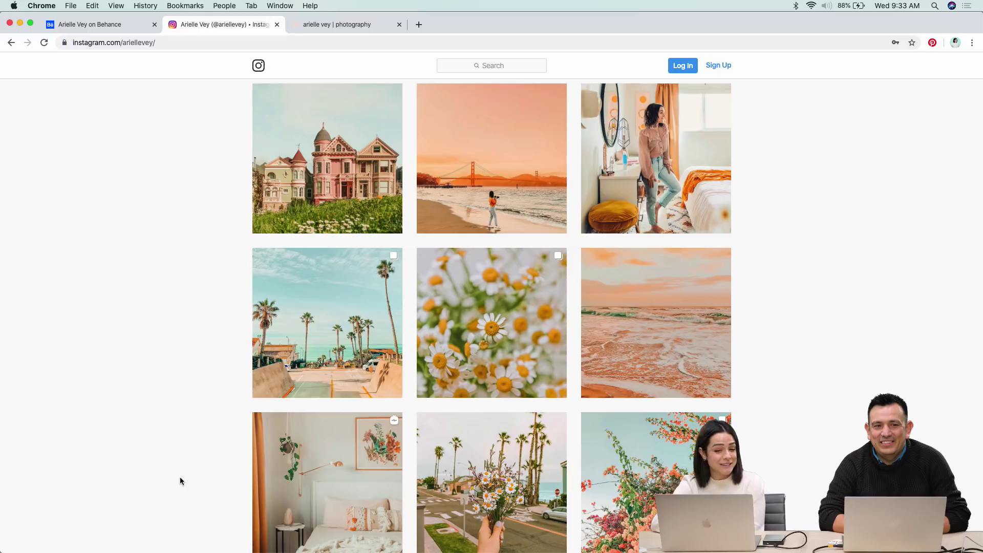
- Examine the photographer's Instagram photo grid, viewing the Oceanside palm-tree street post and closing it again
scroll(179, 478, "up", 1)
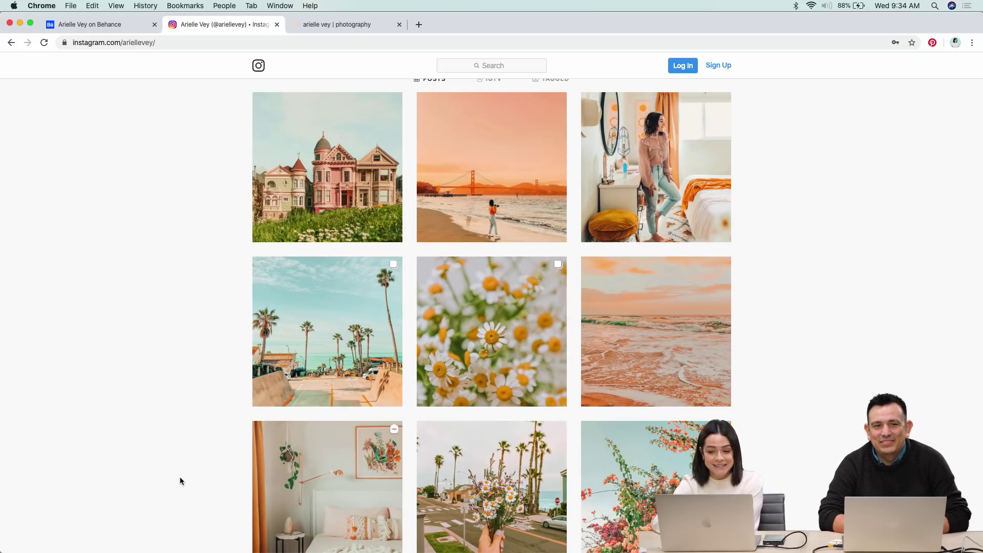
scroll(181, 481, "down", 1)
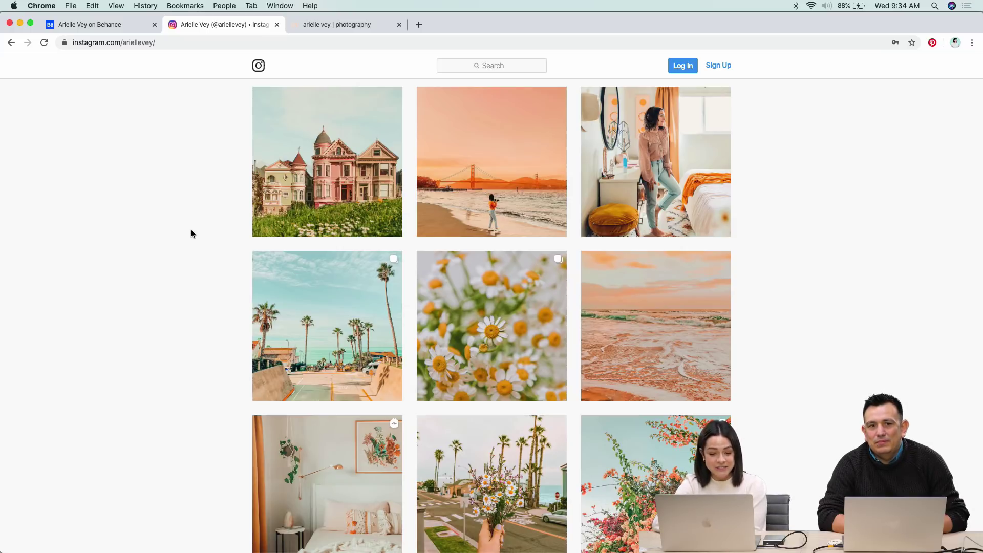
left_click(288, 274)
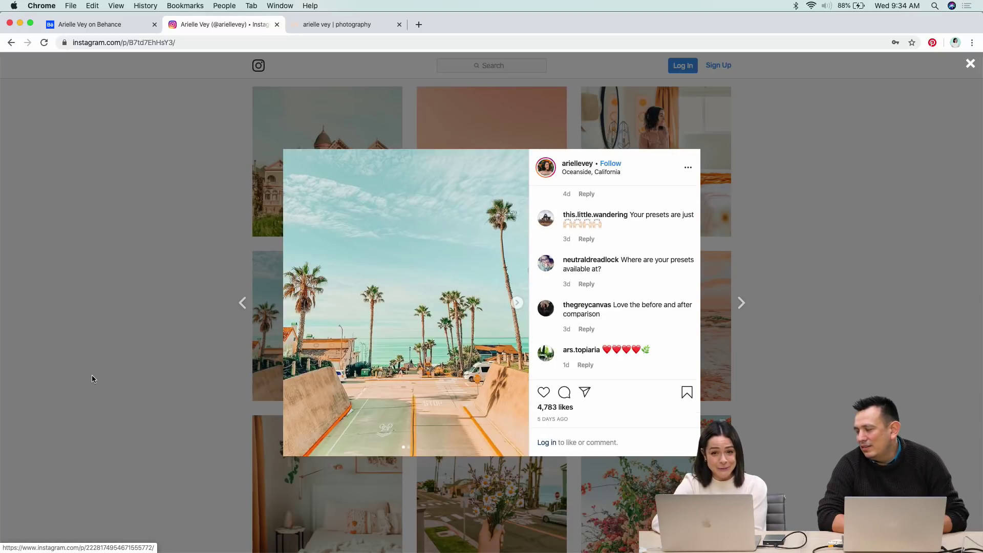
left_click(91, 375)
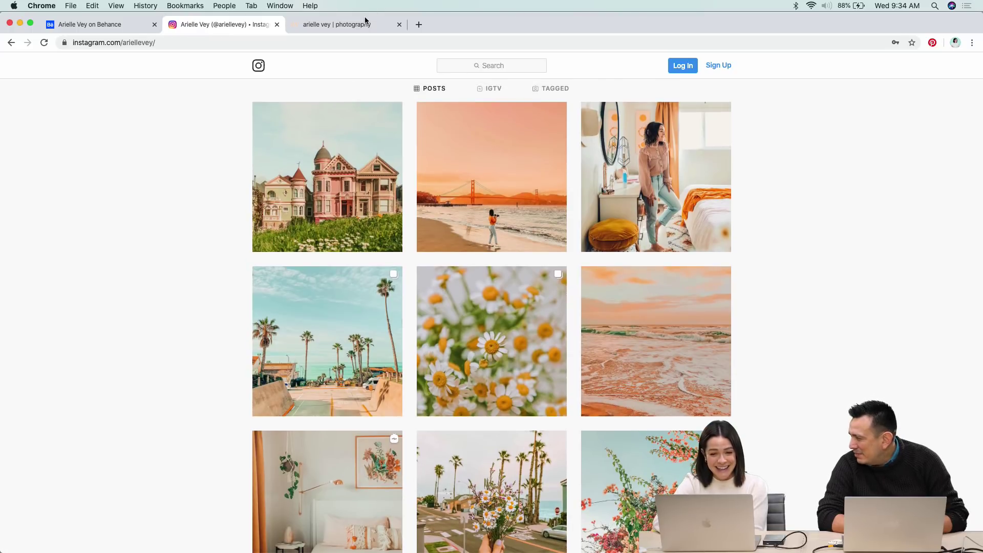
- Switch to the photographer's own website and browse the framed prints in its shop
left_click(366, 23)
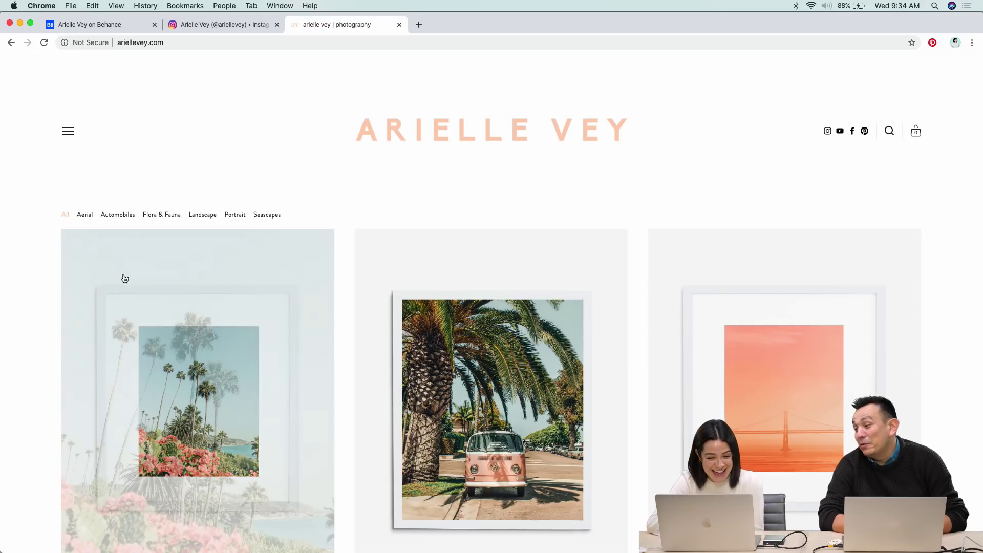
scroll(34, 311, "down", 1)
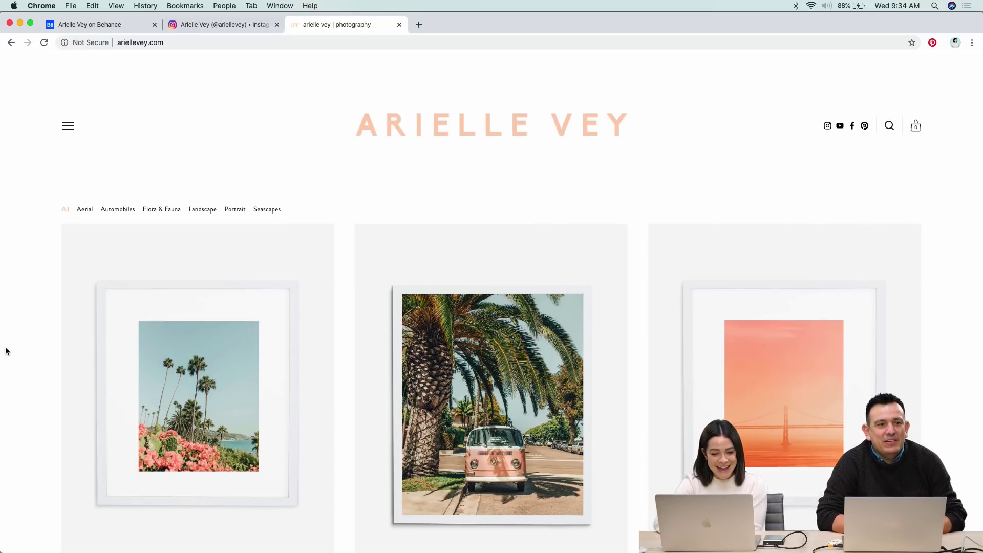
scroll(6, 351, "down", 10)
scroll(6, 352, "up", 1)
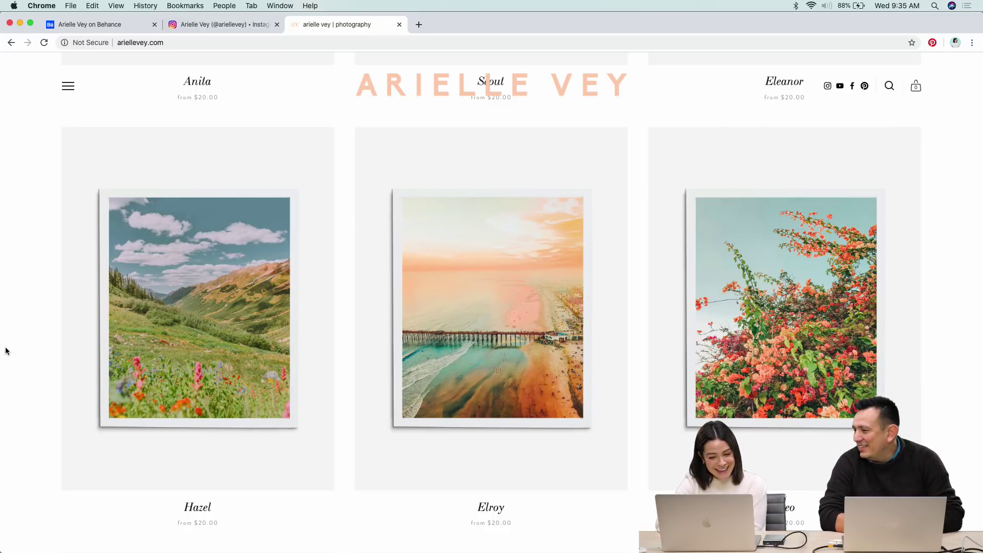
scroll(6, 351, "up", 10)
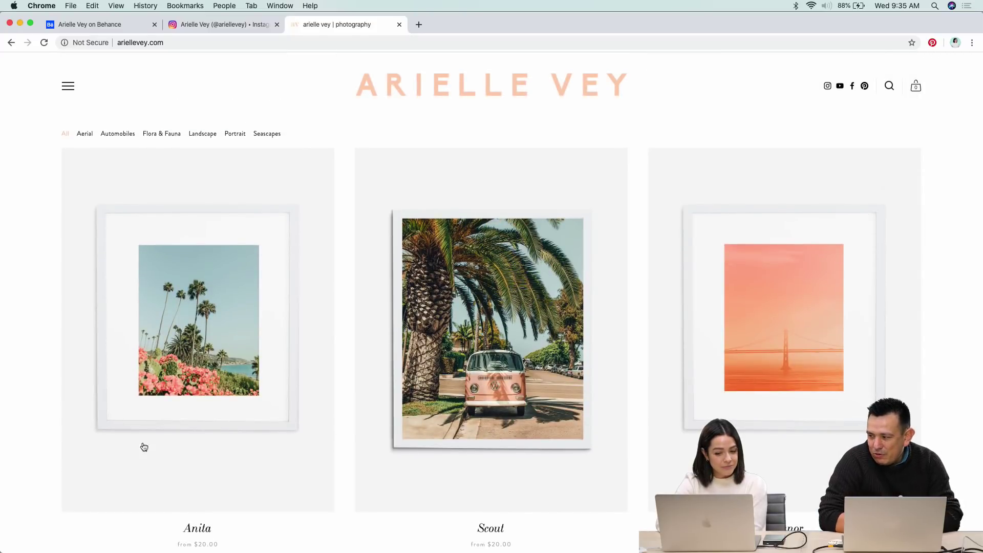
- Switch to Adobe Lightroom Classic, preview several photos of the Portraits collection, and select the white-flower-field portrait DSC_0207.NEF
mouse_move(405, 548)
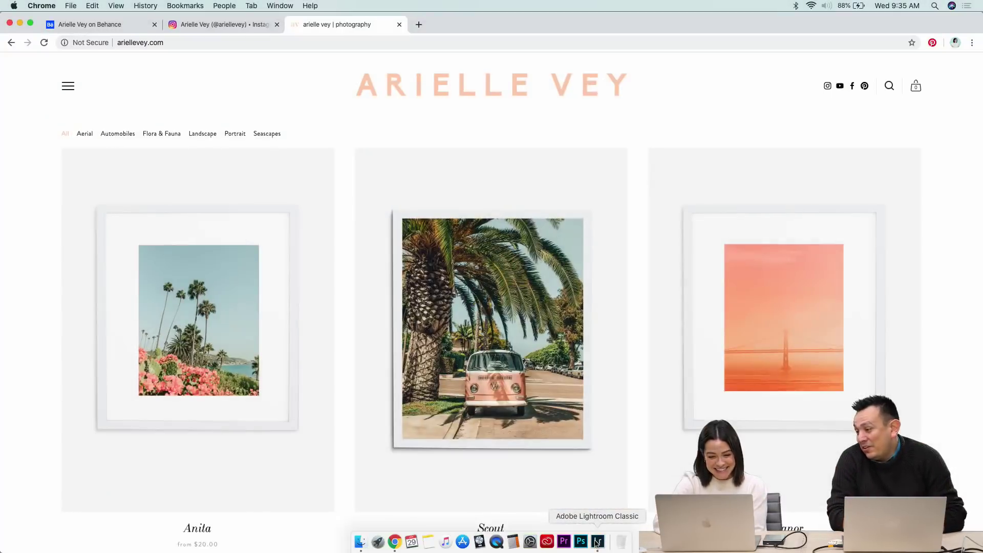
left_click(597, 542)
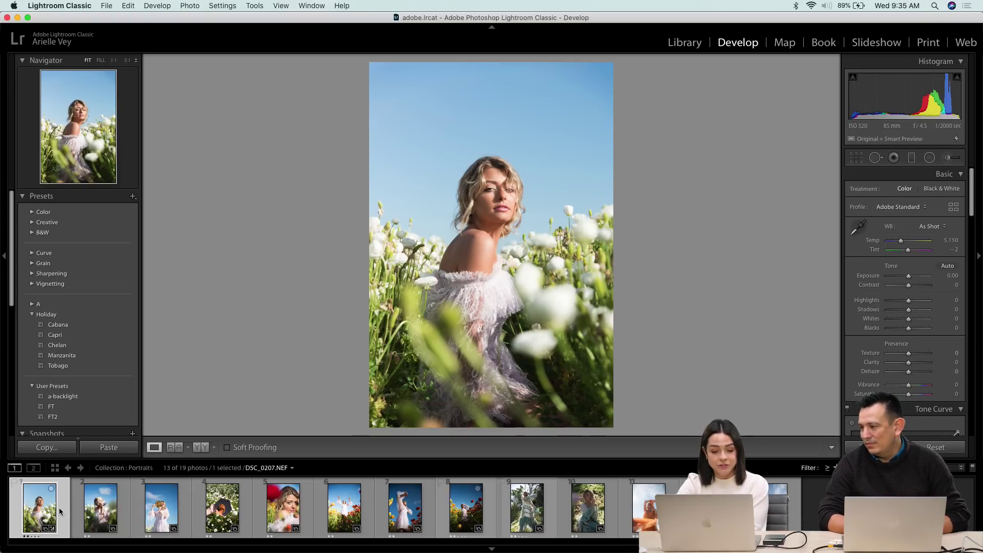
left_click(280, 515)
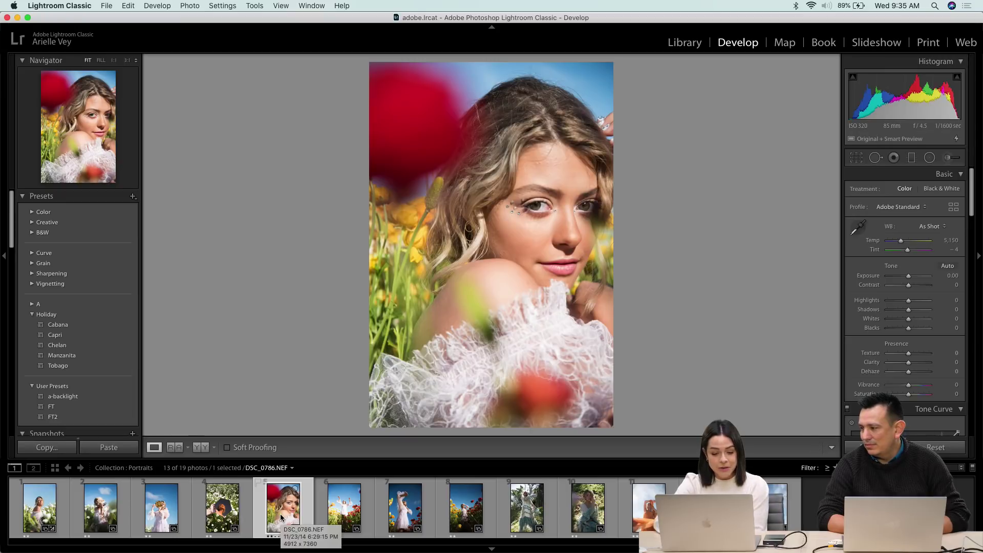
left_click(507, 508)
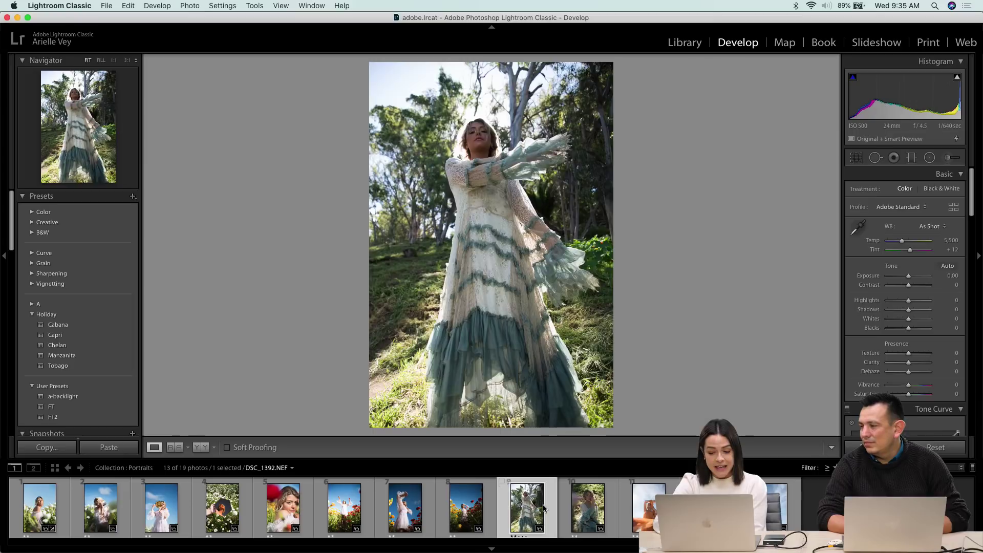
left_click(648, 507)
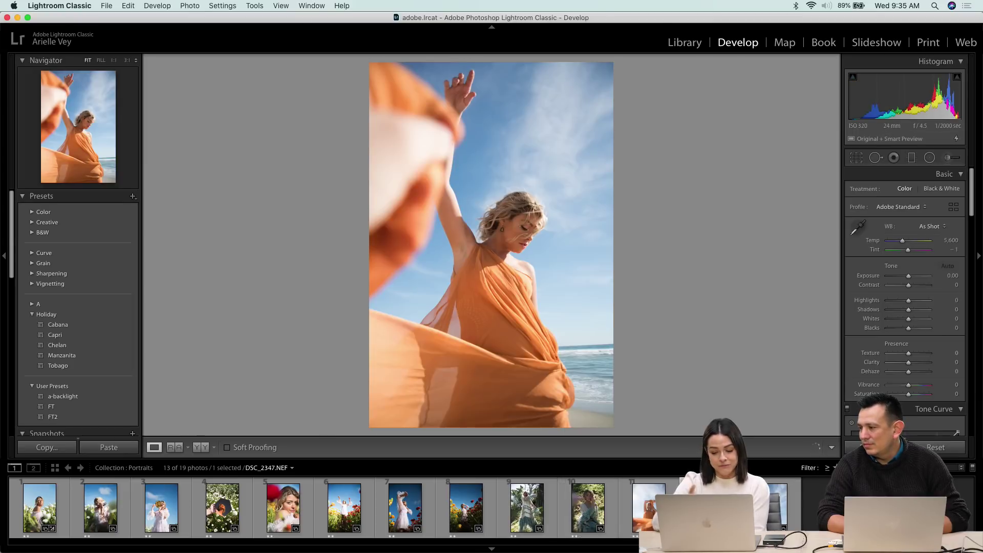
left_click(449, 529)
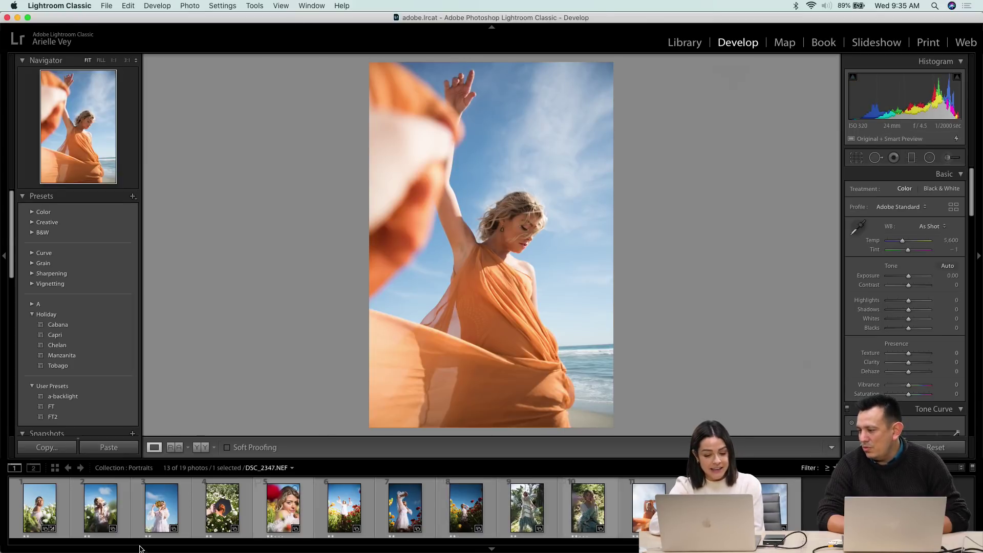
left_click(51, 508)
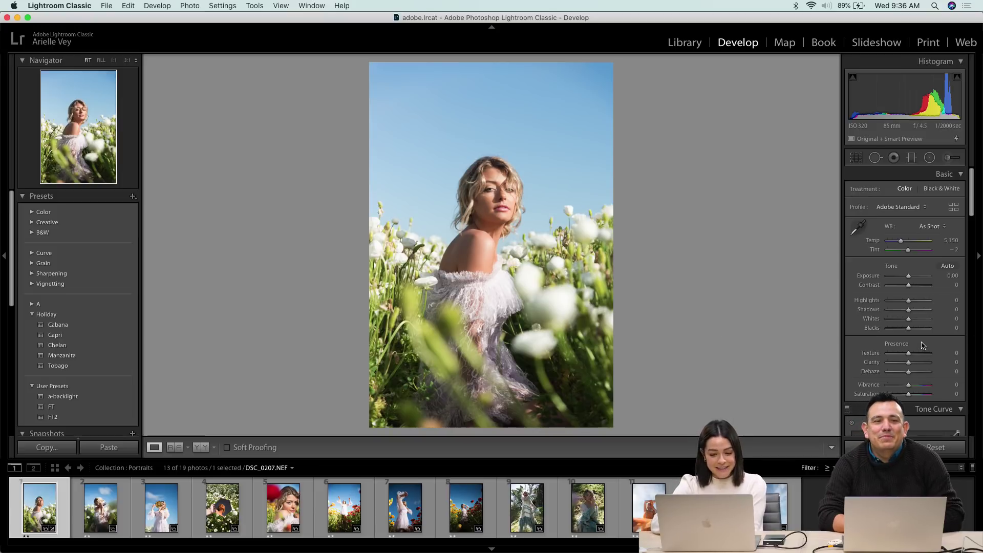
- Compare the portrait without and with lens profile corrections, leaving Enable Profile Corrections on
scroll(924, 345, "down", 1)
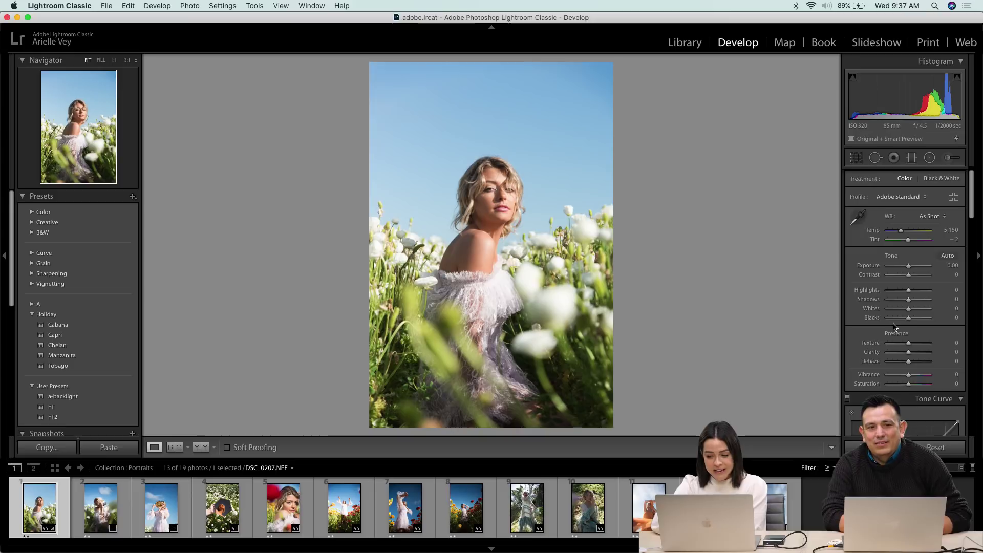
scroll(895, 327, "down", 15)
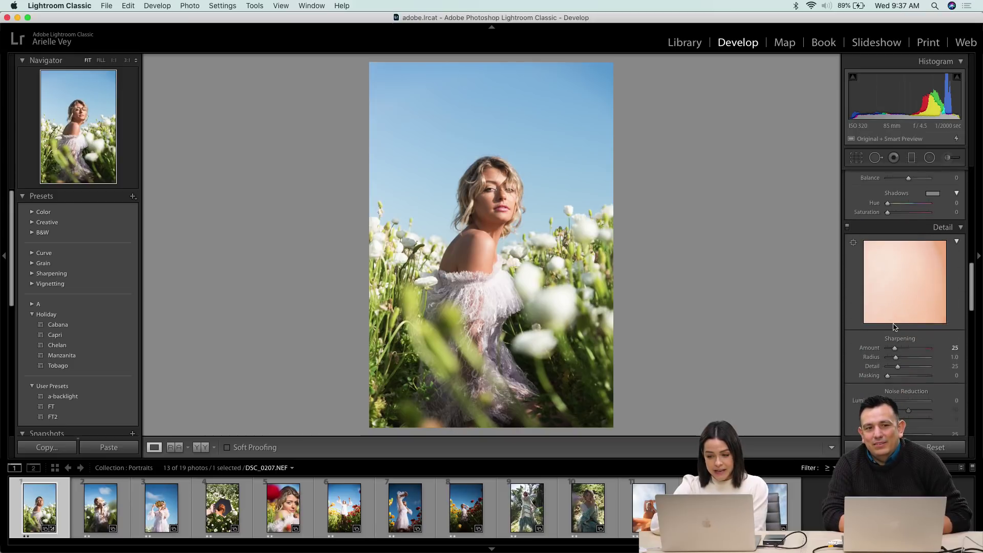
scroll(894, 327, "down", 1)
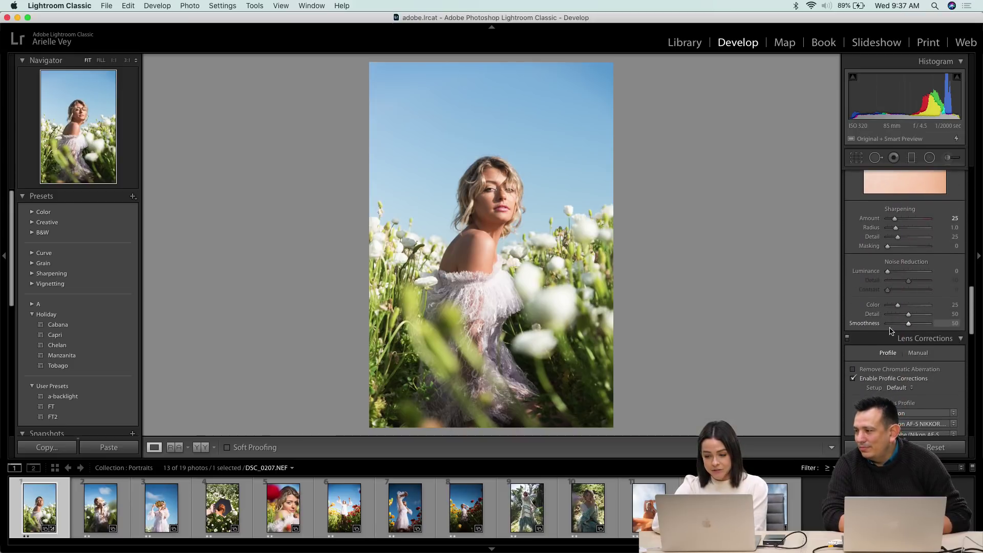
left_click(853, 379)
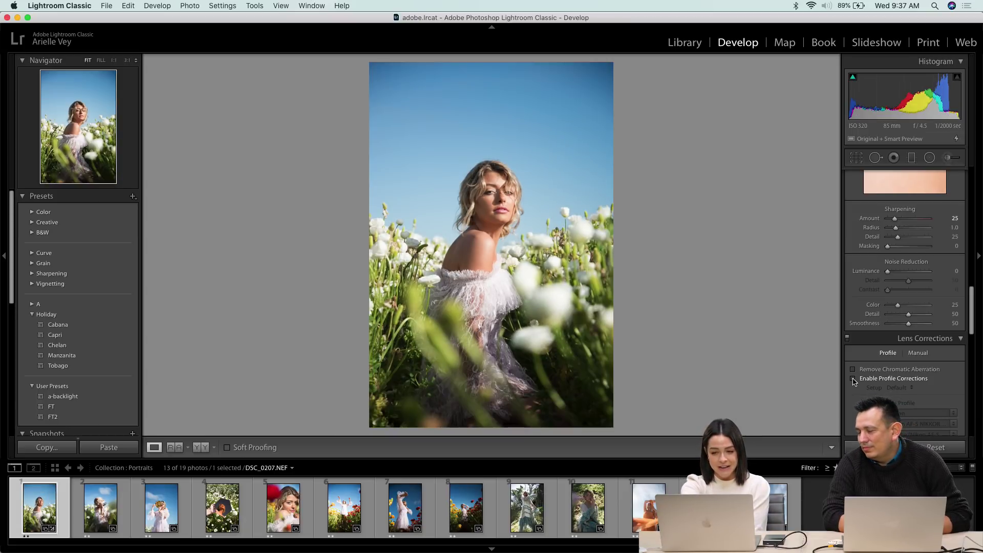
left_click(853, 378)
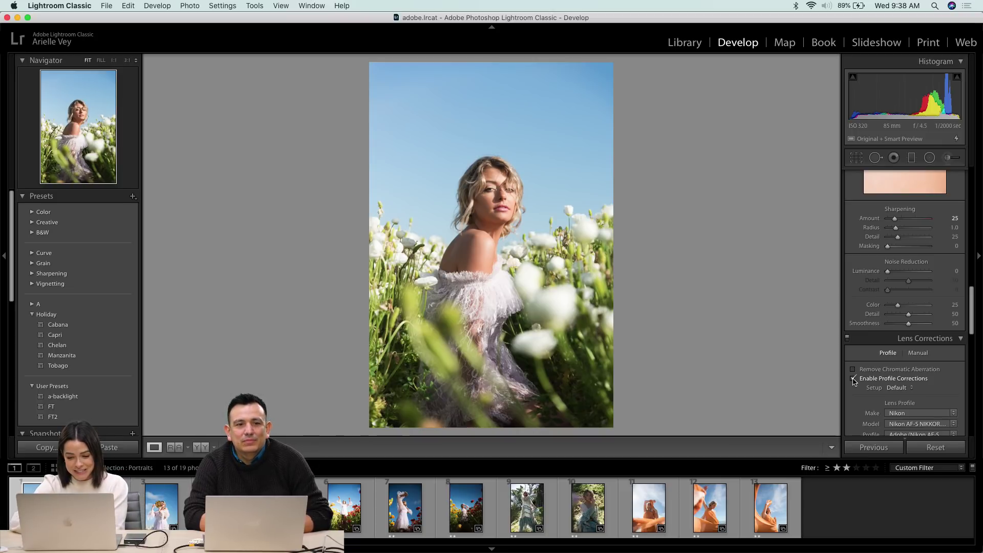
- In Calibration, set the Shadows Tint to -4, the Red Primary Hue to +22 and its Saturation to +1
scroll(854, 380, "down", 15)
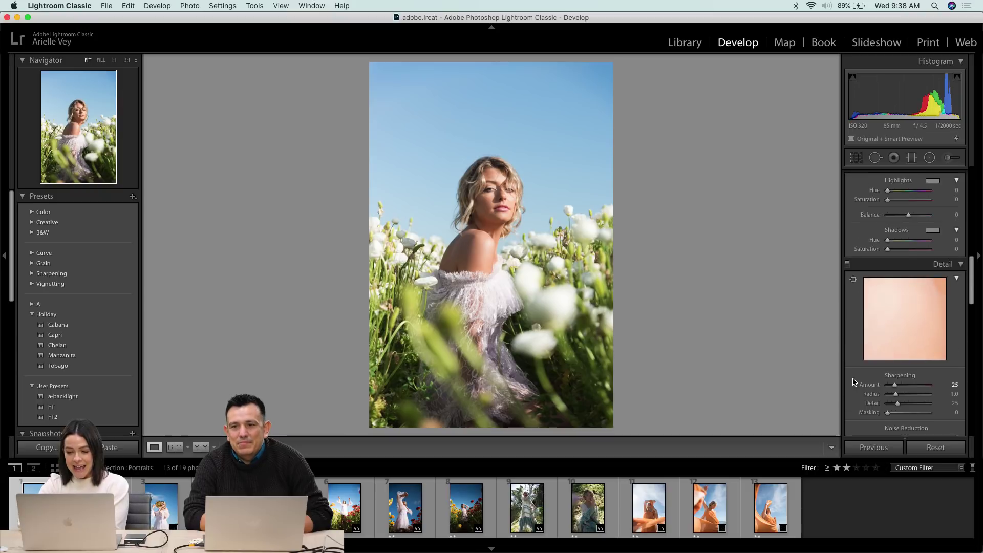
scroll(854, 381, "down", 5)
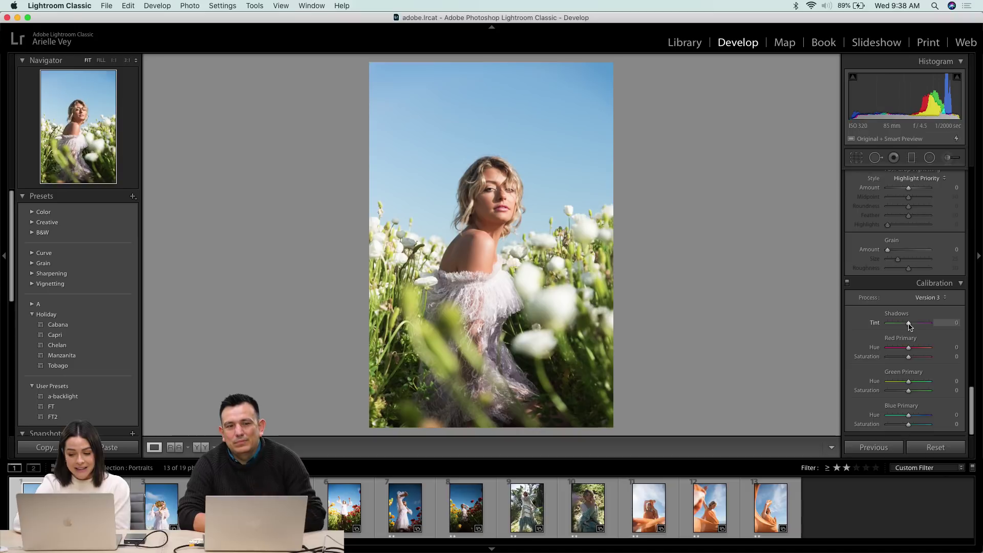
left_click_drag(910, 327, 909, 326)
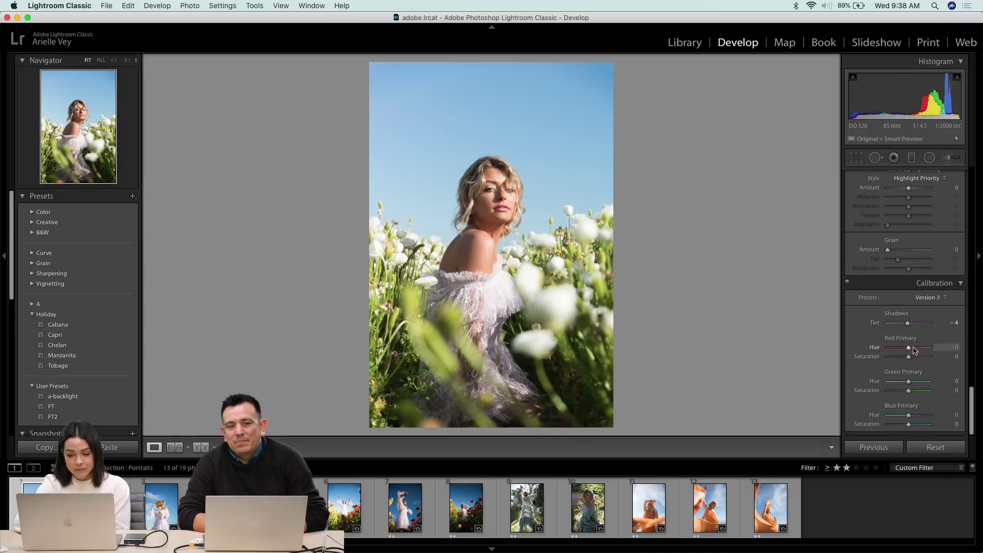
left_click_drag(910, 352, 912, 351)
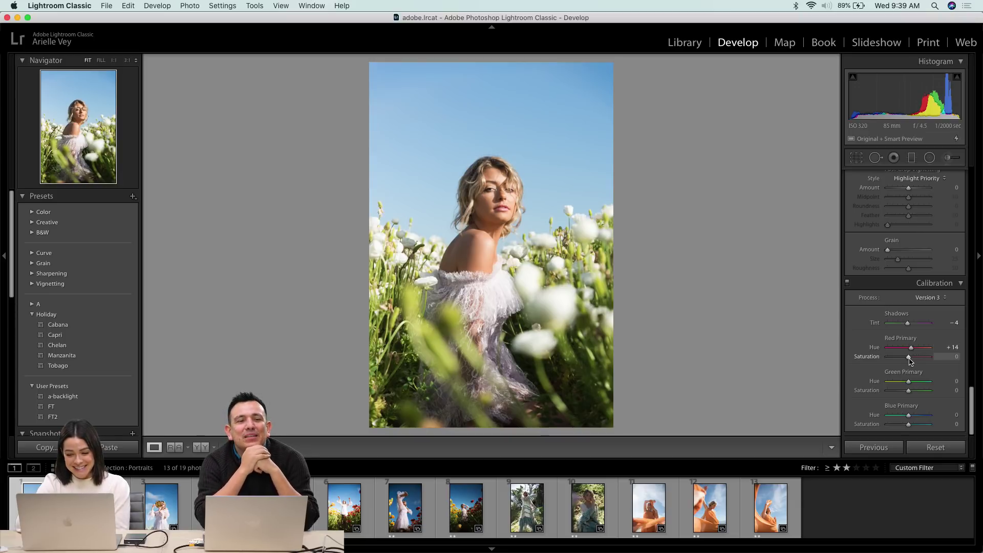
left_click(910, 359)
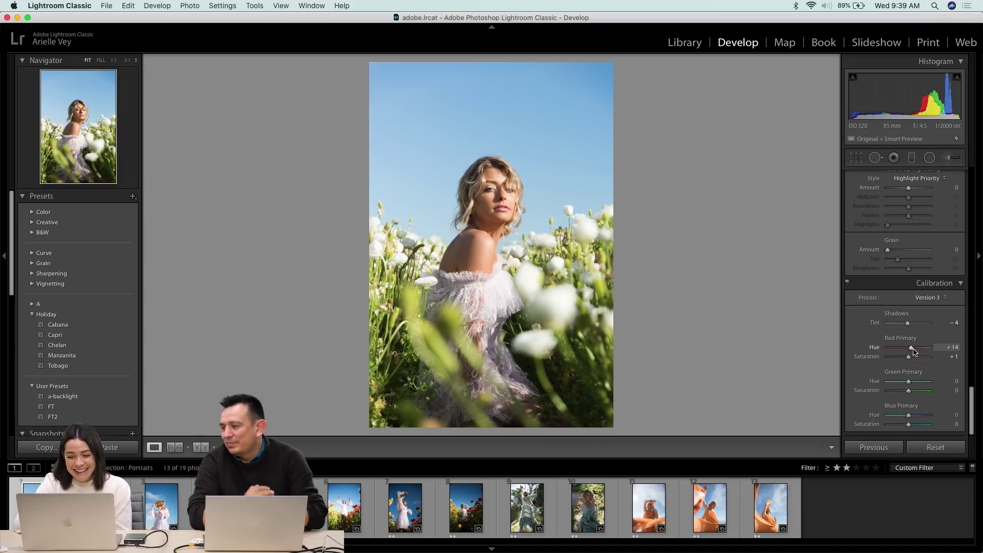
left_click_drag(914, 352, 915, 352)
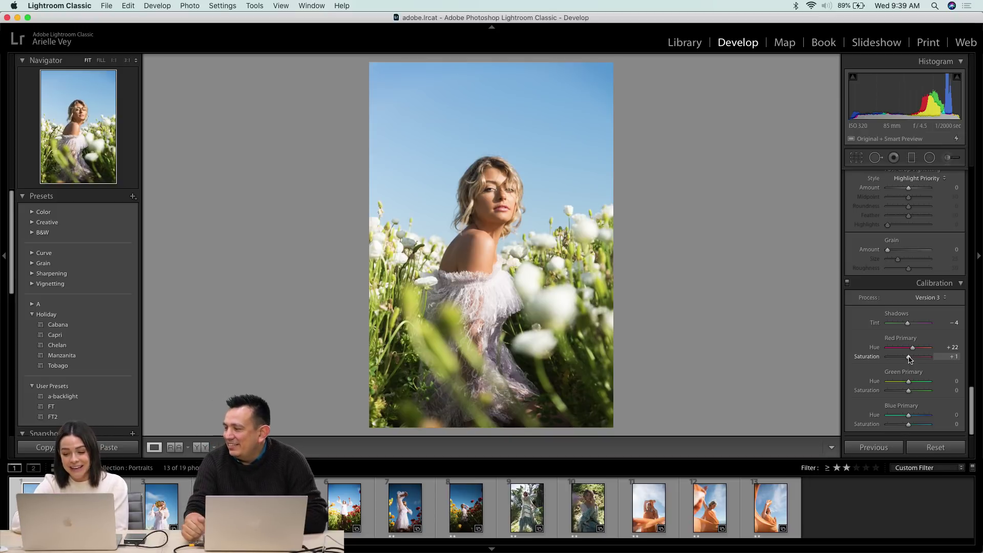
- Set Calibration Red Primary Saturation to -14, Green Primary Hue to +54 and Saturation to +7, Blue Primary Hue to -20 and Saturation to -10
left_click_drag(909, 361, 905, 417)
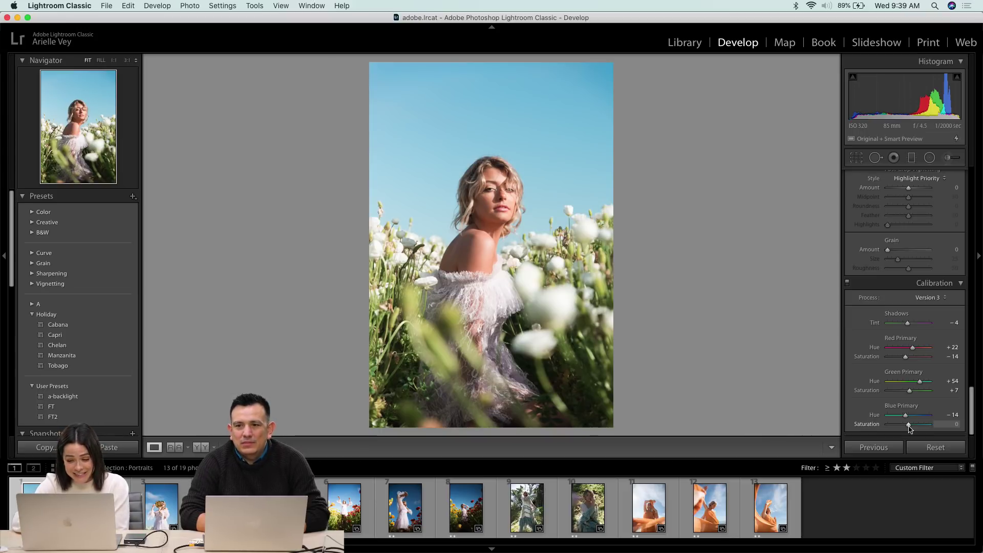
left_click_drag(909, 430, 907, 432)
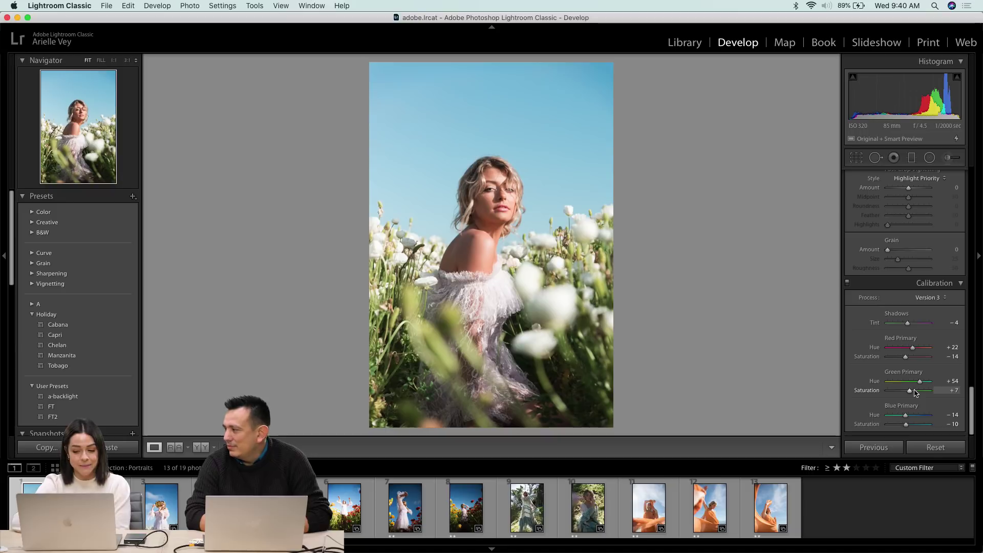
scroll(916, 393, "up", 2)
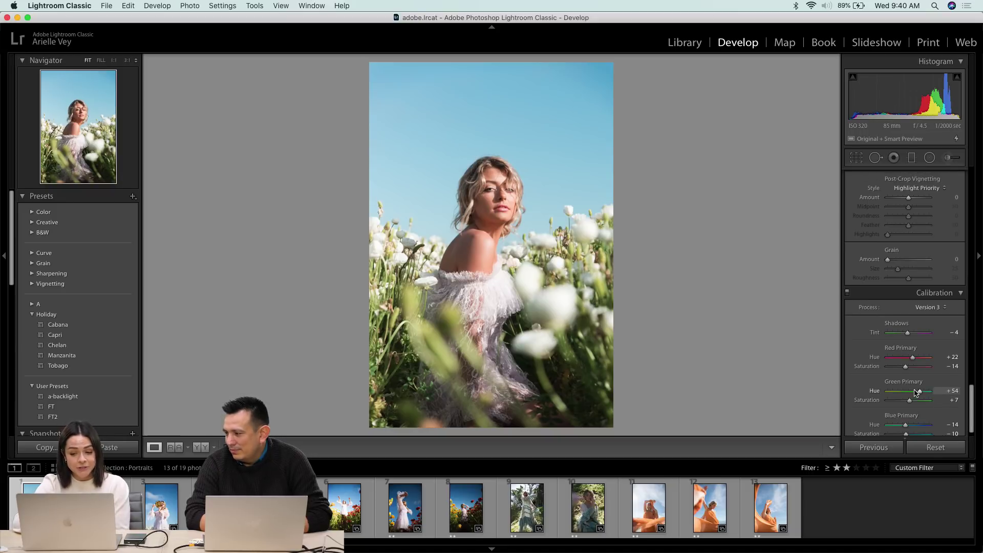
scroll(916, 392, "up", 3)
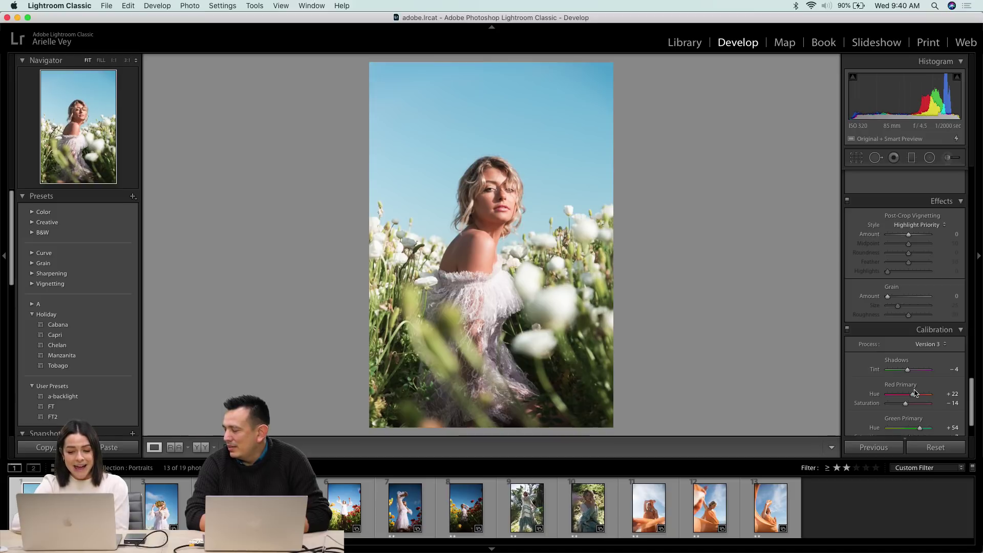
scroll(915, 393, "down", 2)
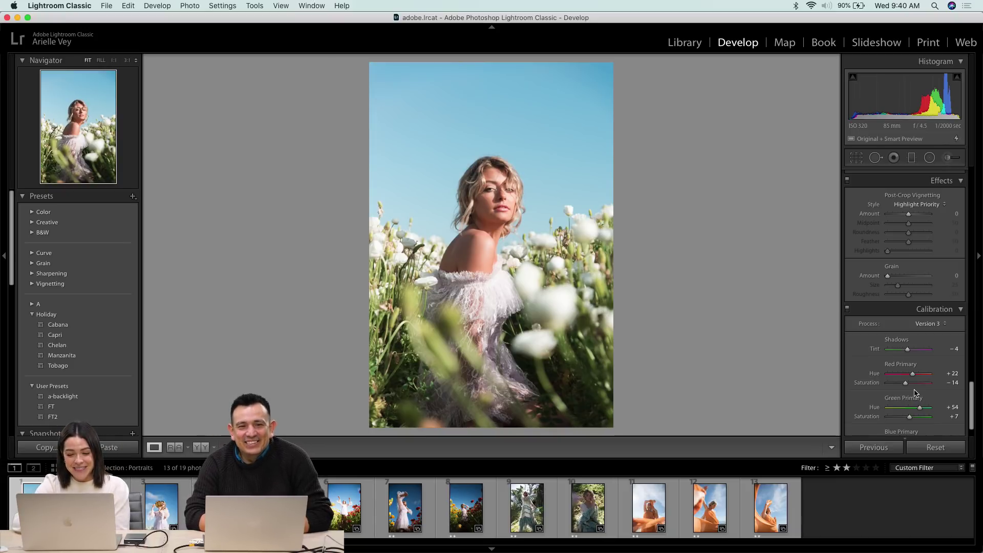
scroll(915, 415, "down", 2)
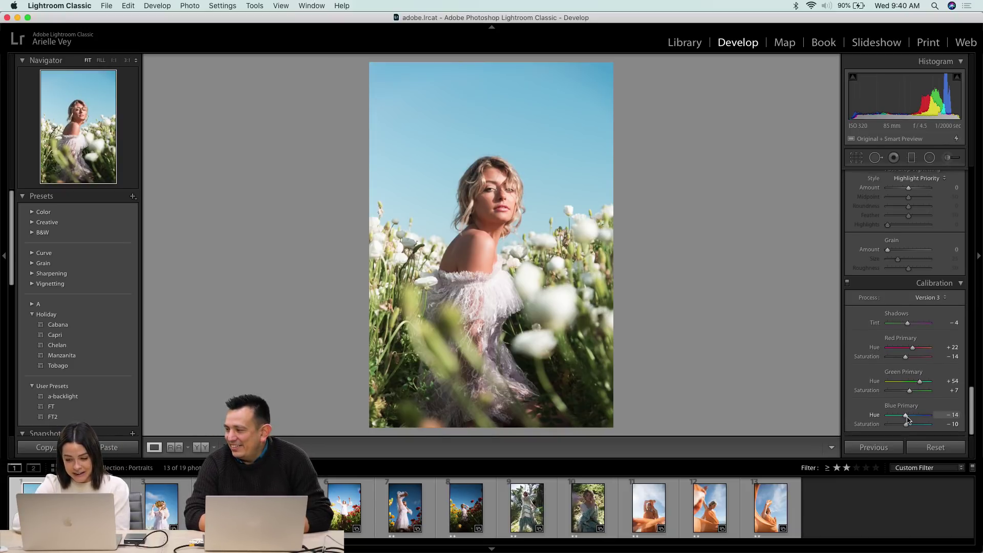
left_click_drag(906, 416, 905, 417)
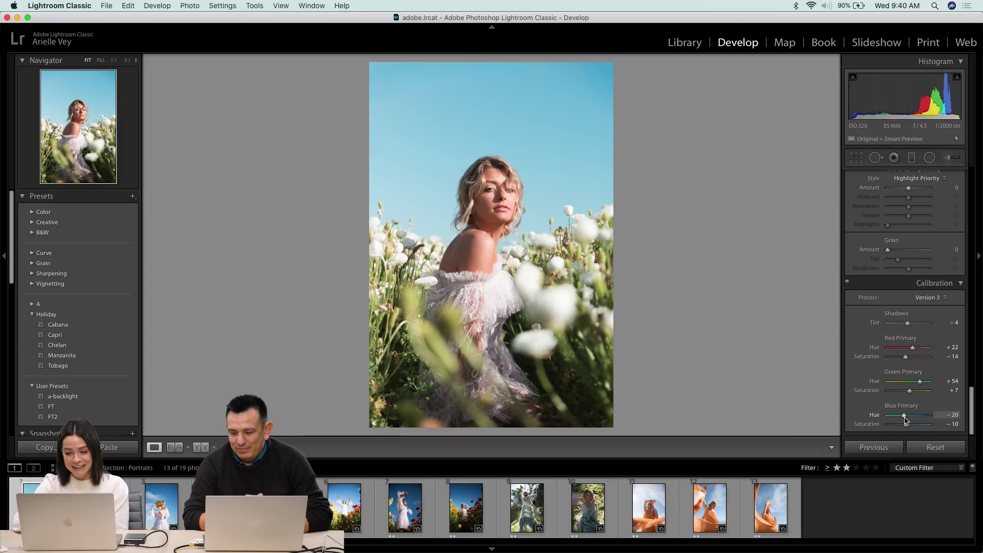
- Raise the black point of the RGB tone curve to an output of about 9% to fade the darkest tones
scroll(906, 420, "up", 1)
scroll(907, 420, "up", 10)
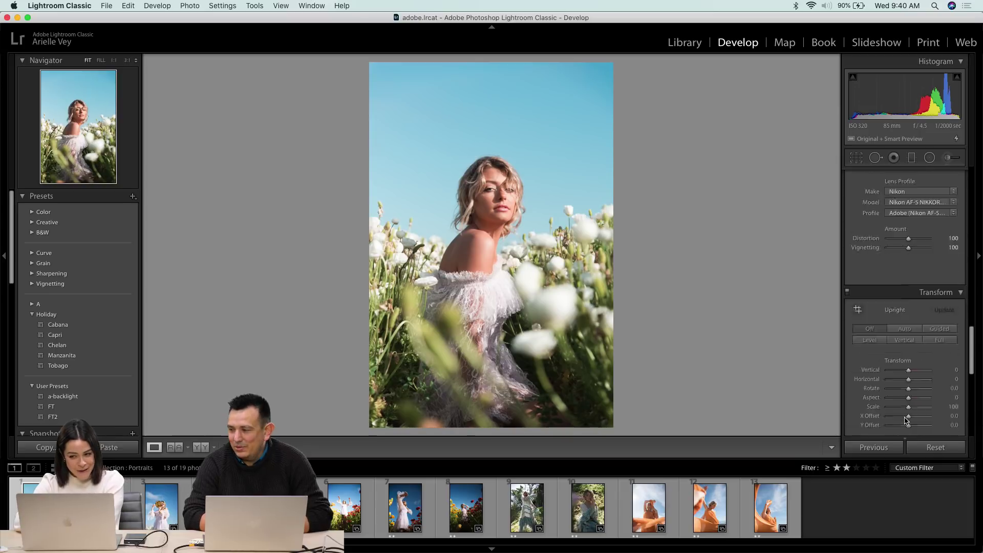
scroll(905, 420, "up", 10)
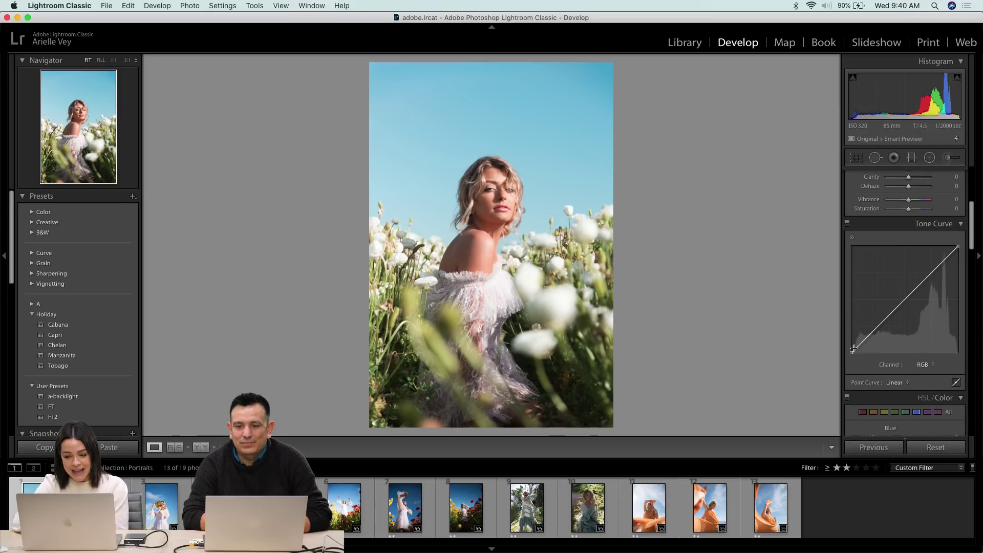
left_click_drag(853, 353, 846, 345)
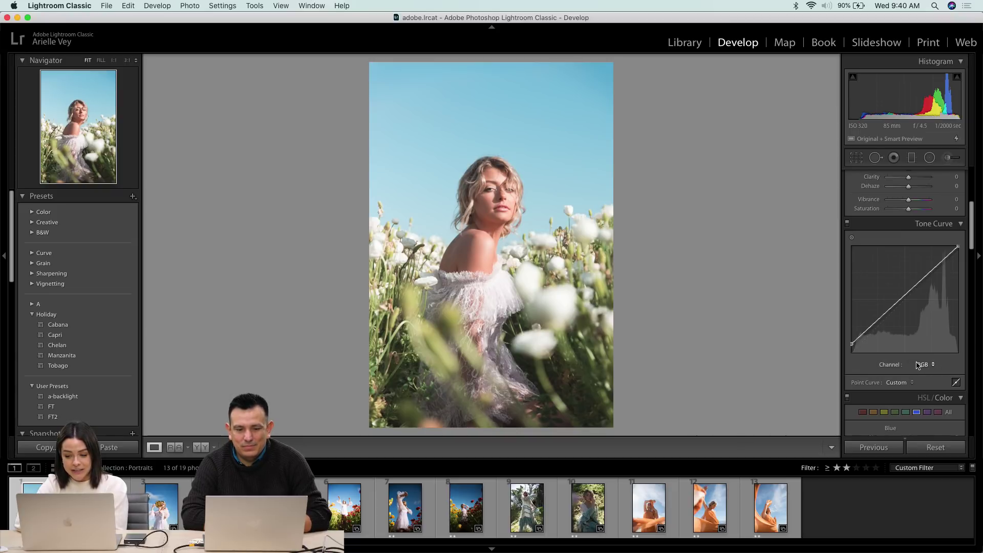
left_click(928, 367)
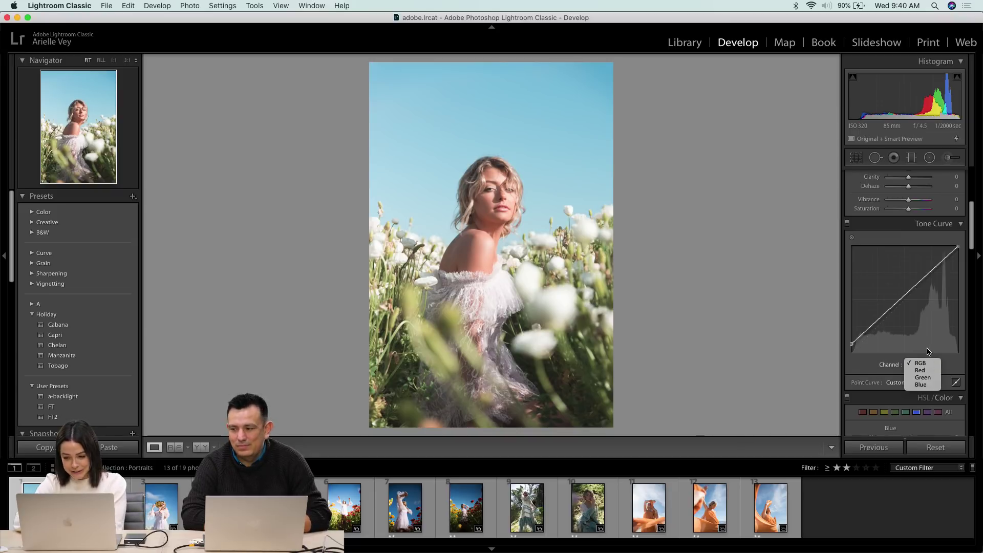
left_click(877, 365)
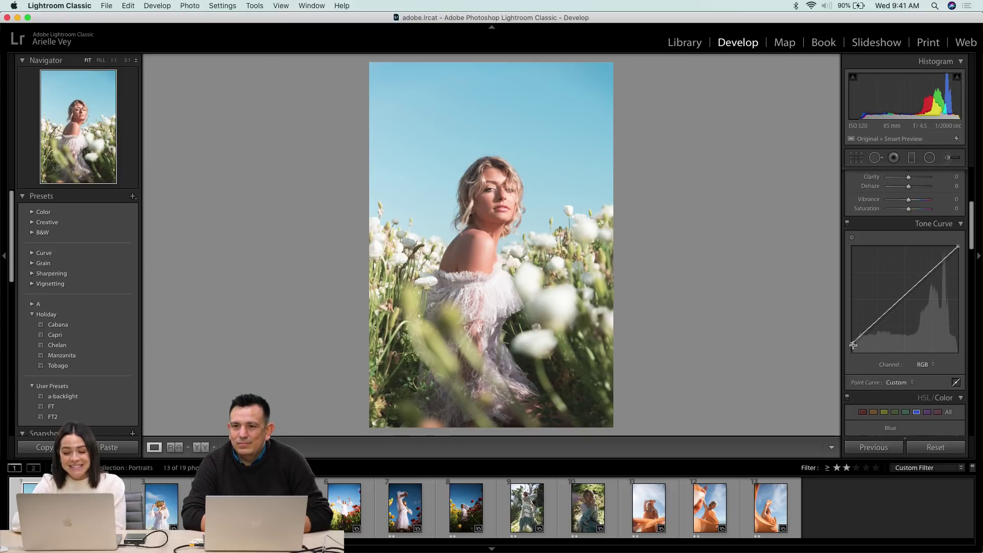
- Shape the RGB tone curve into an S with quarter, mid and three-quarter points, lowering the white endpoint and slightly lowering the black point
mouse_move(854, 346)
left_mouse_down()
mouse_move(850, 328)
mouse_move(843, 346)
left_mouse_up()
left_click_drag(878, 319, 958, 250)
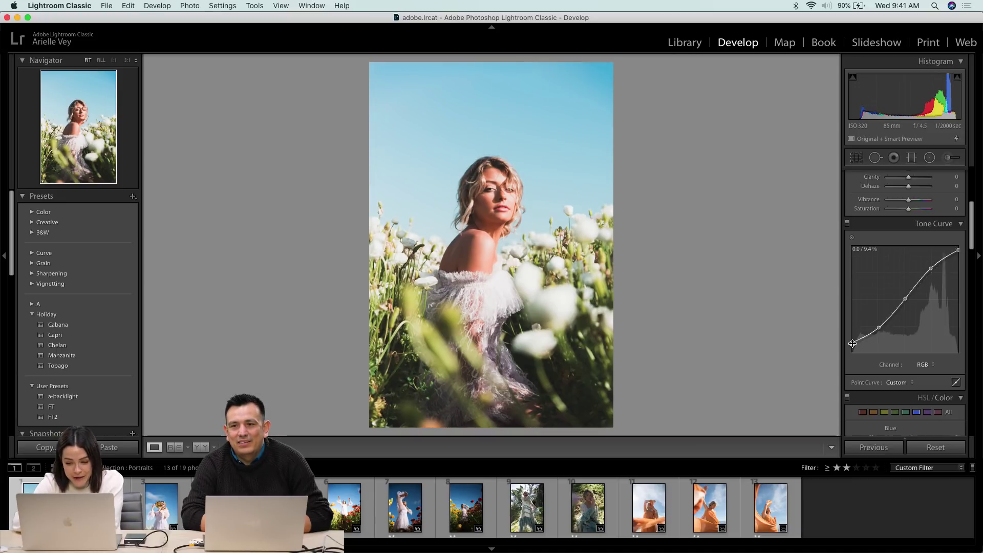
left_click_drag(852, 346, 853, 348)
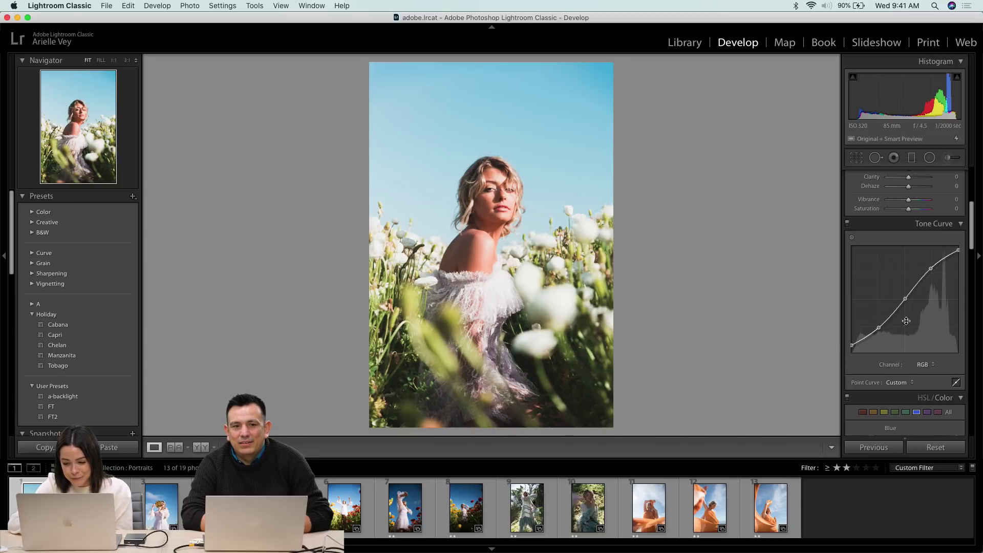
- Preview the red-flower close-up and two orange-dress beach photos, and return to the white-flower-field portrait to review its Calibration settings
scroll(909, 319, "up", 5)
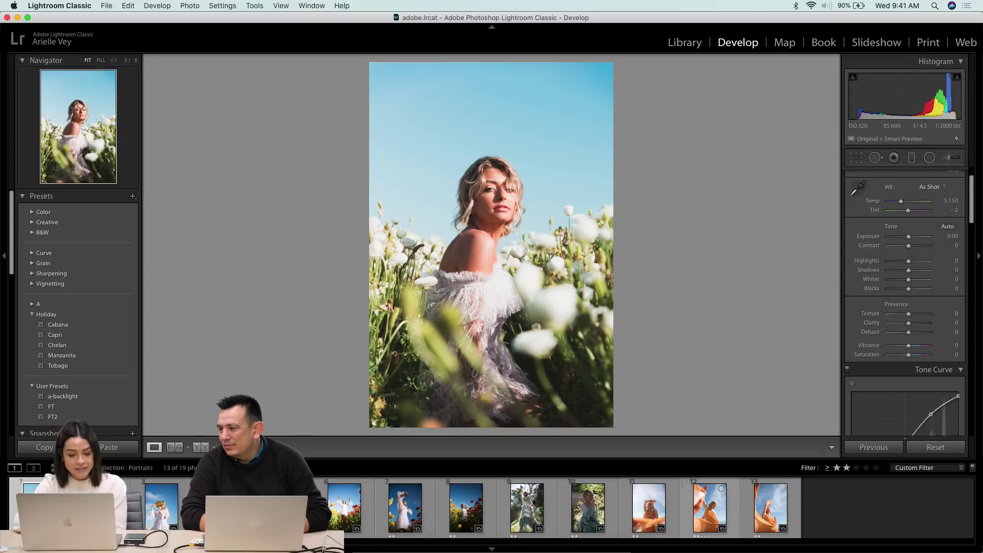
left_click(284, 508)
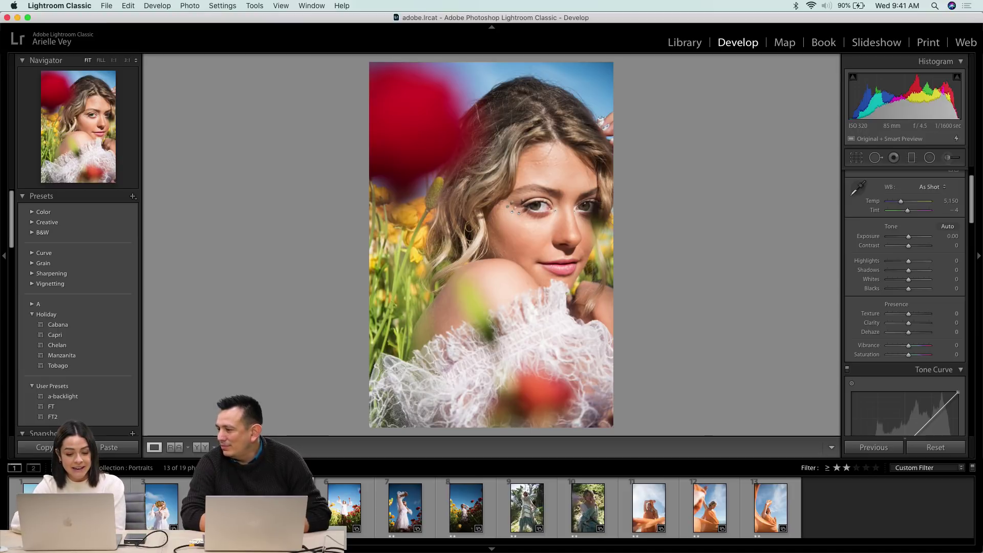
left_click(720, 511)
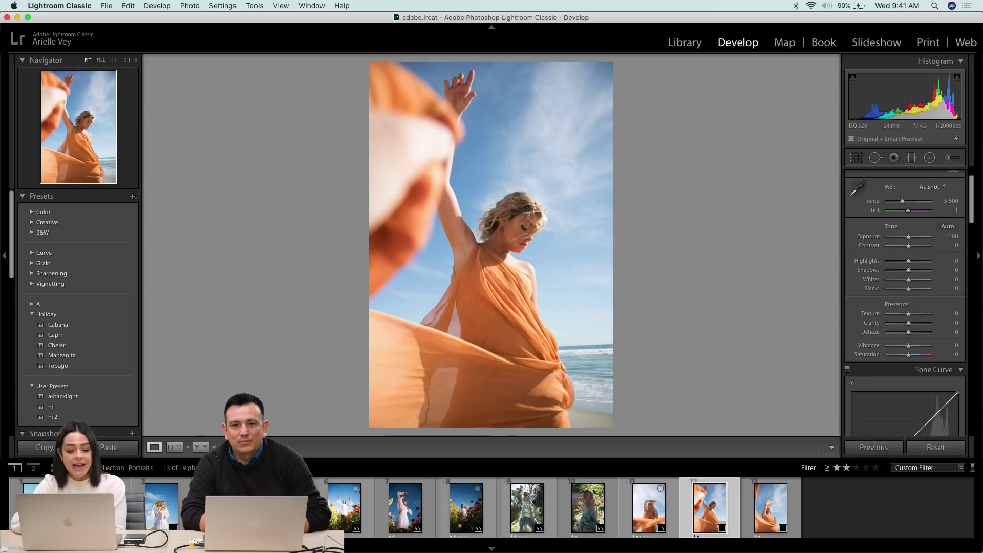
left_click(40, 507)
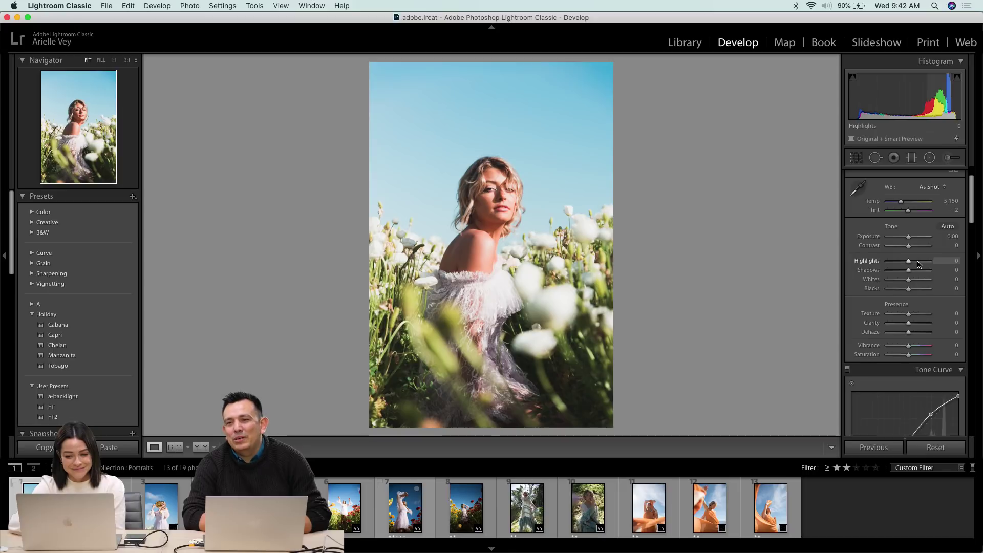
scroll(918, 265, "down", 5)
scroll(918, 264, "down", 4)
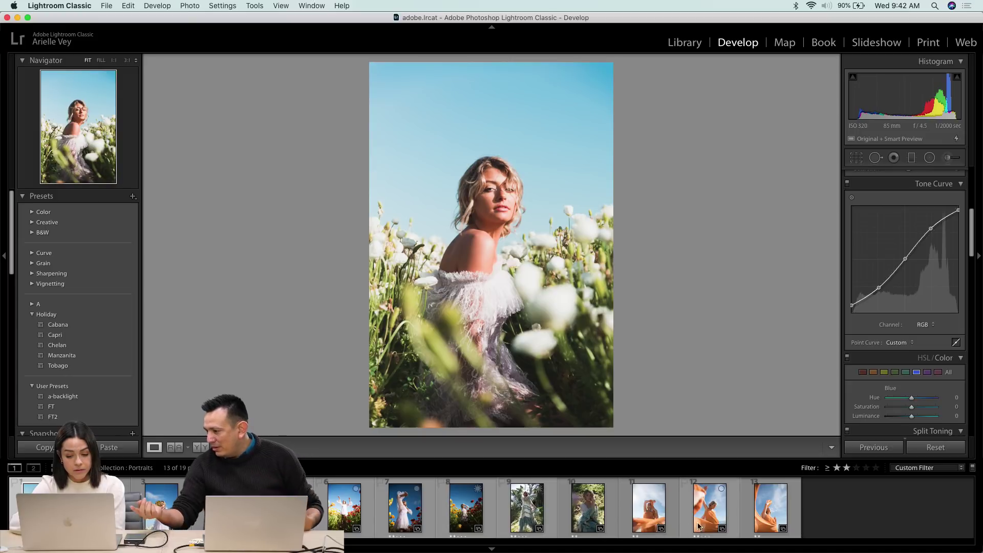
left_click(763, 519)
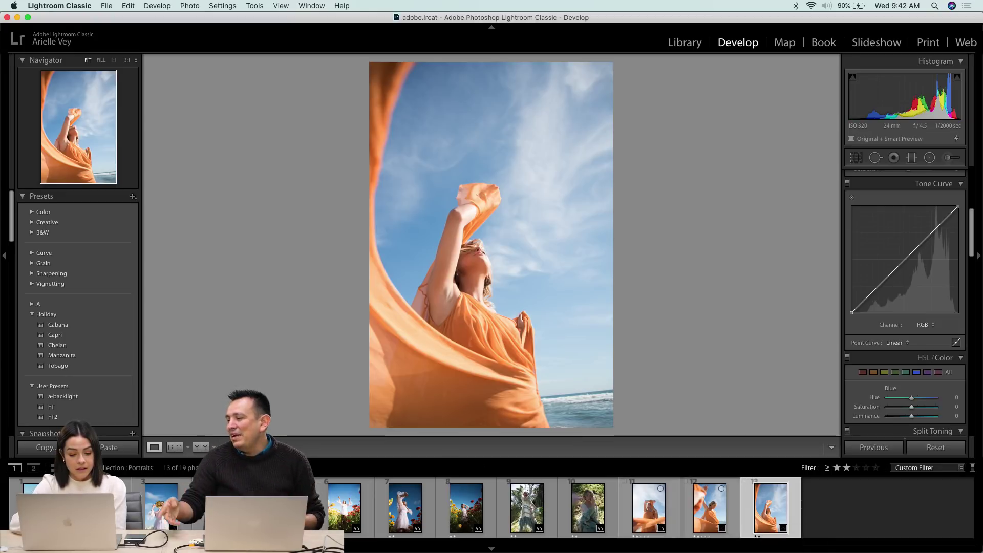
left_click(283, 510)
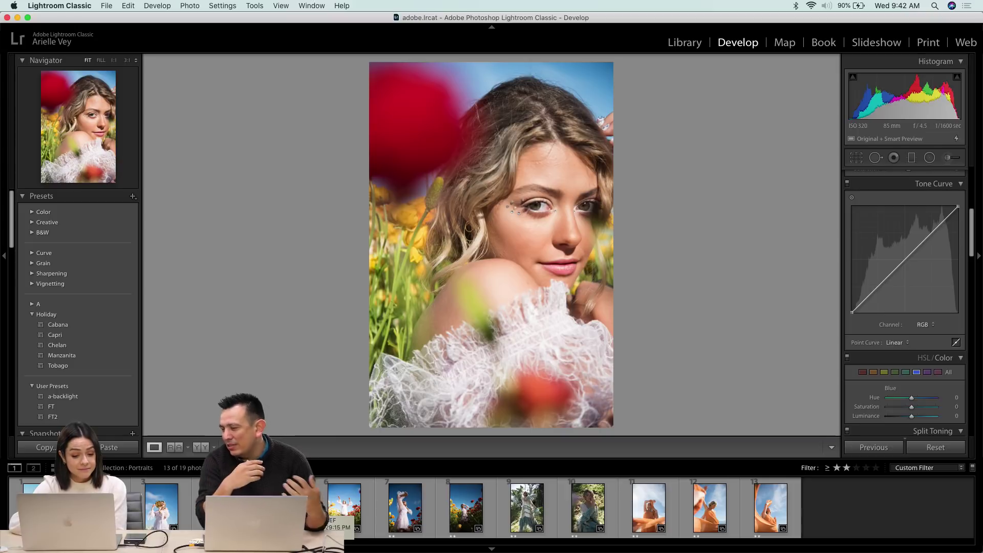
key("Left")
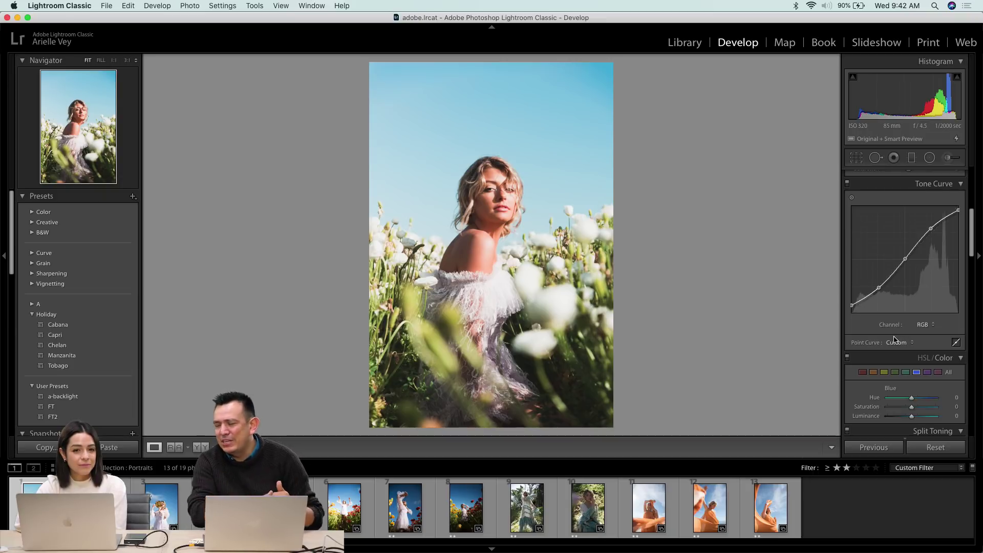
scroll(937, 385, "down", 10)
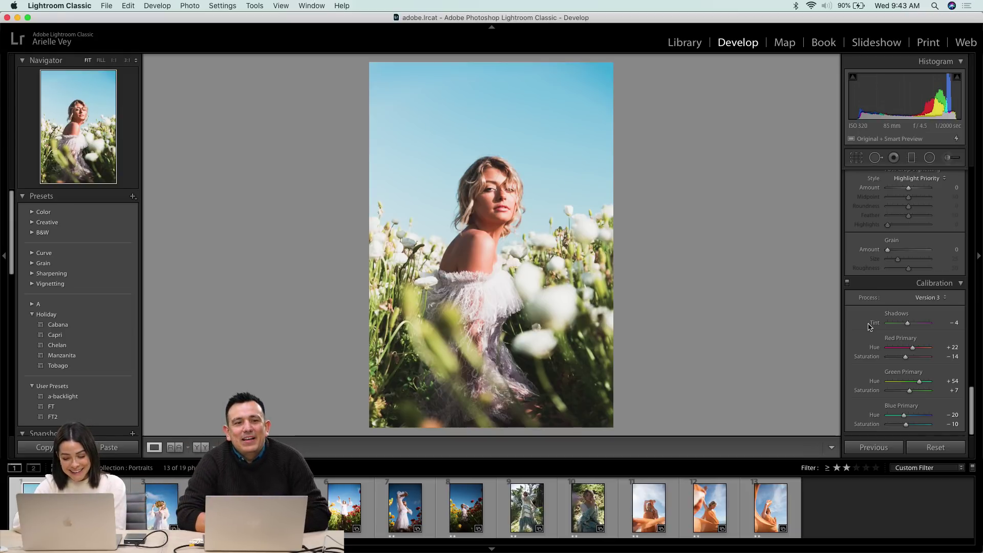
- In the Red channel of the tone curve, make an S-curve by lowering a shadow point and raising a highlight point
scroll(869, 326, "up", 1)
scroll(869, 326, "up", 15)
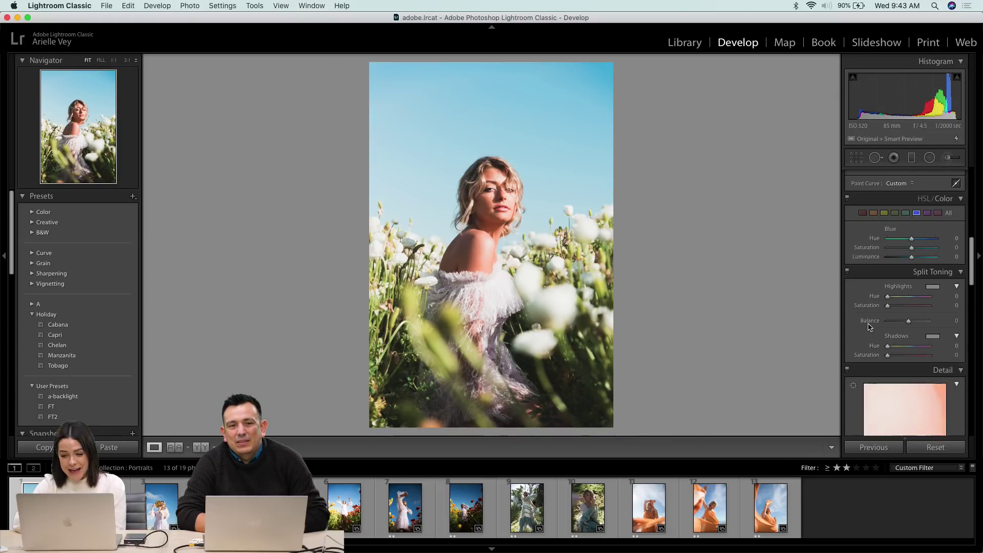
scroll(869, 326, "up", 4)
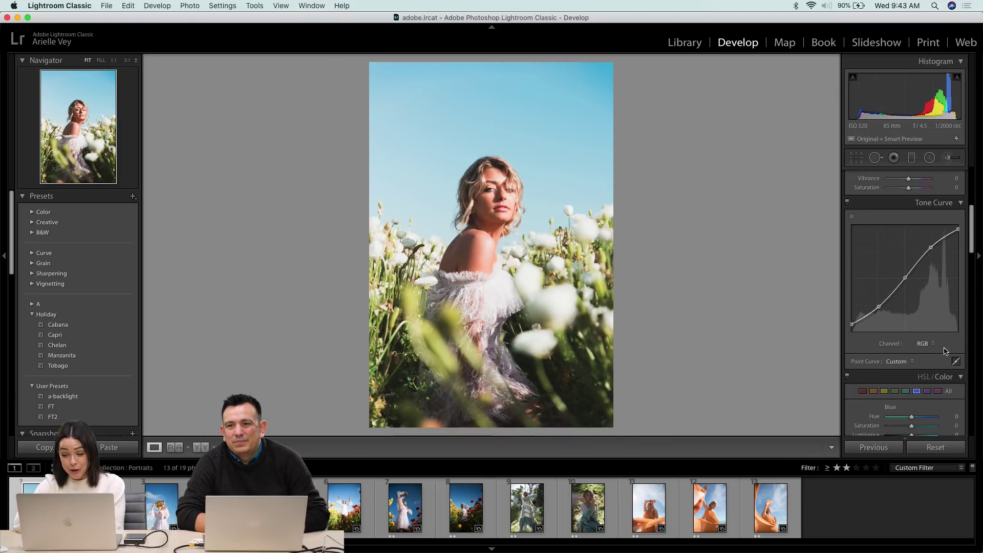
left_click(925, 349)
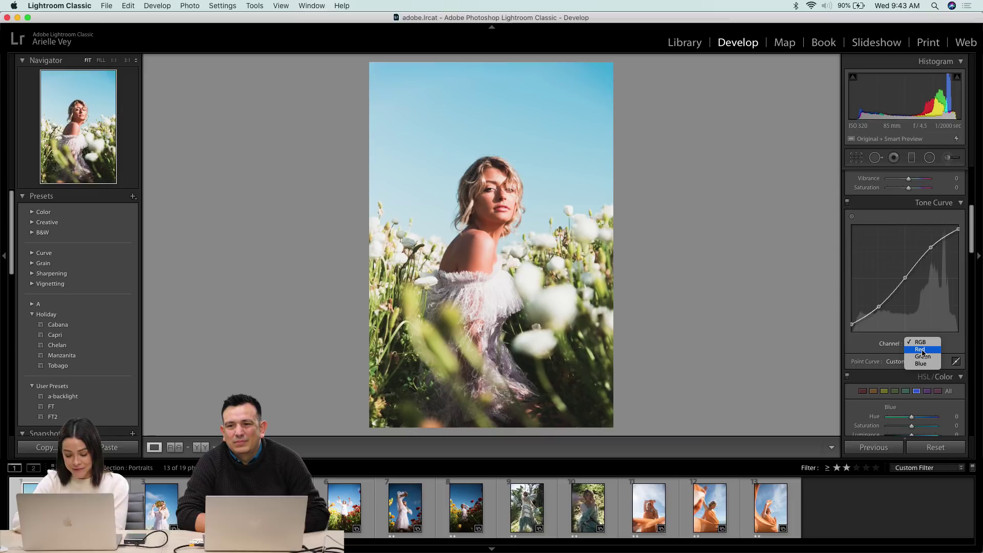
left_click(924, 353)
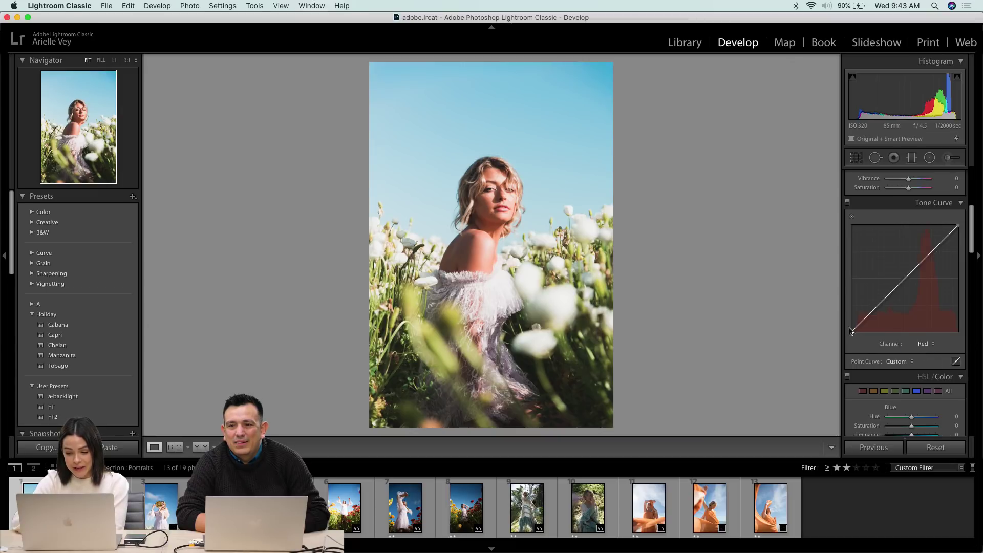
left_click_drag(878, 307, 880, 309)
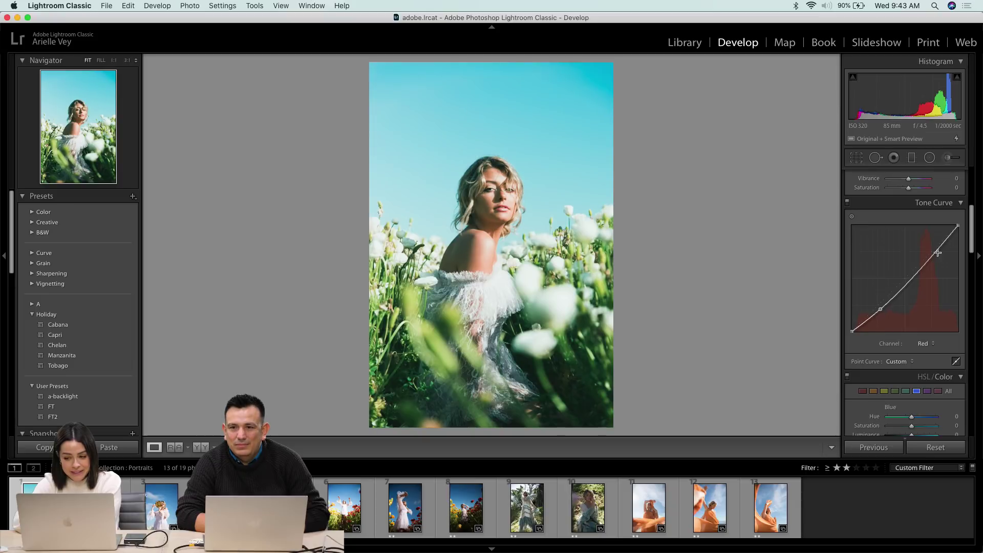
left_click_drag(929, 256, 928, 248)
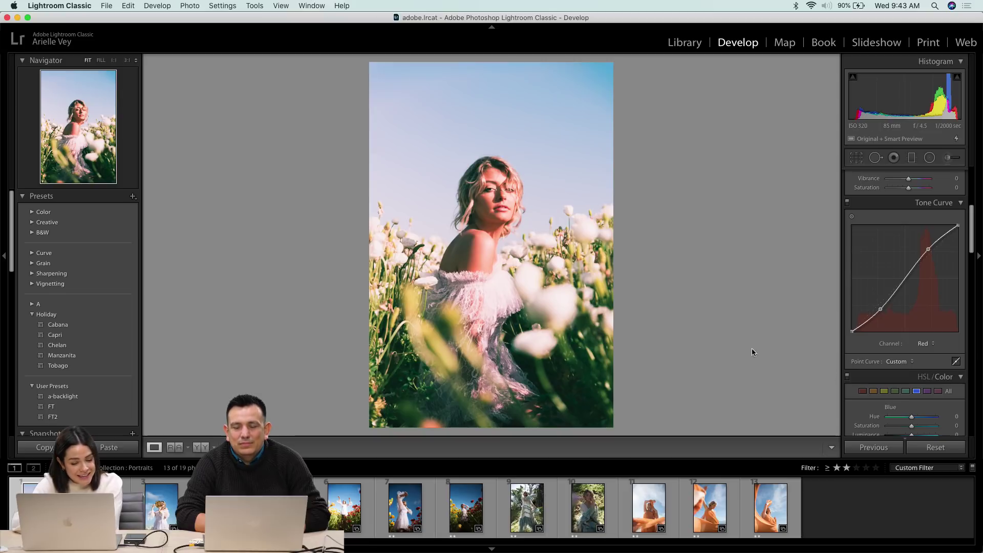
- Give the Green channel of the tone curve a matching S-curve with a lowered shadow point and a raised highlight point
left_click(922, 344)
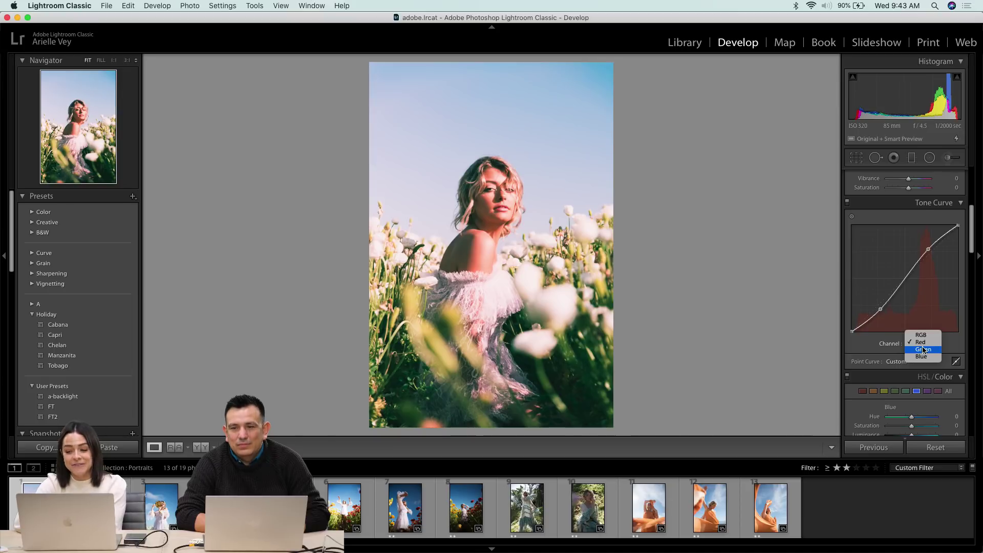
left_click(923, 350)
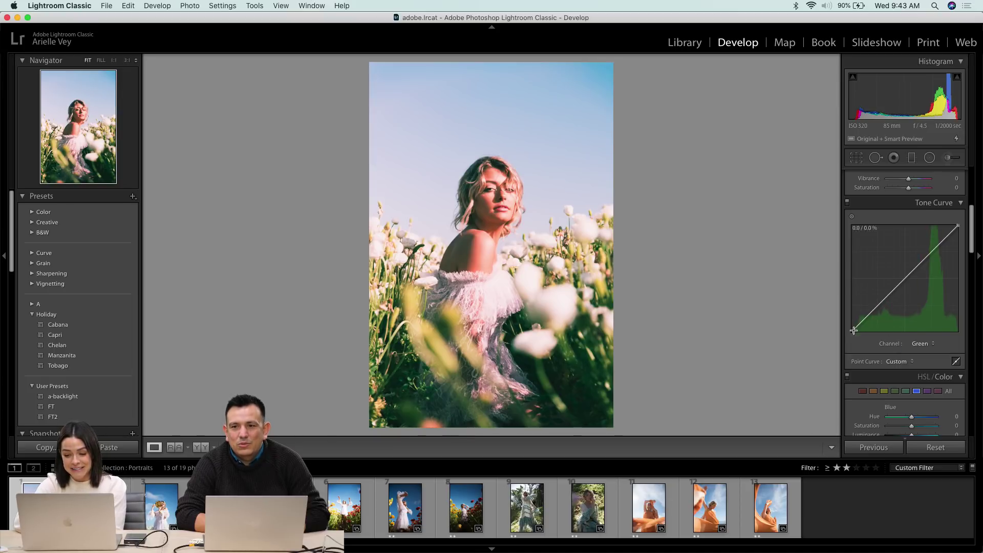
left_click_drag(880, 304, 880, 310)
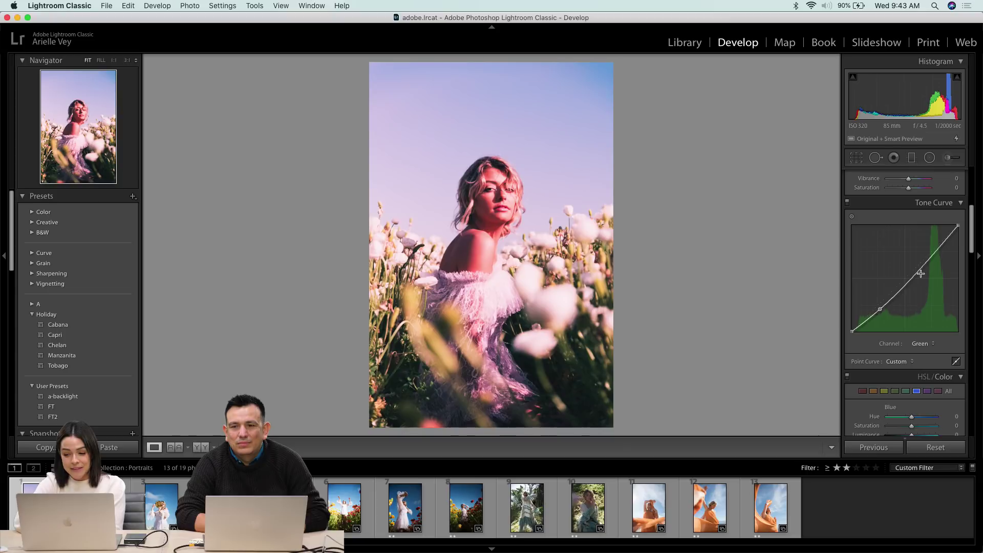
left_click_drag(936, 253, 932, 247)
- Add a slight S-curve to the Blue channel with lowered shadows and raised highlights, and return the tone curve to the RGB channel
left_click(922, 344)
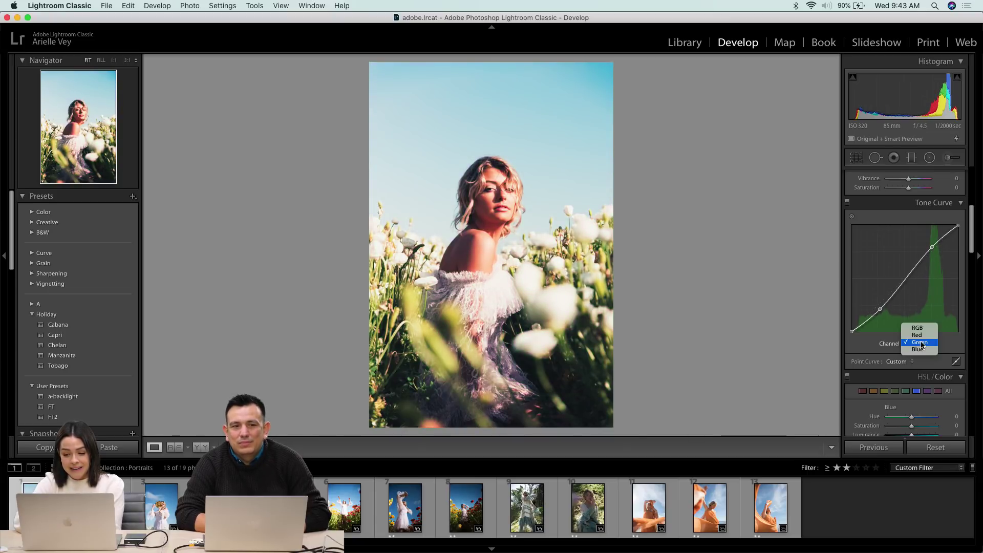
left_click(919, 350)
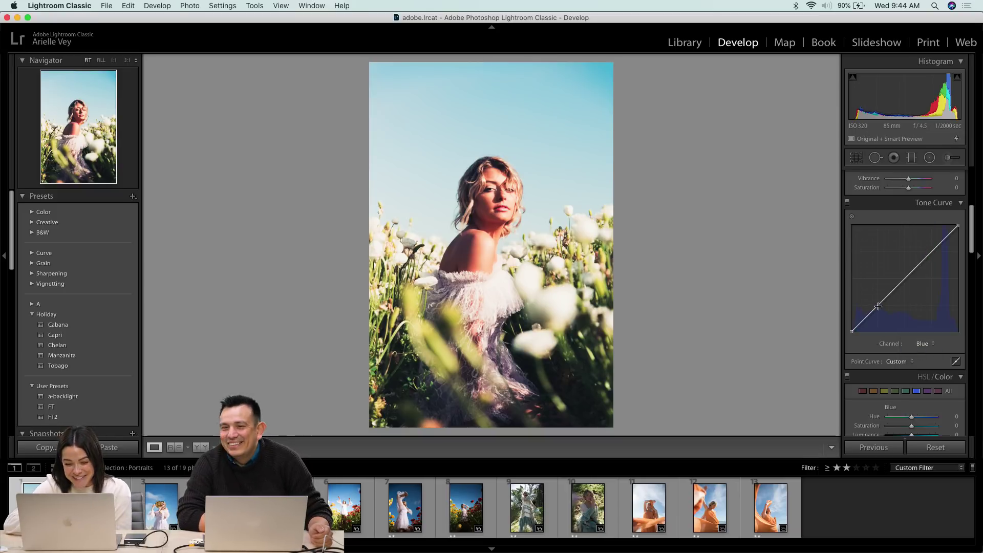
left_click_drag(879, 307, 879, 308)
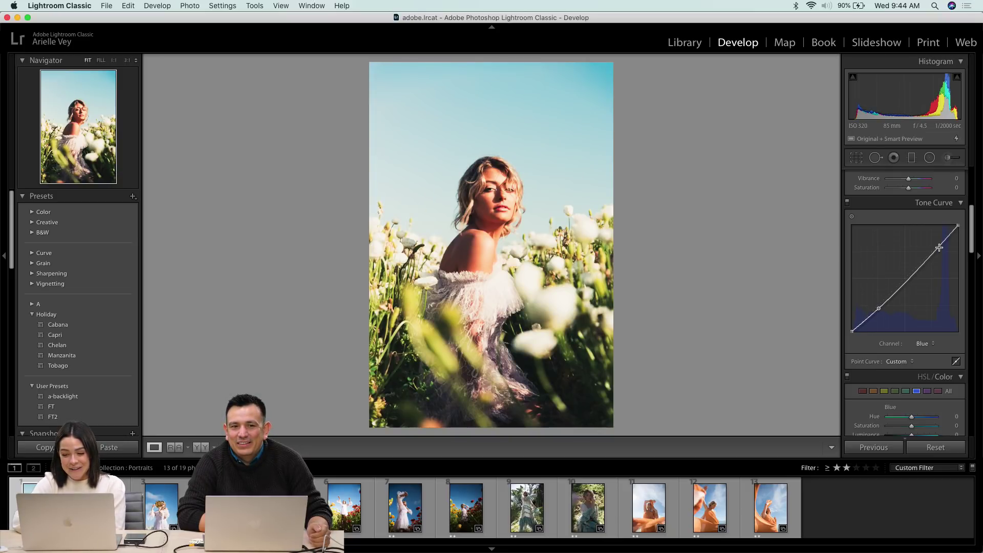
left_click_drag(932, 253, 931, 248)
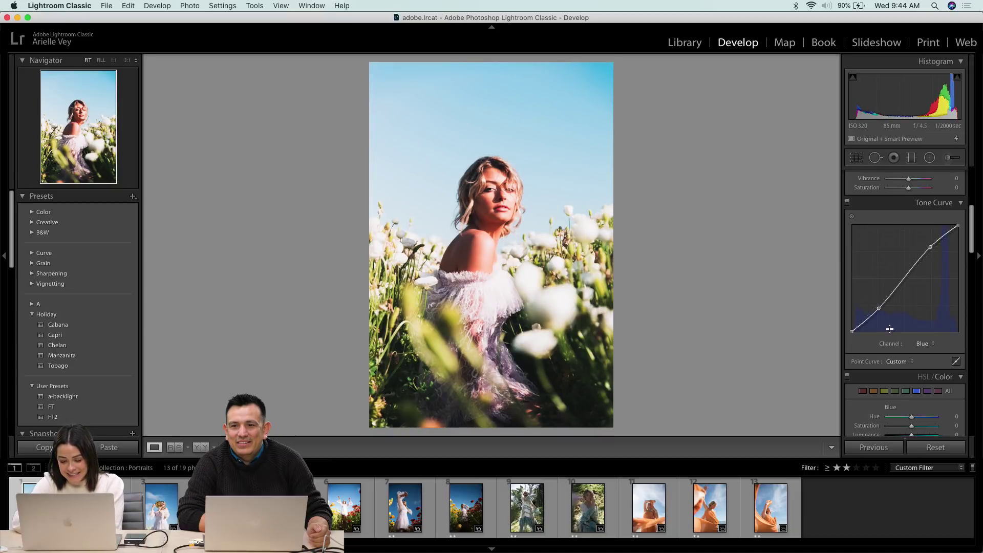
left_click(924, 350)
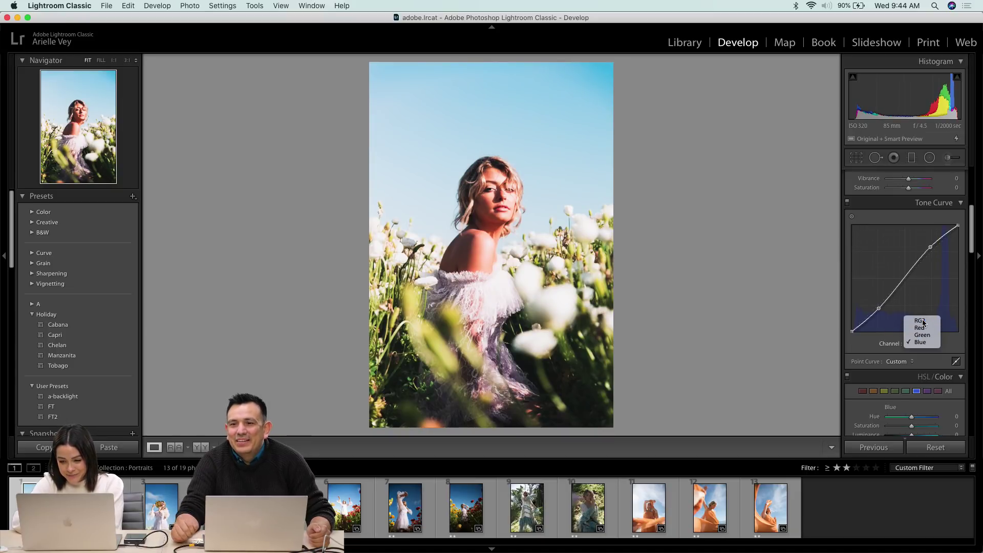
left_click(923, 320)
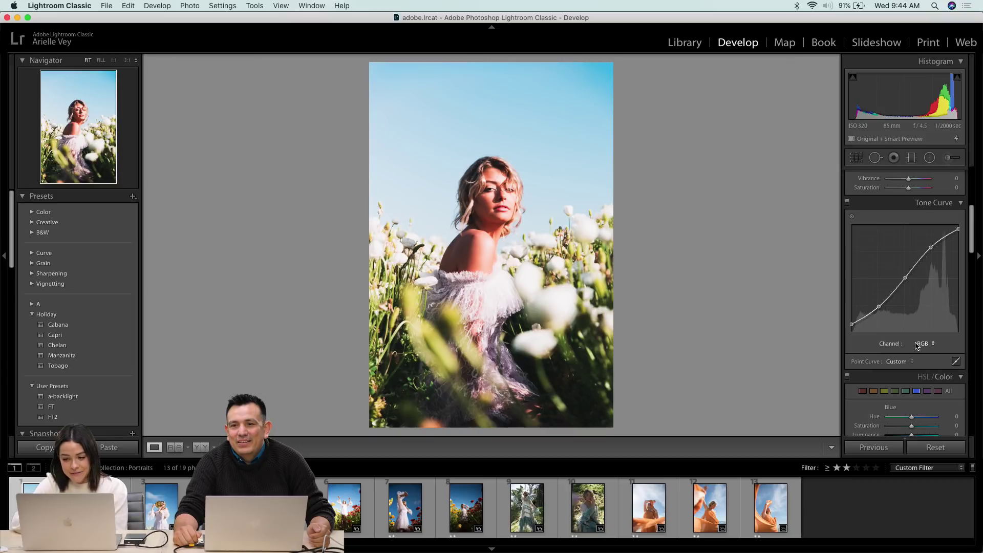
- In the Basic adjustments, set Highlights to -53, Shadows to +84, Whites to -54 and Blacks to +26
scroll(916, 346, "up", 10)
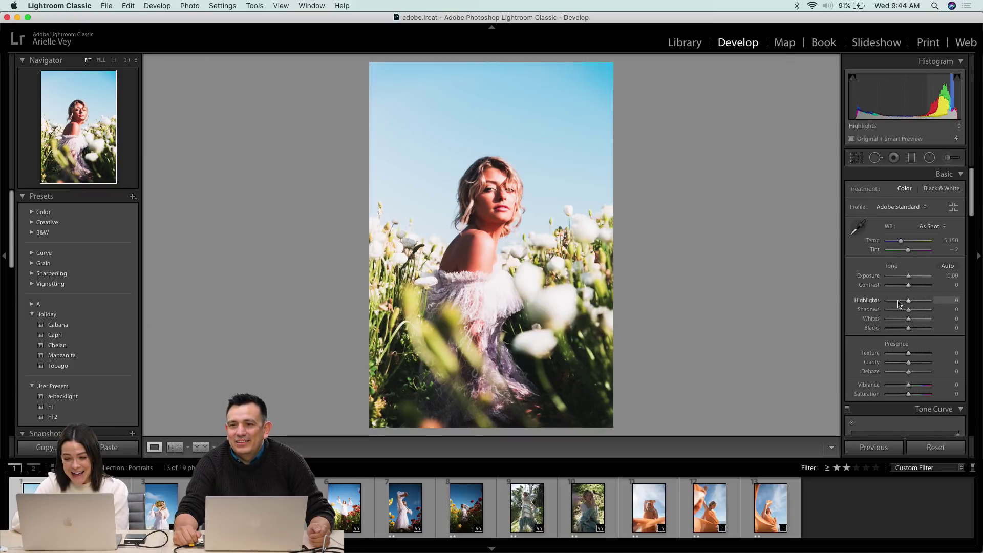
left_click_drag(908, 300, 881, 303)
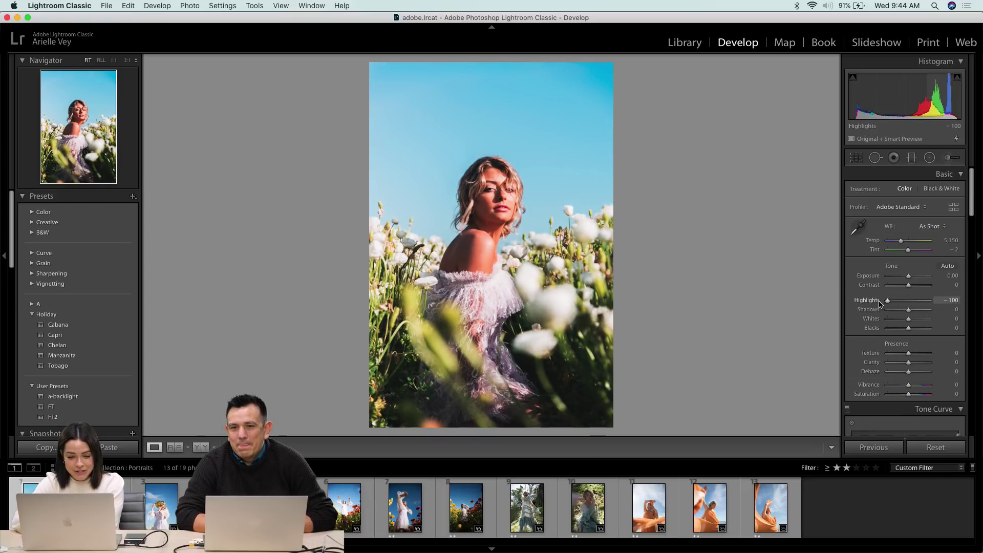
left_click_drag(909, 309, 915, 334)
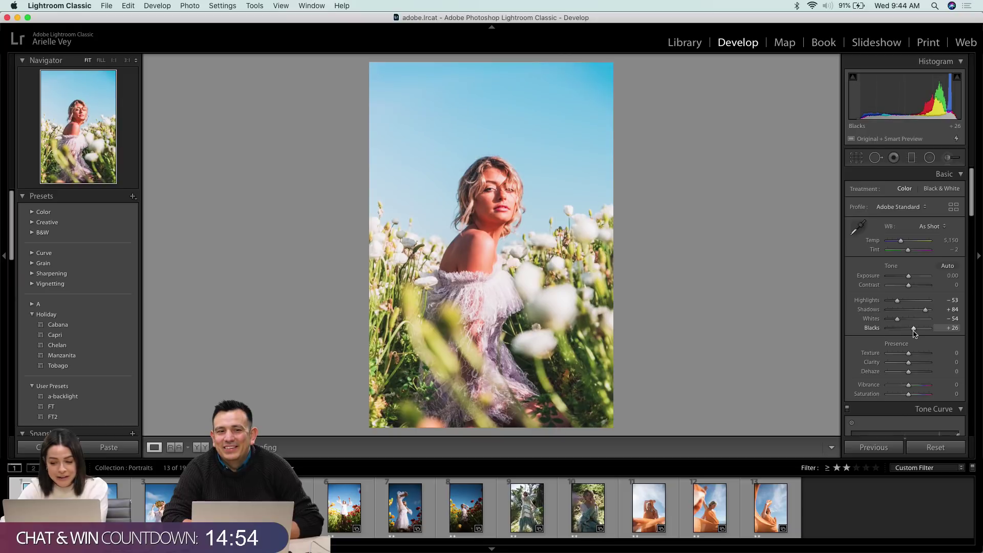
scroll(916, 334, "down", 2)
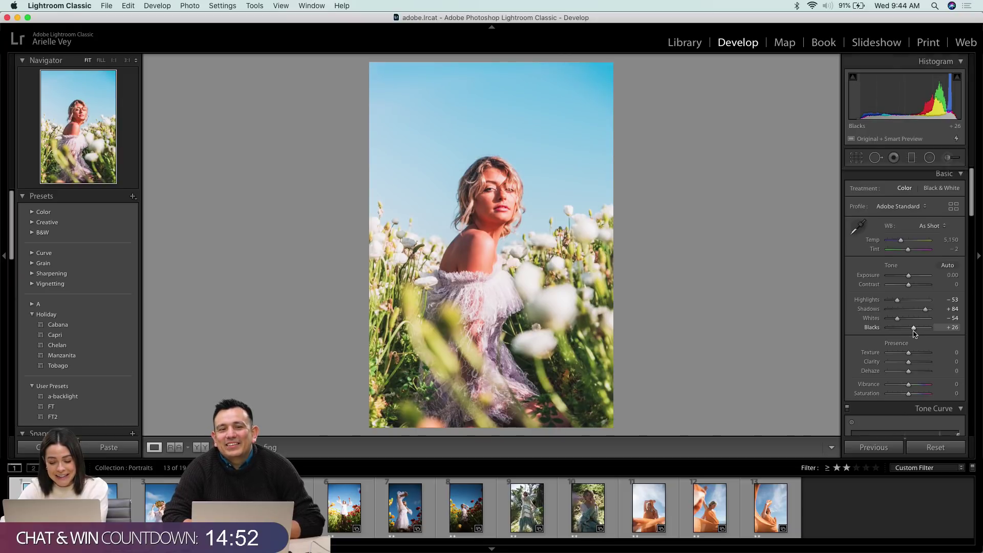
- In the HSL/Color adjustments, set the Blue range to Hue -21, Saturation -63 and Luminance -29
scroll(915, 334, "down", 3)
scroll(915, 334, "up", 2)
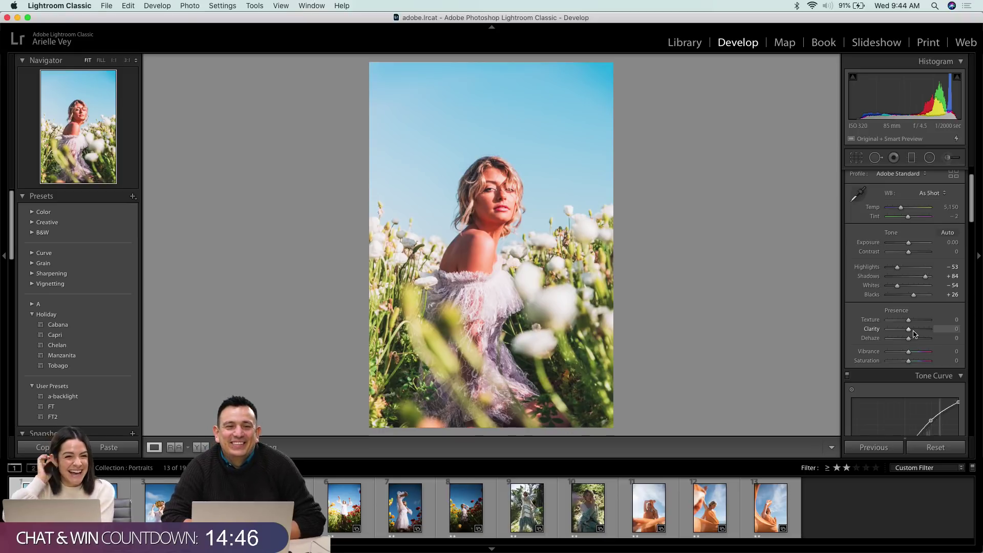
scroll(915, 334, "down", 10)
scroll(914, 331, "up", 12)
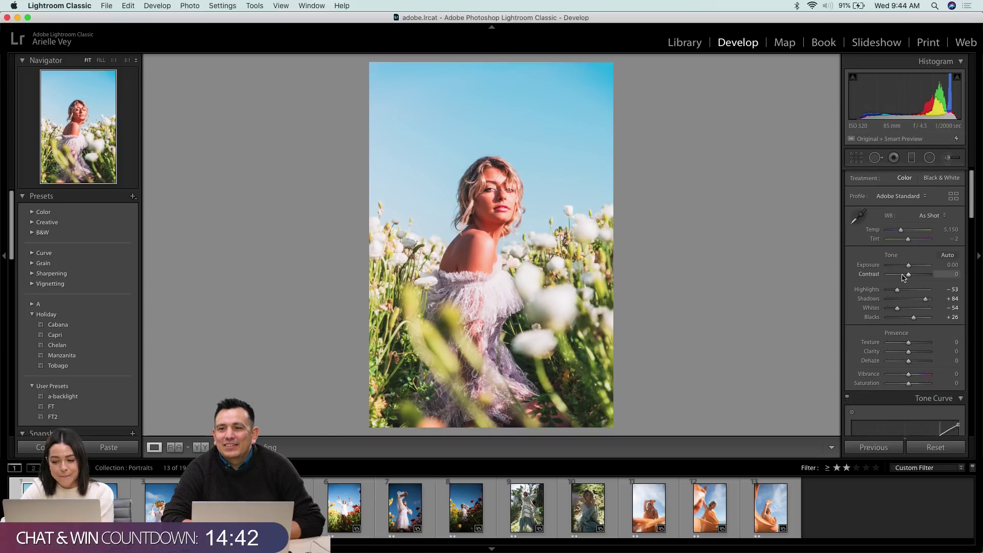
scroll(890, 306, "down", 20)
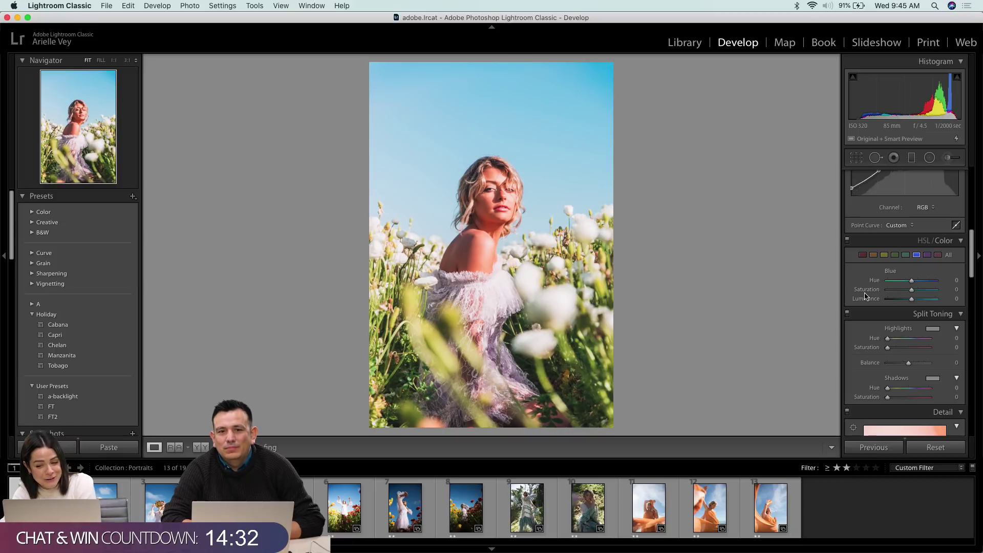
mouse_move(912, 282)
left_mouse_down()
mouse_move(896, 286)
mouse_move(941, 282)
mouse_move(913, 289)
left_mouse_up()
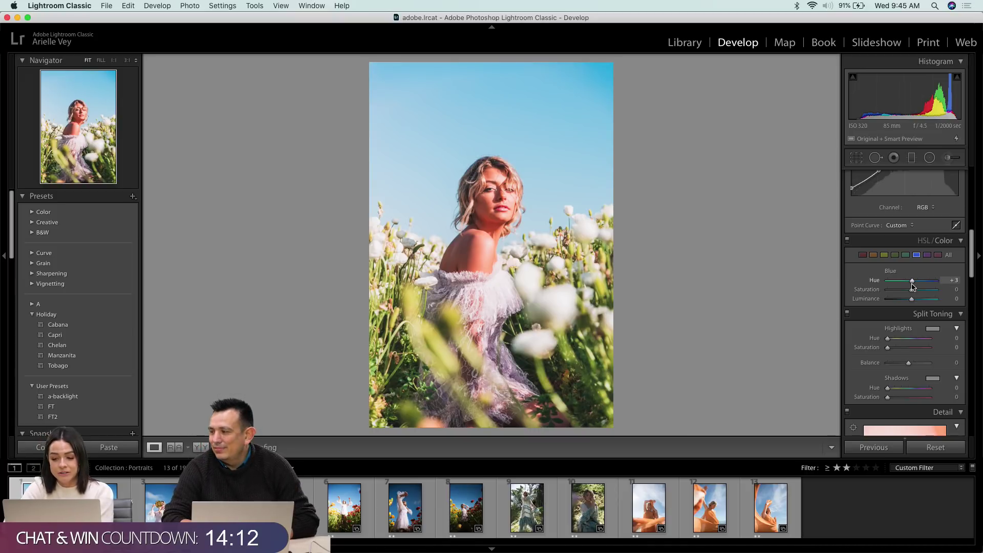
left_click_drag(912, 281, 909, 283)
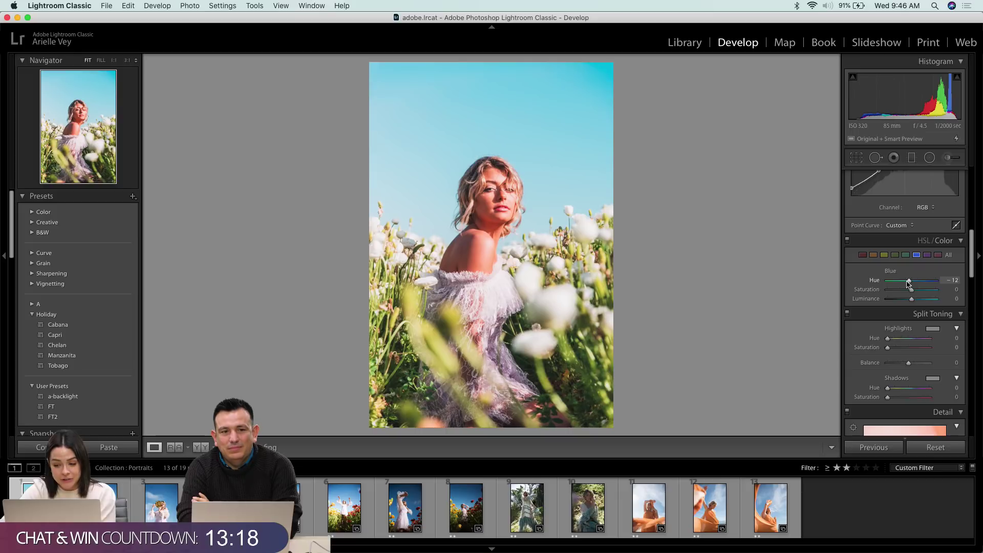
mouse_move(909, 284)
left_mouse_down()
mouse_move(929, 302)
mouse_move(896, 302)
mouse_move(911, 302)
mouse_move(898, 304)
mouse_move(910, 281)
left_mouse_up()
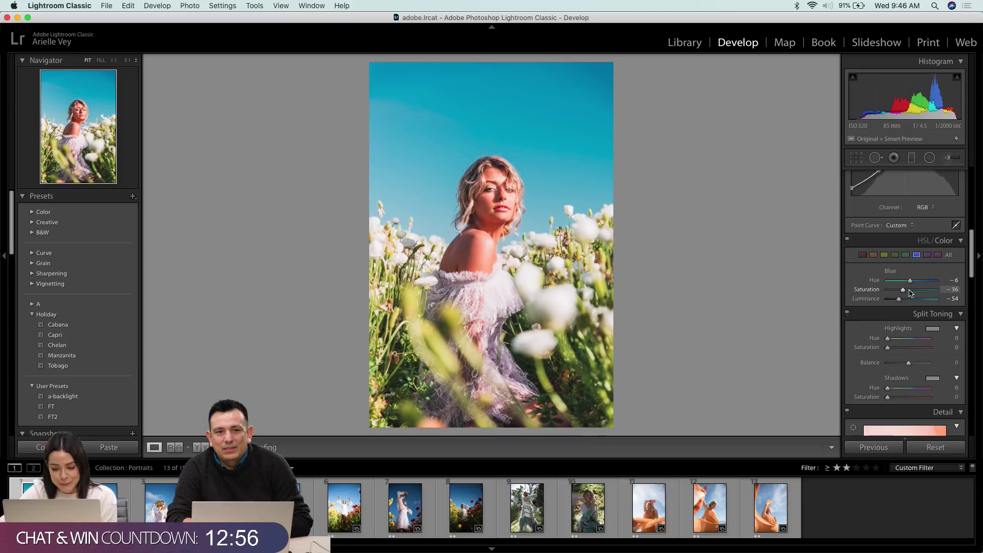
mouse_move(910, 293)
left_mouse_down()
mouse_move(900, 294)
mouse_move(911, 288)
left_mouse_up()
left_click_drag(916, 300, 903, 299)
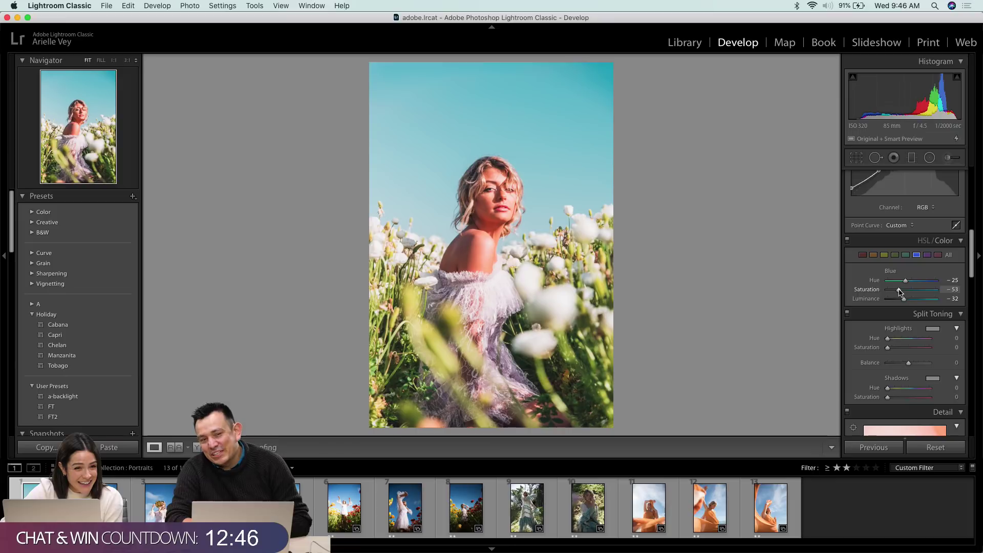
left_click_drag(901, 292, 896, 294)
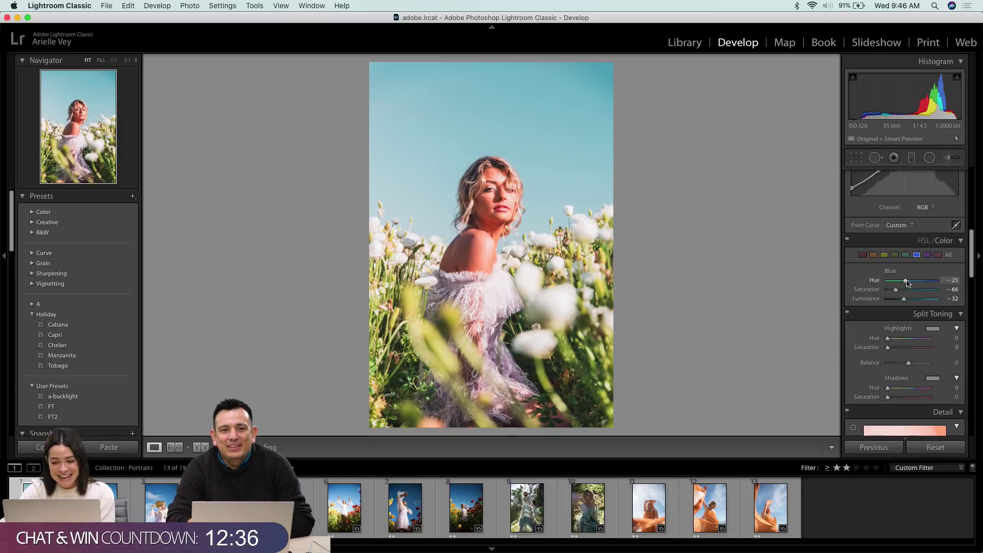
left_click_drag(907, 283, 908, 283)
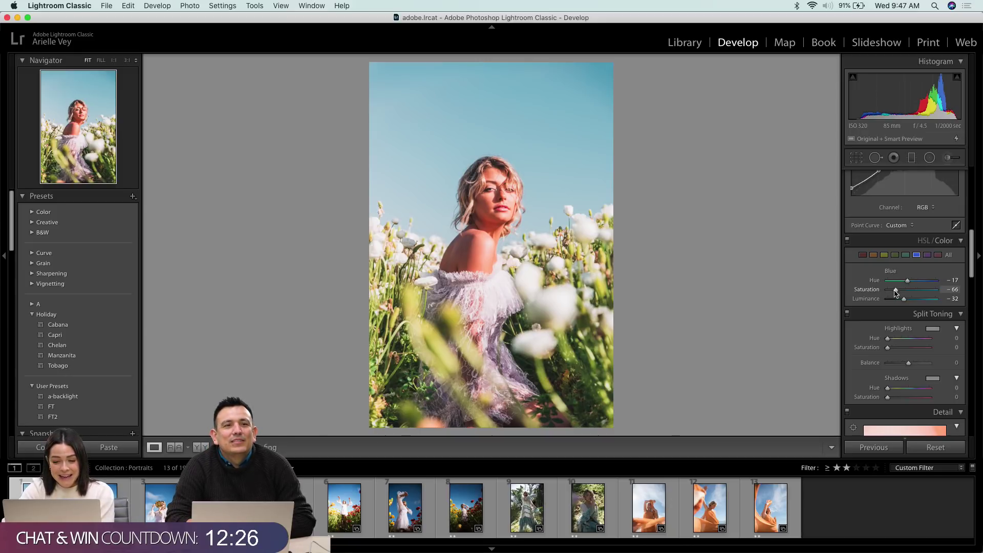
left_click_drag(904, 299, 907, 283)
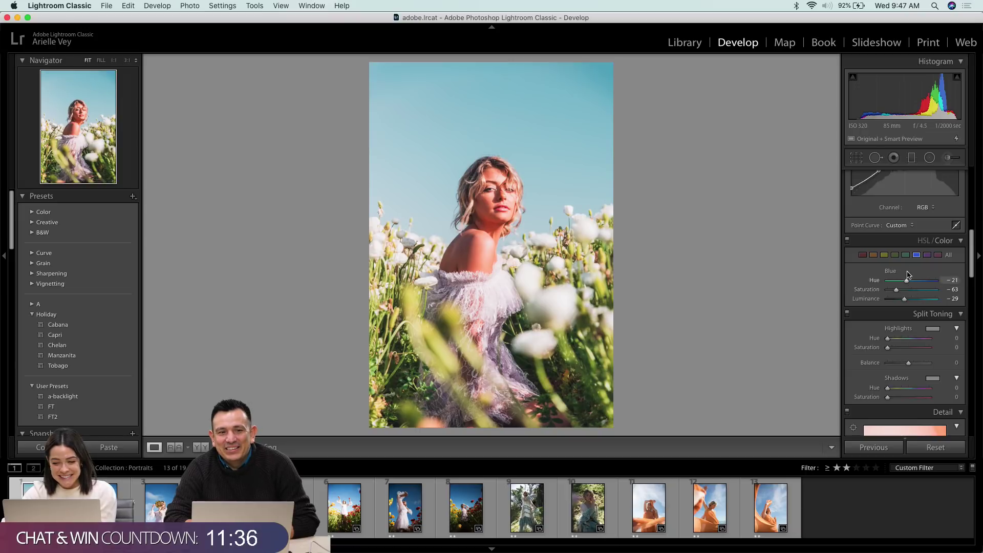
- Check the skin tones on the face up close, and set the Red range to Hue +5 and Saturation -16
left_click(863, 255)
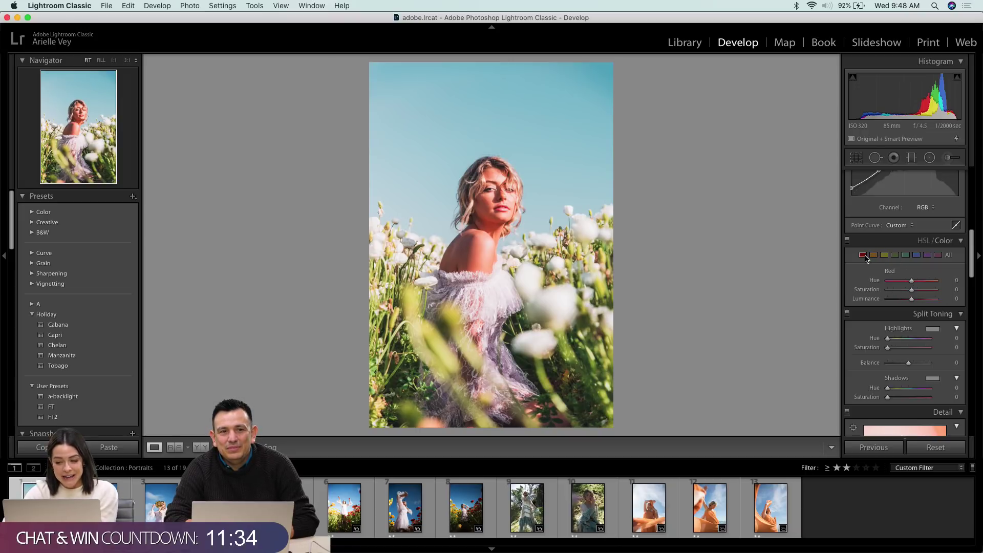
left_click(495, 200)
left_click_drag(496, 201, 505, 248)
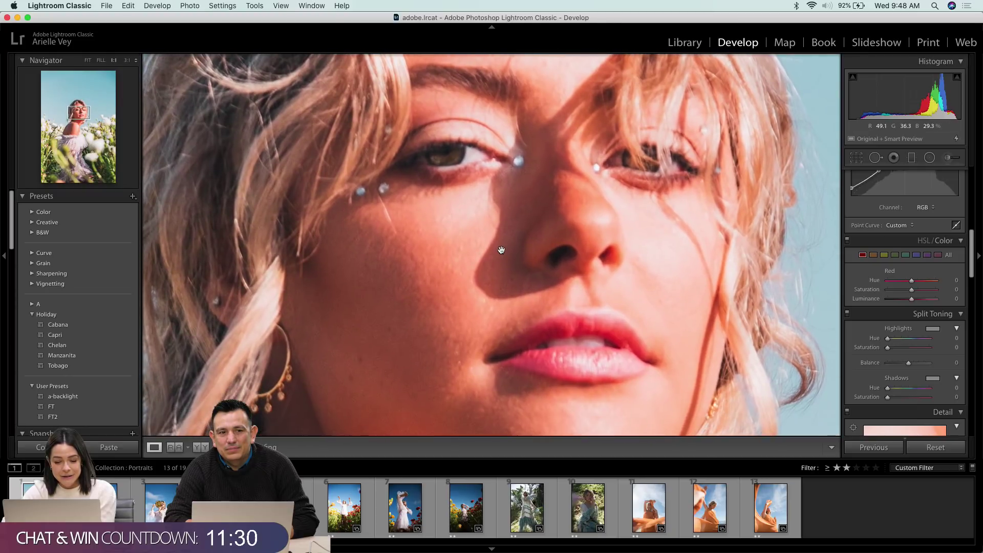
left_click(505, 248)
left_click_drag(912, 295, 908, 293)
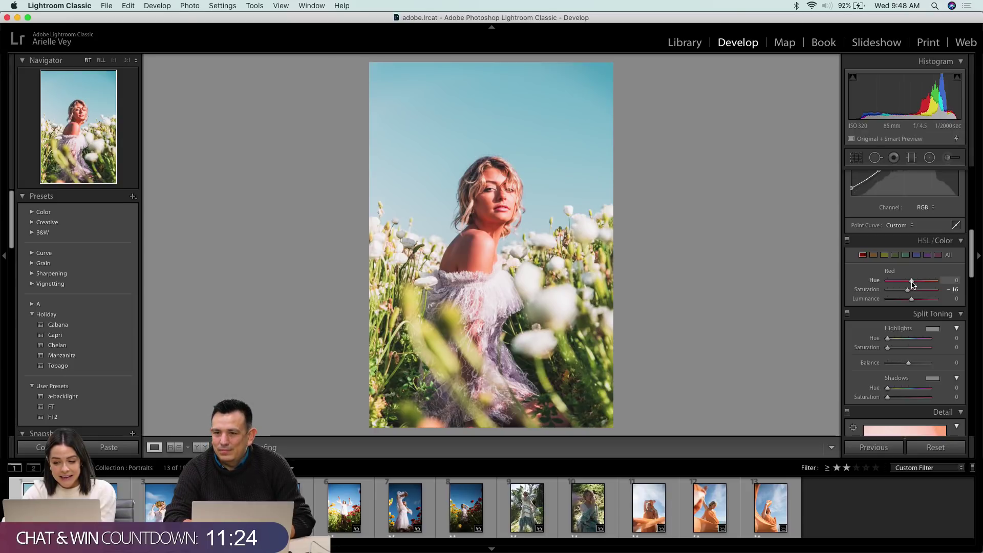
left_click_drag(912, 284, 914, 284)
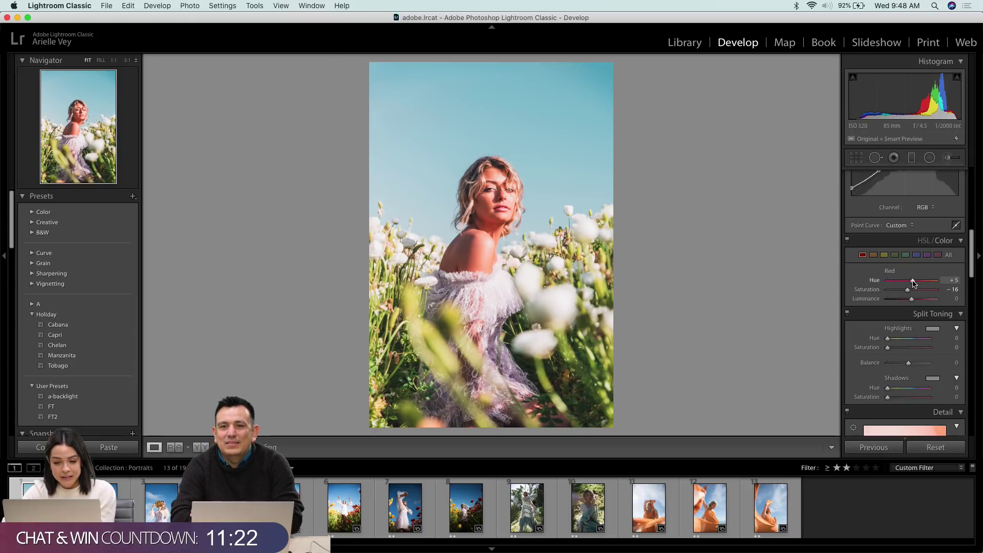
- Set the Orange range to Hue +5 and Saturation -16, and the Yellow range to Hue -43, Saturation -13 and Luminance +28
left_click(874, 255)
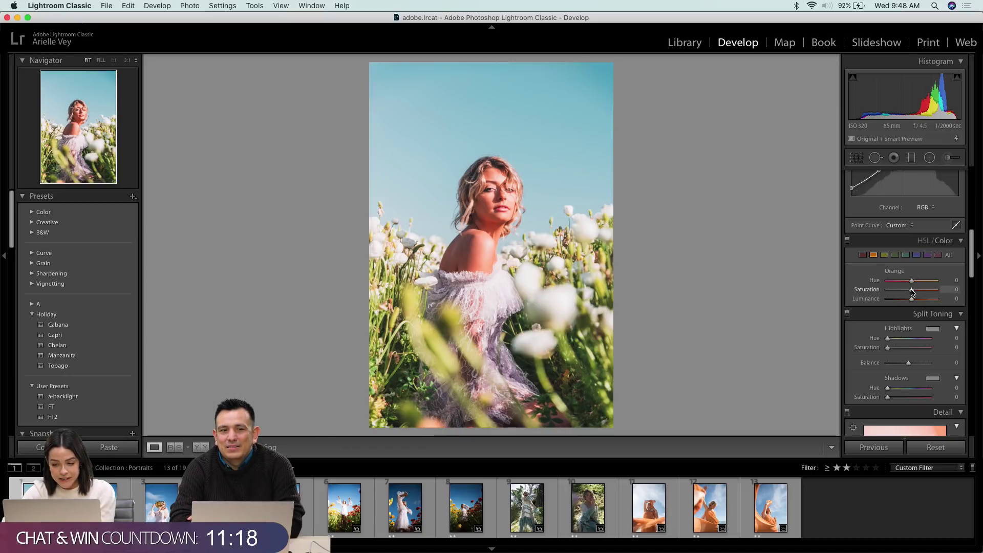
left_click_drag(911, 291, 914, 282)
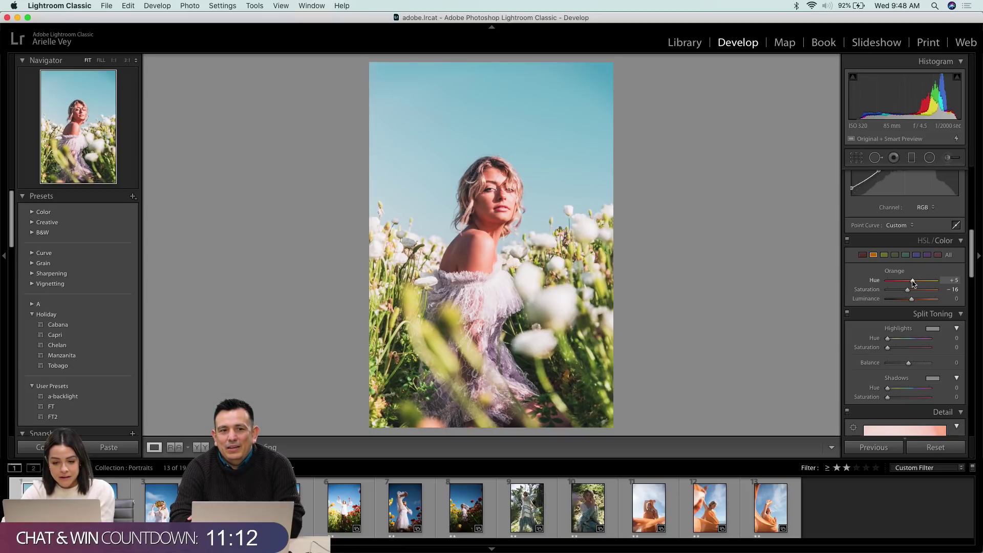
left_click(884, 256)
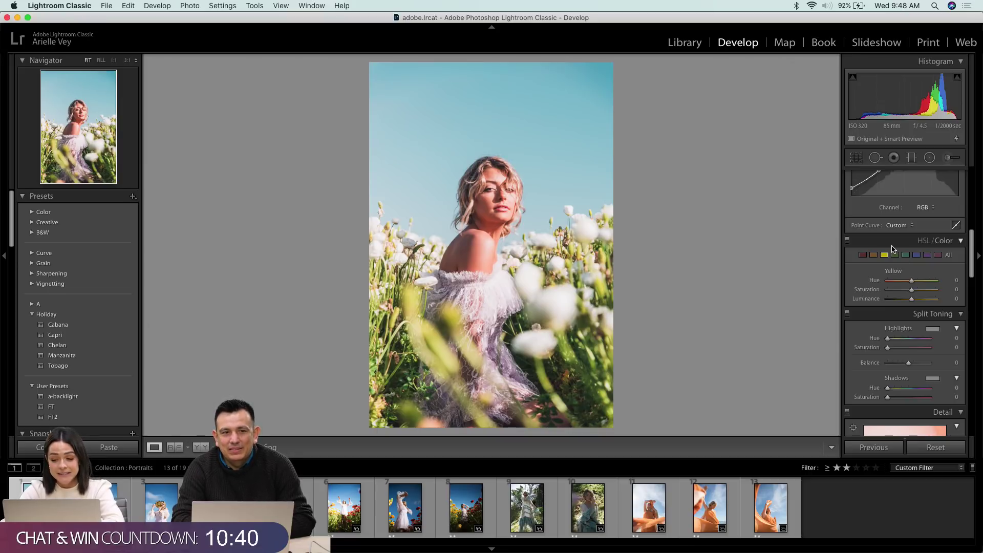
left_click_drag(912, 281, 919, 301)
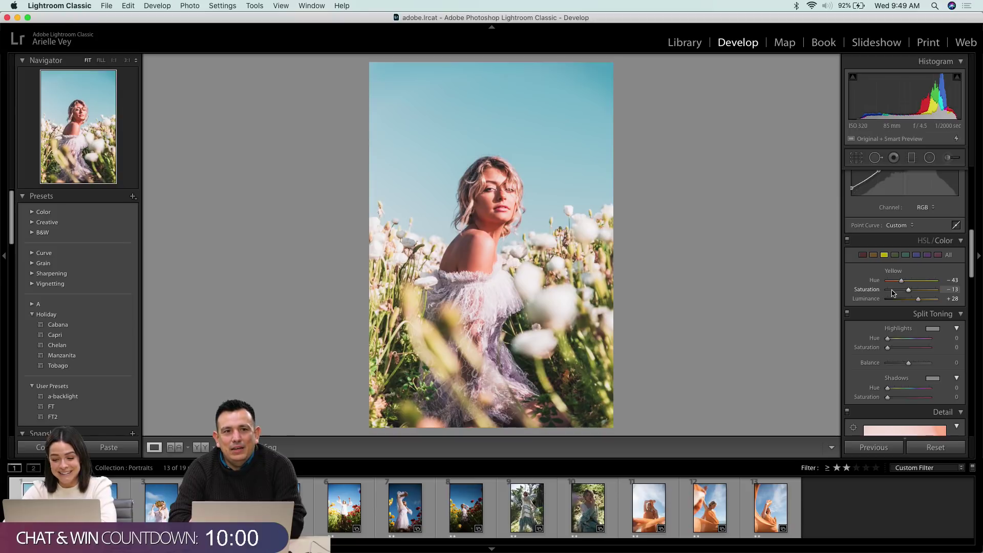
- Set the Green range in the HSL/Color adjustments to Hue -21, Saturation +30 and Luminance -20
scroll(893, 293, "up", 1)
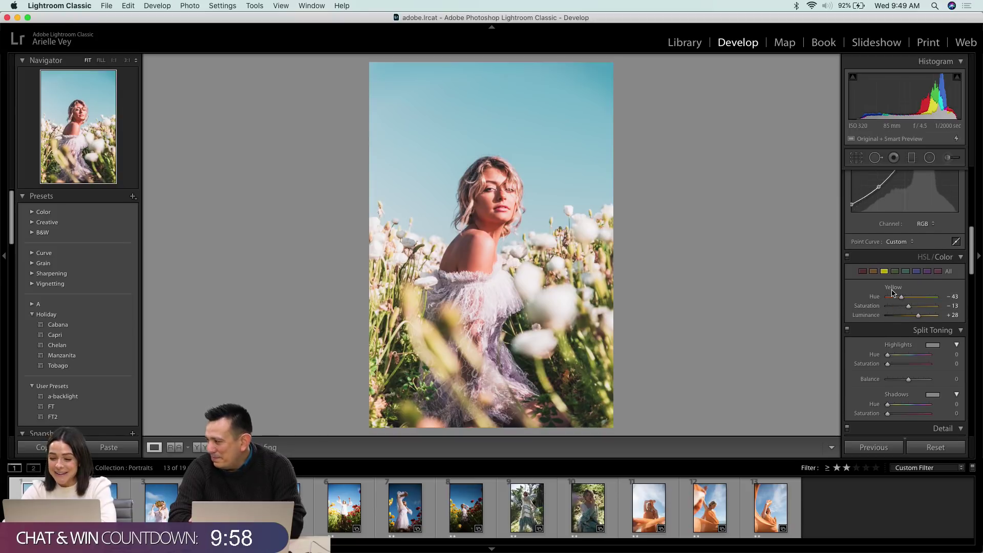
scroll(893, 293, "up", 2)
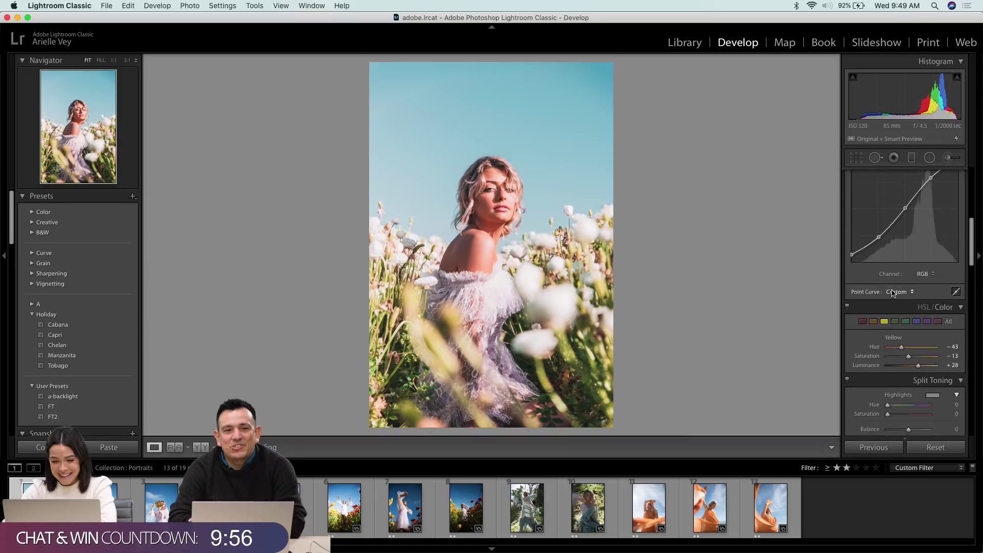
scroll(893, 293, "down", 5)
scroll(893, 293, "up", 10)
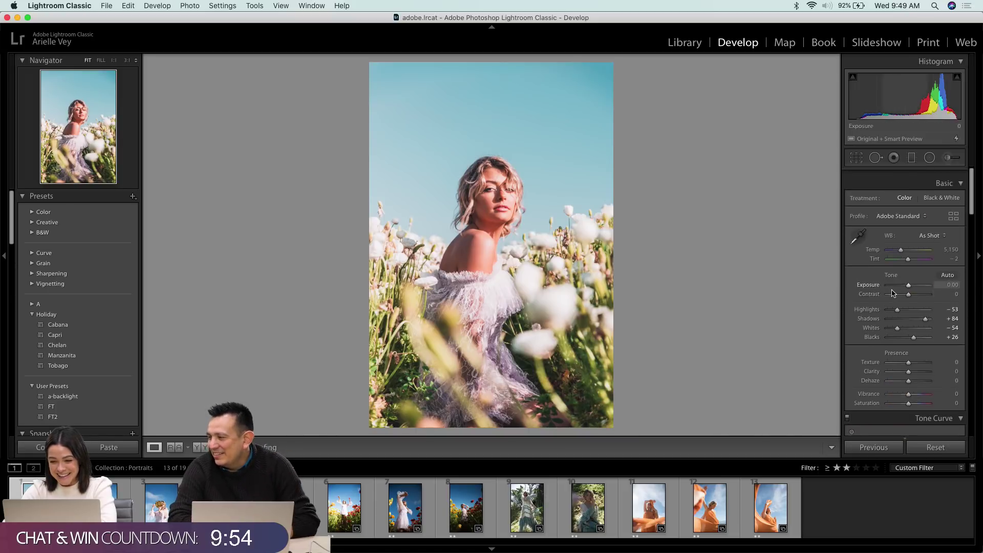
scroll(902, 276, "down", 10)
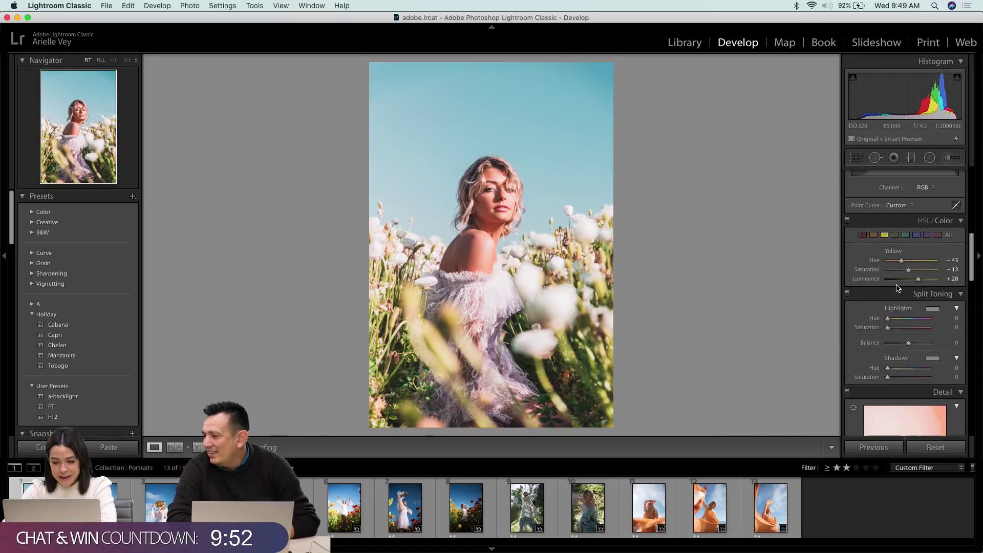
scroll(898, 288, "up", 1)
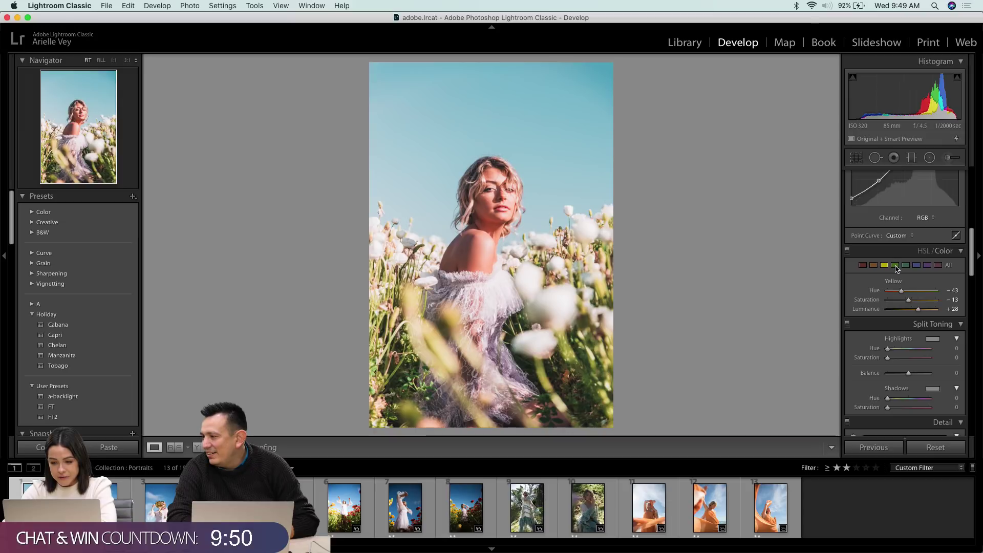
left_click(896, 265)
mouse_move(911, 291)
left_mouse_down()
mouse_move(914, 305)
mouse_move(925, 304)
mouse_move(908, 311)
mouse_move(920, 300)
left_mouse_up()
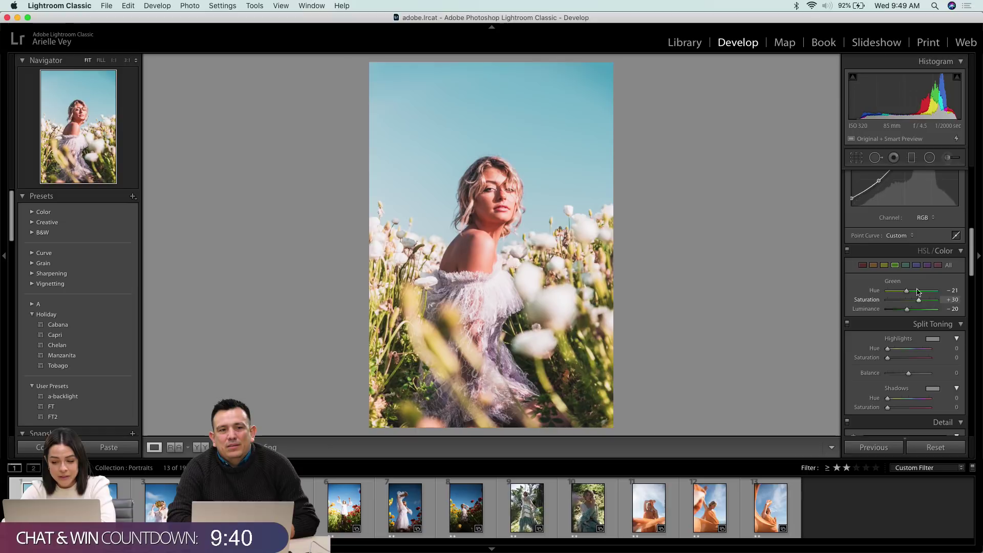
- Compare the Aqua range with the Blue range settings and adjust the Aqua saturation
left_click(905, 265)
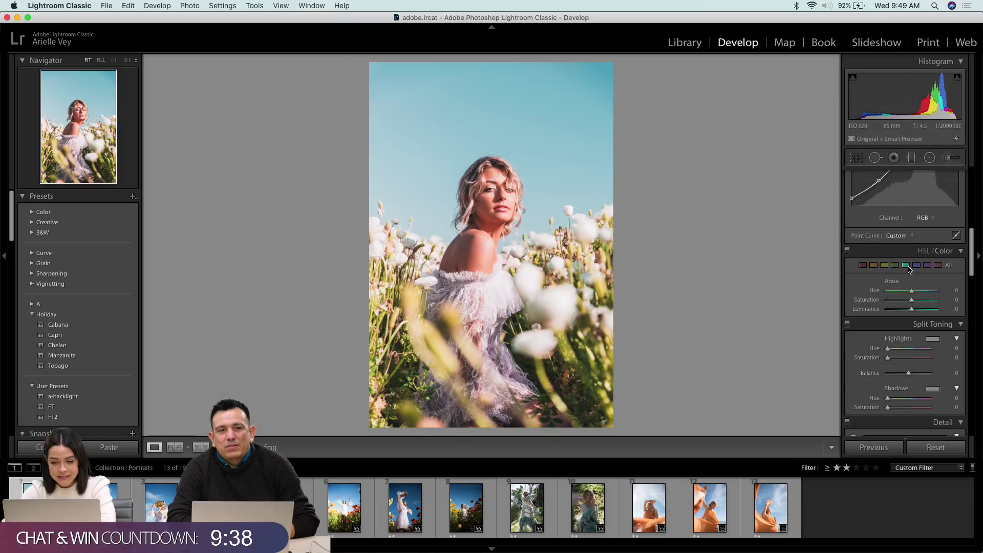
left_click(918, 266)
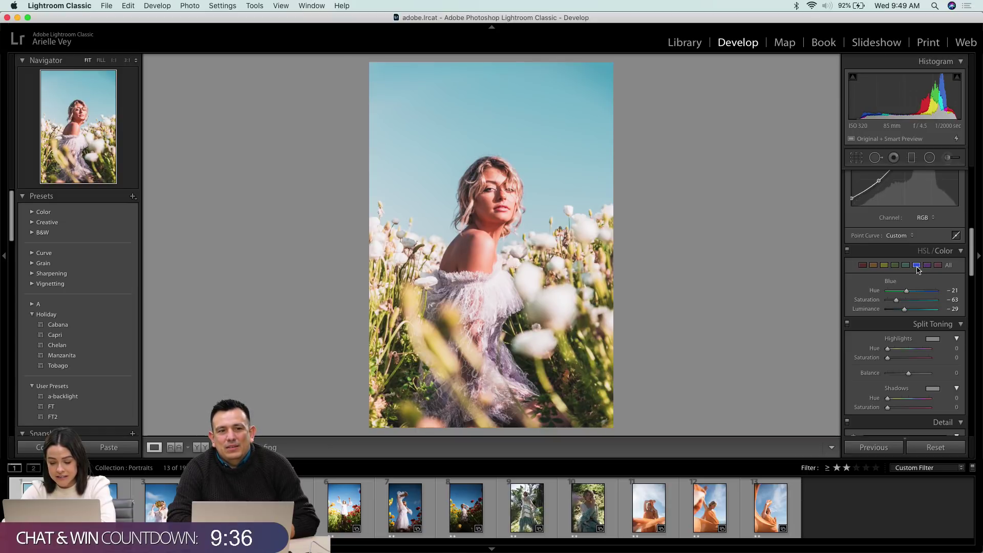
left_click(906, 265)
left_click_drag(912, 300, 910, 306)
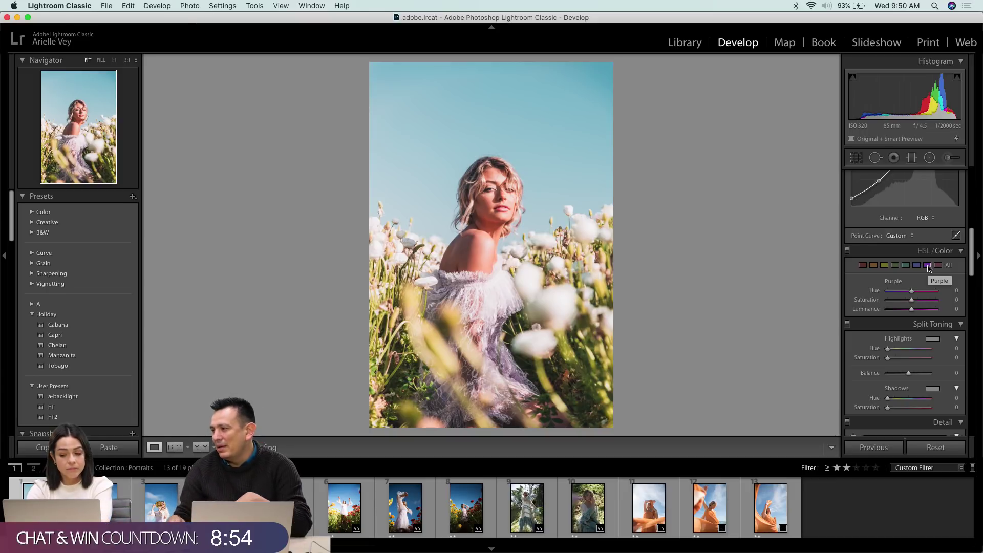
- Set the Purple range to Hue +44 and Saturation -11, and the Magenta range to Hue +41
mouse_move(912, 300)
left_mouse_down()
mouse_move(901, 302)
mouse_move(910, 304)
left_mouse_up()
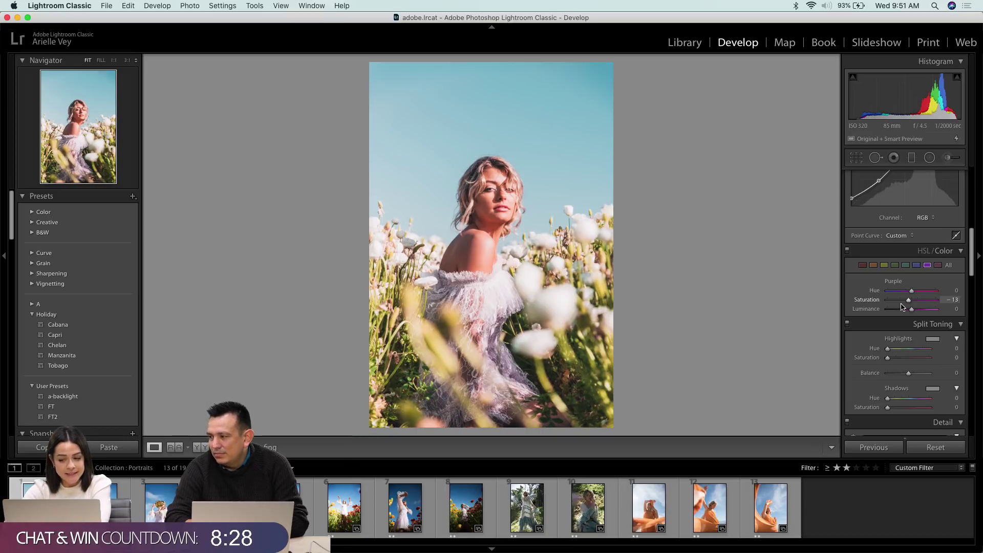
left_click_drag(911, 303, 923, 295)
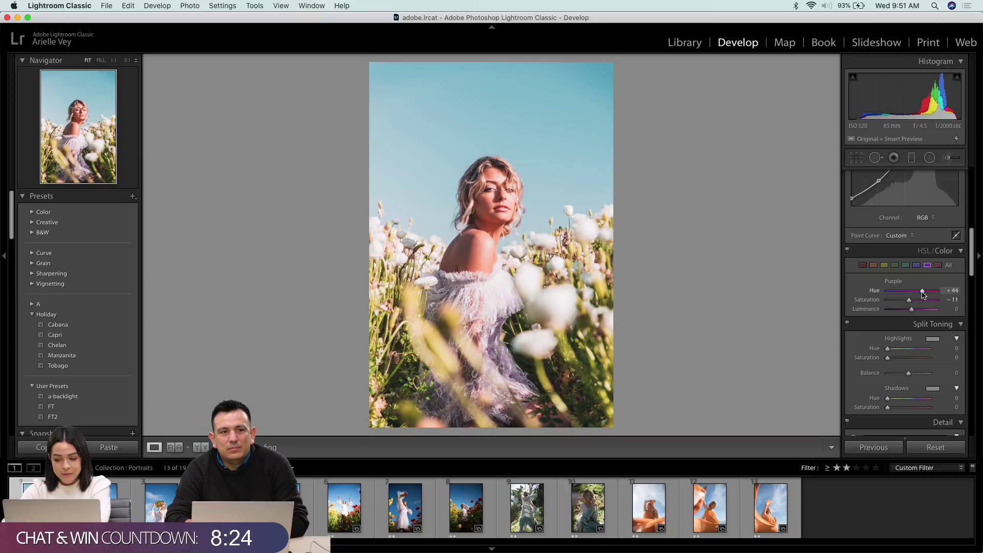
left_click(937, 266)
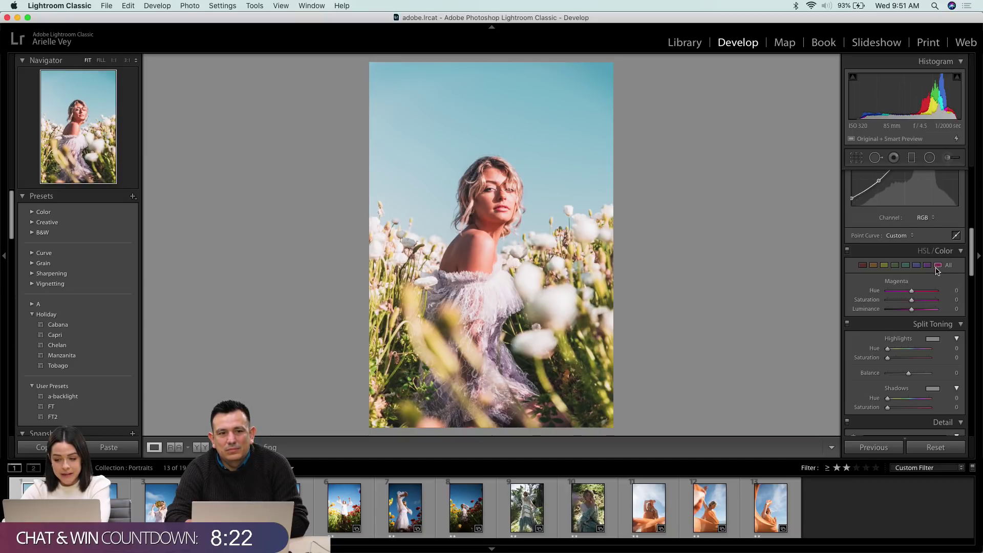
left_click_drag(923, 292, 921, 292)
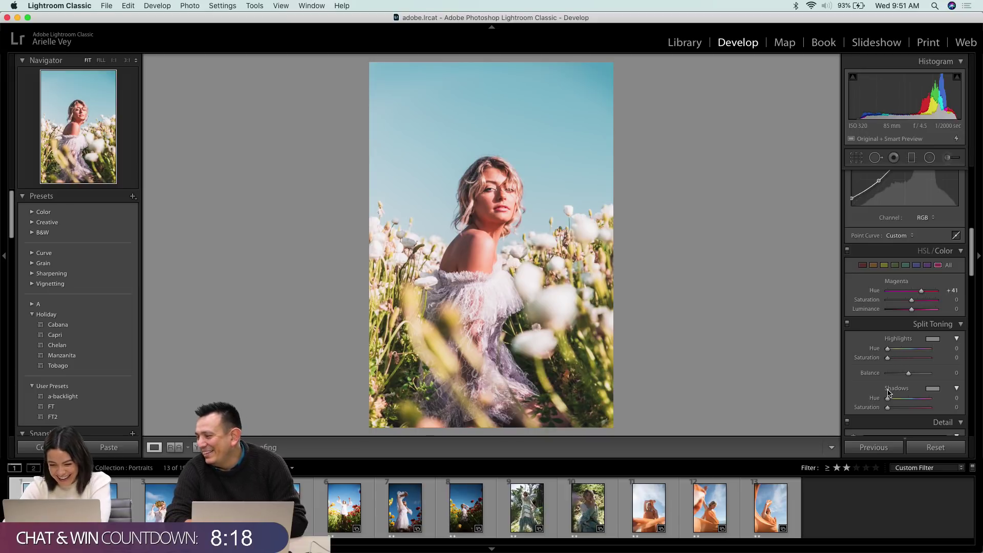
- Adjust the white balance in the Basic adjustments to Tint -25 and Temp 5,184
scroll(891, 333, "up", 5)
scroll(888, 315, "up", 2)
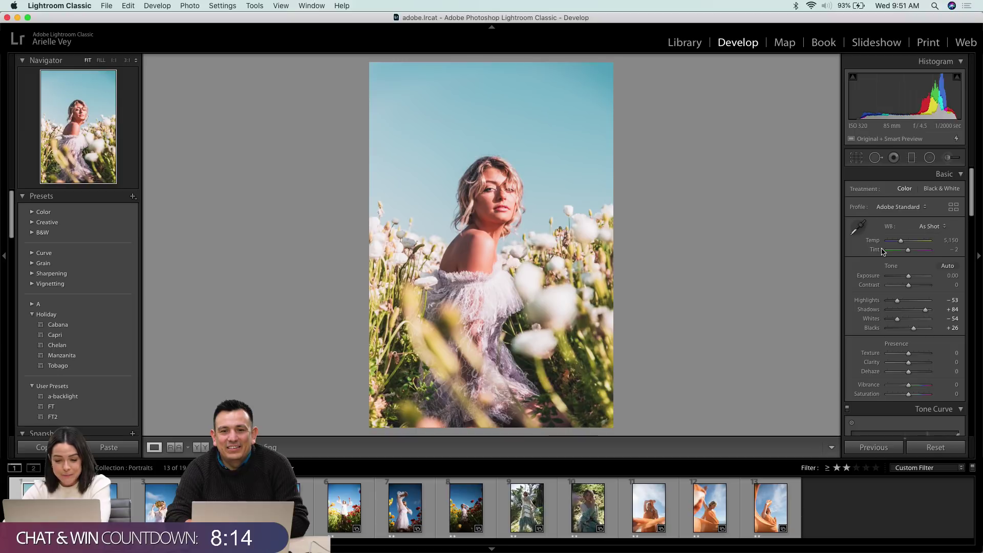
left_click_drag(907, 250, 905, 251)
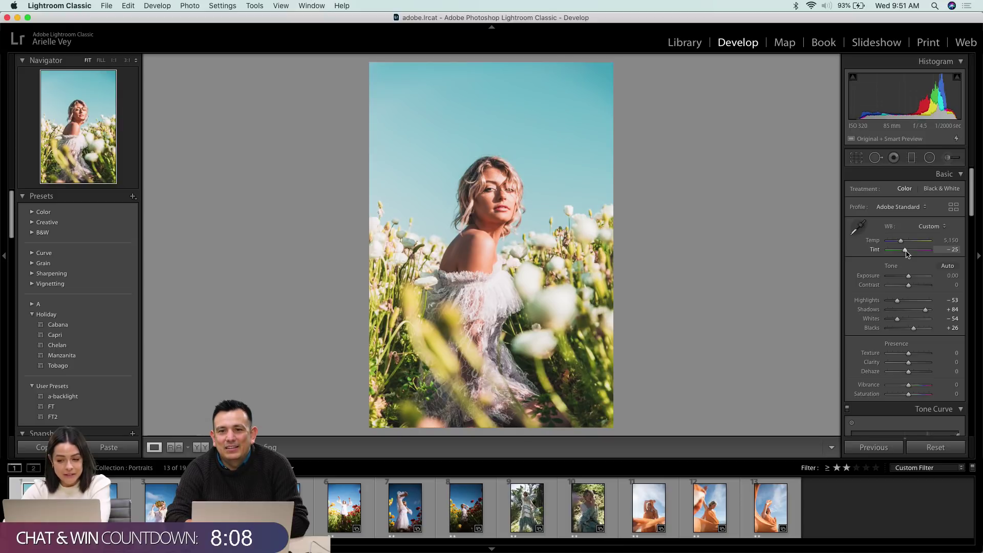
left_click_drag(902, 244, 902, 246)
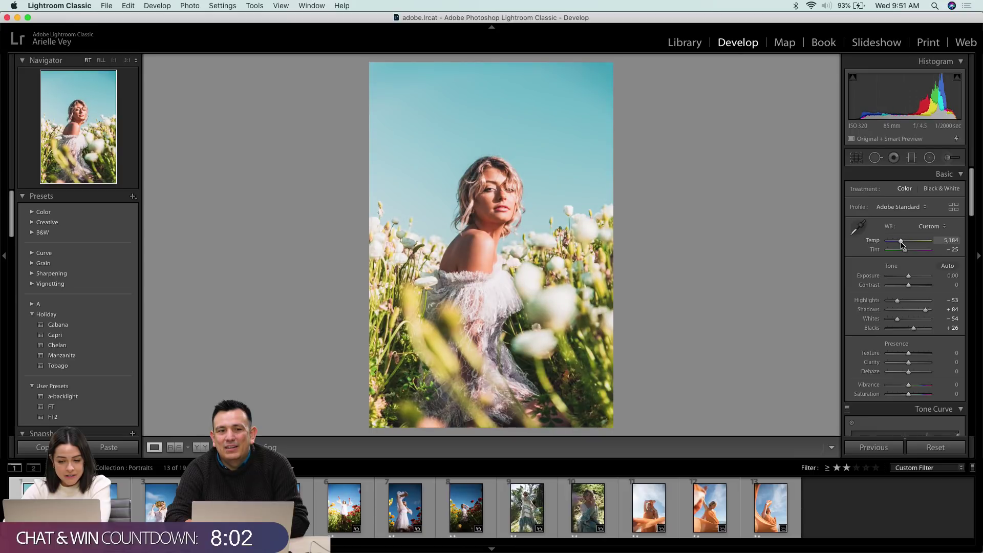
scroll(897, 302, "down", 10)
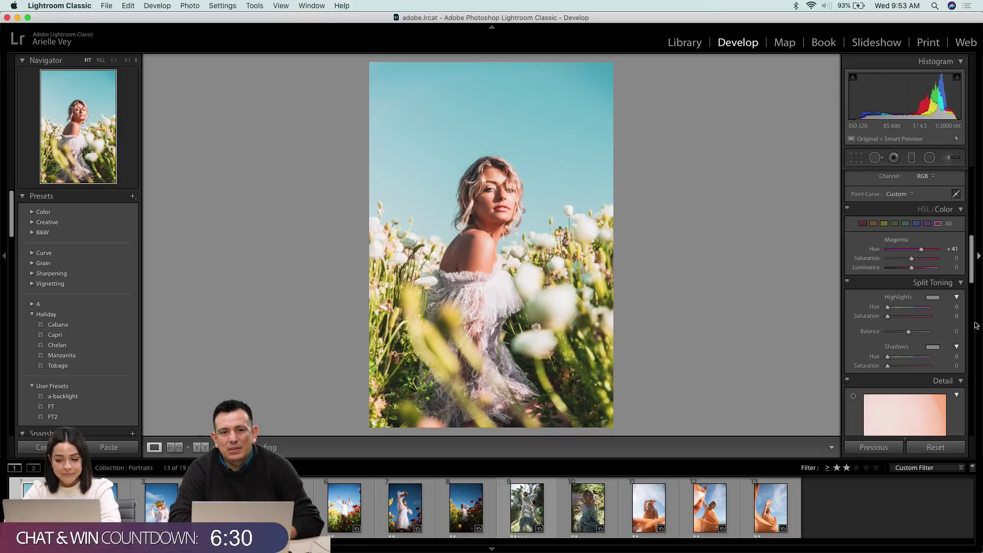
- Refine the Green range in the HSL/Color adjustments to Hue -26 and Saturation +3
left_click(886, 224)
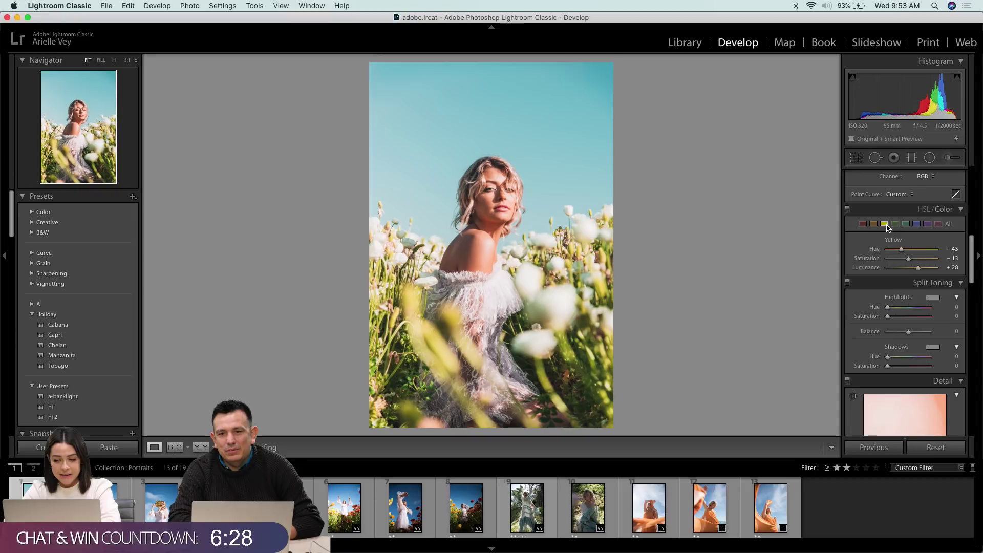
left_click(896, 225)
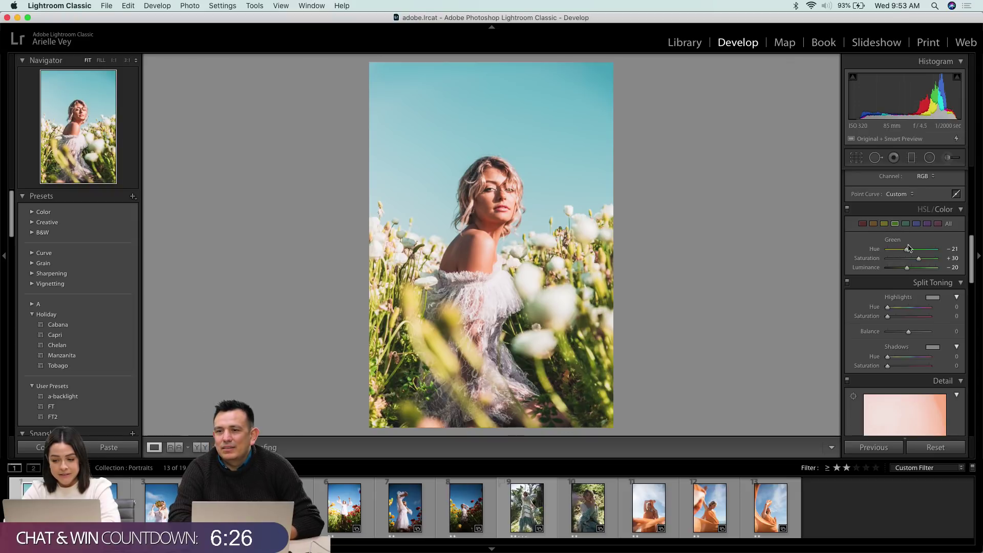
left_click_drag(910, 250, 912, 259)
left_click(910, 258)
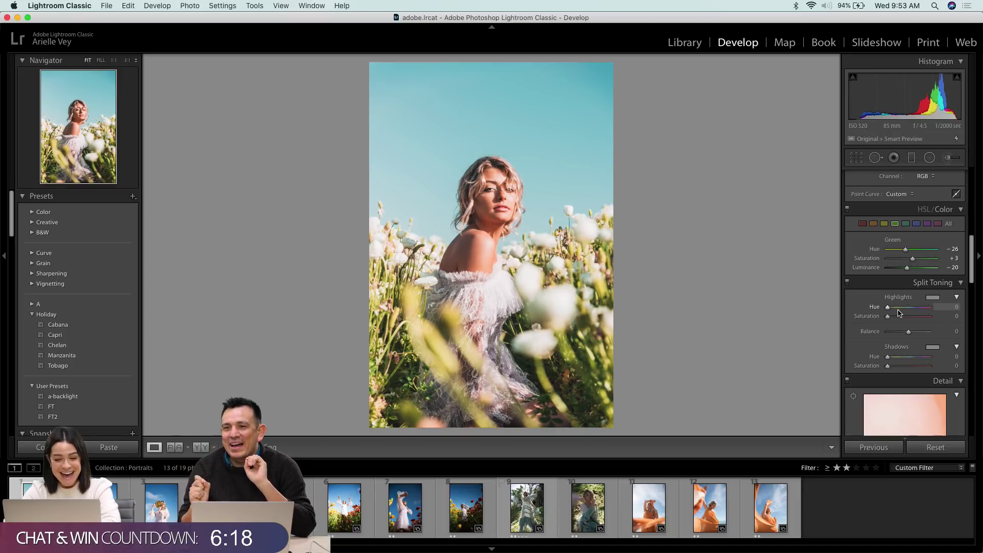
- Try several tints for the Split Toning highlights, ending at Hue 33 and Saturation 5
left_click_drag(888, 308, 887, 309)
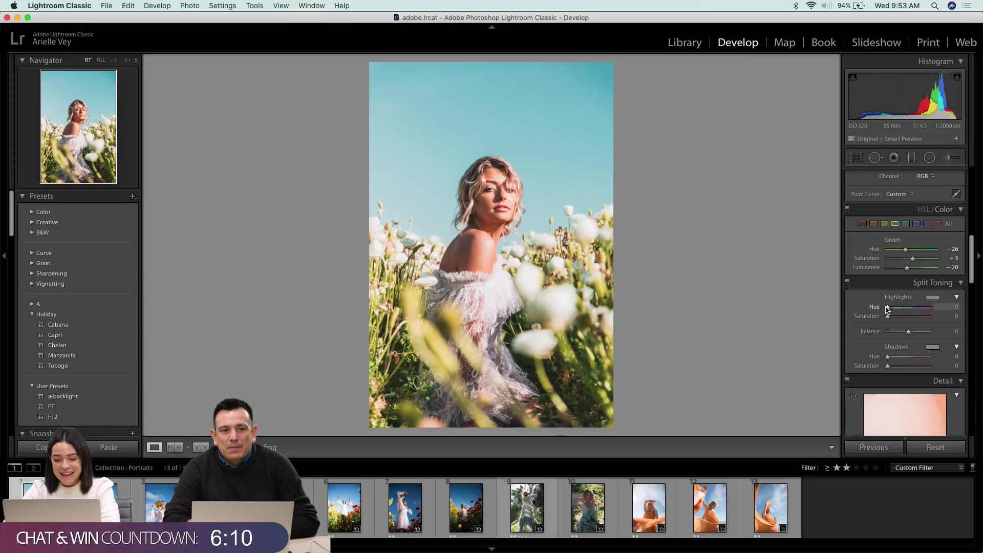
left_click_drag(888, 307, 889, 309)
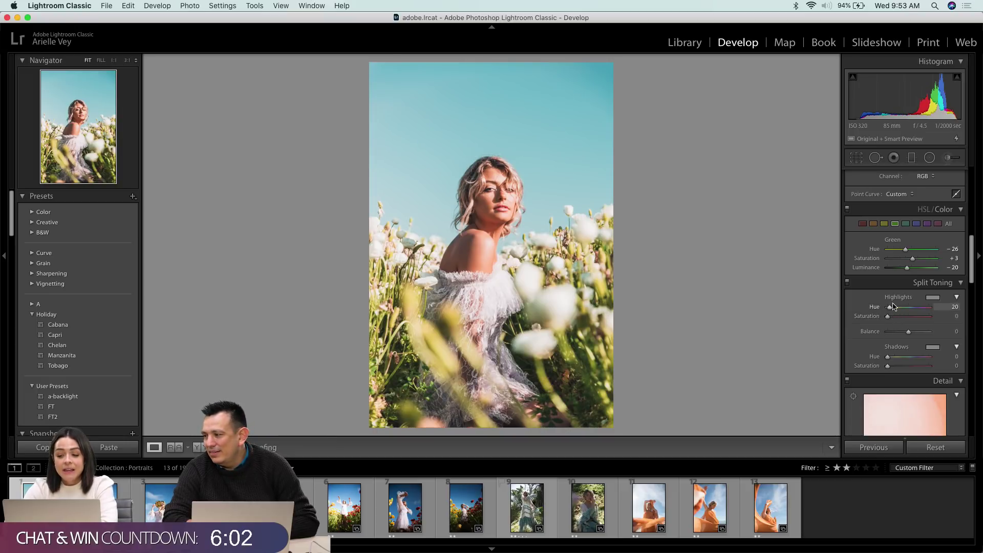
left_click_drag(889, 318, 912, 320)
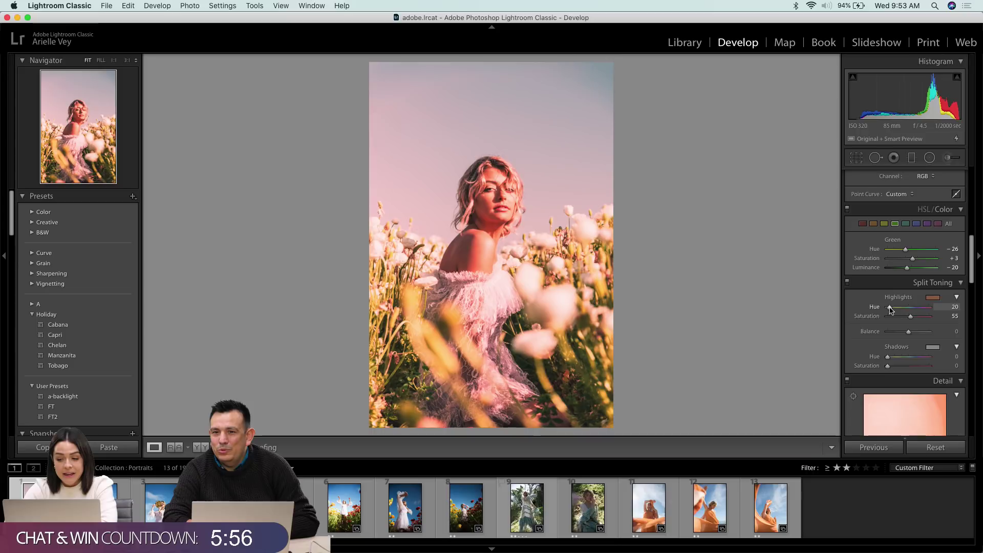
mouse_move(890, 310)
left_mouse_down()
mouse_move(929, 311)
mouse_move(904, 319)
left_mouse_up()
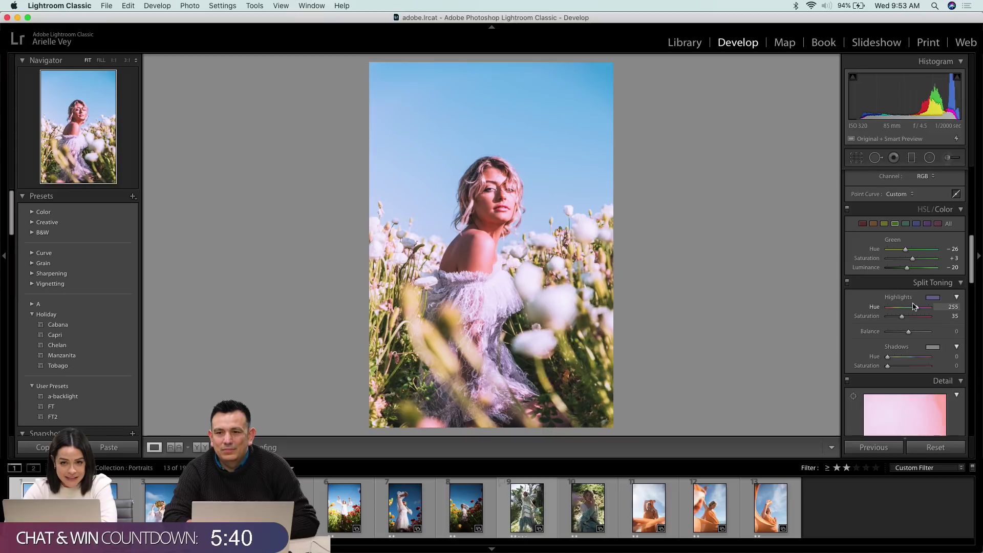
left_click_drag(917, 309, 891, 316)
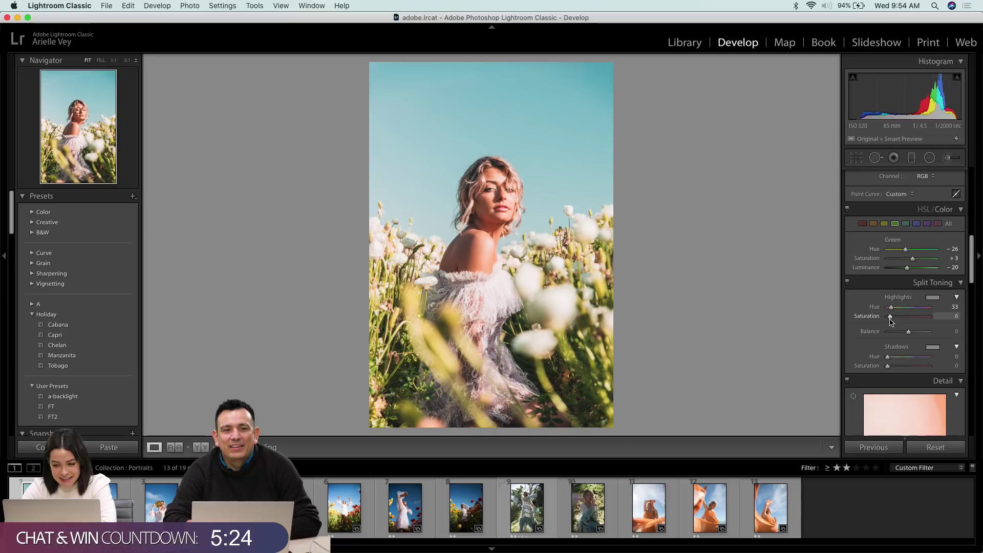
left_click_drag(891, 318, 891, 319)
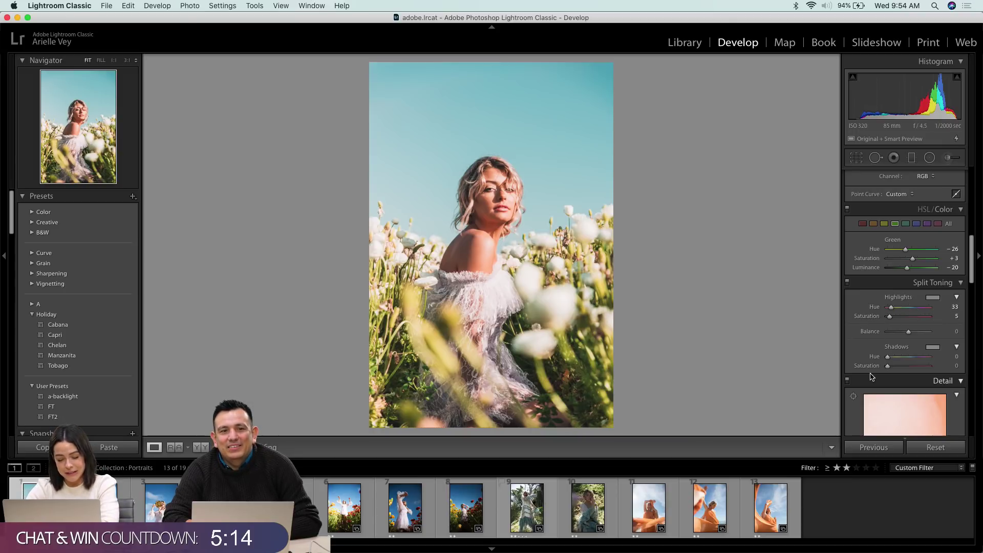
scroll(872, 377, "down", 10)
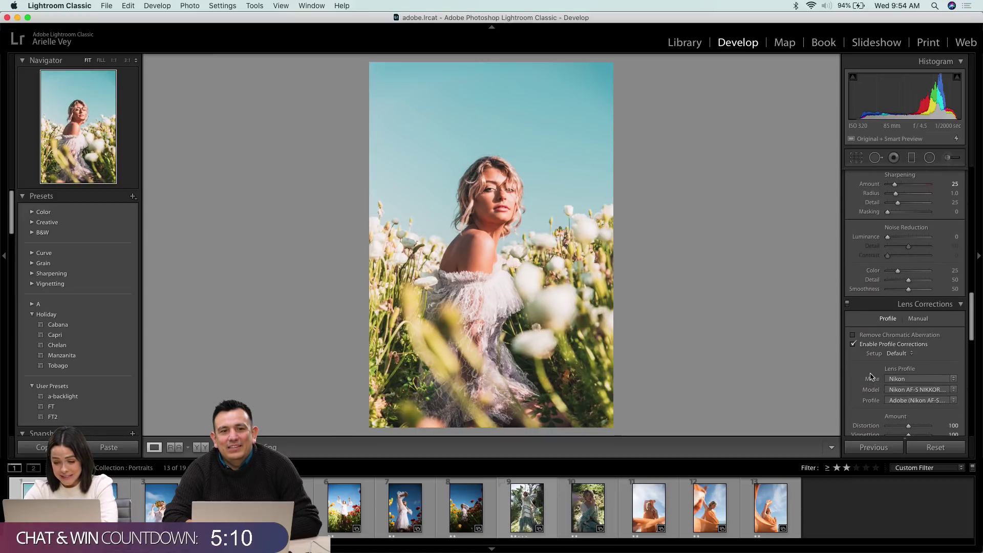
scroll(872, 377, "up", 3)
scroll(872, 377, "up", 8)
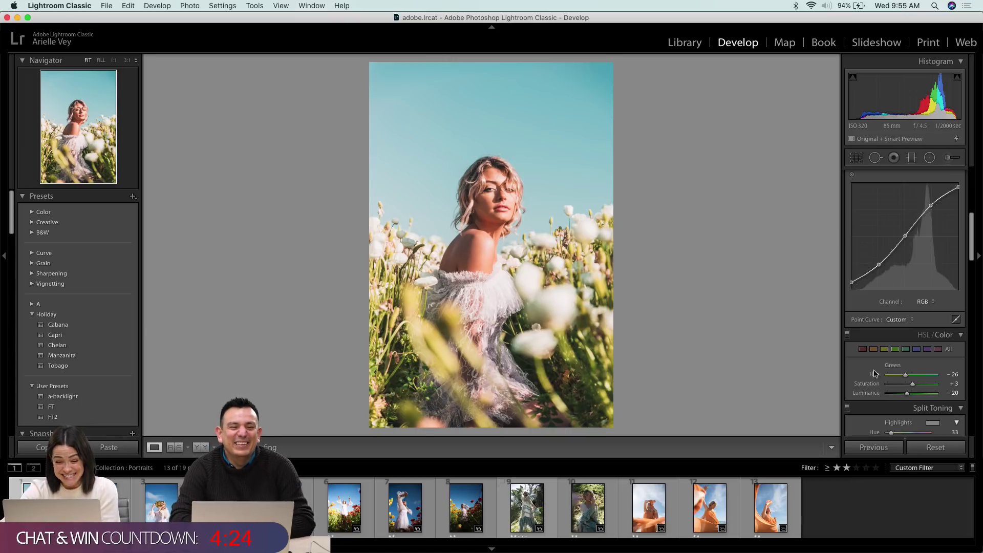
scroll(906, 353, "down", 7)
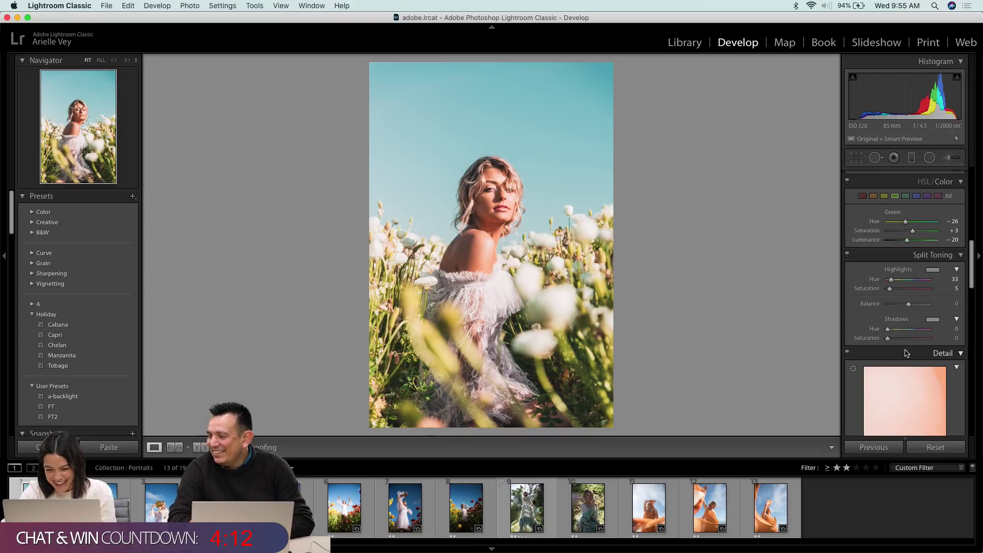
- Adjust the white balance in the Basic adjustments to Tint -30 and Temp 5,079
scroll(906, 354, "up", 5)
scroll(906, 352, "up", 10)
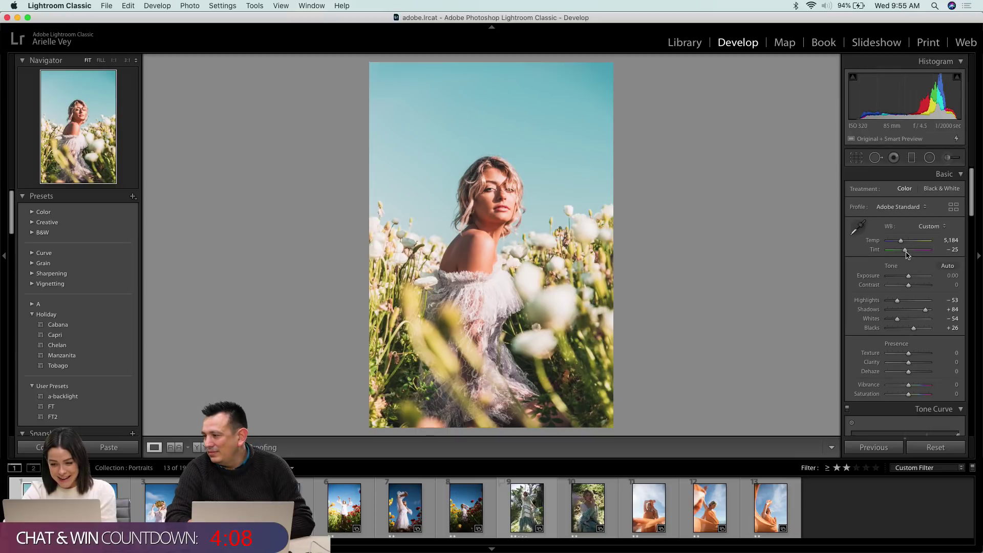
left_click_drag(905, 250, 904, 252)
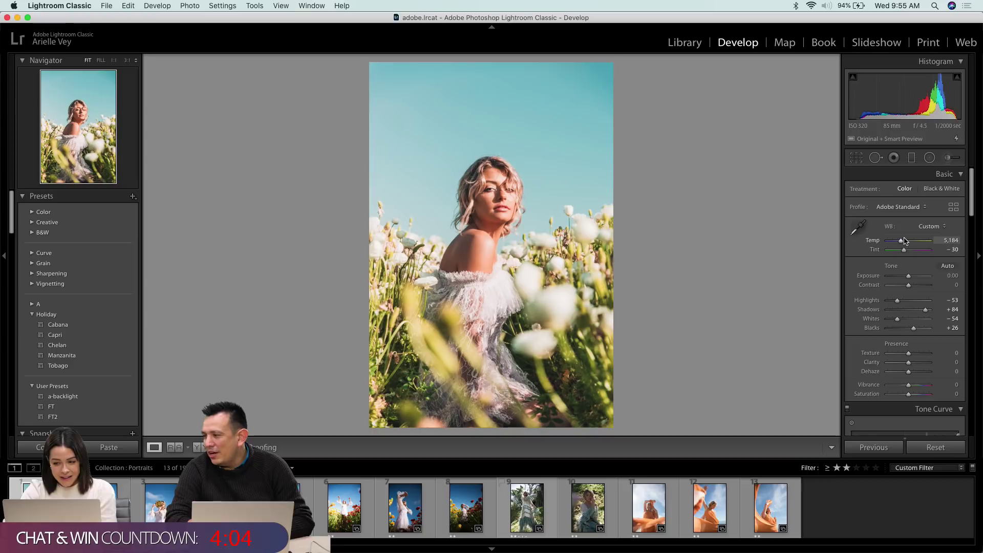
left_click_drag(902, 245, 901, 245)
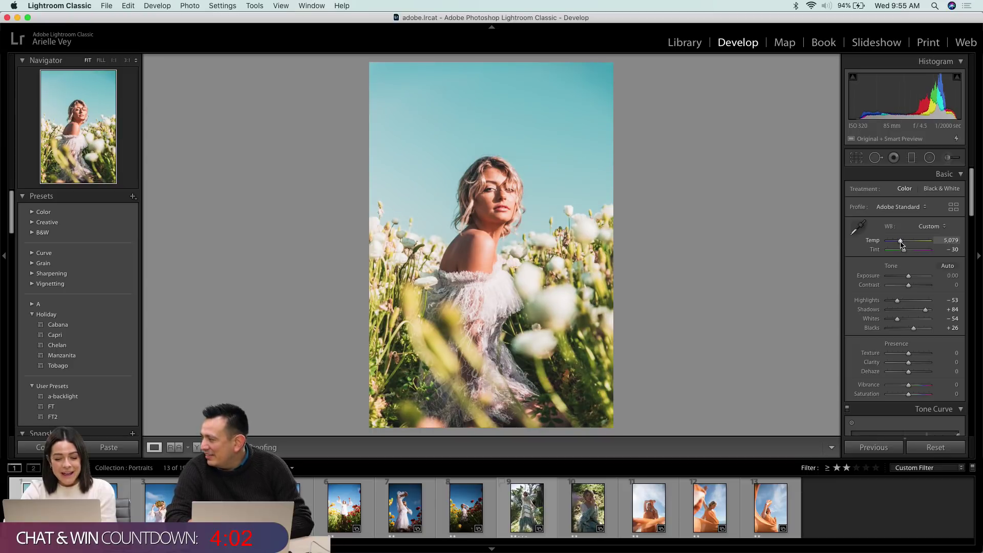
- Refine the Basic adjustments to Vibrance -3, Temp 5,387 and Highlights -79
scroll(901, 317, "down", 5)
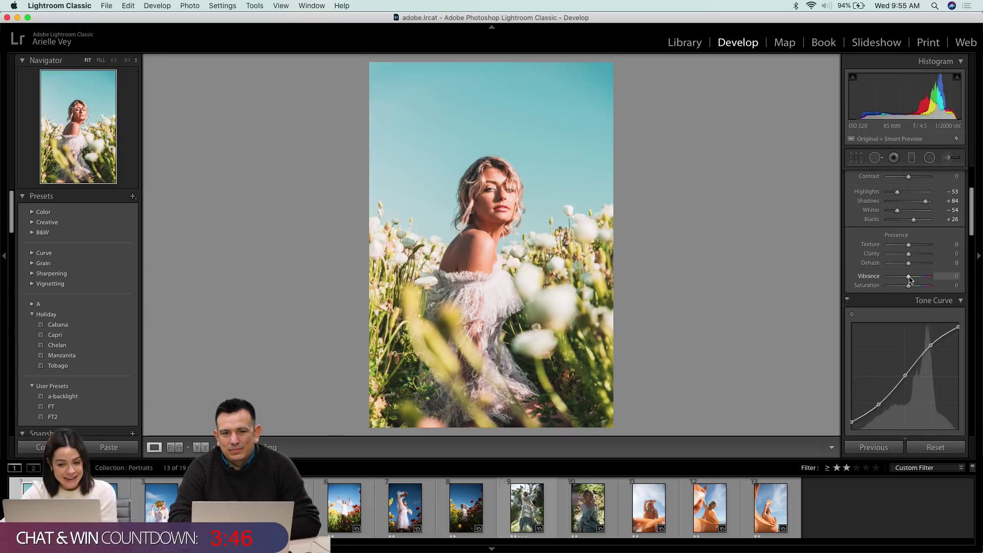
left_click_drag(910, 278, 909, 282)
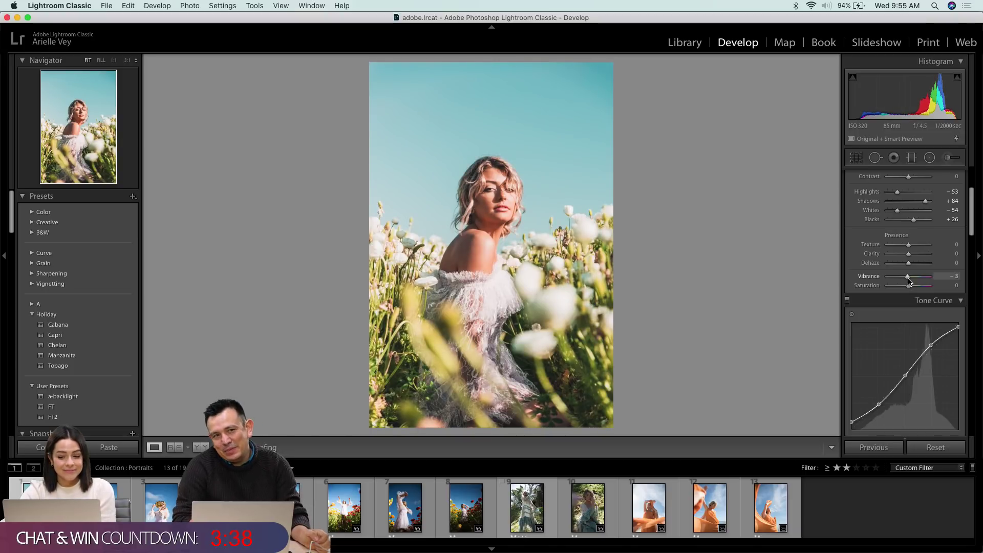
scroll(909, 281, "up", 3)
scroll(909, 282, "down", 1)
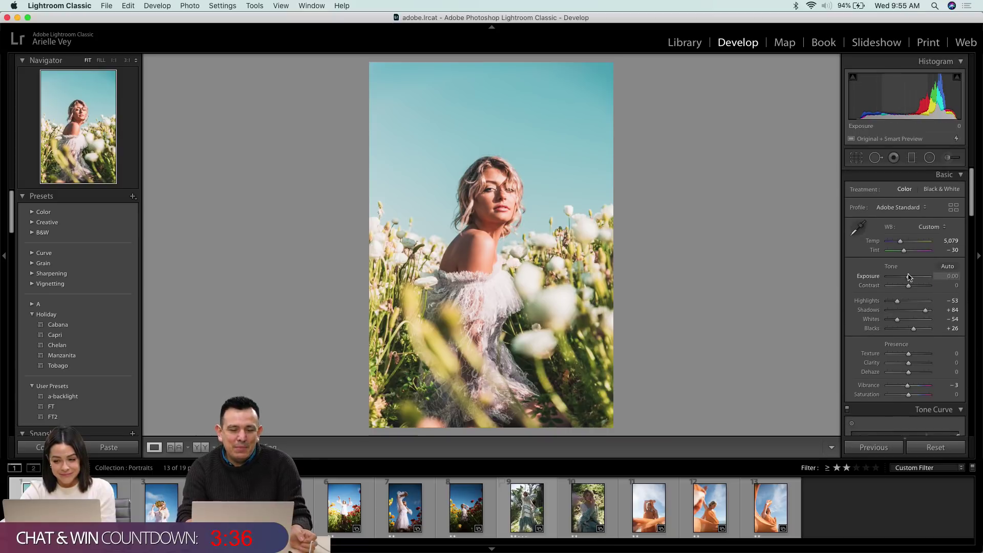
left_click_drag(900, 240, 902, 243)
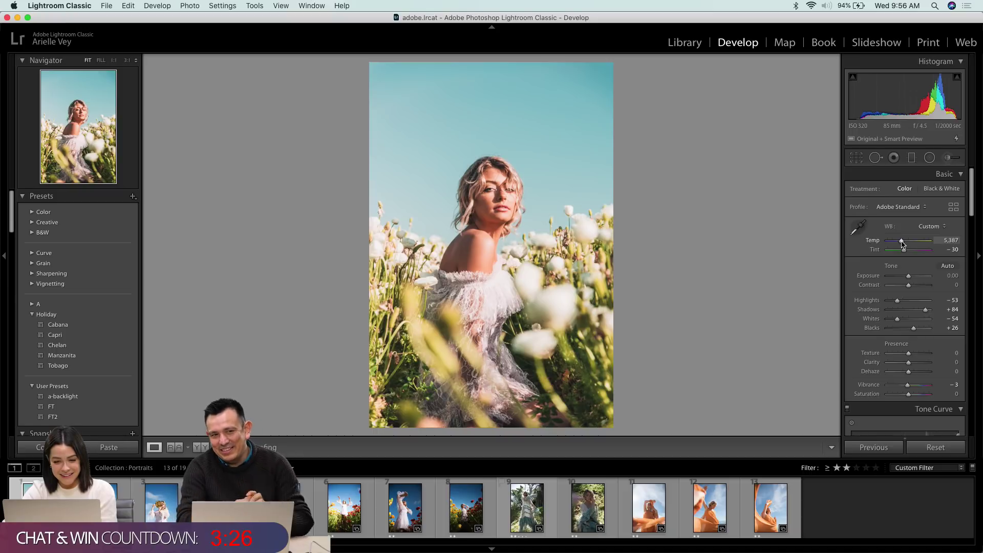
left_click_drag(897, 301, 891, 303)
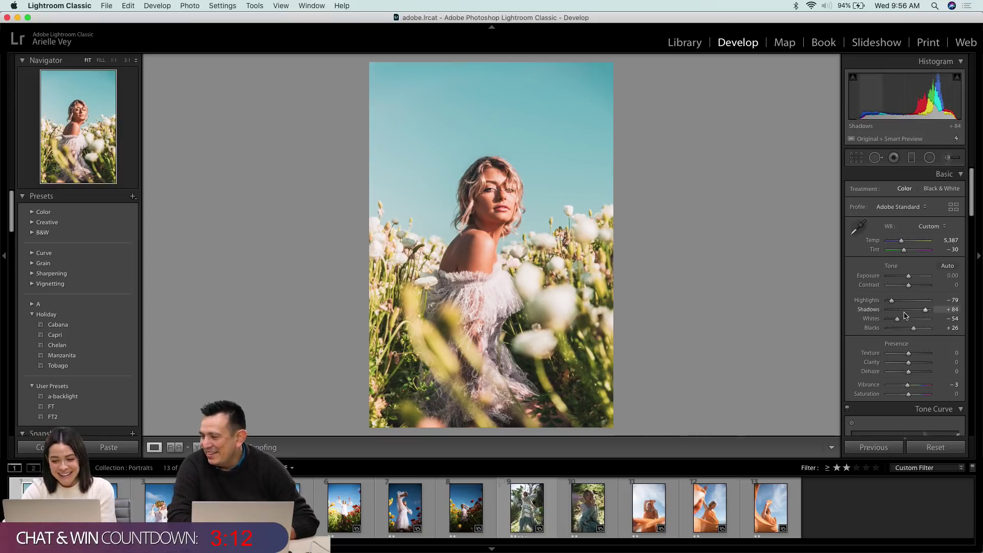
- Set the Split Toning highlights to Hue 40 and Saturation 4, and the shadows to Hue 27
scroll(908, 322, "down", 2)
scroll(908, 322, "down", 10)
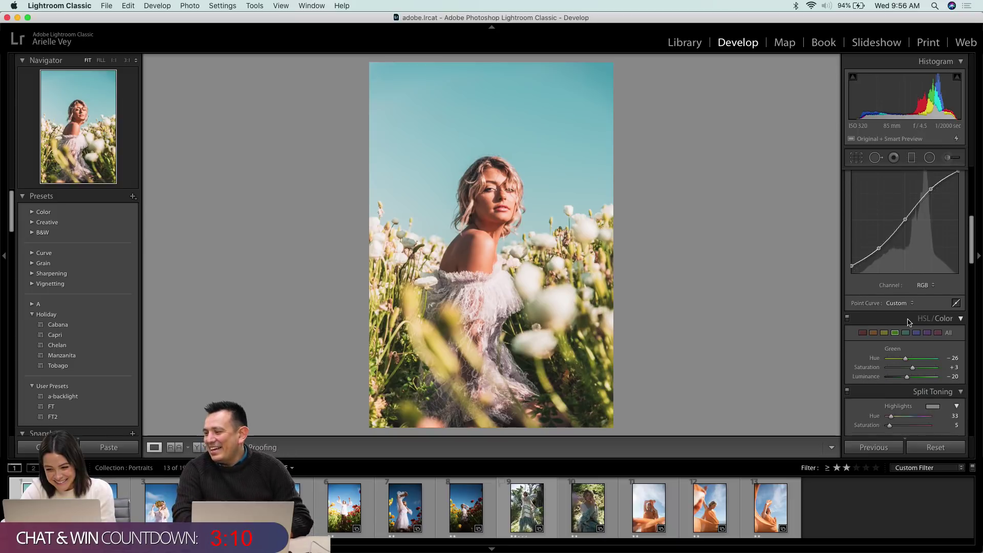
scroll(908, 322, "down", 3)
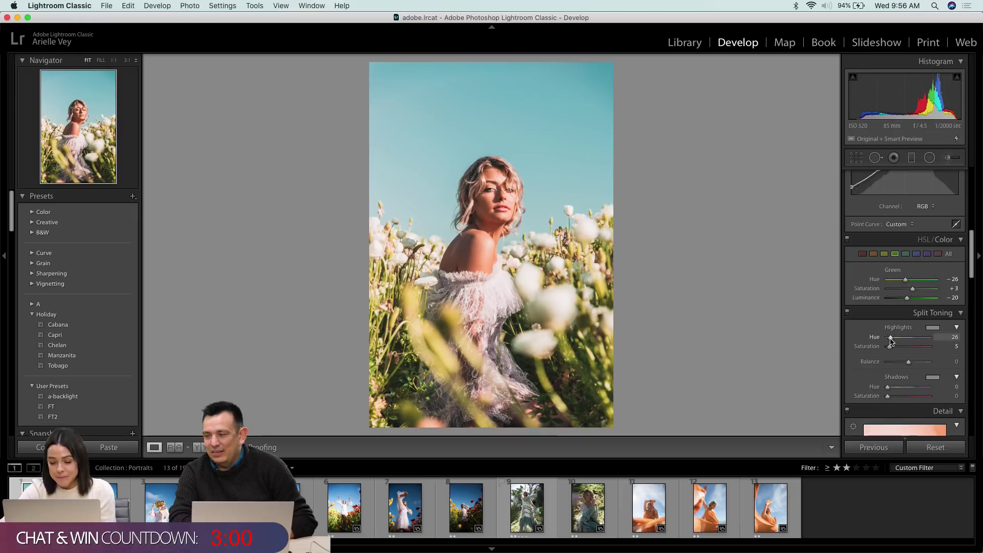
mouse_move(902, 335)
left_mouse_down()
mouse_move(922, 338)
mouse_move(892, 338)
mouse_move(926, 347)
mouse_move(889, 348)
left_mouse_up()
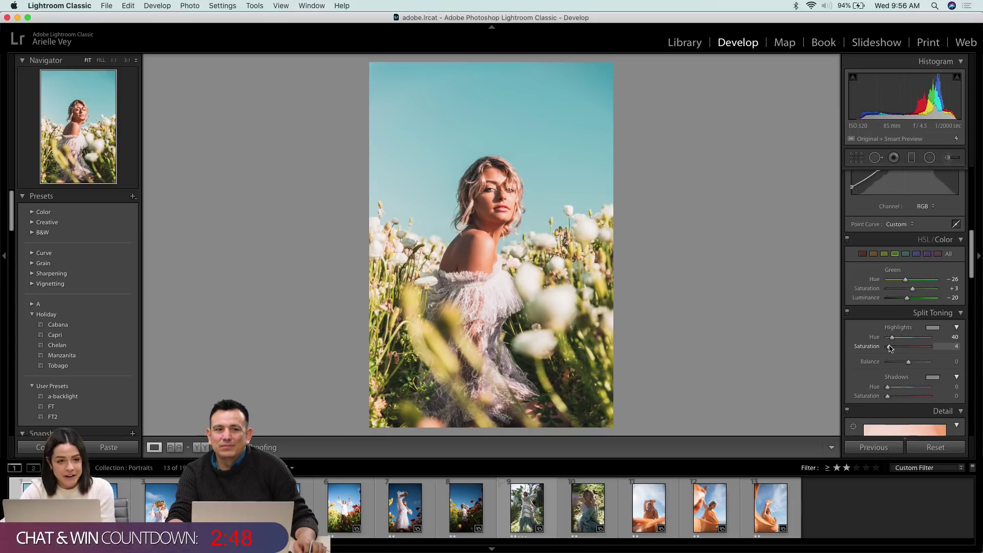
scroll(890, 349, "down", 2)
left_click_drag(889, 347, 891, 352)
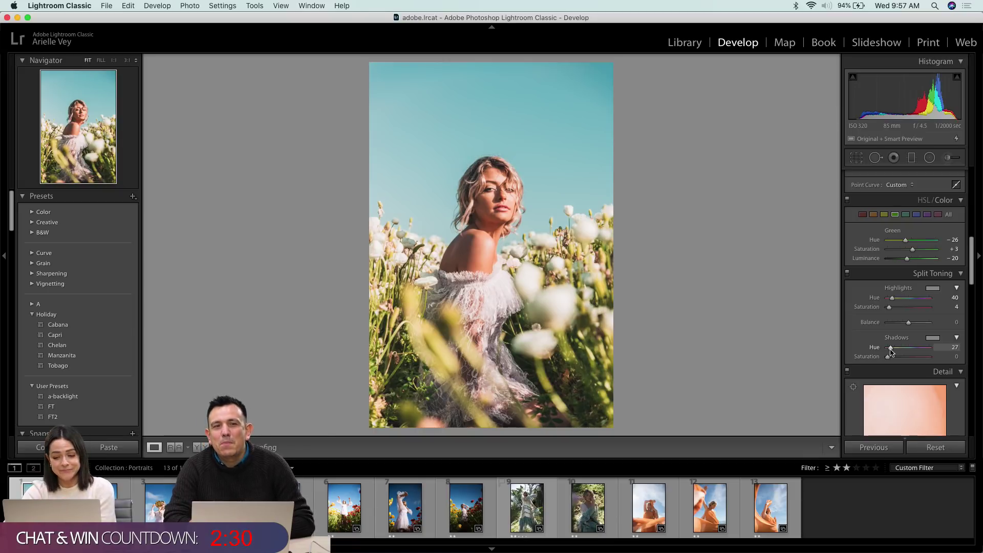
- Reduce the Blue range's Saturation to -74 in the HSL/Color adjustments
scroll(922, 297, "up", 2)
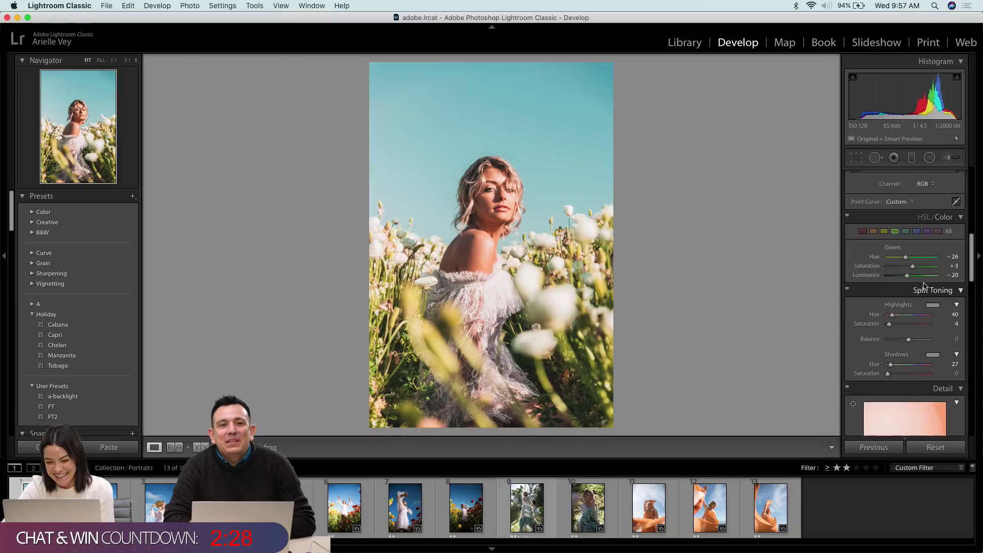
left_click(918, 236)
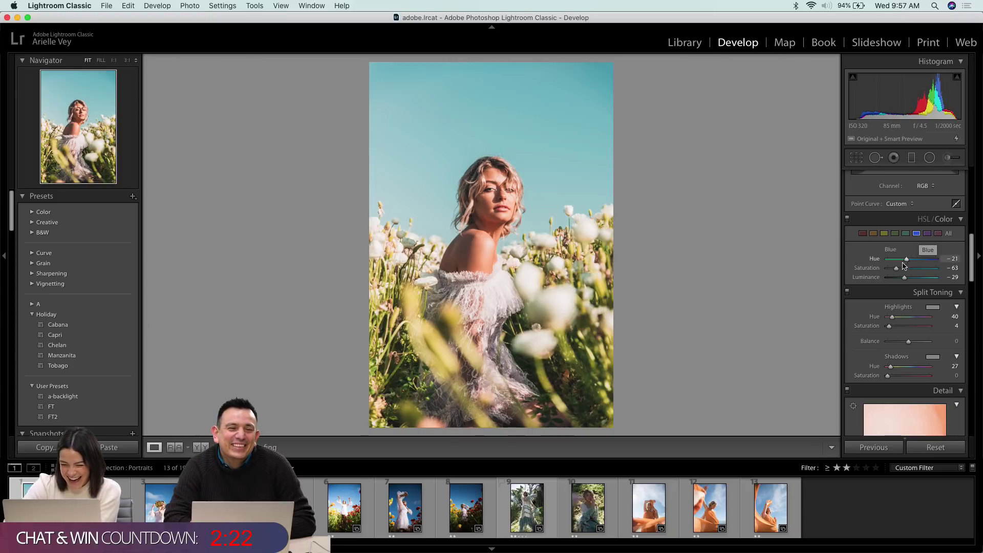
left_click_drag(897, 270, 894, 271)
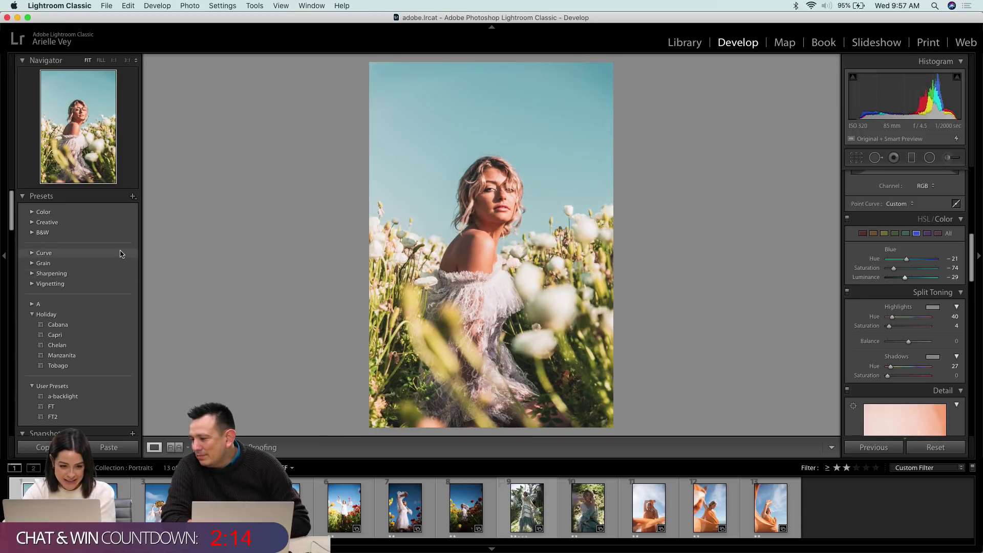
- Start a new develop preset from the current edits with the Color settings included, and name it Annie 1
scroll(120, 251, "up", 1)
scroll(120, 251, "down", 1)
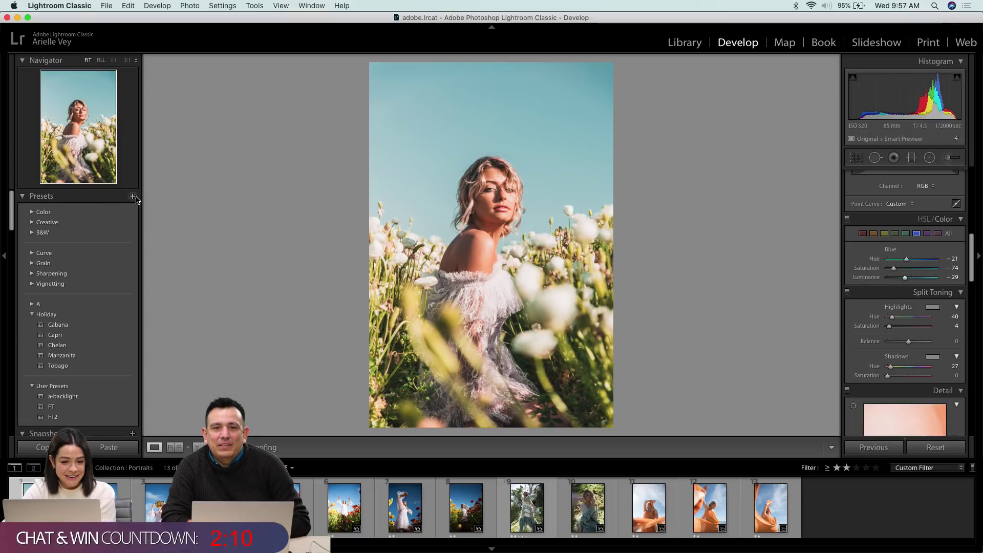
left_click(133, 197)
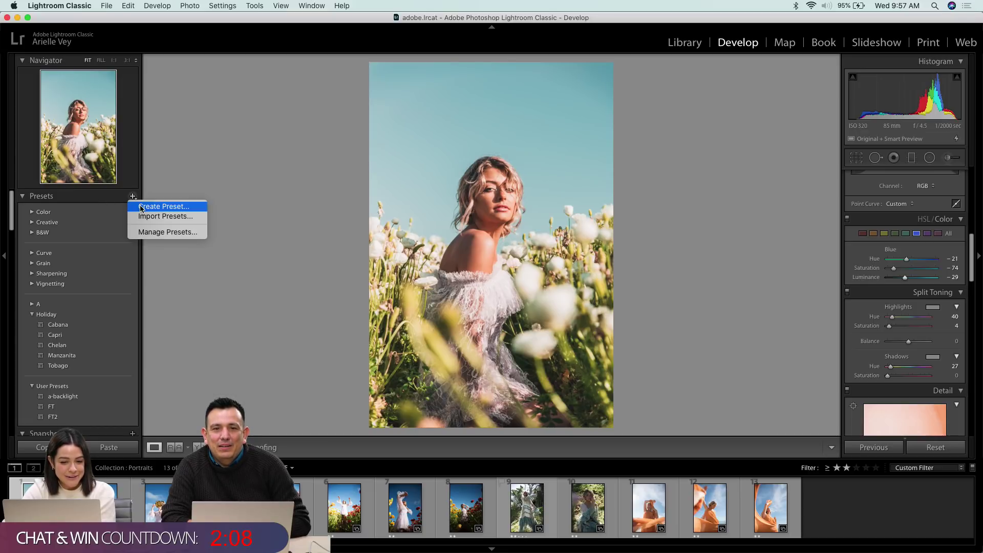
left_click(140, 207)
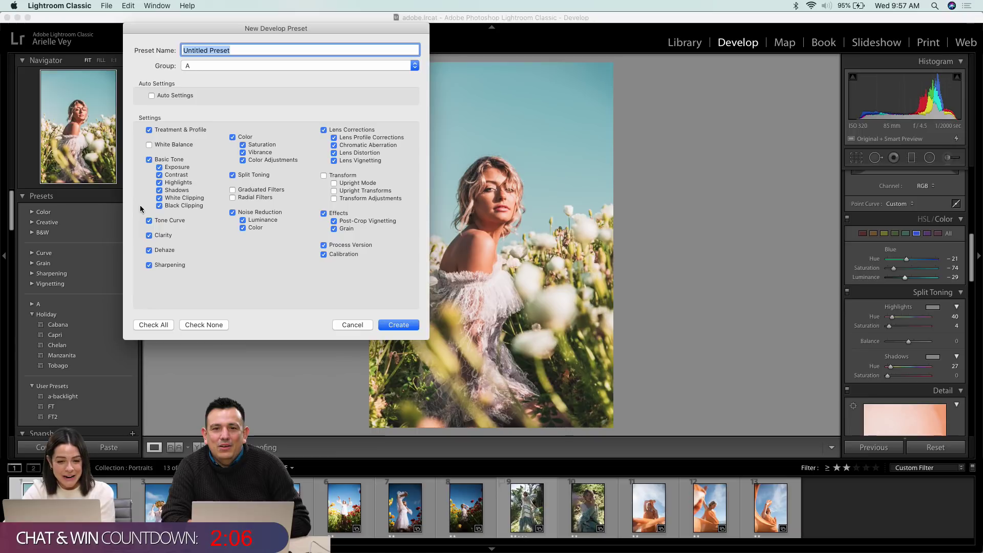
left_click_drag(267, 28, 469, 83)
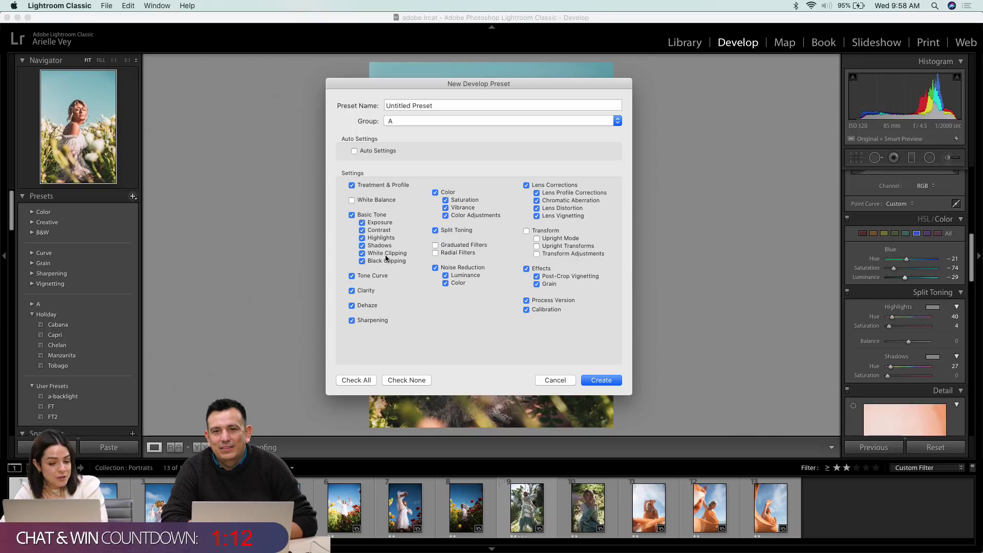
left_click(435, 193)
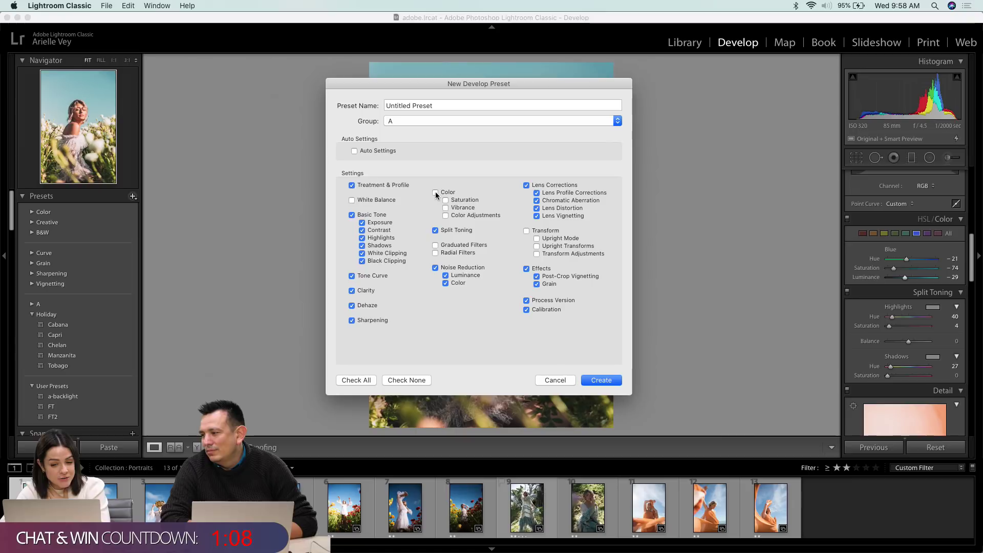
left_click(436, 192)
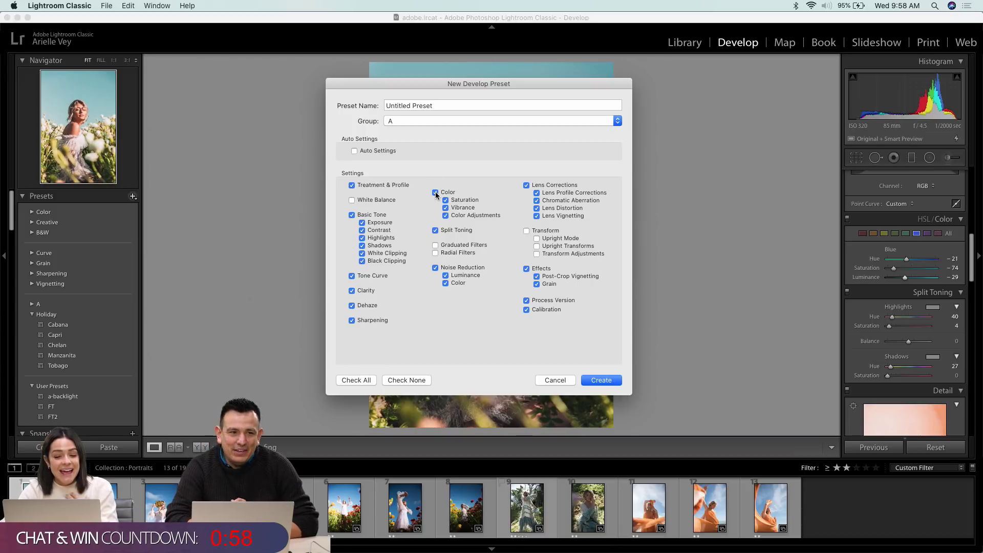
triple_click(444, 104)
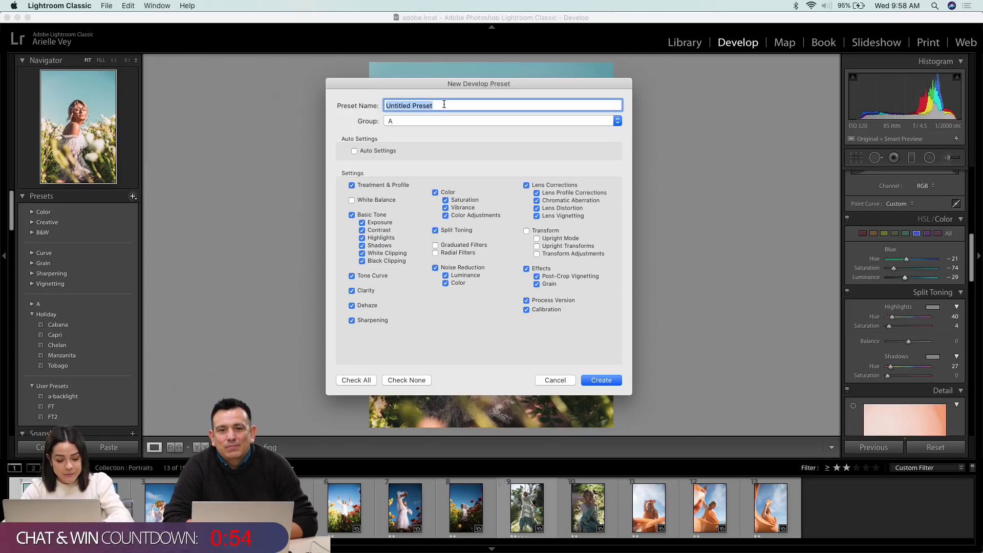
type("Annie 1")
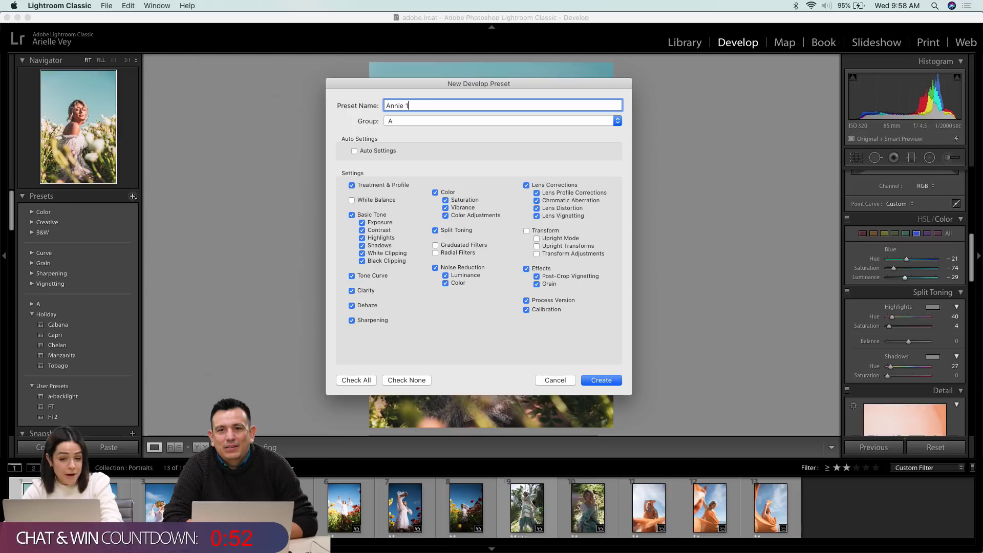
- Assign the preset to a new group named Adobe Live 1 and create the preset
left_click(392, 124)
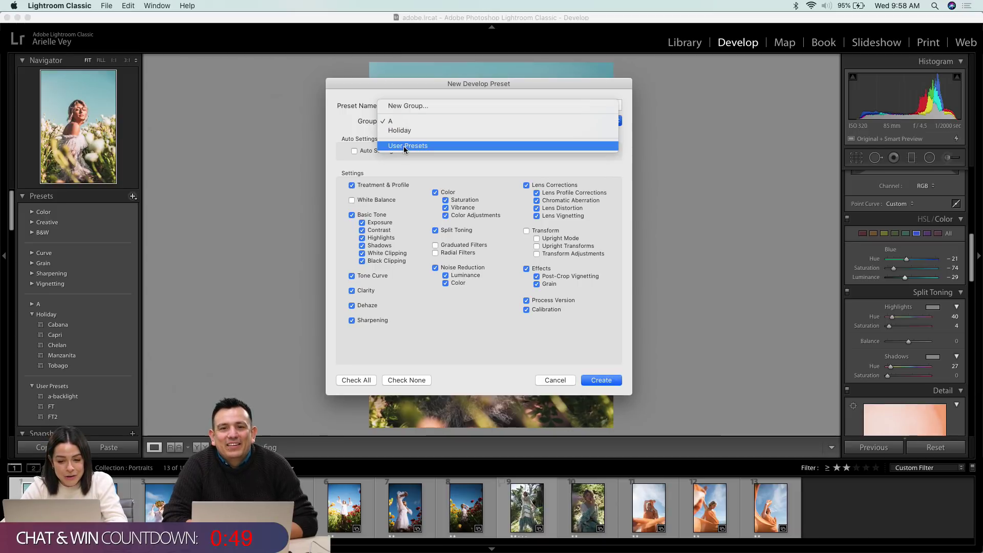
left_click(420, 105)
type("A")
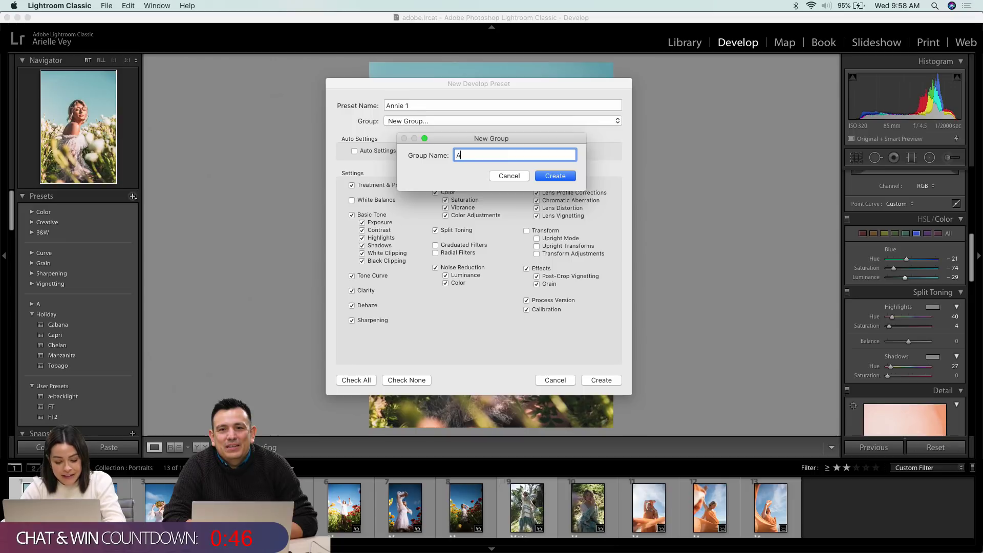
type("dobe Live 1")
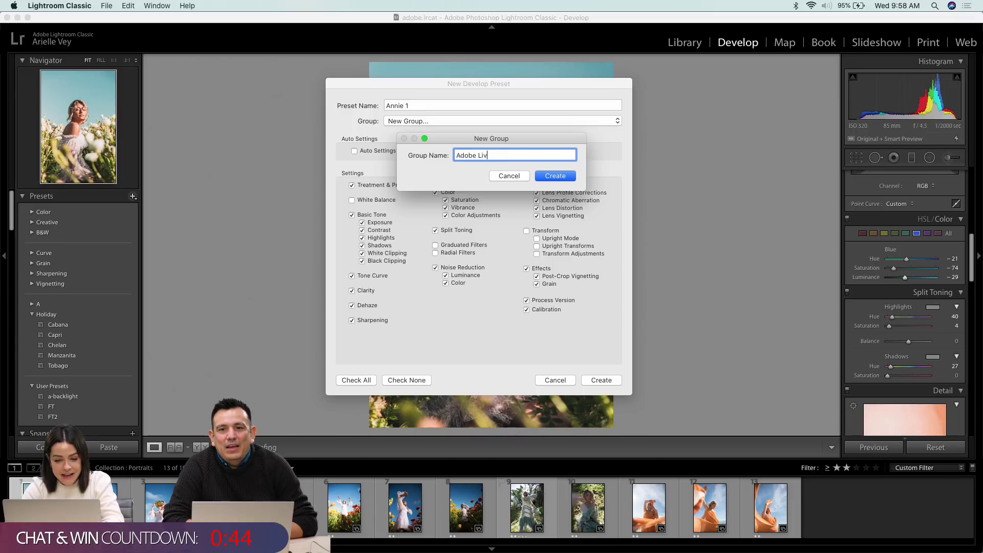
left_click(547, 177)
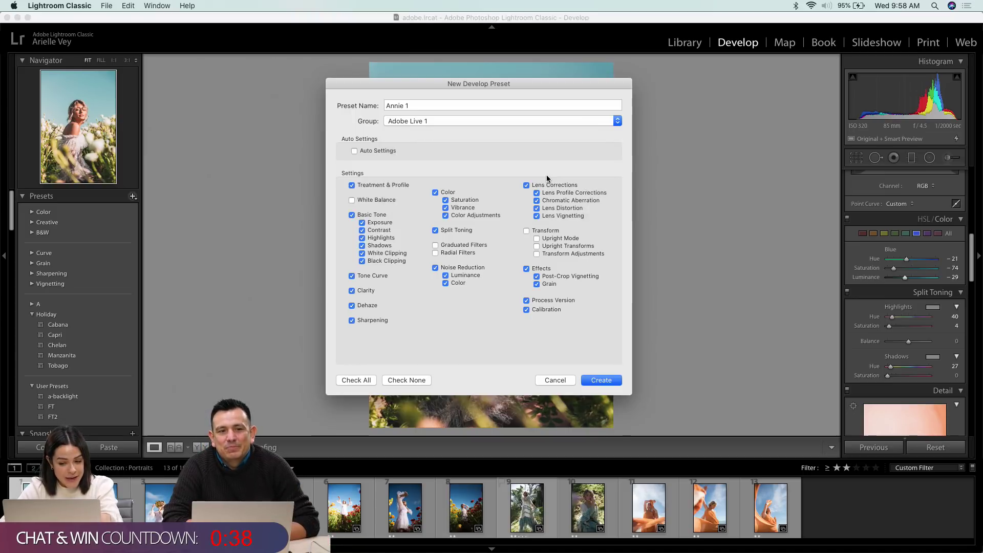
left_click(602, 382)
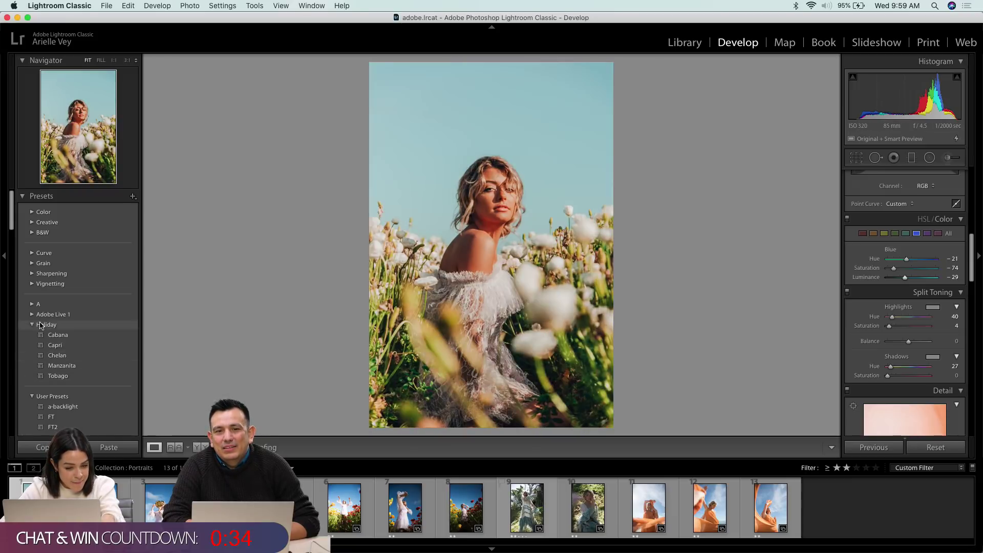
- Expand the Adobe Live 1 and Holiday preset groups to view their presets
left_click(32, 325)
left_click(32, 315)
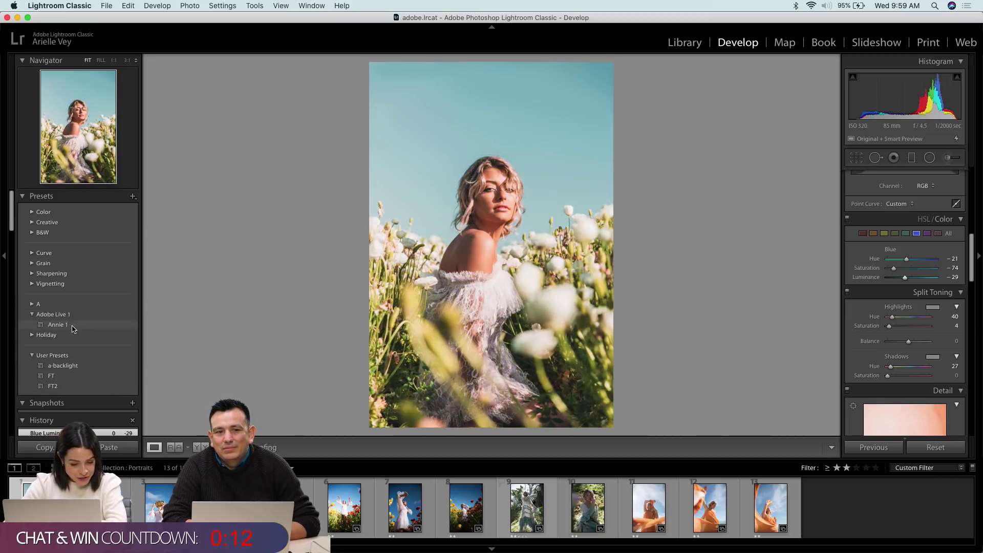
scroll(72, 329, "down", 1)
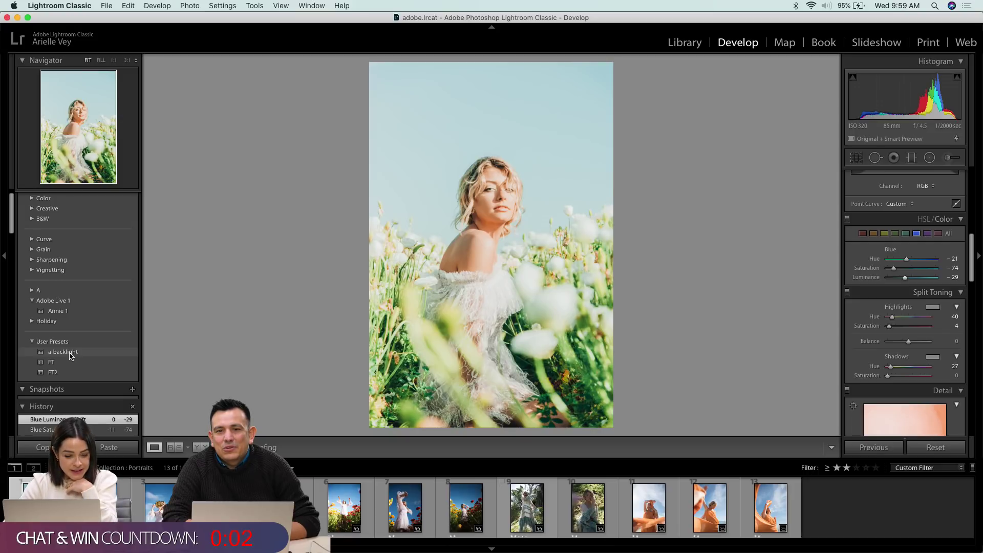
left_click(32, 322)
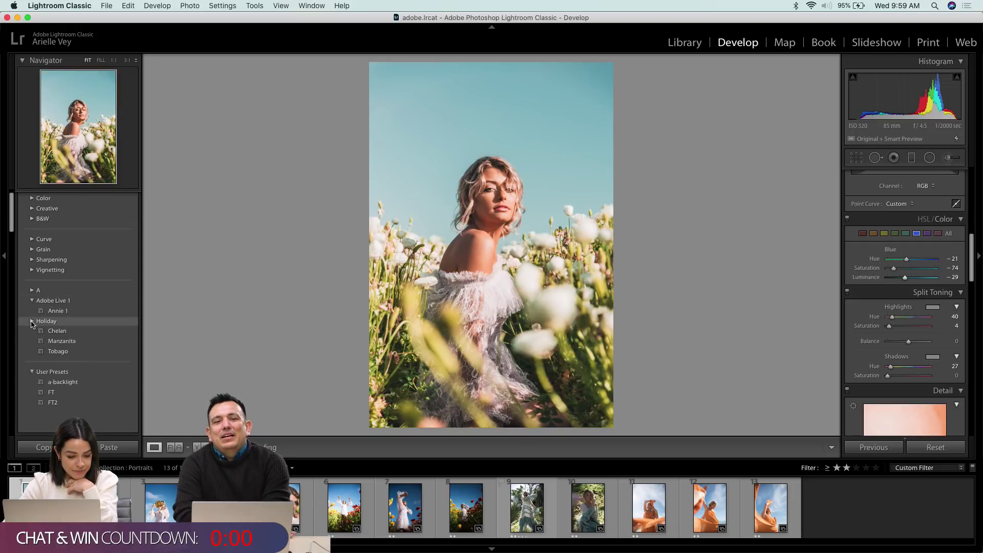
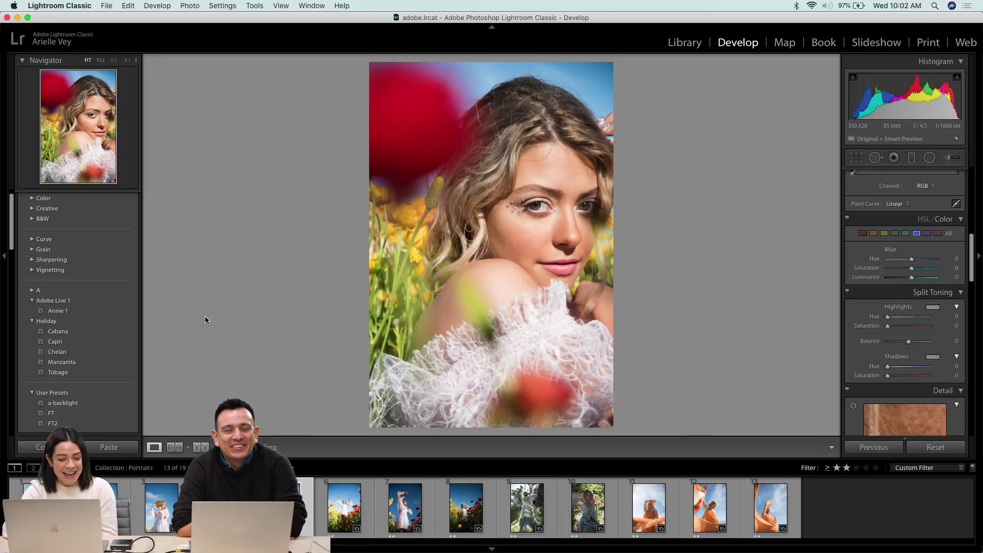
- Apply the Annie 1 preset to the close-up portrait with red flowers and adjust it to Tint -52 and Shadows +73
left_click(94, 312)
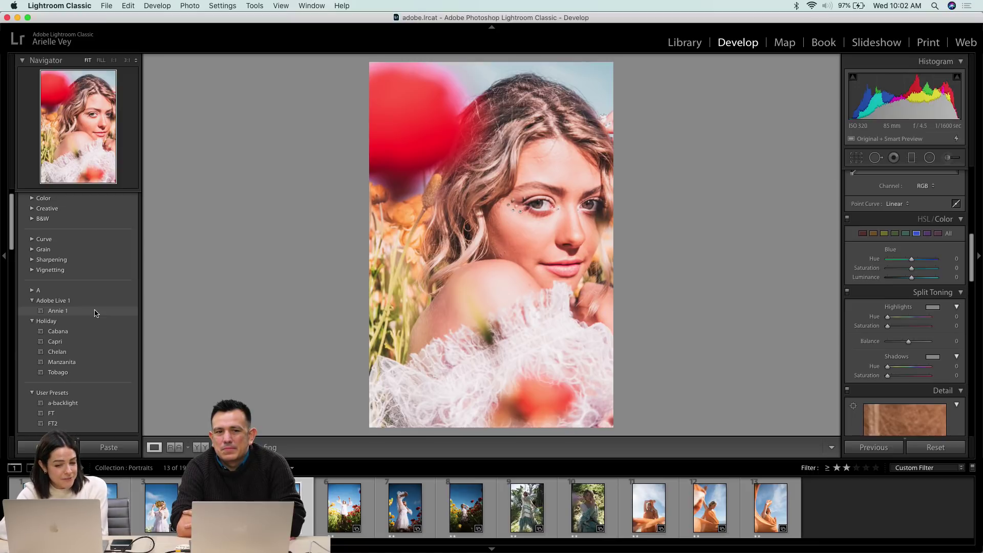
left_click(95, 312)
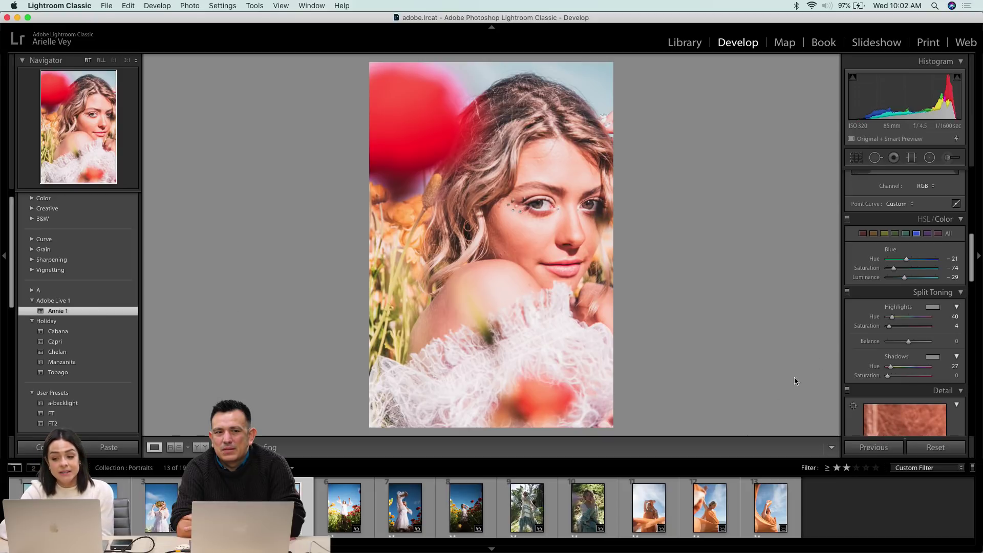
scroll(892, 335, "up", 10)
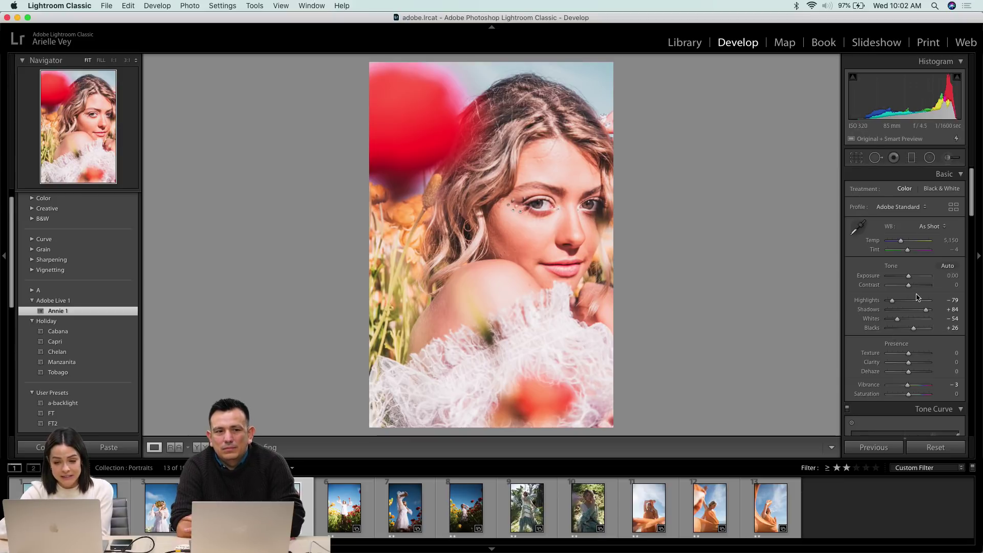
left_click_drag(921, 254, 902, 256)
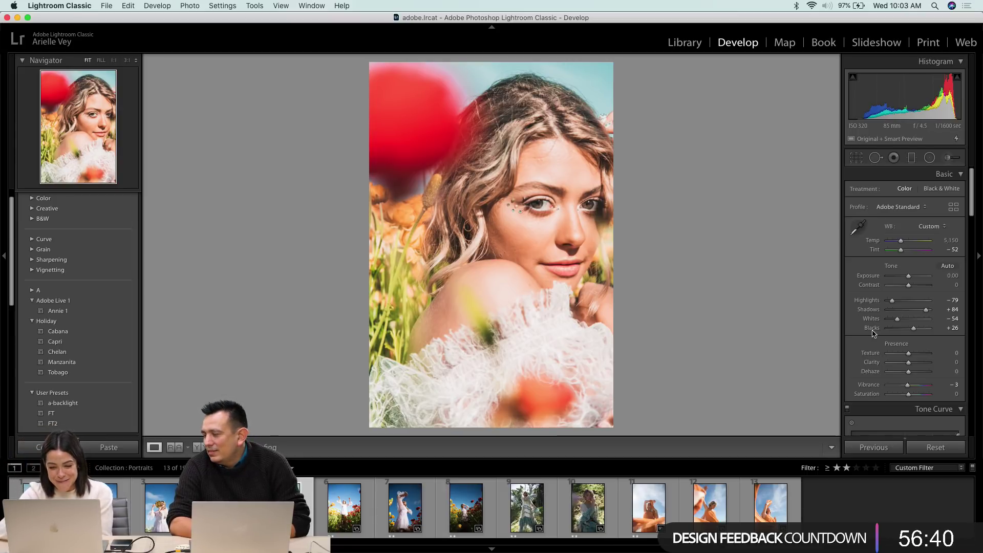
scroll(874, 333, "down", 1)
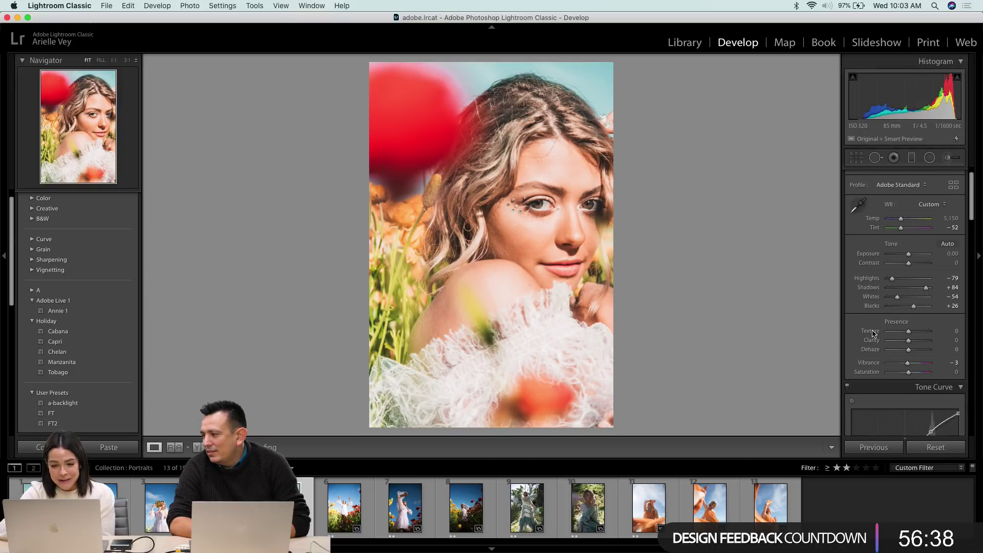
left_click_drag(926, 291, 924, 291)
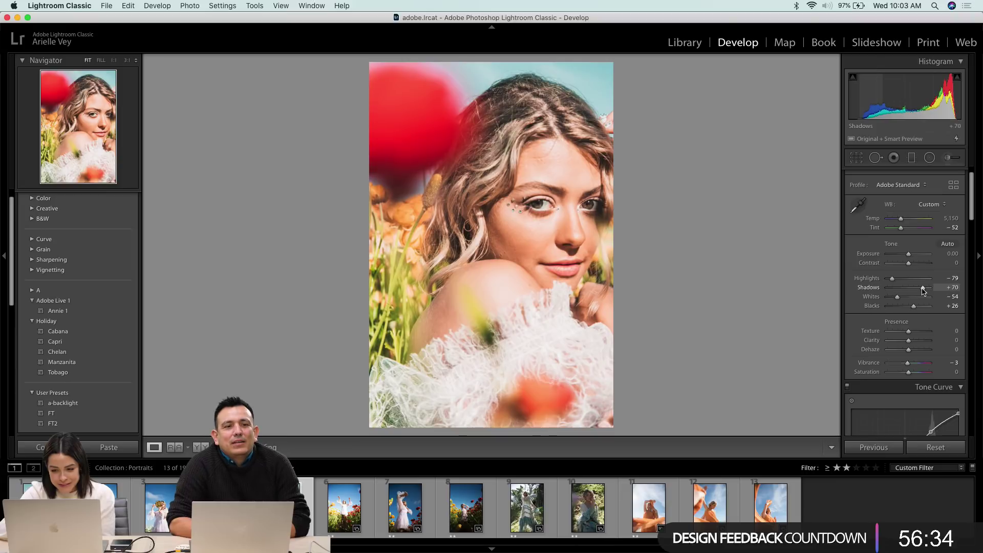
- Paint an Adjustment Brush mask over the iris of the eye closest to the hair's shadow, and compare it with the other eye
left_click(574, 238)
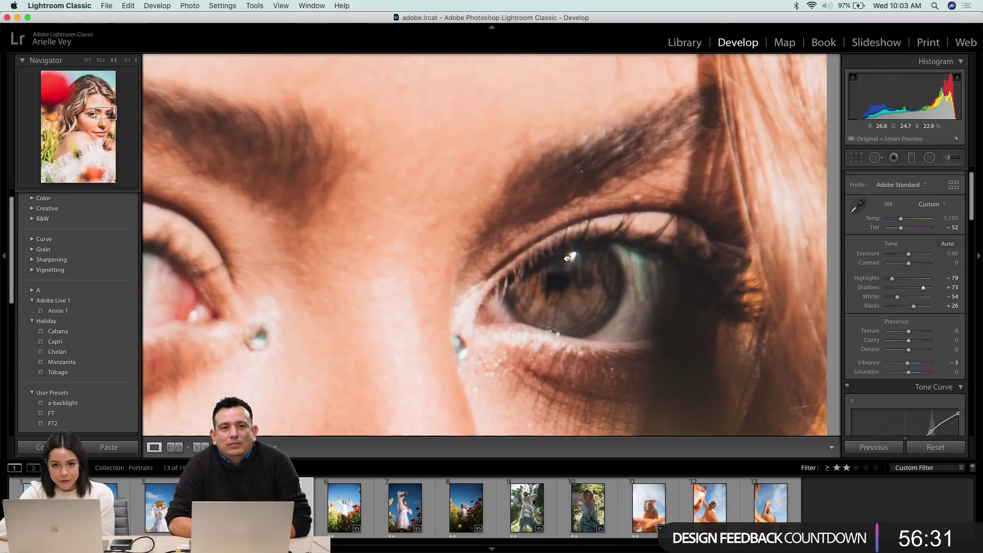
left_click_drag(568, 258, 564, 222)
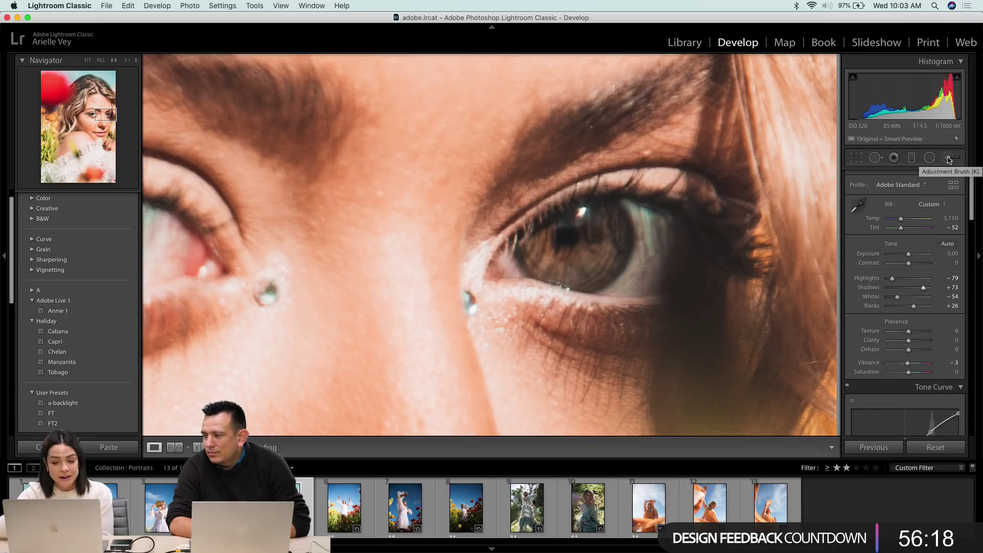
left_click(948, 158)
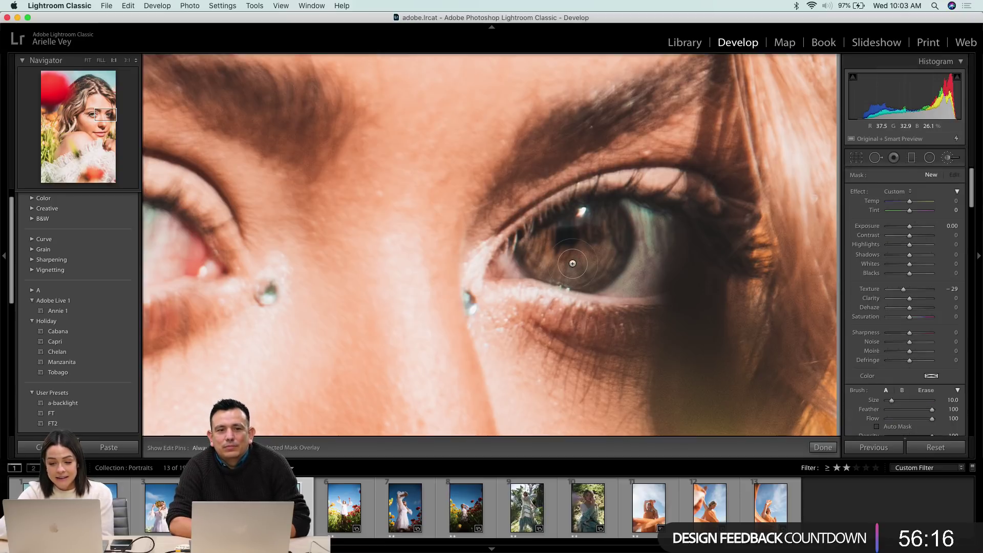
mouse_move(606, 235)
left_mouse_down()
mouse_move(581, 260)
mouse_move(540, 250)
mouse_move(553, 261)
mouse_move(606, 216)
mouse_move(655, 224)
mouse_move(659, 252)
mouse_move(628, 272)
mouse_move(516, 262)
mouse_move(612, 202)
mouse_move(723, 219)
mouse_move(629, 196)
mouse_move(598, 202)
mouse_move(504, 262)
mouse_move(653, 280)
mouse_move(710, 255)
mouse_move(633, 196)
mouse_move(599, 197)
mouse_move(539, 254)
mouse_move(569, 238)
left_mouse_up()
scroll(568, 239, "down", 10)
scroll(568, 239, "up", 10)
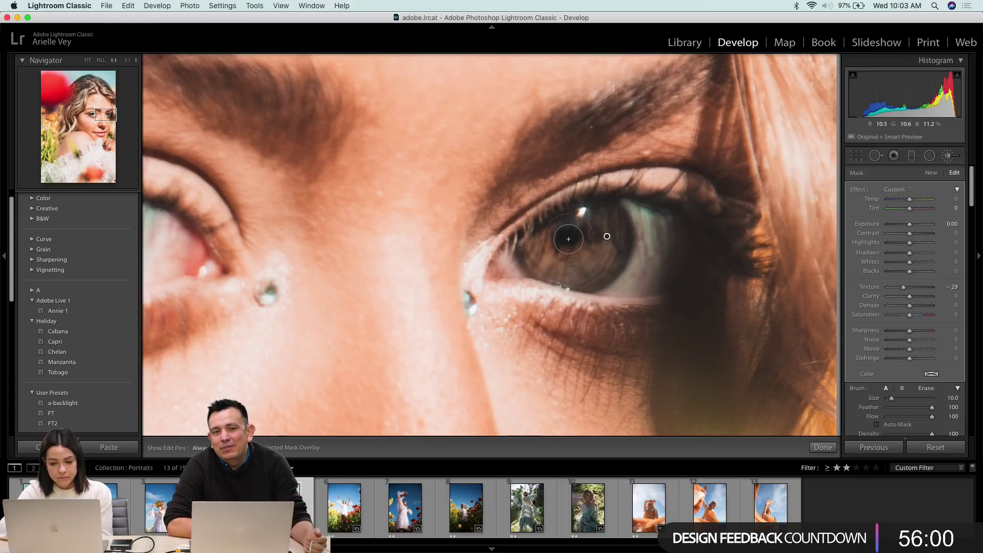
left_click_drag(98, 119, 94, 115)
key("h")
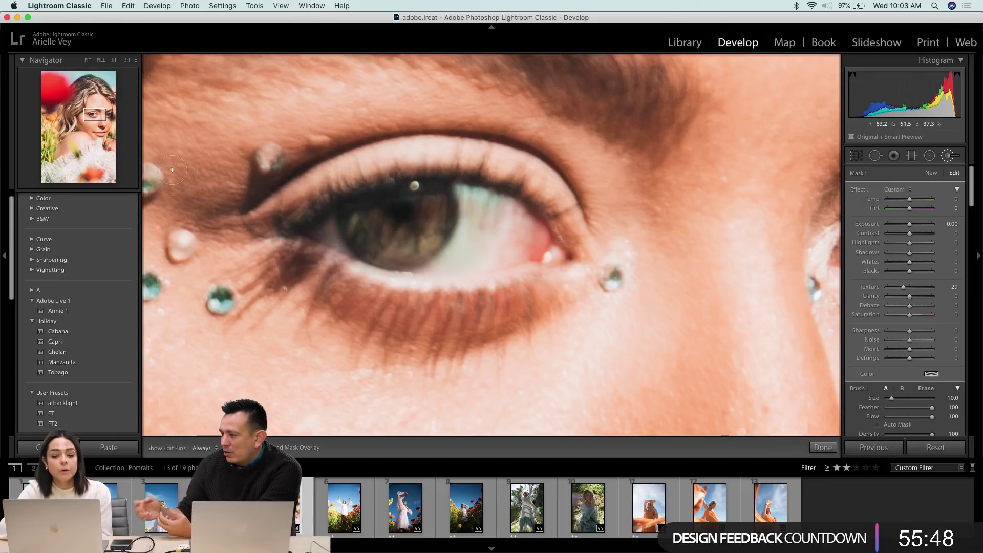
left_click_drag(93, 115, 109, 115)
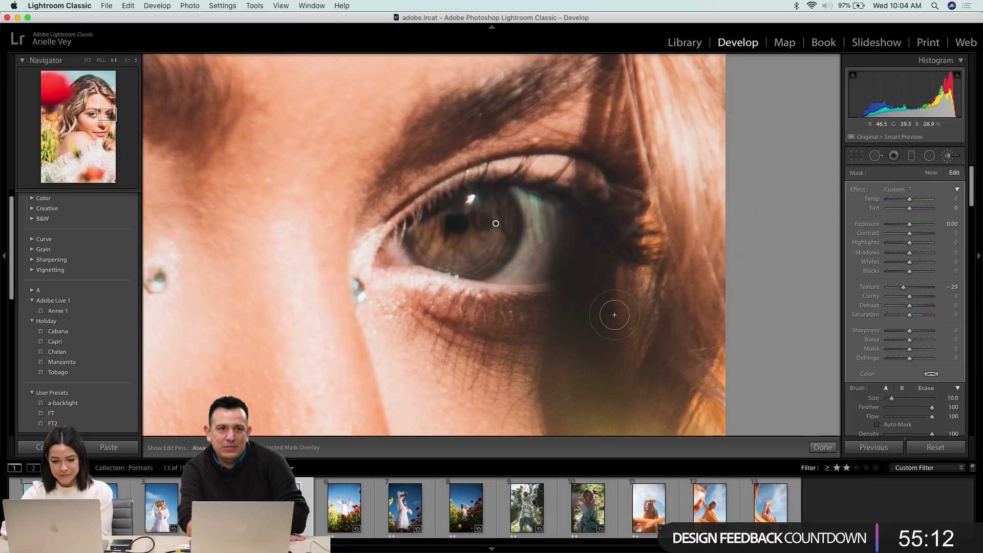
- Set the iris mask's Exposure to 0.02, Texture to 26 and Clarity to 15
left_click(916, 226)
left_click_drag(914, 226, 912, 226)
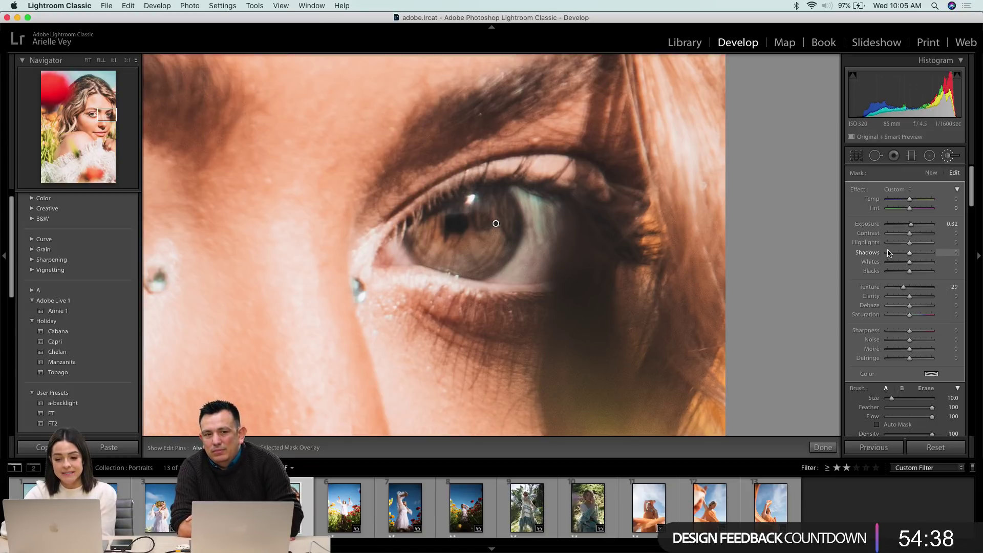
left_click_drag(911, 229, 909, 229)
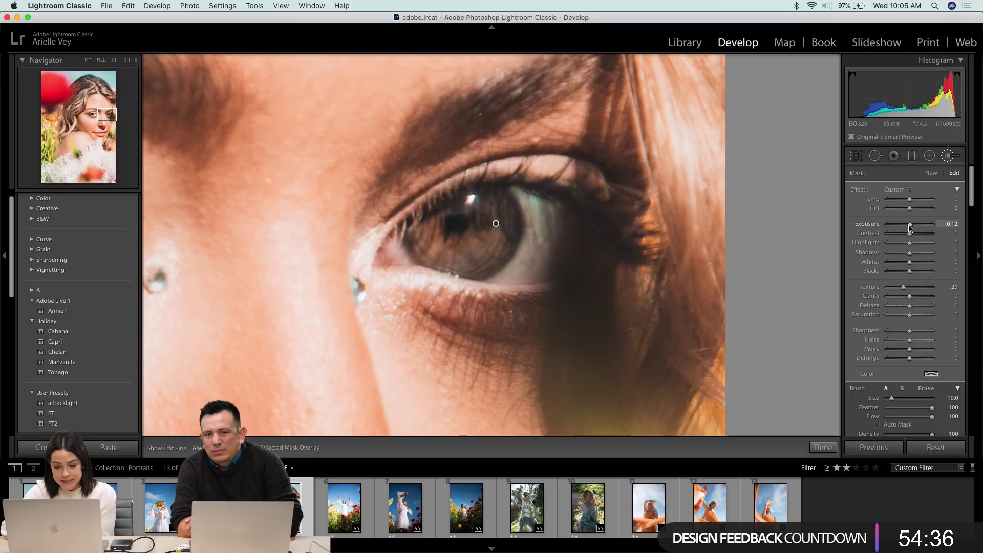
left_click_drag(496, 224, 441, 266)
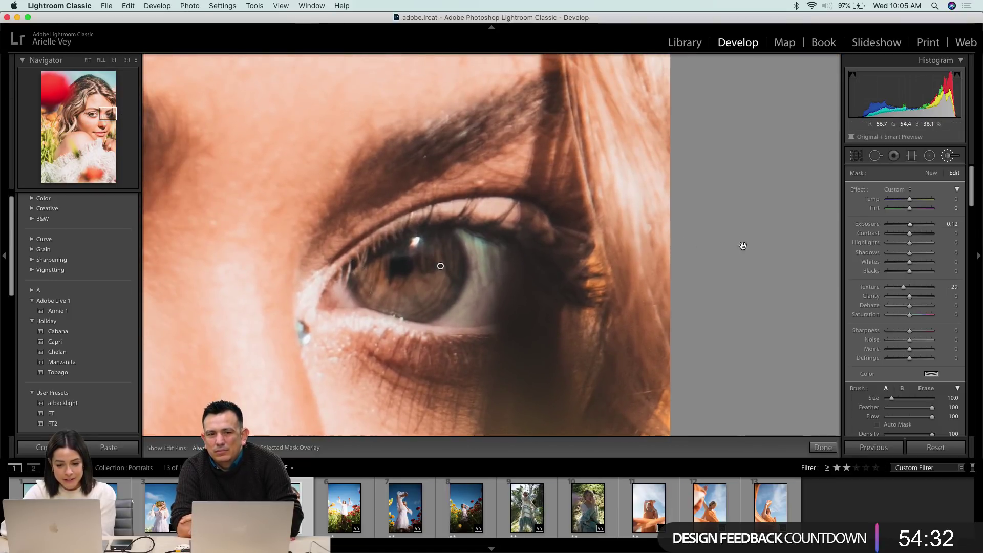
mouse_move(903, 287)
left_mouse_down()
mouse_move(925, 290)
mouse_move(916, 300)
left_mouse_up()
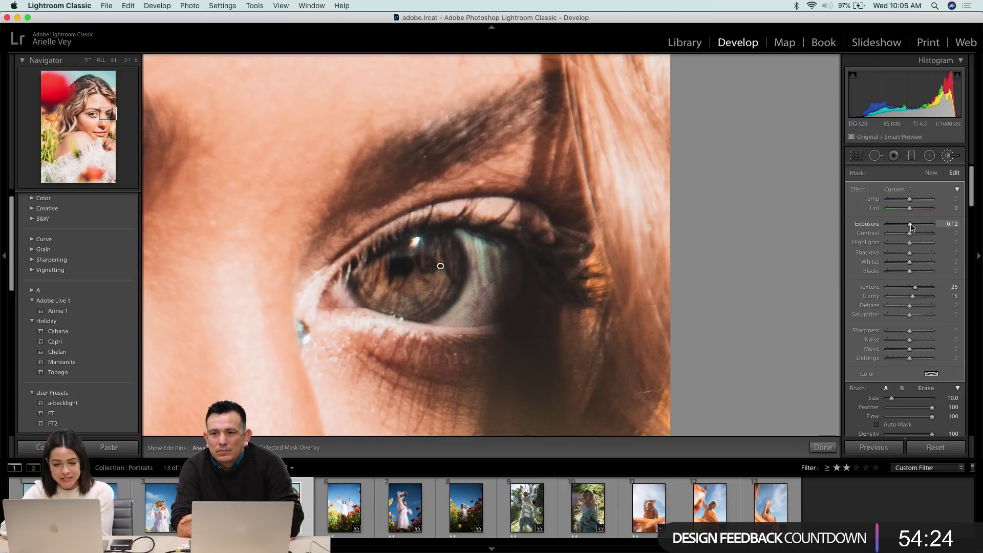
left_click_drag(911, 227, 909, 227)
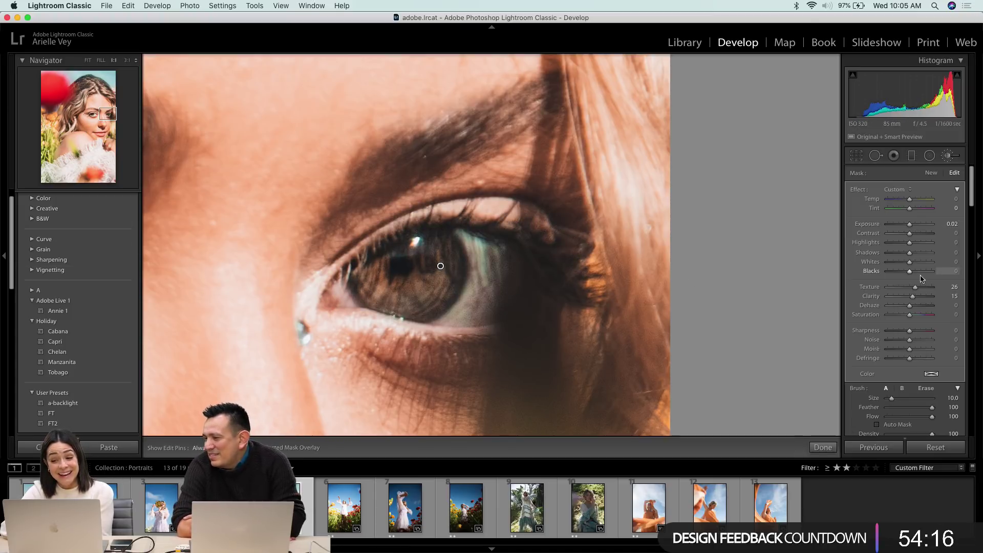
- Set the iris mask's Texture to 52 and Saturation to 10, check it against the other eye, and finish the brush editing
left_click_drag(915, 290, 916, 290)
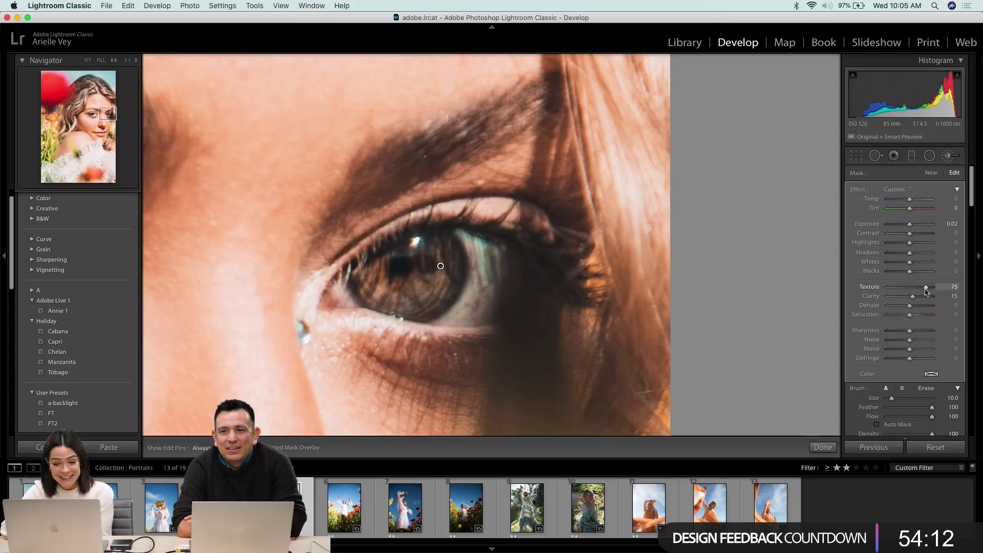
left_click_drag(914, 290, 924, 288)
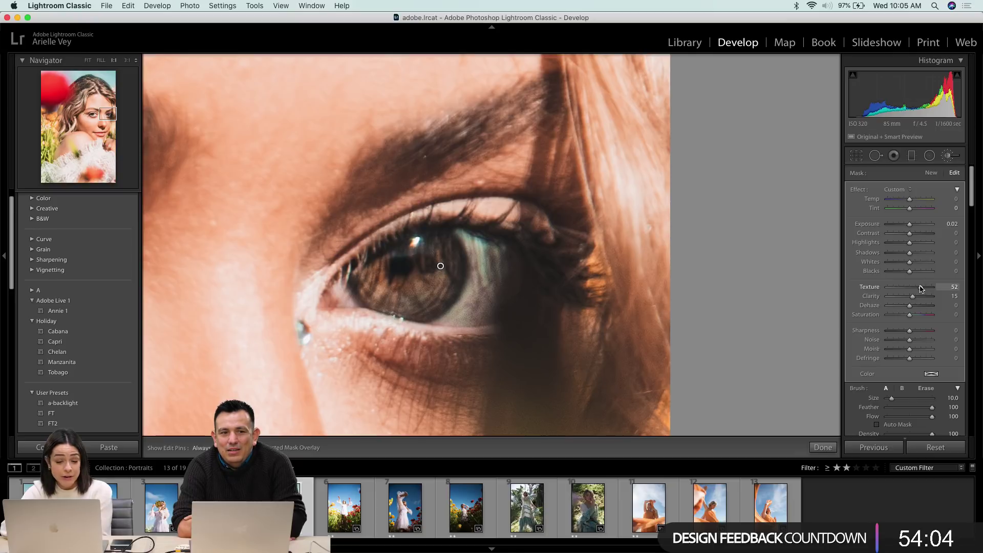
left_click_drag(916, 319, 912, 319)
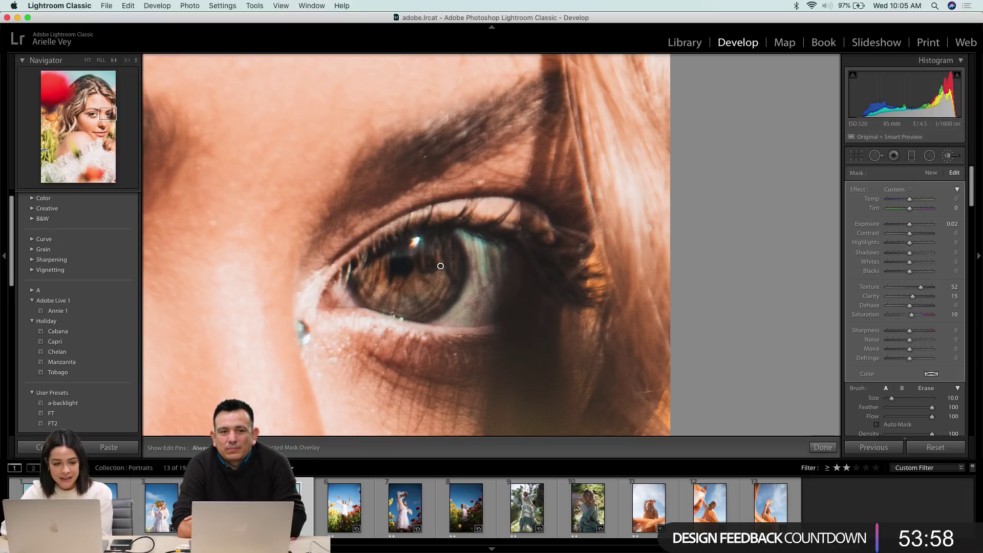
left_click(96, 117)
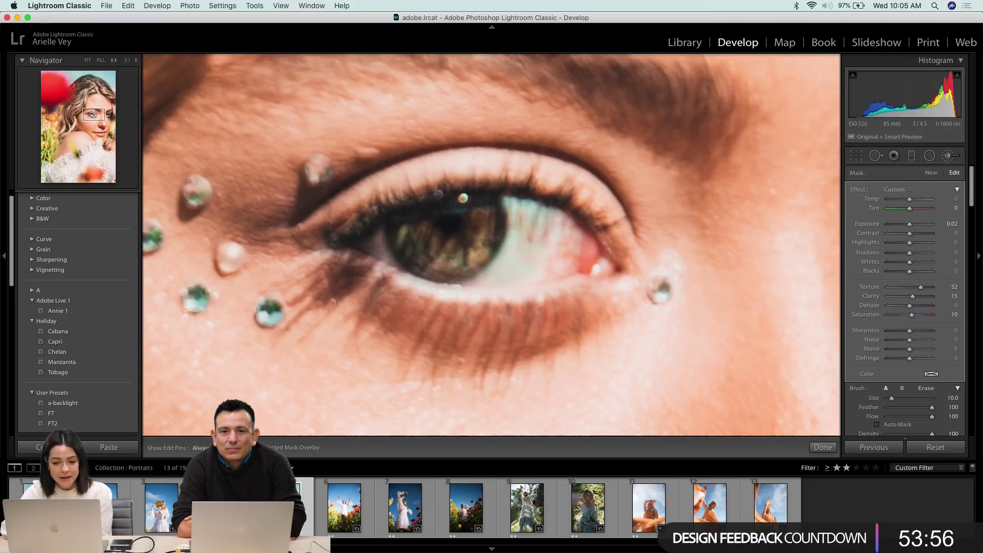
key("z")
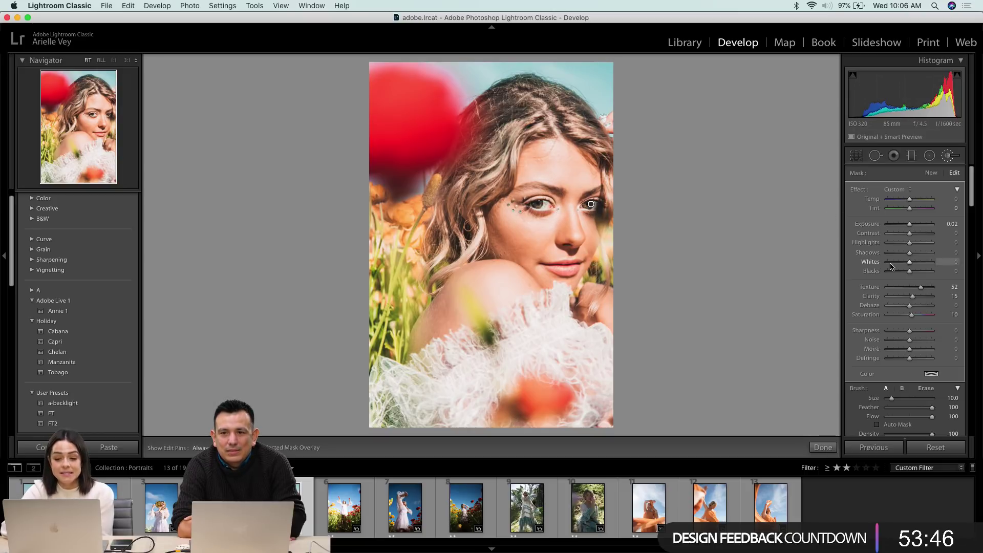
left_click(948, 156)
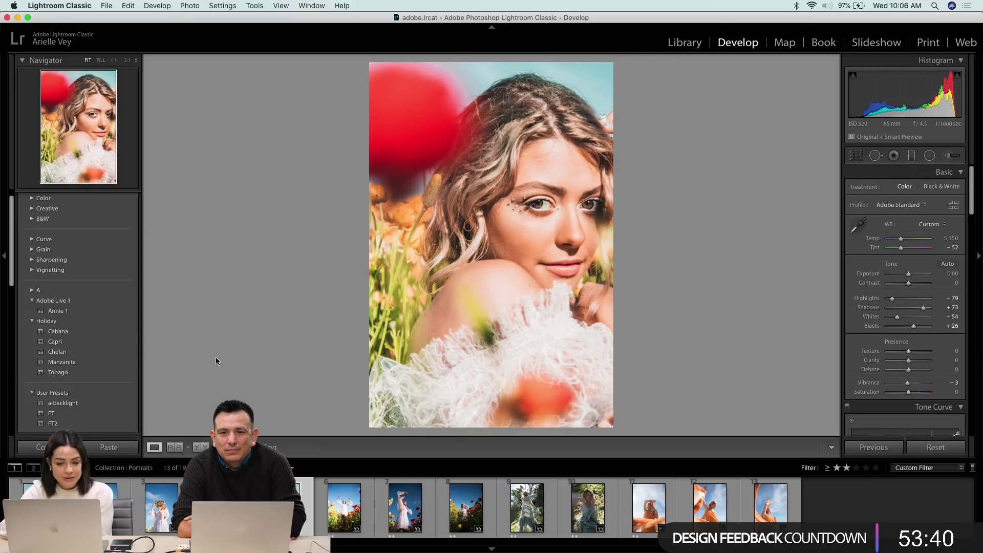
- Collapse the Holiday preset group and compare the portrait's history states from before the brush strokes and after the last saturation update
left_click(33, 321)
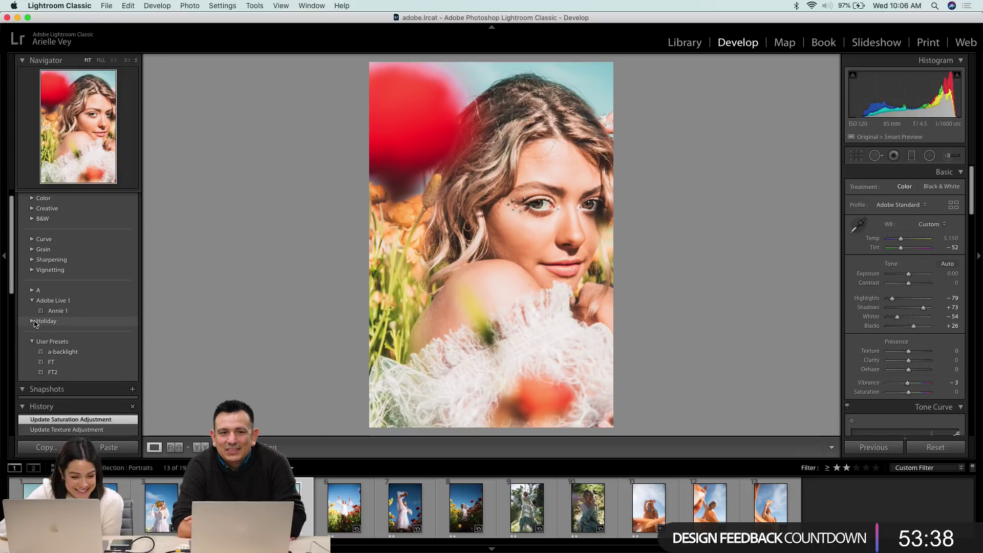
scroll(31, 325, "down", 5)
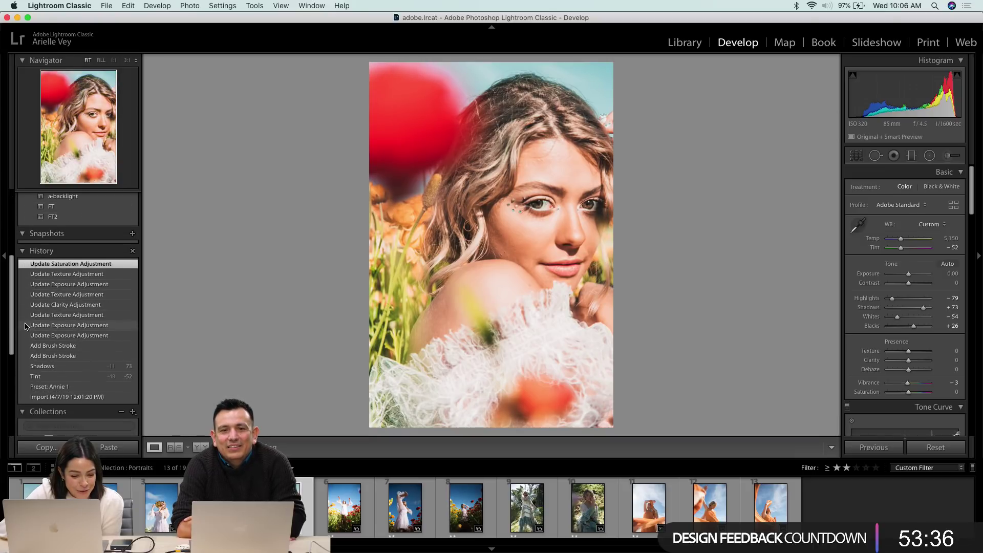
left_click(49, 366)
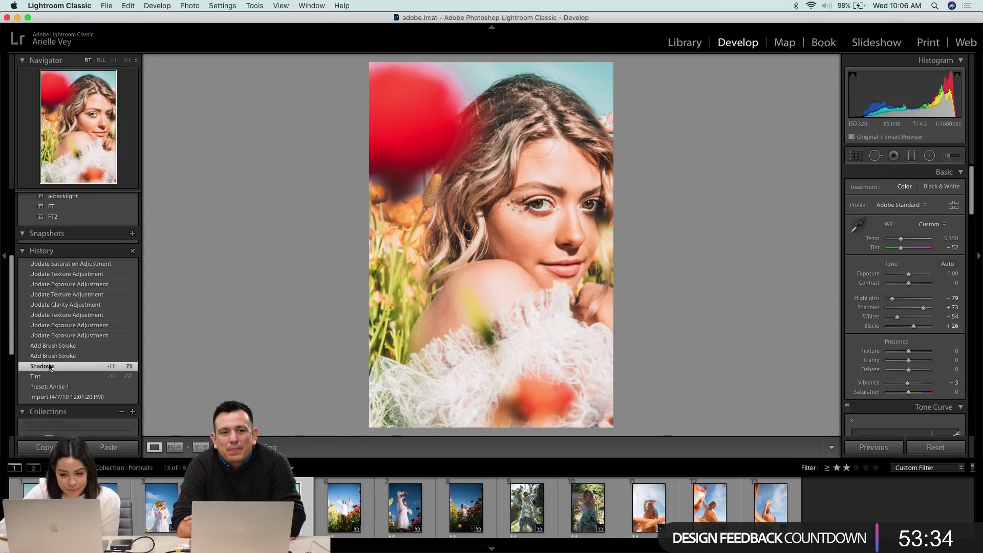
left_click(50, 265)
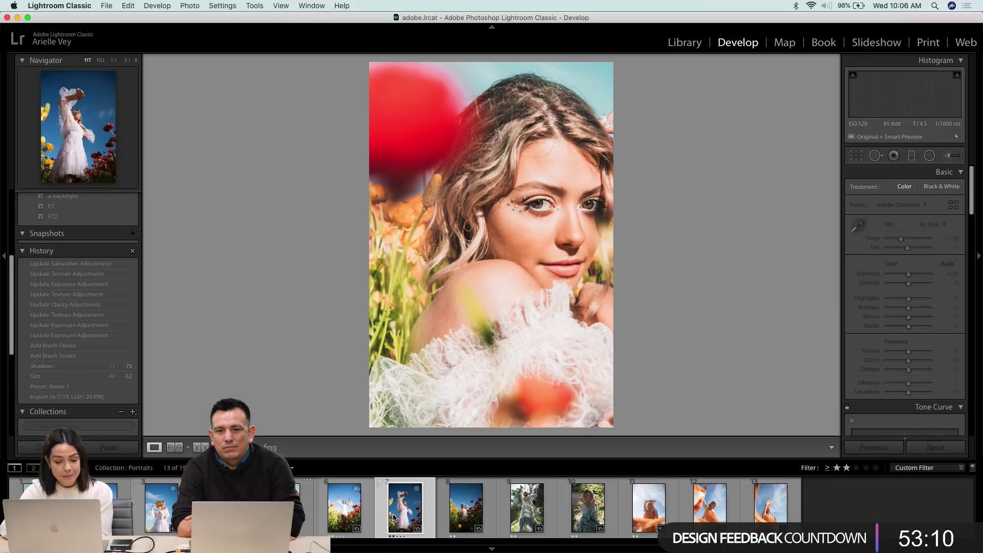
- Review the settings a new develop preset from the close-up portrait would include, without creating it
left_click(394, 517)
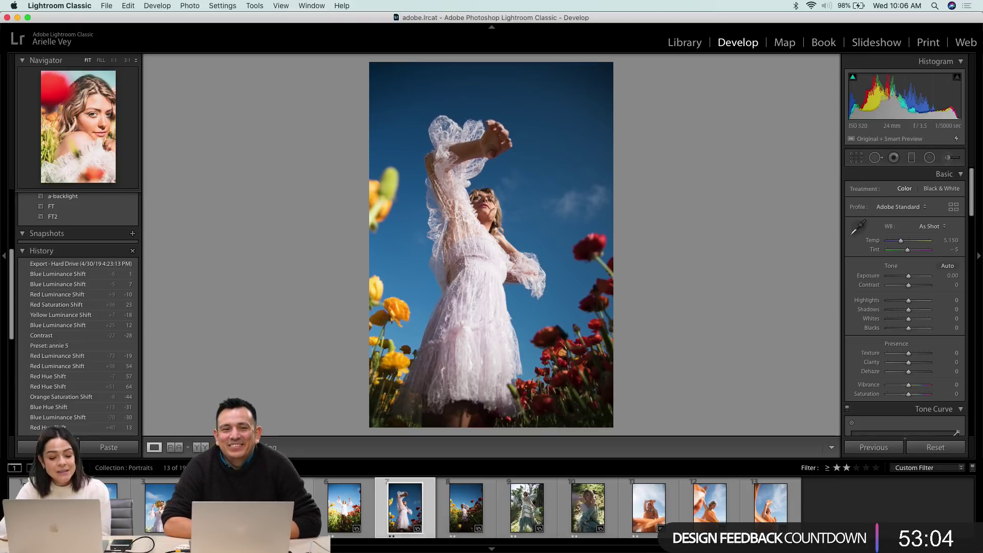
left_click(285, 507)
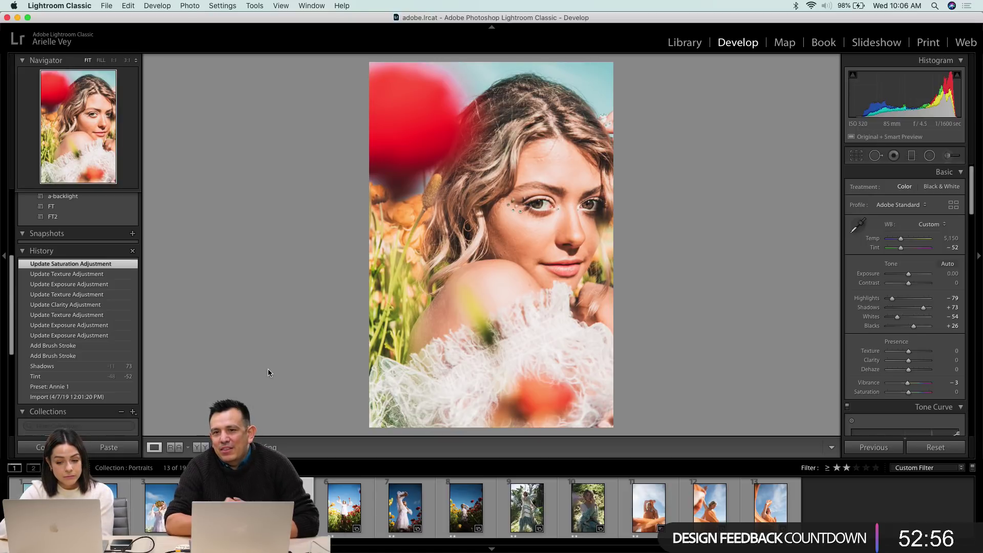
scroll(133, 199, "up", 5)
left_click(133, 197)
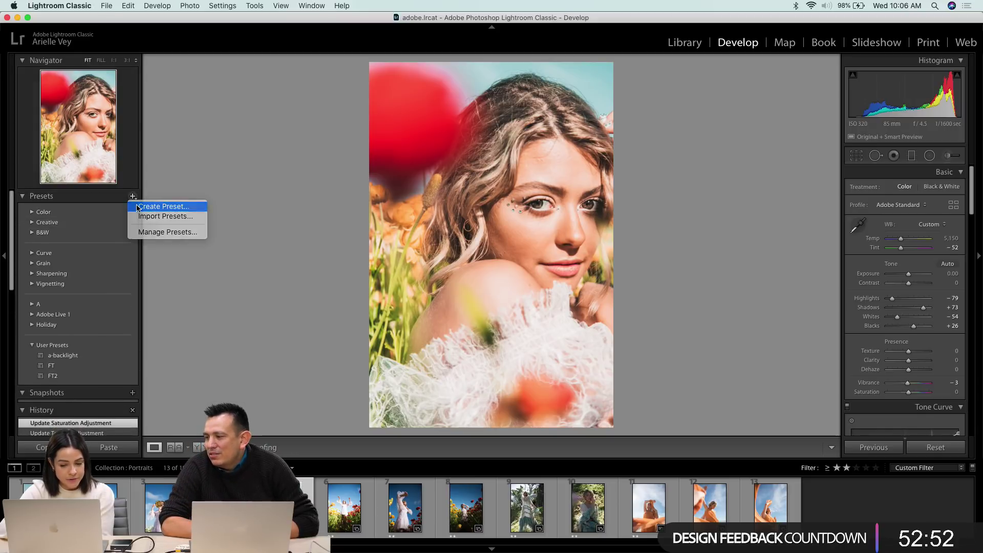
left_click(137, 206)
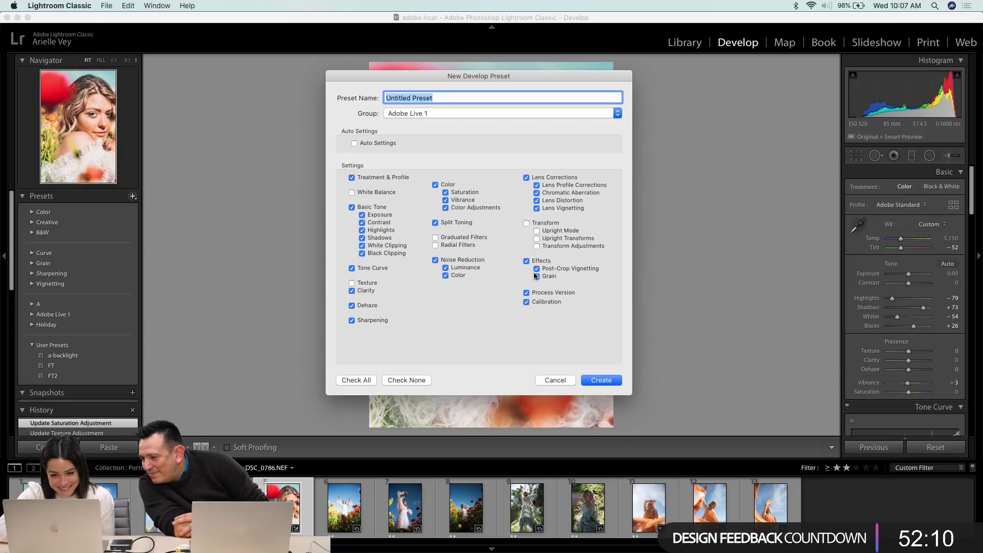
left_click(562, 381)
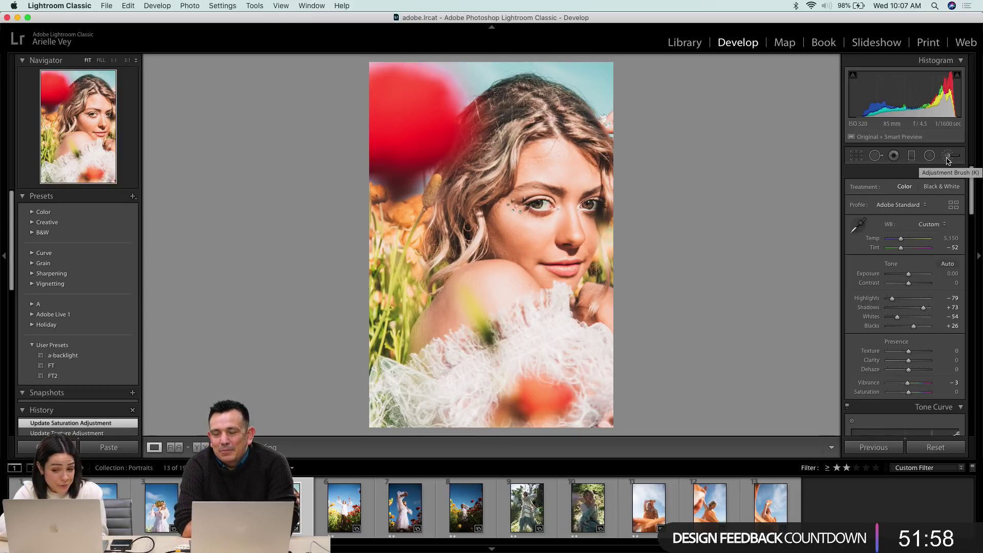
left_click(337, 514)
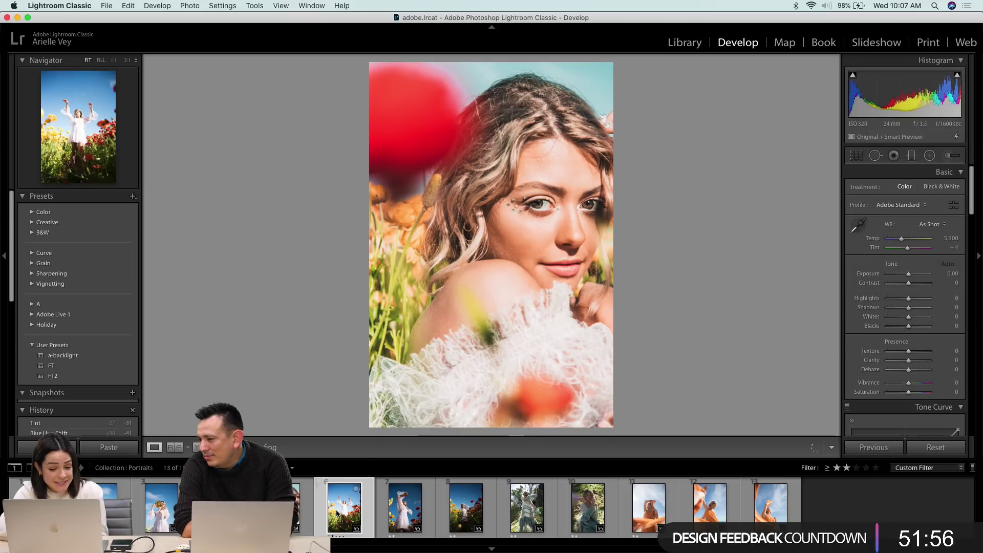
left_click(296, 515)
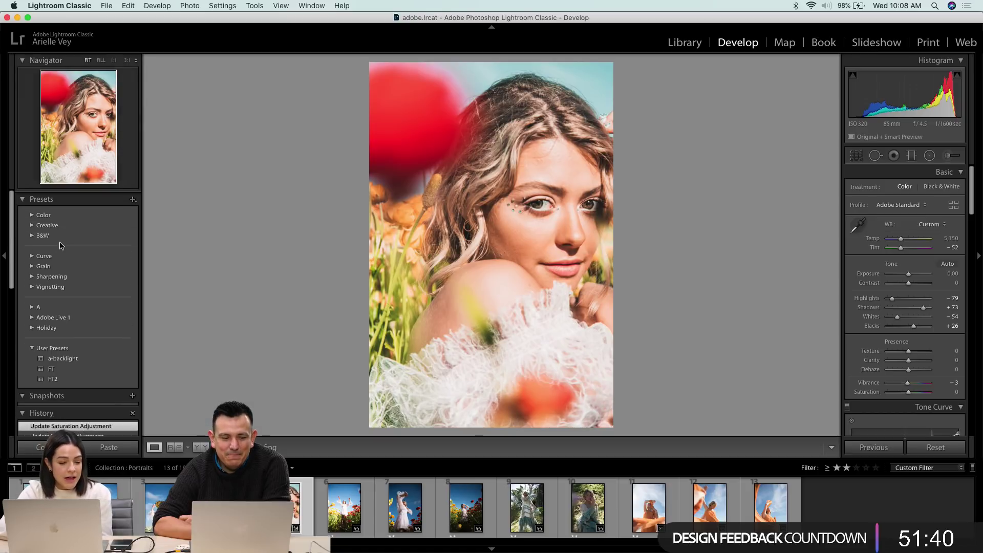
left_click(132, 197)
left_click(154, 206)
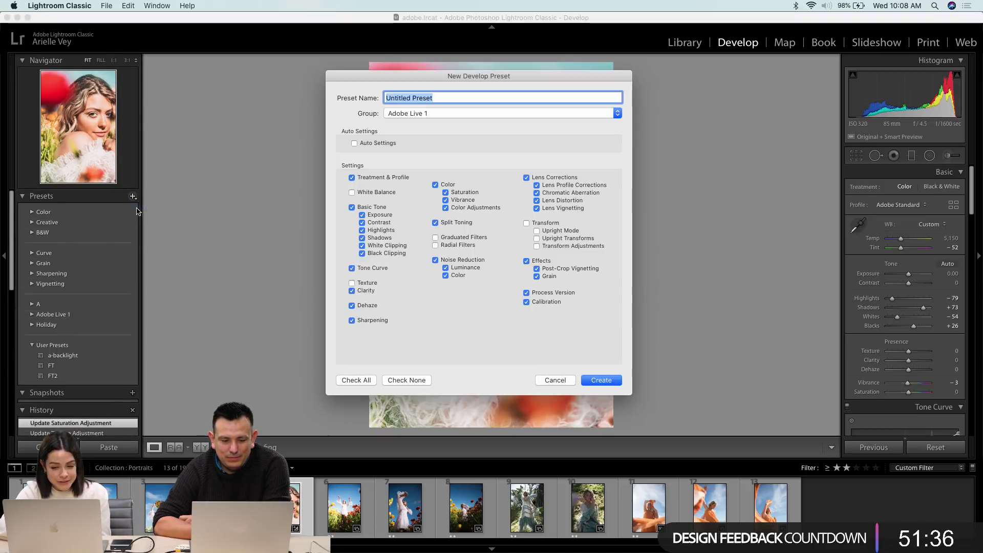
type("Annie")
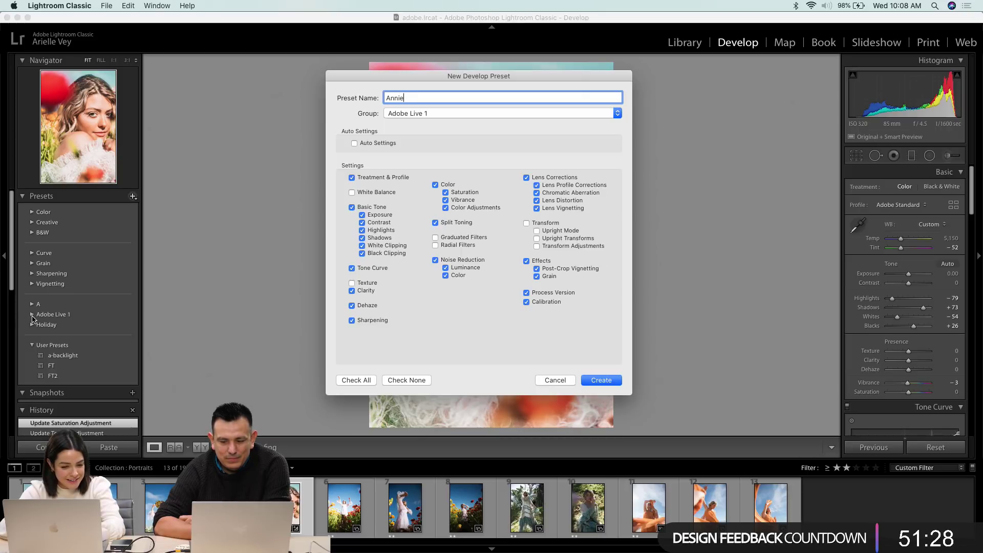
key("Return")
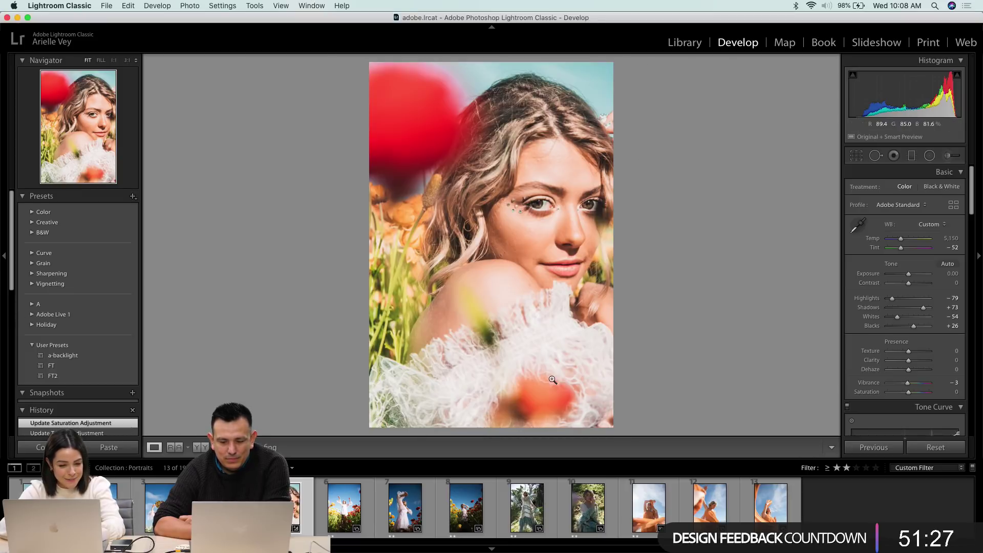
- Expand the Adobe Live 1 preset group and save the close-up portrait's settings in it as a preset named Annie 2
left_click(32, 315)
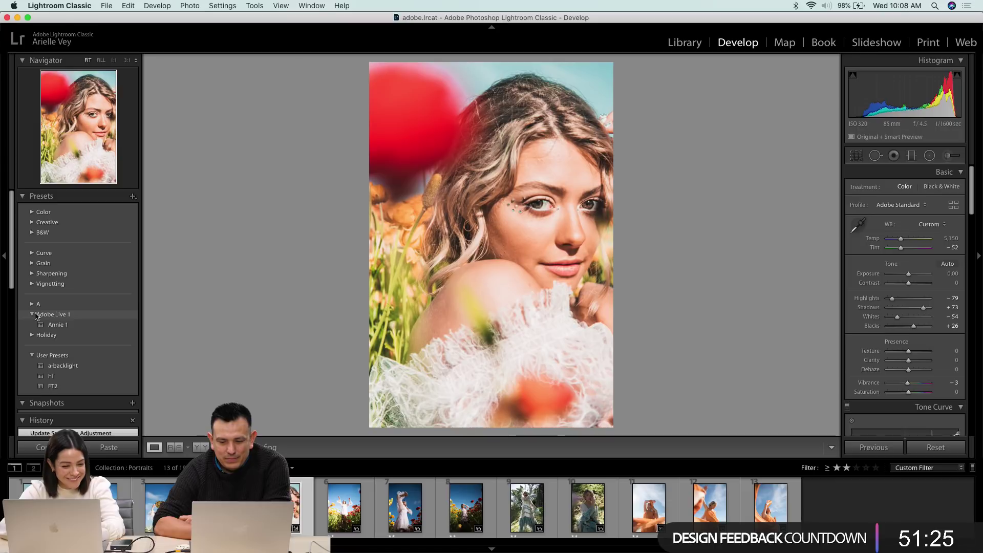
left_click(133, 197)
left_click(153, 206)
type("Annie 2")
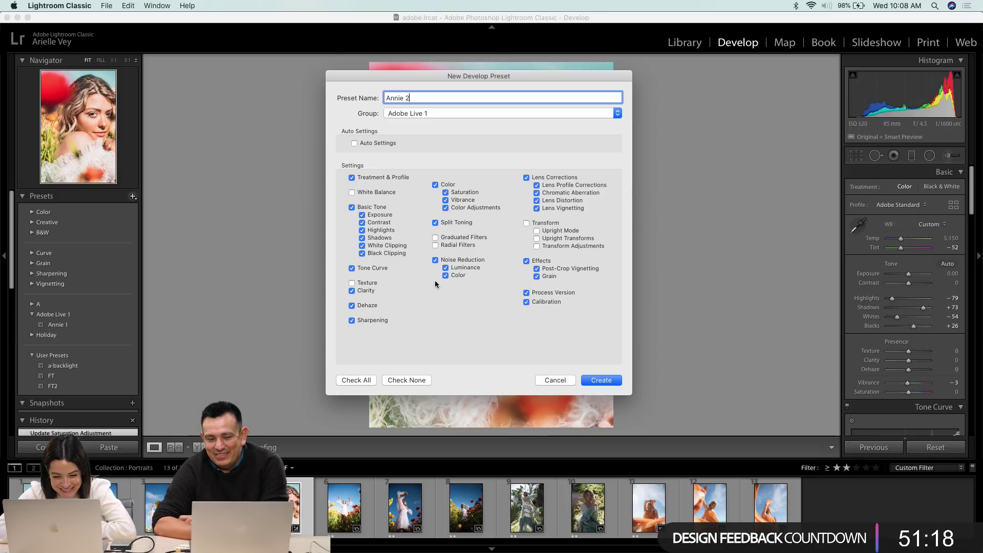
left_click(601, 380)
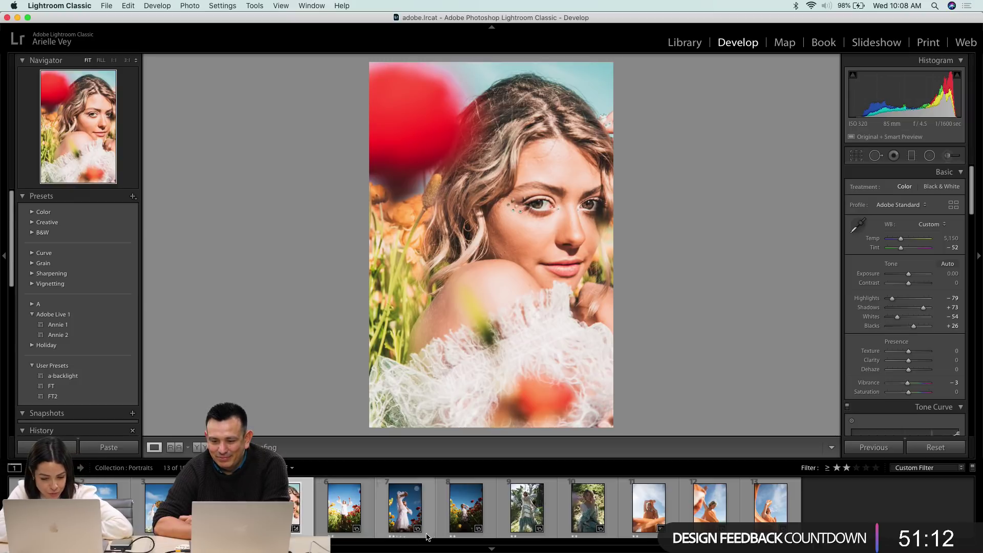
- Apply the Annie 2 preset to the photo of the woman standing among orange and red flowers
left_click(451, 520)
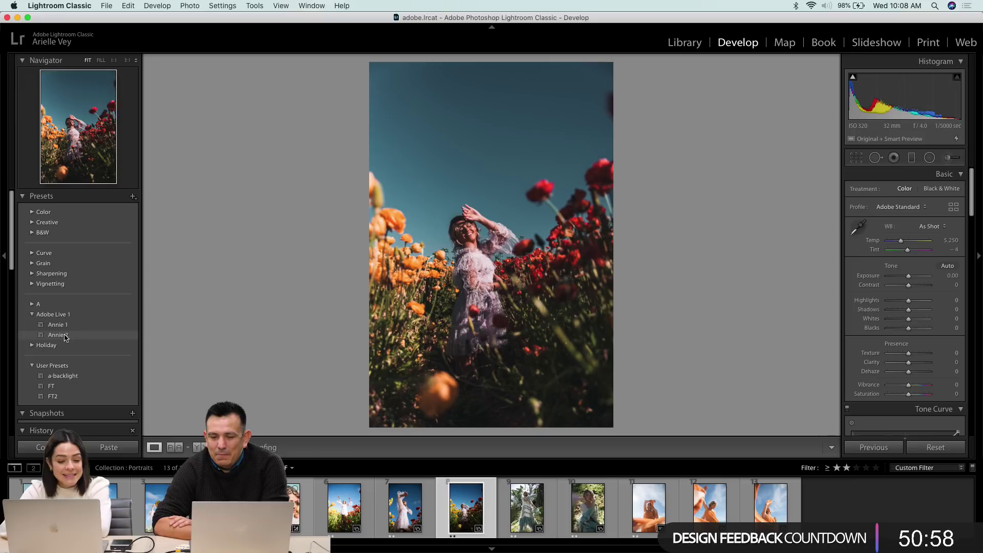
left_click(40, 507)
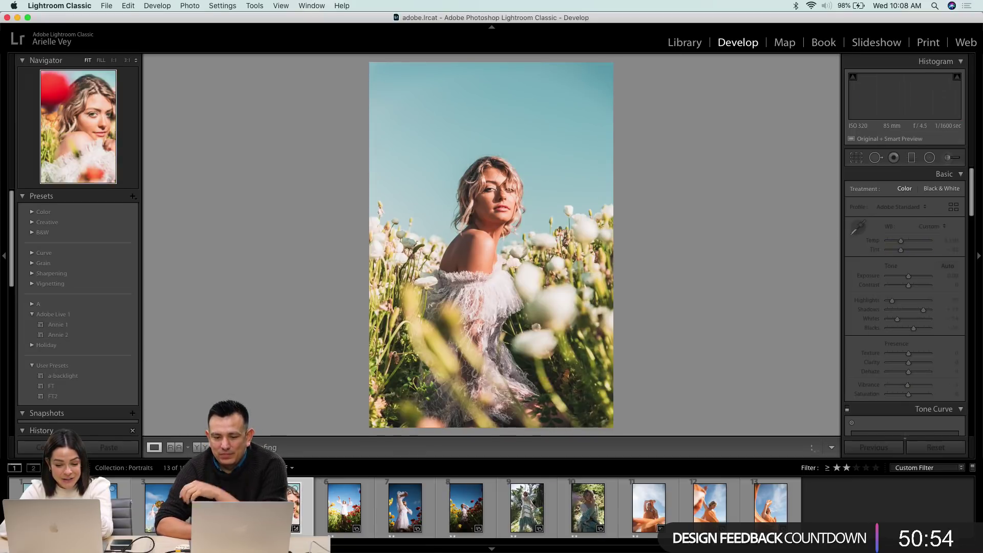
left_click(466, 507)
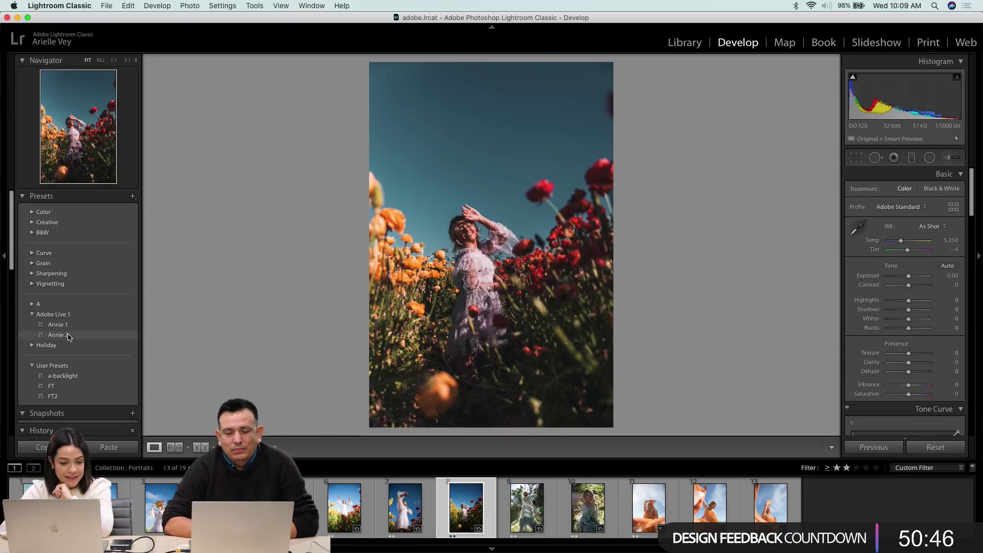
left_click(69, 336)
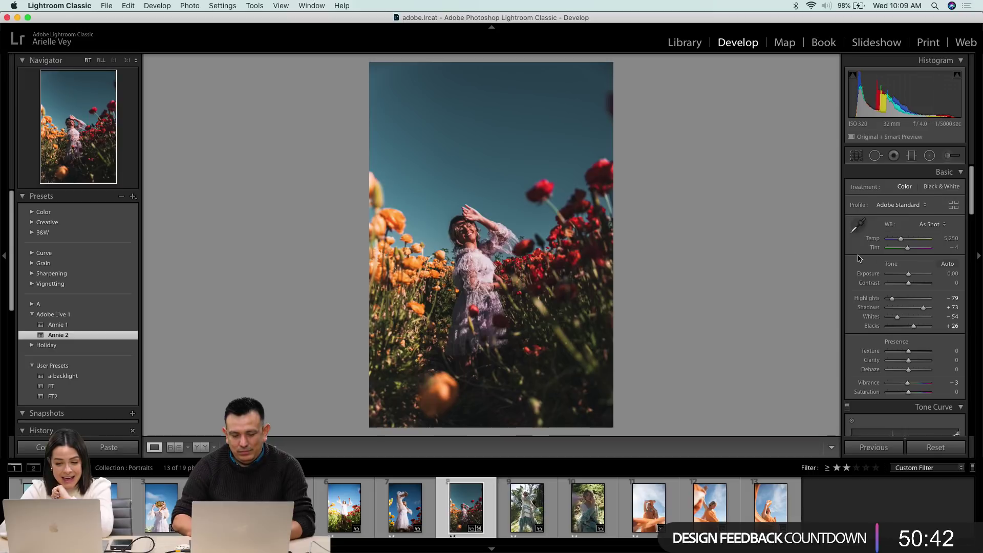
- Set the orange-and-red flower photo's Exposure to +0.40, Highlights to -100, Shadows to +100, Blacks to +70 and Tint to -26
left_click_drag(909, 274, 919, 327)
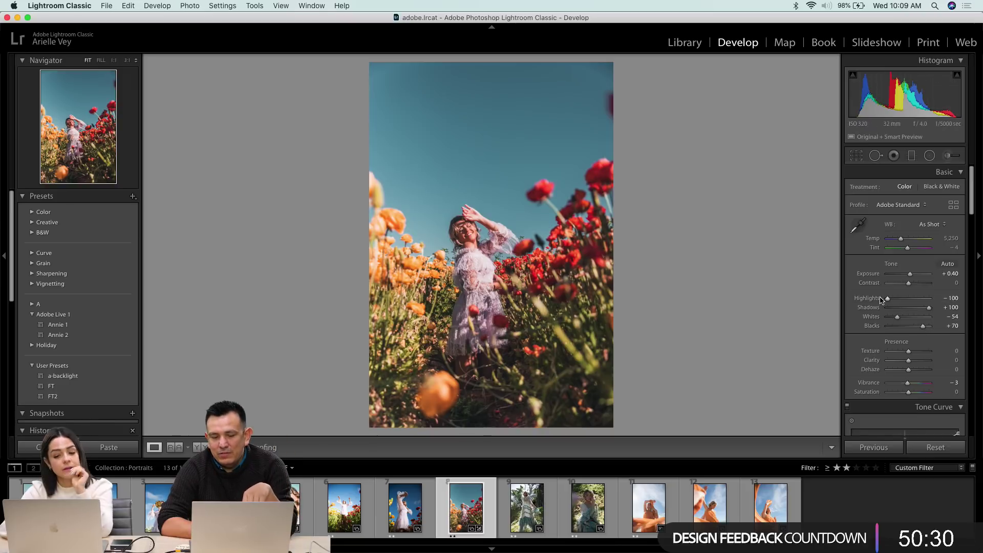
left_click_drag(907, 248, 906, 250)
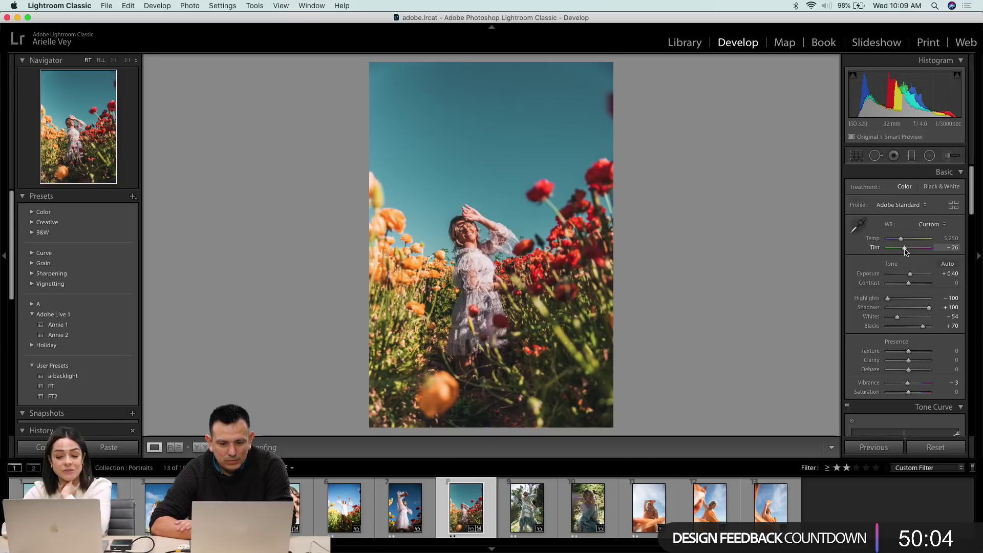
- Crop the orange-and-red flower photo more tightly around the woman at the original aspect ratio, keeping more sky above her
left_click(856, 156)
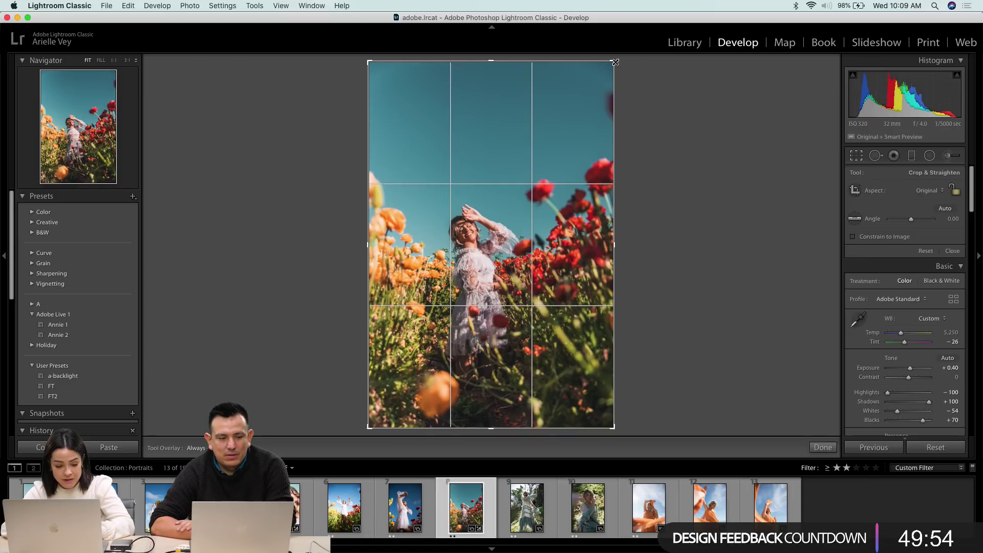
key("shift")
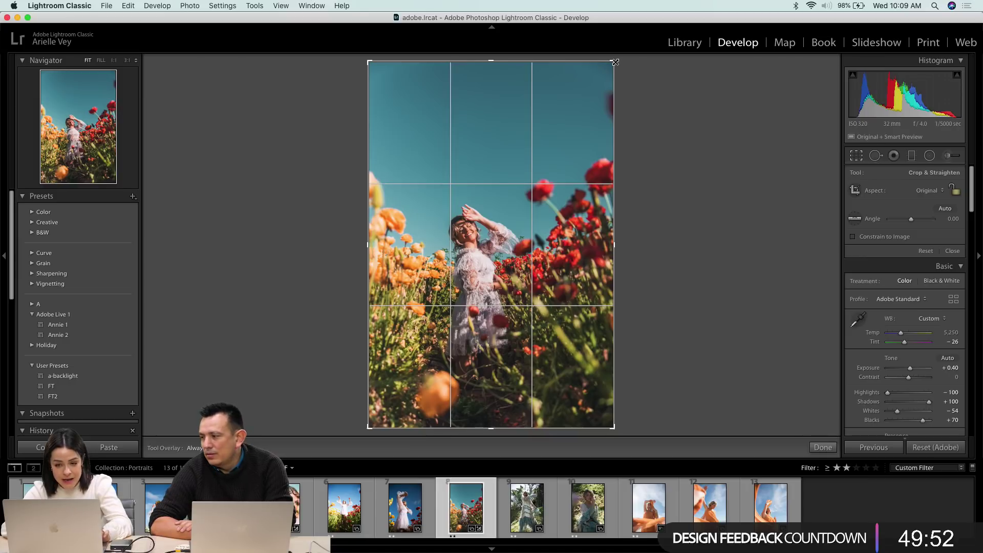
left_click_drag(615, 62, 590, 85)
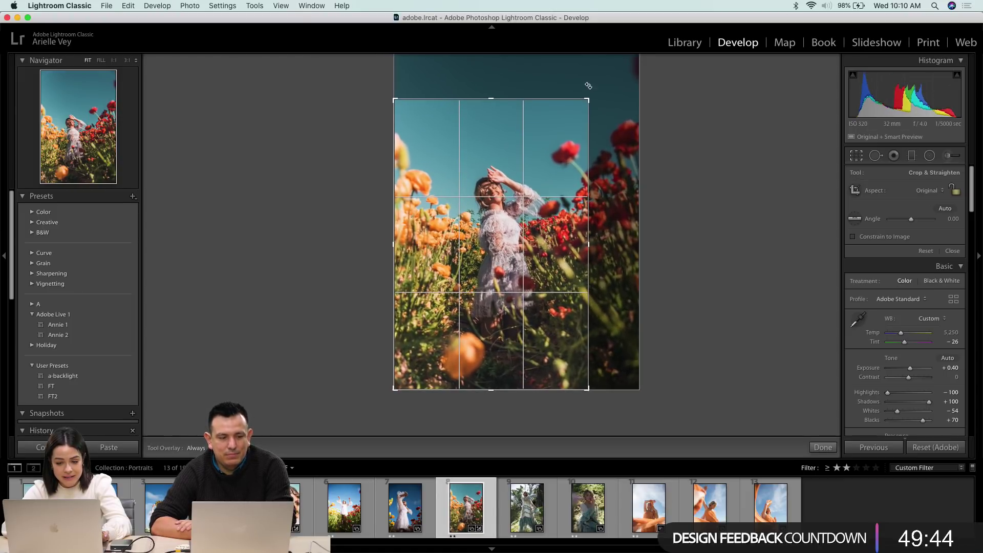
left_click_drag(543, 155, 544, 189)
left_click_drag(589, 100, 589, 102)
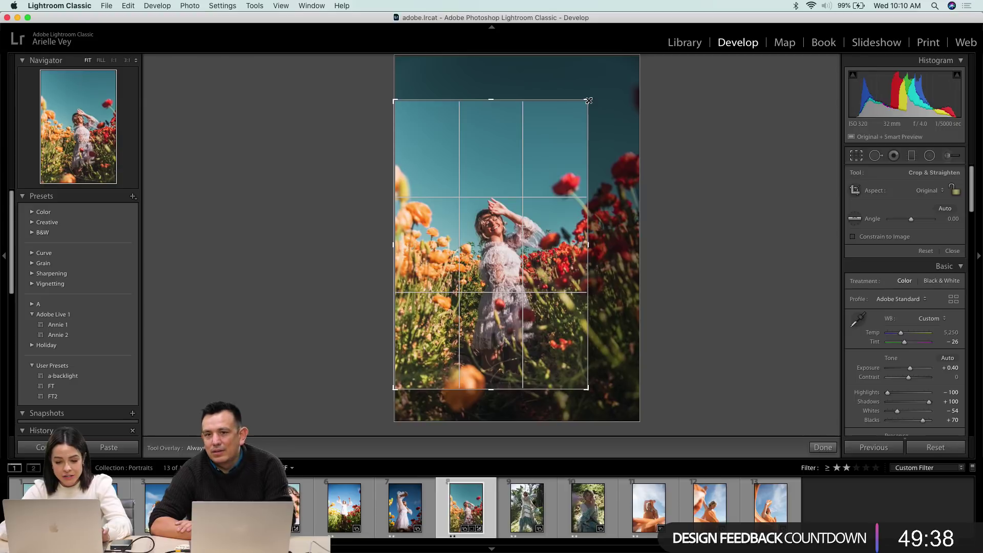
key("Return")
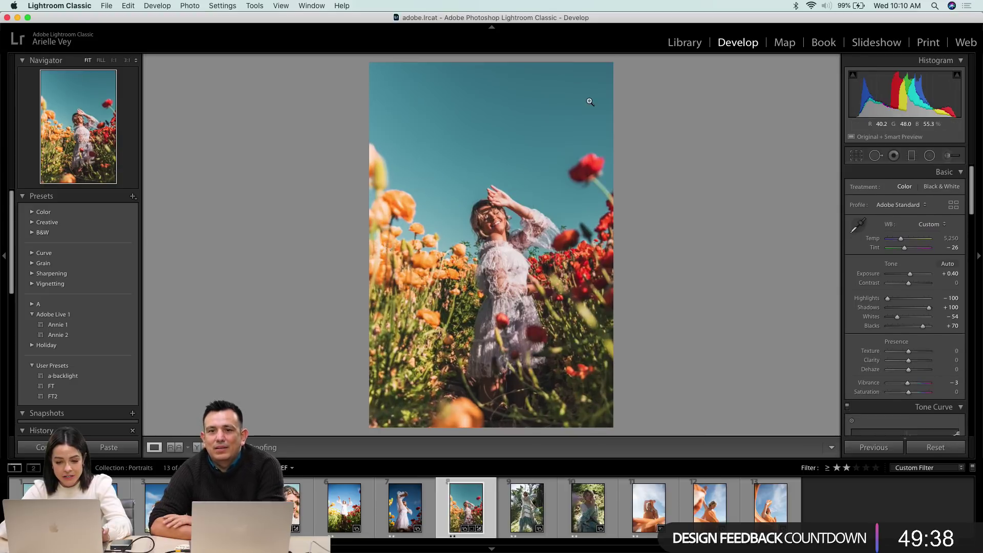
- Change the crop's aspect ratio to 4 x 5 / 8 x 10 and reposition the photo so the woman sits higher in the frame
left_click(858, 156)
left_click(928, 190)
left_click(917, 215)
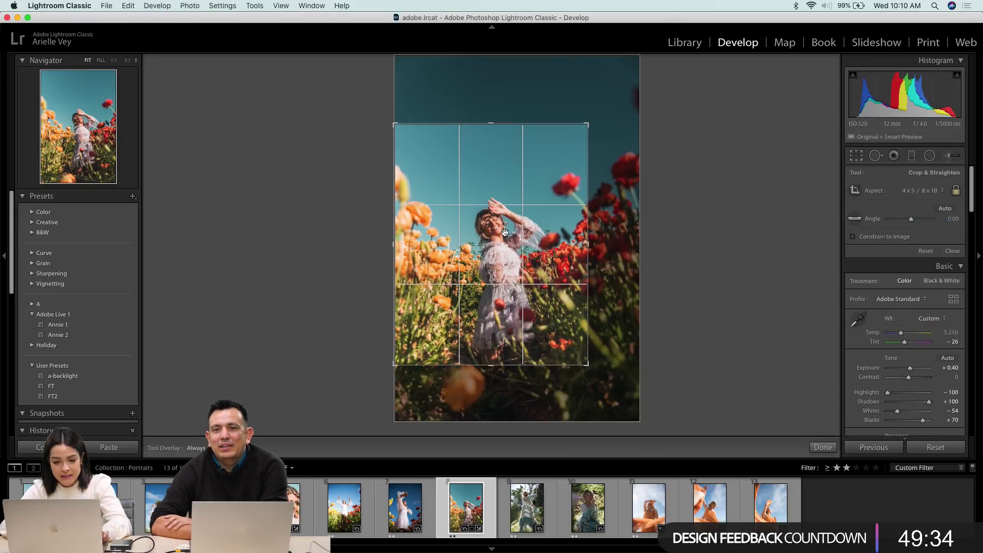
left_click_drag(487, 245, 491, 227)
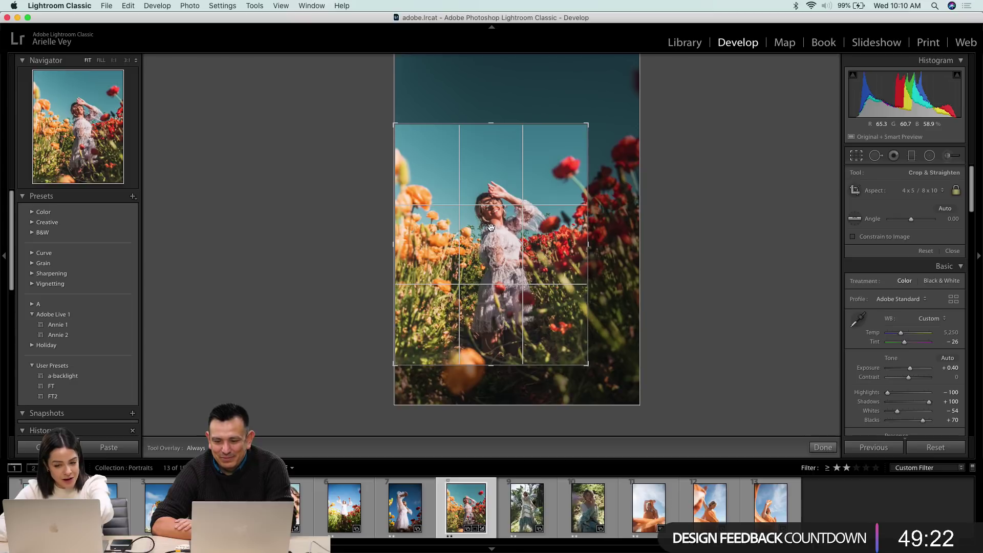
key("Return")
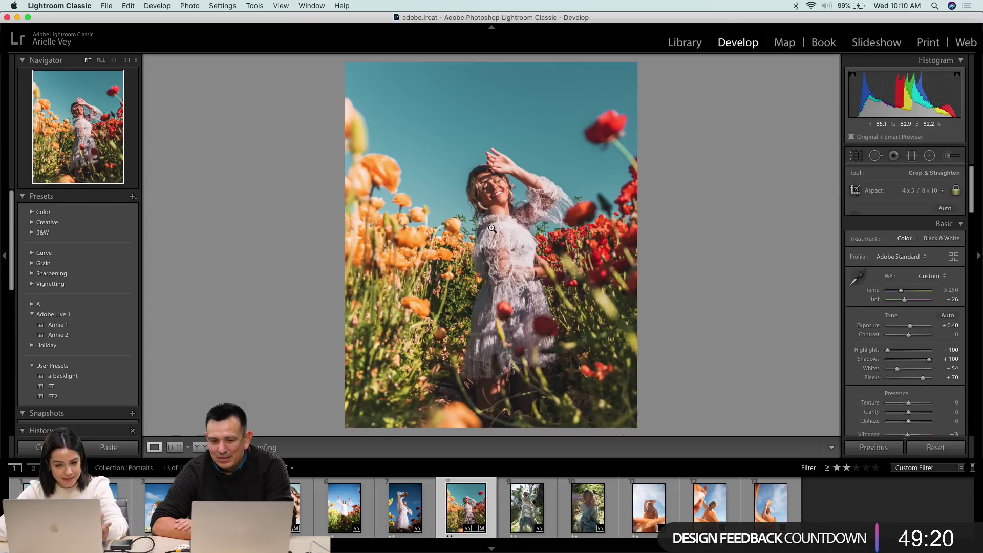
- Enlarge the 4 x 5 crop slightly and compare the photo with the close-up portrait
left_click(857, 156)
left_click_drag(589, 126, 591, 120)
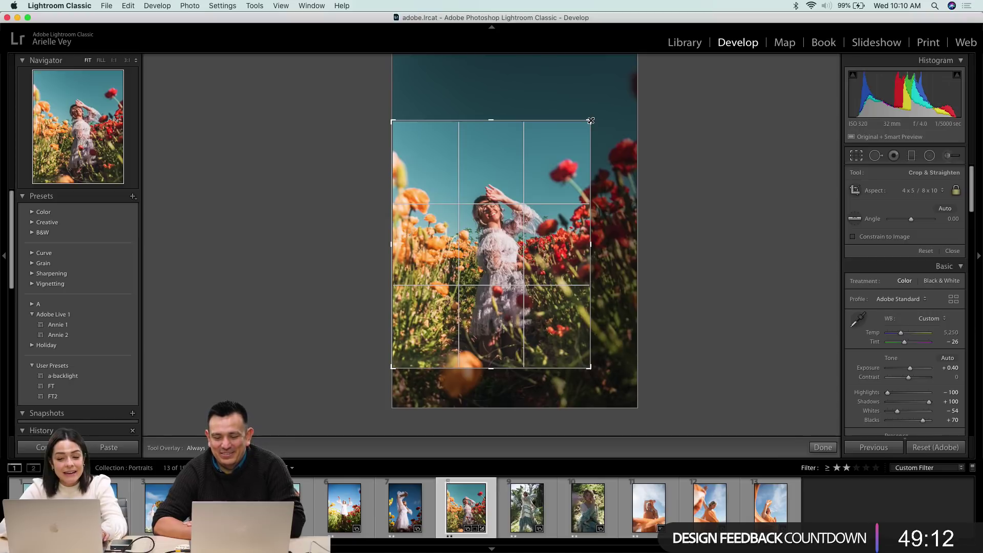
key("Return")
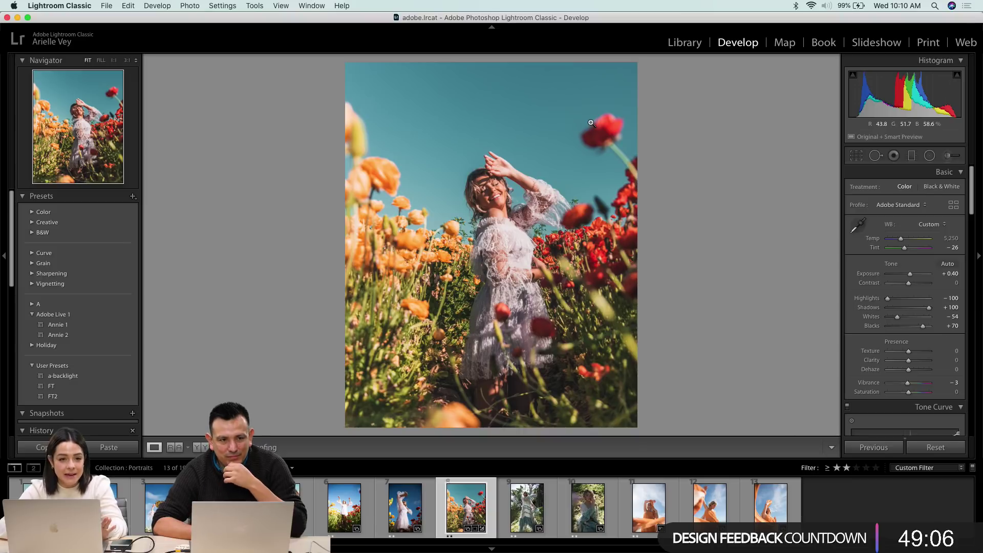
left_click(40, 508)
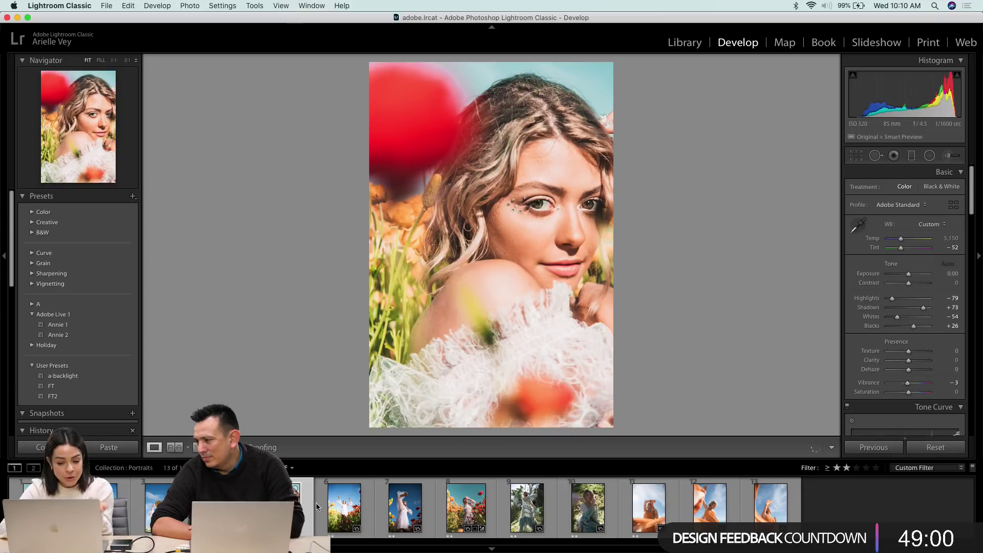
left_click(463, 507)
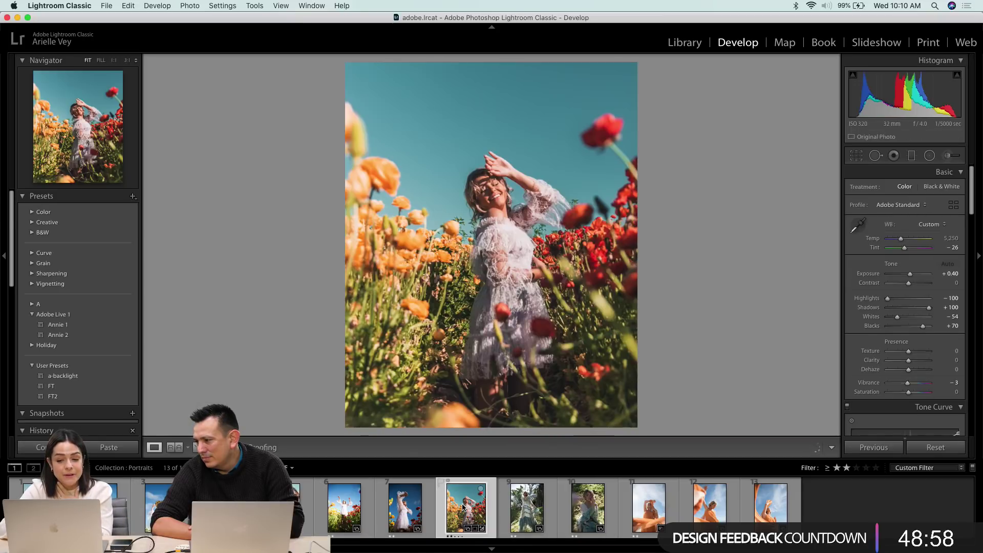
- Fine-tune the size of the 4 x 5 / 8 x 10 crop, ending with a slightly tighter frame around the woman
left_click(860, 158)
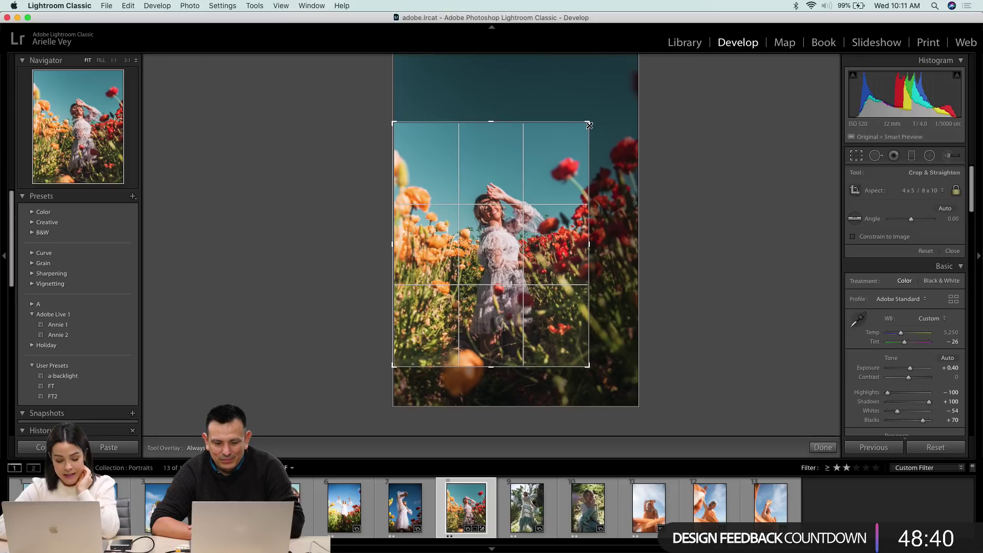
left_click_drag(588, 125, 592, 122)
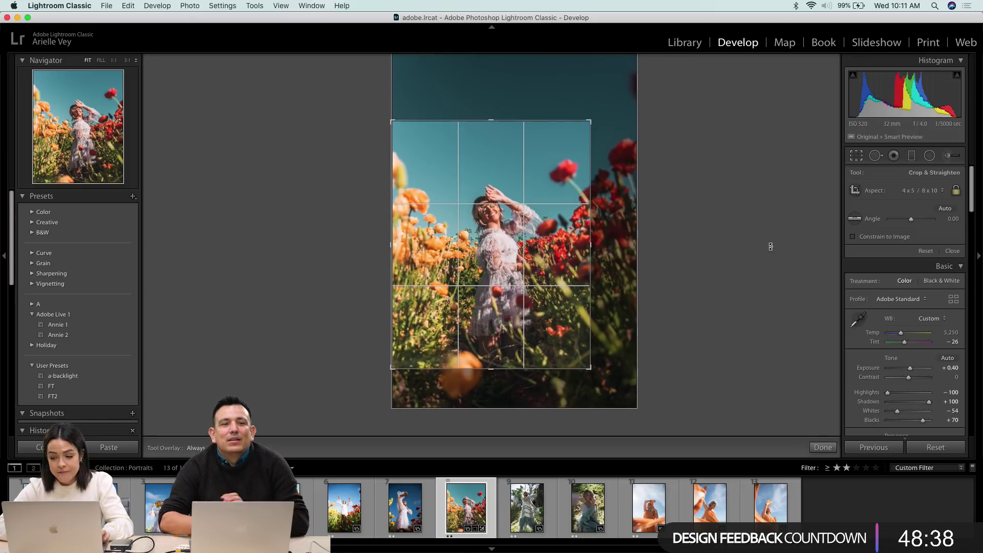
left_click(931, 190)
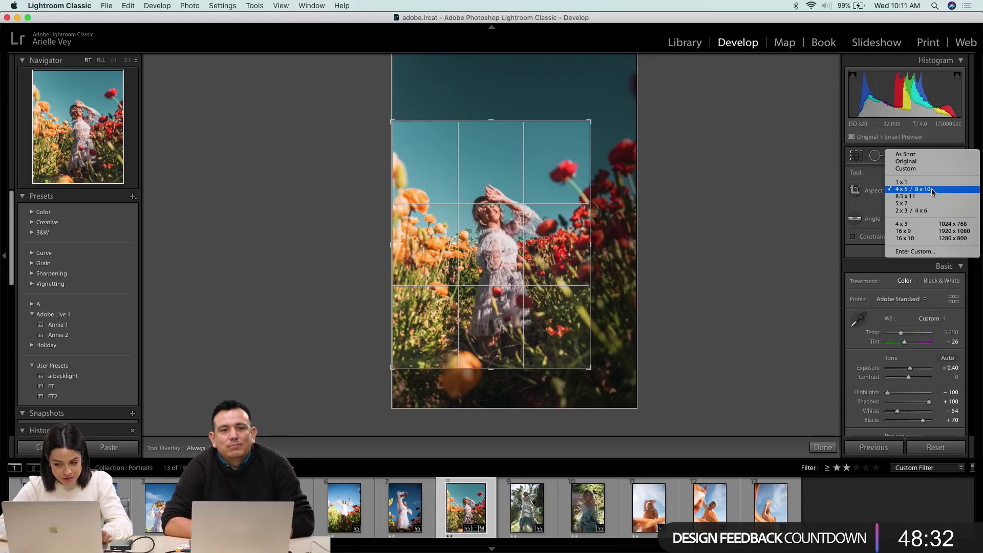
left_click(932, 190)
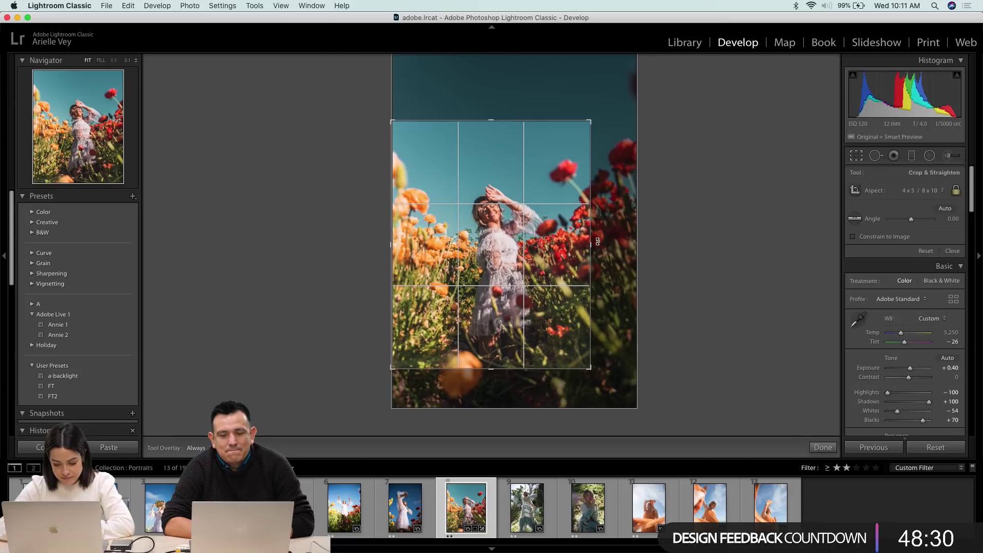
mouse_move(590, 122)
left_mouse_down()
mouse_move(594, 115)
mouse_move(586, 119)
left_mouse_up()
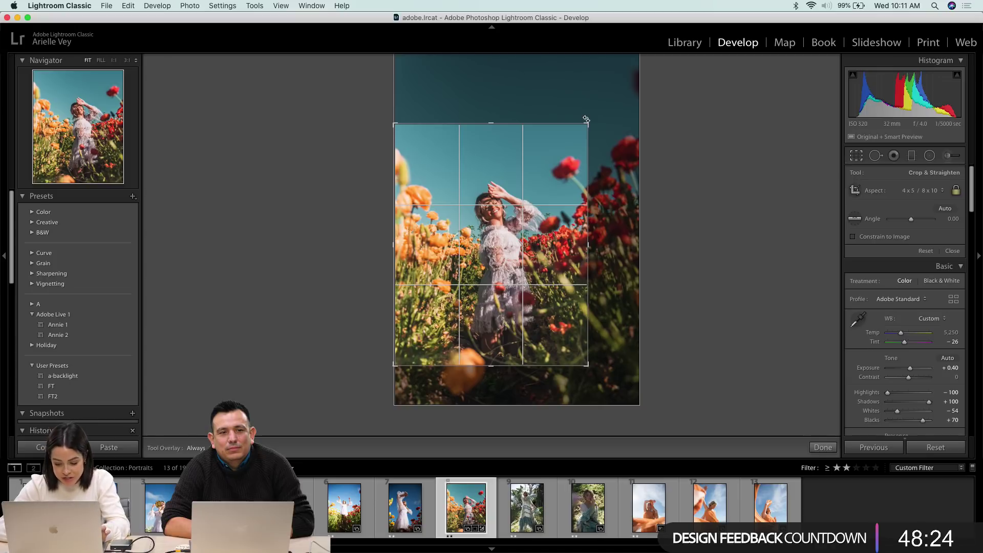
key("Return")
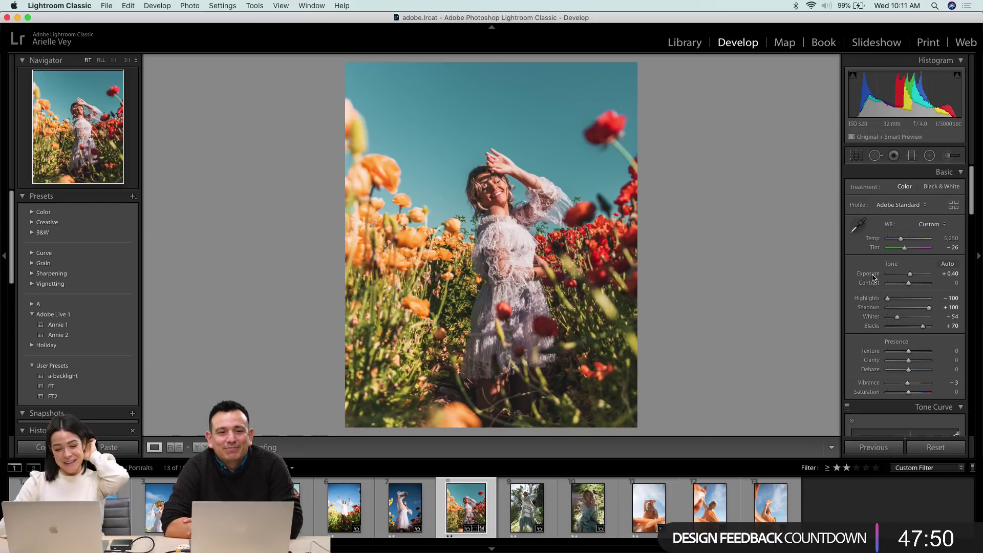
- Add a diagonal graduated filter from the photo's upper-right side with Temp 35, Tint -59, Exposure 1.55 and Highlights -59
left_click(912, 159)
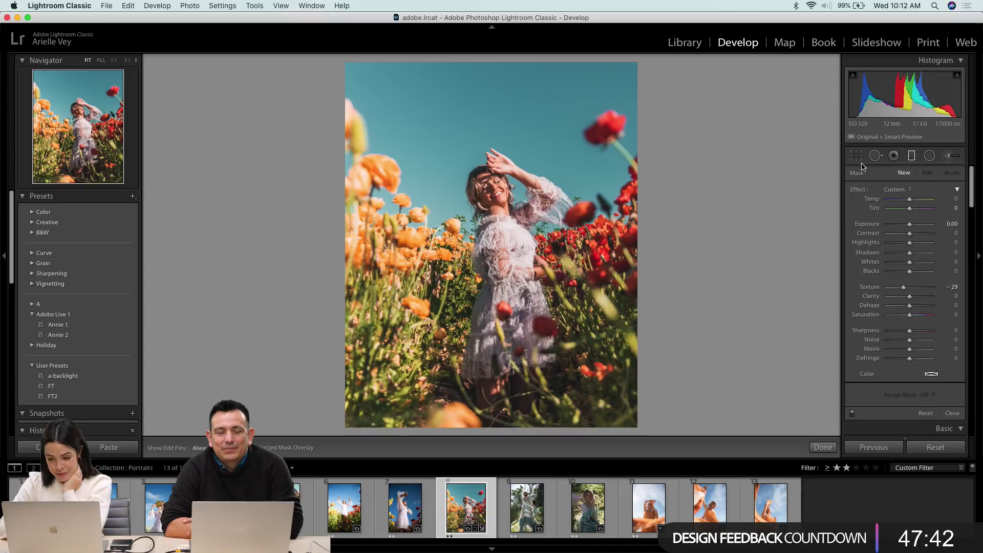
left_click_drag(752, 90, 491, 386)
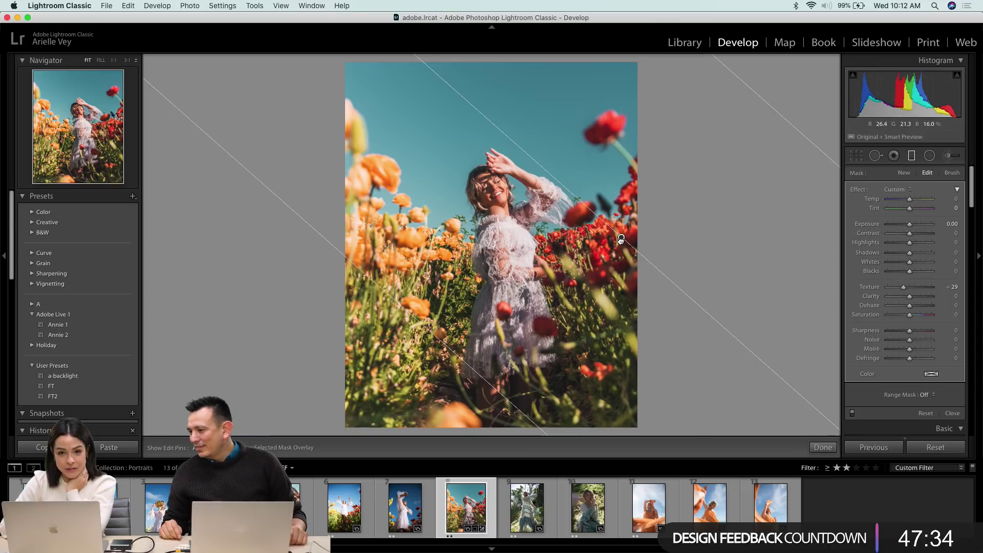
left_click_drag(910, 224, 898, 244)
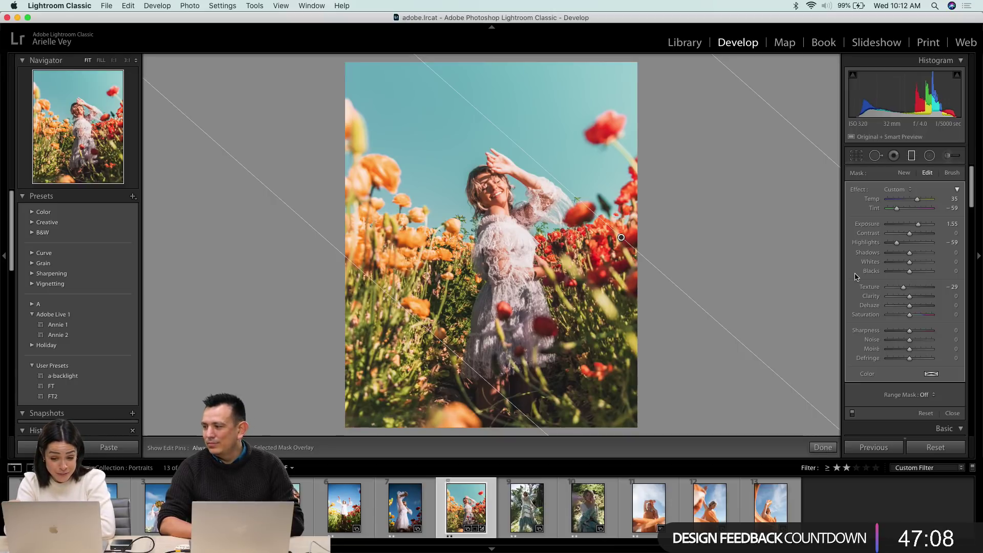
- Reselect the diagonal graduated filter and move it up toward the sky near the large red flower
left_click(914, 157)
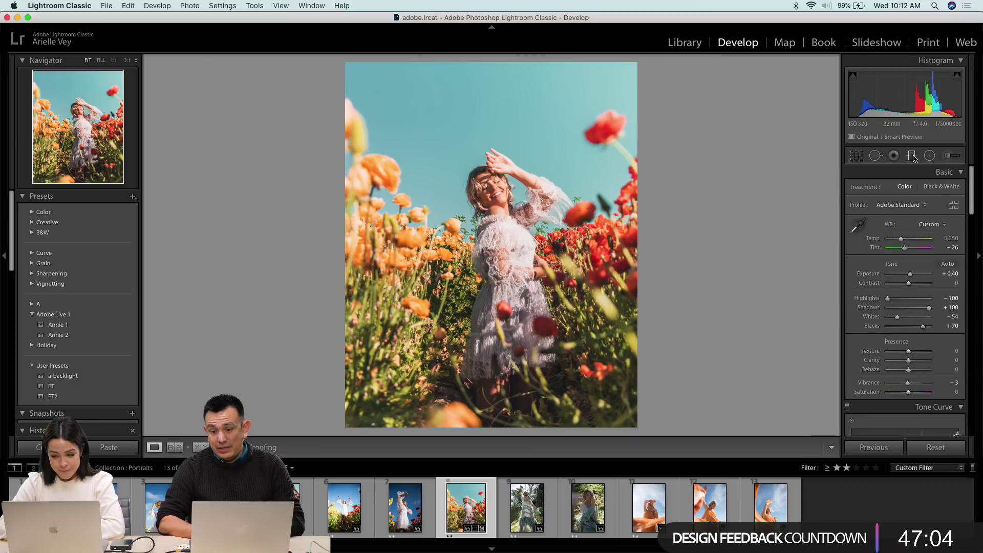
left_click(913, 156)
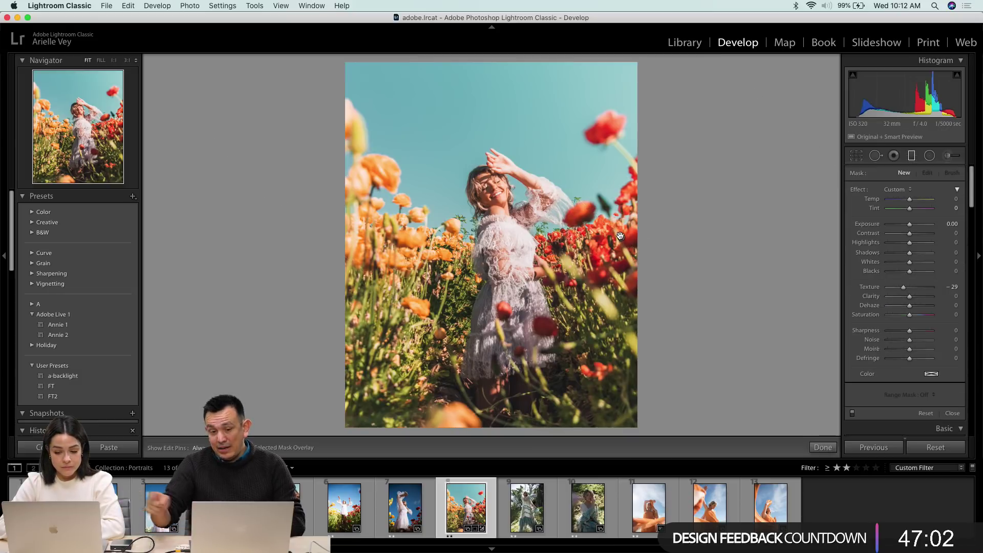
left_click(621, 238)
left_click_drag(621, 235, 635, 213)
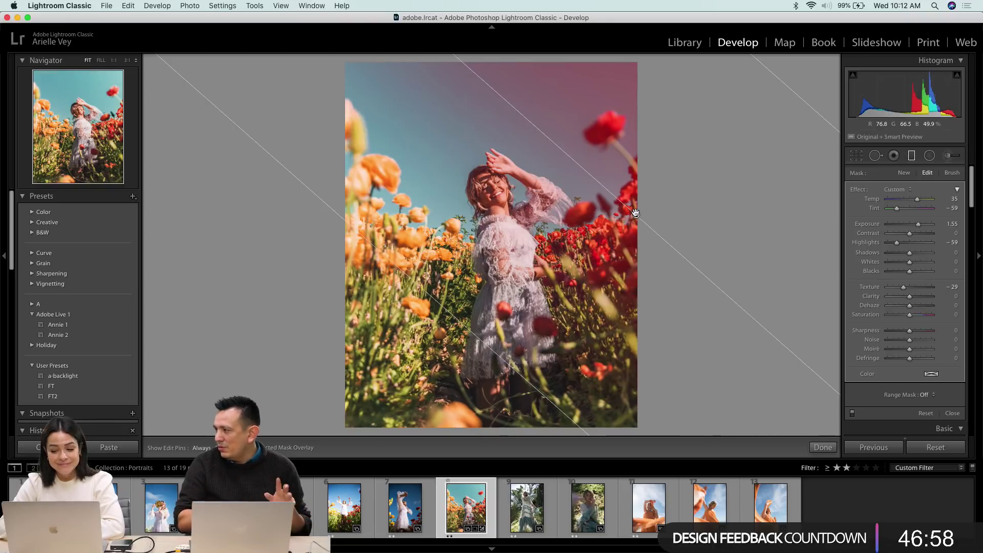
left_click_drag(635, 213, 611, 174)
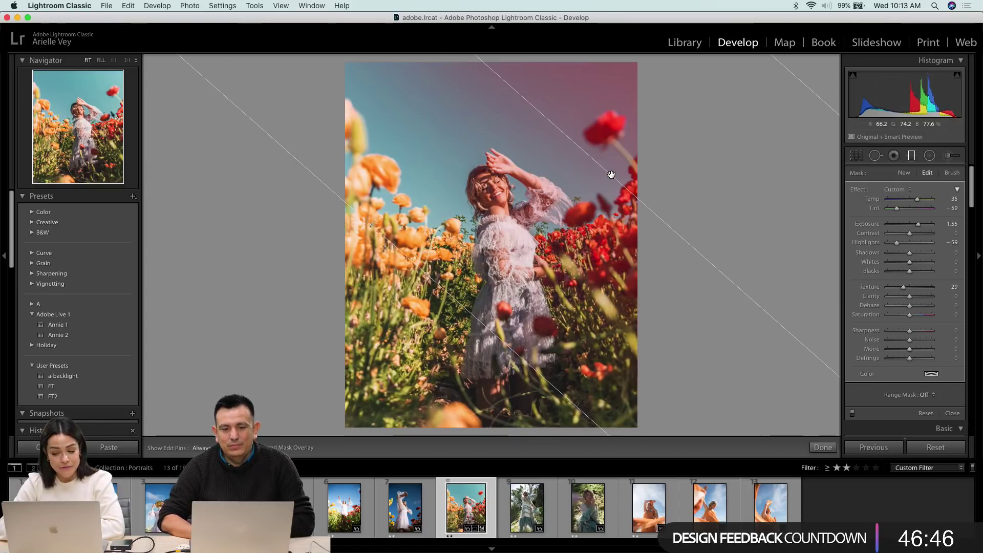
left_click_drag(611, 174, 610, 176)
- Try the graduated filter's Temp and Tint at 100, and bring Temp back to 1 and Tint to 0
left_click_drag(897, 207, 982, 202)
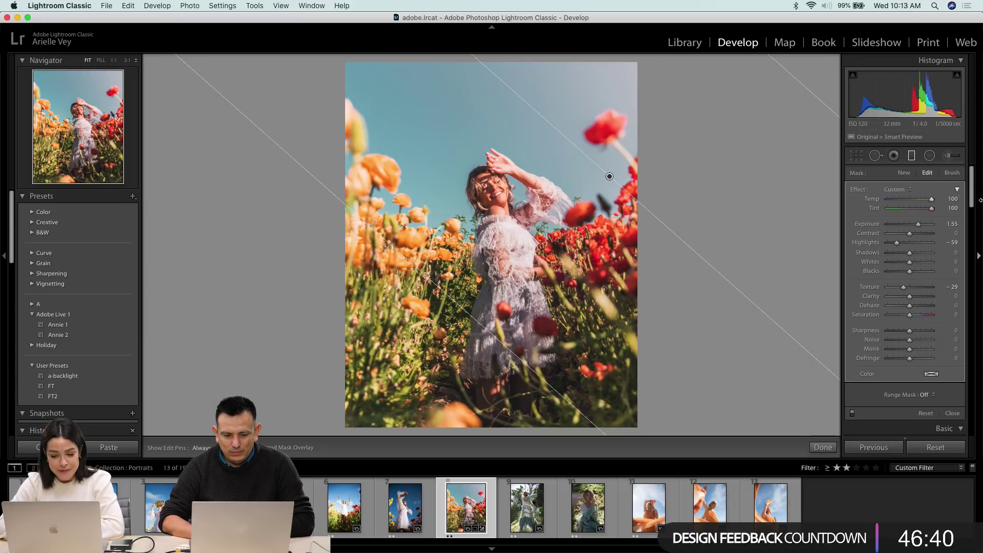
left_click(909, 200)
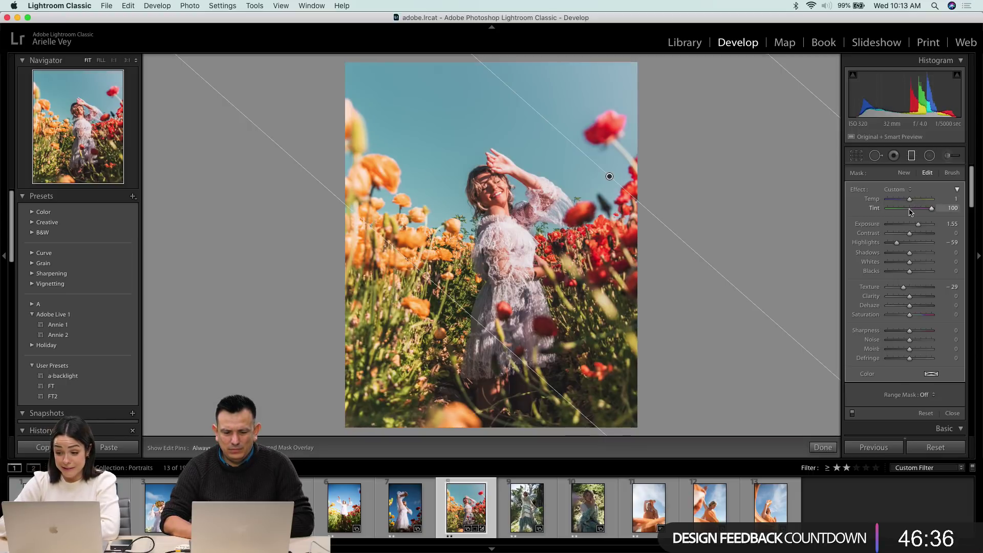
left_click(910, 209)
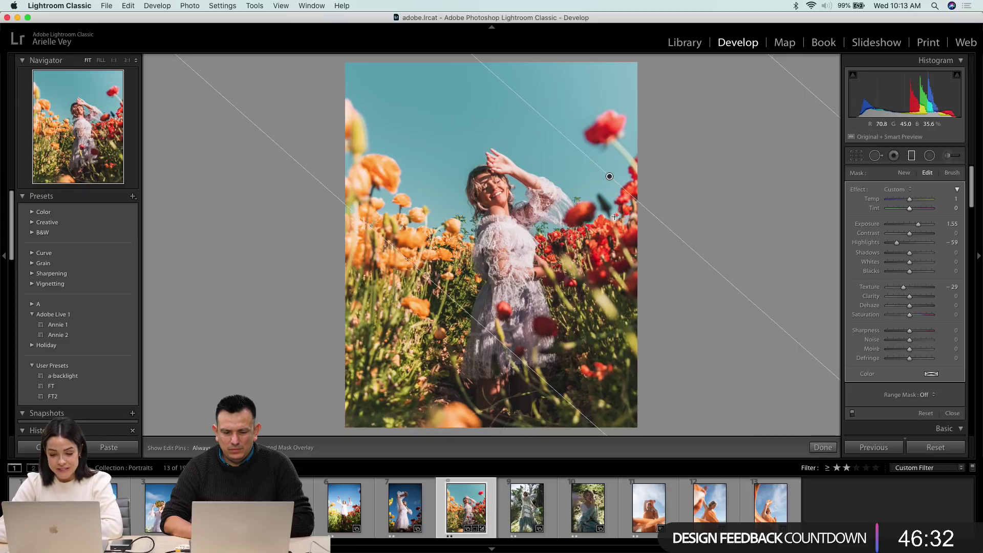
- Delete the graduated filter from the orange-and-red flower photo and leave the filter tool
key("Delete")
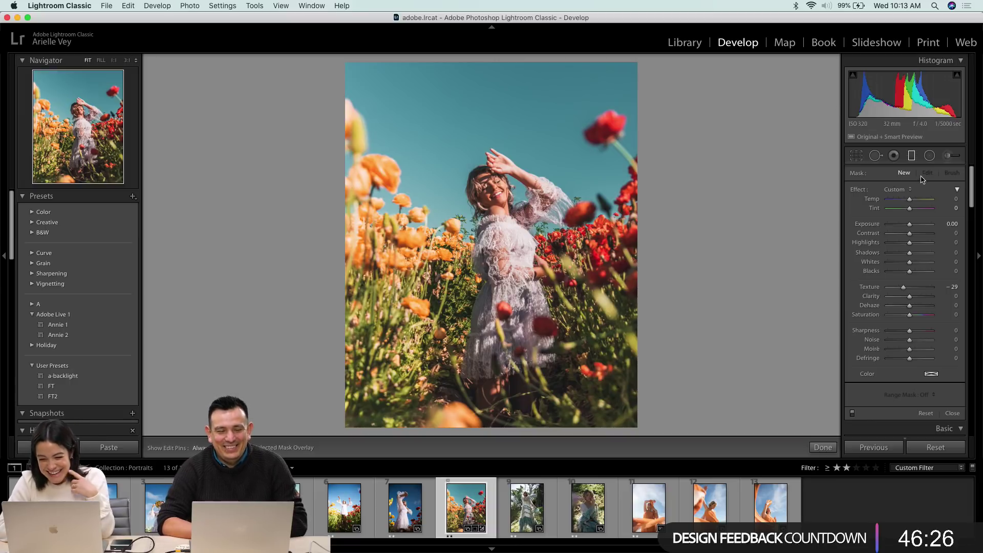
left_click(912, 157)
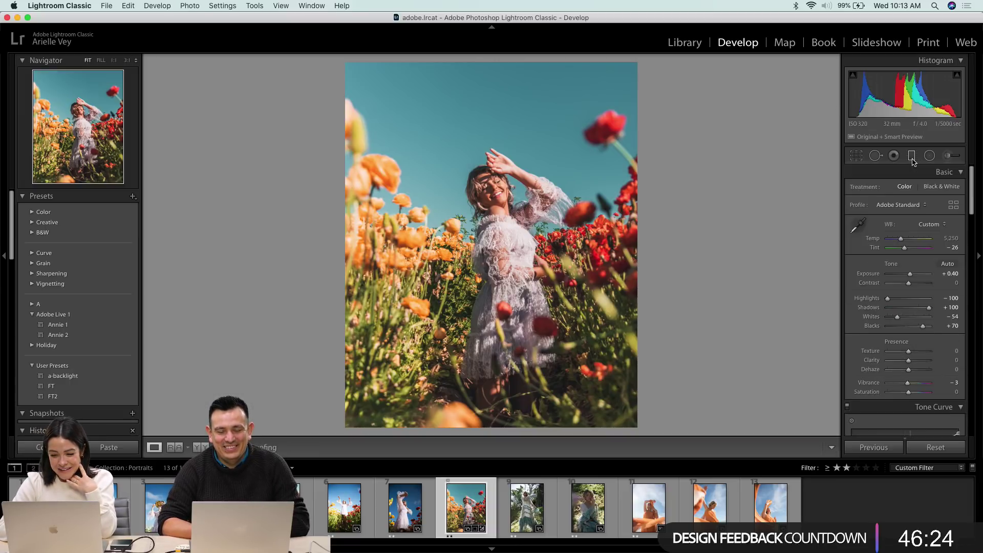
left_click(913, 159)
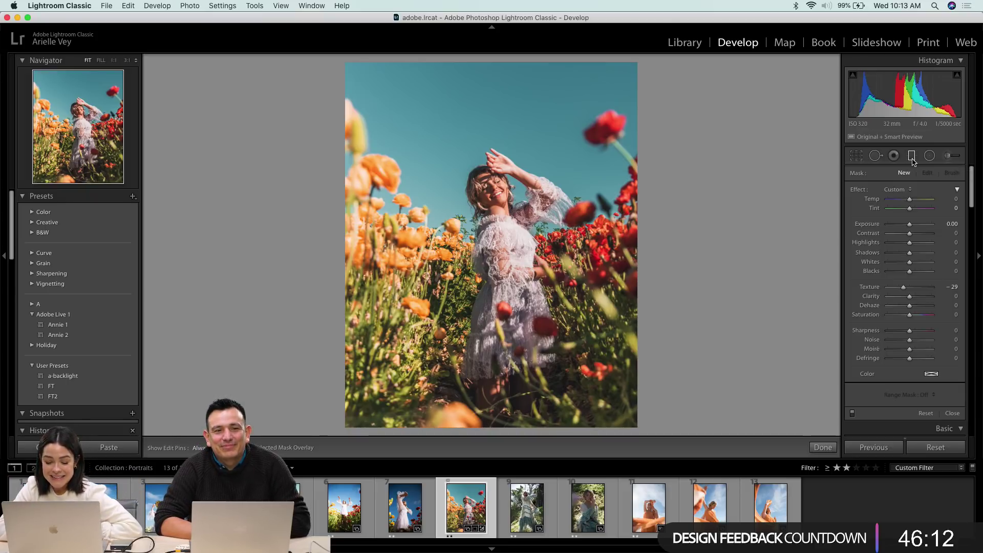
left_click(913, 161)
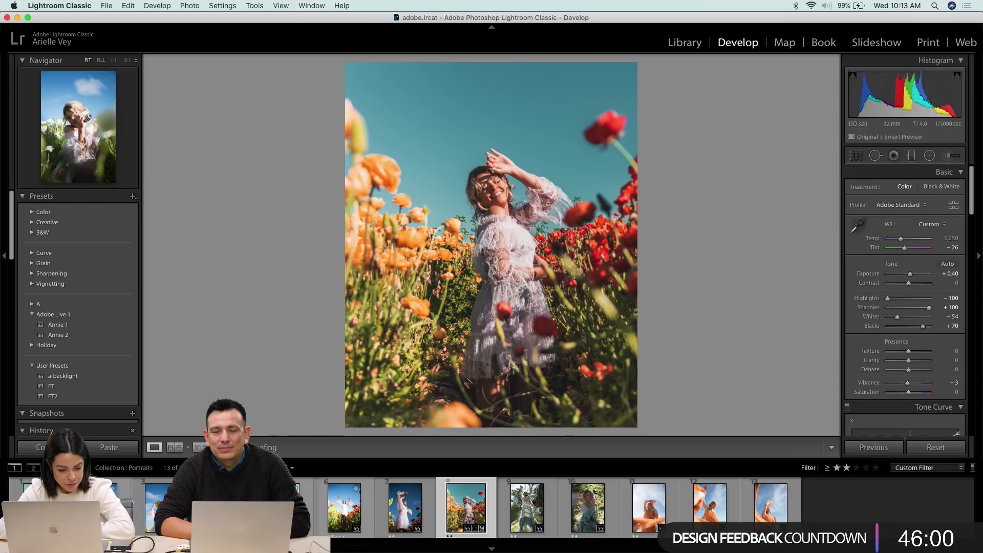
- Open the photo of the woman holding a camera among white flowers and expand the Holiday preset group to preview its presets
left_click(100, 507)
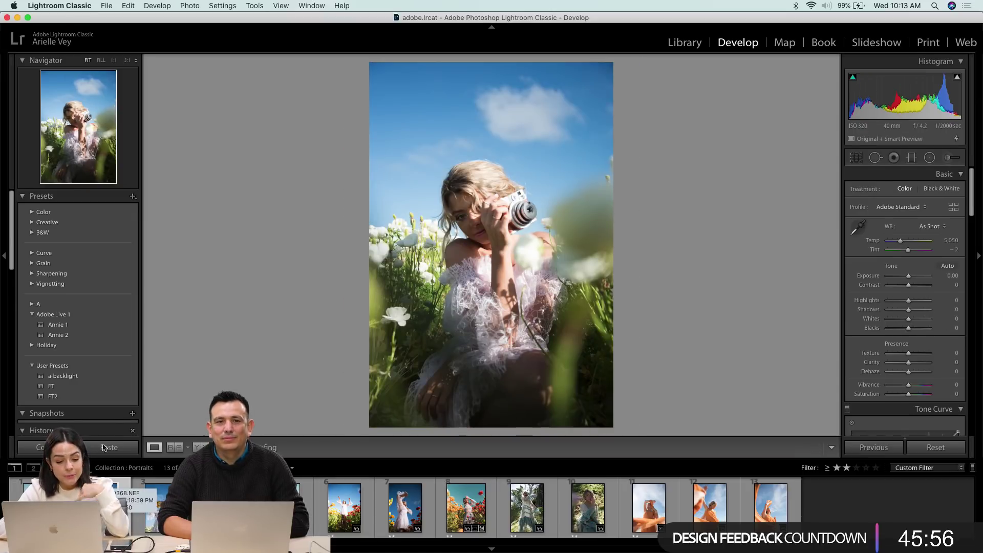
scroll(67, 338, "down", 2)
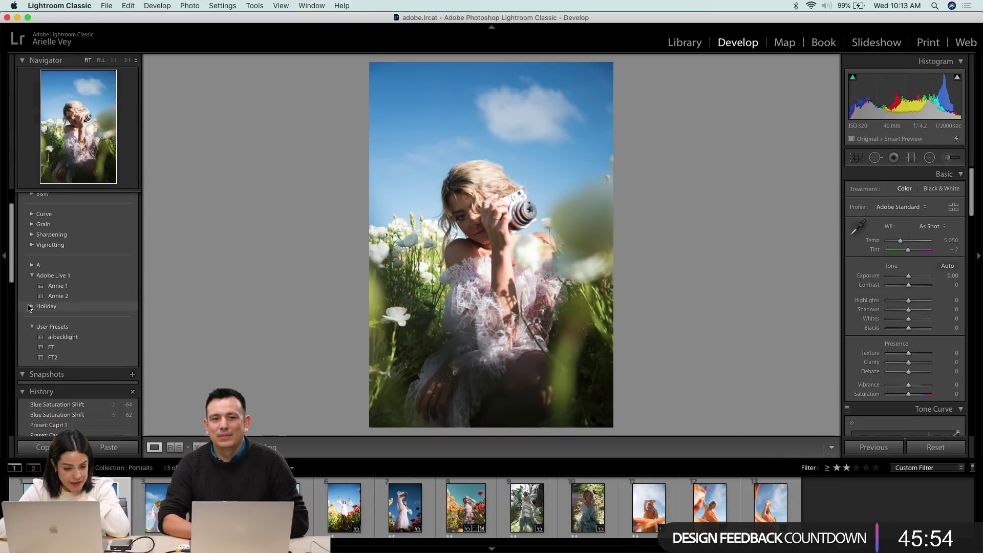
left_click(47, 307)
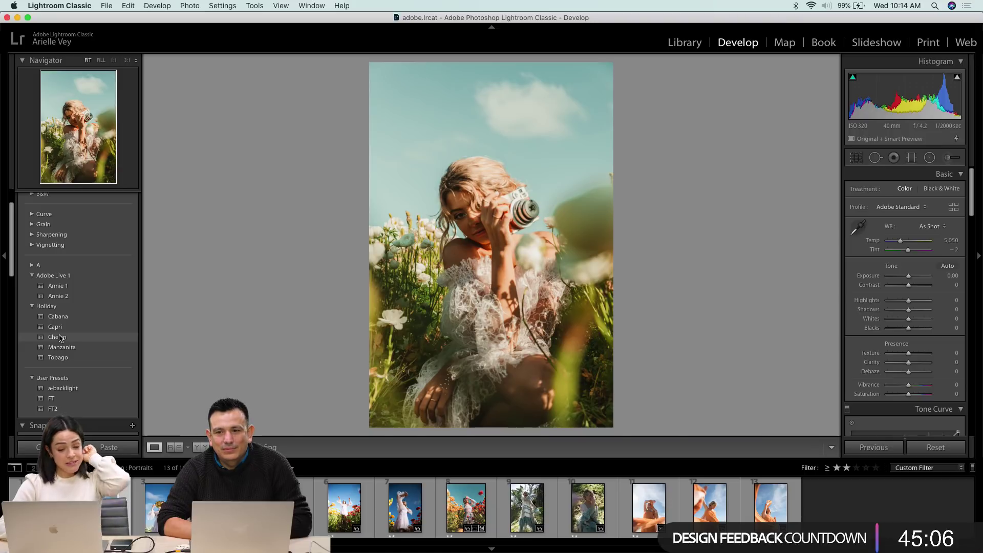
- Apply the Chelan preset to the camera portrait and set Exposure to −0.60, Highlights and Whites to −100, Shadows and Blacks to +100
left_click(58, 337)
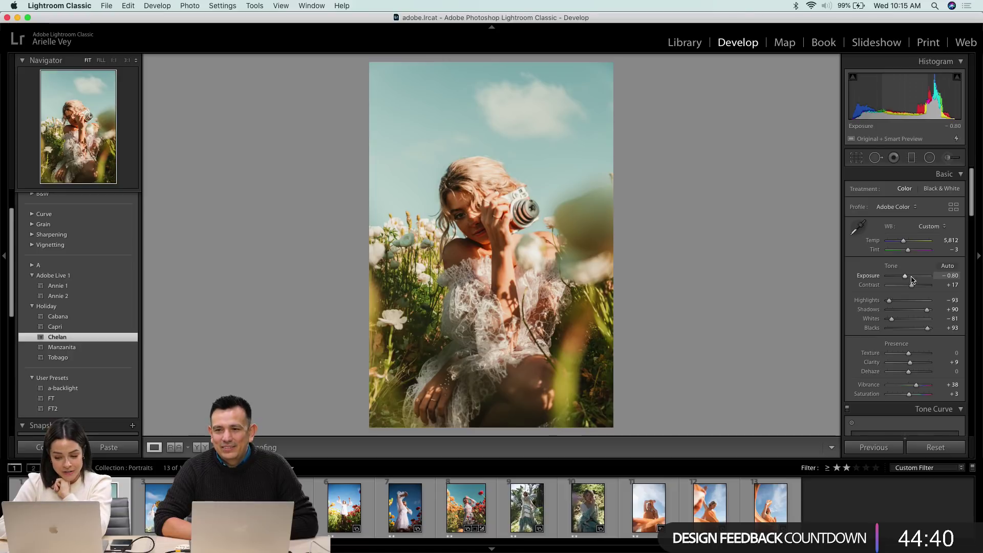
left_click_drag(910, 277, 906, 276)
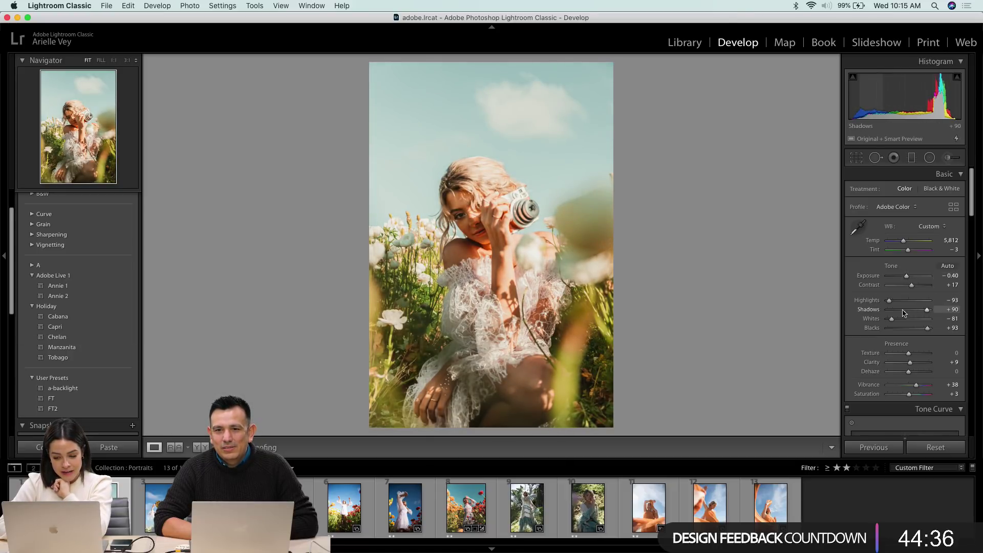
left_click_drag(889, 301, 876, 307)
left_click_drag(891, 319, 877, 322)
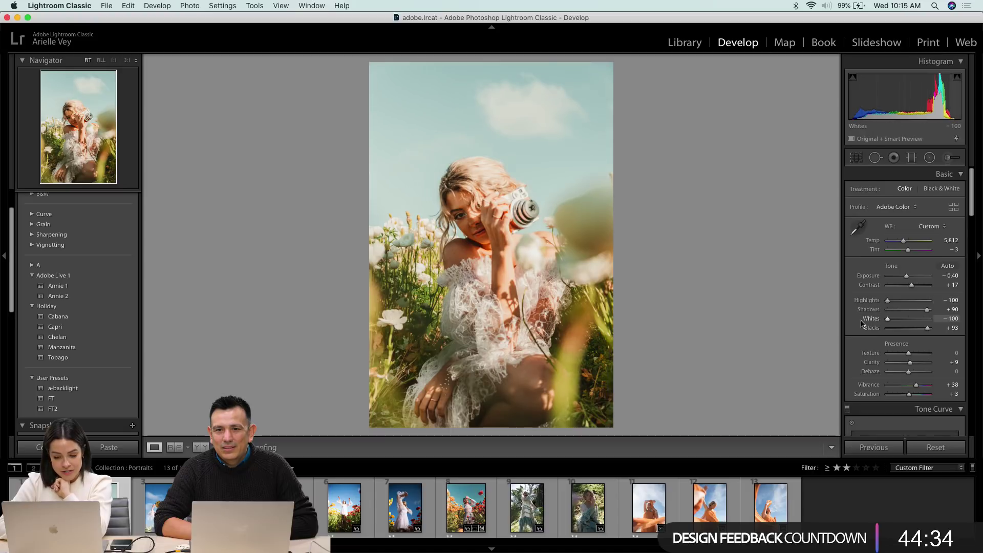
left_click_drag(908, 277, 906, 277)
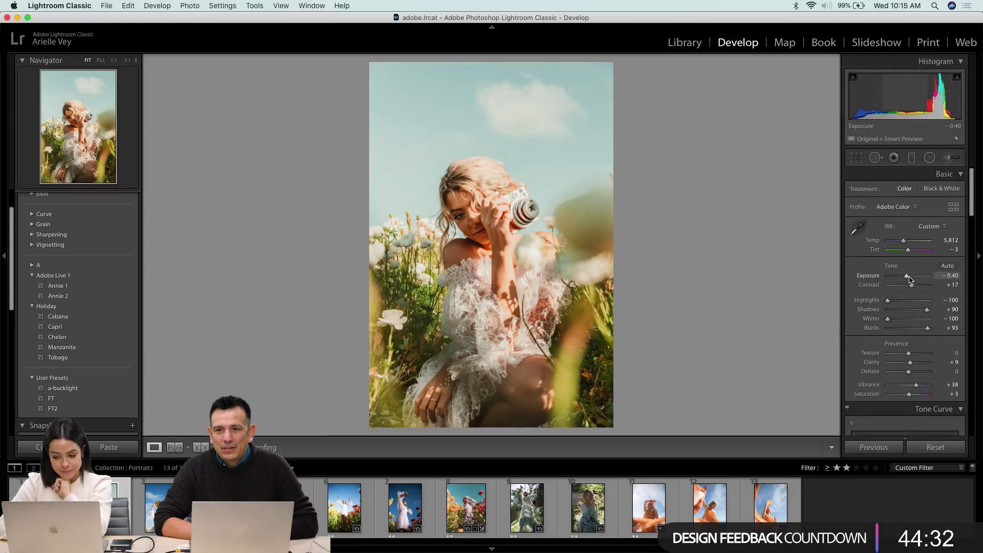
left_click_drag(927, 309, 938, 327)
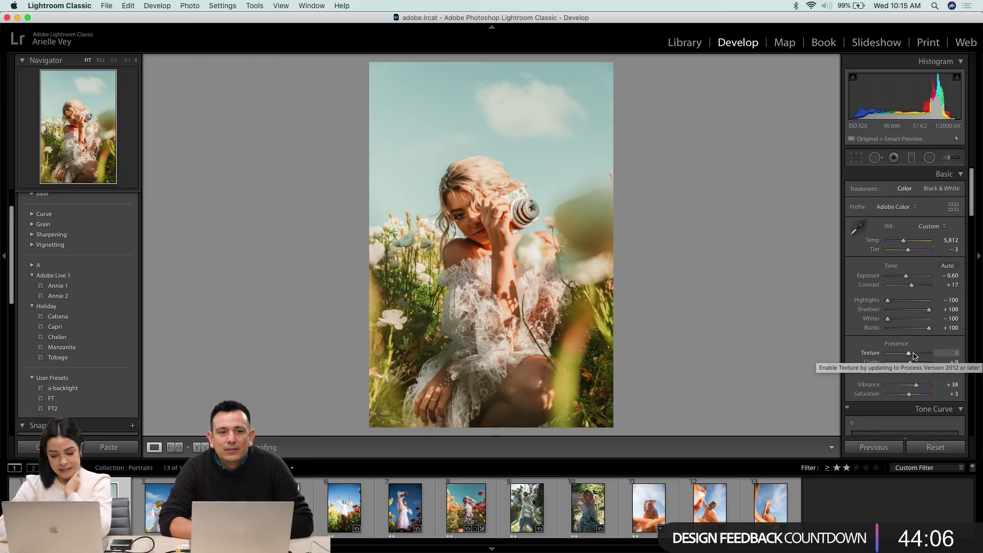
- Review the camera portrait's tone curve and colour settings, and inspect the woman's face and hair up close
scroll(915, 355, "down", 5)
scroll(914, 353, "down", 8)
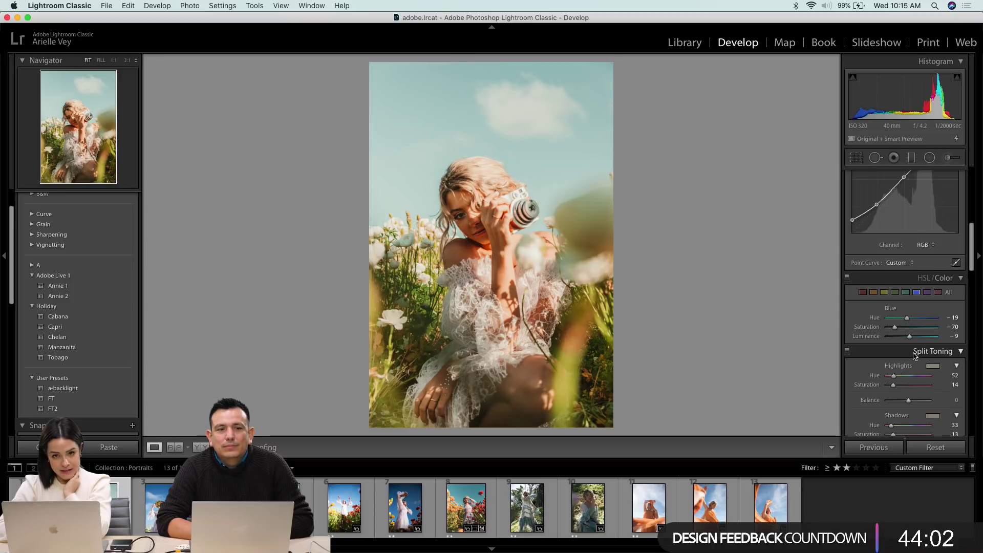
scroll(915, 356, "up", 2)
left_click(472, 193)
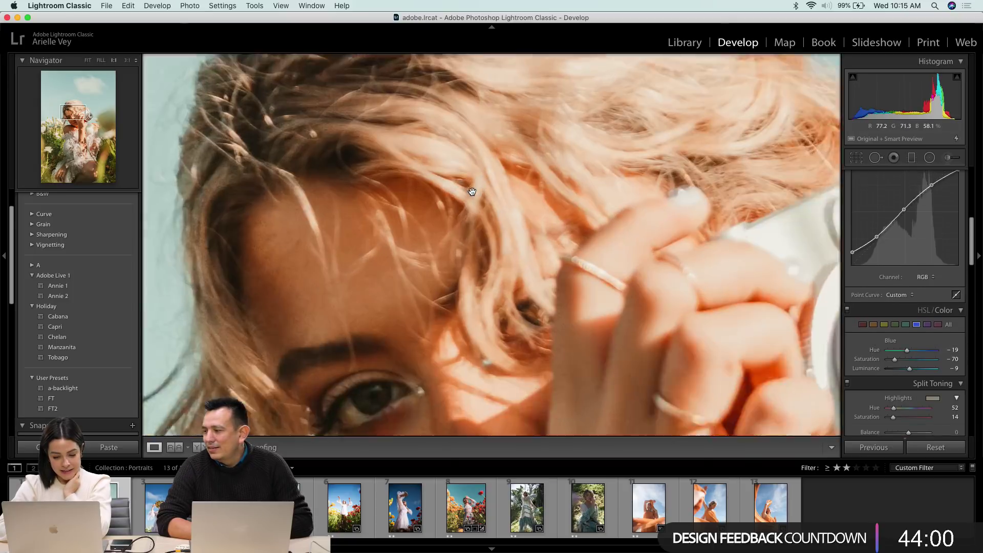
left_click_drag(487, 270, 411, 152)
left_click(412, 153)
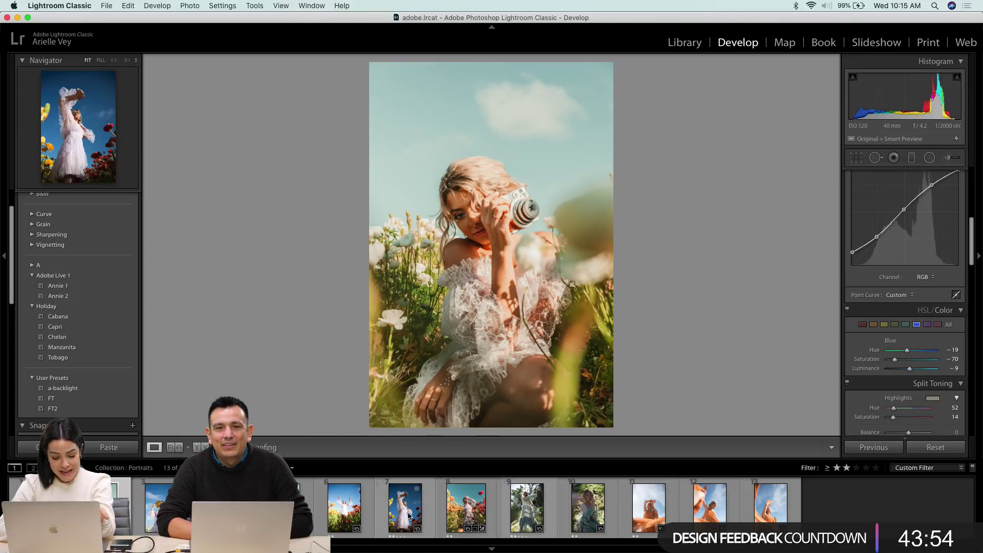
- Apply the Chelan preset to the standing green-dress photo and set its Exposure to −0.35 and Contrast to +53
left_click(525, 509)
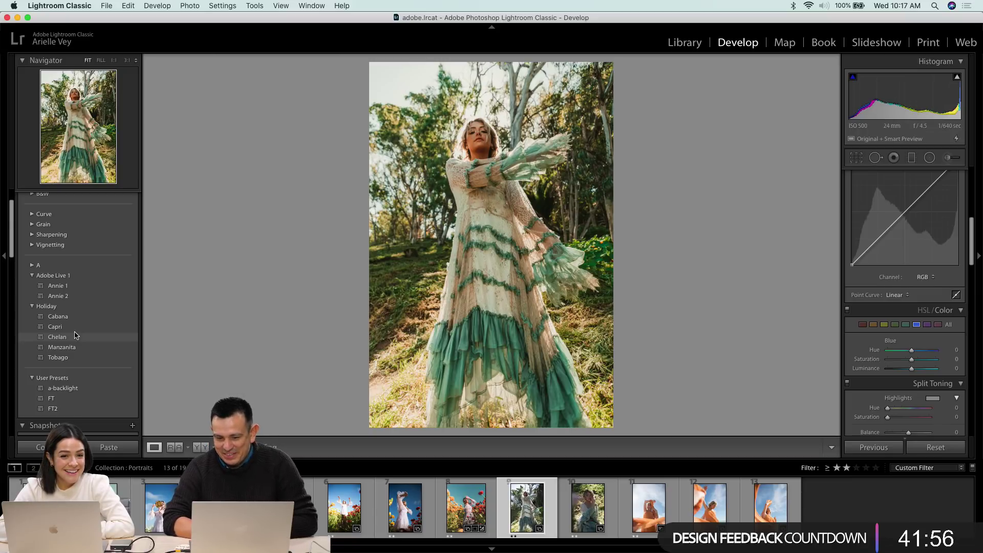
left_click(58, 337)
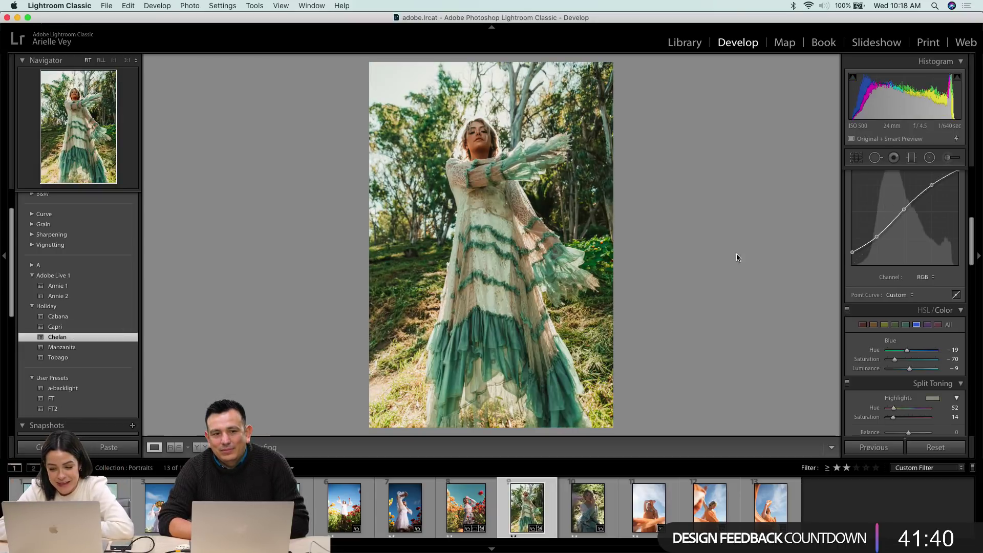
scroll(917, 276, "up", 8)
left_click_drag(911, 276, 920, 288)
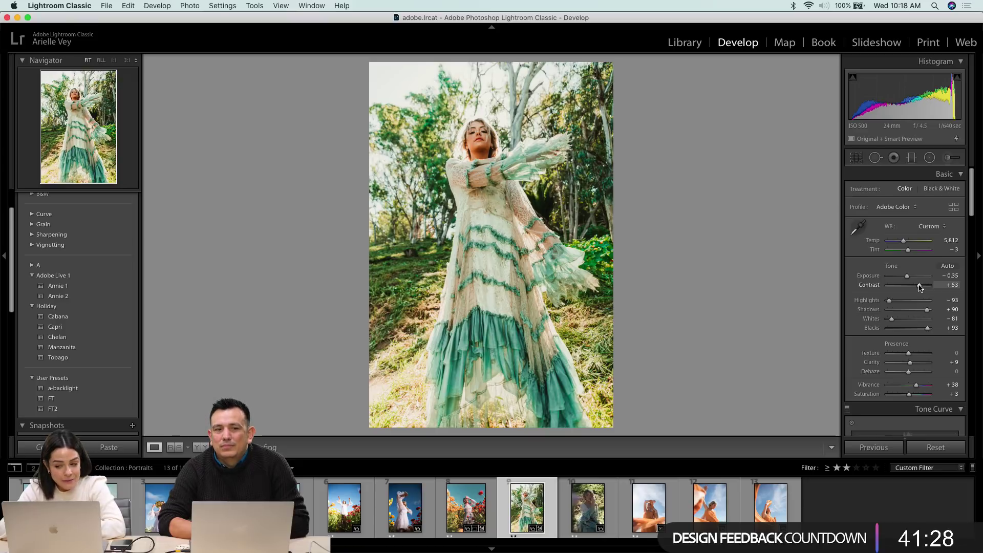
- Straighten the standing green-dress photo to an angle of about 1.60 and crop it in from the upper-right corner
left_click(857, 159)
left_click_drag(671, 207, 670, 213)
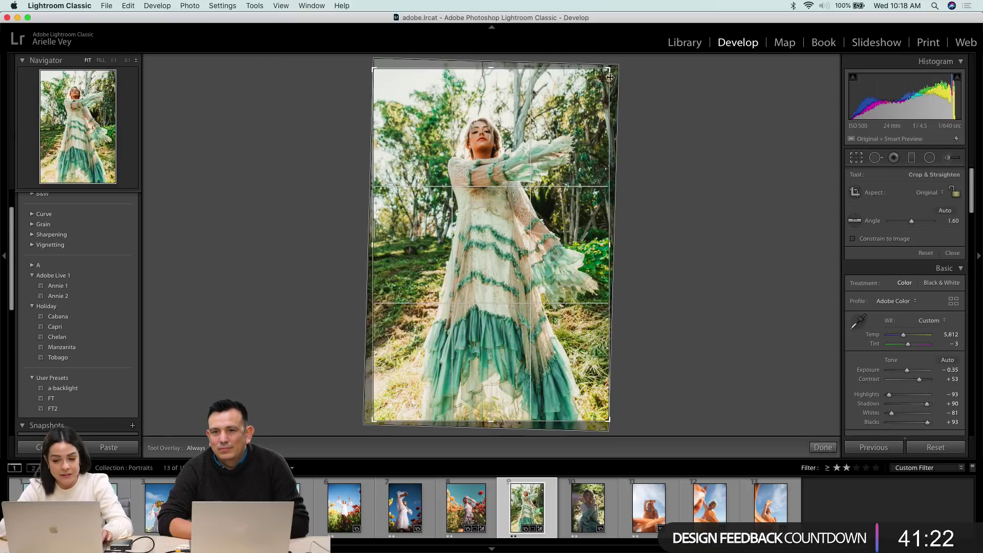
left_click_drag(609, 68, 603, 78)
key("Return")
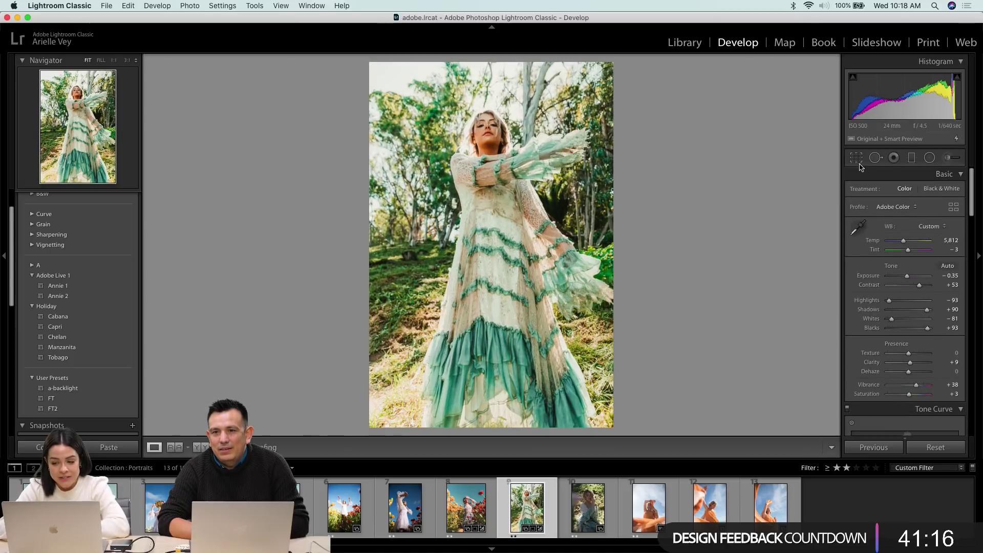
- Refine the green-dress crop at an angle of 1.87, shifting the photo within the frame and extending the crop's lower-left corner
left_click(858, 160)
left_click_drag(613, 82, 607, 78)
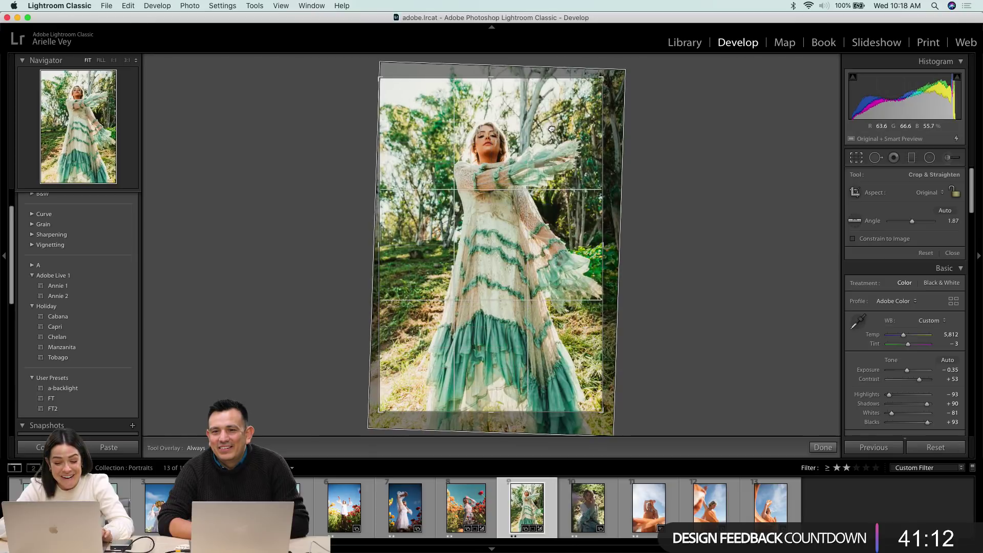
left_click_drag(552, 126, 548, 124)
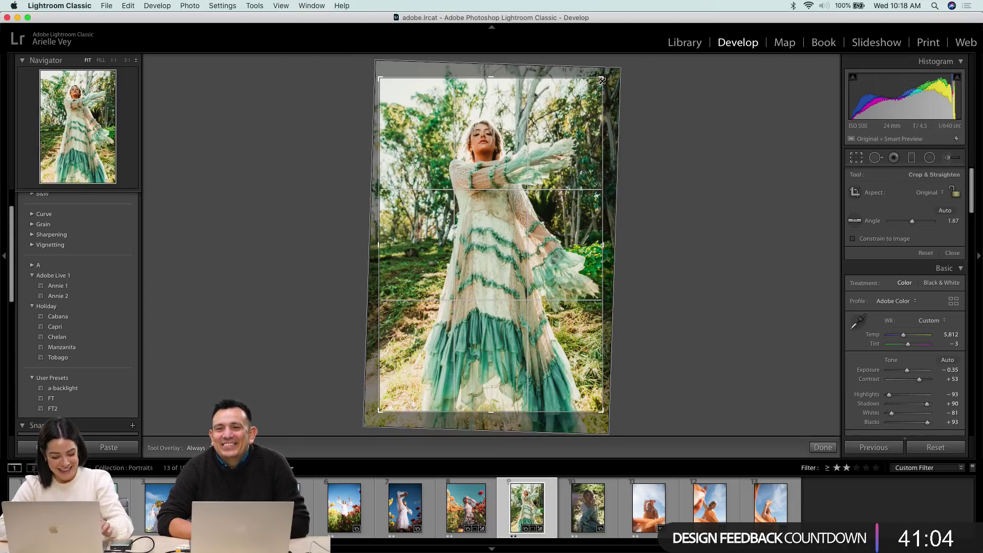
key("shift")
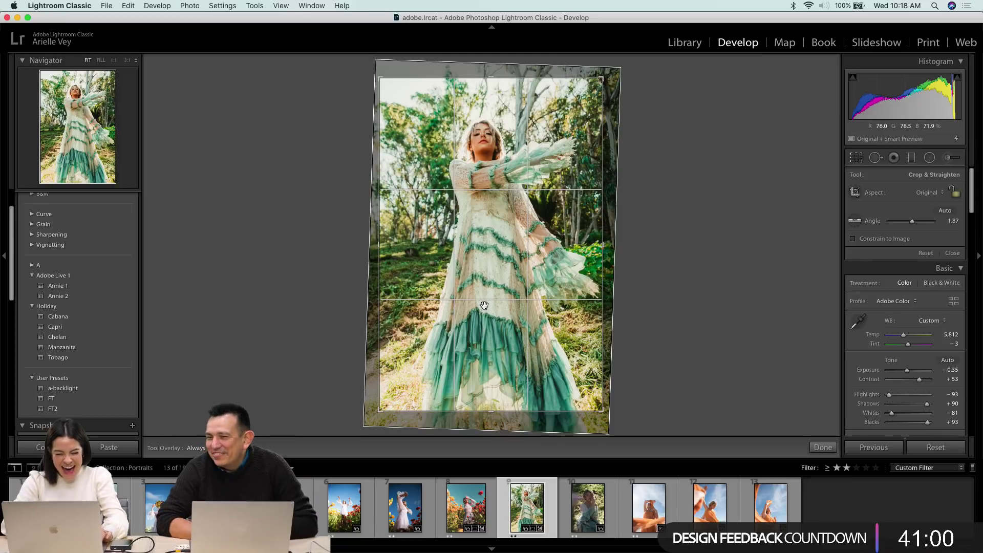
key("shift")
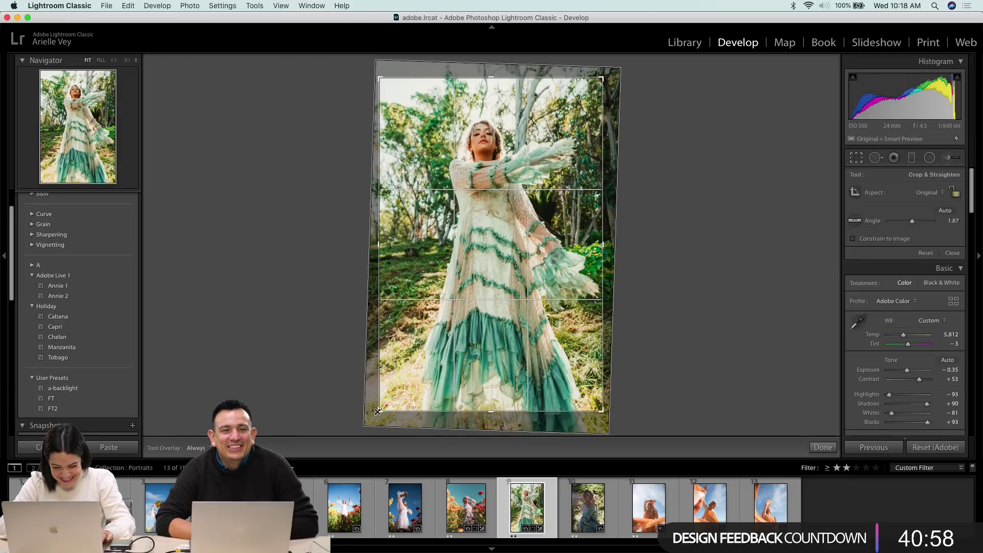
left_click_drag(378, 411, 374, 420)
key("Return")
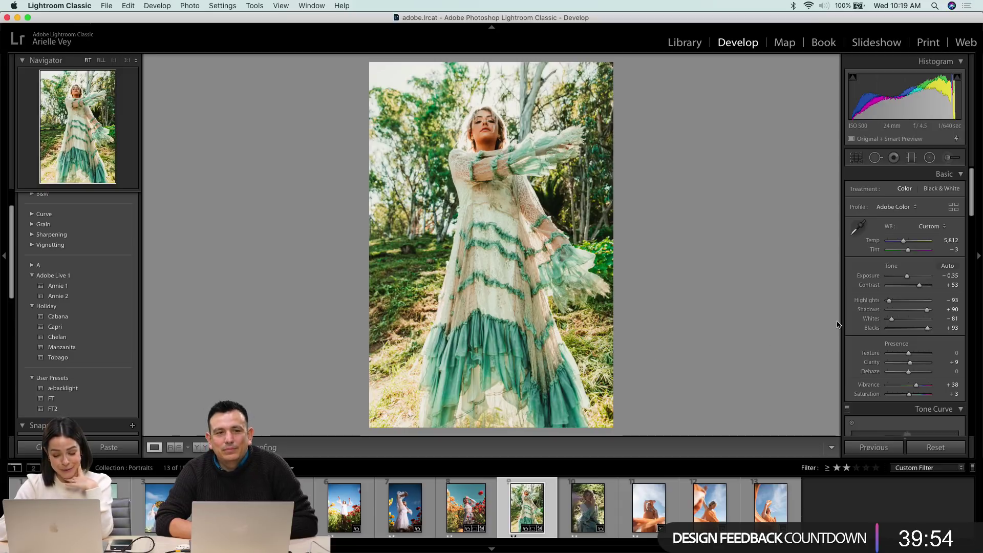
- Lower the Green Primary calibration saturation to about −24 and raise Exposure to −0.15 on the standing green-dress photo
scroll(882, 329, "down", 5)
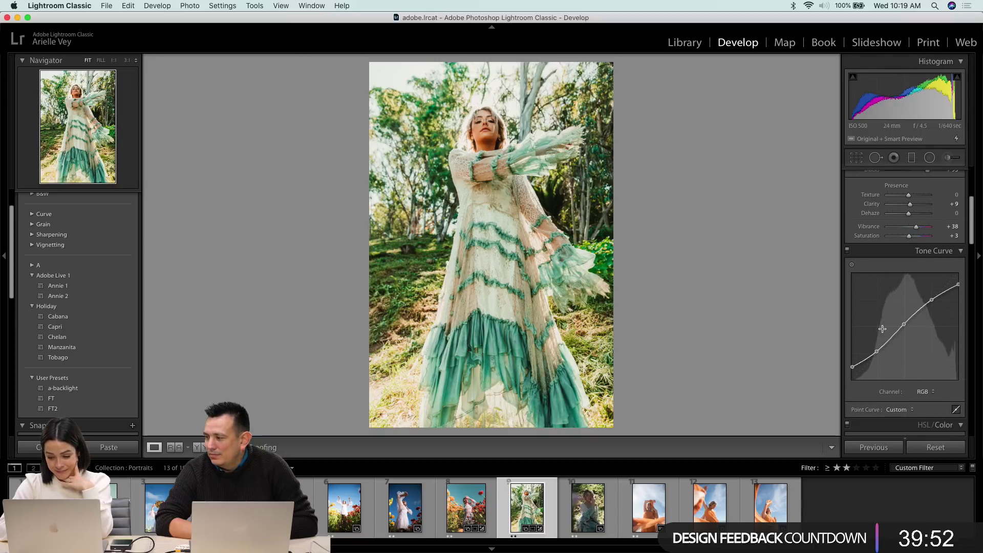
scroll(882, 329, "down", 5)
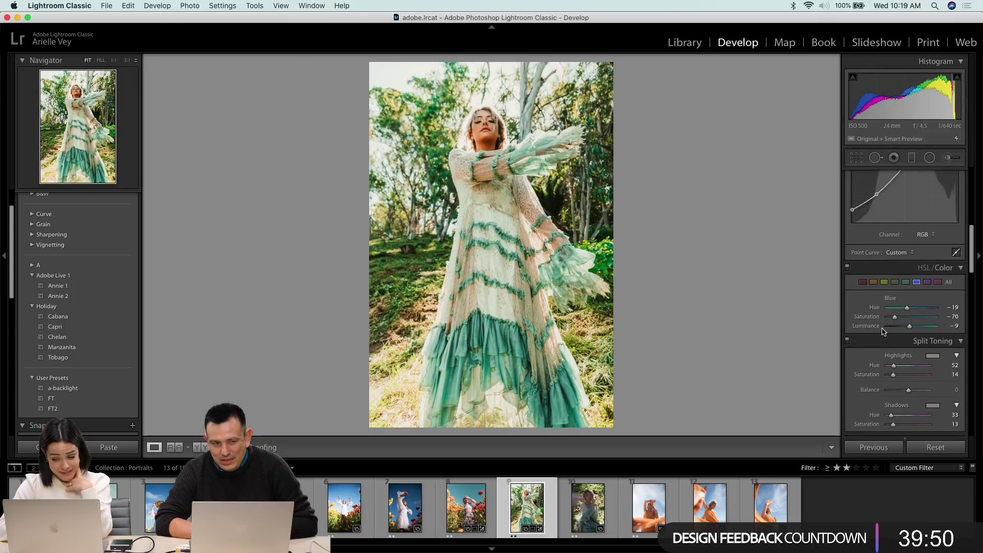
scroll(882, 330, "down", 5)
scroll(882, 332, "down", 10)
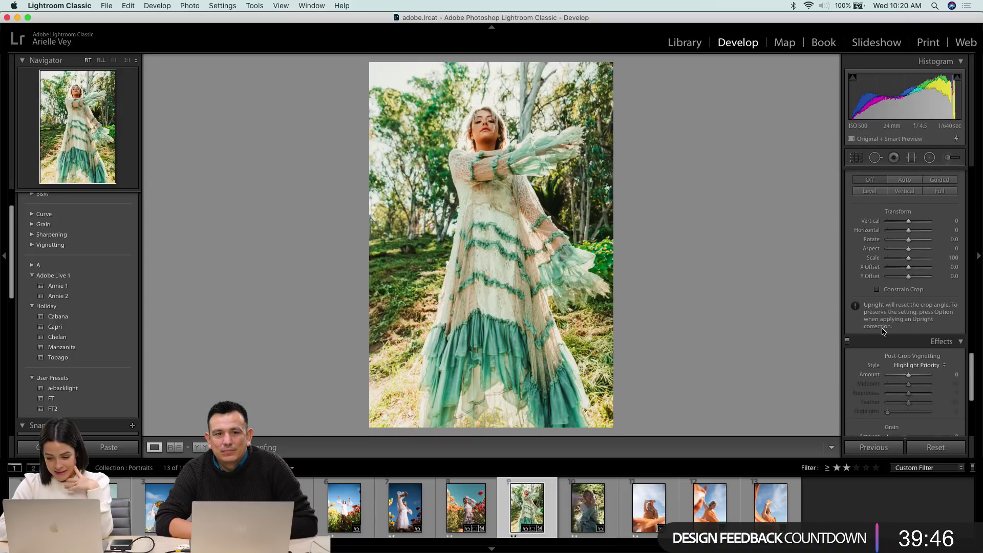
scroll(882, 331, "down", 5)
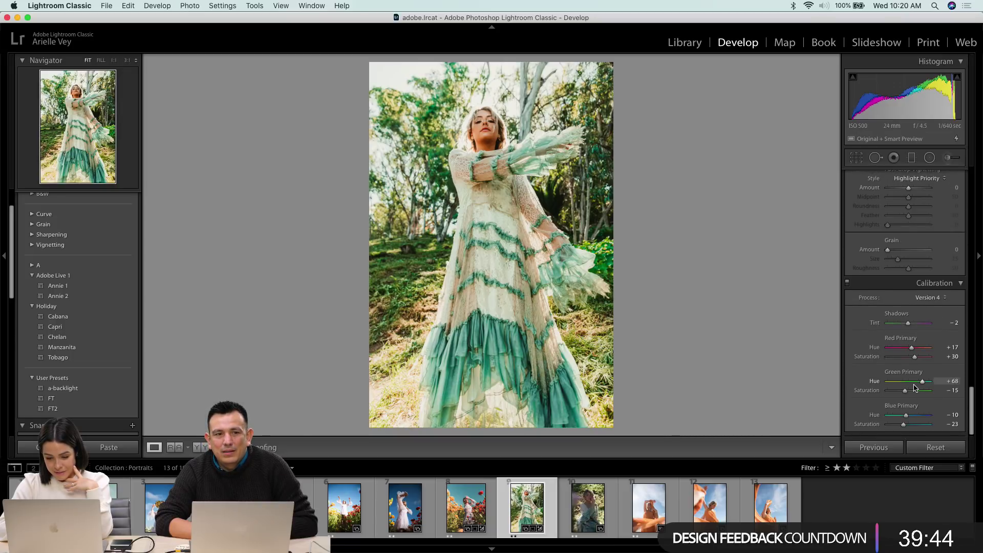
left_click_drag(905, 391, 900, 393)
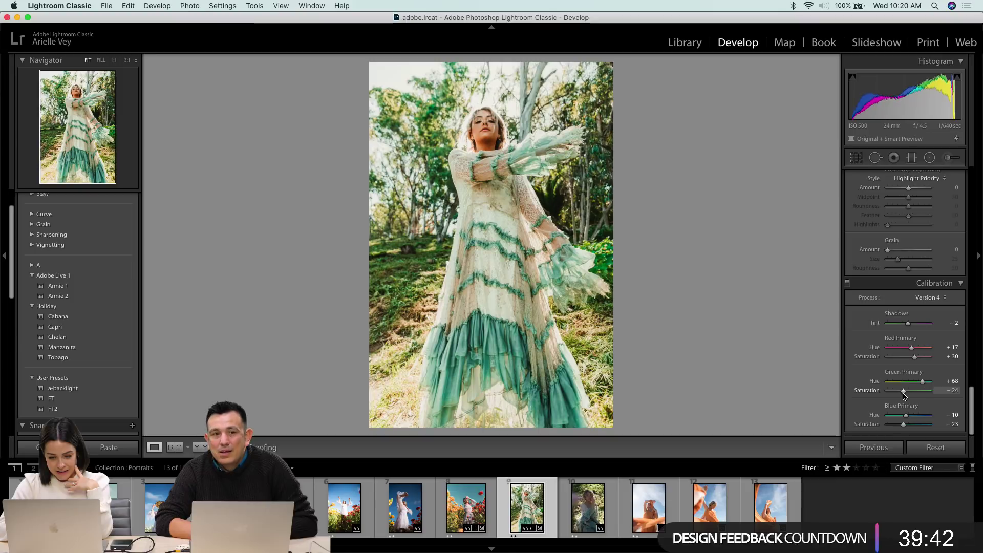
scroll(902, 395, "up", 15)
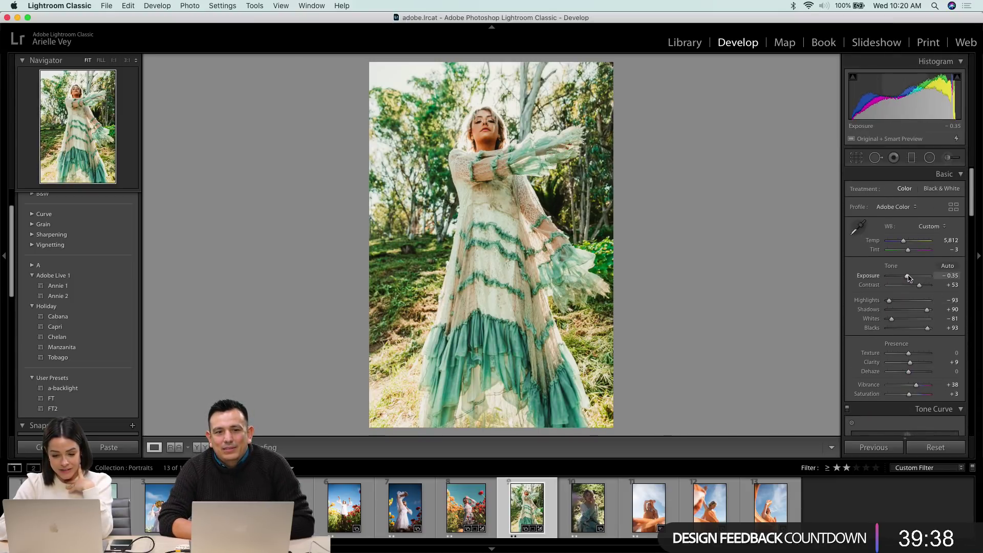
left_click_drag(908, 277, 909, 278)
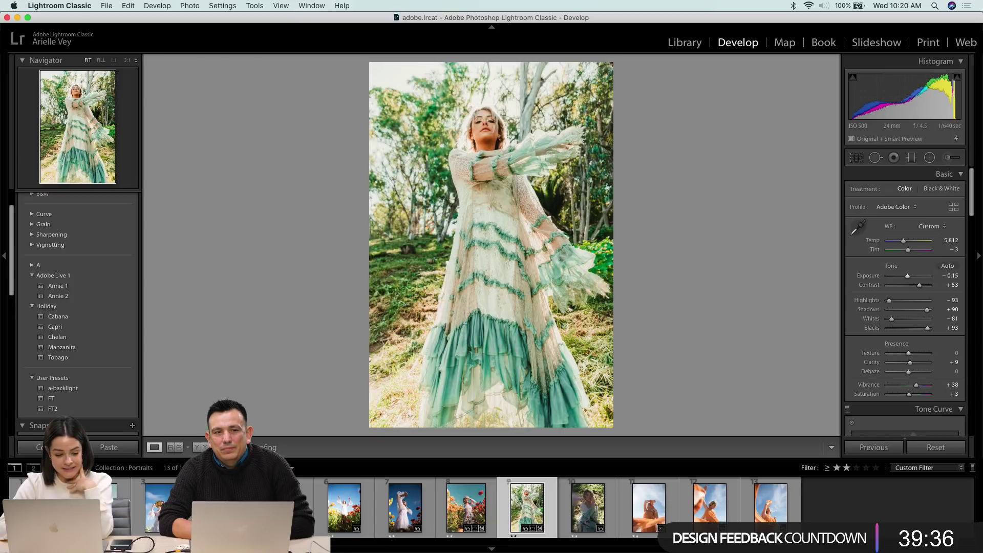
- View the first white-flower portrait for comparison and return to the standing green-dress photo
left_click(39, 507)
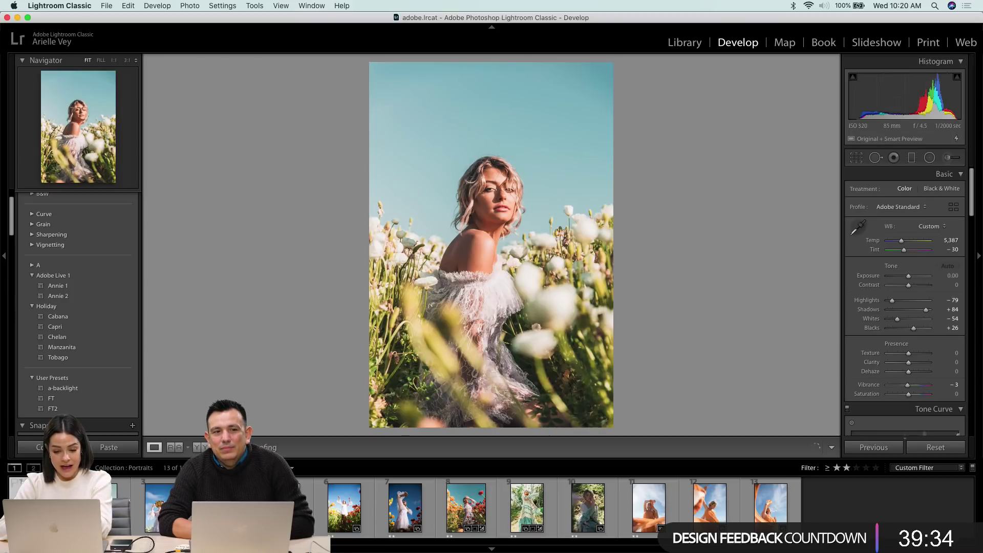
left_click(527, 509)
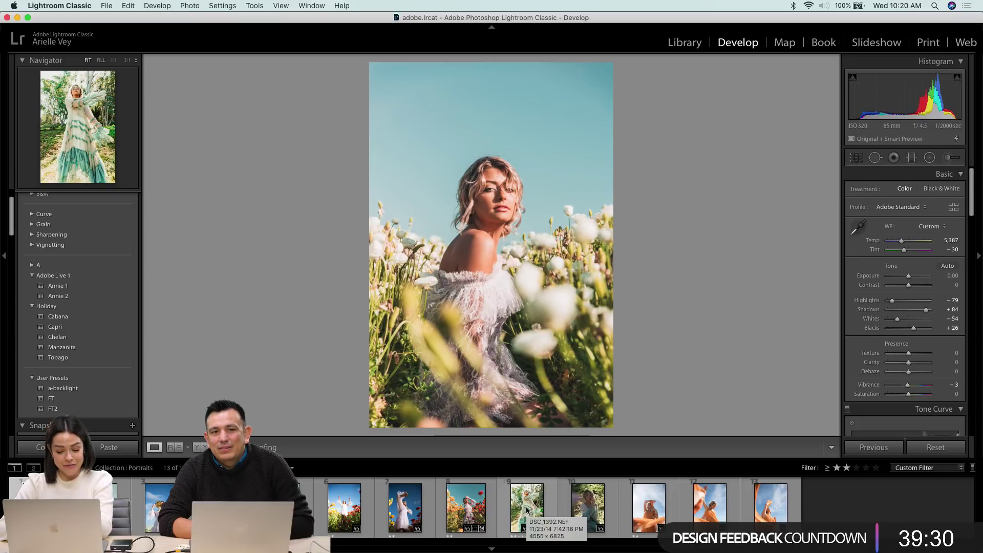
left_click(527, 510)
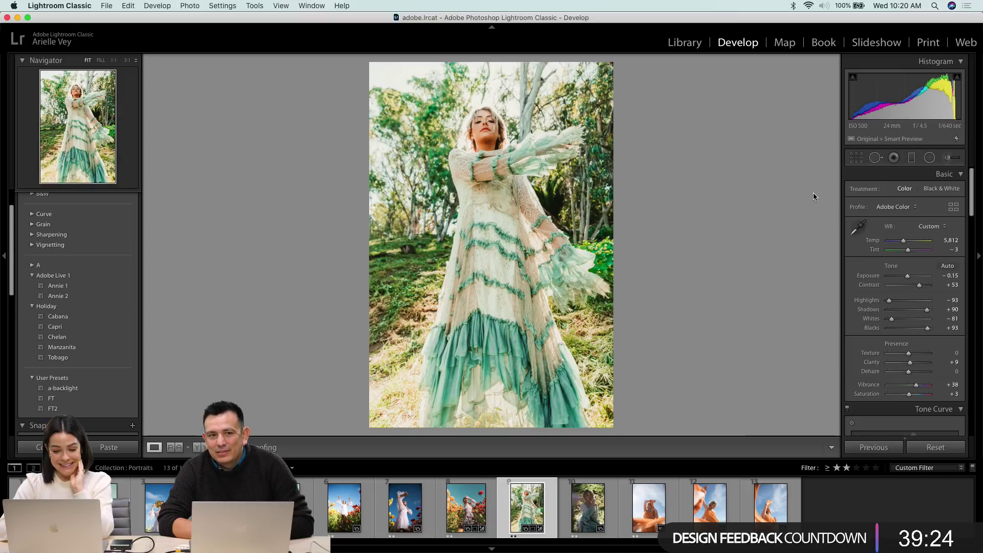
left_click(859, 158)
left_click(859, 158)
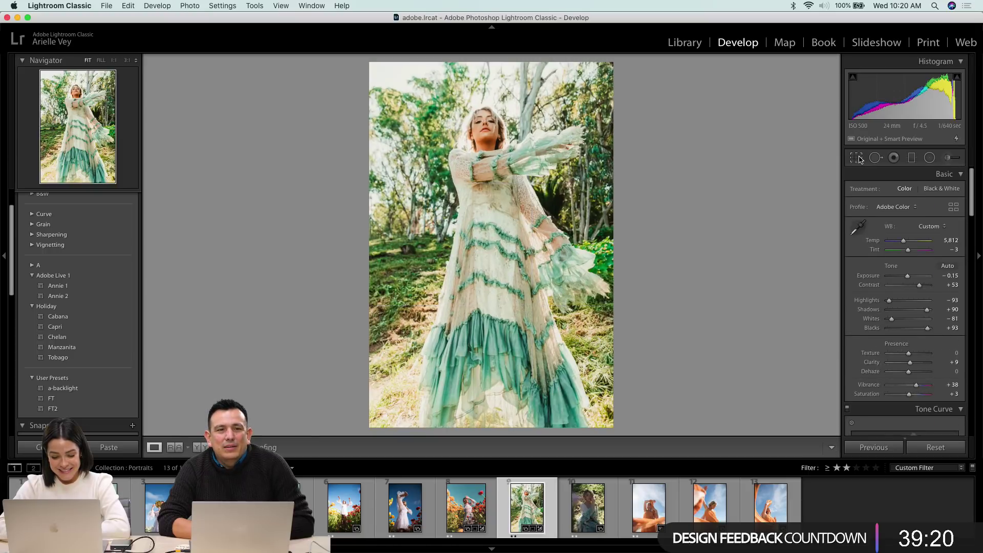
- Save the green-dress photo's settings as a new develop preset named Annie Chelan in the Adobe Live 1 group
scroll(128, 231, "up", 3)
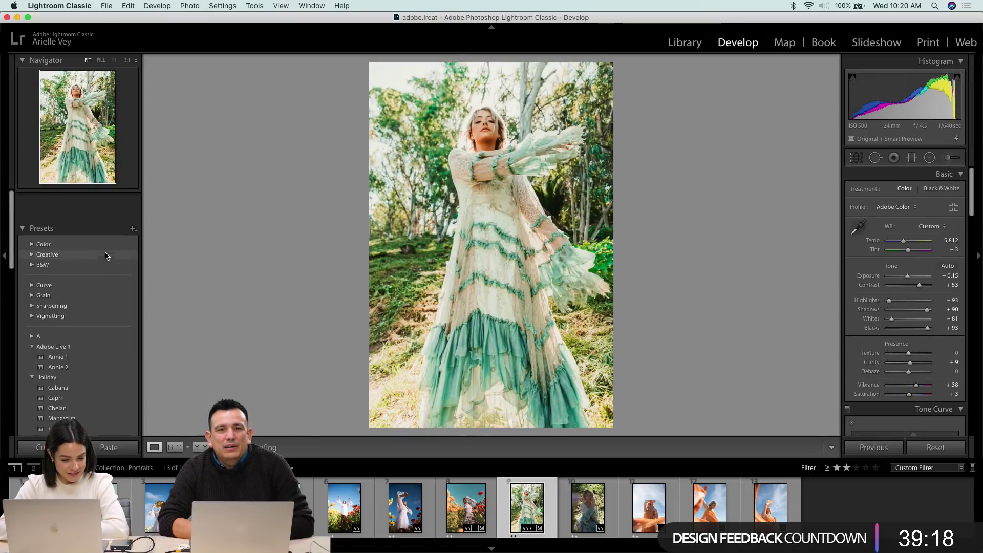
left_click(133, 196)
left_click(136, 208)
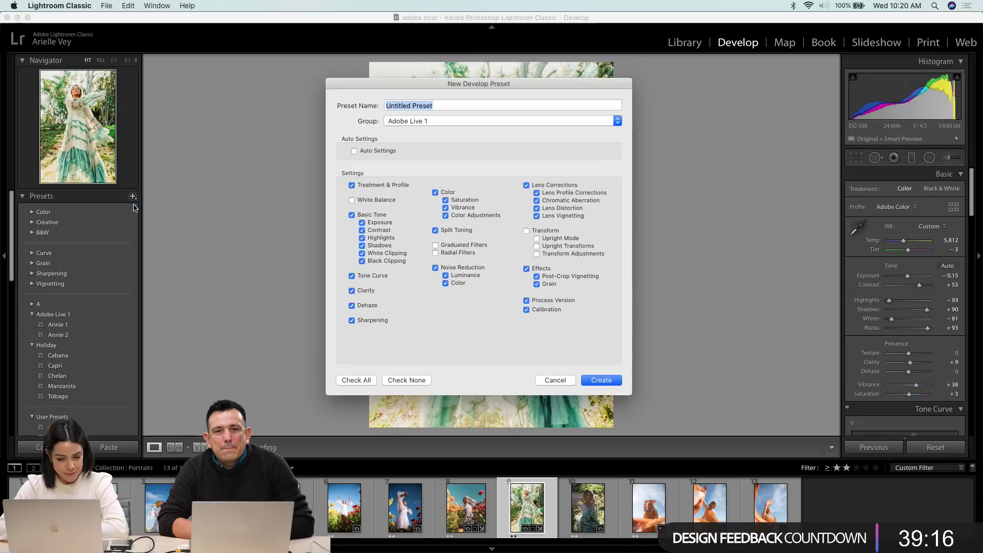
type("Annie Chelan")
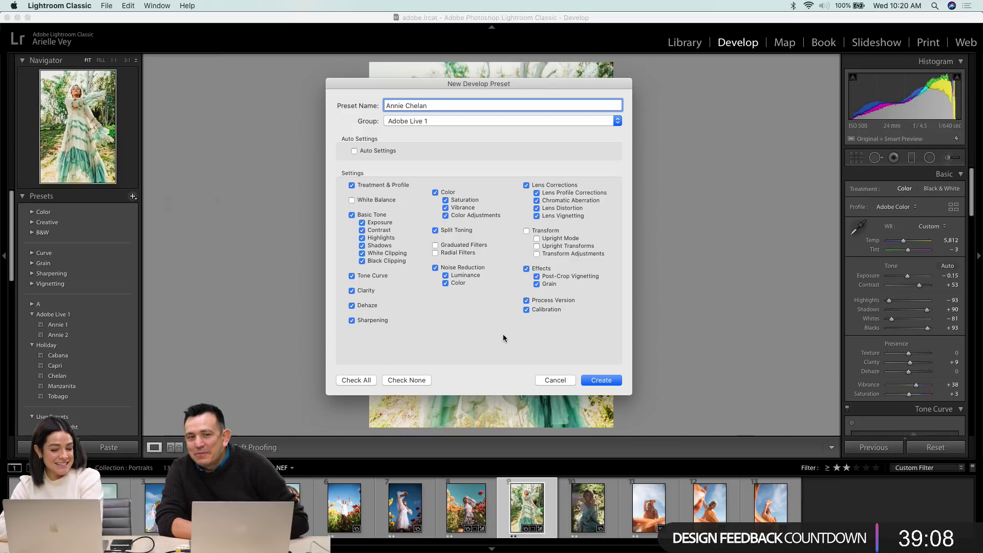
left_click(596, 381)
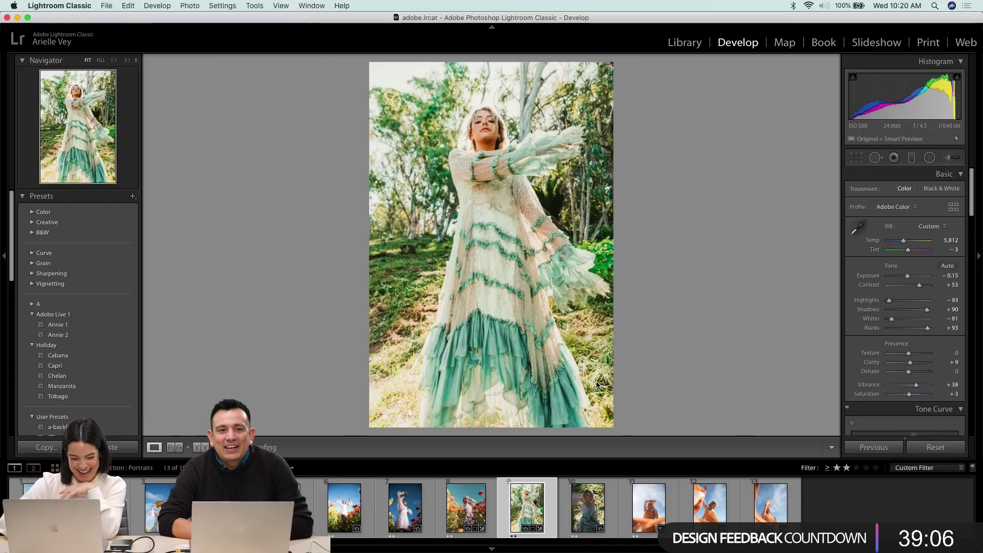
- Open the seated green-dress portrait and apply the Chelan preset from the Holiday group
left_click(600, 504)
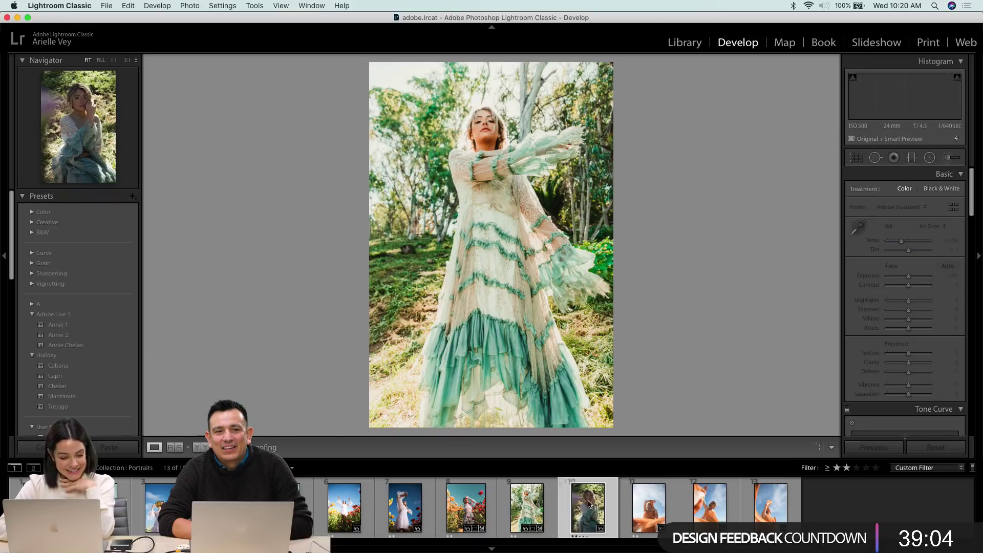
left_click(57, 386)
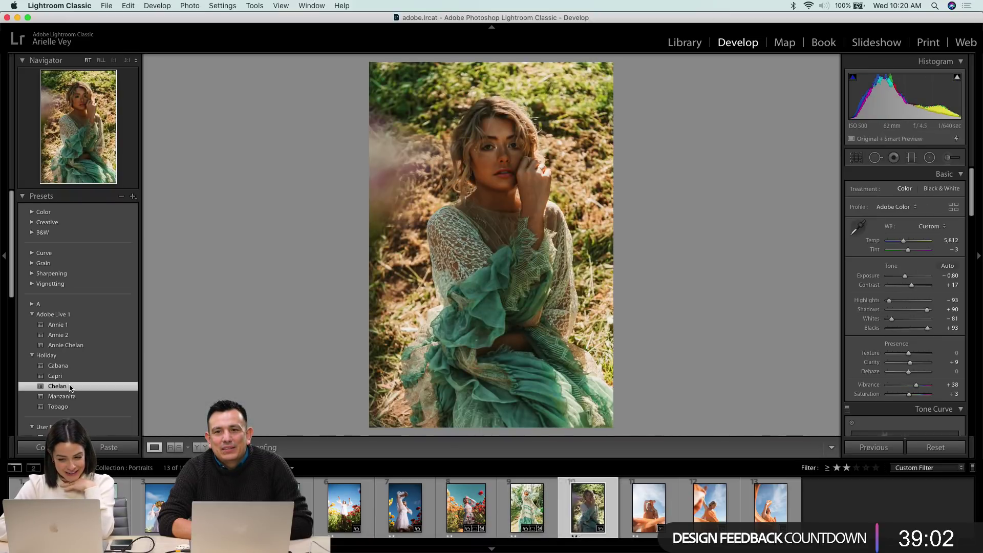
- Raise Exposure to +0.35 and Contrast to +52 on the seated green-dress portrait
mouse_move(905, 275)
left_mouse_down()
mouse_move(920, 288)
mouse_move(910, 277)
left_mouse_up()
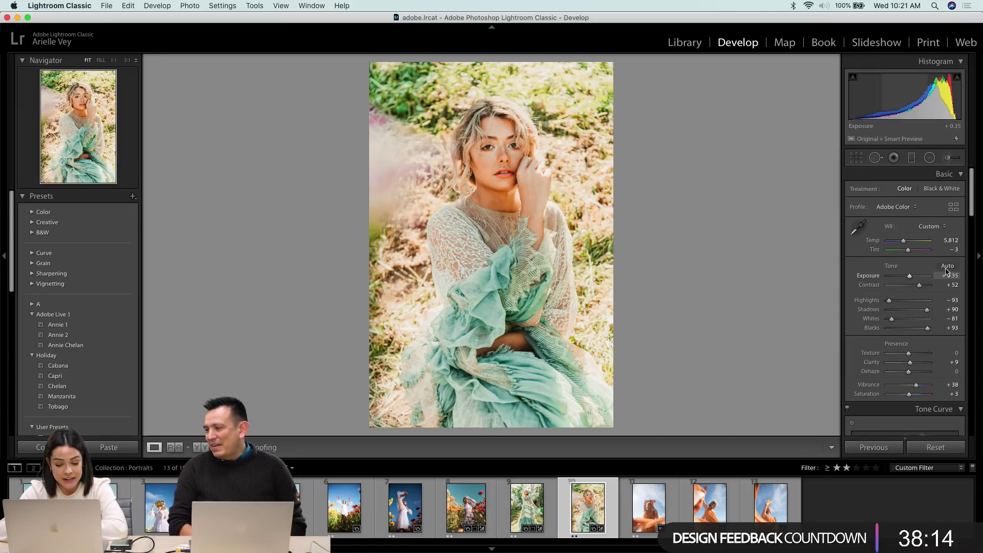
- Apply the Tobago preset from the Holiday group to the first orange-dress portrait and raise its Exposure to −0.40
left_click(660, 511)
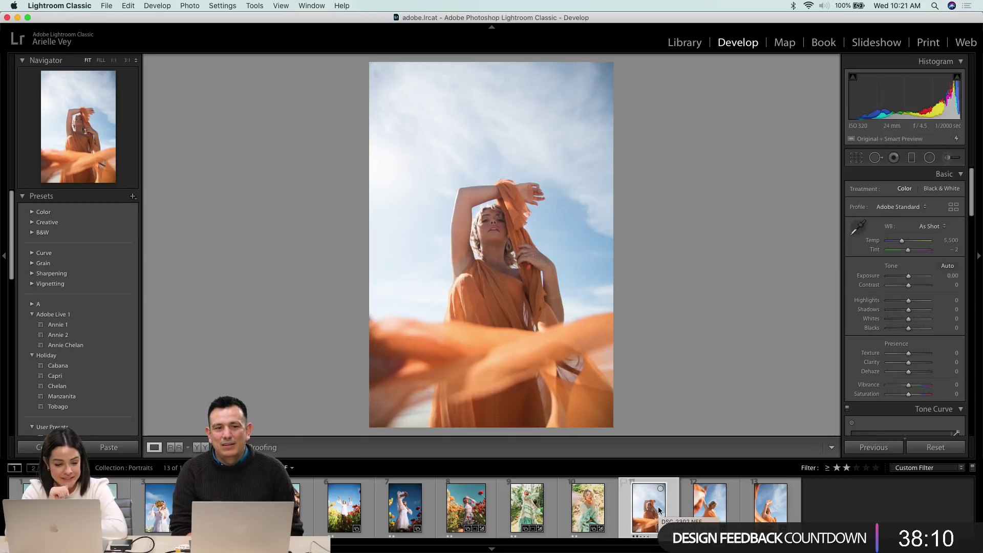
left_click(66, 325)
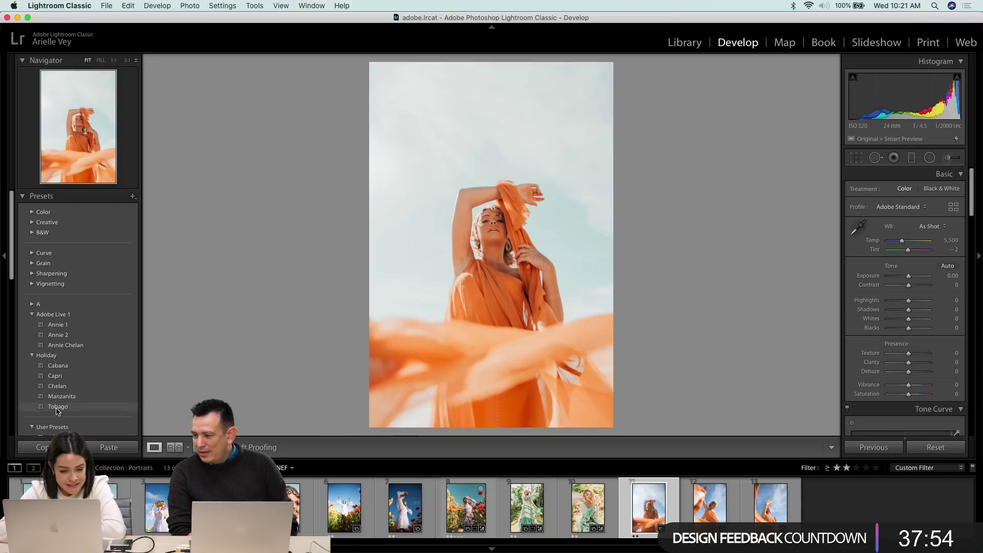
left_click(56, 408)
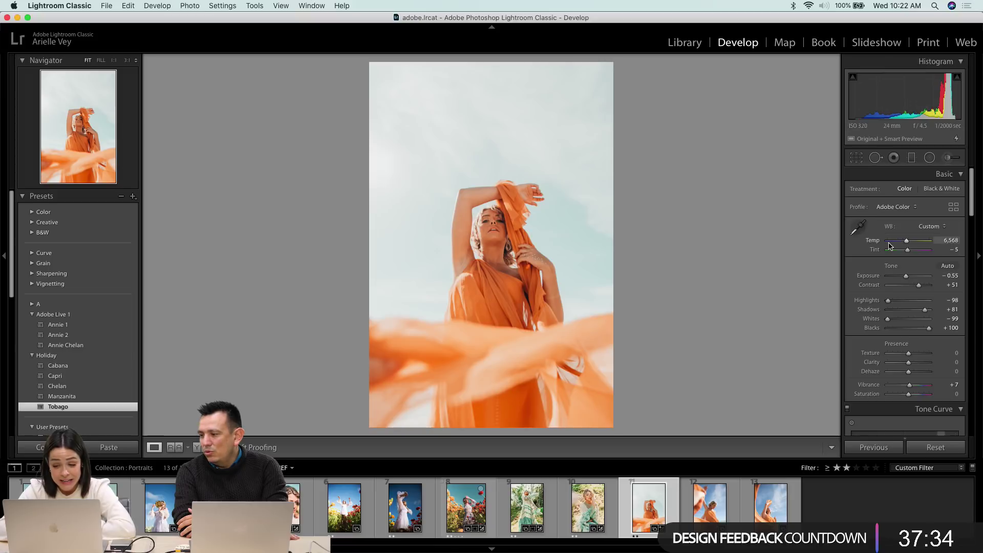
left_click_drag(906, 278, 907, 278)
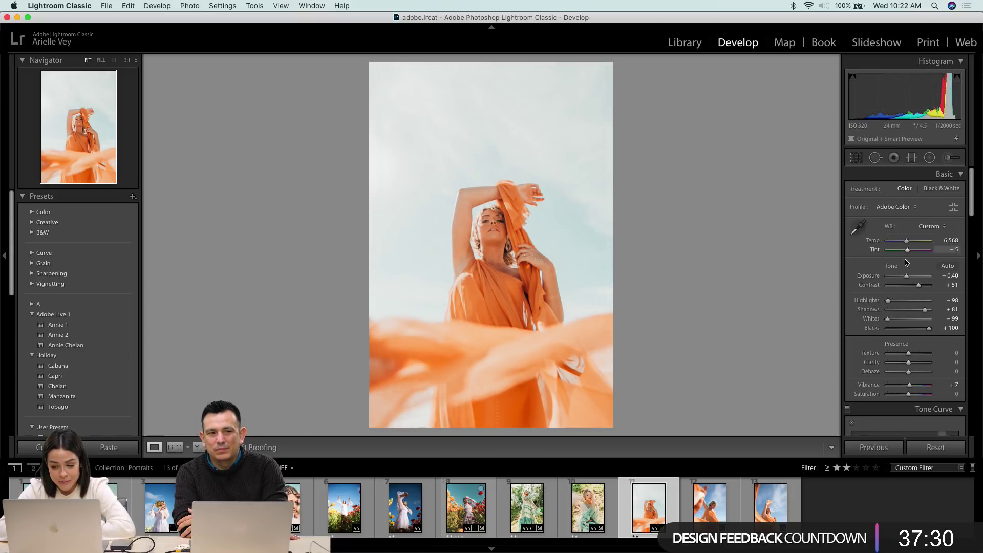
- Set the Blue colour range's Luminance to −57 and Saturation to −50 to deepen the sky of the orange-dress portrait
scroll(888, 362, "down", 10)
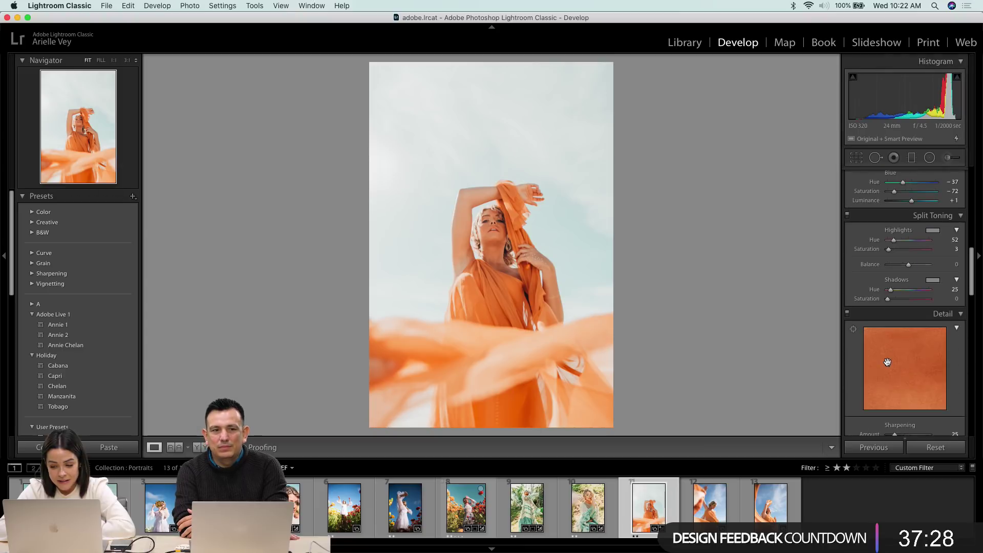
scroll(888, 362, "up", 3)
left_click(900, 271)
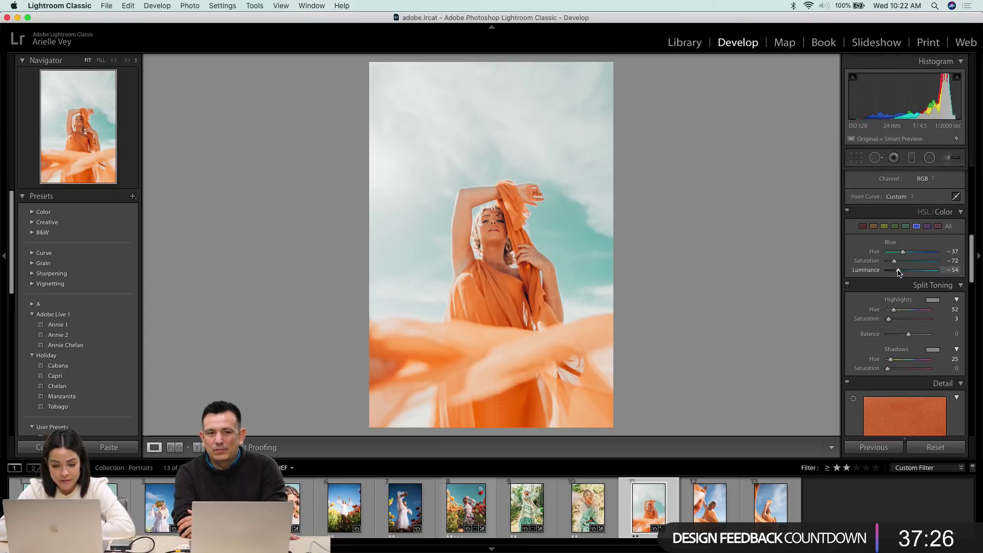
left_click_drag(897, 273, 905, 263)
left_click(908, 262)
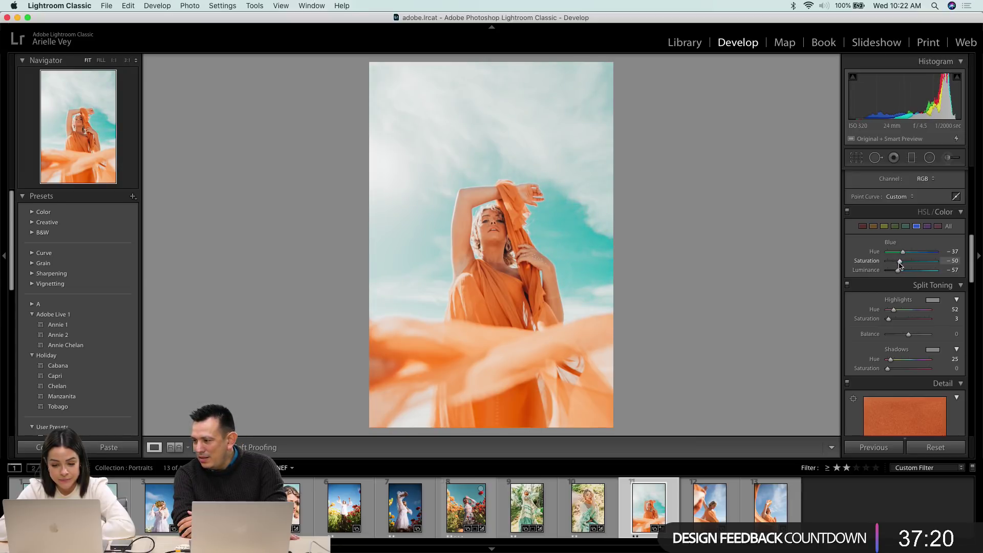
- Raise Exposure to −0.30 and Shadows to +100 on the first orange-dress portrait
scroll(901, 265, "up", 10)
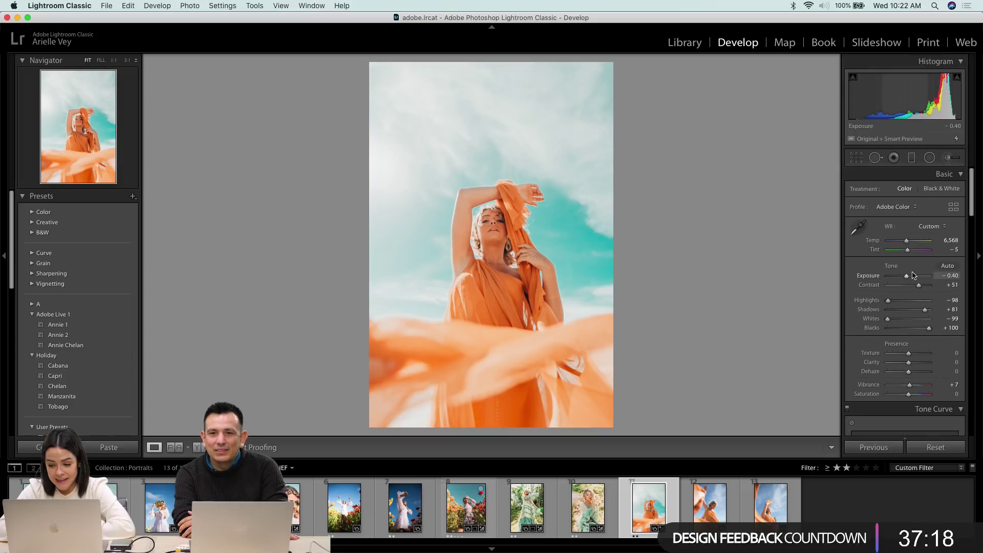
left_click_drag(907, 277, 907, 277)
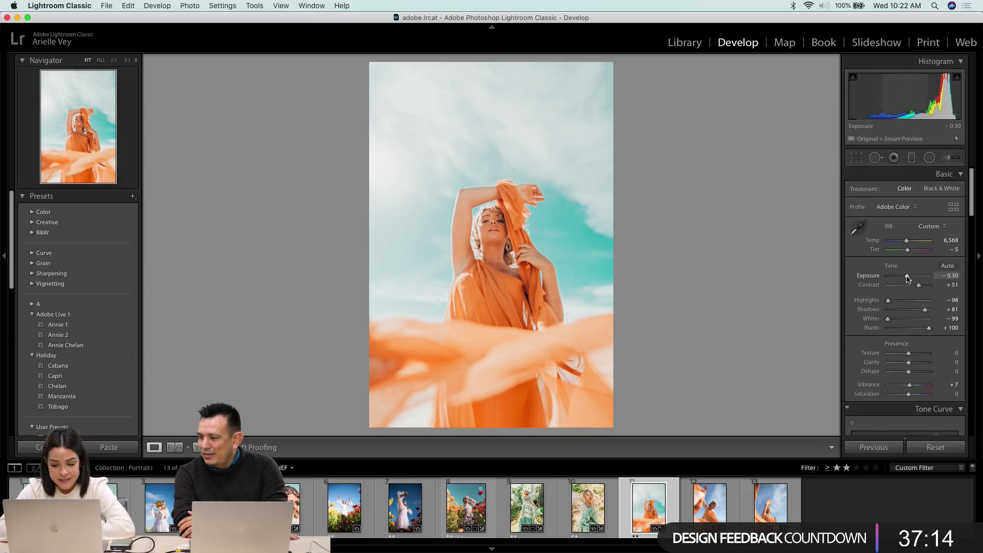
left_click_drag(926, 310, 938, 315)
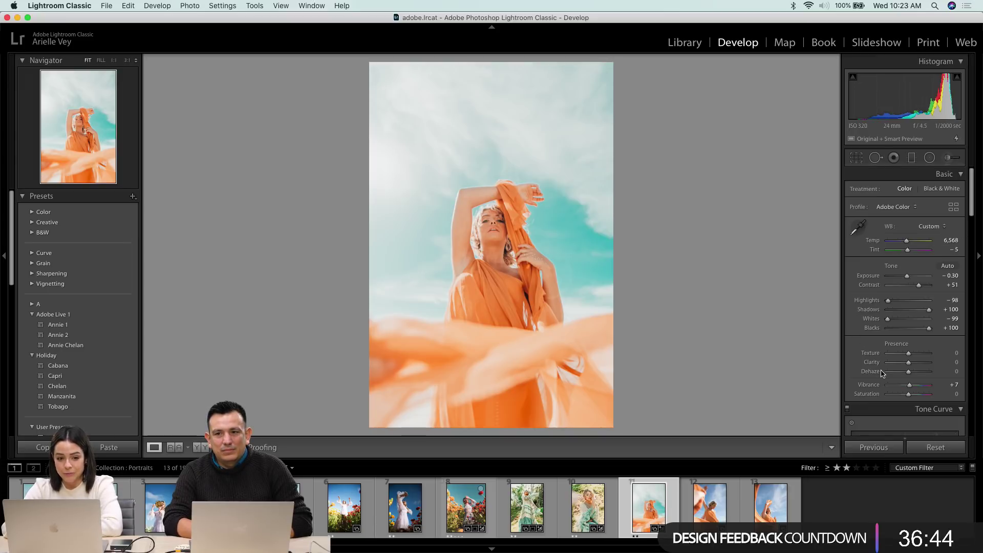
- Lower the Blue colour range's Saturation to −59 on the first orange-dress portrait
scroll(883, 384, "down", 5)
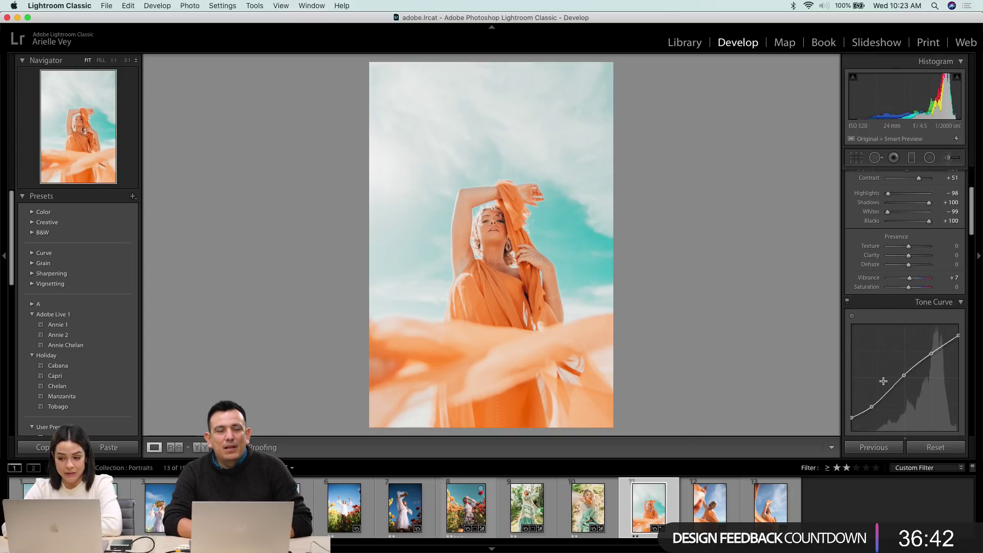
scroll(883, 384, "up", 4)
scroll(884, 384, "down", 10)
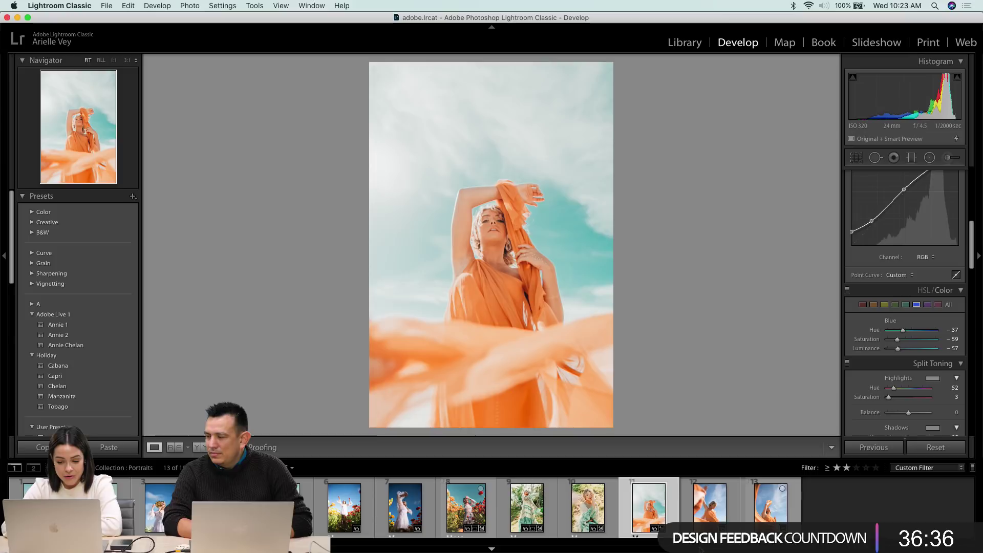
- Open the last orange-dress photo and set Exposure to −0.30, Highlights to −72 and Shadows to +20
left_click(711, 502)
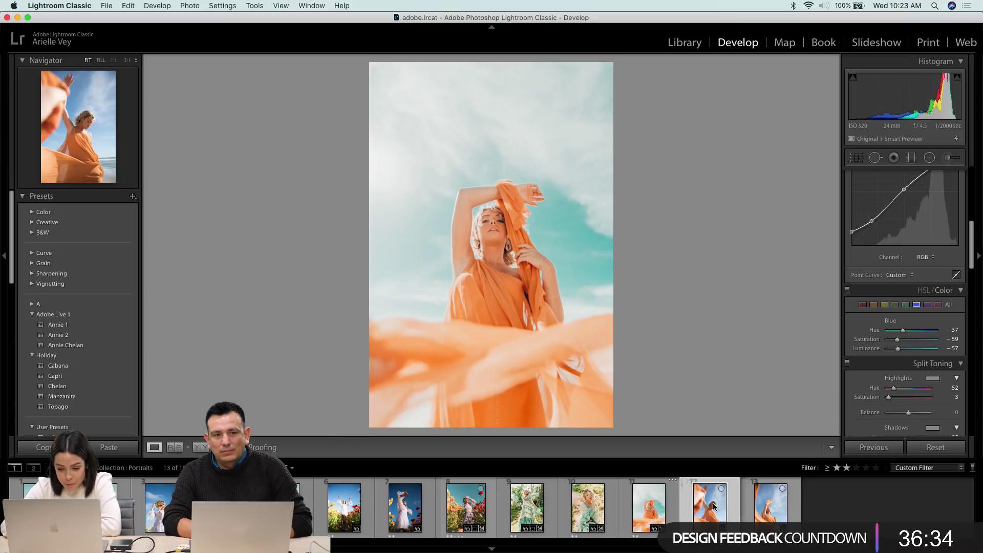
key("Right")
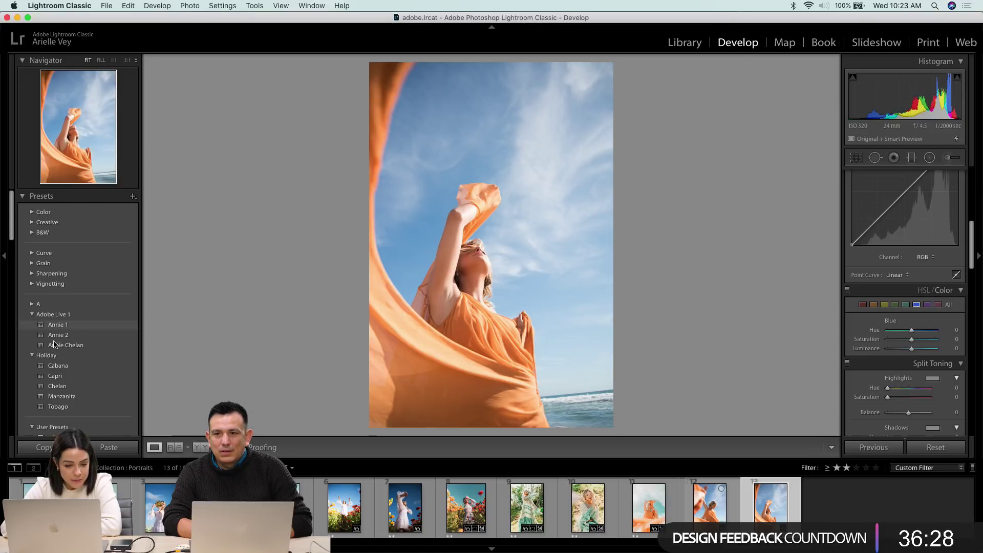
scroll(906, 281, "up", 10)
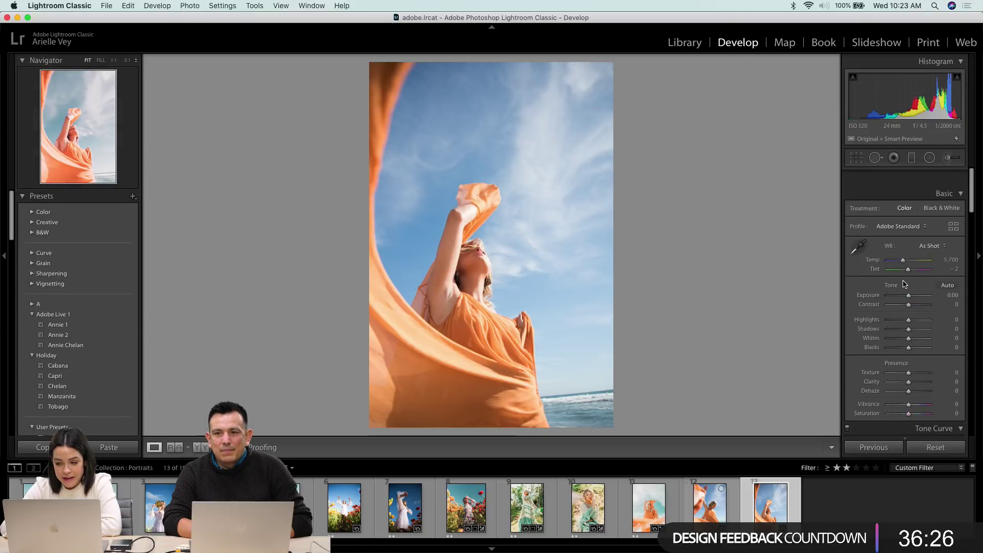
left_click_drag(909, 277, 893, 301)
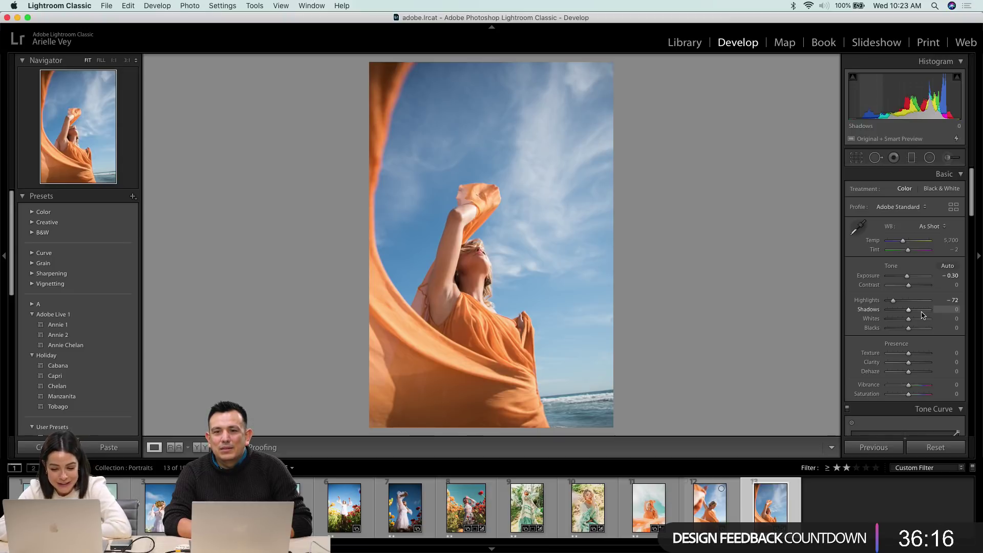
left_click_drag(922, 314, 916, 313)
- Set the calibration Shadows Tint to −6 and Red Primary Hue to +15 on the last orange-dress photo
scroll(915, 314, "down", 15)
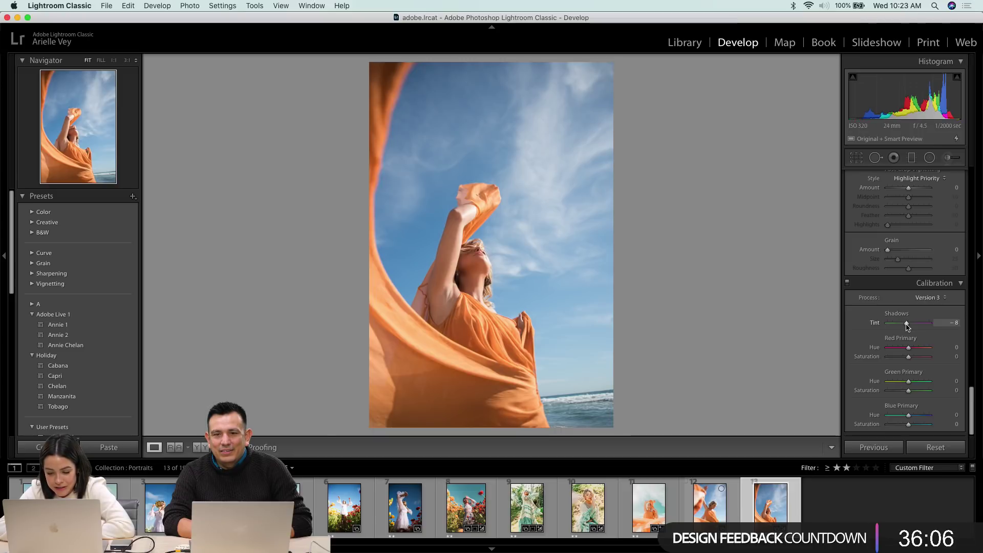
left_click_drag(908, 348, 910, 350)
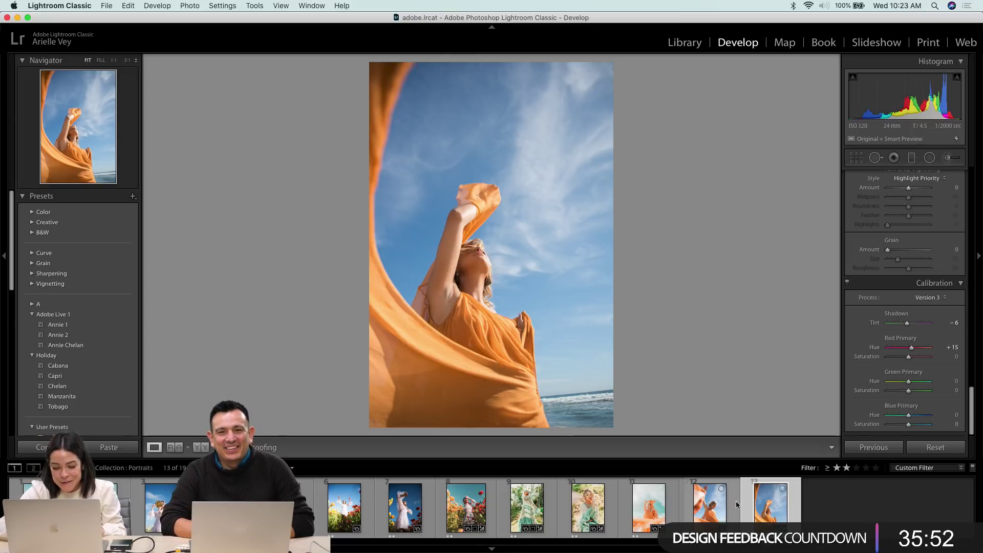
- View the other two orange-dress photos for comparison and return to the last one
left_click(709, 506)
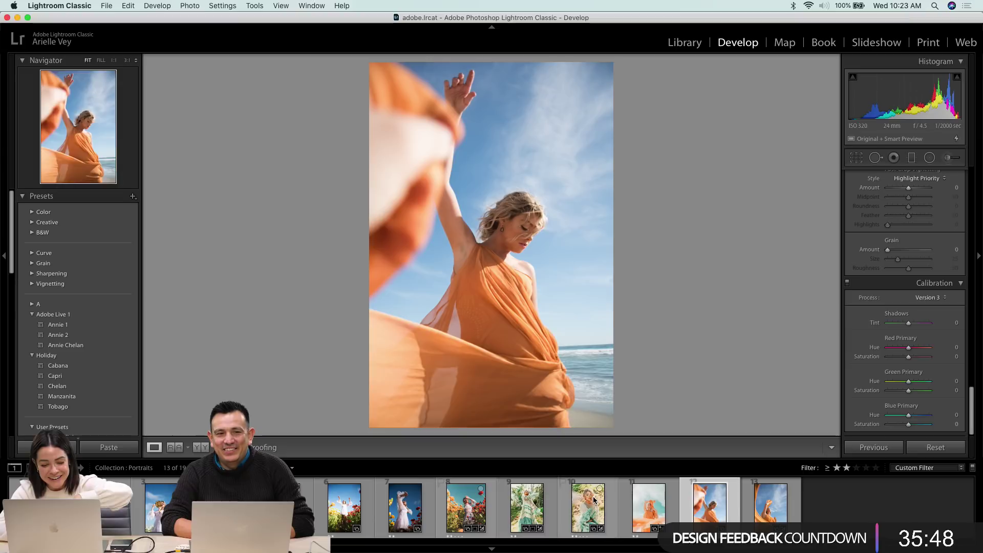
left_click(642, 506)
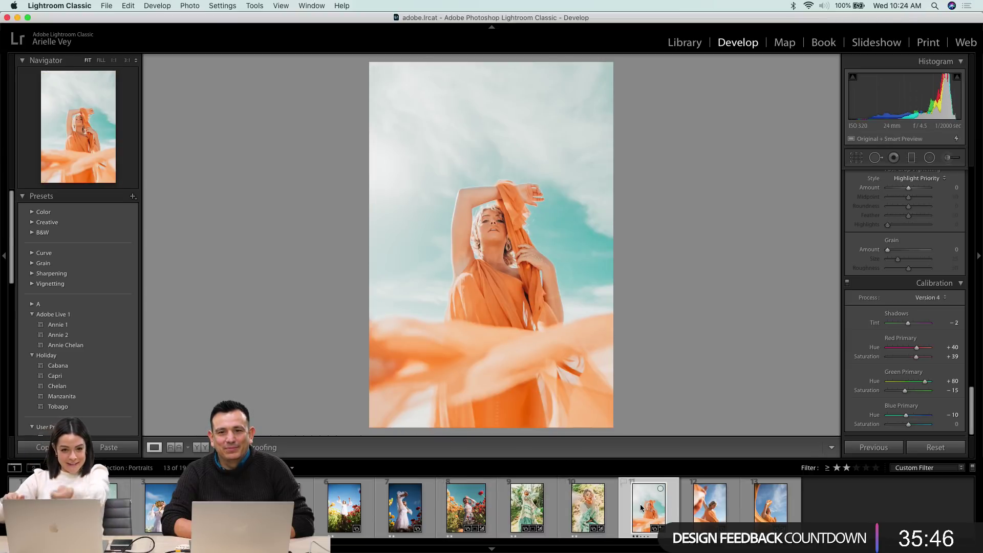
left_click(780, 515)
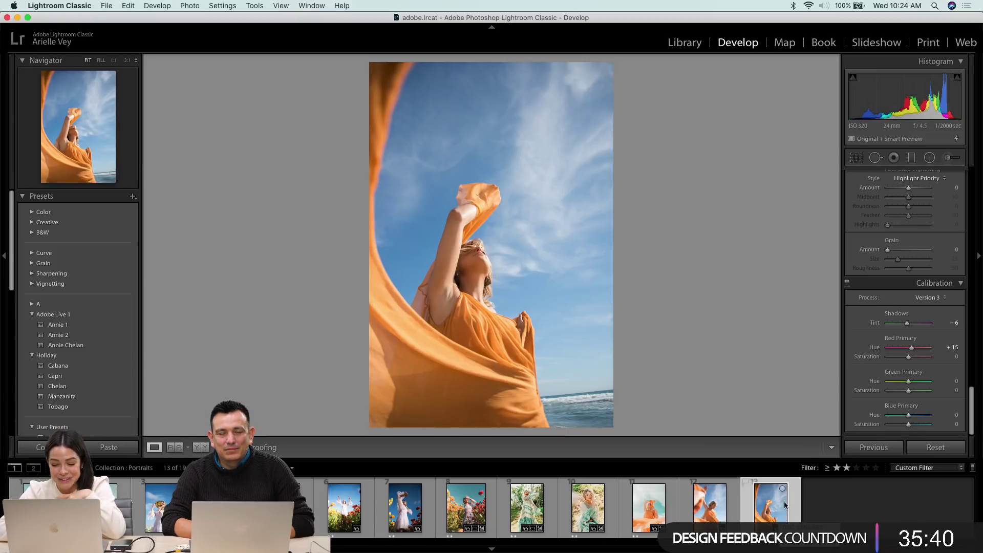
- Set the calibration's Red Primary Saturation to −2, Blue Primary Hue to −14 and Blue Primary Saturation to −19
scroll(928, 328, "up", 20)
scroll(928, 325, "down", 20)
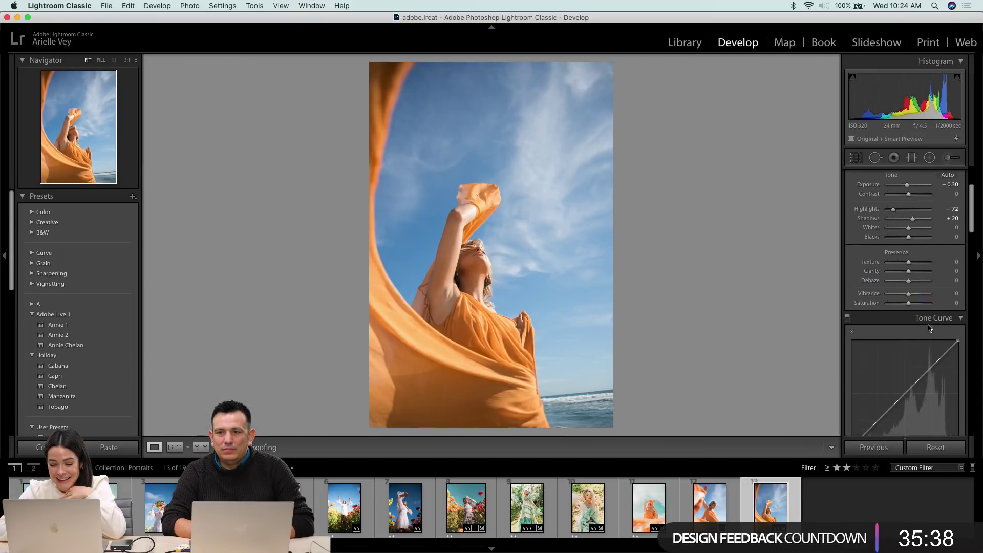
scroll(922, 325, "up", 1)
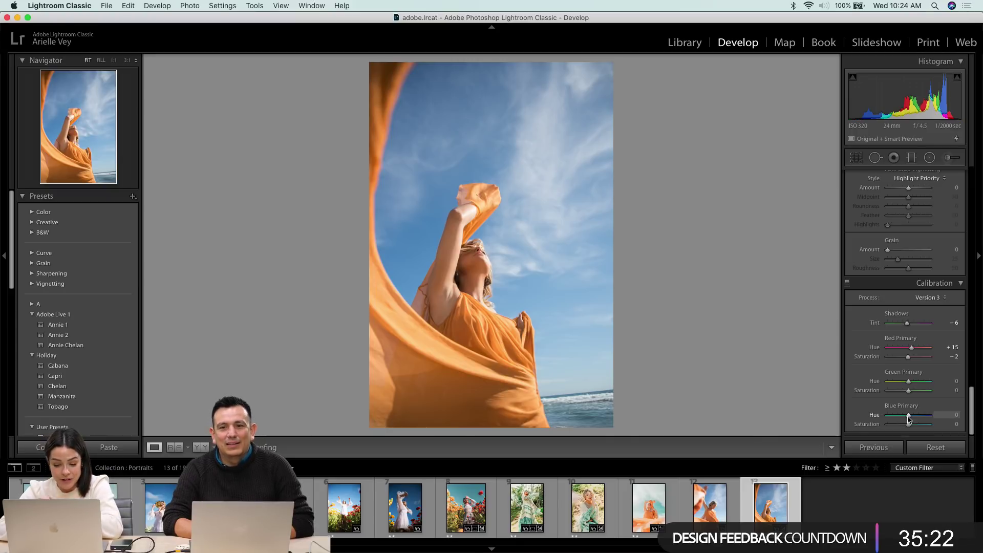
left_click_drag(908, 416, 900, 424)
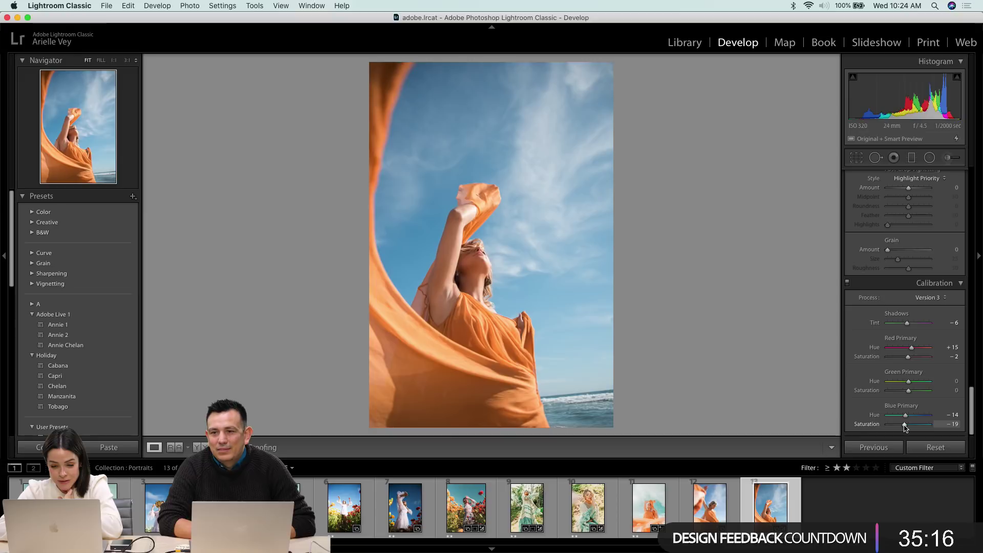
- Preview the Annie 1 and Annie 2 presets on the last orange-dress photo
left_click(60, 326)
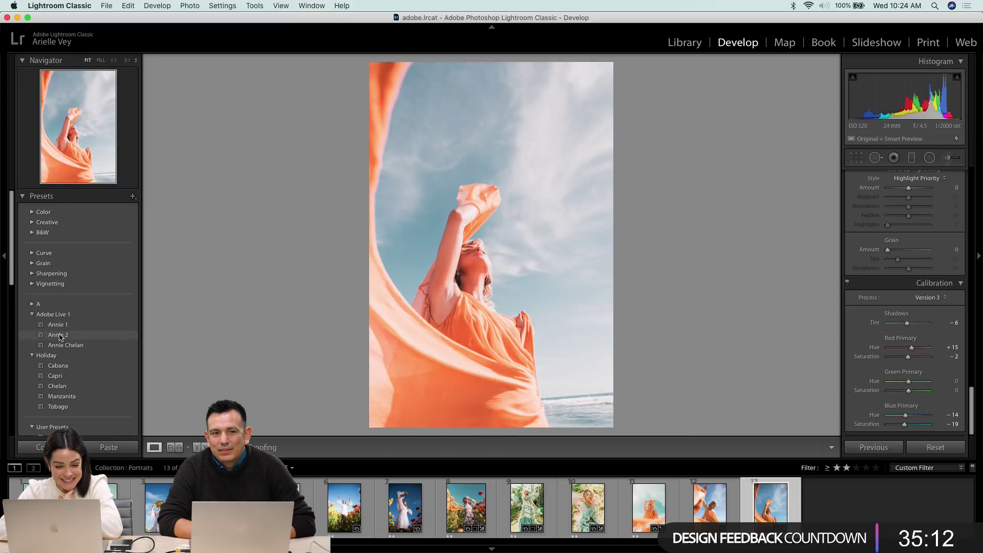
left_click(60, 336)
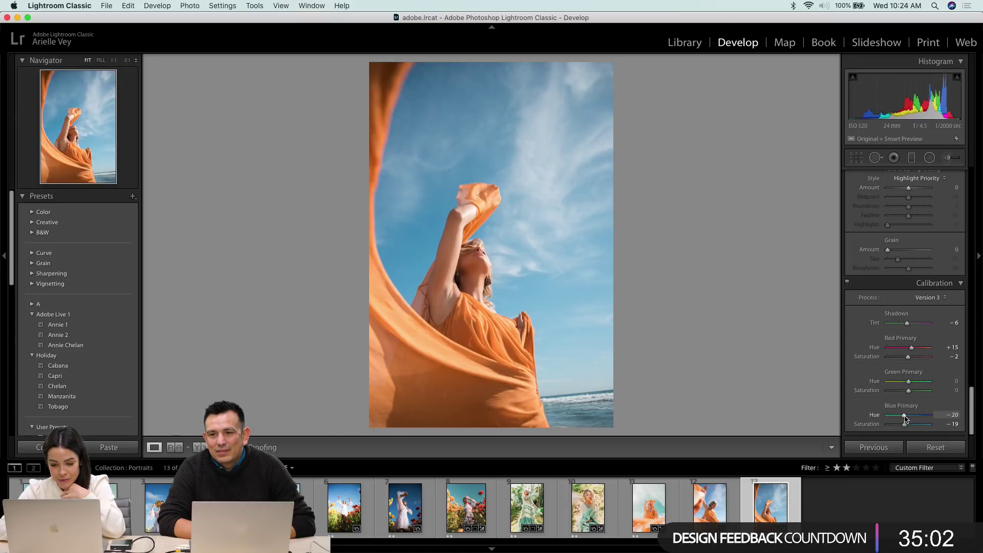
- Shift the calibration's Blue Primary Hue to −21 and set Green Primary Hue to +32 and Saturation to about +33
left_click_drag(903, 416, 905, 416)
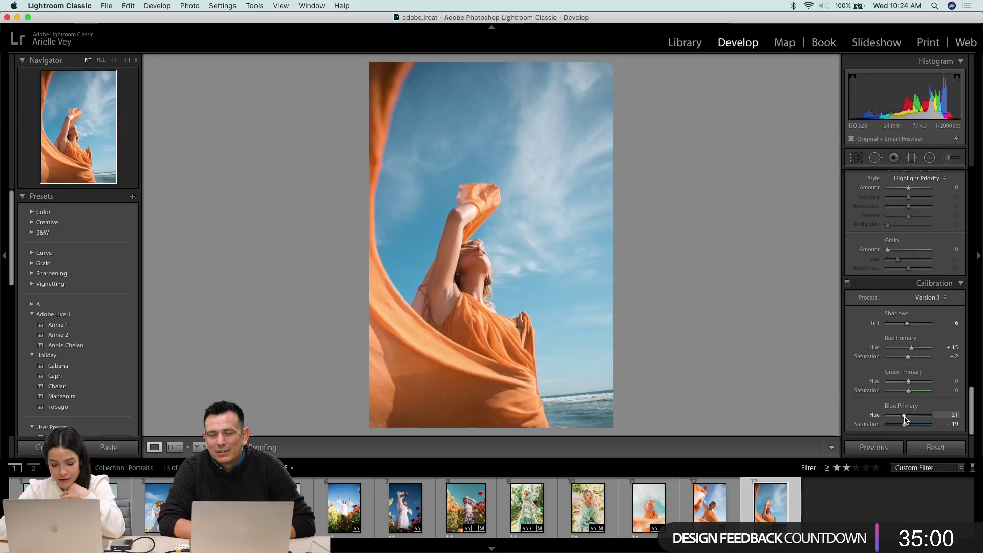
left_click_drag(908, 381, 916, 392)
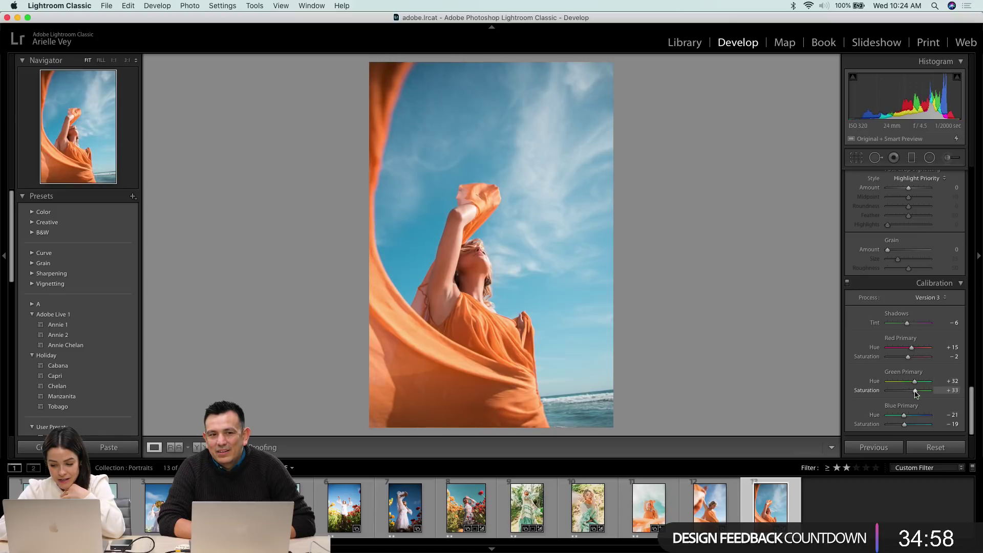
- Shape the RGB tone curve into a gentle S with a lifted black point, raised upper tones and a lowered white point
scroll(916, 386, "up", 20)
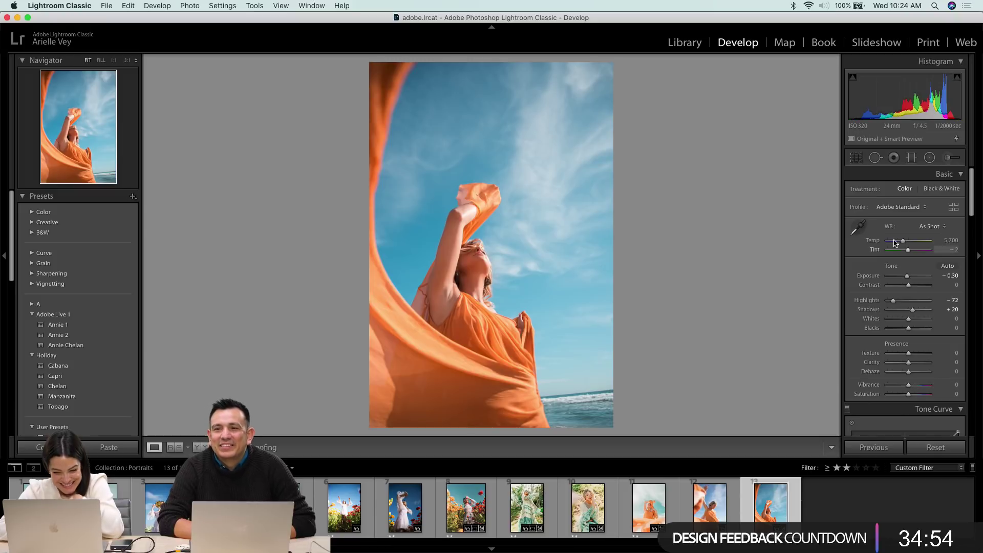
scroll(879, 363, "down", 10)
scroll(879, 363, "up", 2)
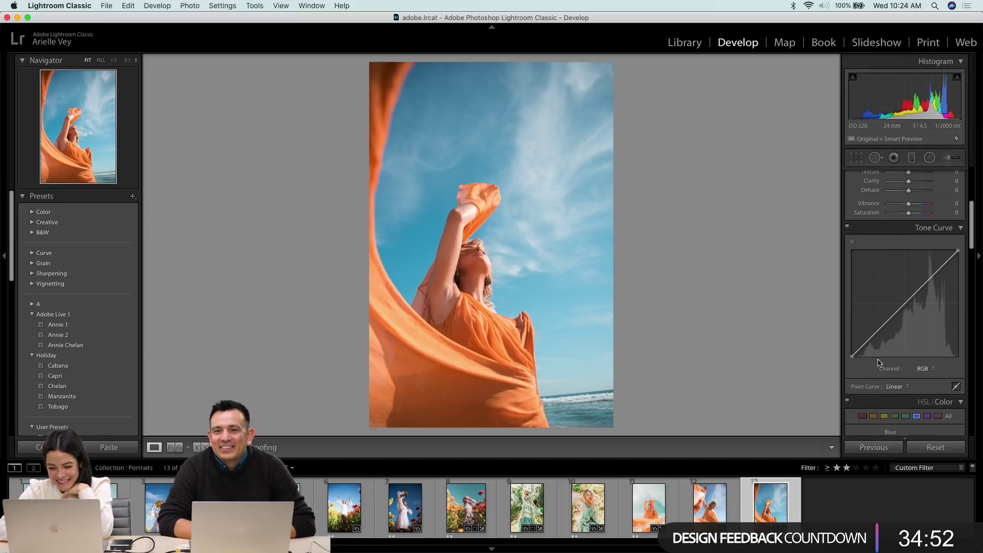
left_click_drag(851, 356, 850, 350)
left_click_drag(883, 321, 879, 327)
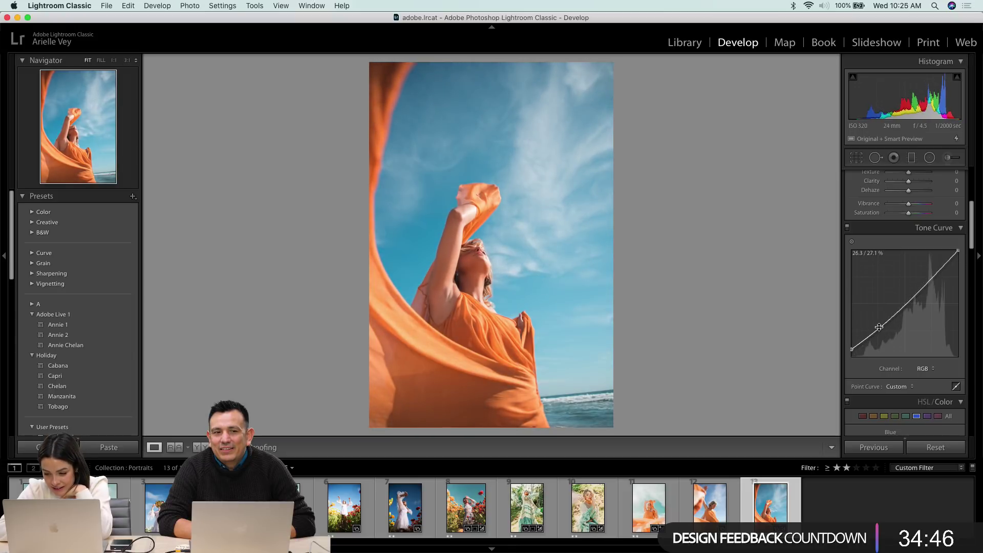
left_click_drag(931, 280, 964, 256)
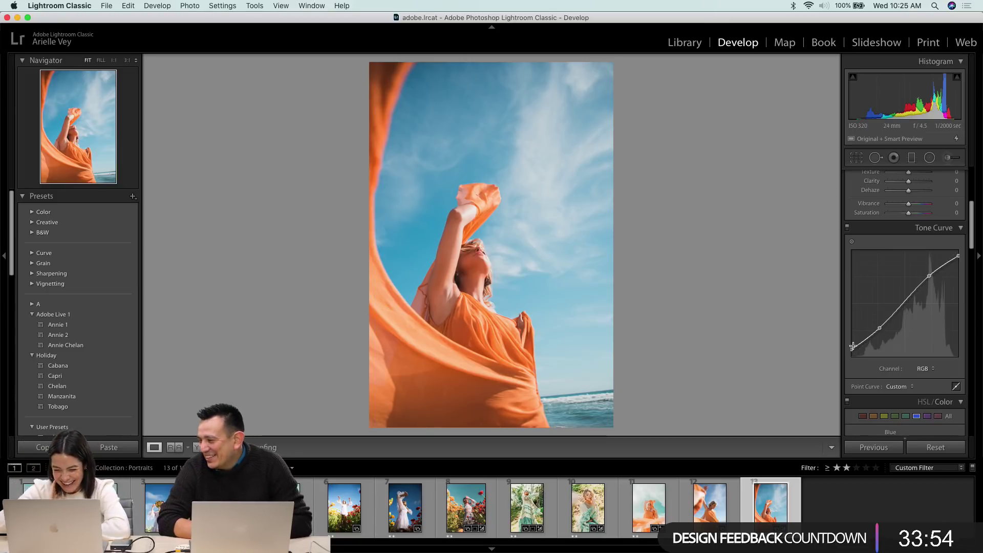
- Shape the red channel's tone curve into an S with lowered shadows, an anchored midpoint and highlights raised to about 76/80%
left_click(922, 370)
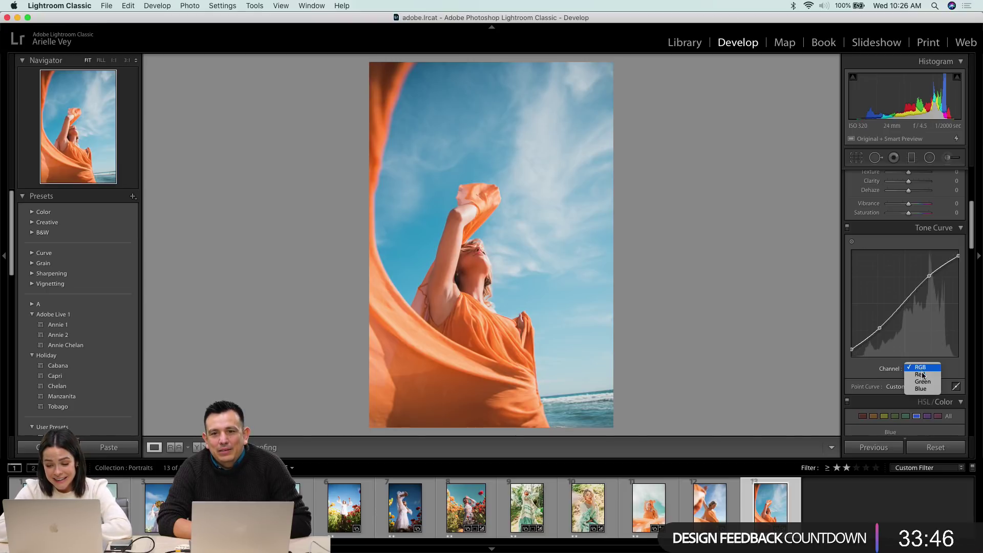
left_click(923, 379)
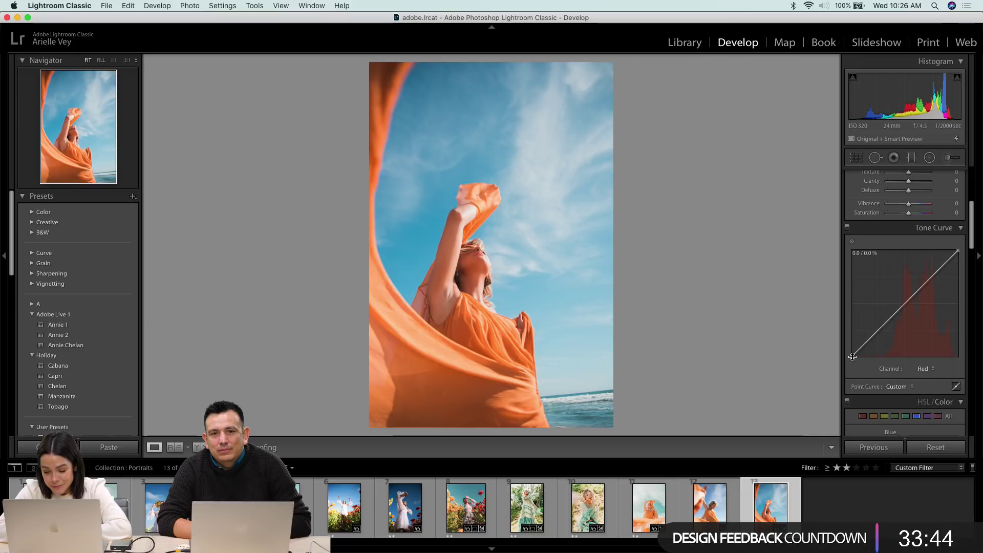
left_click_drag(852, 359, 925, 273)
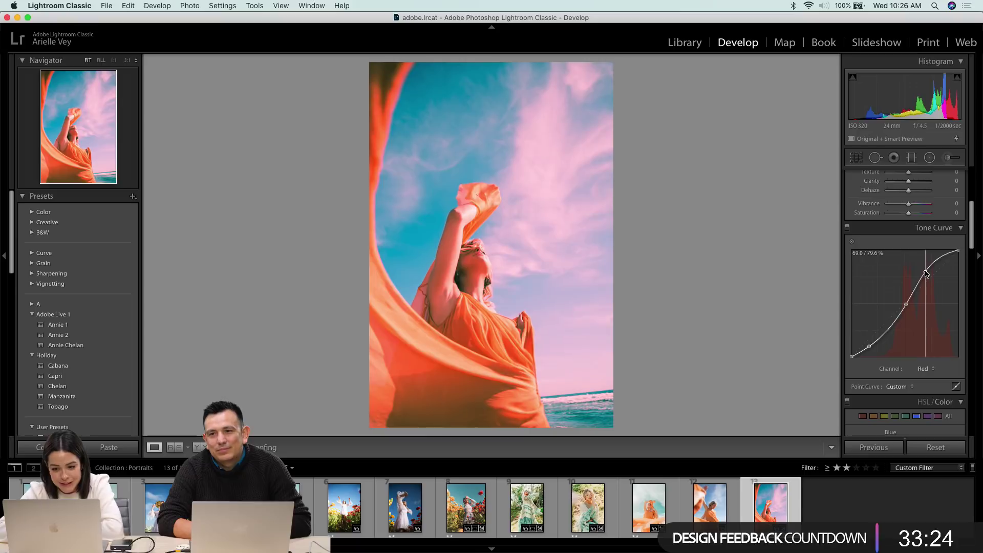
mouse_move(925, 273)
left_mouse_down()
mouse_move(945, 285)
mouse_move(934, 270)
left_mouse_up()
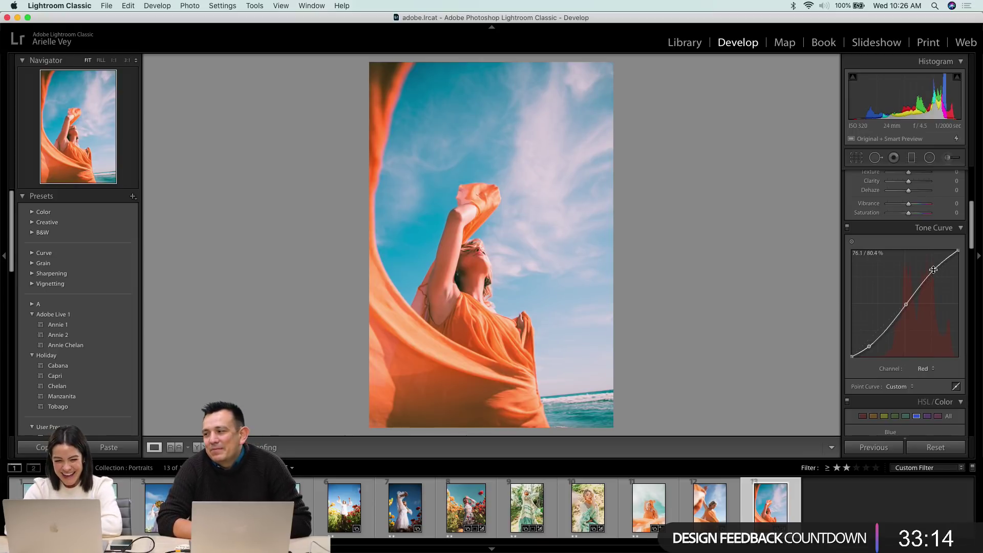
- Shape the green channel's tone curve into an S with lowered shadows, a midpoint at about 51/51% and raised highlights
left_click(925, 369)
left_click(924, 374)
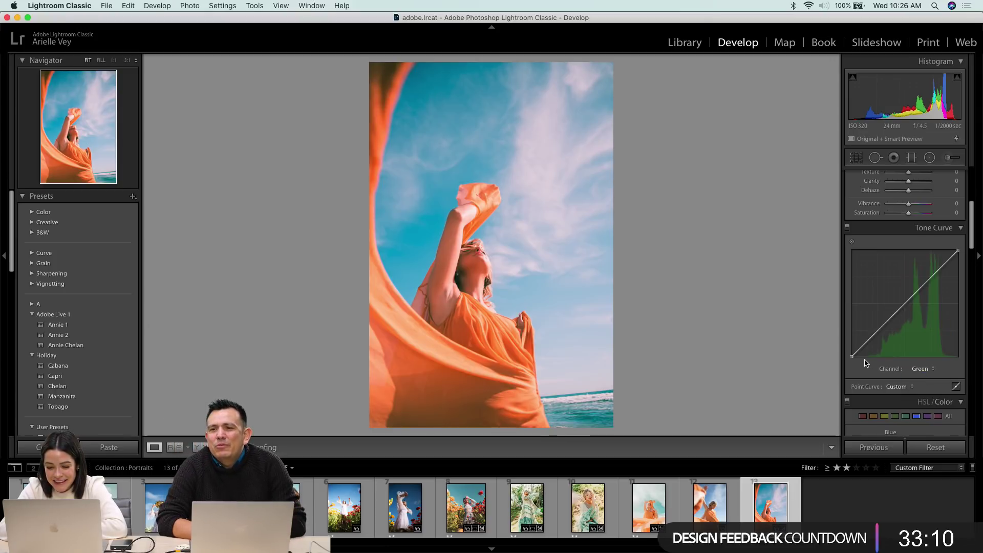
left_click_drag(879, 329, 879, 337)
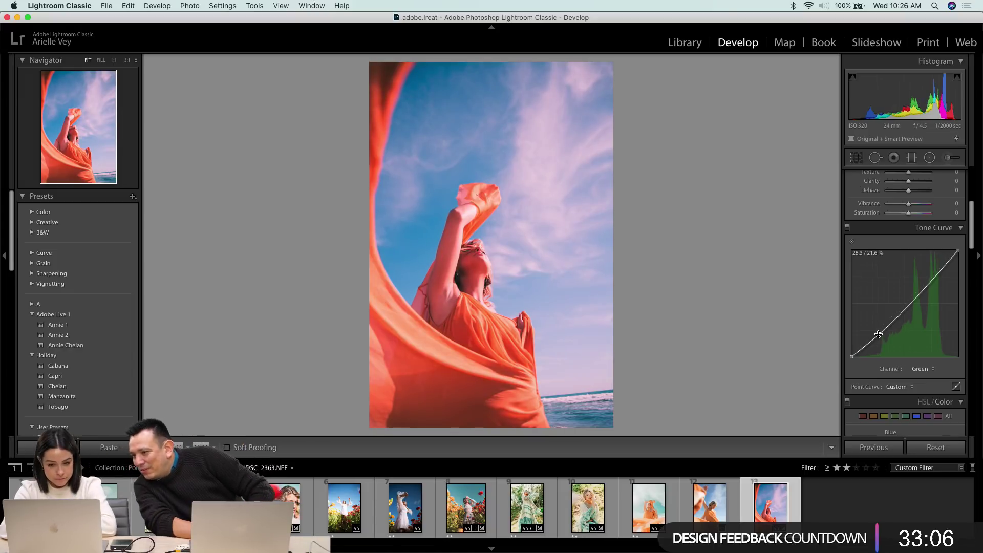
left_click_drag(906, 307, 905, 305)
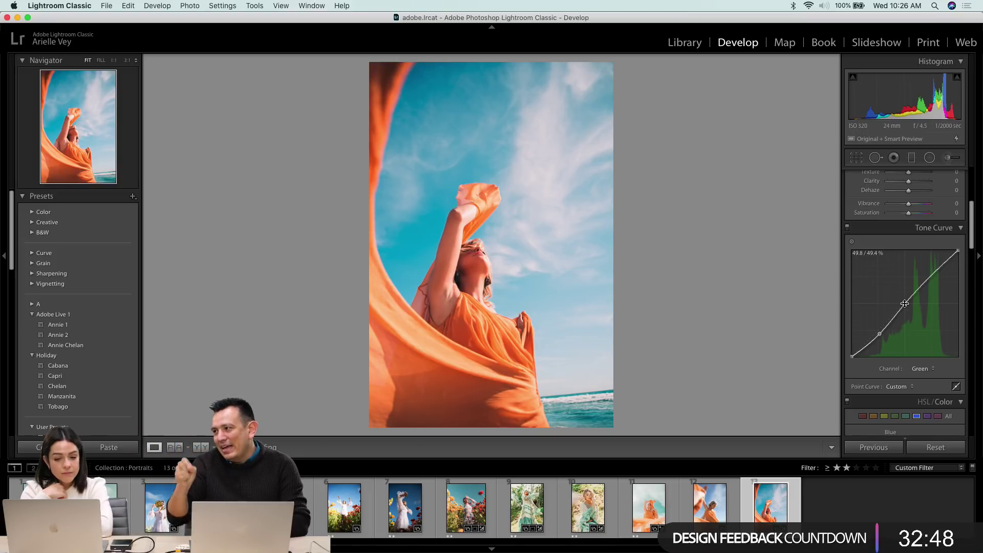
mouse_move(905, 304)
left_mouse_down()
mouse_move(905, 315)
mouse_move(906, 287)
mouse_move(910, 314)
mouse_move(907, 304)
left_mouse_up()
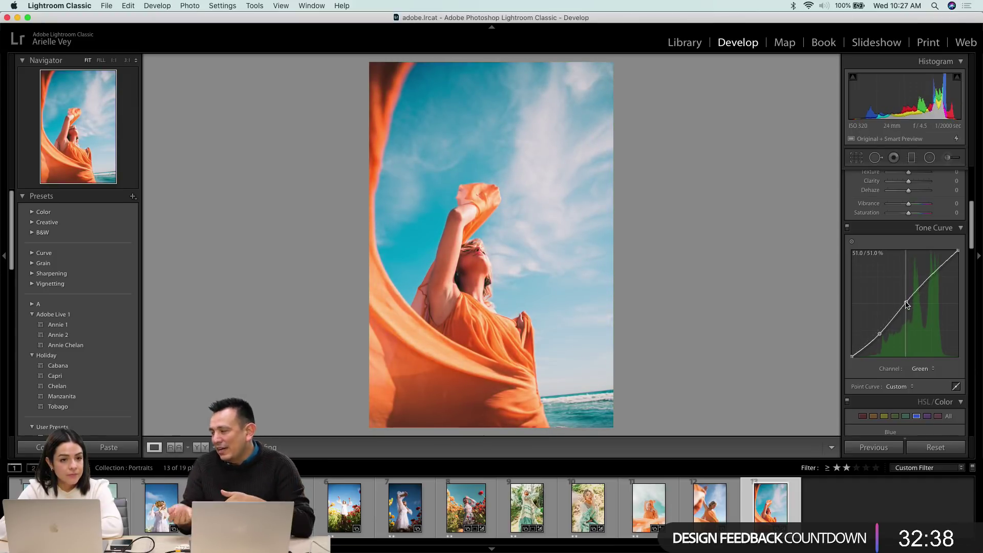
left_click_drag(907, 304, 930, 270)
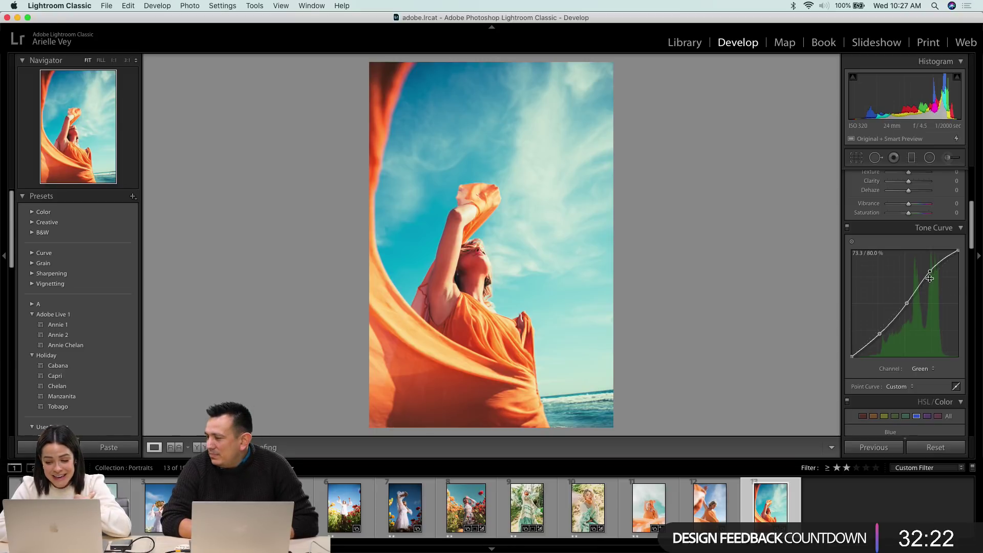
left_click_drag(930, 272, 930, 271)
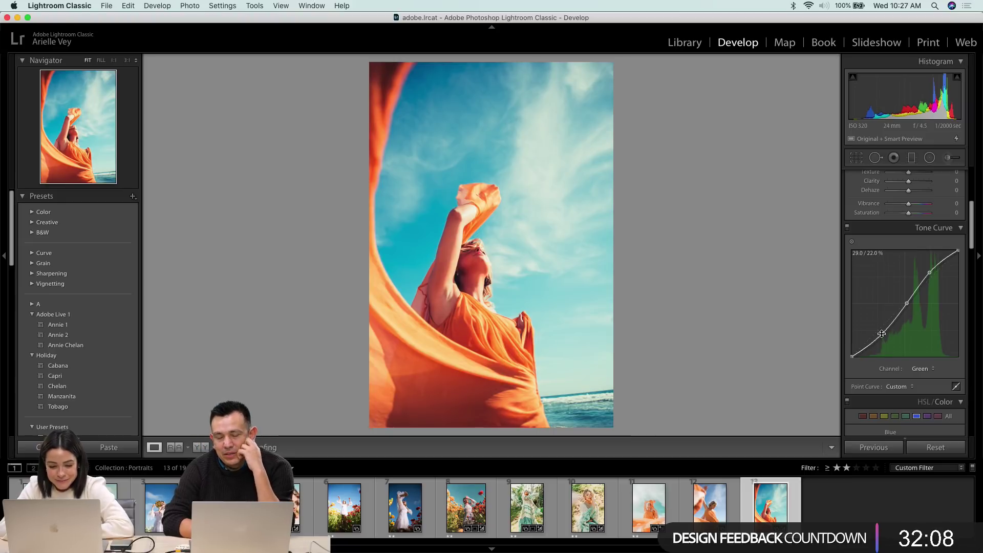
- Shape the blue channel's tone curve into an S with lowered shadows, an anchored midpoint and highlights raised to about 73/80%
left_click(920, 369)
left_click(918, 375)
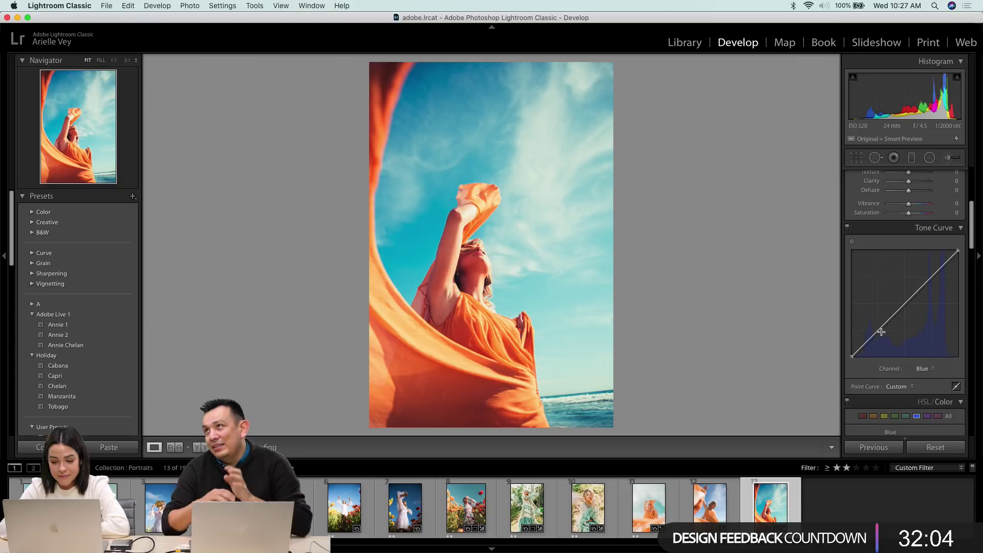
left_click_drag(879, 334, 881, 334)
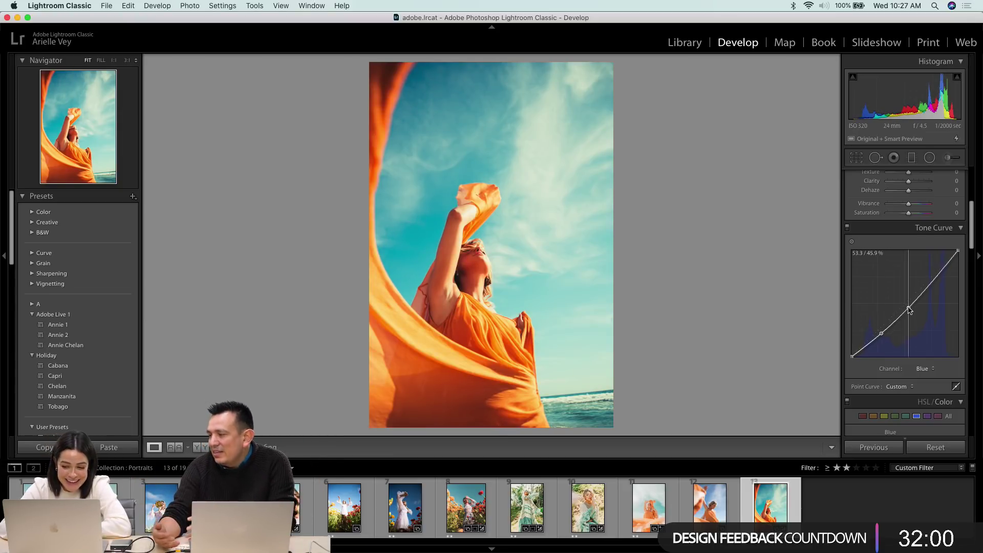
left_click_drag(908, 307, 905, 305)
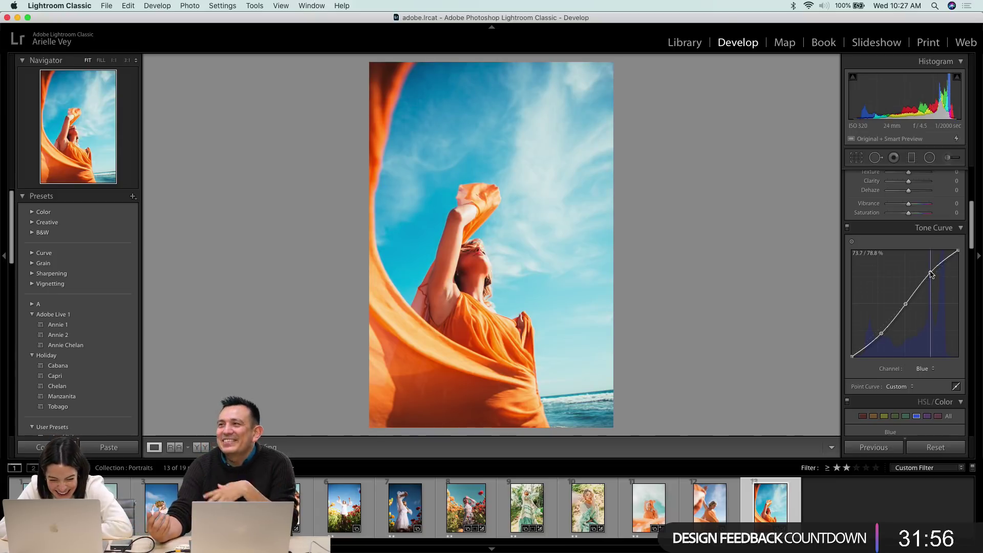
left_click_drag(932, 276, 930, 271)
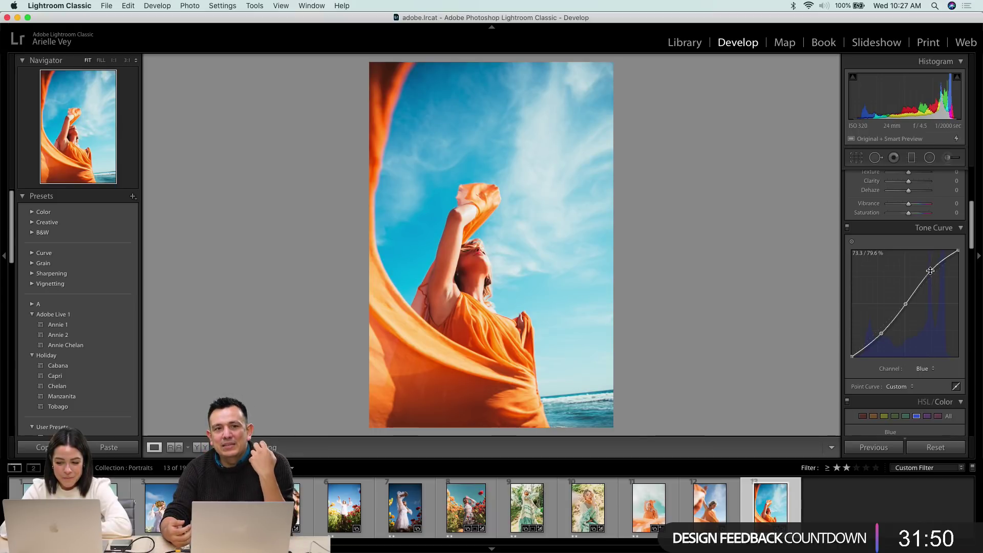
- Set the HSL blue Hue to −17, Saturation to −34 and Luminance to +12
scroll(931, 270, "down", 6)
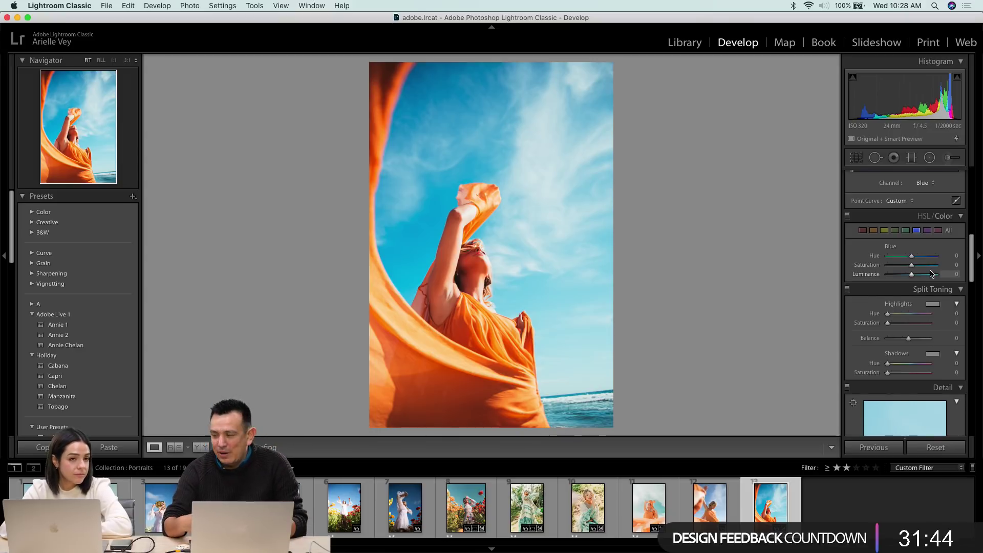
left_click(902, 265)
left_click_drag(902, 268, 904, 267)
left_click(906, 256)
left_click_drag(906, 256, 916, 280)
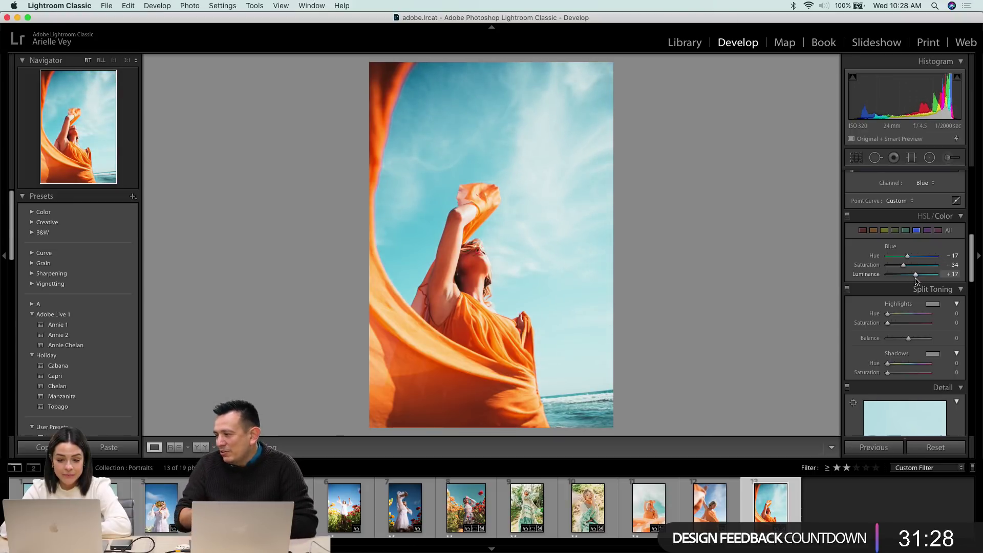
left_click_drag(917, 280, 916, 281)
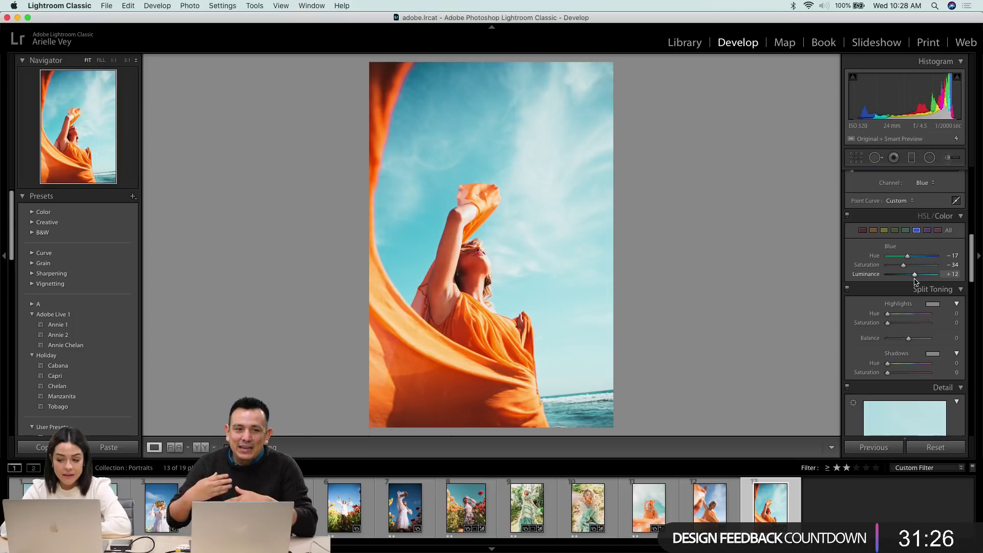
- Enable lens profile corrections for the photo
scroll(916, 281, "down", 1)
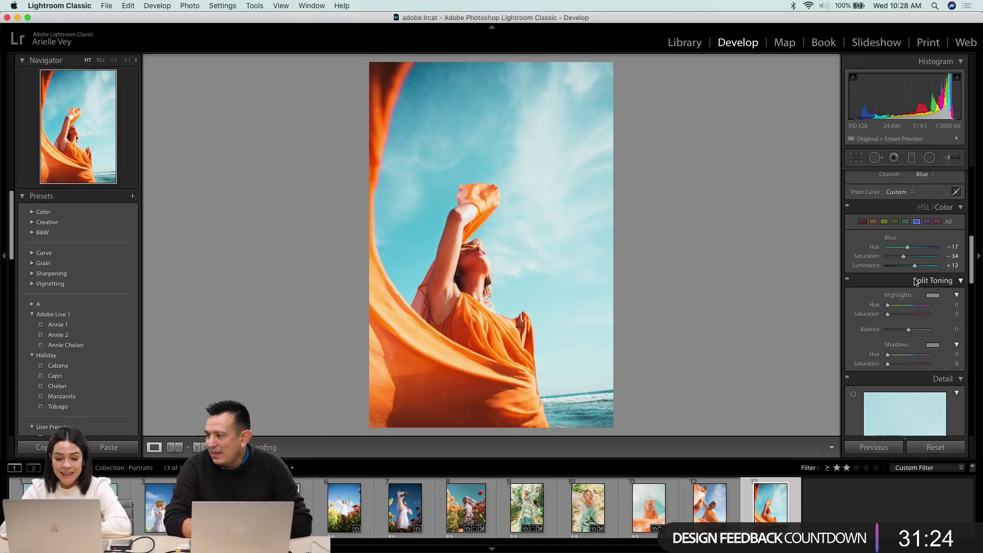
scroll(915, 282, "down", 10)
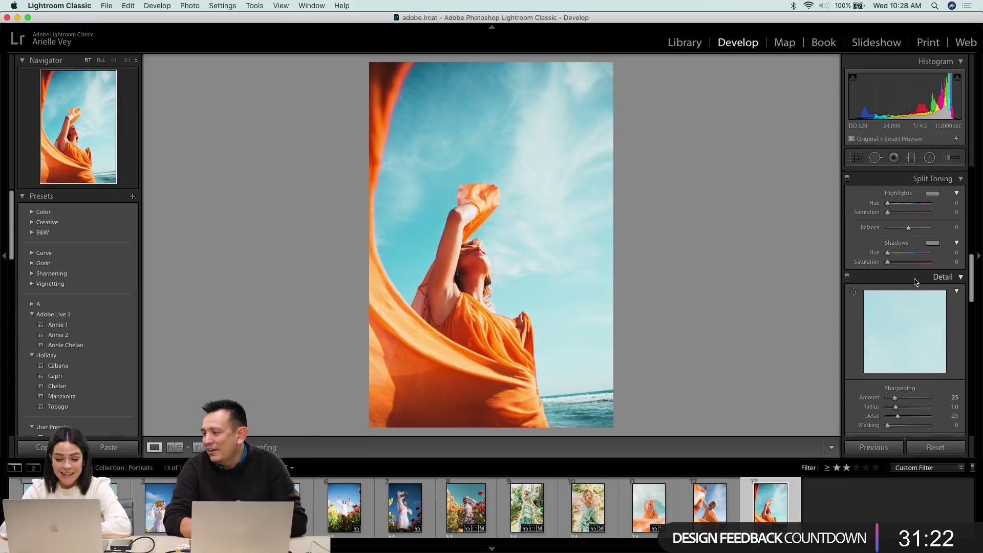
scroll(915, 281, "down", 1)
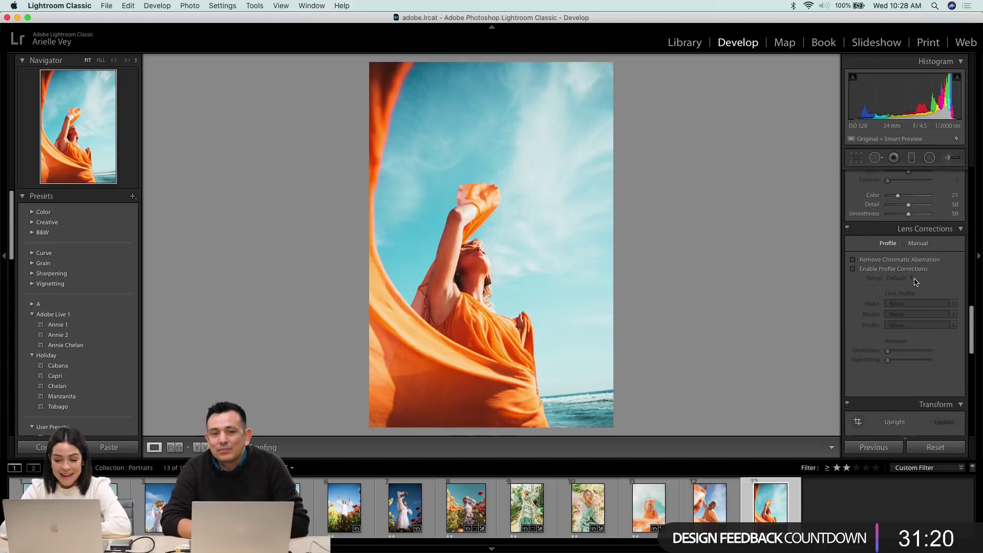
left_click(853, 269)
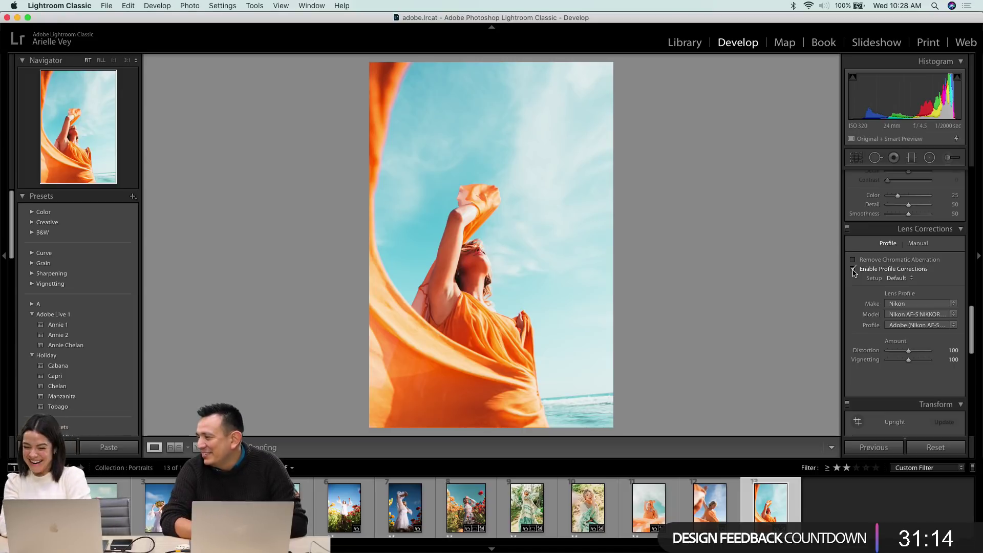
- Set the HSL red Saturation to about −29, the orange Saturation to −13 and the orange Luminance to +5
scroll(854, 271, "up", 10)
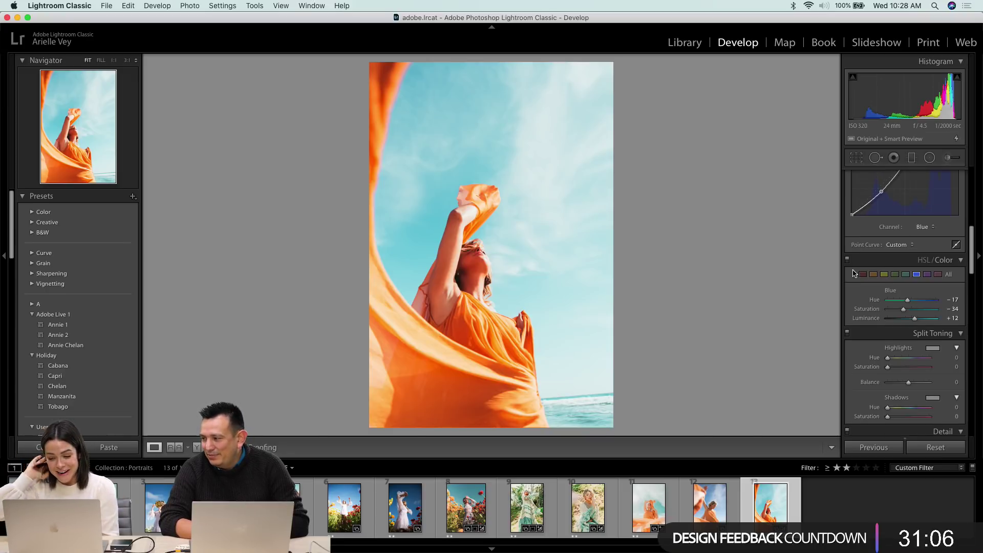
scroll(880, 314, "down", 10)
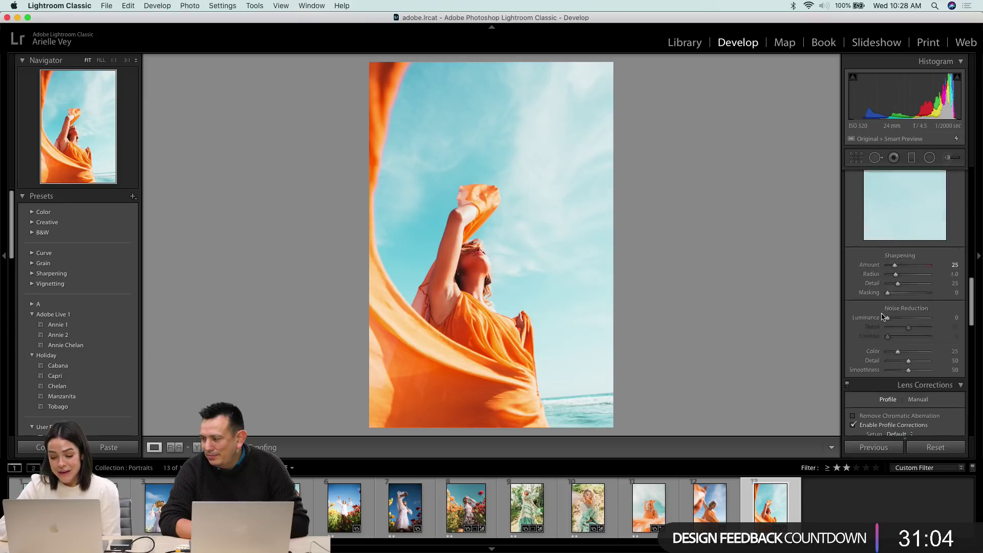
scroll(882, 316, "up", 10)
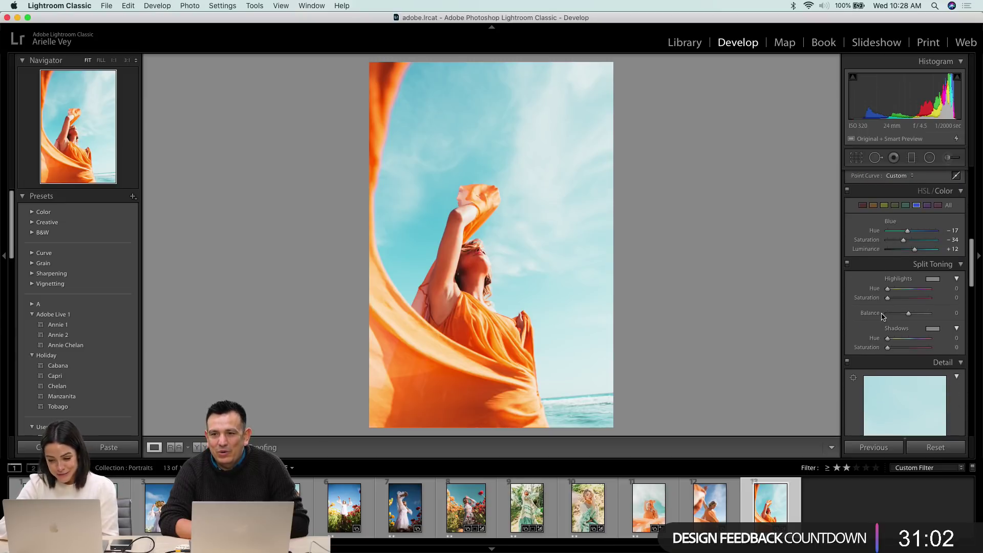
scroll(881, 313, "up", 8)
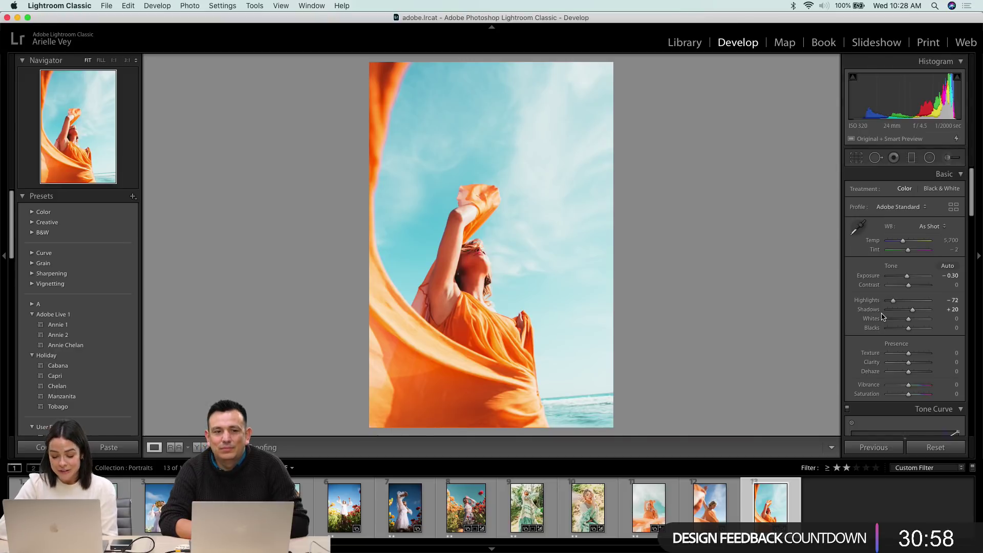
scroll(881, 316, "down", 8)
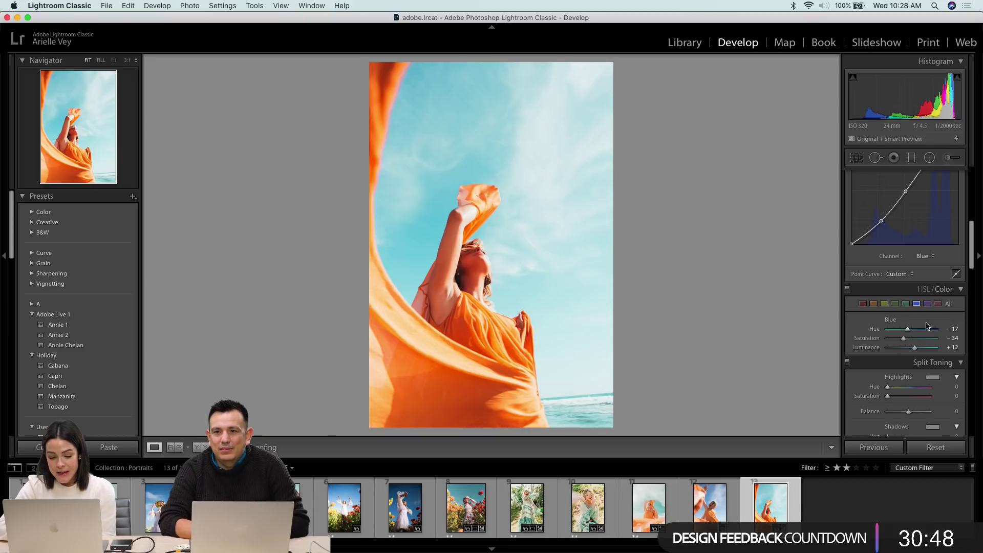
scroll(933, 324, "down", 1)
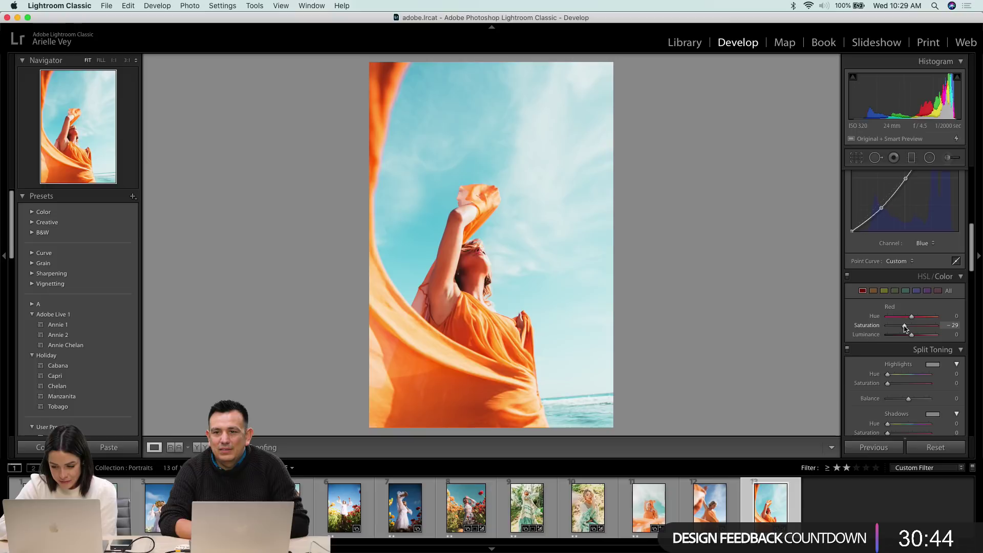
left_click(874, 291)
mouse_move(904, 325)
left_mouse_down()
mouse_move(922, 336)
mouse_move(913, 338)
left_mouse_up()
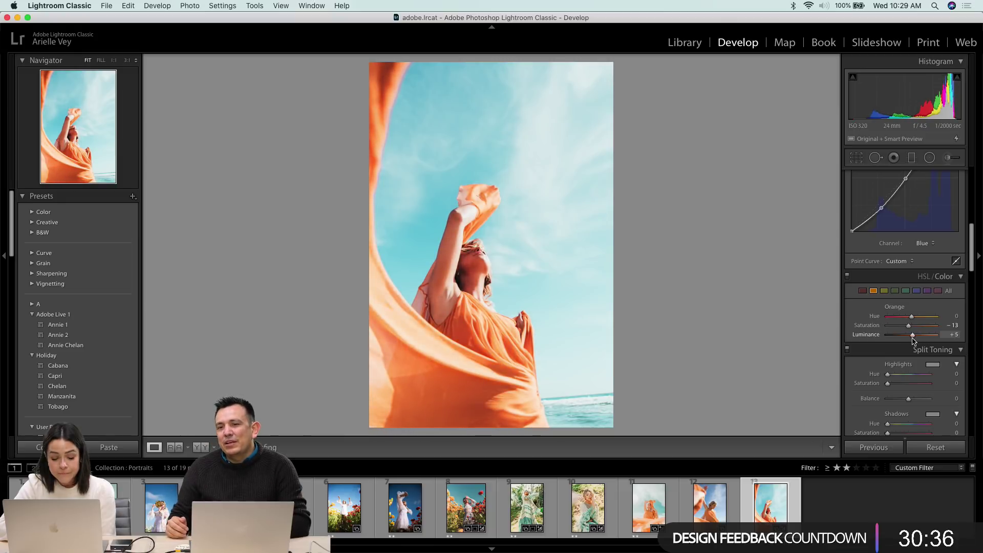
- Set the basic tone to Highlights −91, Shadows +85, Whites −91 and Blacks +56
scroll(915, 341, "up", 5)
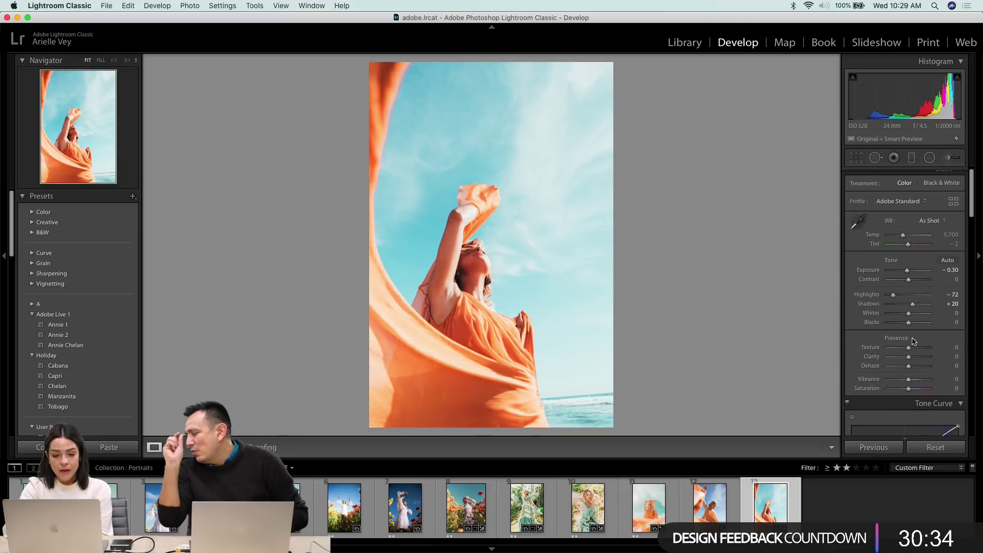
scroll(914, 341, "down", 1)
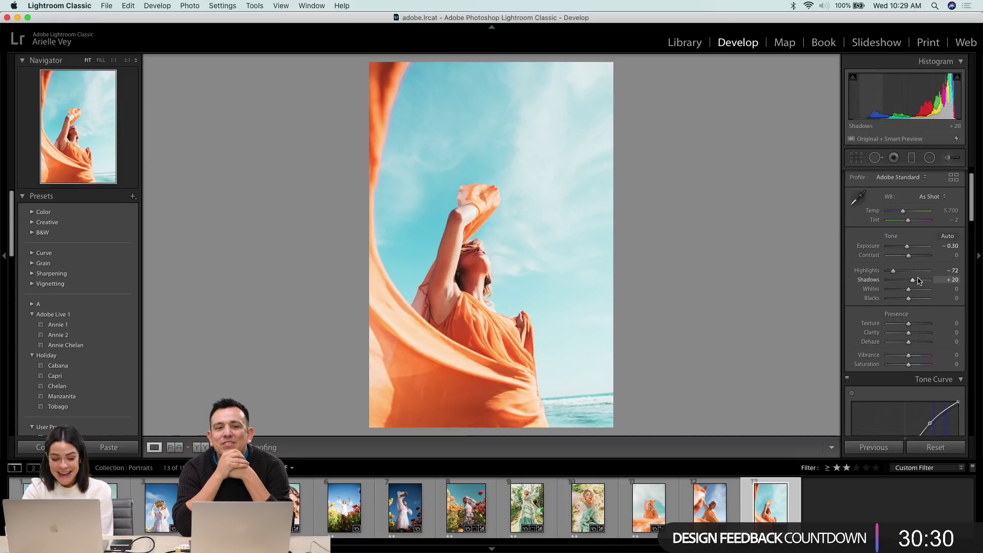
left_click_drag(920, 281, 864, 273)
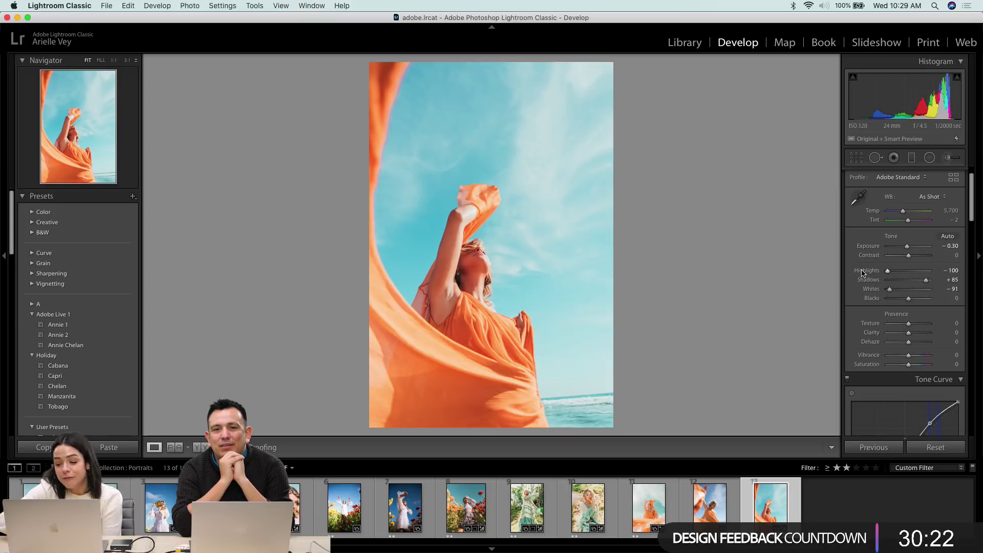
left_click_drag(931, 303, 922, 301)
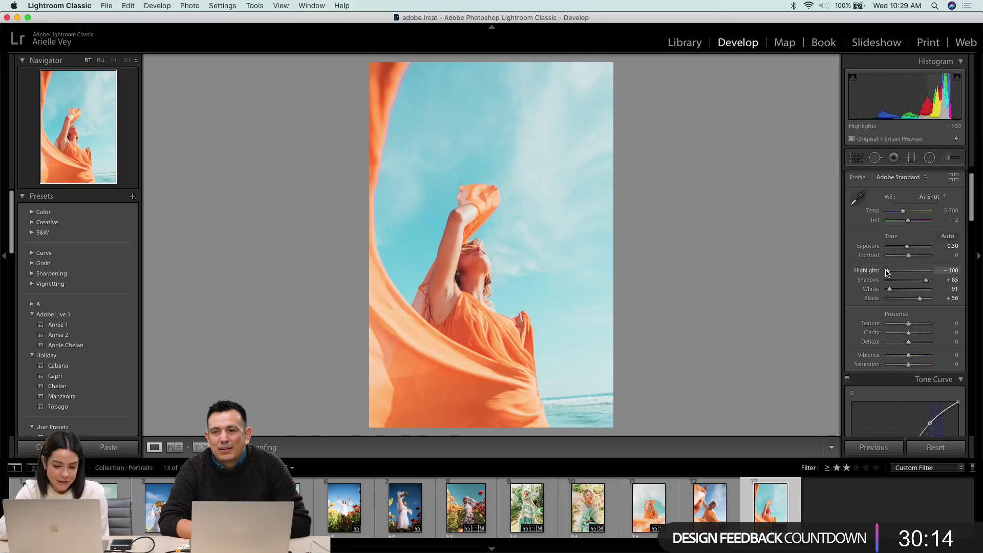
left_click_drag(887, 272, 890, 272)
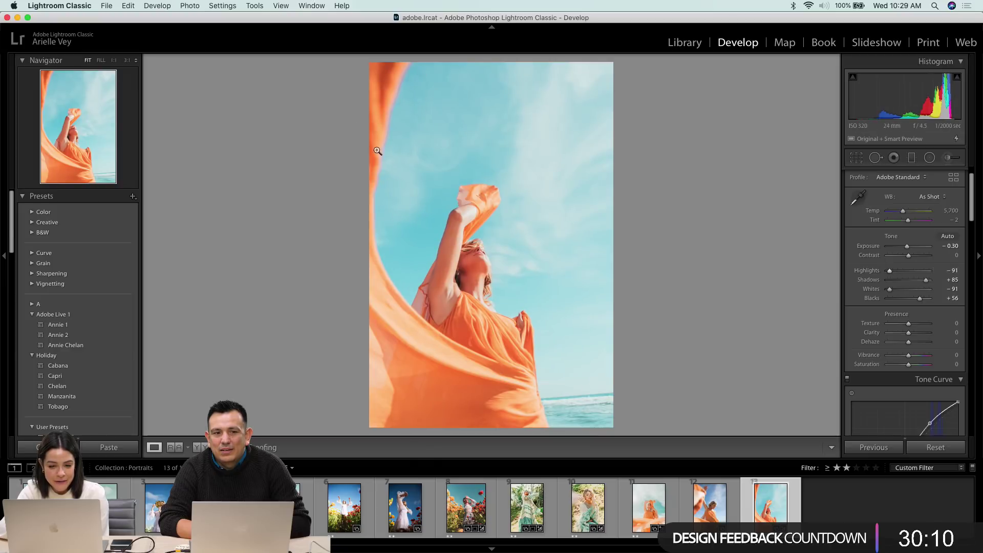
- Examine the orange fabric's edge against the sky at 1:1 for colour fringing, and return to the full view
left_click_drag(397, 82, 398, 199)
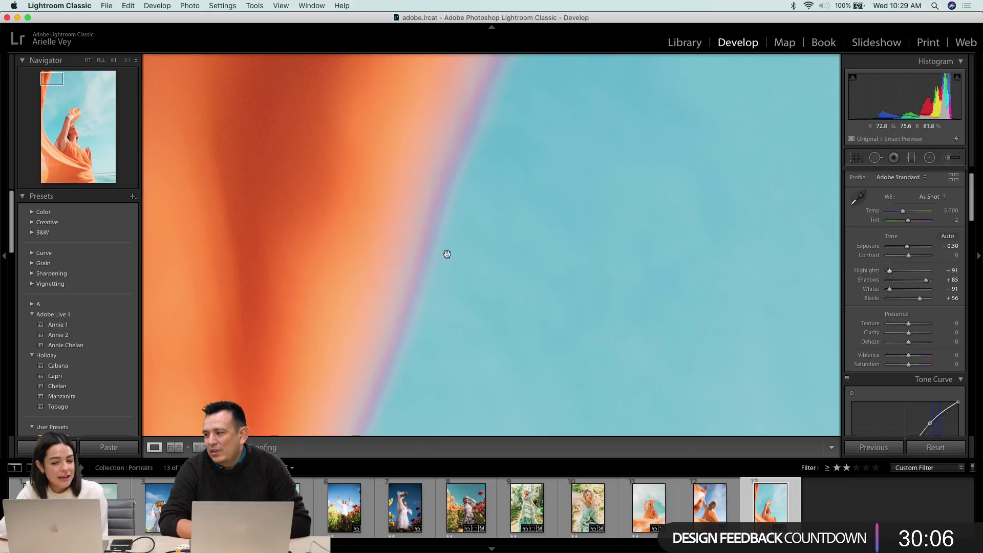
left_click(463, 222)
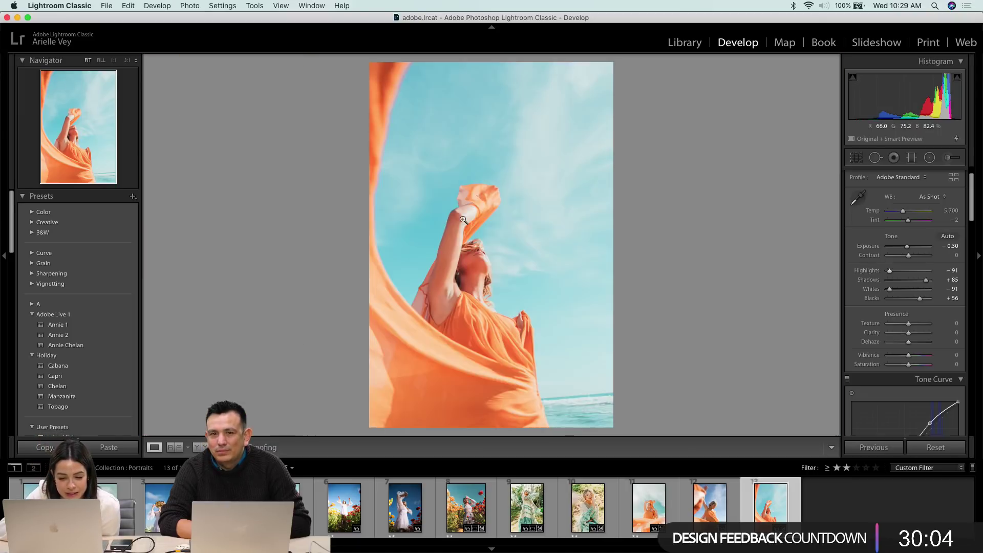
- Check the fabric's edge at 1:1, then set the HSL blue Hue to −17, Saturation to −66 and Luminance to −29
left_click(385, 100)
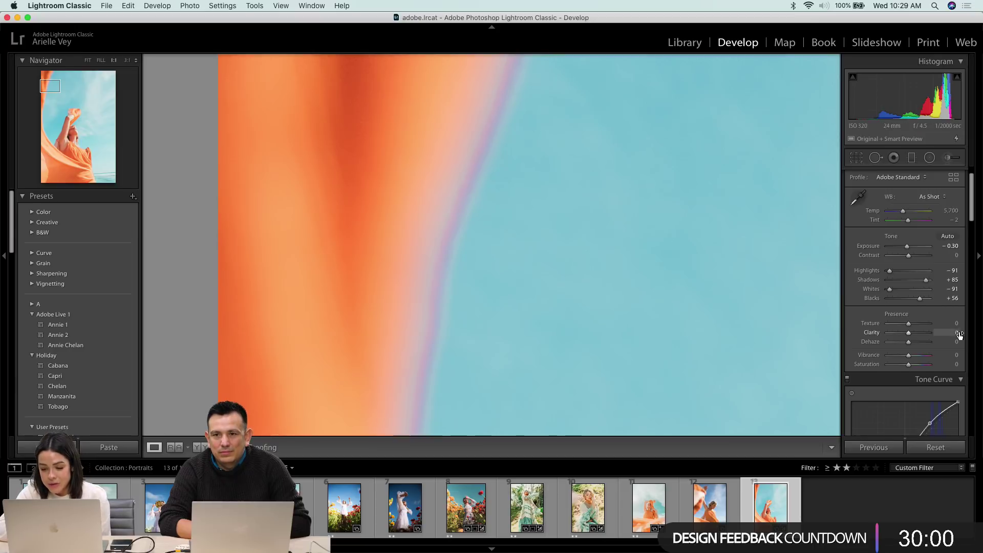
scroll(952, 318, "down", 10)
left_click_drag(902, 289, 905, 309)
left_click(917, 262)
left_click(623, 292)
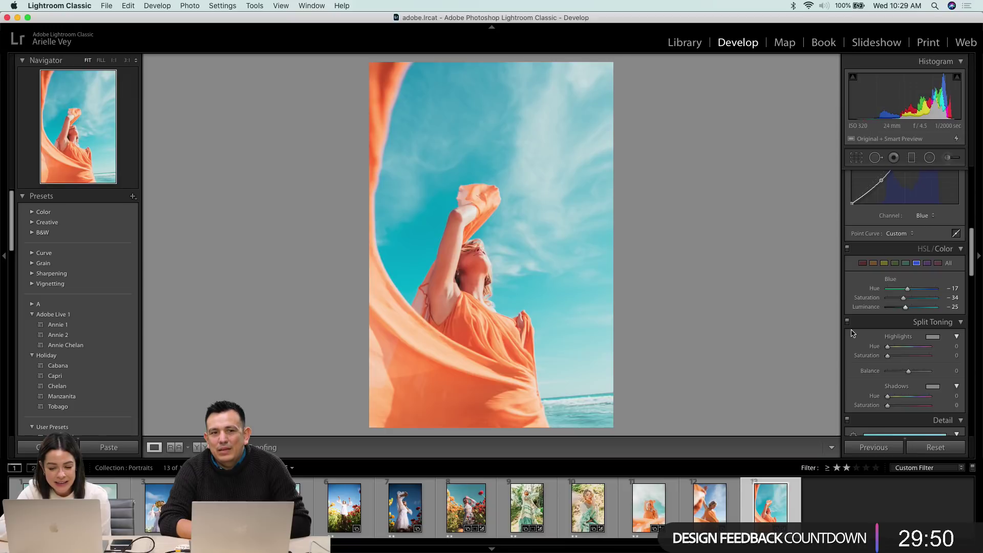
left_click_drag(900, 302, 937, 307)
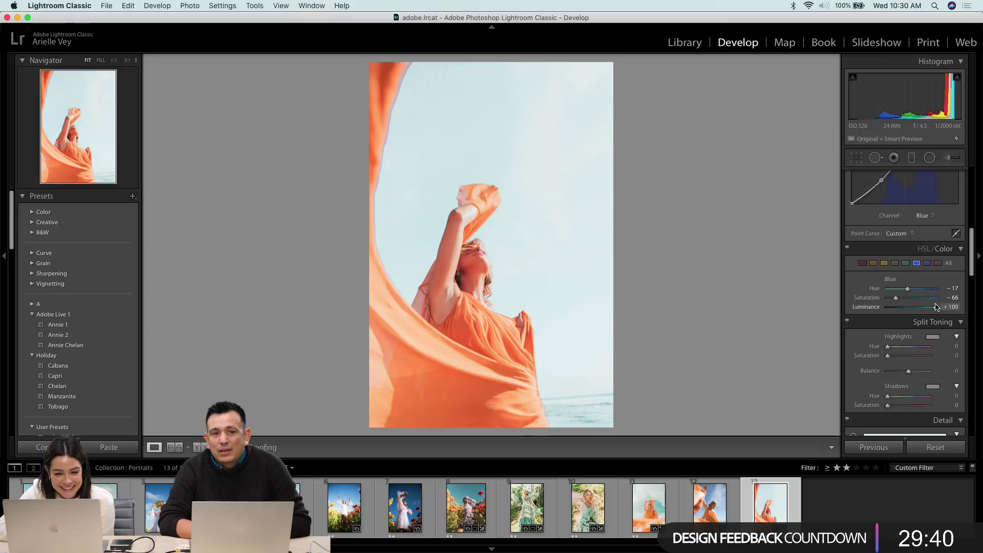
left_click_drag(937, 307, 905, 311)
- On the close-up portrait with the blurred red poppy, set the HSL red Luminance to −13 and show the yellow adjustments
left_click(290, 504)
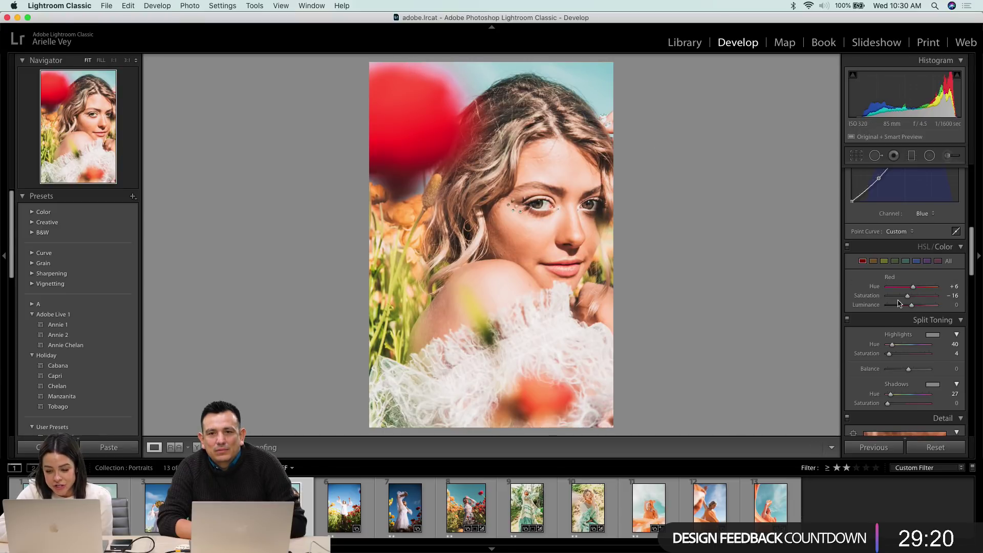
left_click_drag(912, 305, 925, 308)
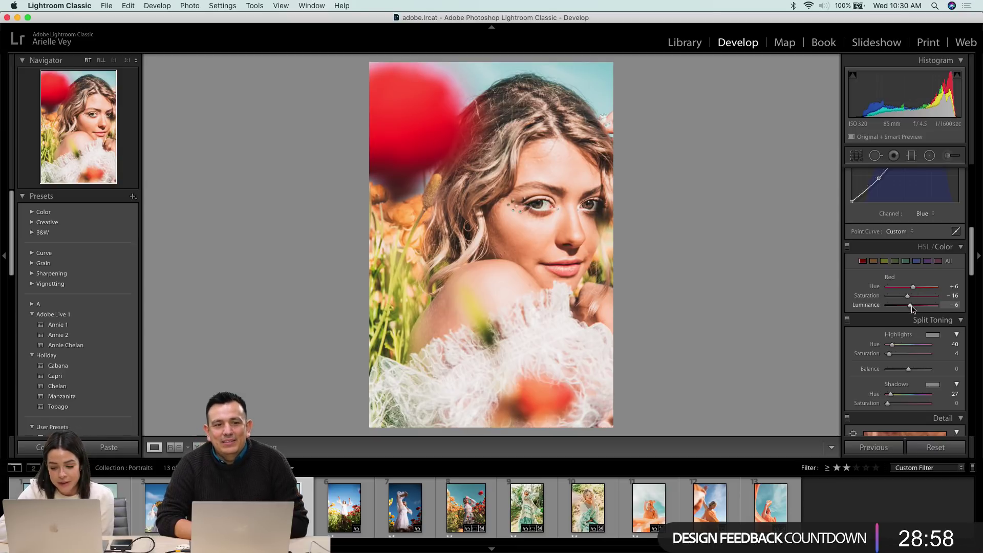
left_click_drag(910, 305, 910, 306)
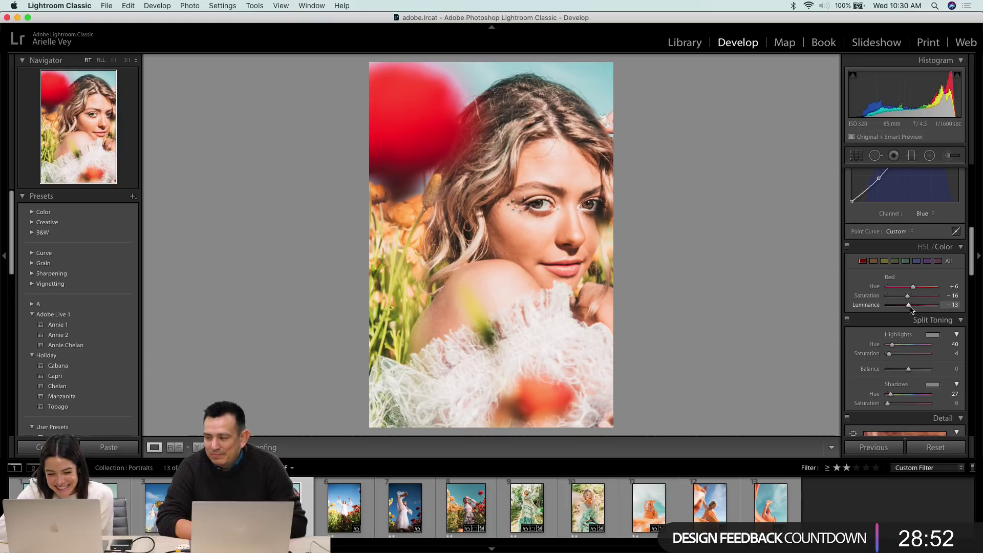
scroll(916, 310, "down", 5)
scroll(906, 277, "up", 4)
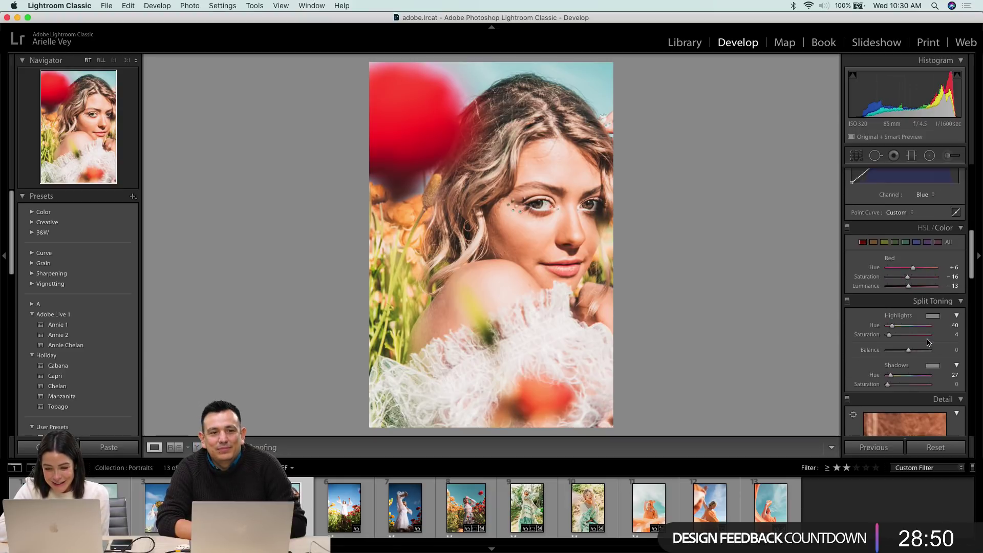
left_click(885, 242)
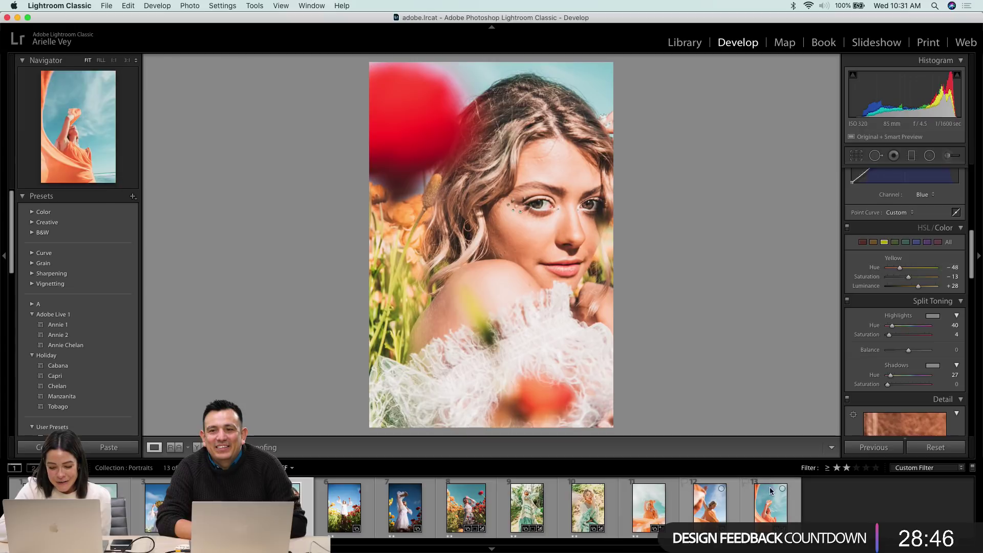
- Return to the orange fabric photo, examine the fabric's edge against the sky at 1:1 and review the HSL blue values
left_click(771, 504)
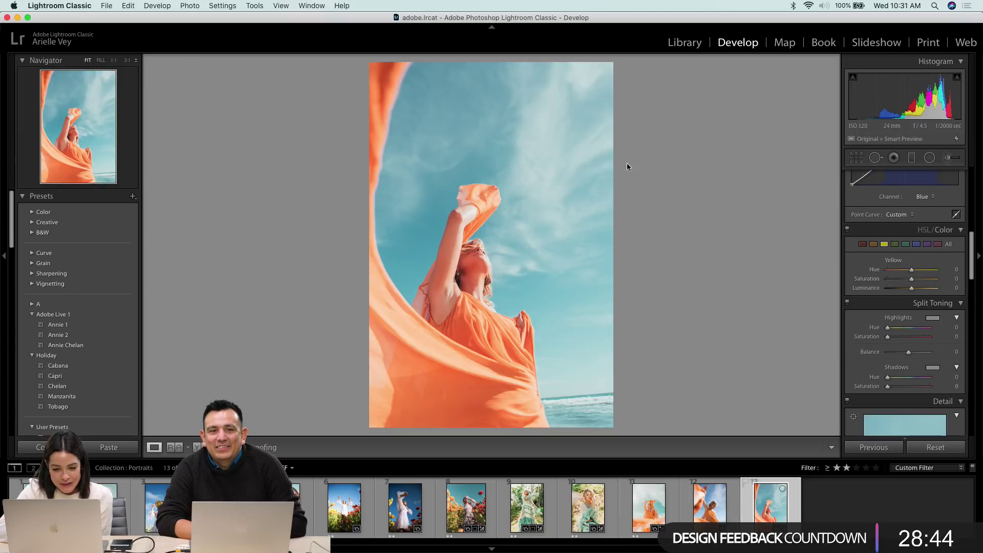
left_click(399, 92)
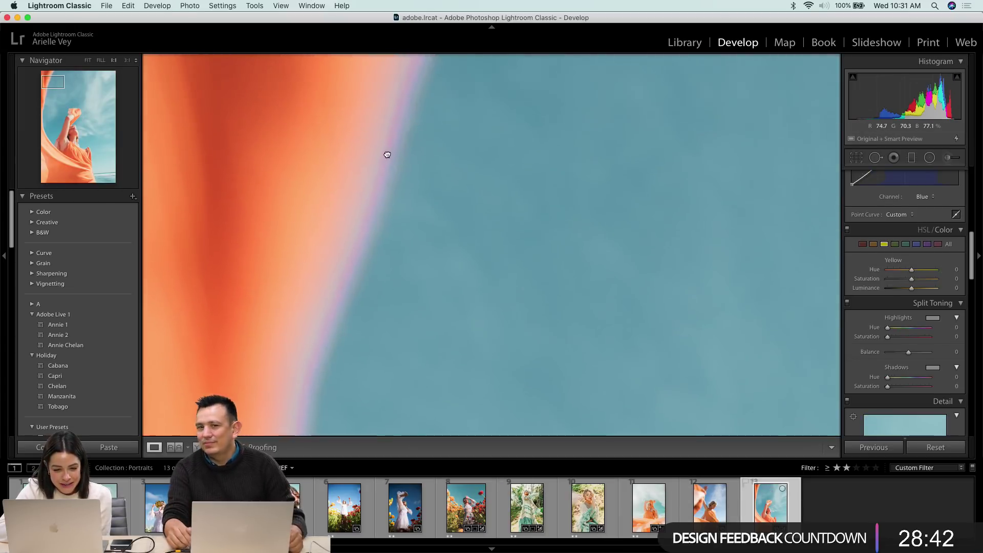
left_click(388, 154)
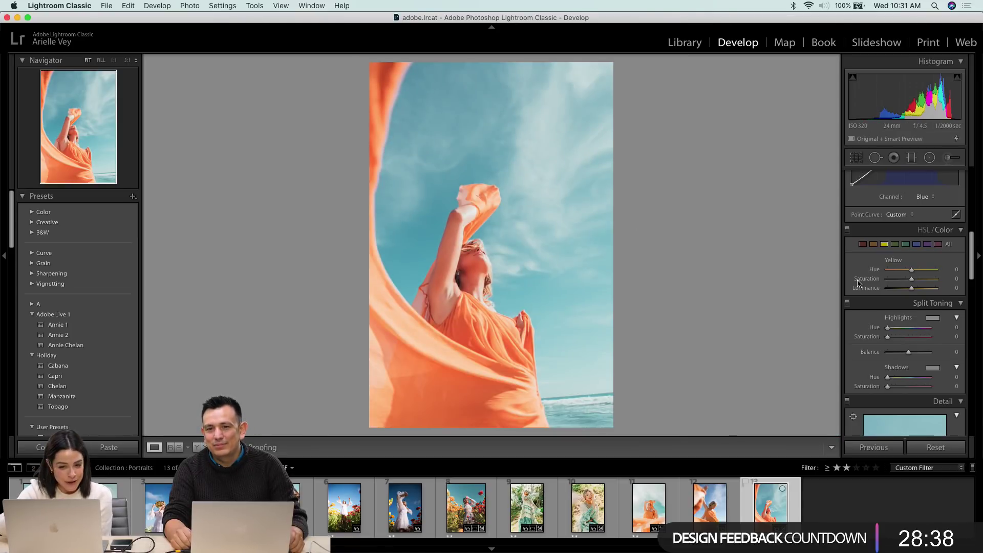
left_click(916, 244)
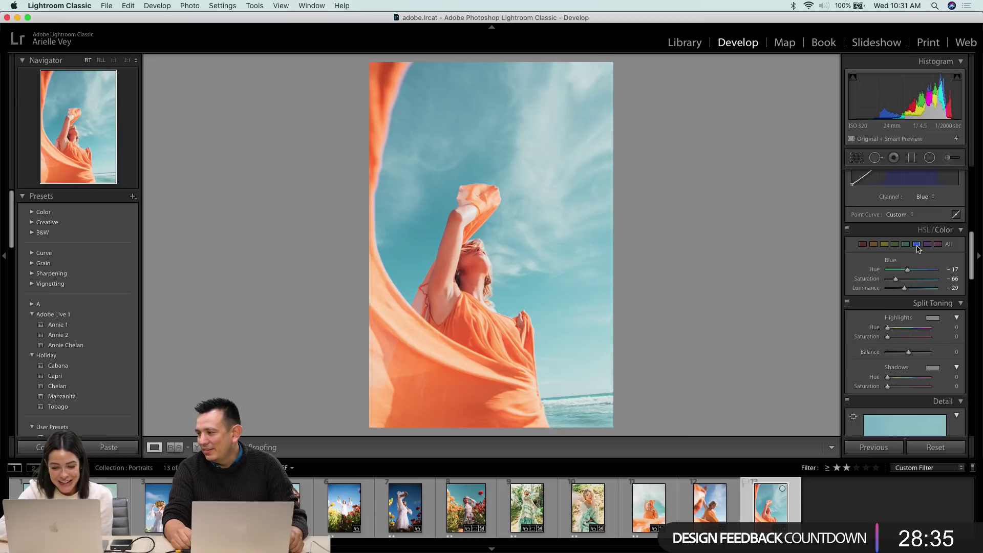
- Straighten the orange fabric photo with a crop angle of −0.07
left_click(856, 158)
mouse_move(727, 157)
left_mouse_down()
mouse_move(720, 179)
mouse_move(718, 163)
left_mouse_up()
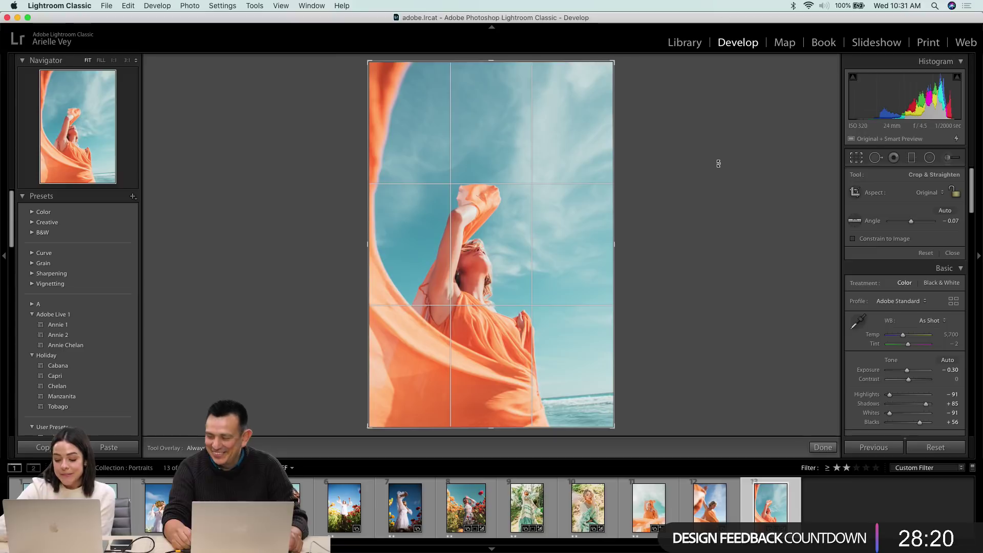
key("Return")
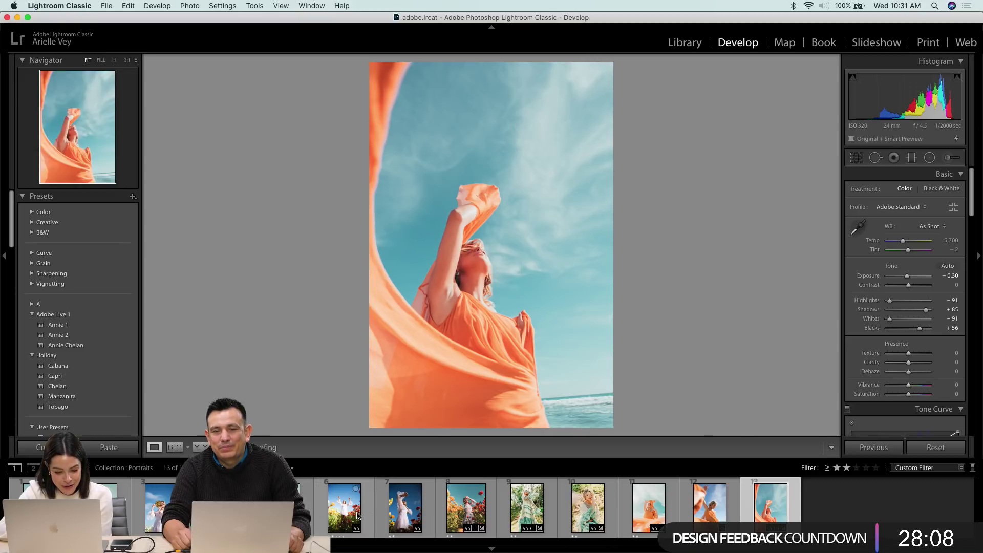
- Apply the Chelan preset to the white-dress photo with the dark blue sky, with Shadows at +100 and Exposure at −0.40
left_click(405, 507)
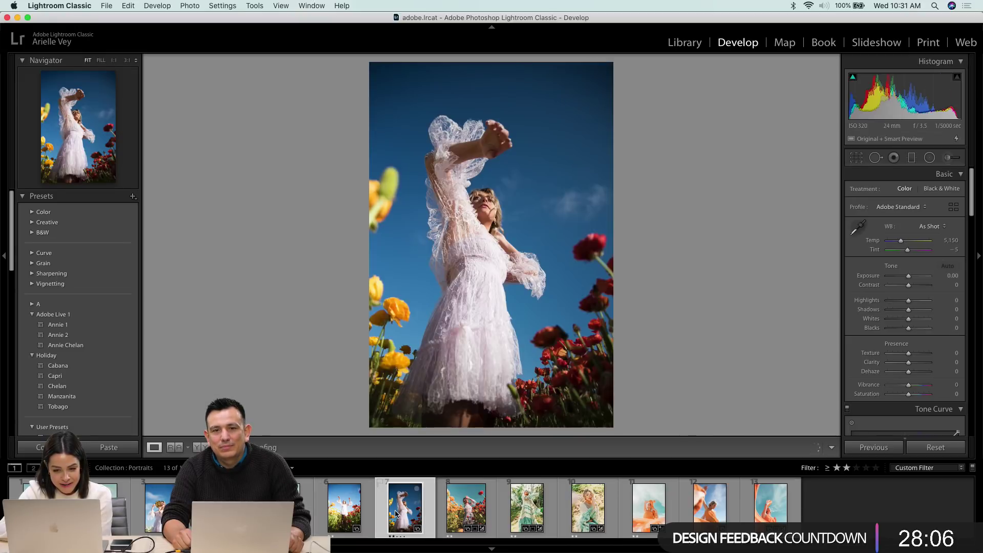
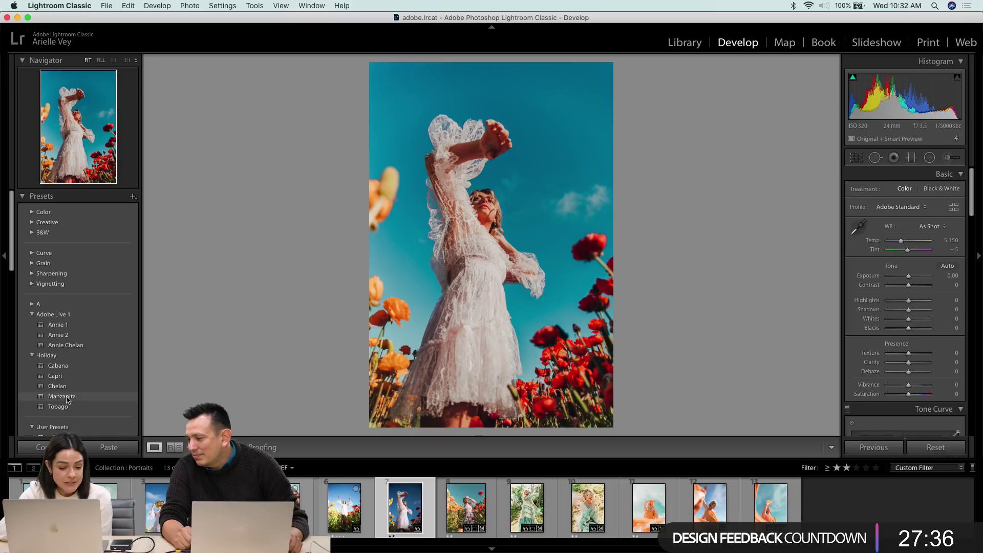
left_click(62, 387)
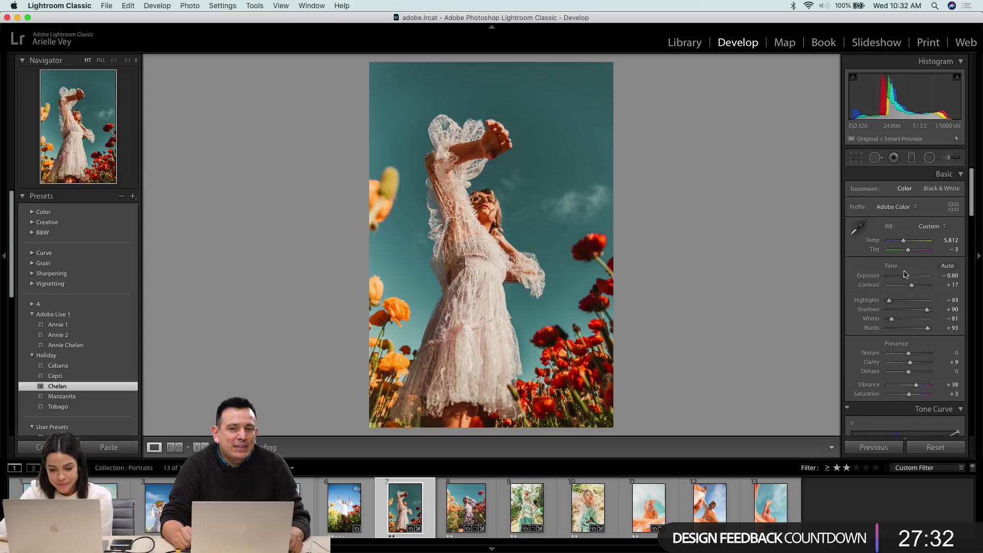
left_click(931, 310)
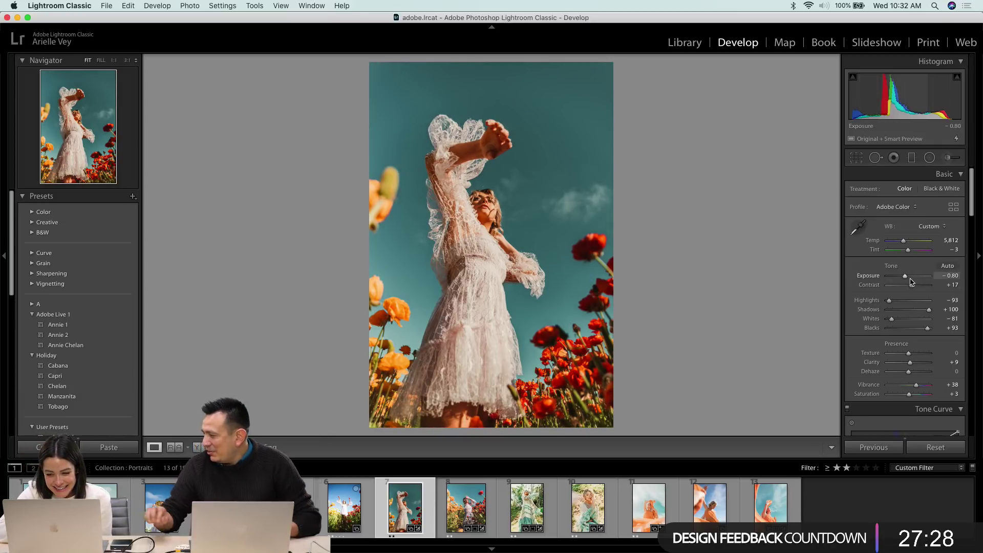
left_click_drag(905, 276, 907, 278)
- Set the HSL red Hue to +49 and the split-toning highlights to Hue 94 and Saturation 10
scroll(907, 278, "down", 10)
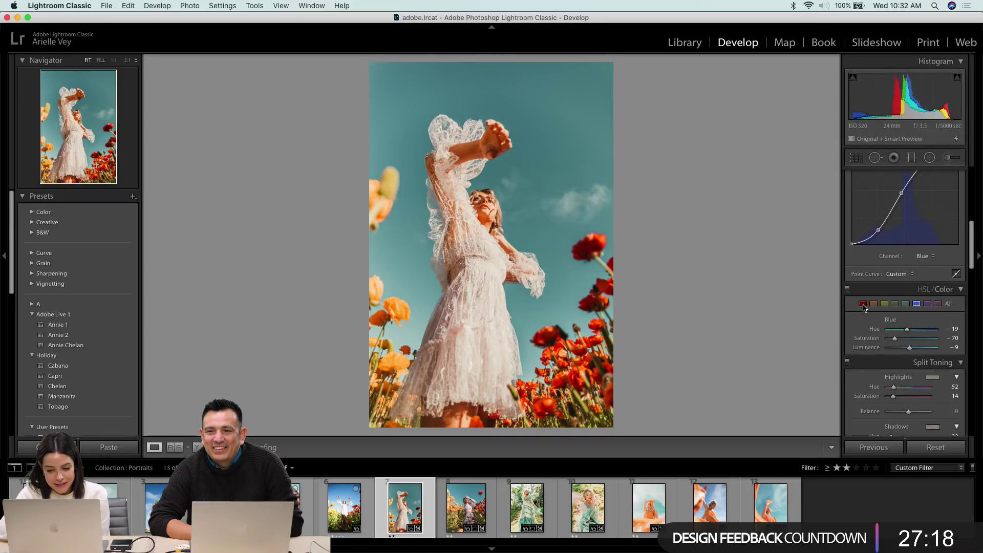
left_click_drag(920, 329, 925, 336)
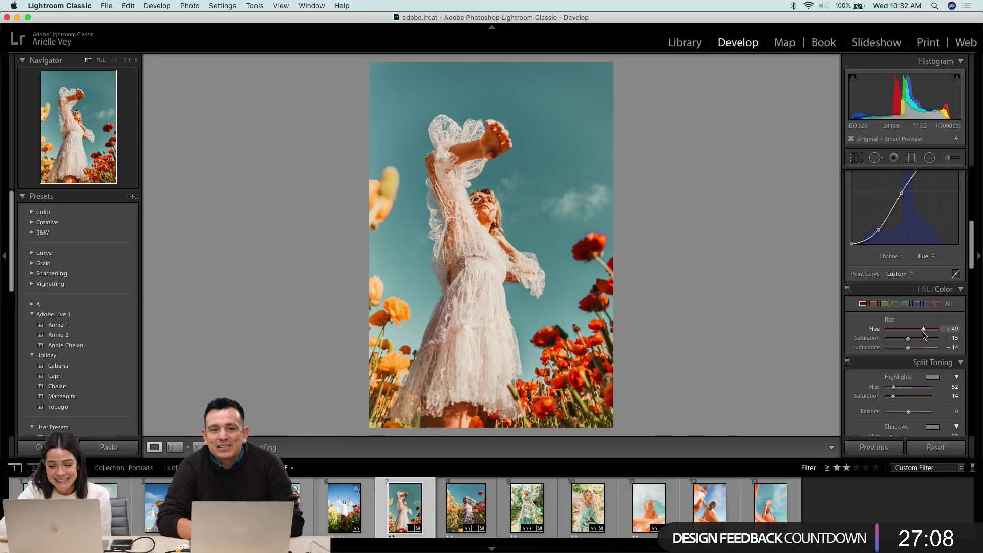
left_click(900, 388)
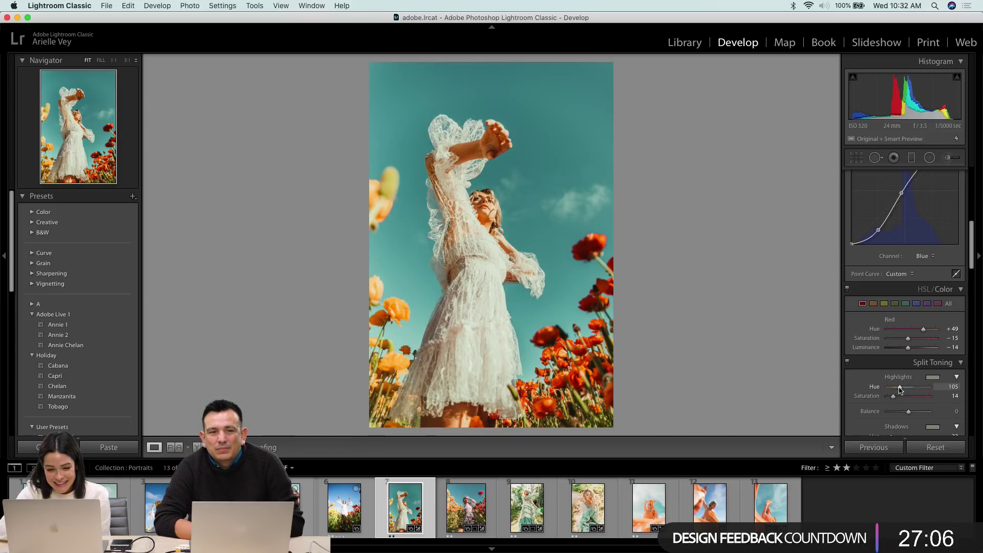
mouse_move(904, 390)
left_mouse_down()
mouse_move(927, 387)
mouse_move(905, 394)
left_mouse_up()
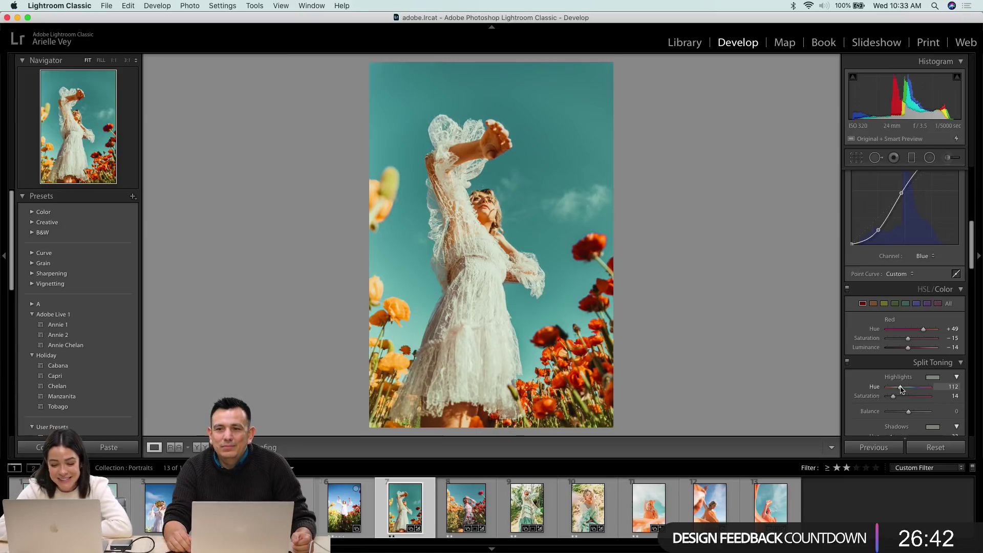
left_click_drag(900, 390, 899, 392)
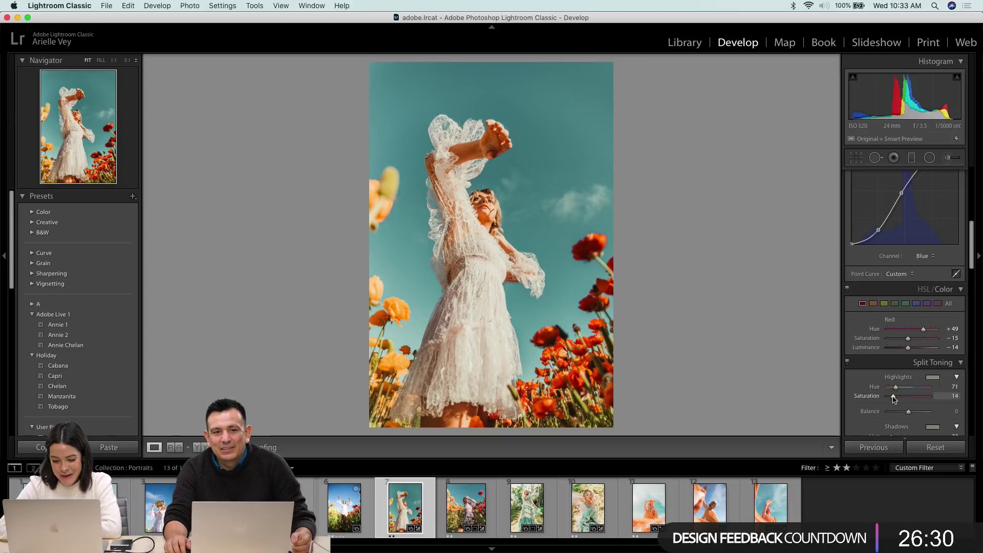
left_click_drag(894, 399, 891, 399)
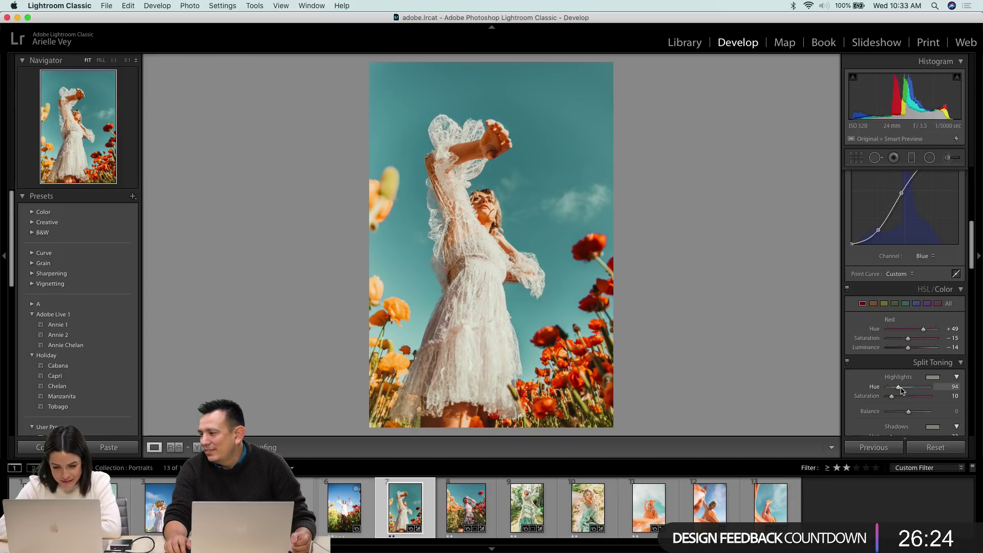
- Add a wide diagonal graduated filter from the photo's upper right, with Exposure 1.24 and Temp 45
left_click(894, 157)
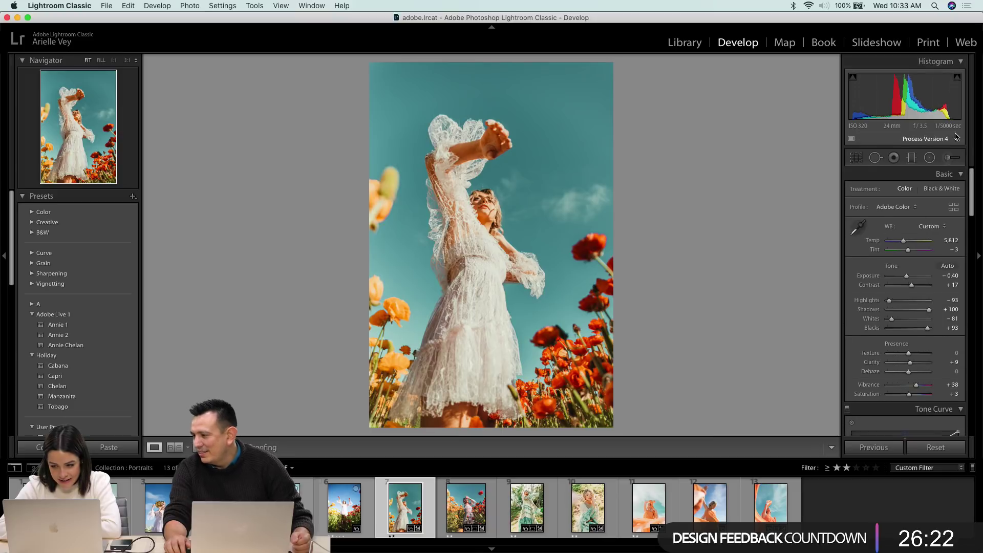
left_click_drag(778, 74, 266, 208)
left_click_drag(910, 224, 920, 200)
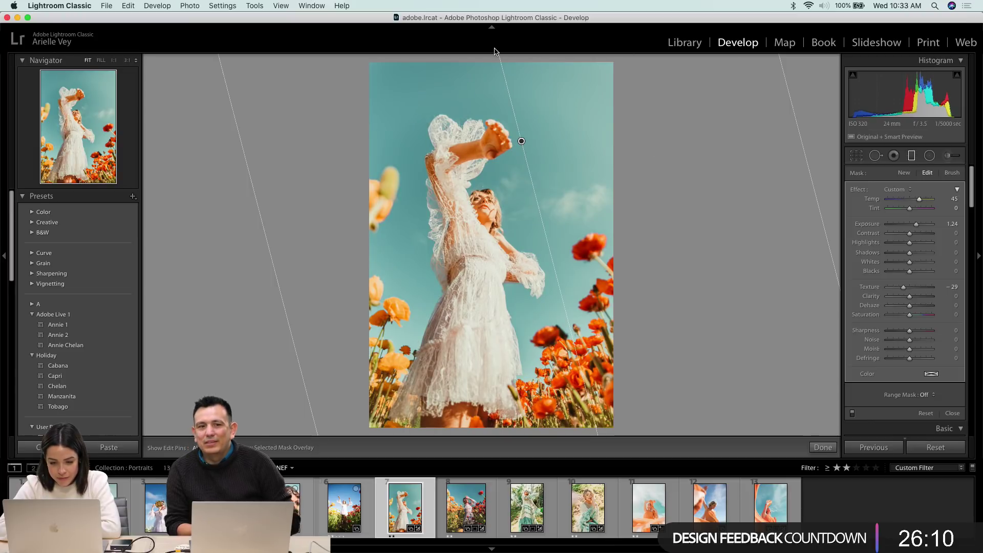
- Reposition the graduated filter with its pin in the sky beyond the raised hand, keep it steeply angled, and set its Exposure to 0.84
left_click_drag(502, 64, 475, 81)
left_click_drag(522, 141, 557, 113)
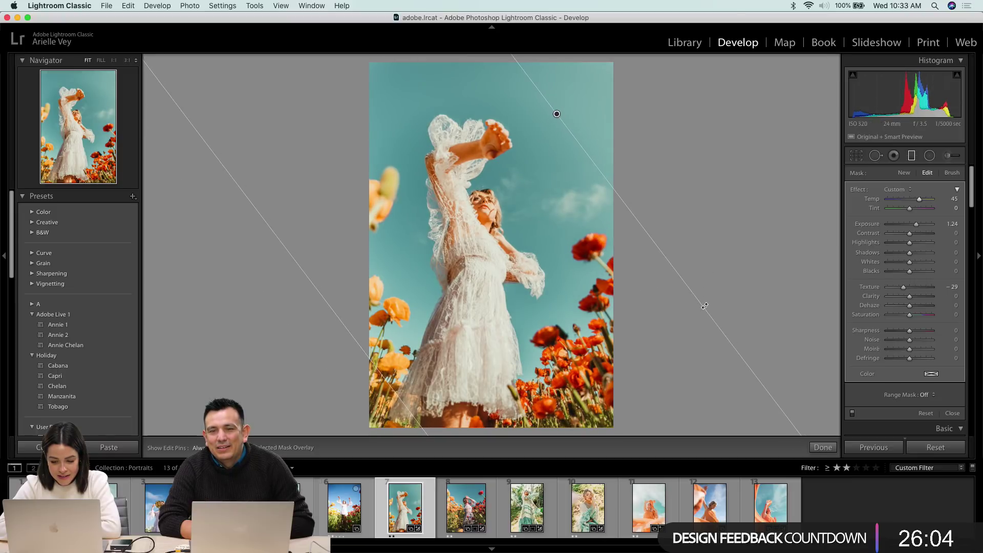
left_click_drag(705, 306, 610, 351)
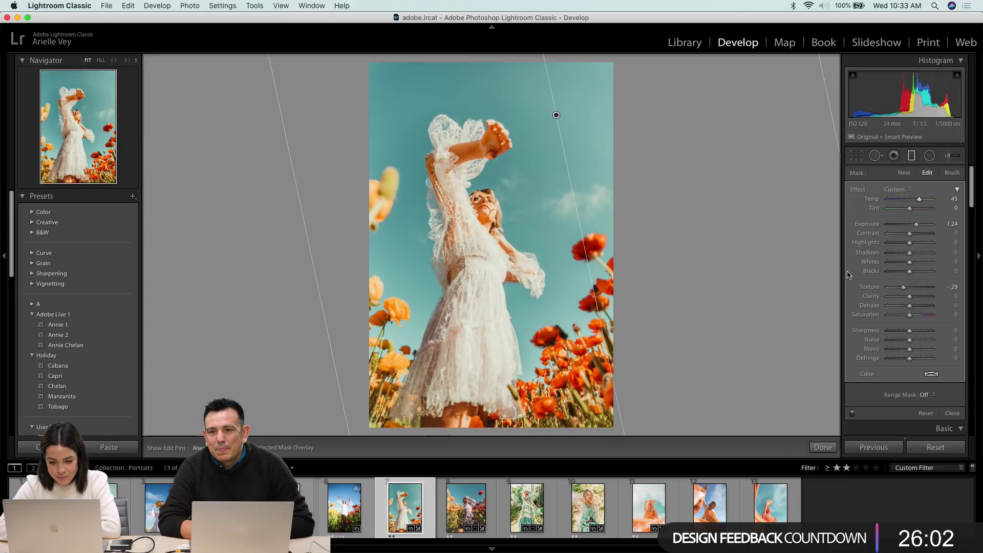
left_click_drag(917, 226, 916, 227)
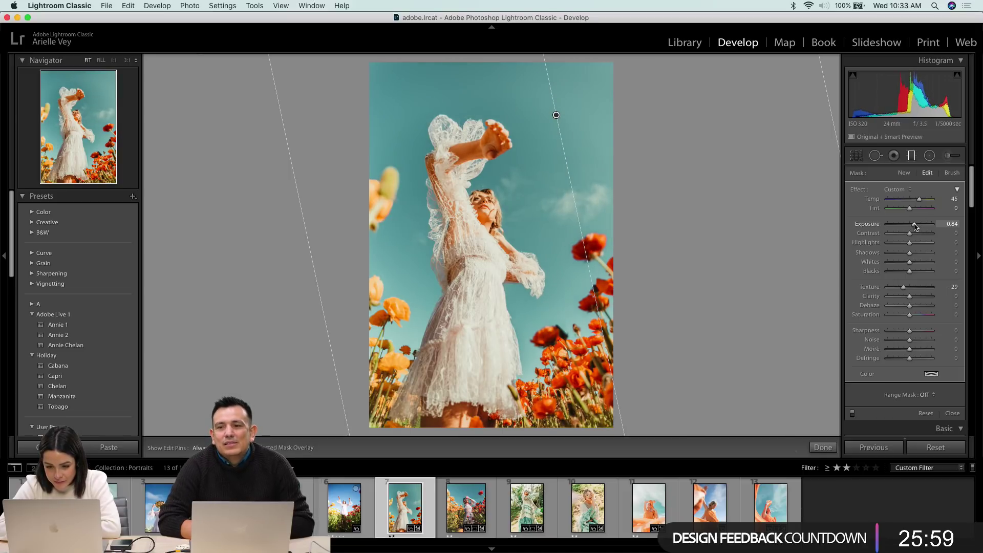
left_click(912, 157)
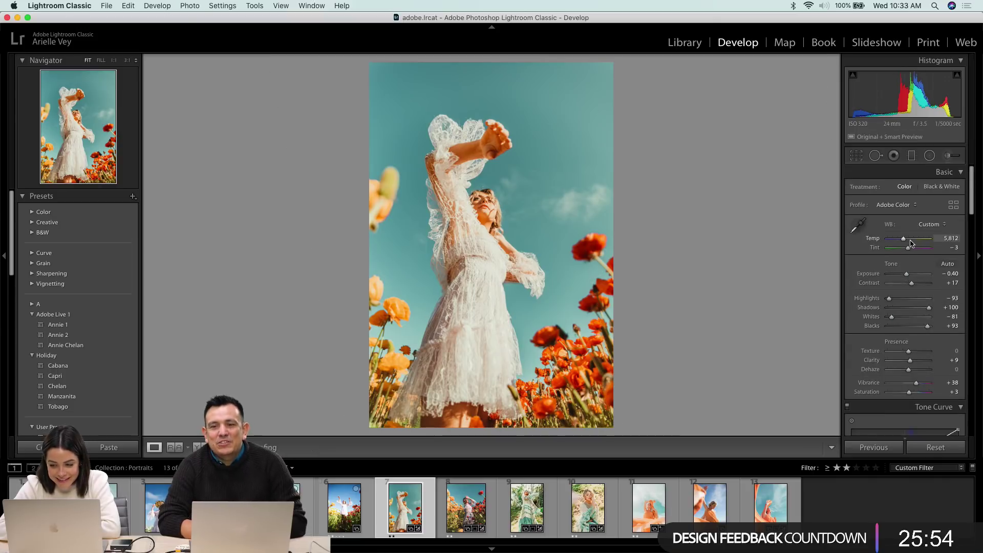
- Set the white balance Temp to 5,124 and inspect the woman's face and dress up close
left_click_drag(904, 241, 901, 242)
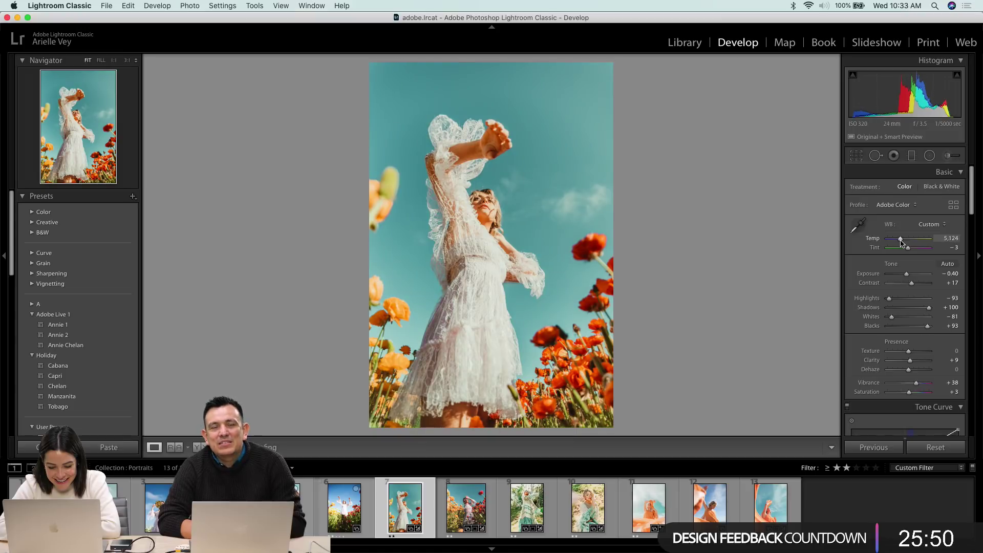
left_click(487, 219)
left_click_drag(486, 219, 480, 333)
left_click_drag(492, 299, 575, 296)
left_click(574, 296)
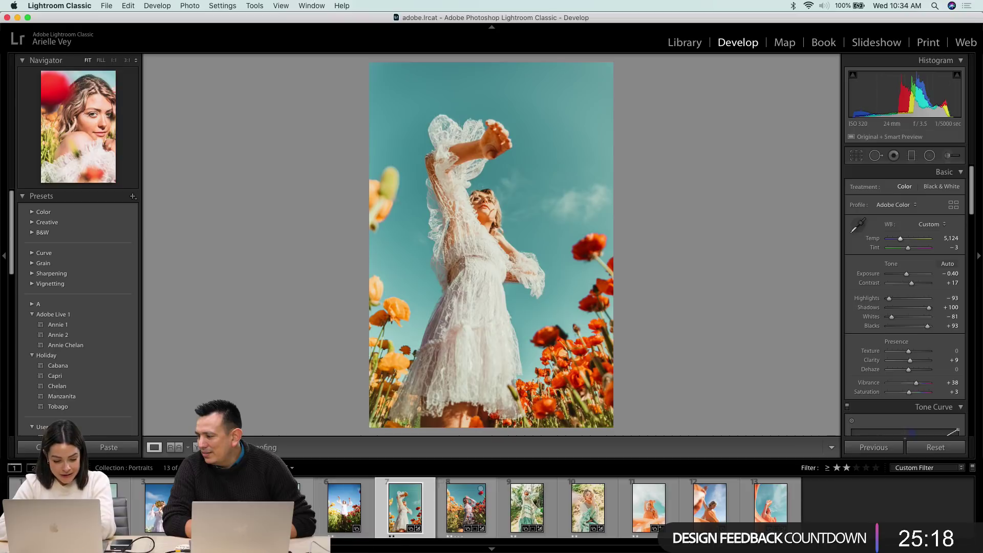
- Open the close-up portrait with the blurred red poppy for editing
left_click(284, 507)
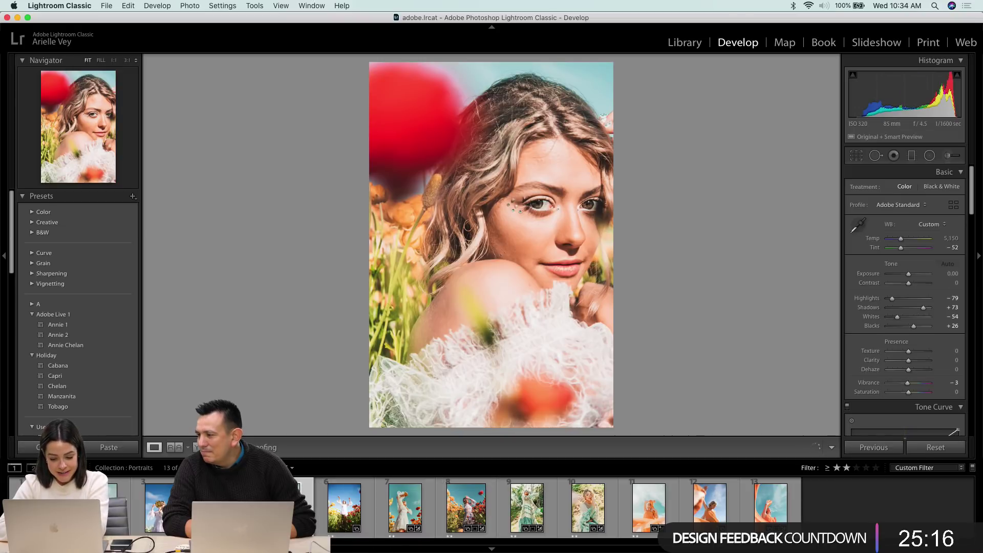
- Open the photo of the woman in the white dress reaching upward among poppies and examine the red poppies up close
left_click(415, 507)
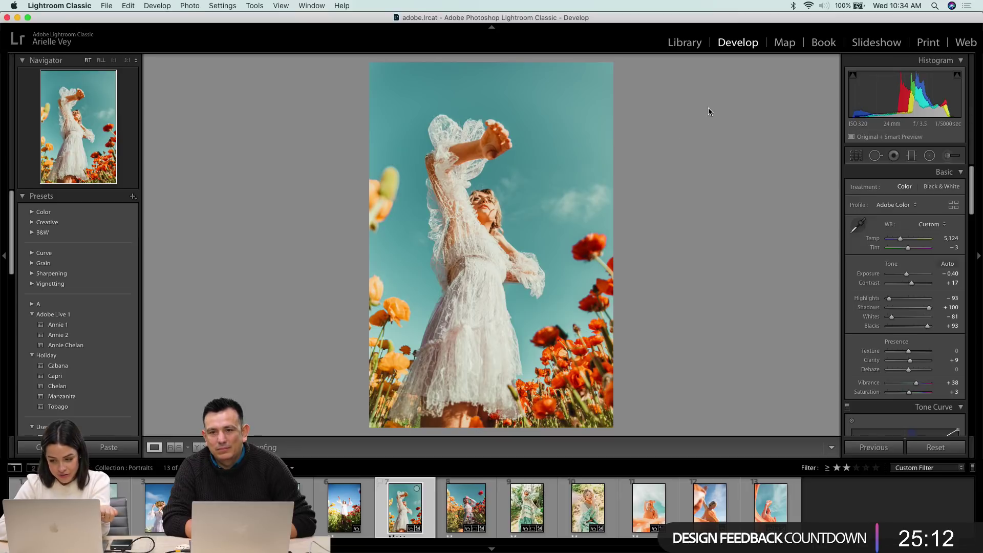
left_click(571, 361)
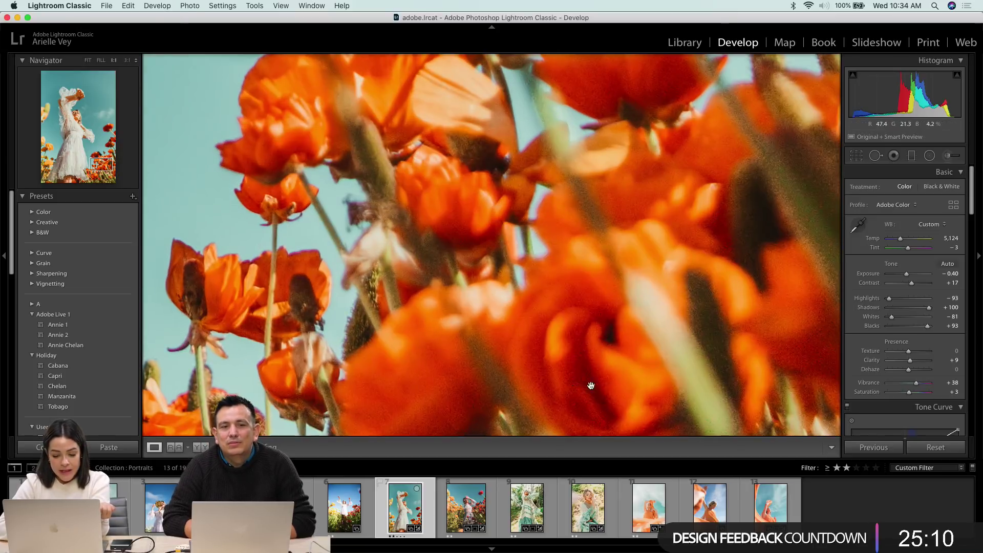
left_click_drag(577, 381, 643, 463)
left_click_drag(586, 169, 640, 254)
left_click(669, 281)
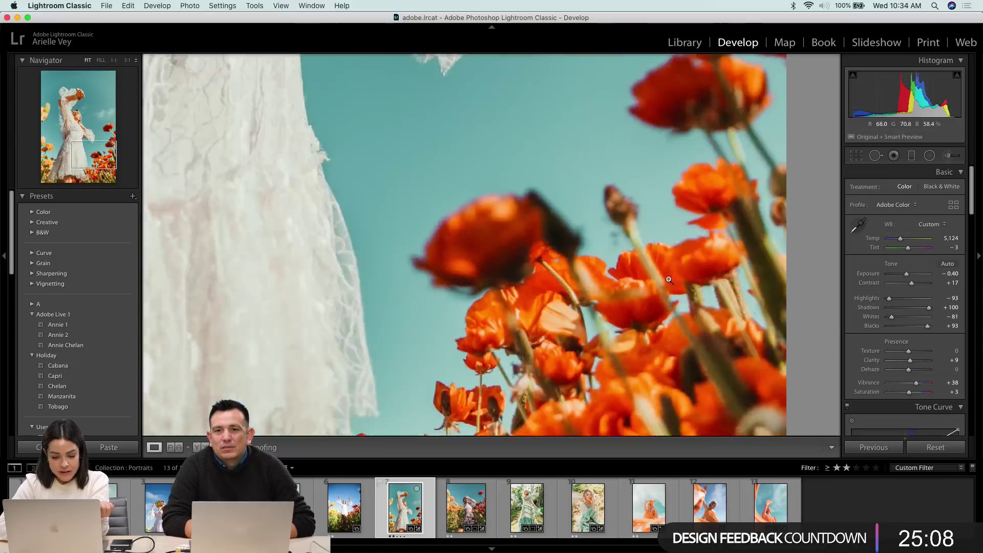
left_click(551, 296)
left_click(550, 296)
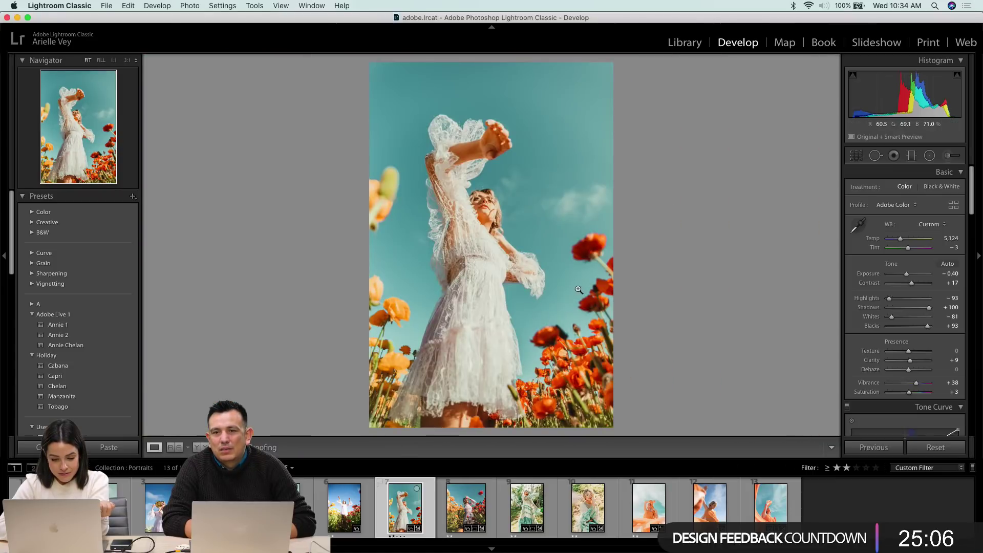
- Paint a new Adjustment Brush mask with brush size 6 over the dark red poppies along the photo's right edge
left_click(948, 155)
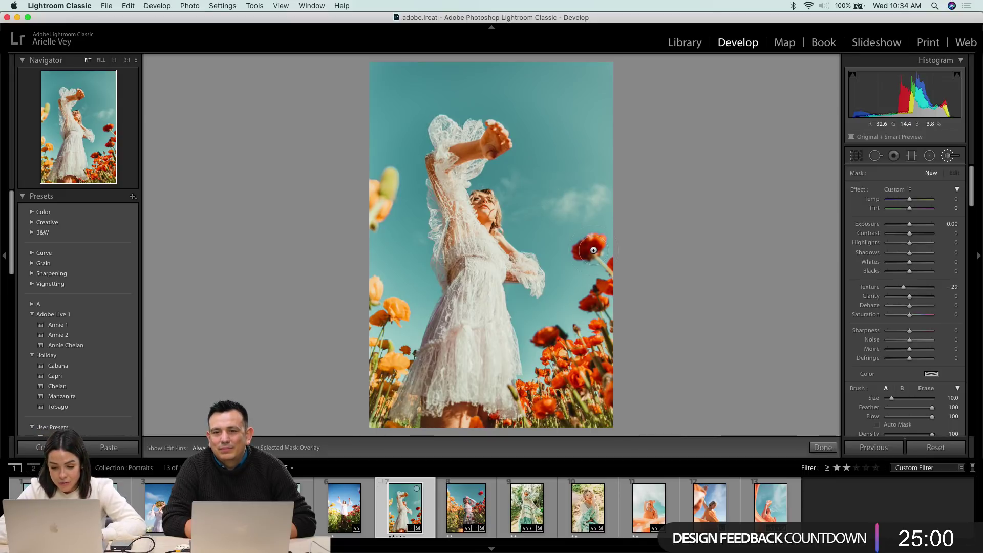
key("bracketleft")
key("bracketleft")
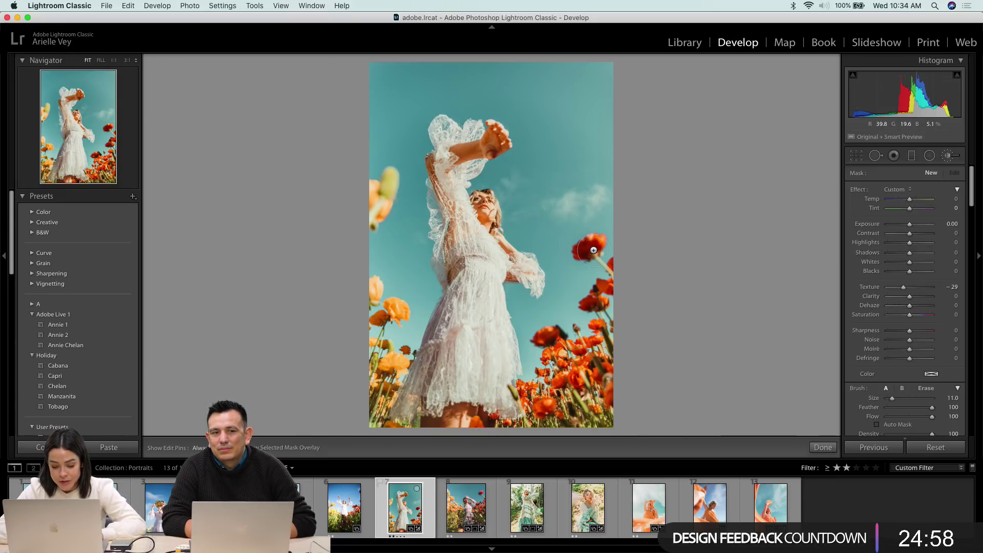
key("bracketleft")
key("bracketleft")
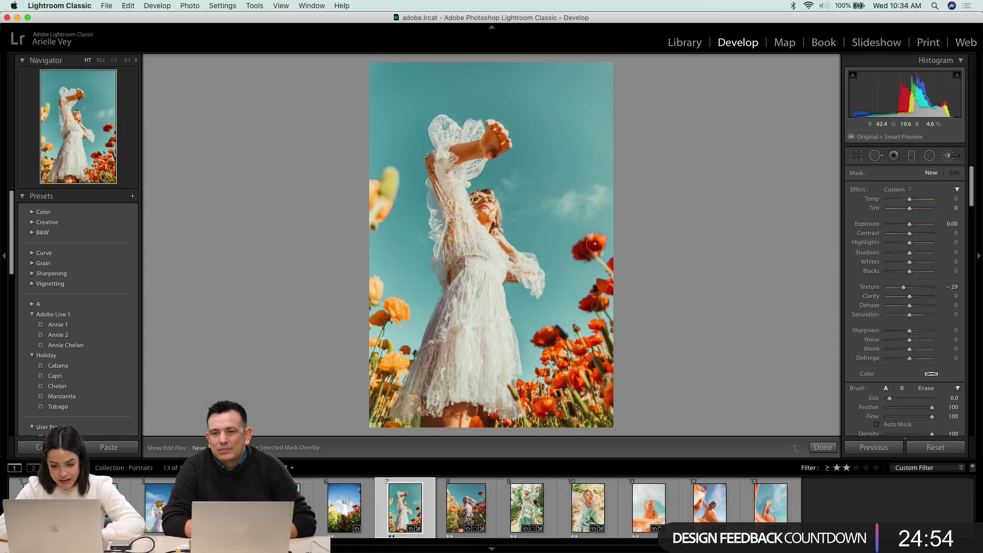
mouse_move(596, 245)
left_mouse_down()
mouse_move(605, 280)
mouse_move(592, 303)
left_mouse_up()
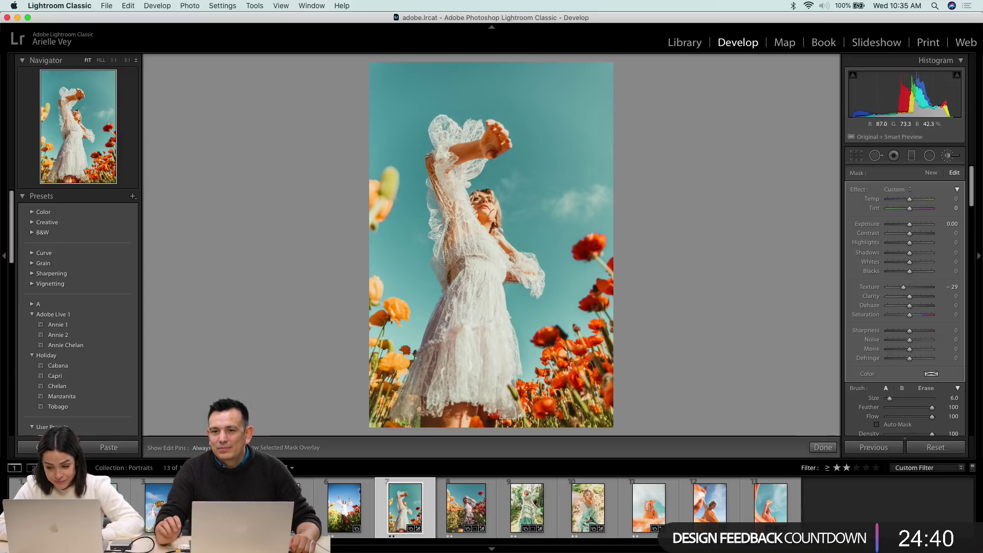
- Set the poppy mask's Temp to 55, Shadows to 22 and Exposure to 1.41
mouse_move(916, 200)
left_mouse_down()
mouse_move(928, 201)
mouse_move(911, 201)
left_mouse_up()
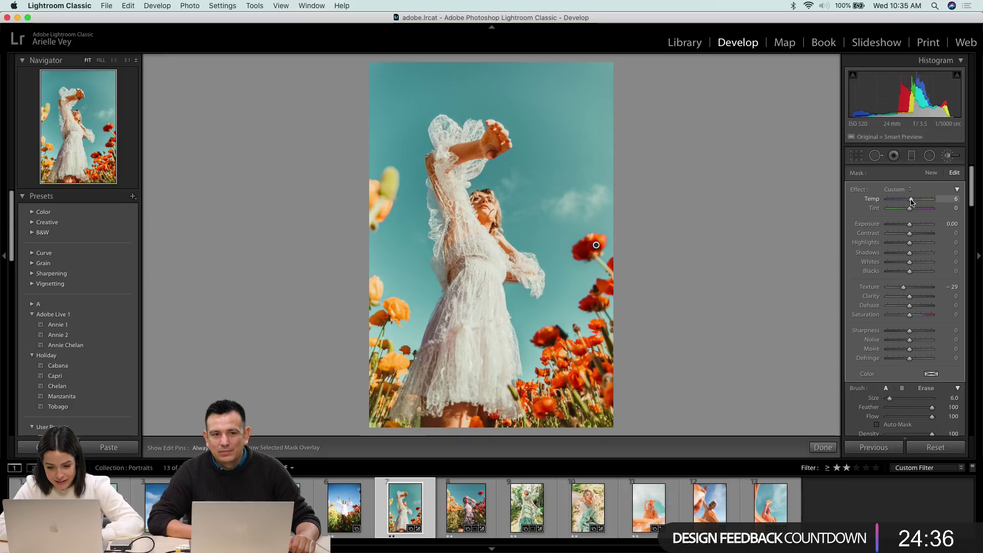
left_click(931, 200)
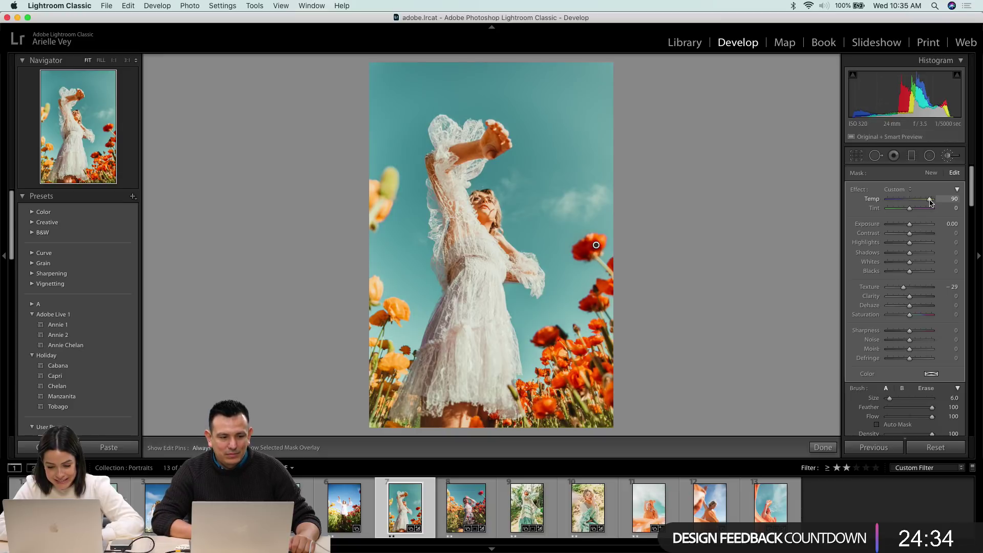
left_click_drag(912, 203, 908, 201)
left_click(922, 201)
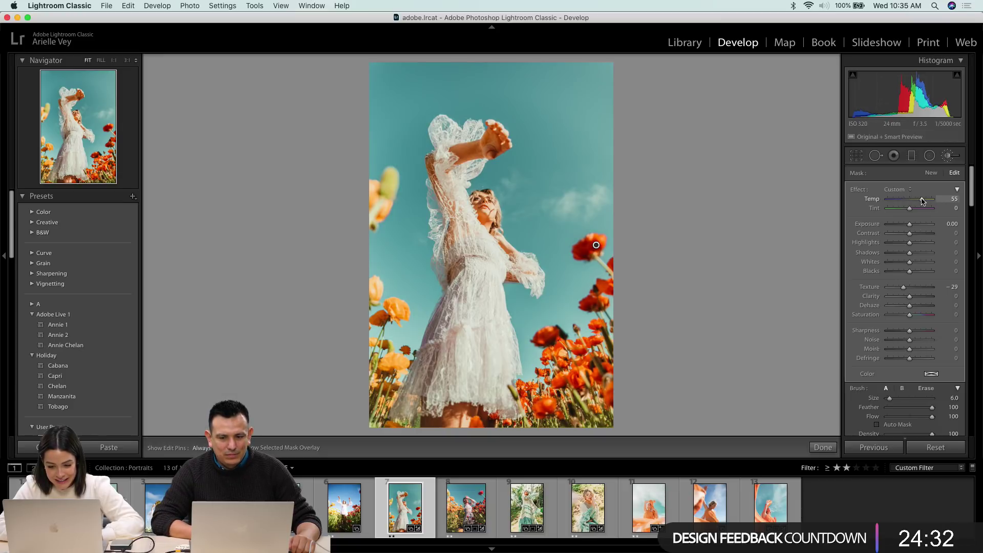
left_click(921, 254)
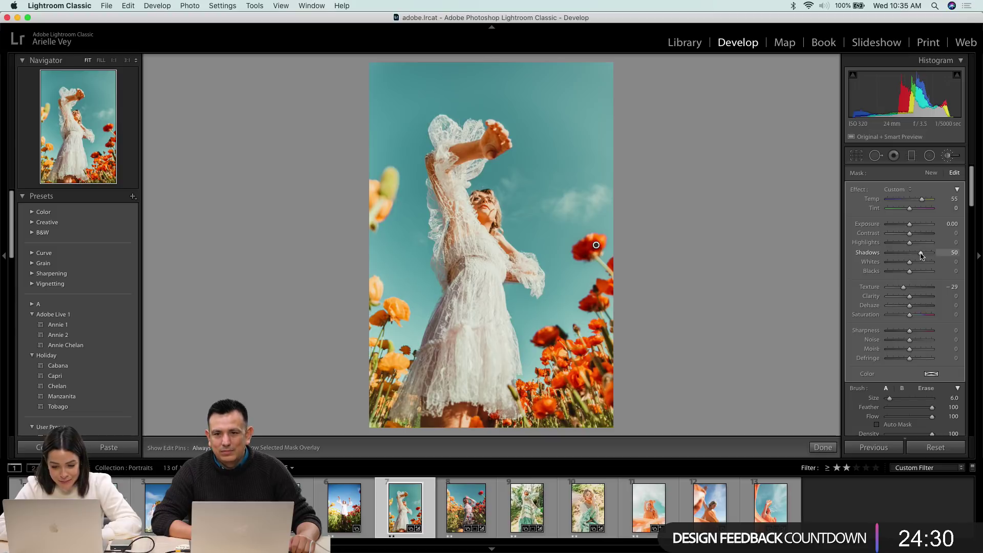
left_click_drag(921, 254, 918, 225)
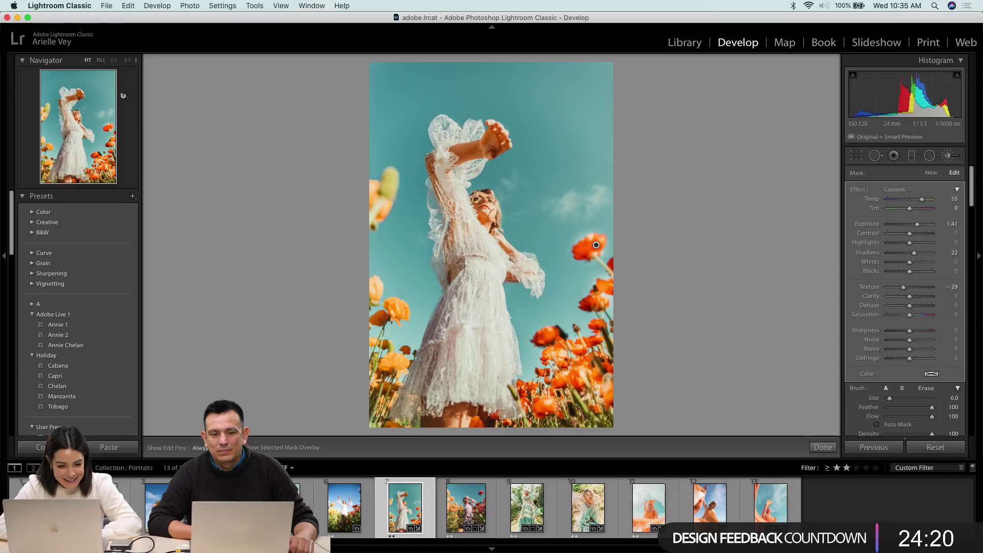
- Erase the mask spill from the sky along the uppermost red poppy's upper-left edge, enlarging the eraser brush to size 15
left_click(105, 127)
key("alt")
mouse_move(552, 122)
left_mouse_down()
mouse_move(421, 231)
mouse_move(468, 184)
mouse_move(532, 152)
left_mouse_up()
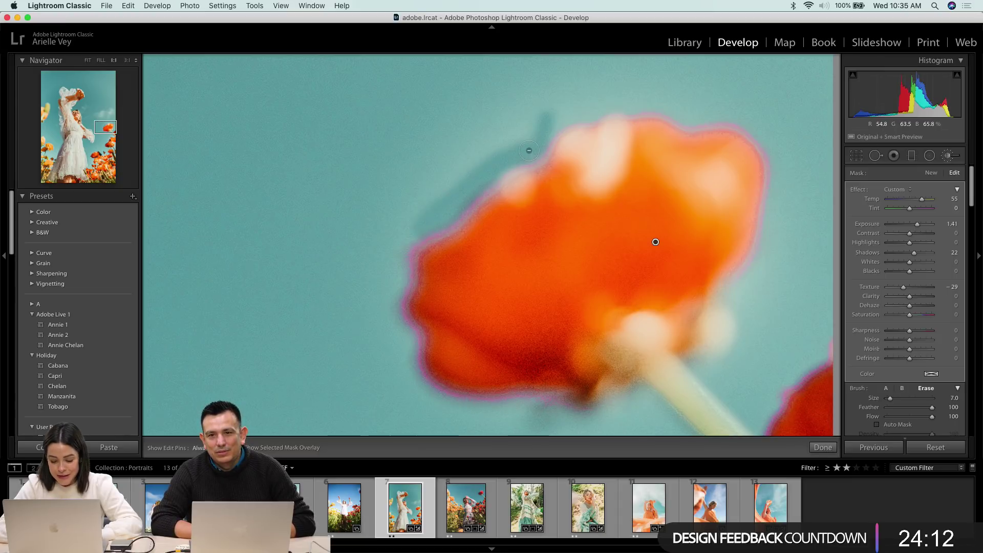
scroll(527, 149, "up", 3)
mouse_move(509, 88)
left_mouse_down()
mouse_move(518, 106)
mouse_move(463, 150)
left_mouse_up()
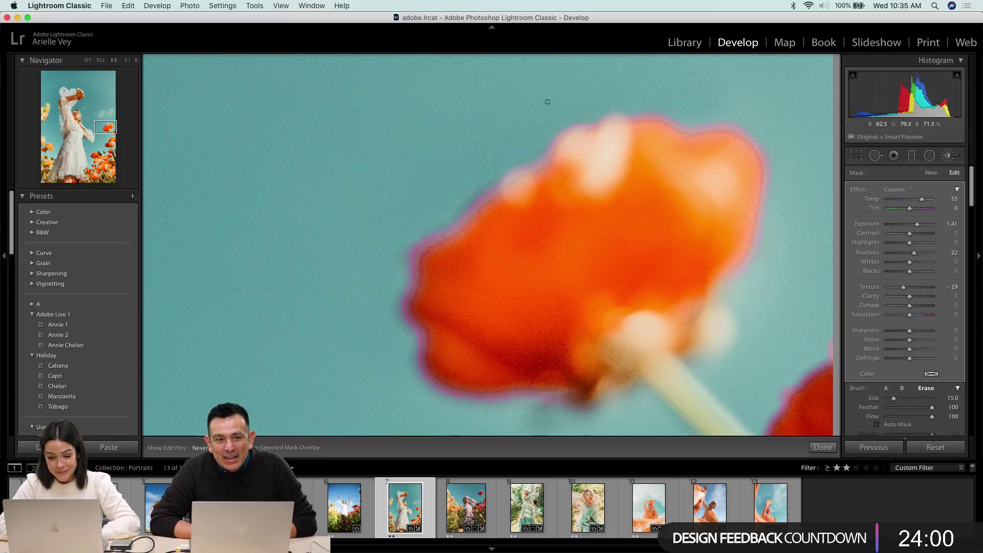
key("h")
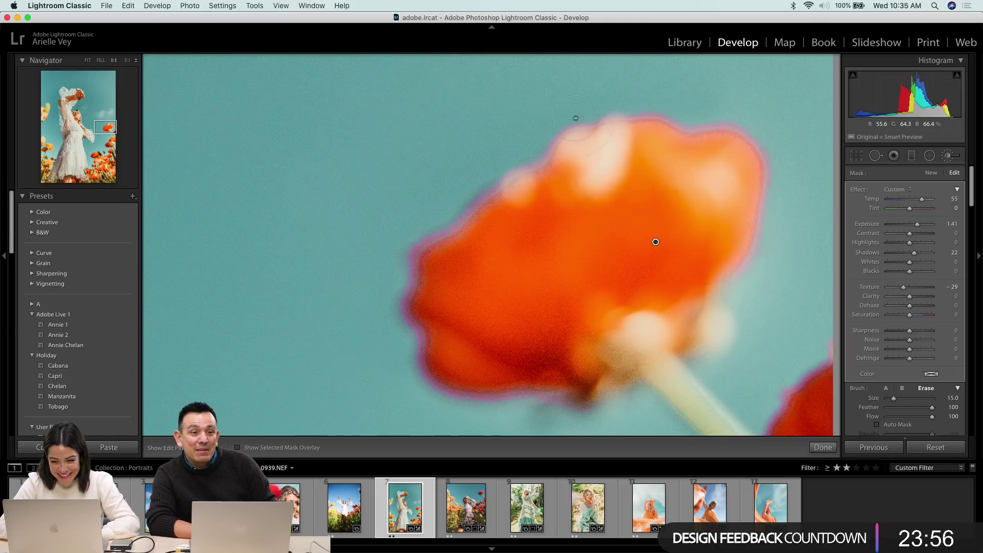
- Erase the remaining mask spill around the uppermost poppy's right edge, check below its petals, and return to the full photo
mouse_move(738, 101)
left_mouse_down()
mouse_move(786, 132)
mouse_move(790, 231)
mouse_move(760, 299)
mouse_move(795, 198)
left_mouse_up()
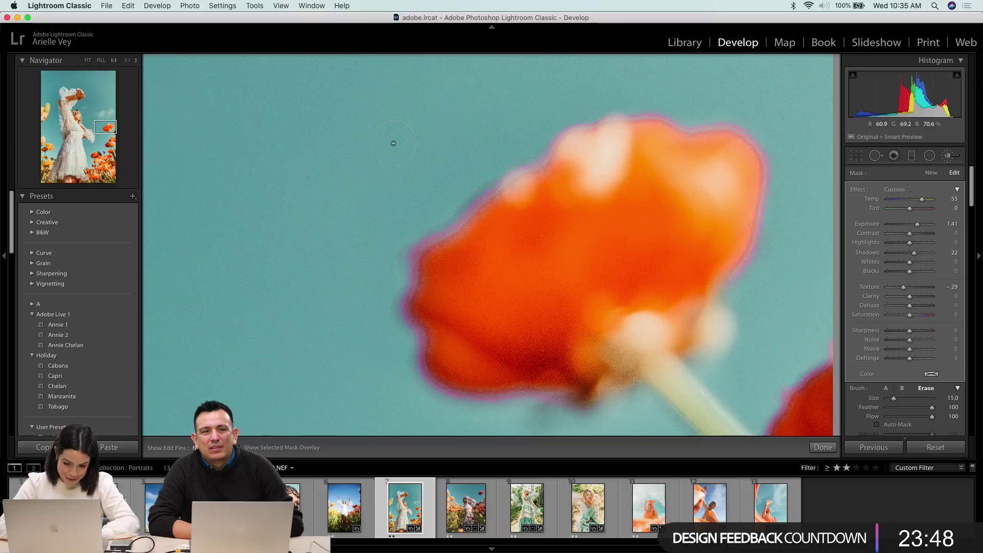
key("h")
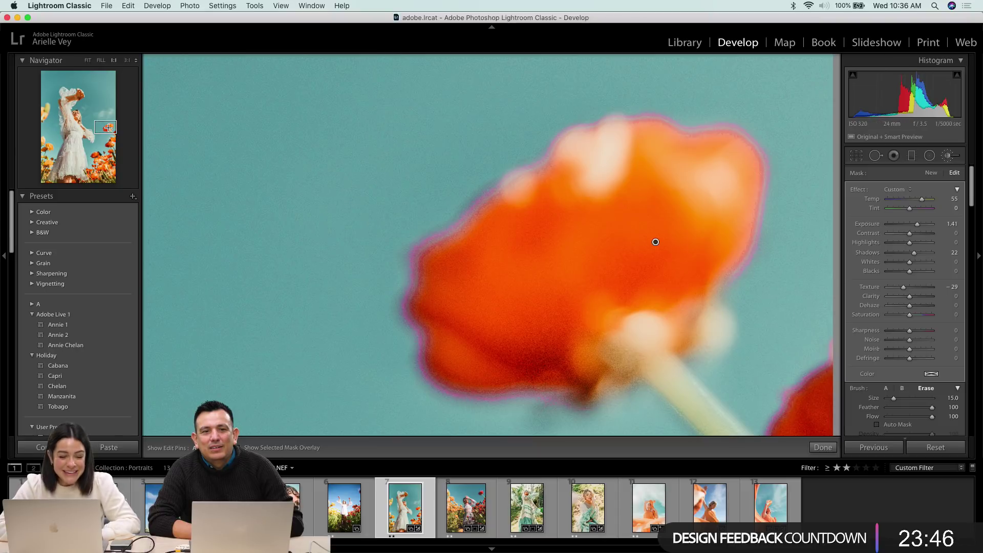
left_click_drag(107, 127, 109, 130)
key("h")
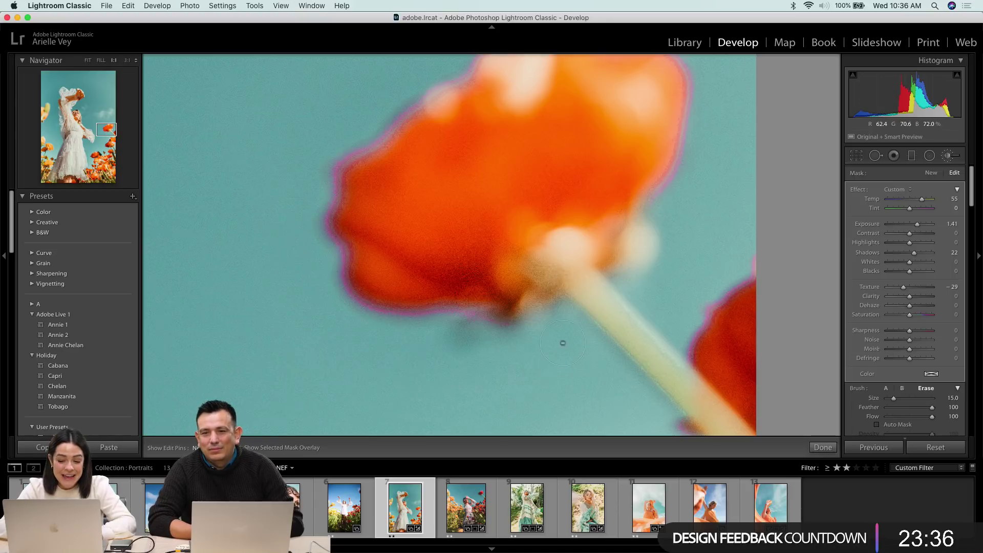
key("h")
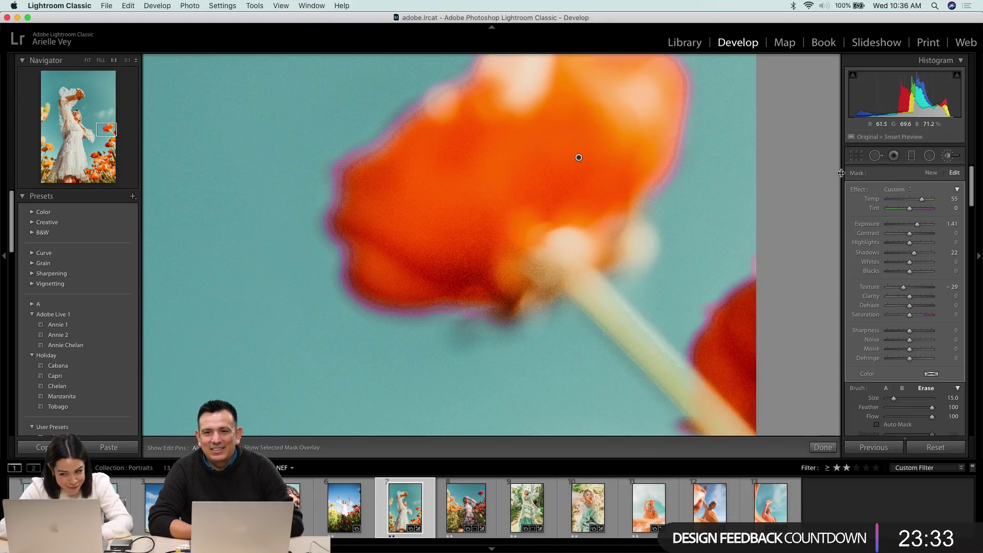
left_click(948, 155)
left_click(644, 219)
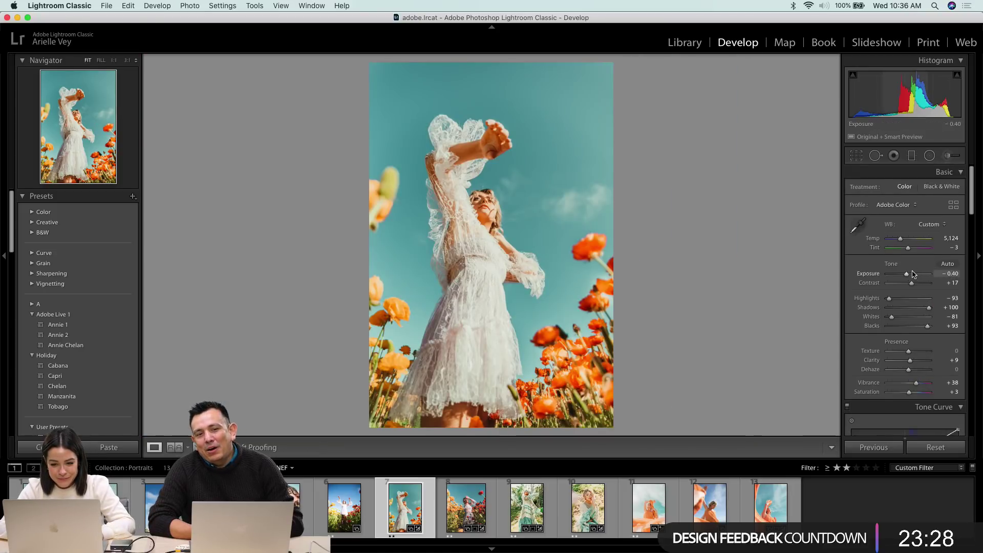
- Reselect the poppy mask and lower its Exposure to 0.39 and Temp to 2
key("k")
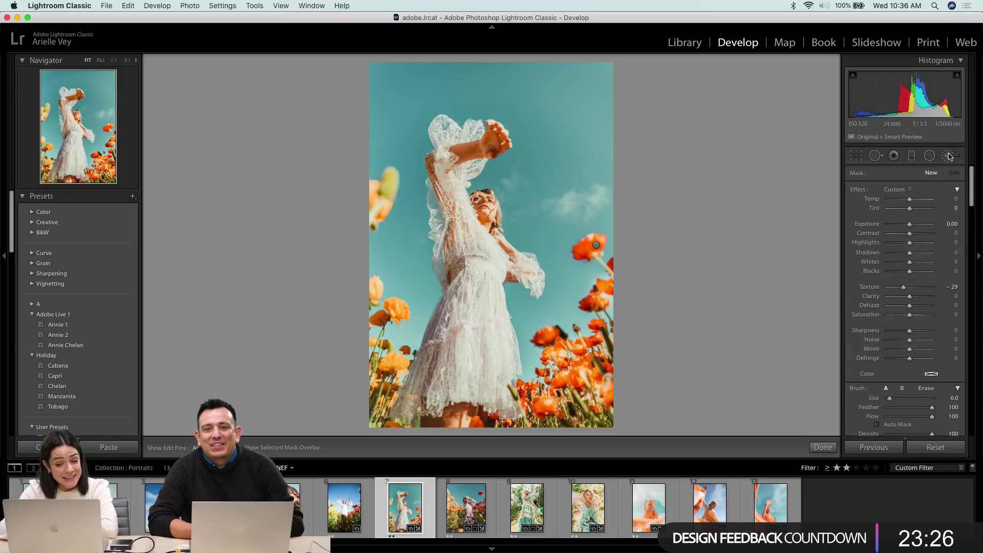
left_click(596, 245)
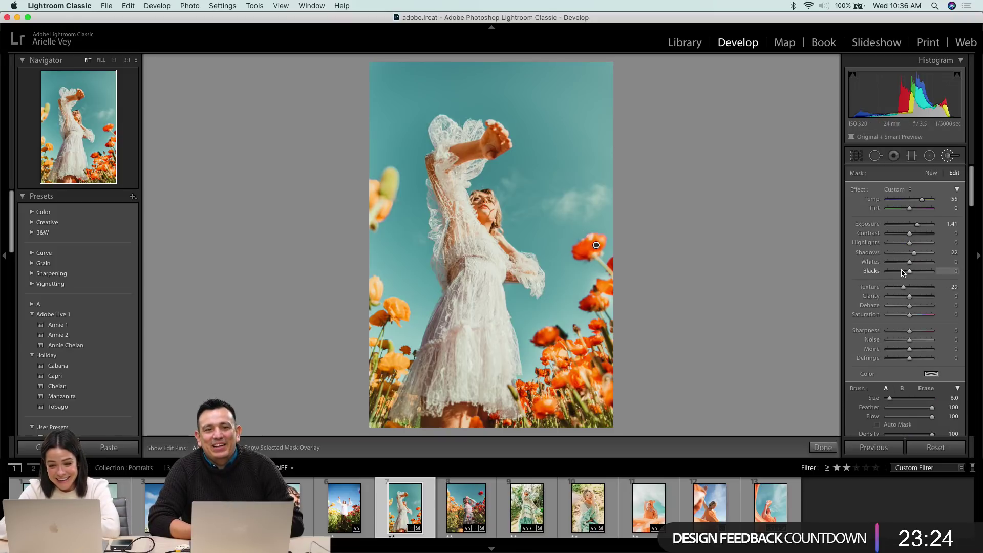
mouse_move(916, 228)
left_mouse_down()
mouse_move(911, 203)
mouse_move(912, 227)
left_mouse_up()
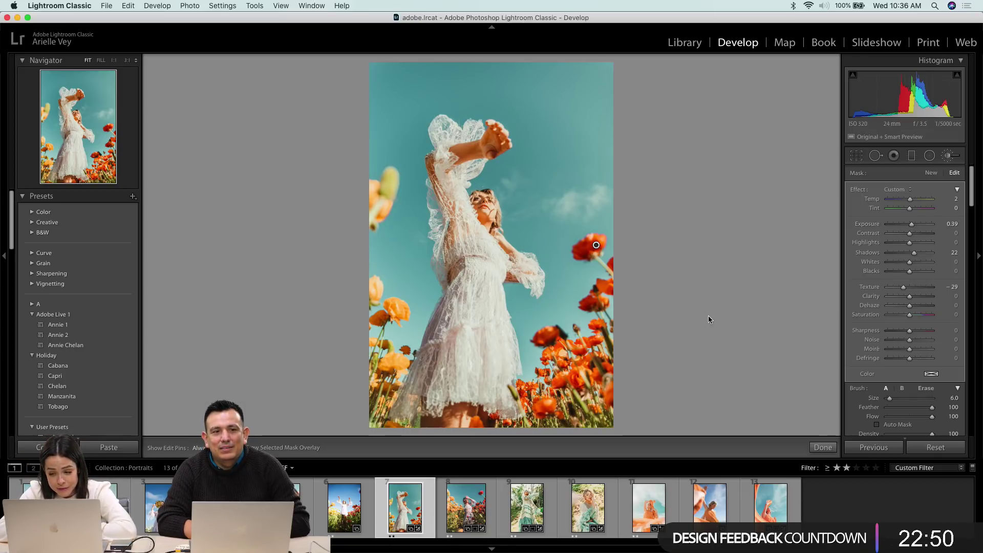
- Raise the poppy mask's Temp to 54 and move its displaced pin back onto the uppermost red poppy
left_click(950, 156)
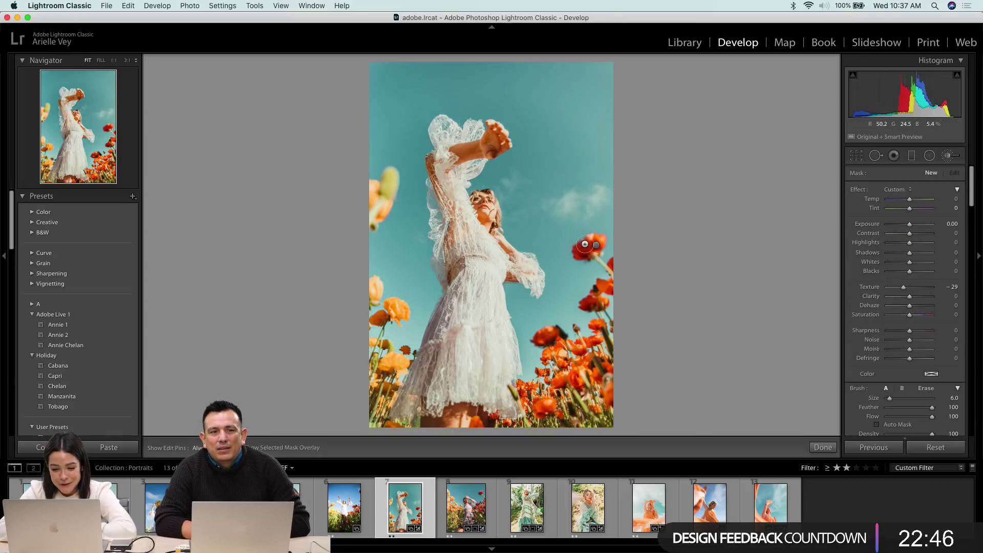
left_click(596, 245)
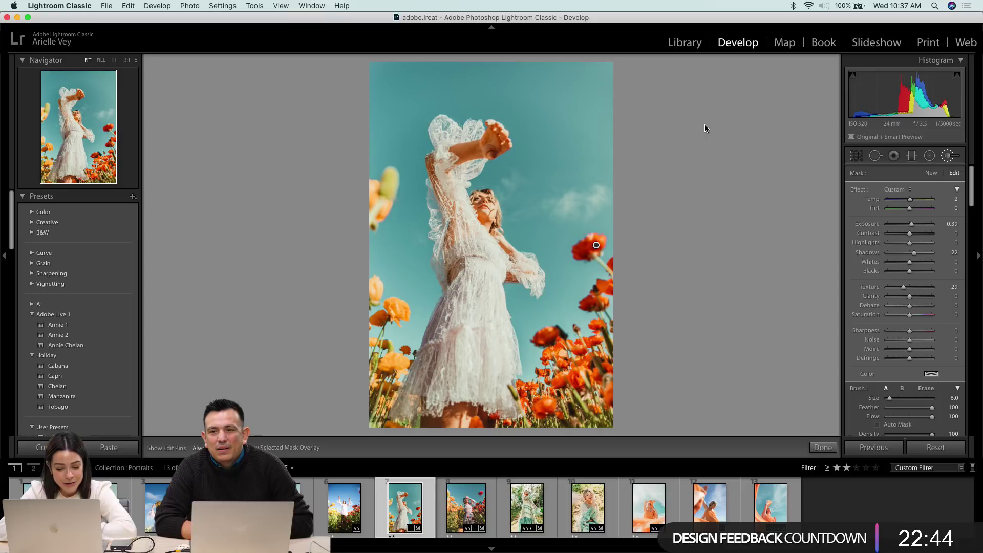
left_click_drag(910, 199, 922, 201)
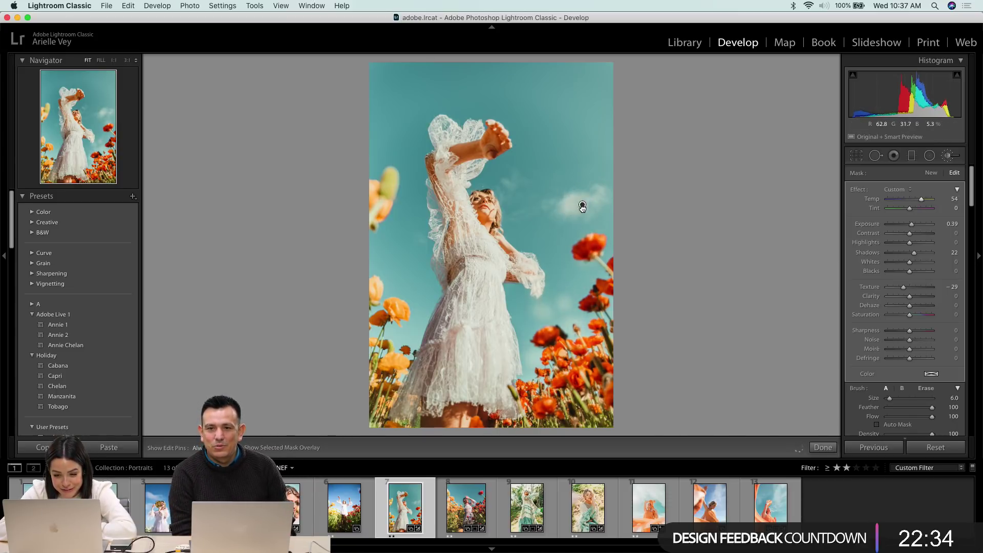
mouse_move(561, 245)
left_mouse_down()
mouse_move(575, 199)
mouse_move(608, 218)
mouse_move(577, 163)
mouse_move(562, 73)
mouse_move(572, 67)
mouse_move(573, 250)
mouse_move(593, 248)
left_mouse_up()
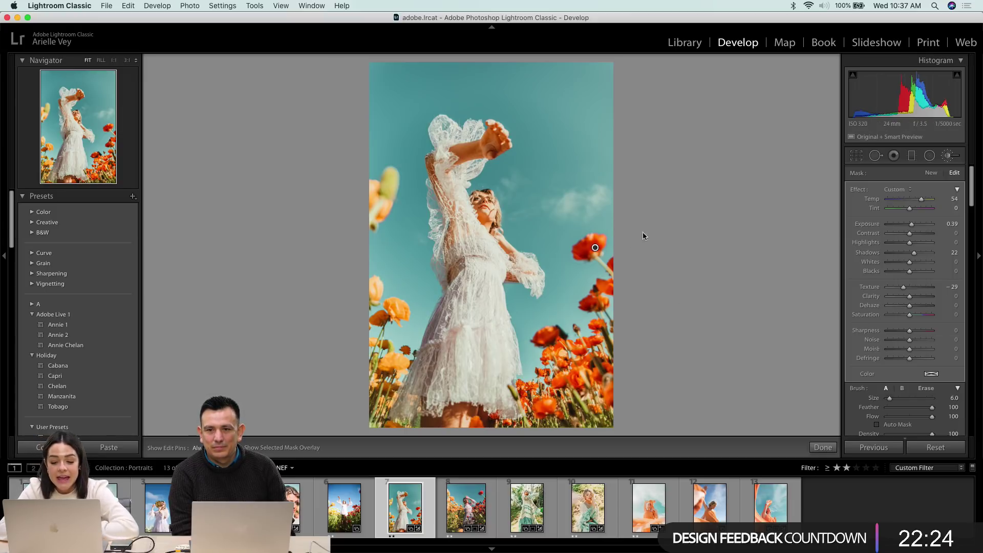
- Set the poppy mask's Saturation to 51, Texture to 26 and Exposure to 0.26
left_click(927, 316)
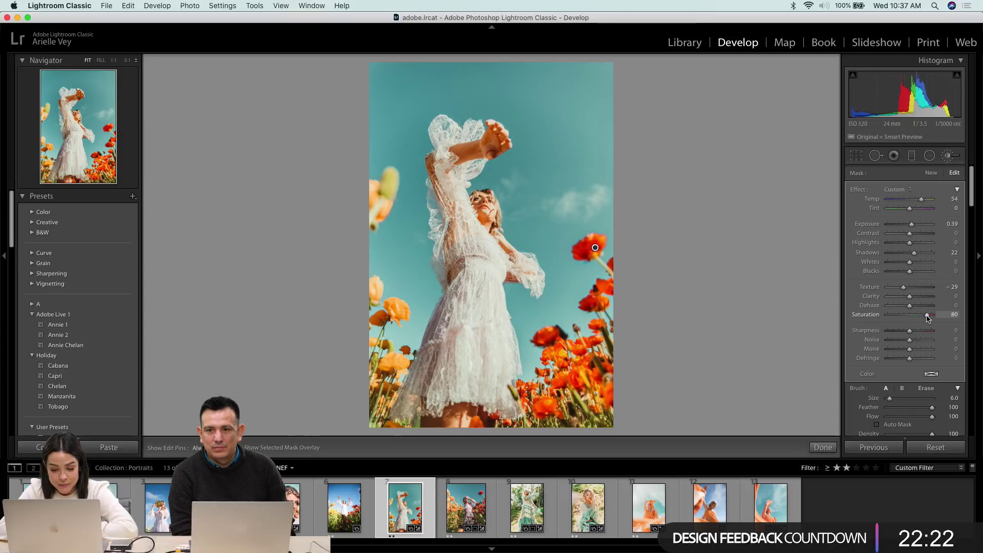
left_click_drag(927, 318, 922, 315)
left_click(919, 287)
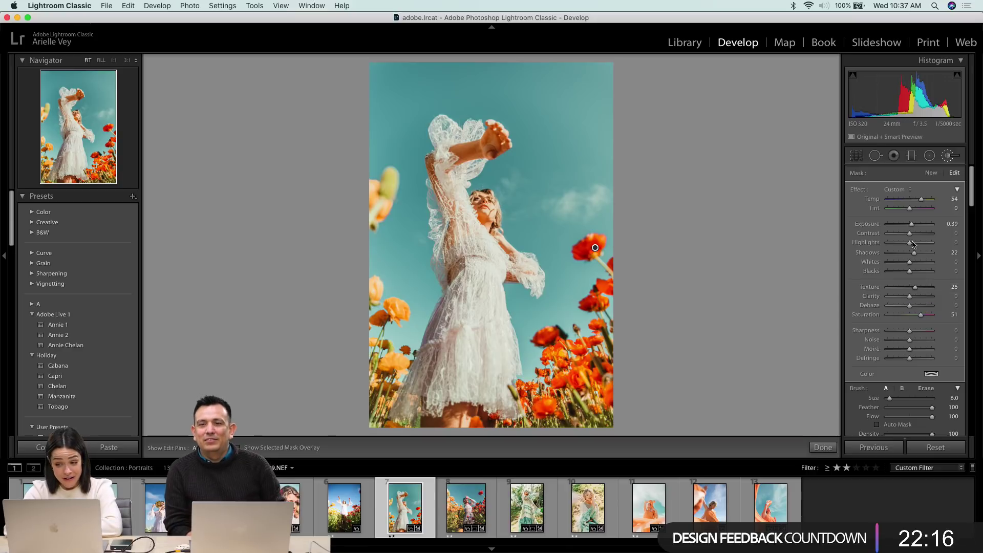
left_click_drag(912, 225, 911, 227)
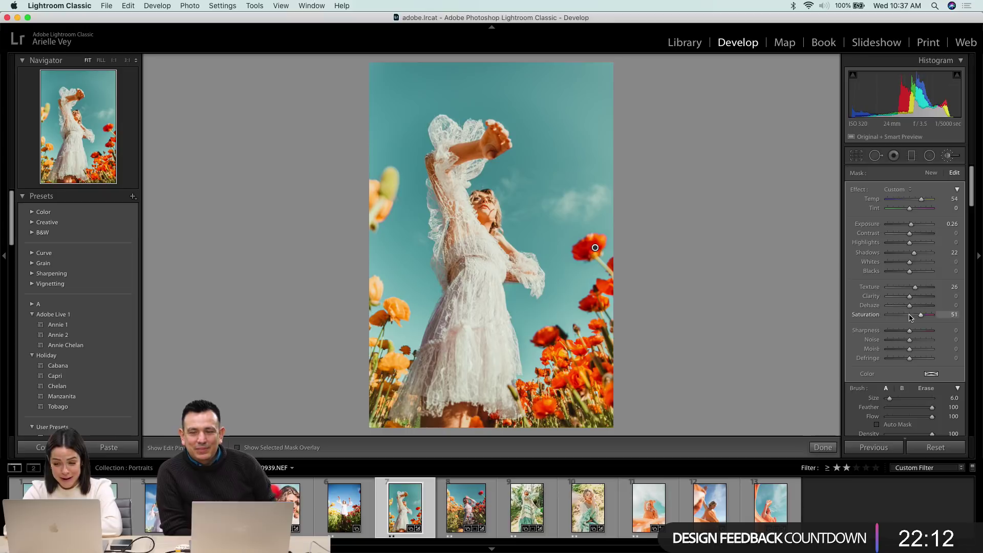
- Cool the poppy mask's Temp to -10 and leave the Adjustment Brush
left_click(896, 199)
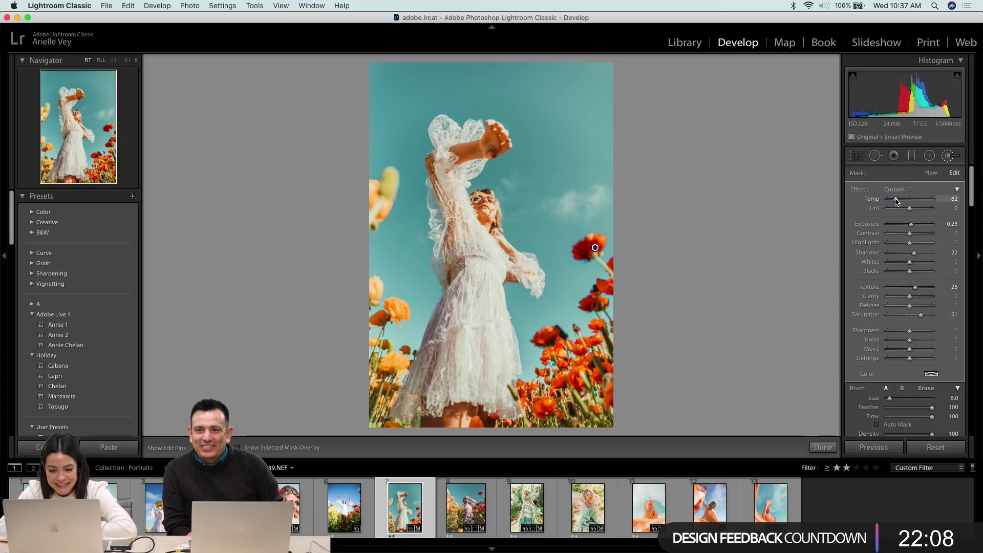
left_click_drag(896, 201, 907, 202)
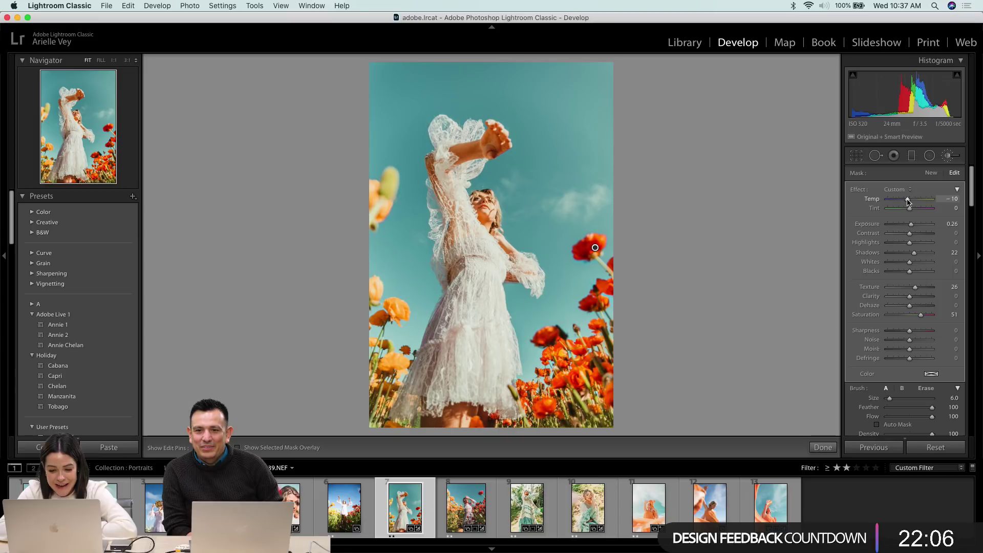
left_click(948, 156)
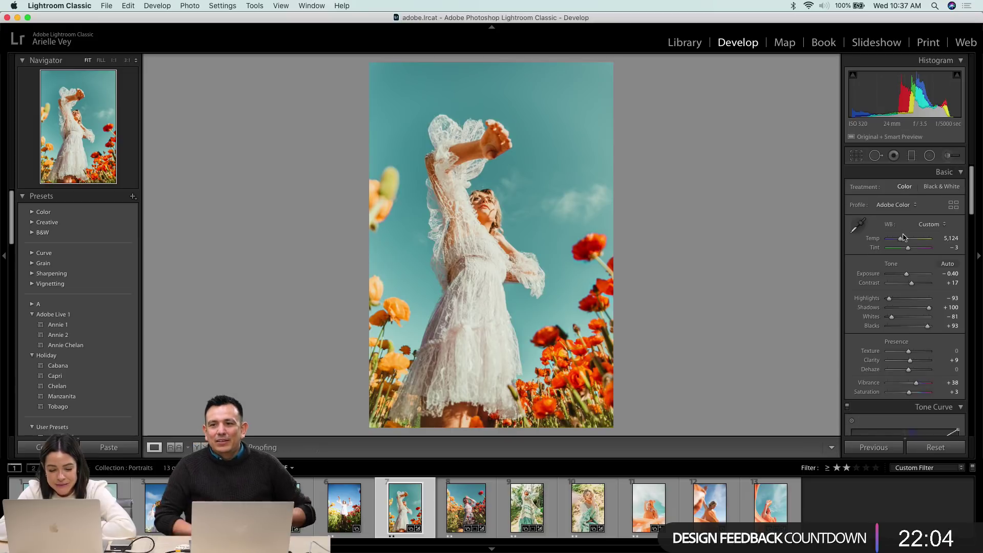
- Set the Red colour range's Hue to +58 and Saturation to -11 in the HSL adjustments
scroll(904, 271, "down", 10)
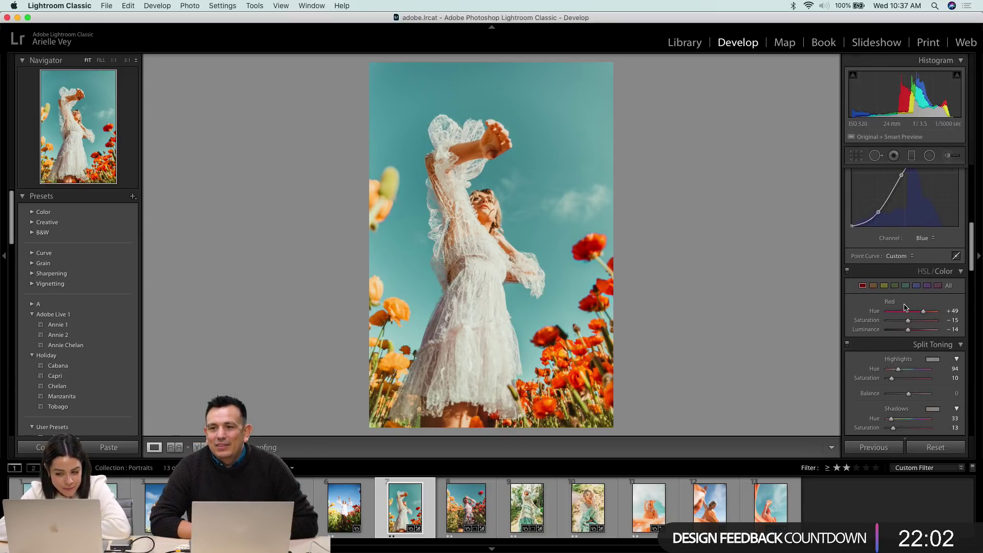
mouse_move(923, 311)
left_mouse_down()
mouse_move(916, 313)
mouse_move(941, 313)
mouse_move(926, 314)
left_mouse_up()
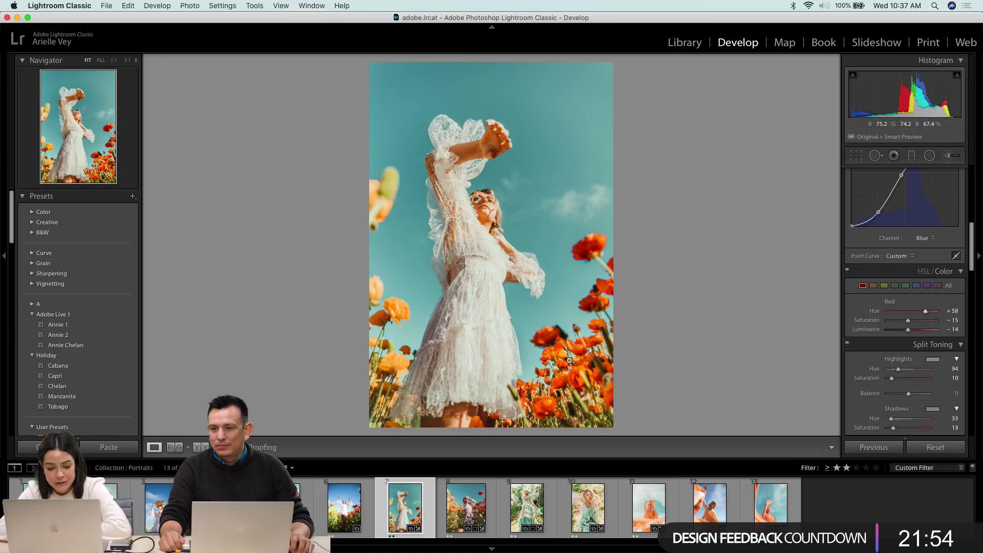
mouse_move(908, 320)
left_mouse_down()
mouse_move(955, 322)
mouse_move(912, 328)
left_mouse_up()
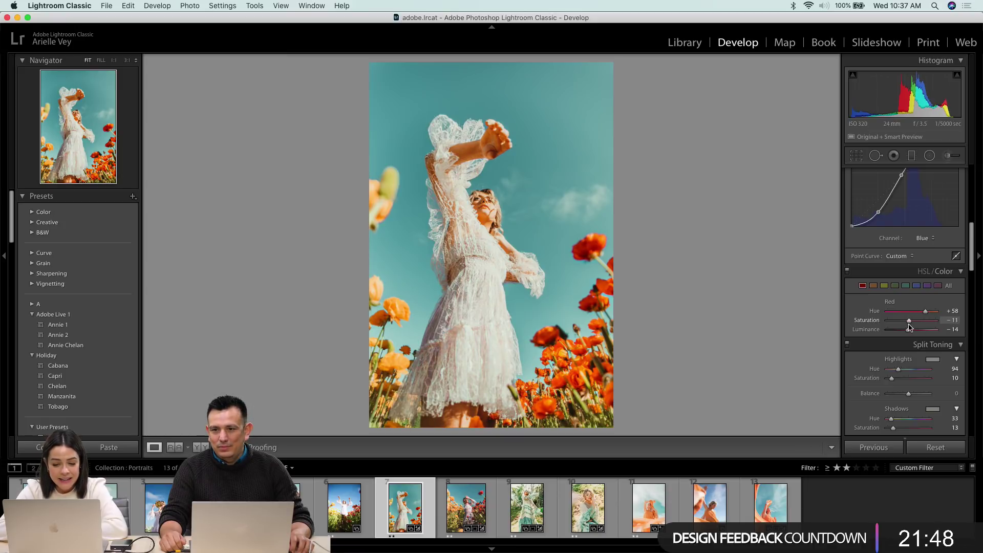
- Reopen the poppy brush mask with the brush in Erase mode and show its mask overlay in green
left_click(948, 156)
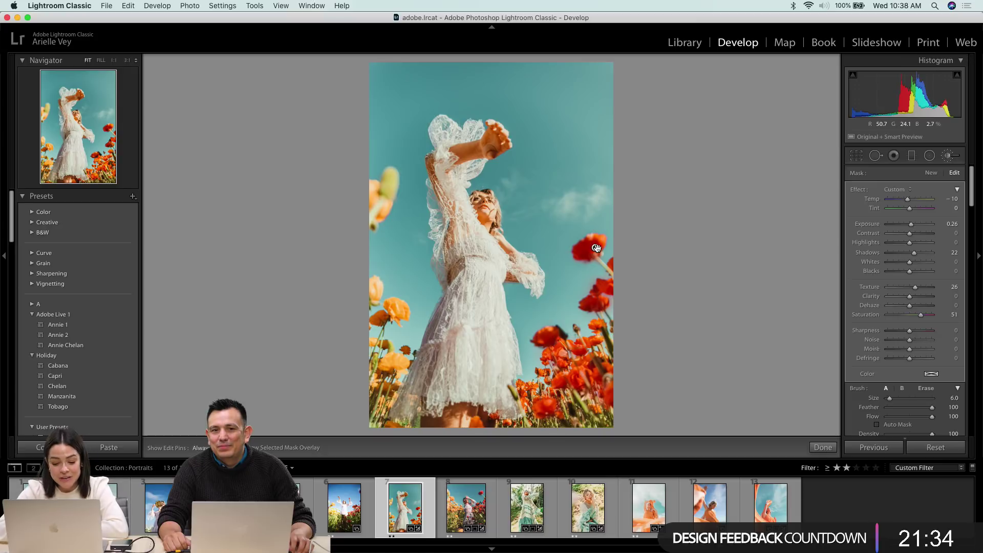
left_click(930, 389)
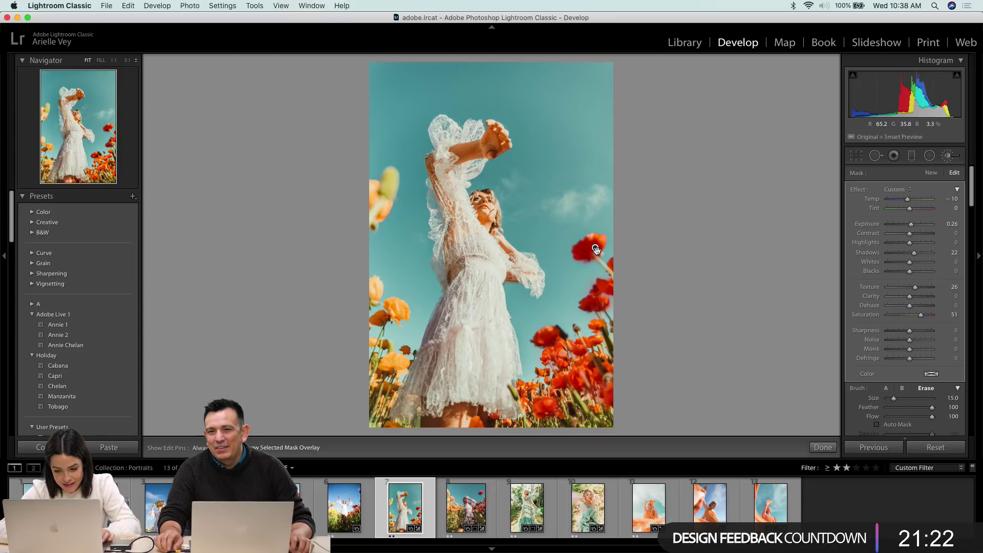
key("shift+o")
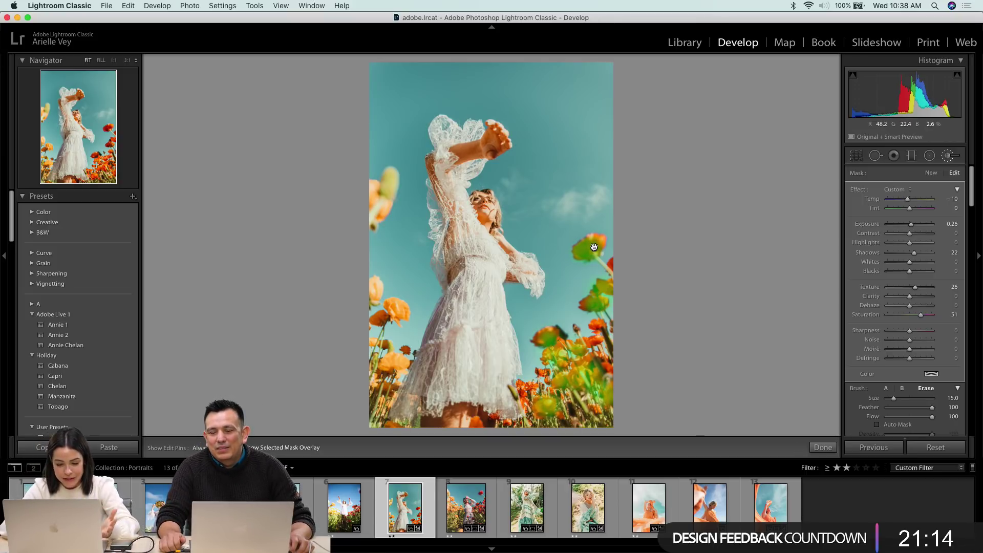
left_click(114, 147)
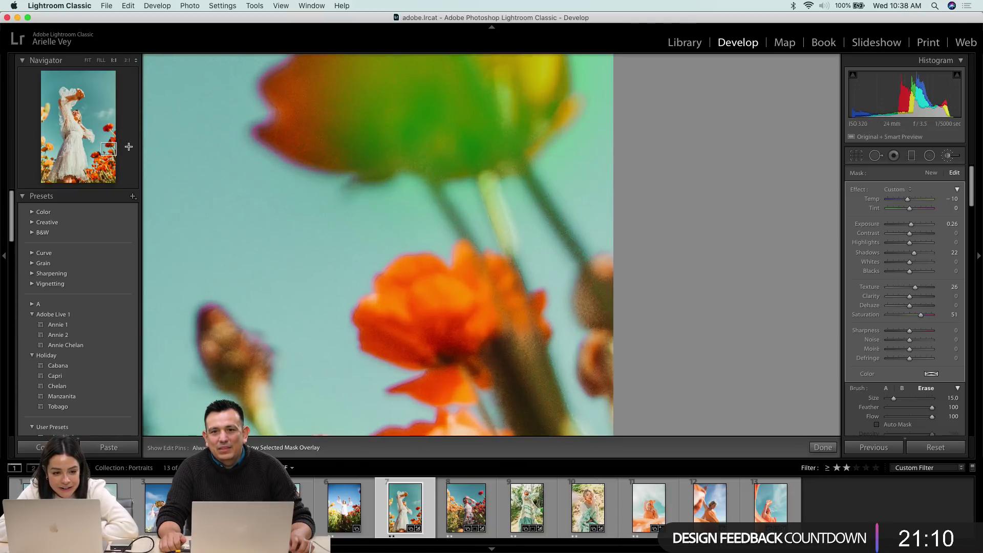
- Erase the mask spill from the sky around the blurred upper poppy and its stems, reducing the eraser size to 9 and 6
left_click(926, 388)
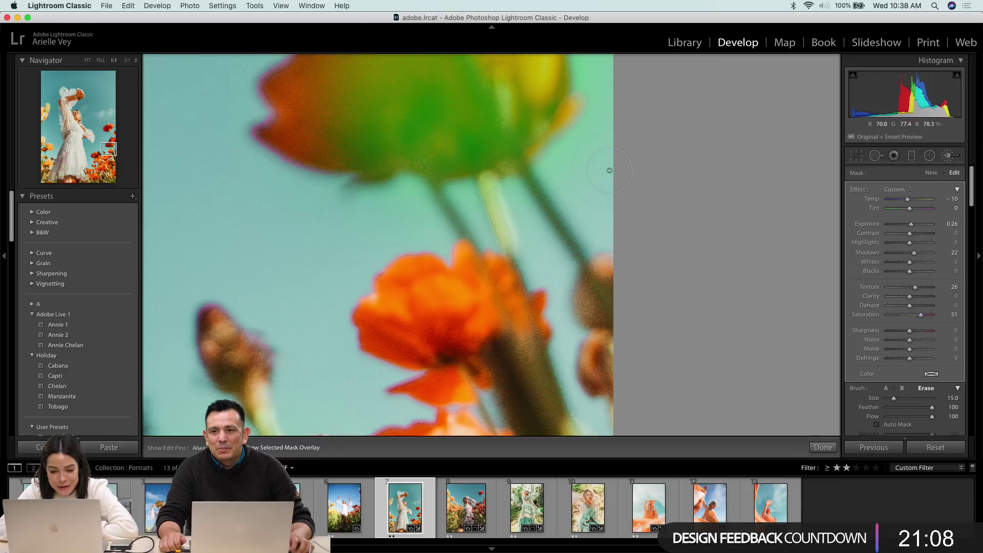
key("h")
scroll(575, 150, "down", 2)
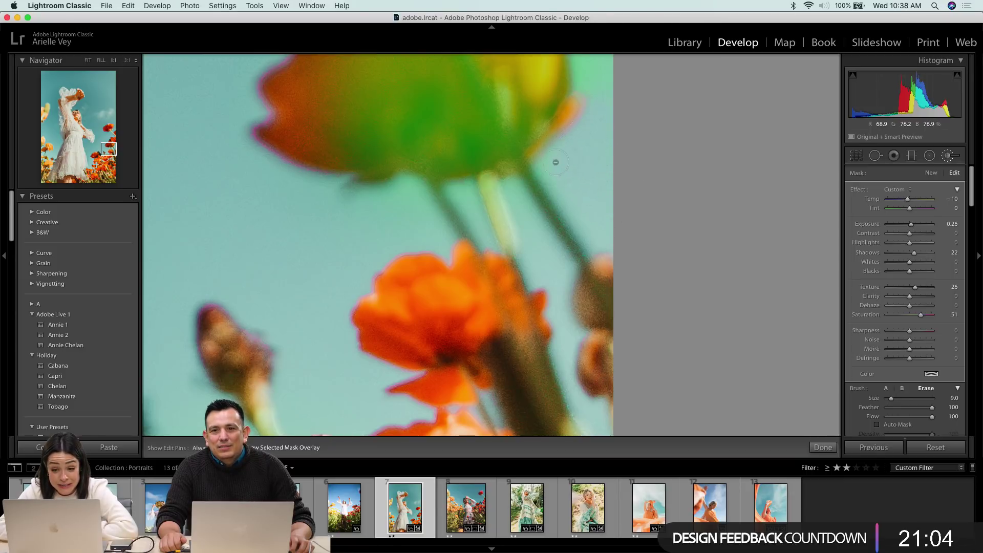
key("h")
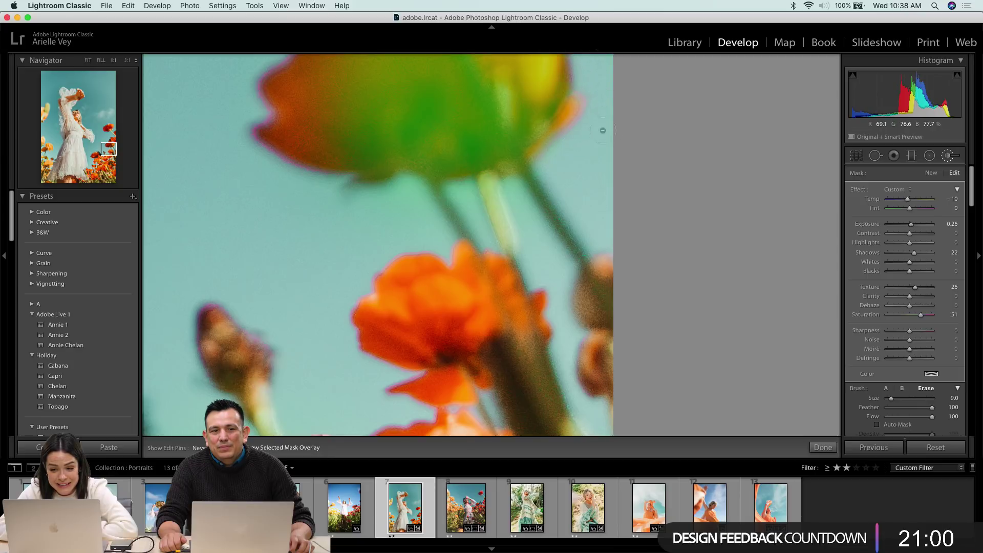
key("h")
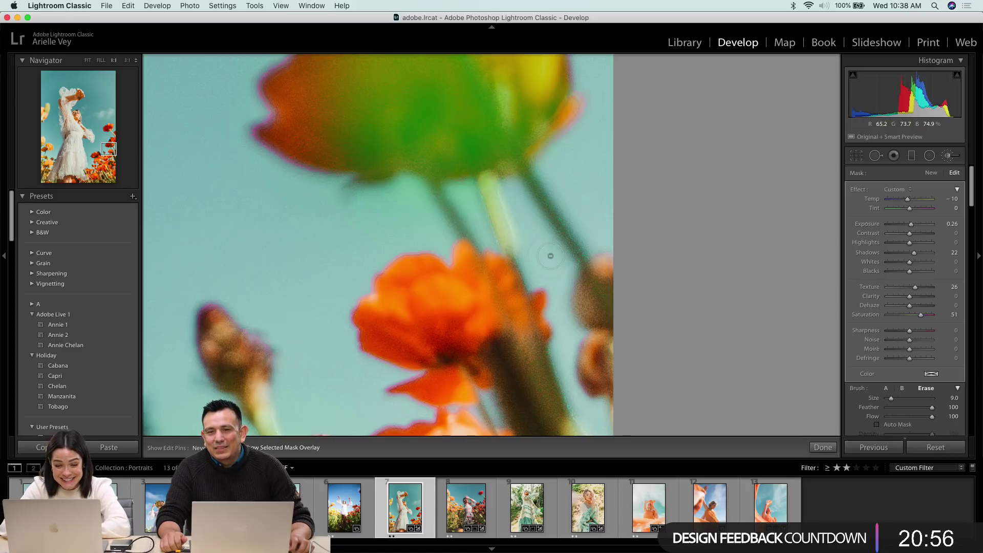
key("h")
key("bracketleft")
key("bracketleft")
left_click_drag(467, 188, 470, 202)
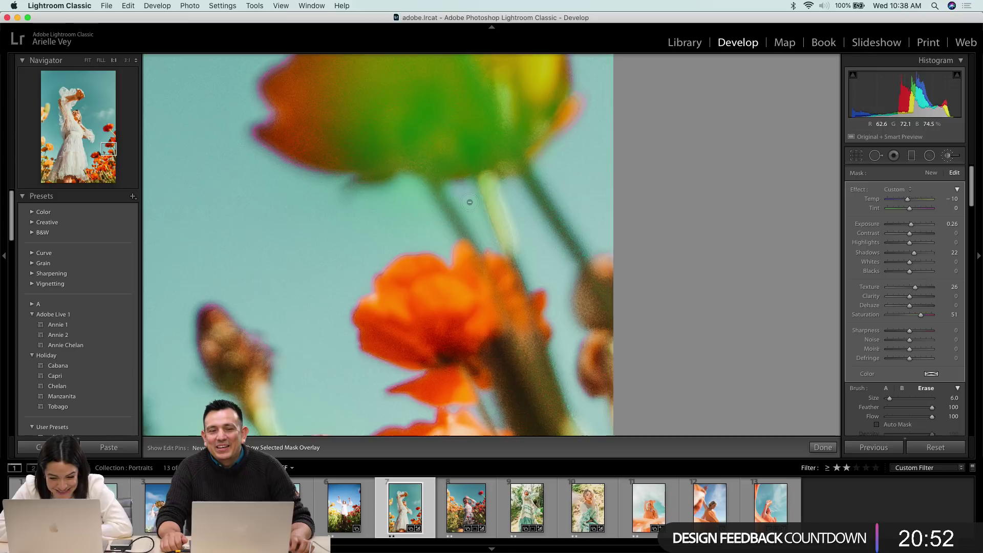
key("h")
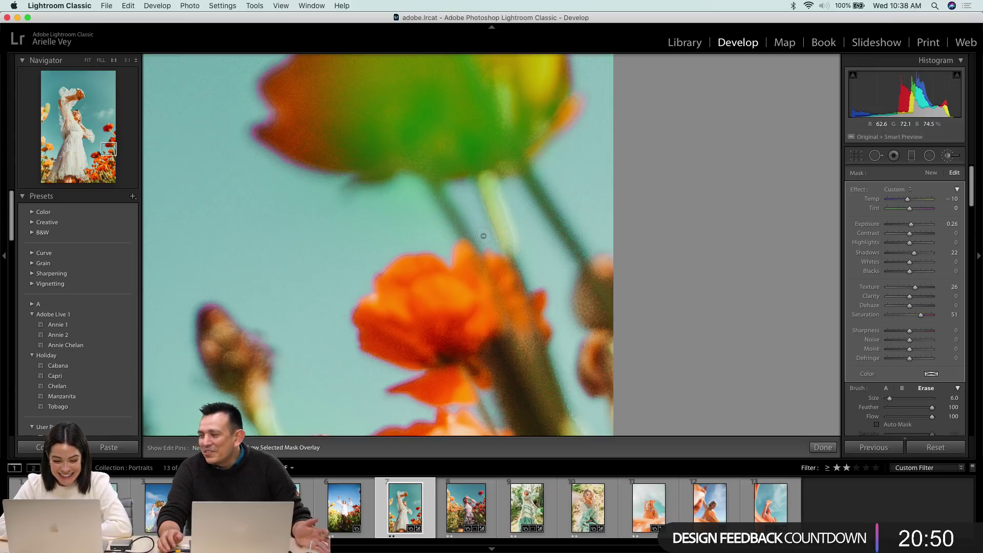
key("h")
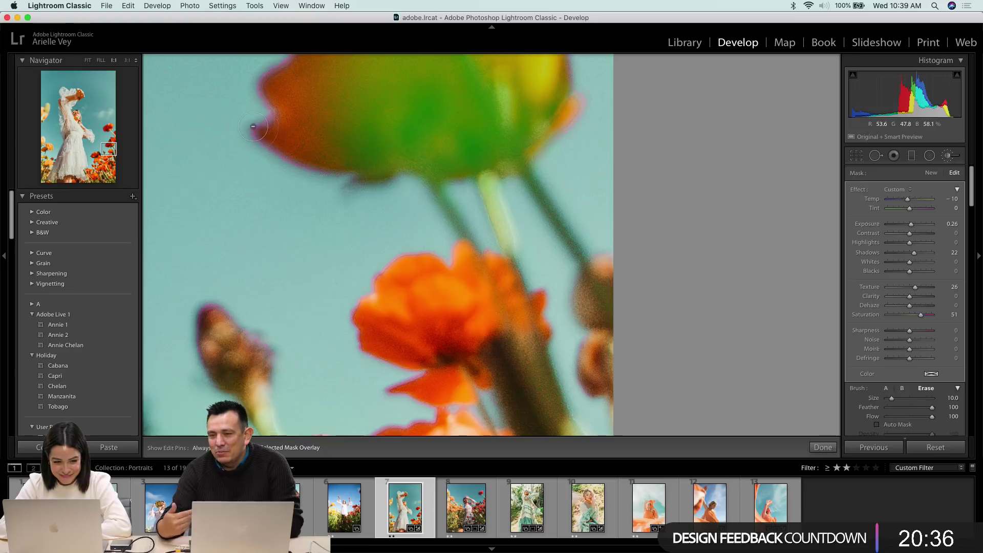
- Erase the mask spill from the sky between the dress and the lower poppies with a size 7 eraser
left_click_drag(104, 151, 95, 159)
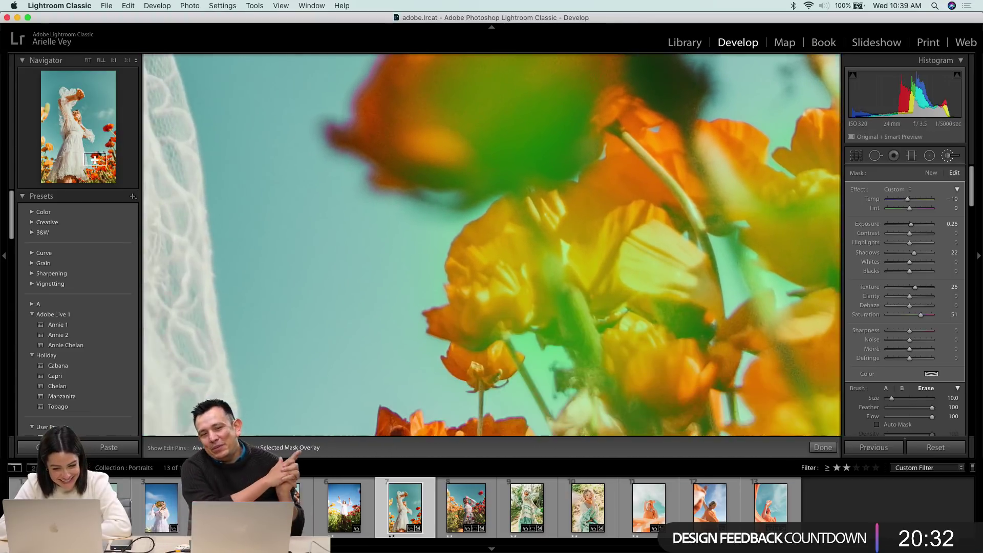
key("h")
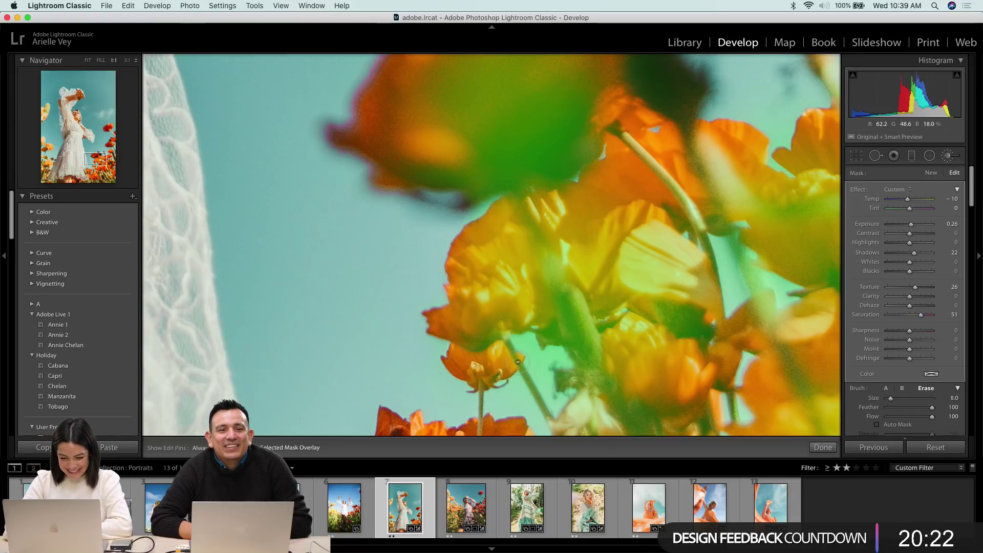
key("bracketleft")
key("h")
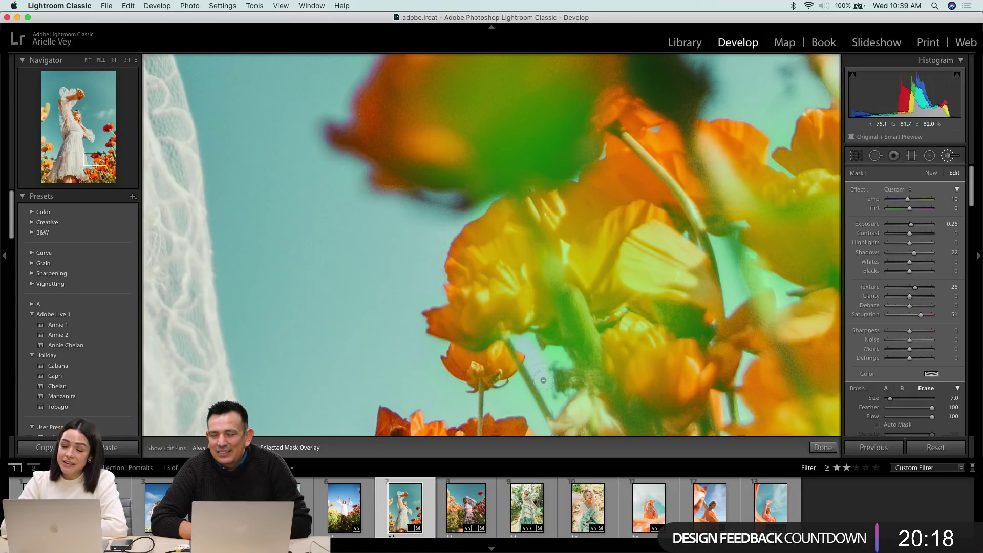
key("h")
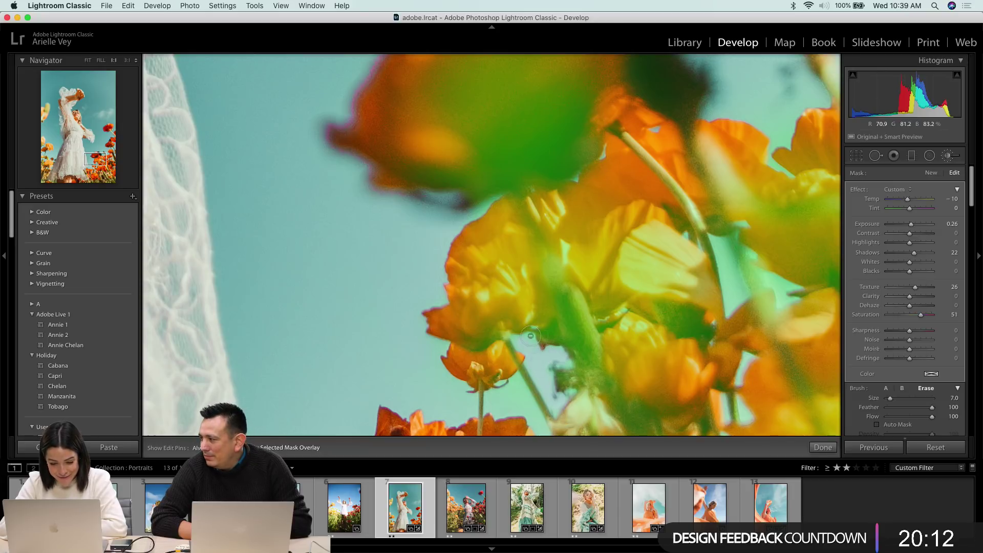
key("h")
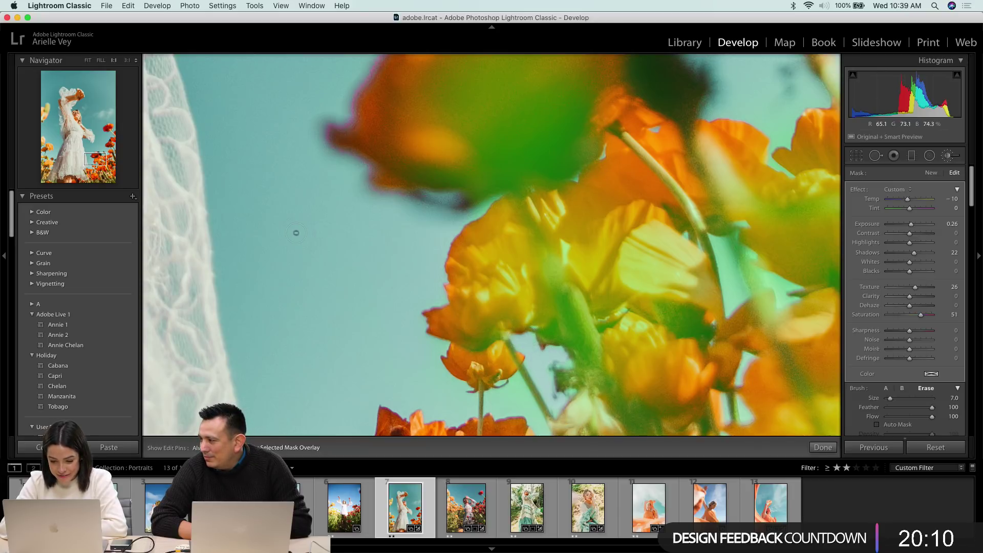
- Erase the mask spill from the sky gaps within the dense poppy cluster, using eraser sizes 7 and 3
left_click(97, 157)
left_click_drag(97, 158, 102, 159)
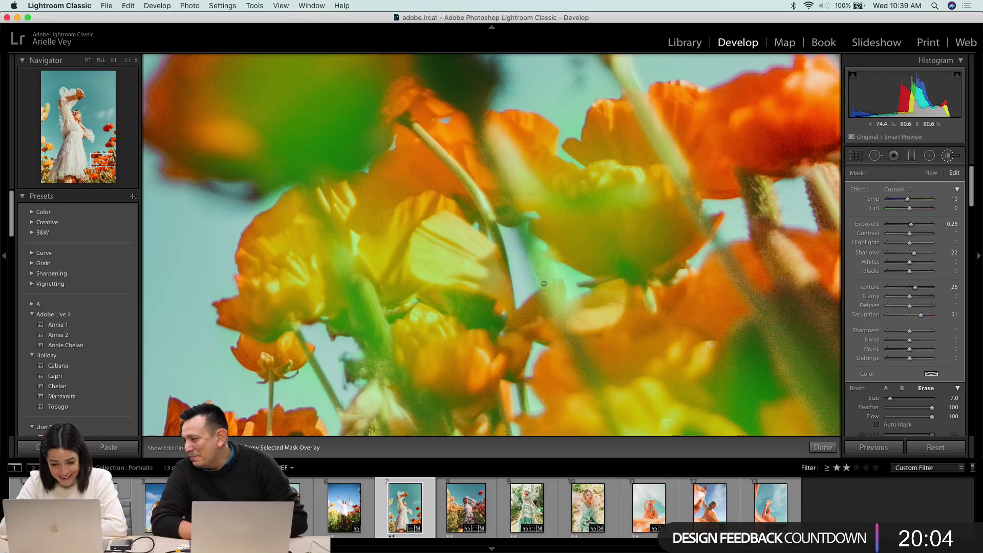
left_click_drag(576, 283, 570, 269)
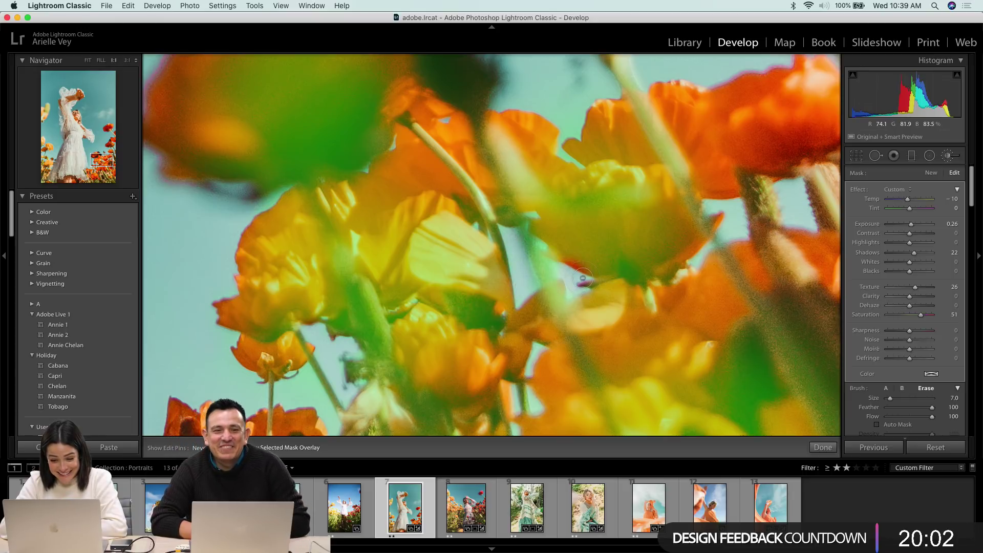
key("h")
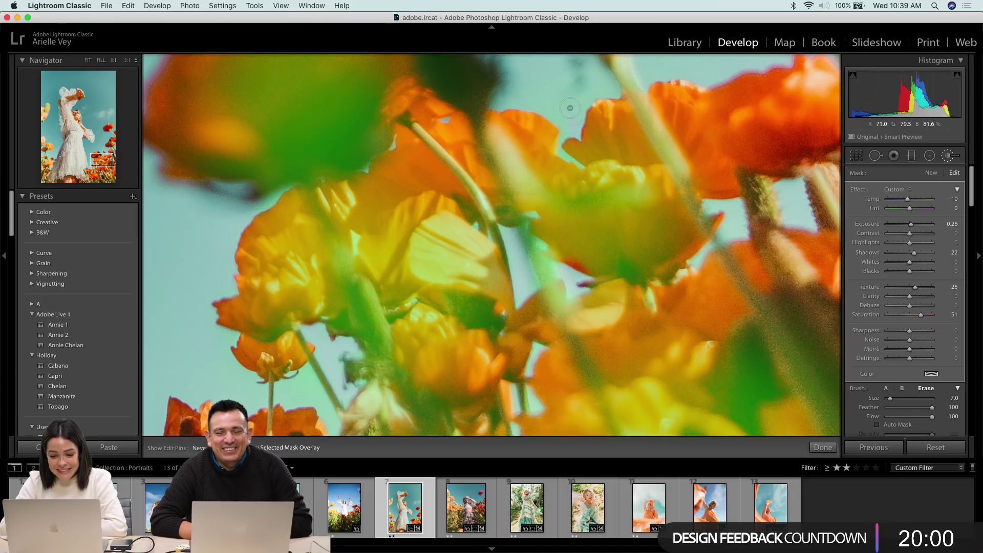
key("h")
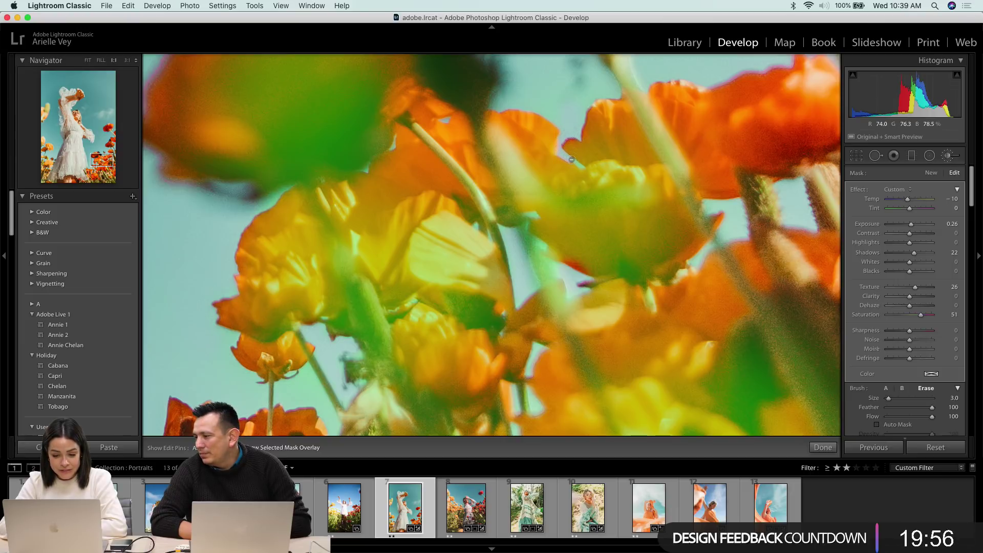
key("z")
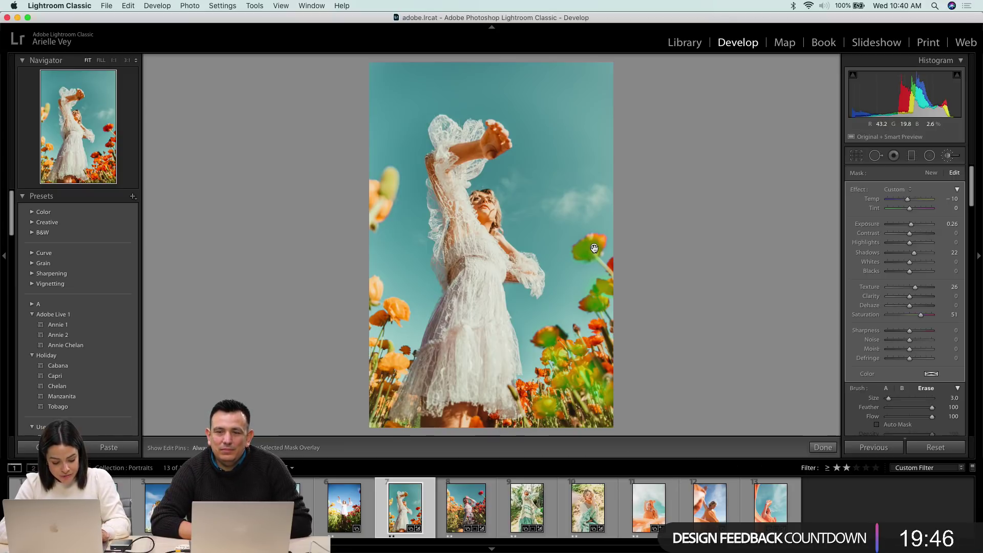
- Hide the poppy mask overlay and leave the Adjustment Brush
key("o")
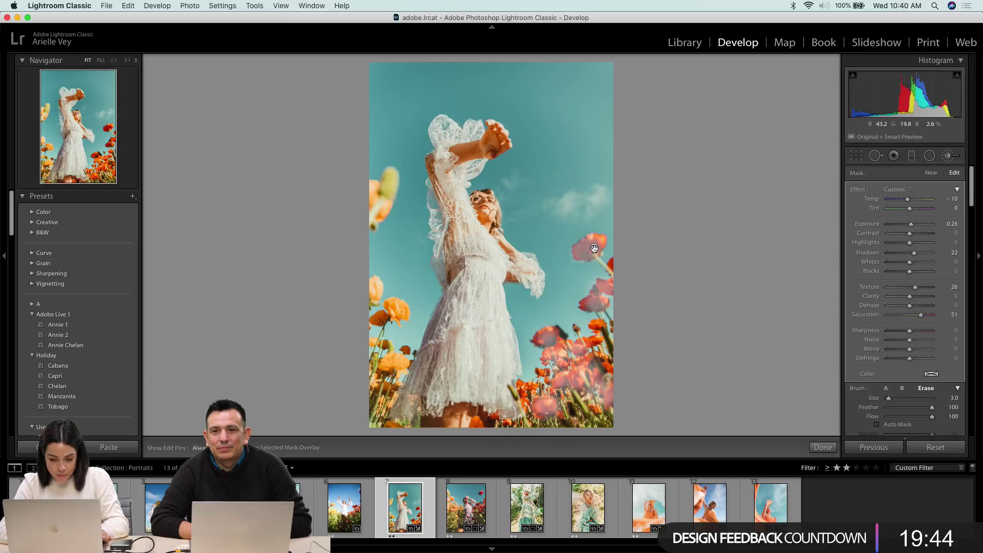
key("o")
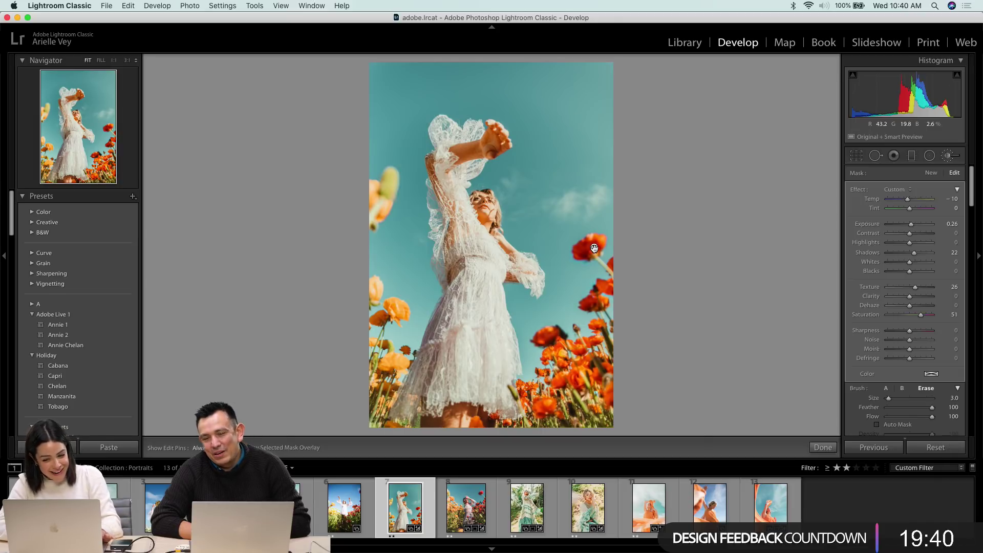
left_click(949, 158)
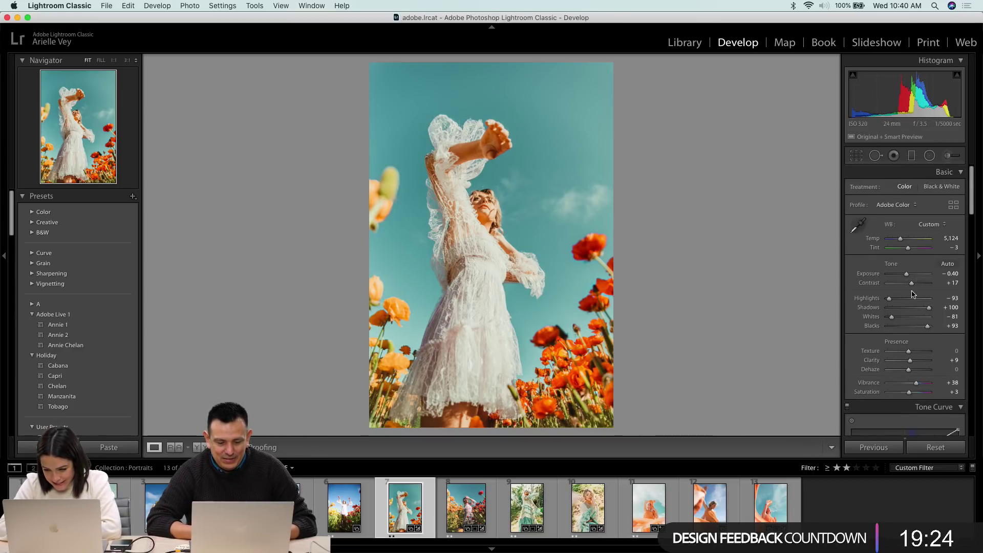
- Set the Blue colour range's Luminance to -33 to deepen the sky and lower the photo's Whites
scroll(913, 293, "down", 10)
scroll(914, 294, "down", 3)
left_click(917, 219)
left_click_drag(930, 267, 904, 273)
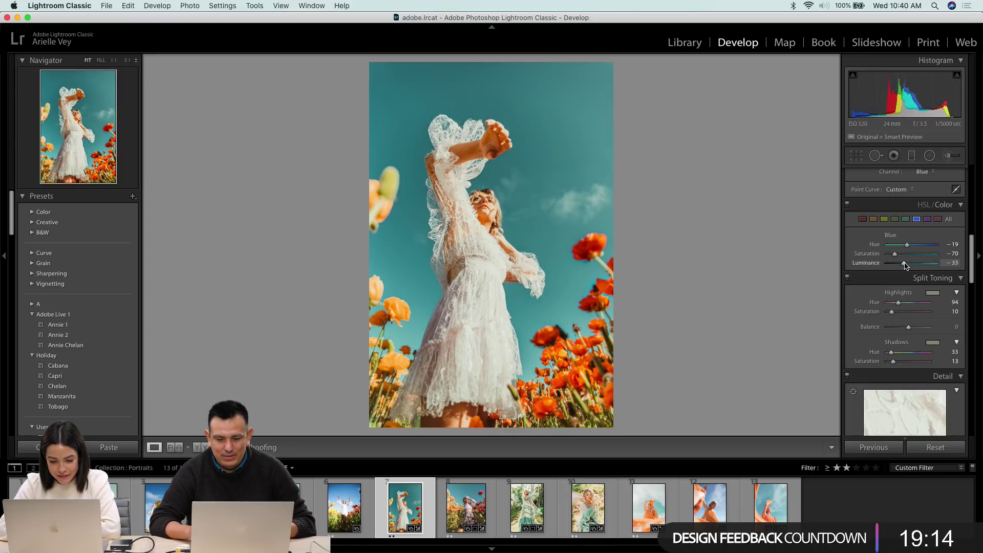
scroll(906, 269, "up", 10)
mouse_move(892, 317)
left_mouse_down()
mouse_move(883, 317)
mouse_move(884, 300)
left_mouse_up()
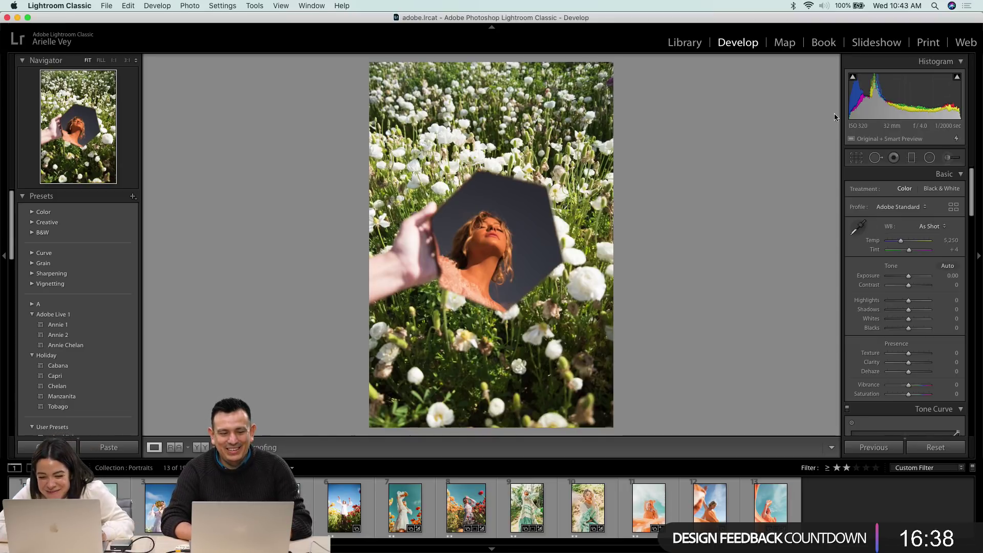
- Crop the mirror photo tighter so the woman's reflection sits in the lower left and the holding hand is excluded
left_click(854, 158)
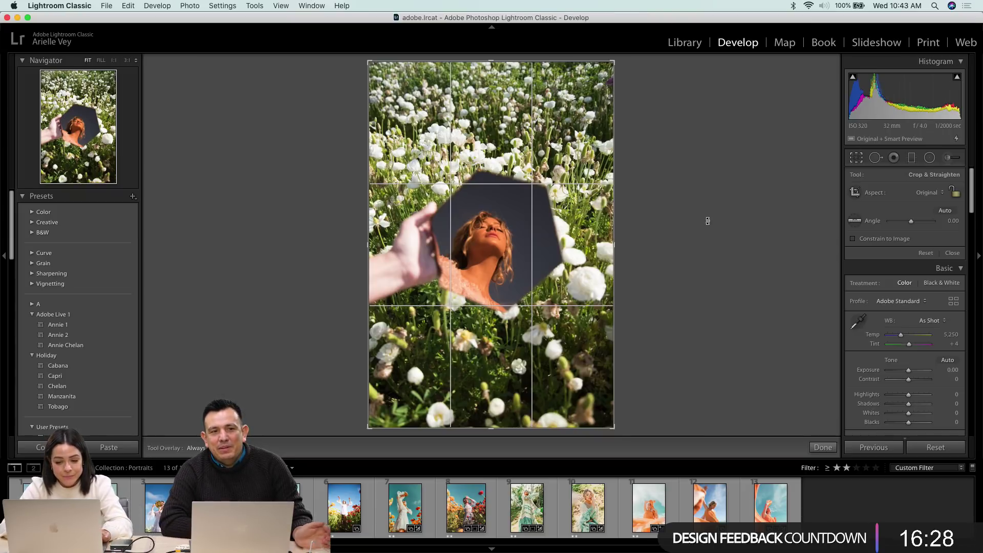
left_click_drag(616, 61, 579, 113)
left_click_drag(455, 274, 428, 322)
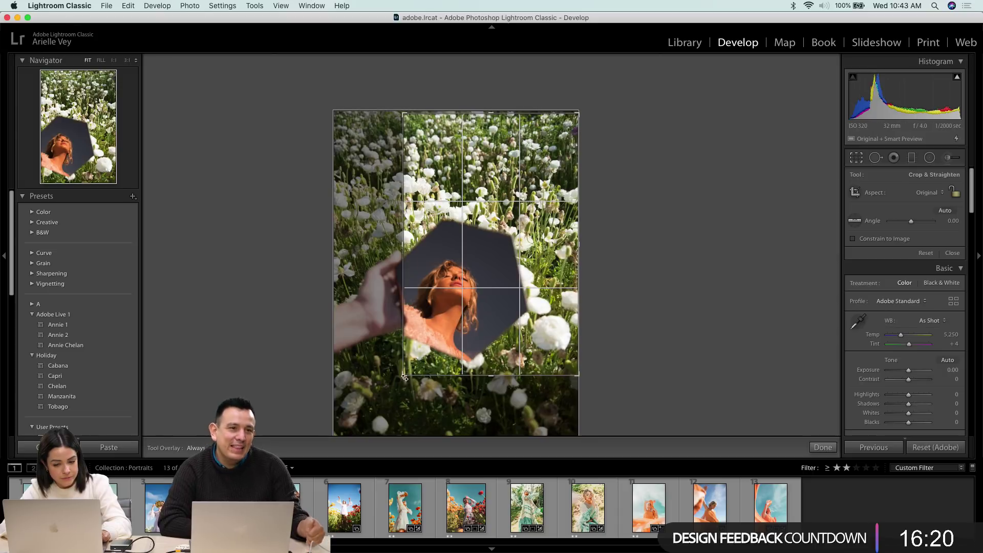
left_click_drag(404, 376, 401, 379)
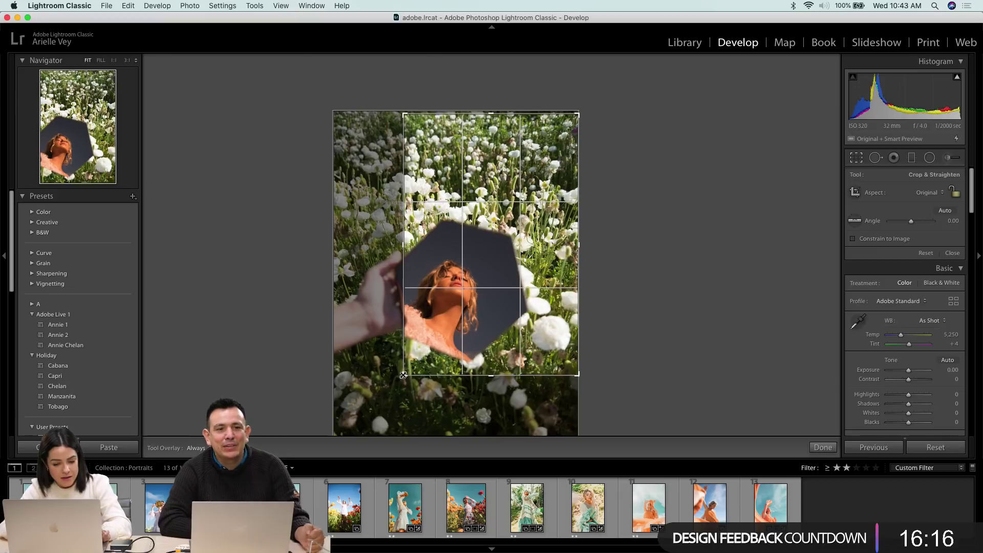
key("Return")
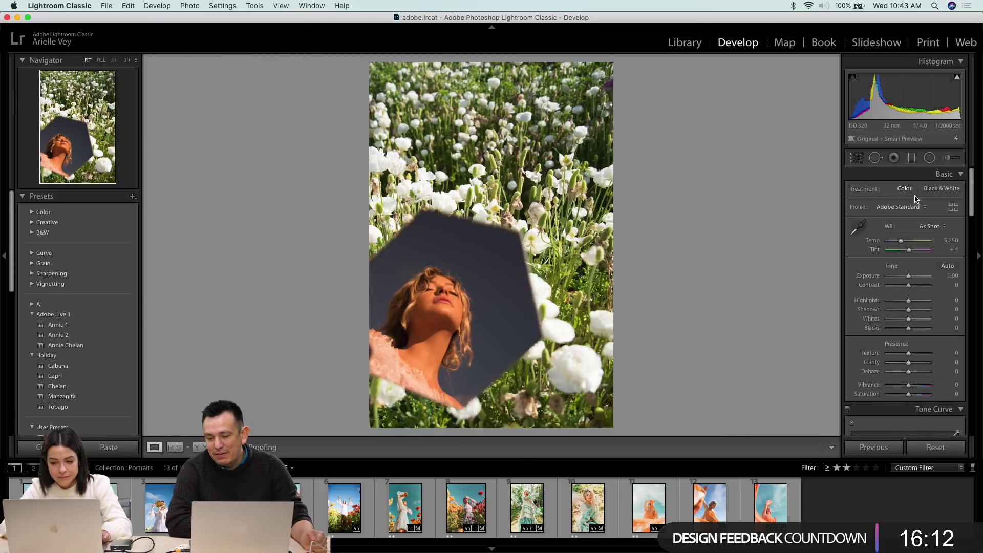
- Reopen the mirror photo's crop and set its aspect ratio to 4 x 5 / 8 x 10
left_click(856, 157)
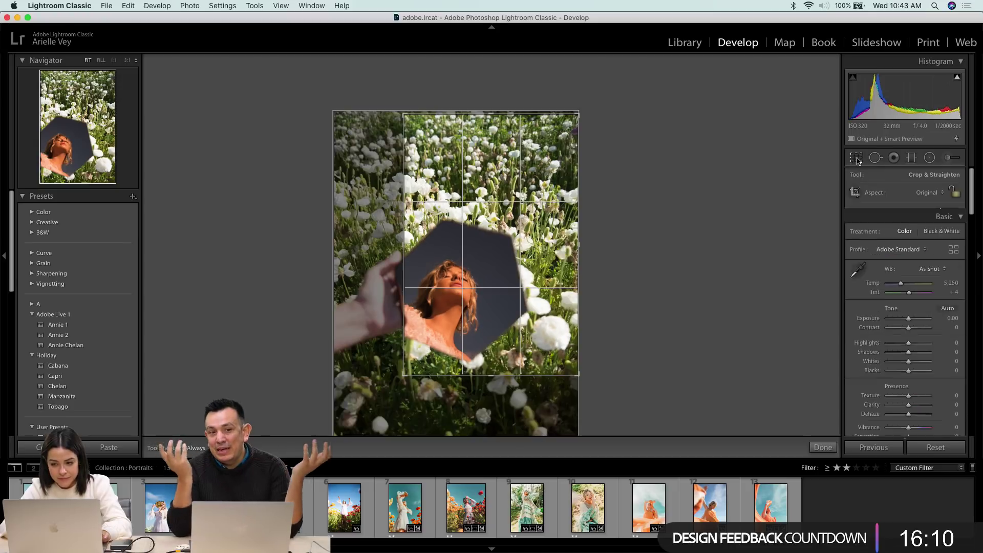
left_click(929, 193)
left_click(927, 219)
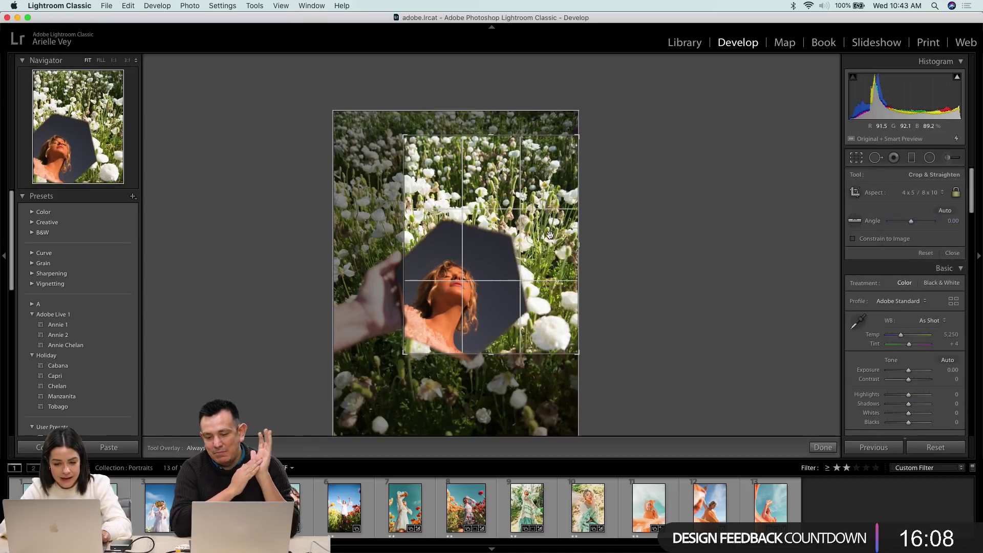
- Move the mirror photo up within the 4 x 5 crop frame, rotate it to an angle of 0.56, and apply the crop
left_click_drag(528, 234, 530, 210)
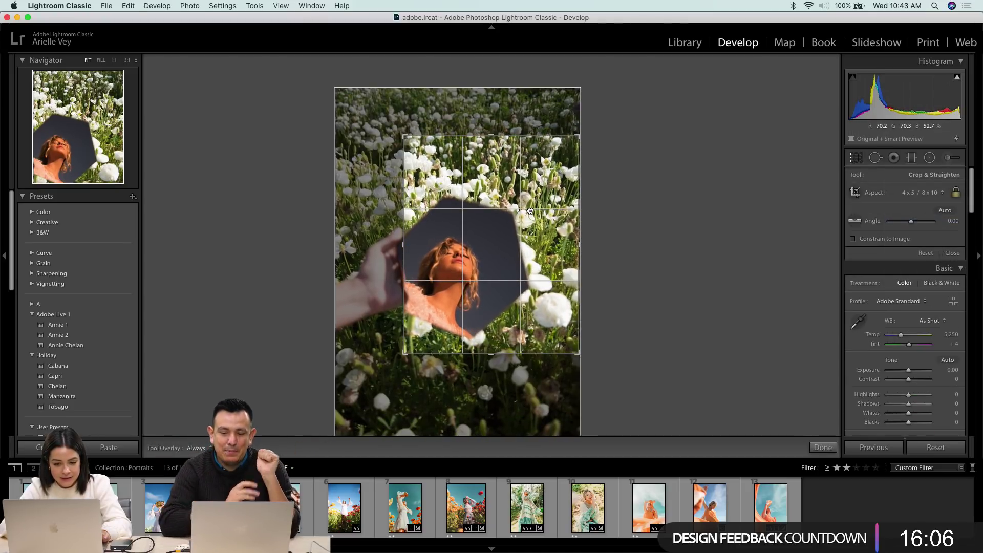
left_click_drag(683, 241, 645, 244)
left_click_drag(515, 252, 507, 241)
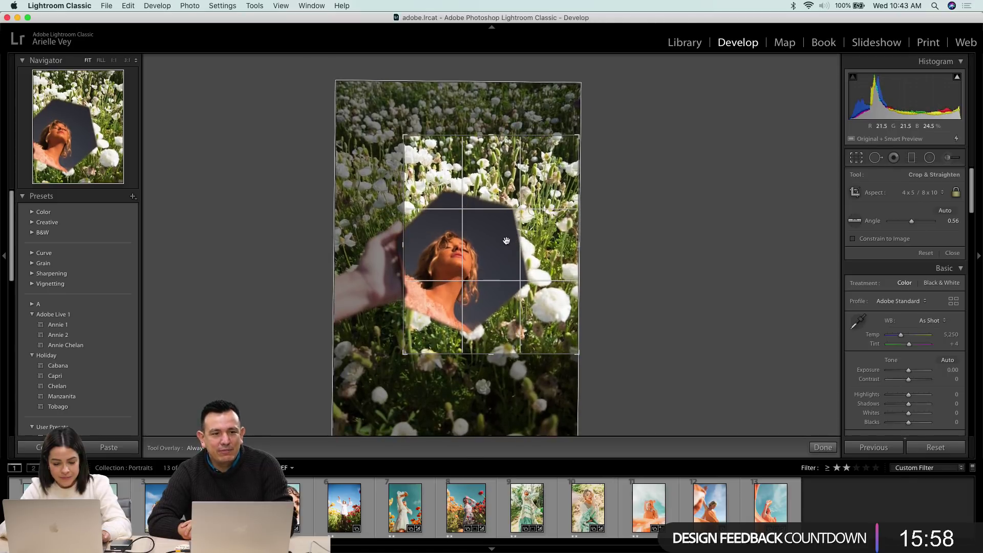
key("Return")
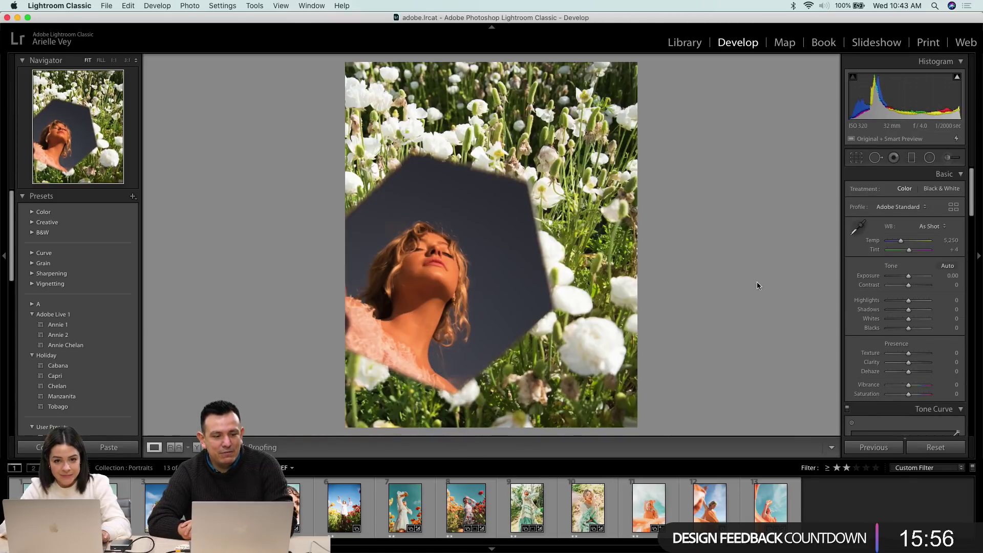
- Reopen the mirror photo's crop, slightly adjust the frame's lower-left corner, and apply it
left_click(856, 157)
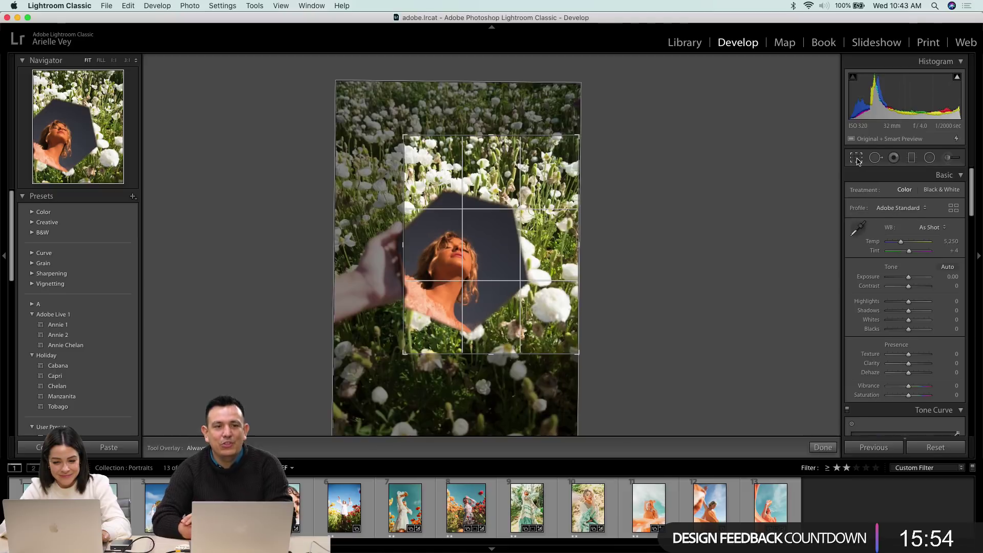
left_click_drag(407, 355, 408, 352)
key("Return")
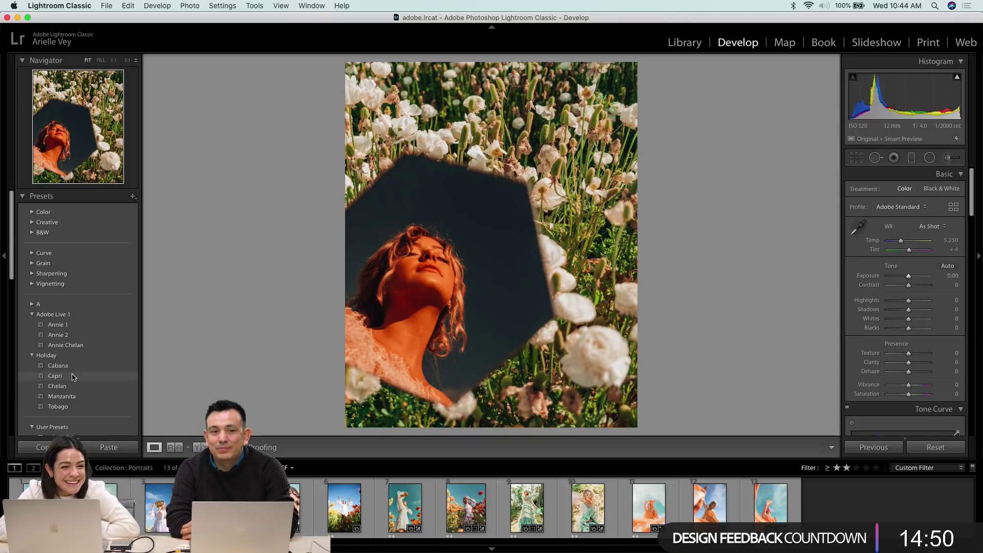
- Apply the Holiday group's Capri preset to the mirror photo and correct it with Exposure -0.15 and Temp 4,484
left_click(73, 377)
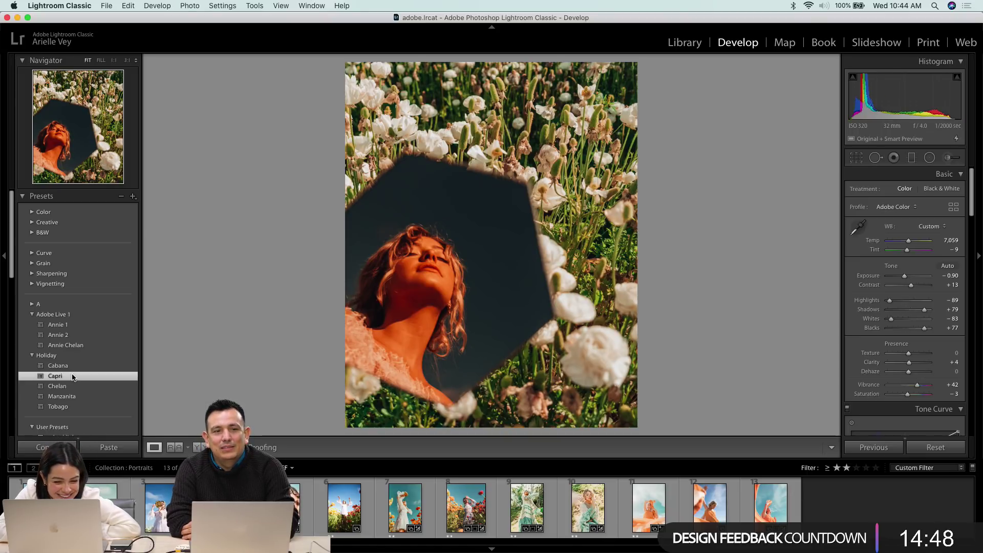
left_click(911, 276)
left_click_drag(911, 276, 908, 278)
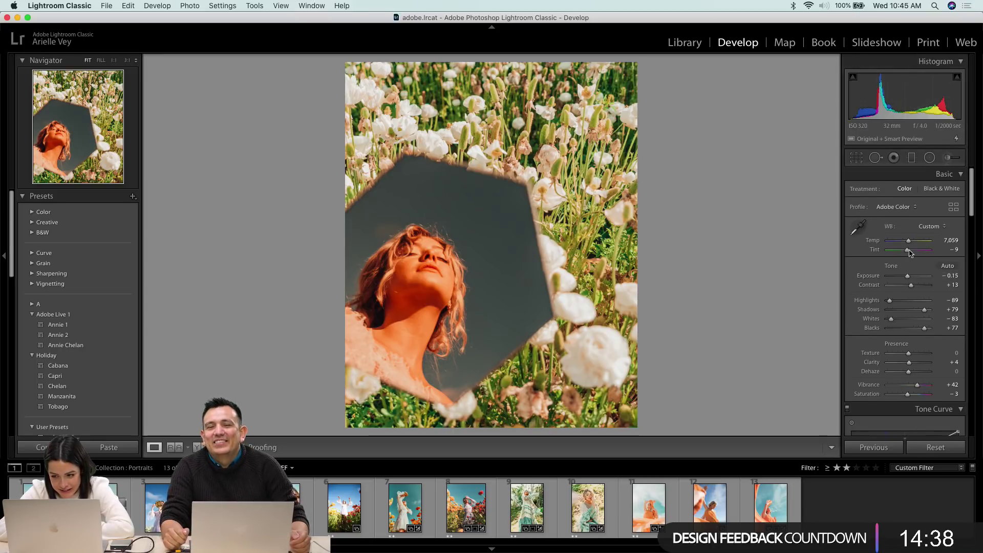
left_click_drag(909, 241, 895, 243)
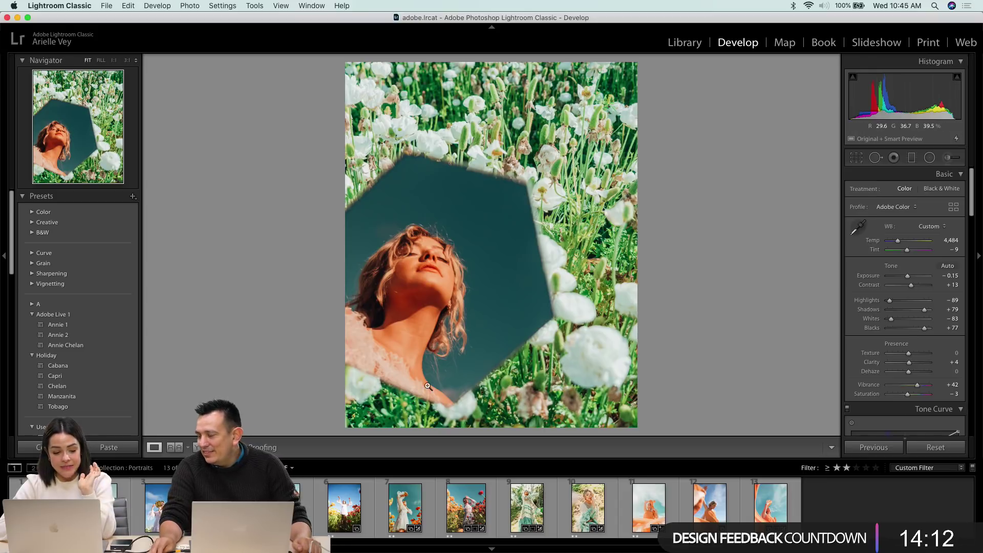
- Compare the mirror photo's Capri preset state with its latest Temperature edit through the History
scroll(75, 377, "down", 10)
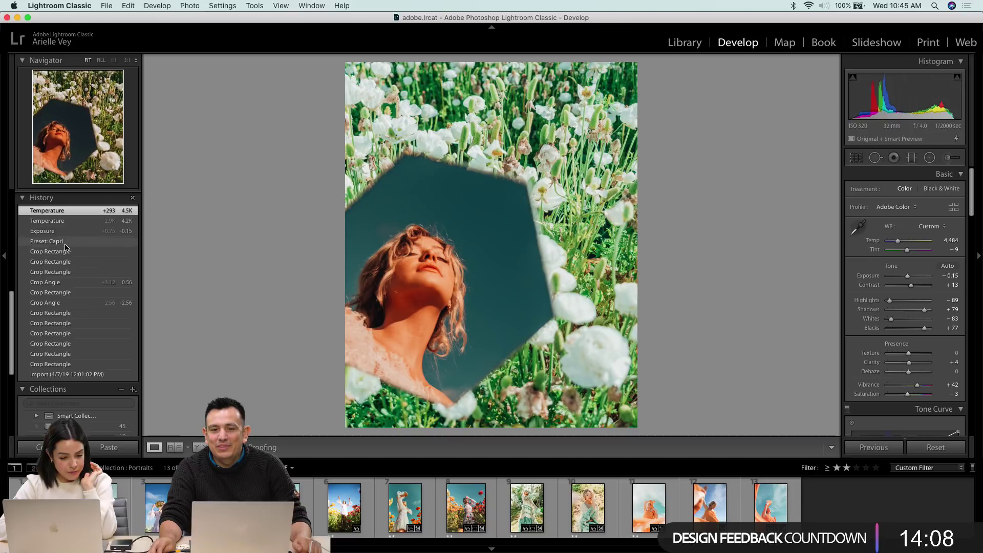
left_click(62, 241)
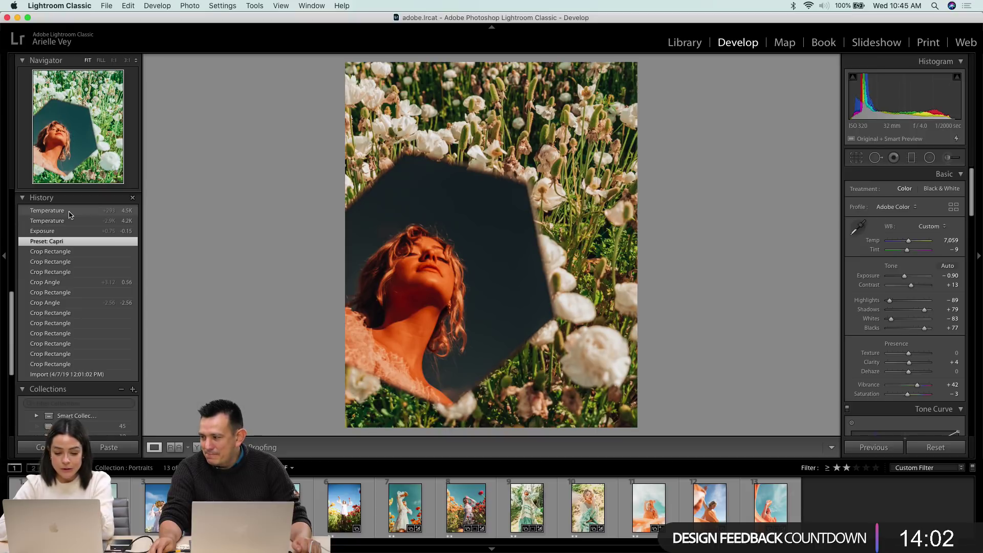
left_click(70, 212)
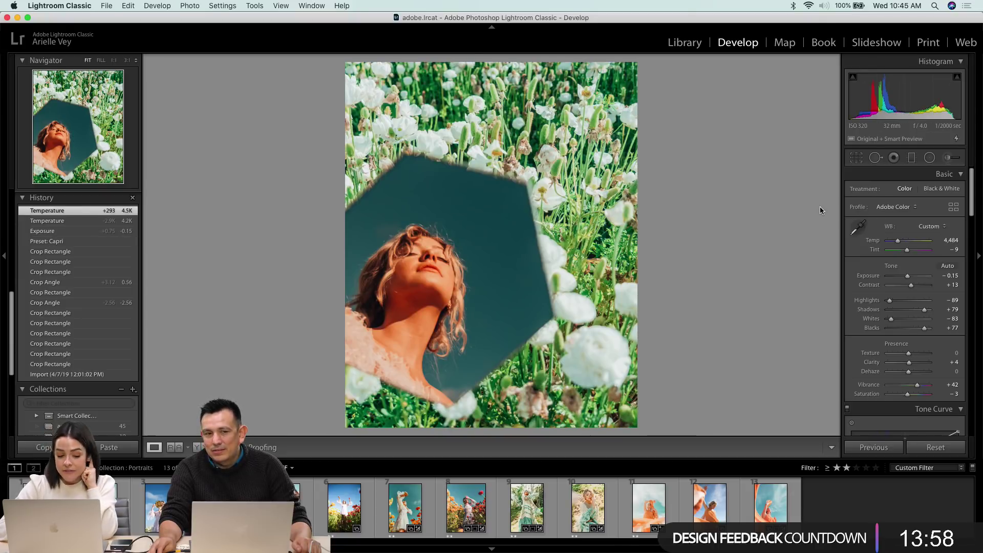
scroll(58, 274, "up", 2)
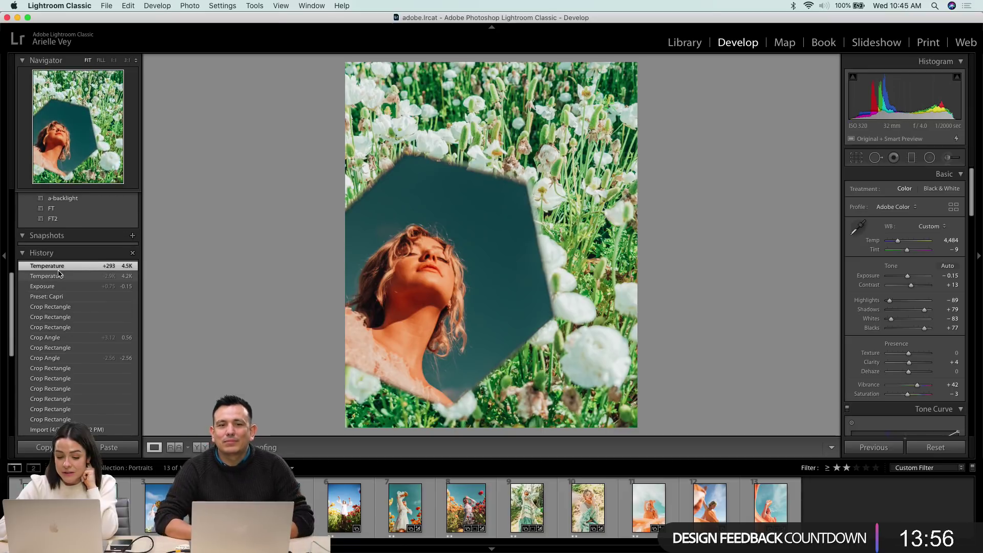
scroll(59, 274, "up", 2)
scroll(59, 274, "up", 1)
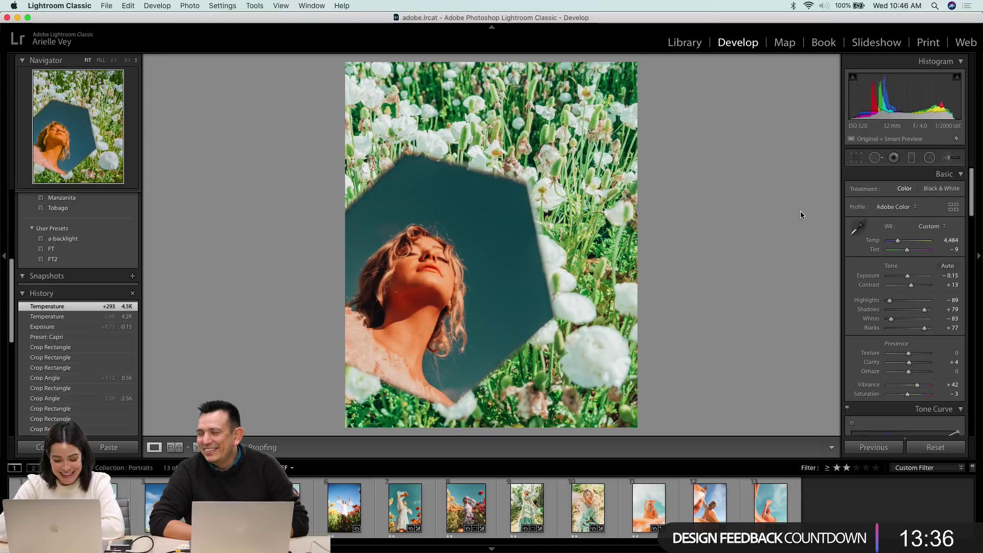
scroll(917, 287, "down", 5)
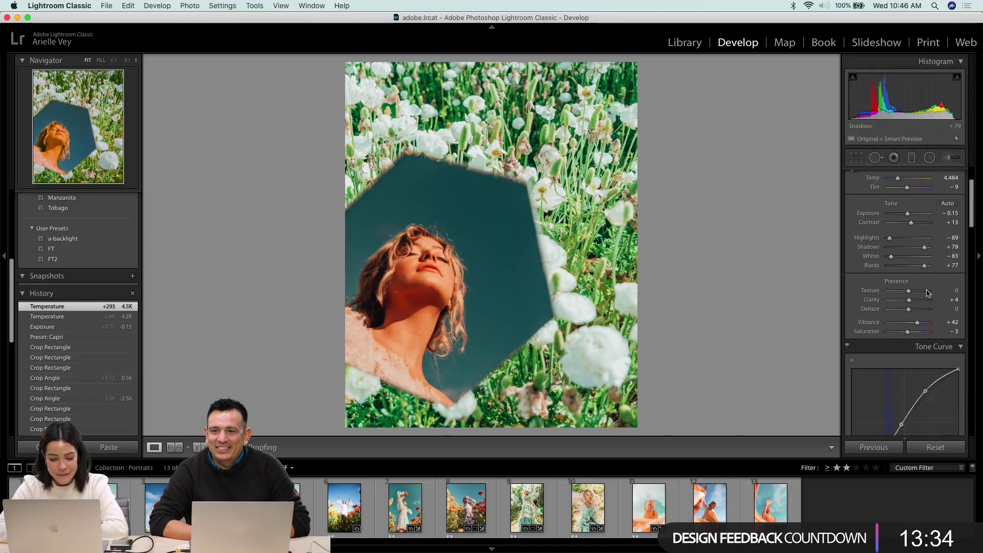
scroll(928, 293, "up", 4)
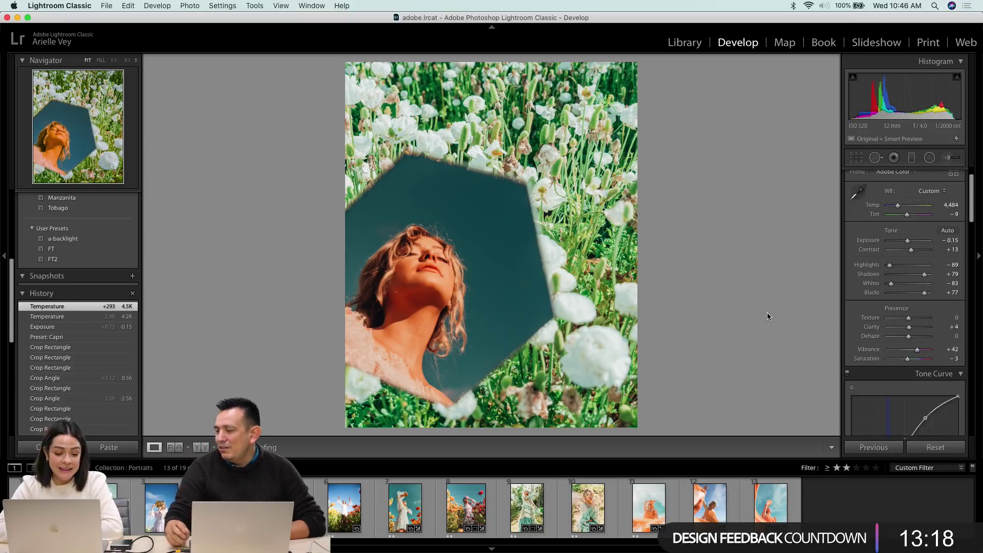
- Step through the History states from the Capri preset via Exposure to the latest Temperature edit
left_click(71, 337)
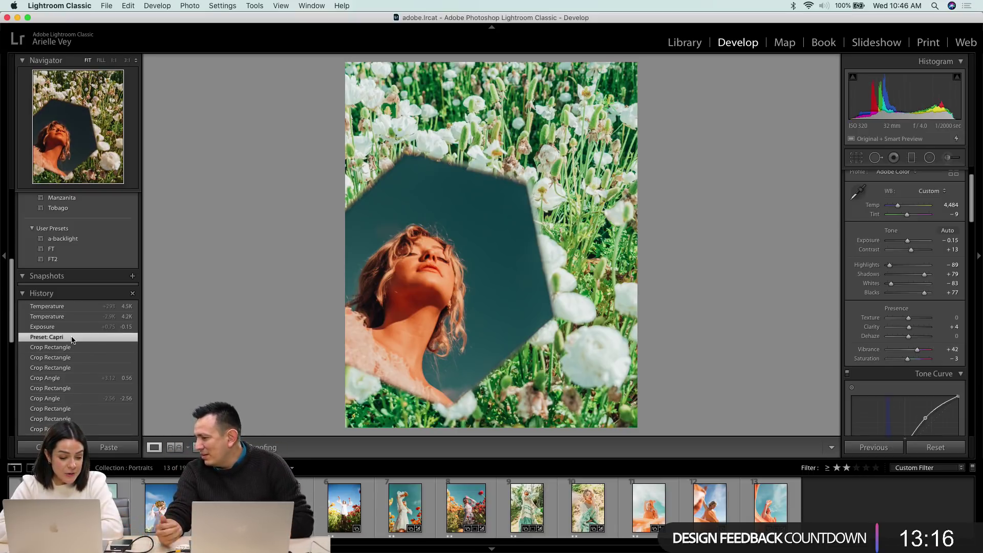
left_click(72, 327)
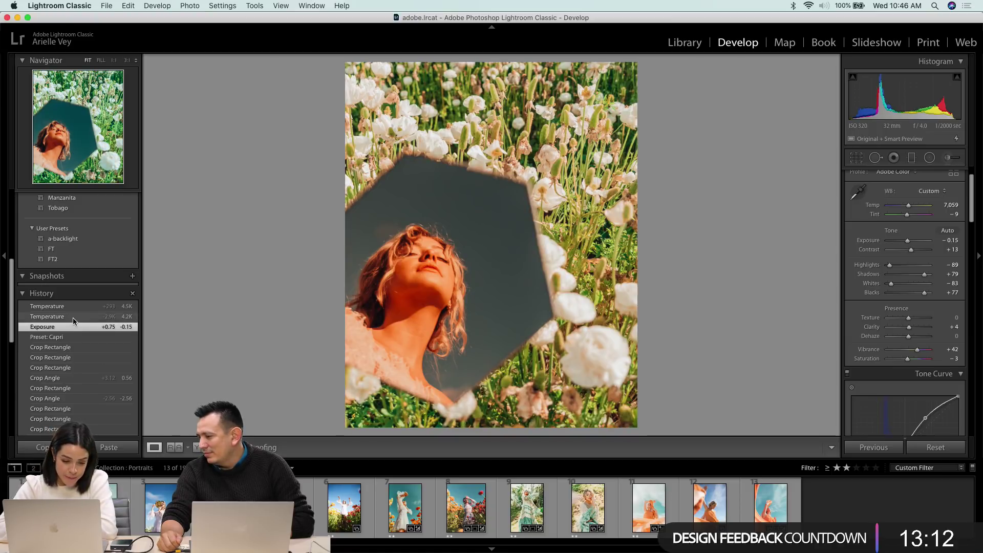
left_click(72, 316)
left_click(77, 307)
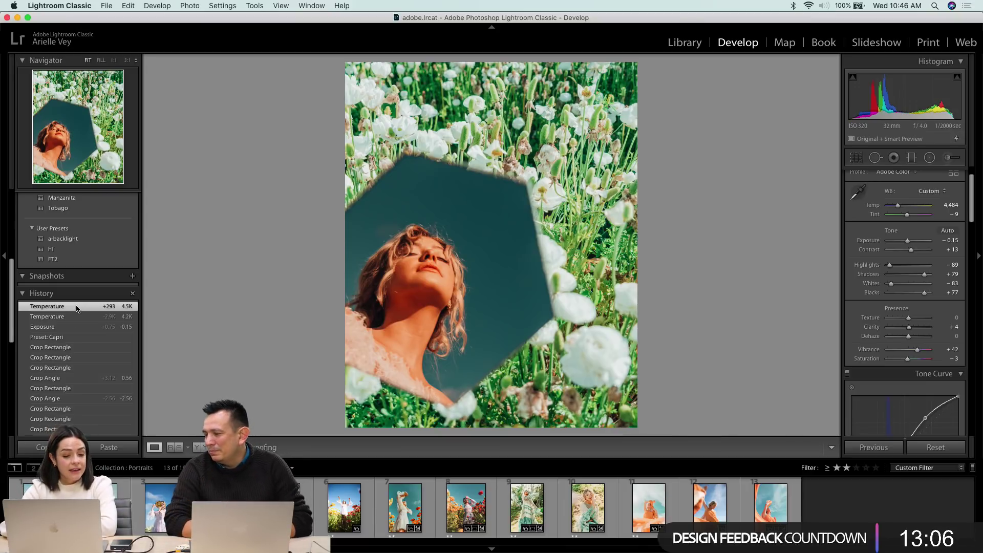
- Compare the mirror photo's original import state with its latest edit, ending on the latest edit
scroll(60, 361, "down", 5)
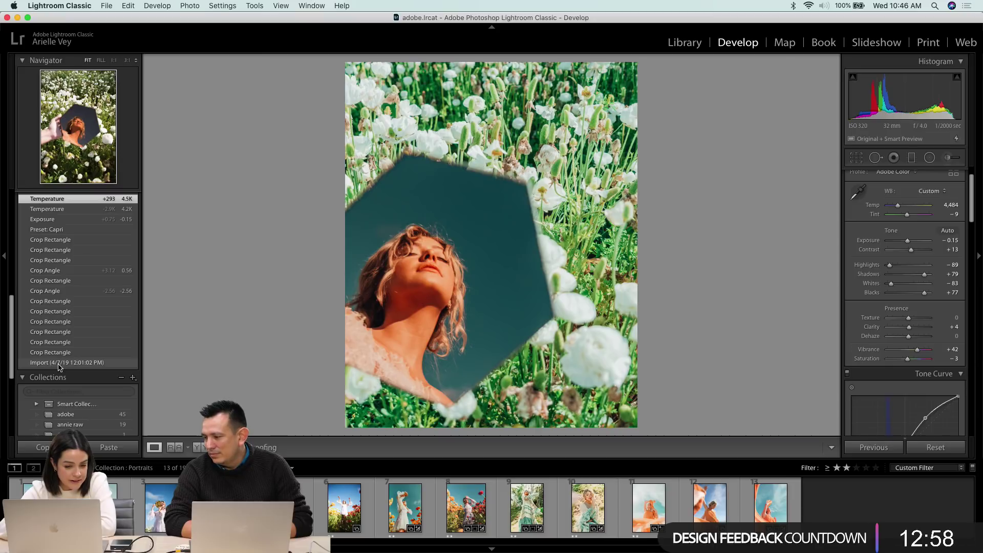
left_click(60, 363)
scroll(79, 310, "up", 3)
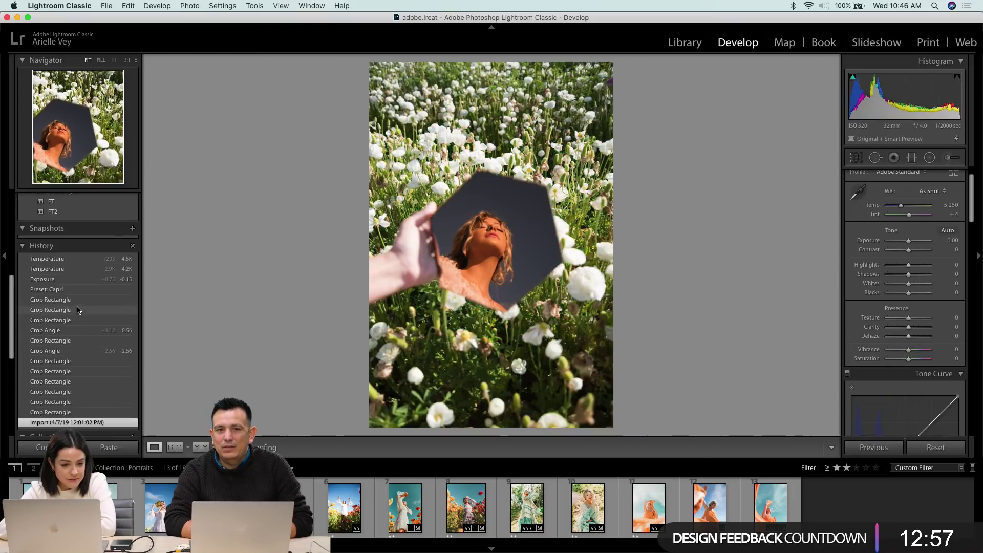
left_click(83, 259)
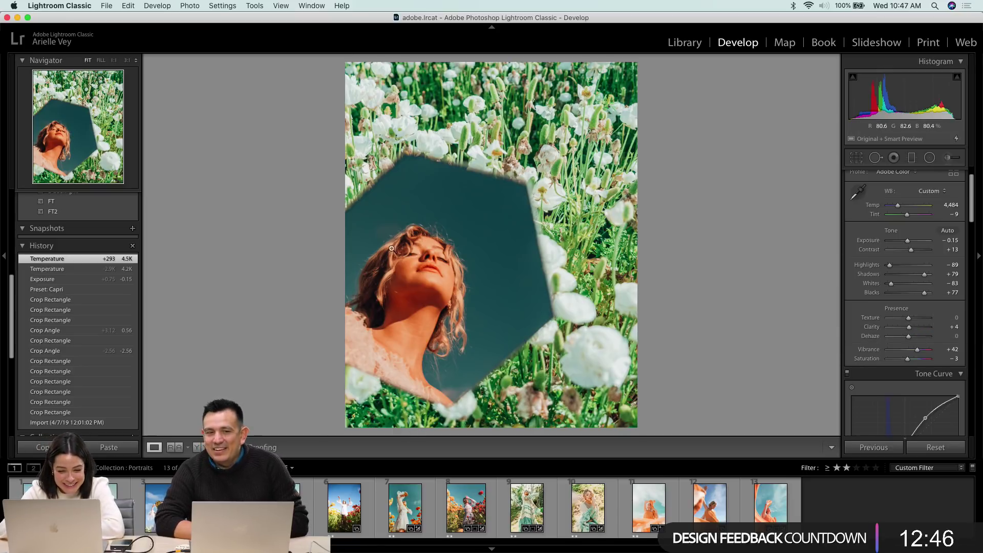
- Set the Blue range to Hue -62, Saturation +45 and Luminance -84, and the Orange range's Saturation to -46
scroll(948, 330, "down", 8)
scroll(949, 330, "down", 1)
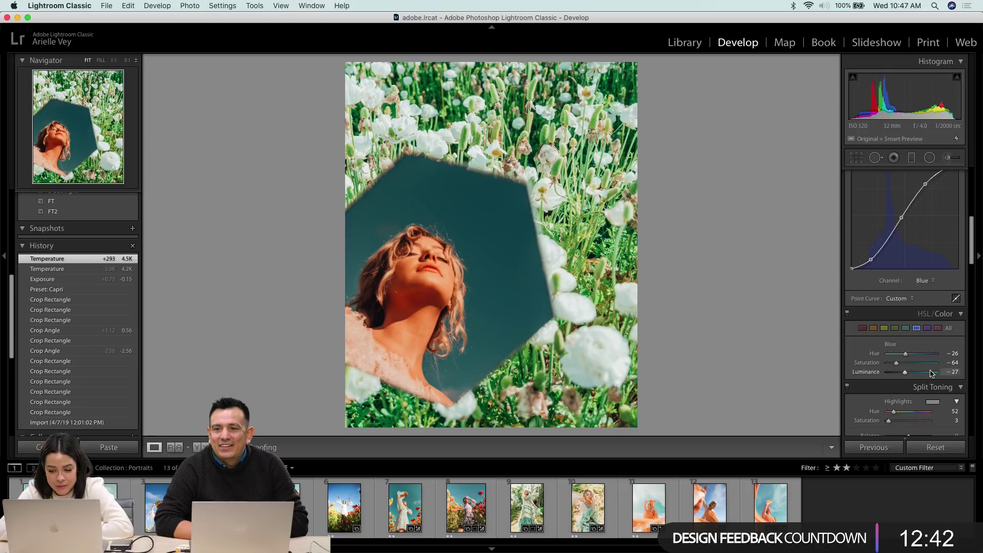
left_click(932, 373)
left_click_drag(932, 373, 898, 354)
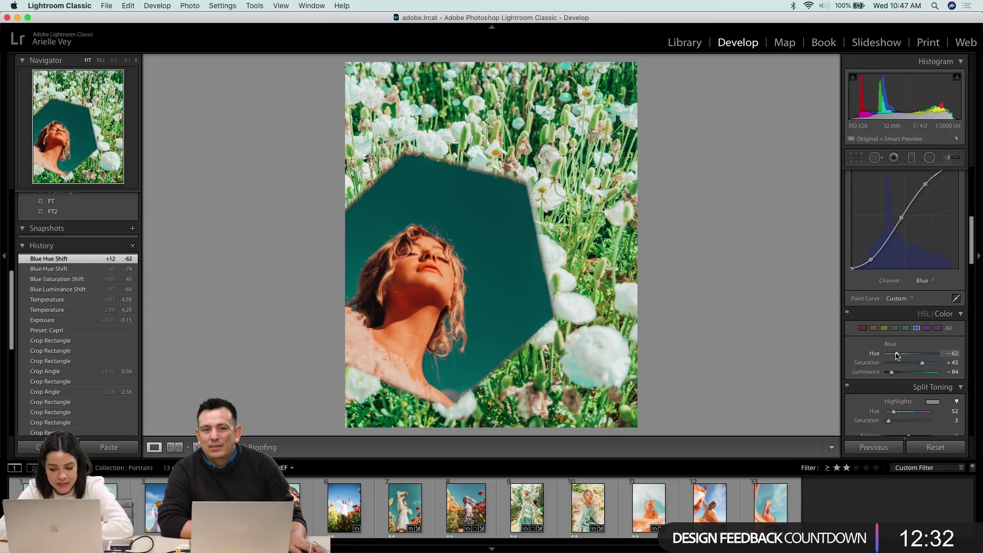
left_click(874, 329)
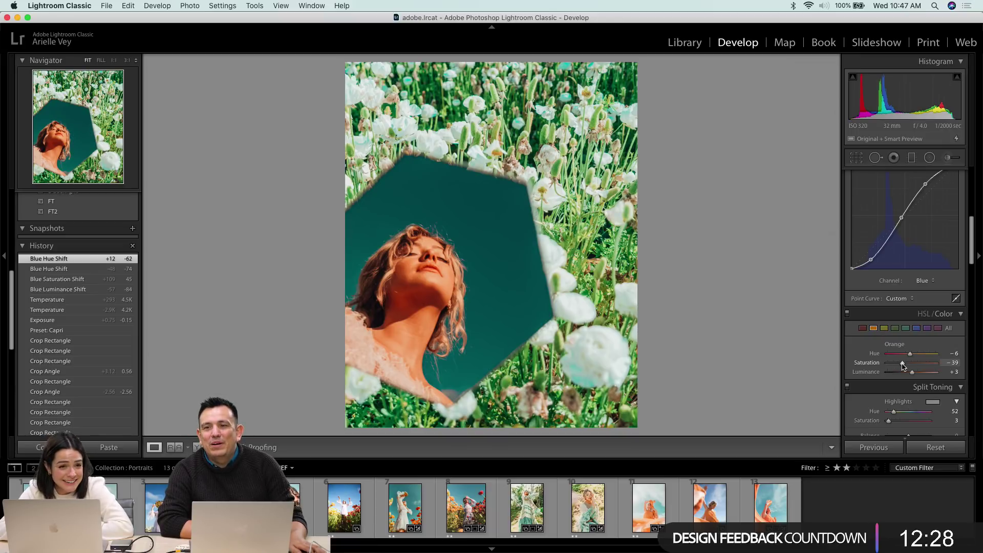
left_click_drag(903, 365, 901, 367)
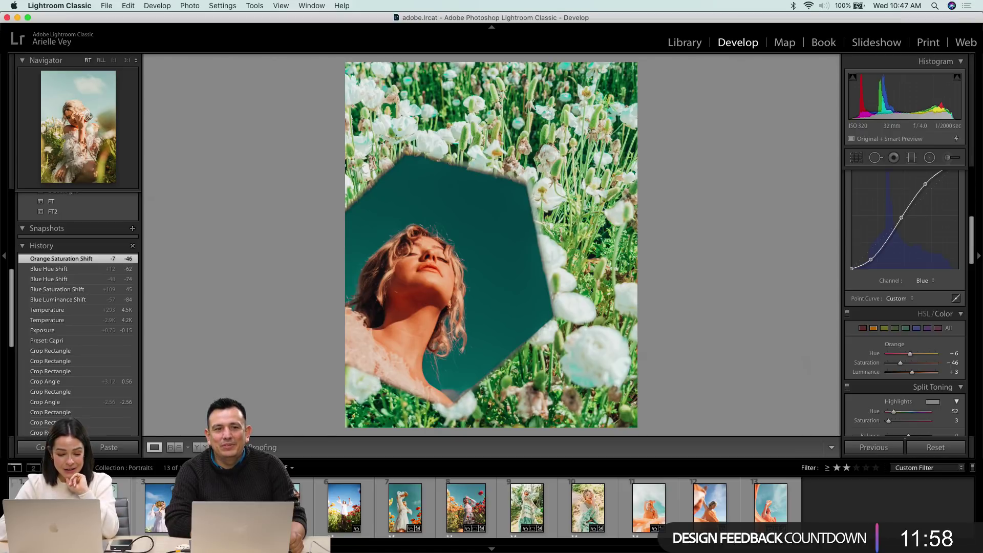
- View the camera portrait, then preview the Cabana preset on the portrait of the woman holding the mirror against the blue sky
left_click(101, 508)
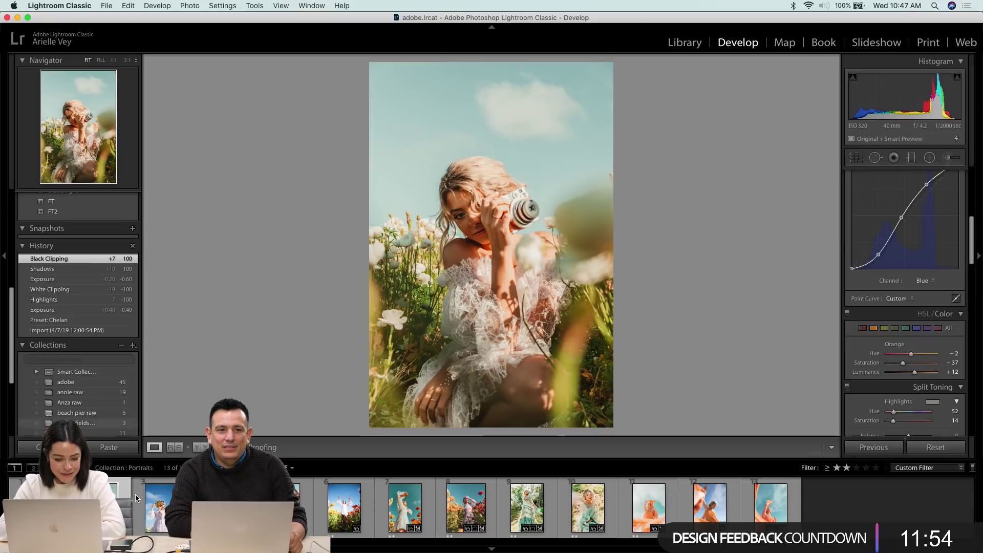
left_click(155, 519)
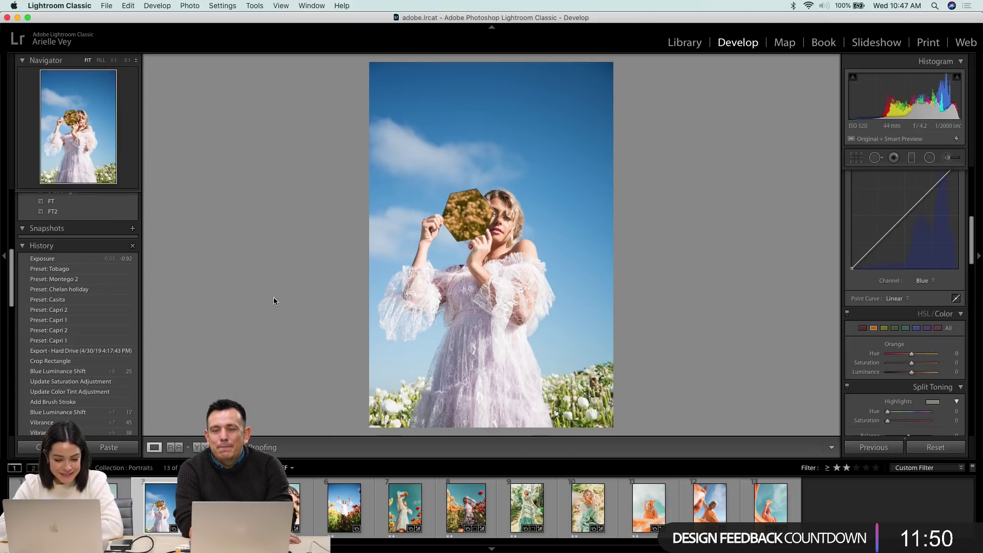
scroll(74, 285, "up", 2)
scroll(74, 285, "up", 5)
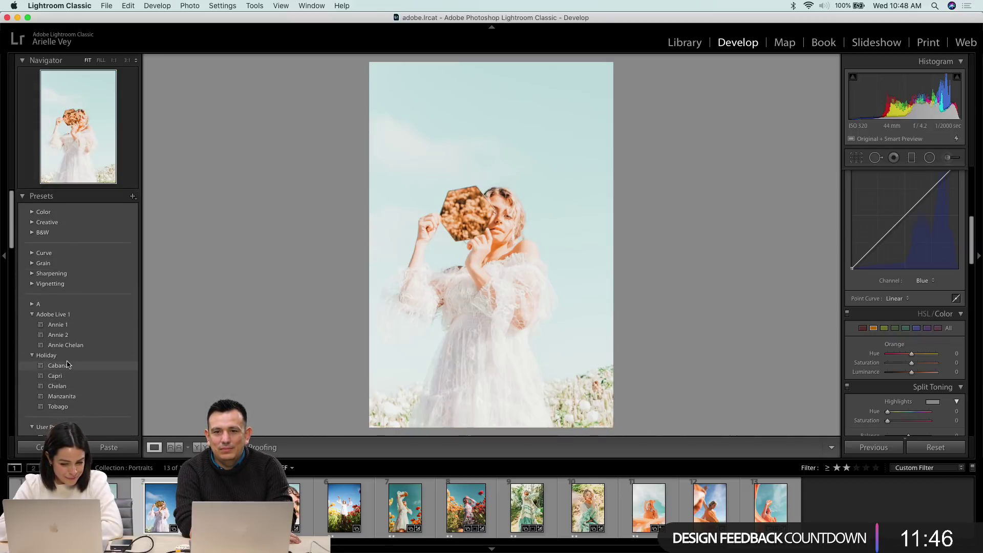
left_click(137, 499)
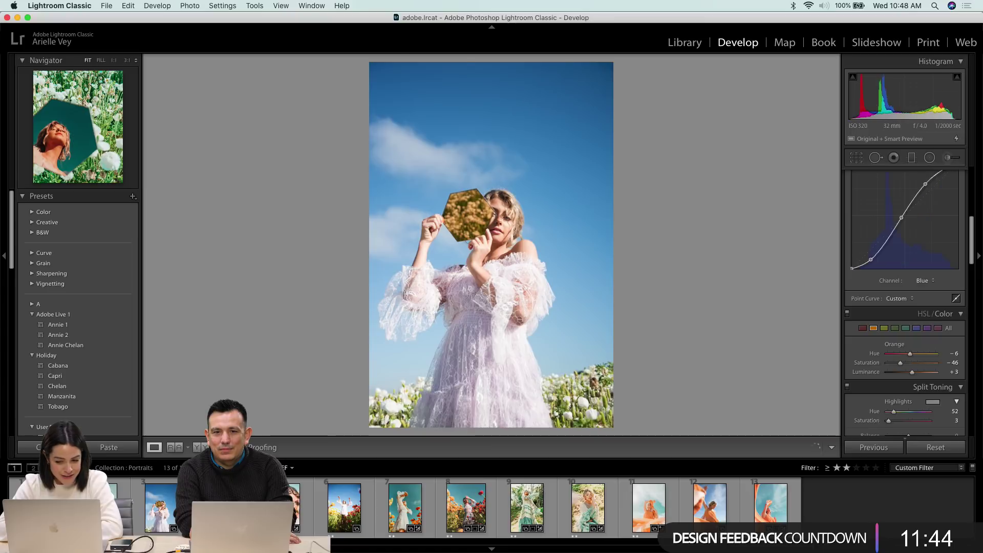
left_click(133, 197)
left_click(156, 206)
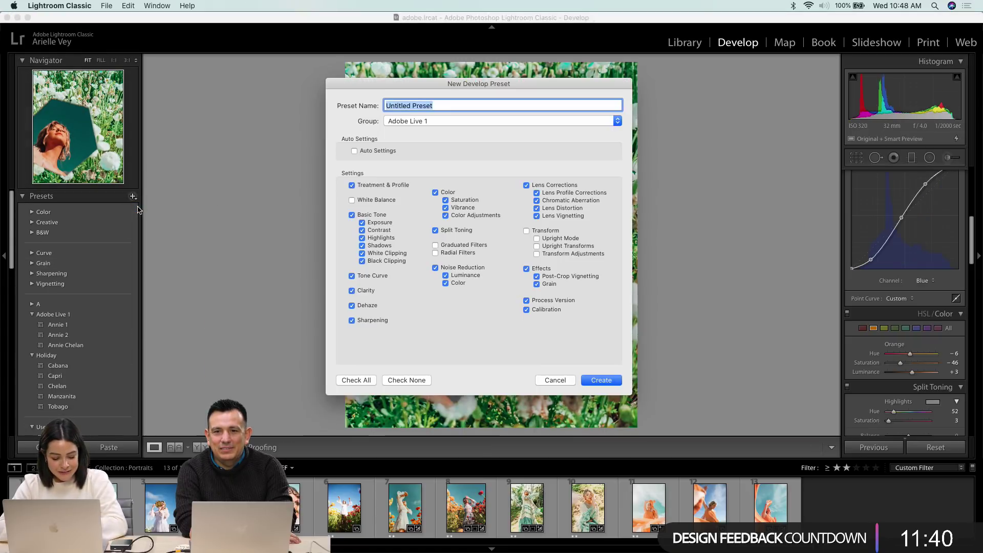
type("Annie Capri")
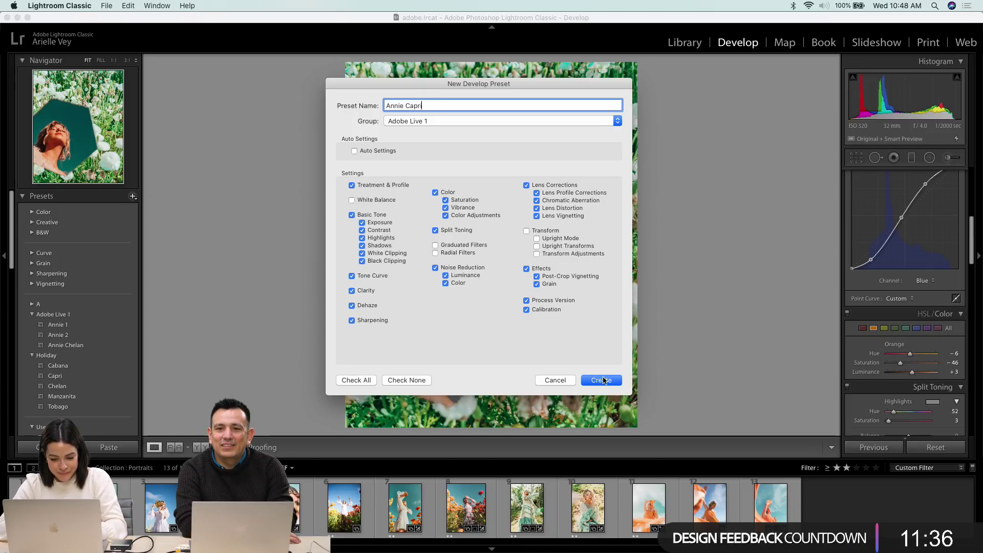
left_click(602, 380)
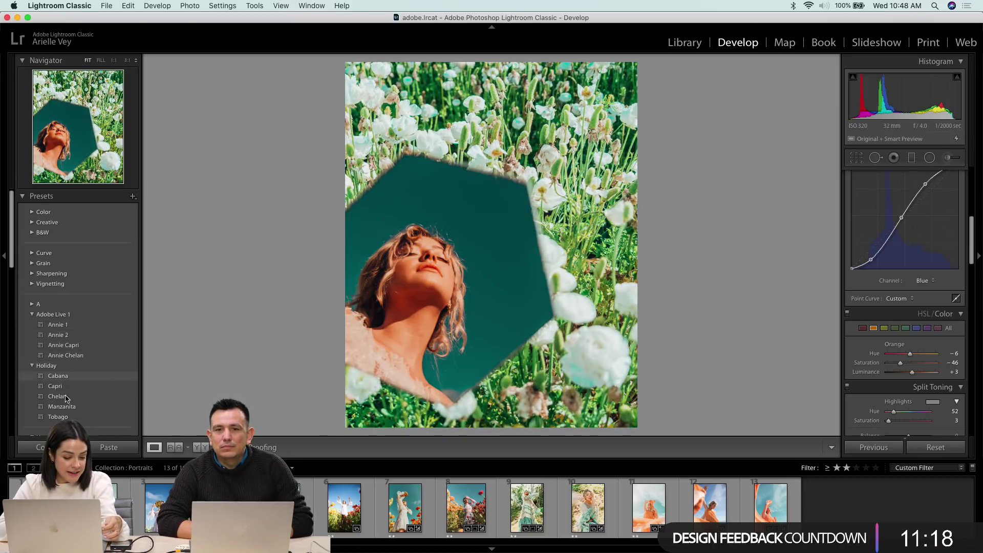
- Collapse the Adobe Live 1 and Holiday preset groups and undo the preset applied by mistake
left_click(34, 325)
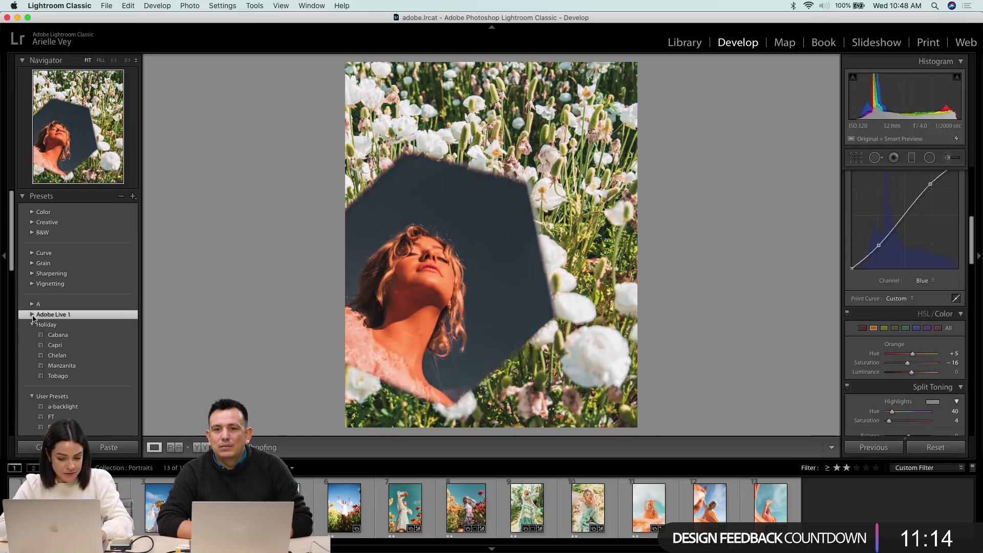
key("super+z")
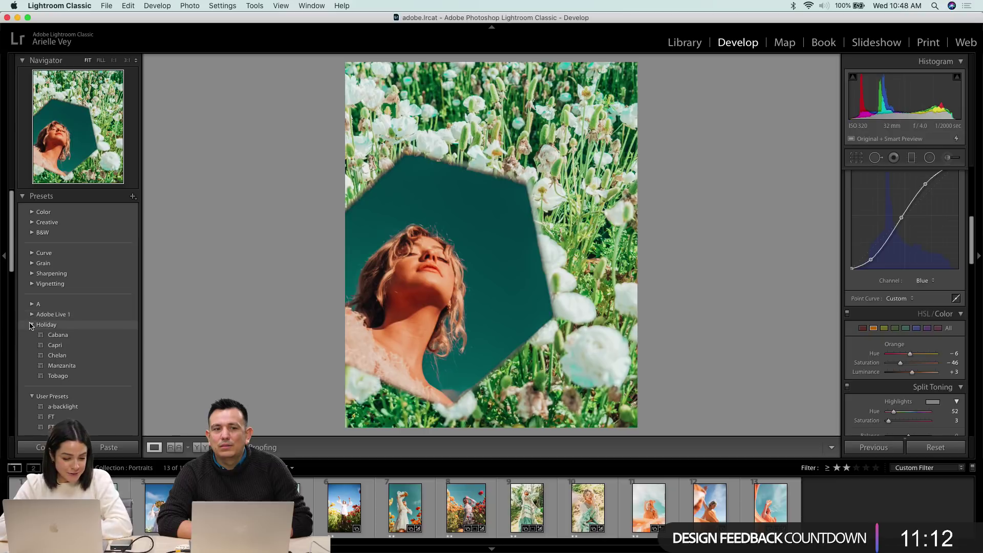
left_click(32, 325)
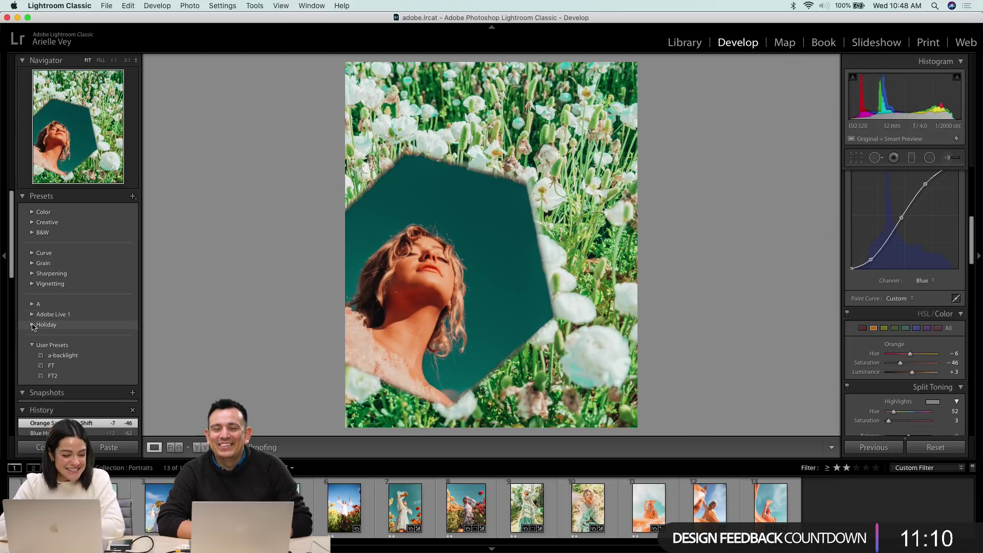
- Expand the Holiday and Adobe Live 1 preset groups, and briefly check the contents of preset group A
left_click(33, 325)
left_click(32, 315)
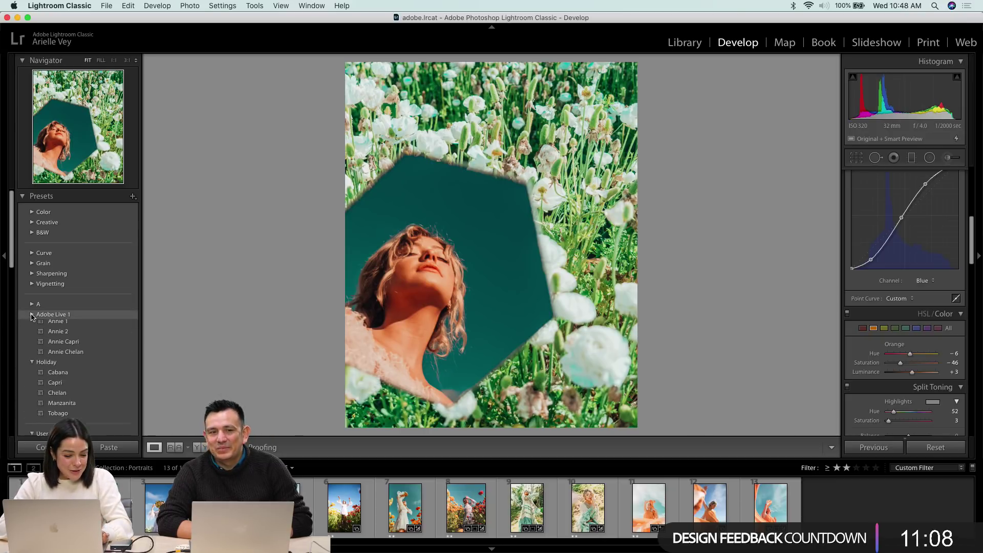
left_click(32, 305)
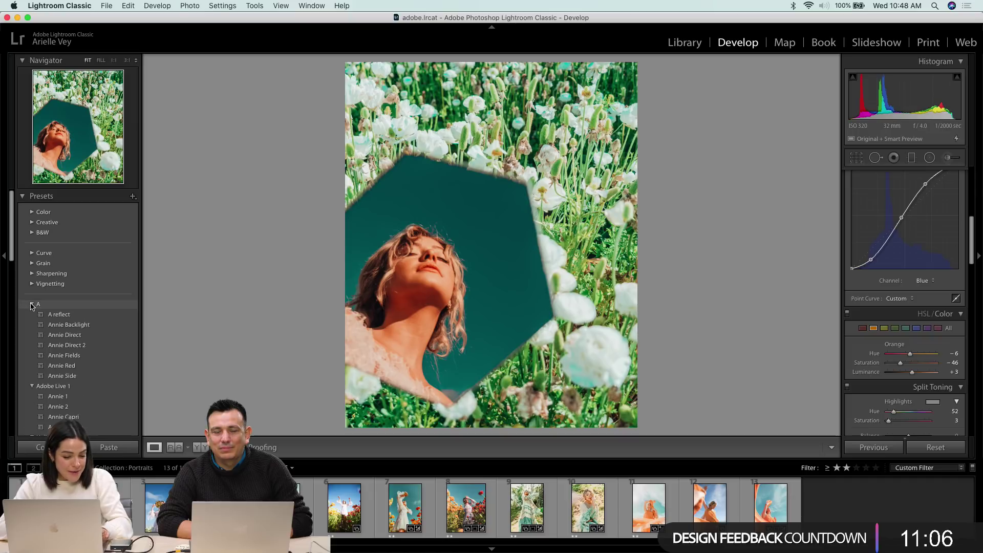
left_click(32, 305)
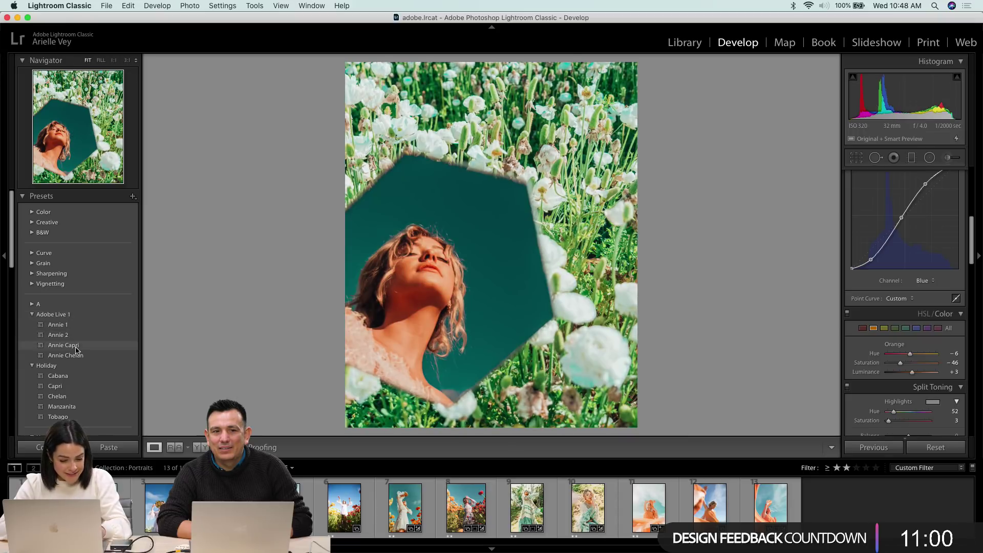
- Apply the Annie Capri preset to the portrait of the woman holding the mirror against the sky and compare it with the cropped mirror photo
left_click(158, 506)
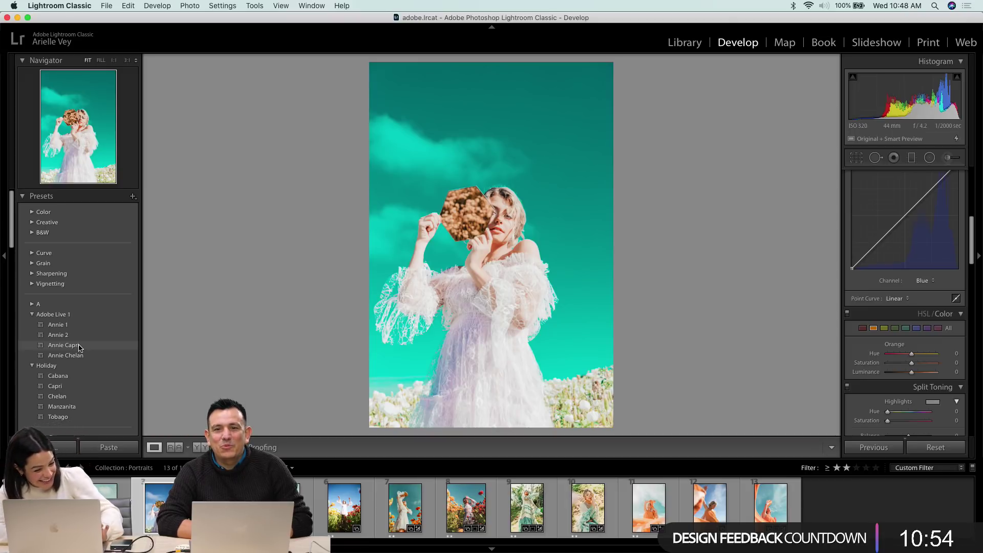
left_click(80, 347)
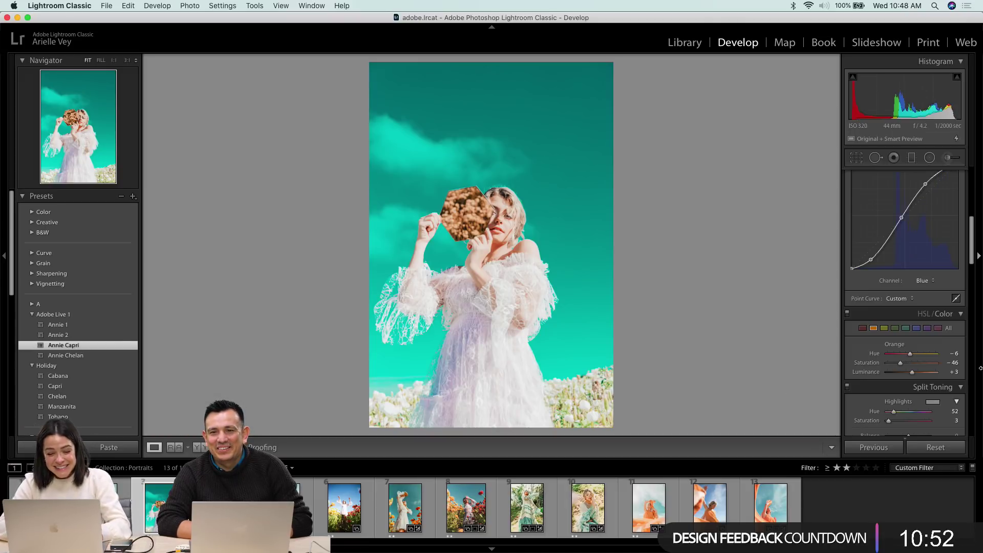
left_click(222, 507)
left_click(167, 508)
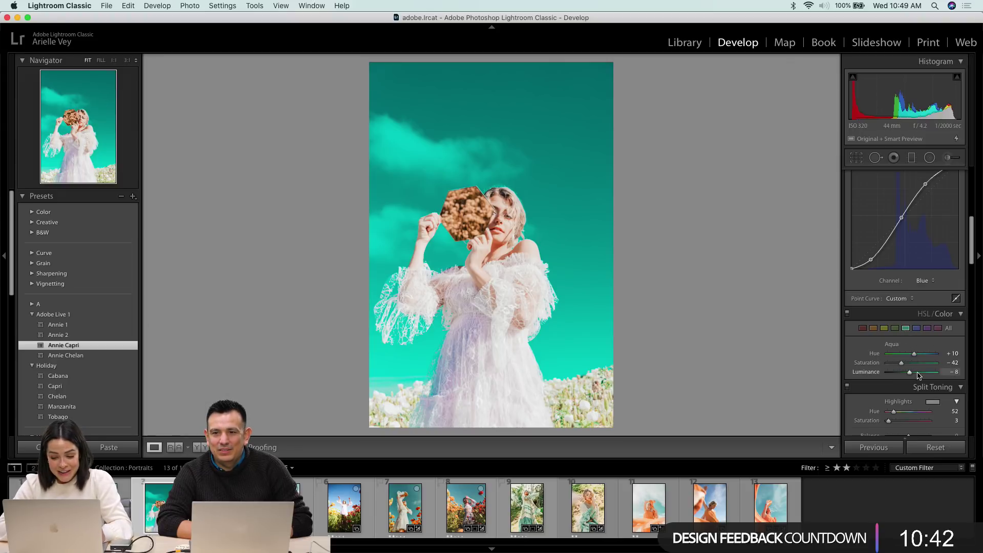
- Set the sky portrait's Temp to 7,030, Contrast to -31, Highlights to -58, Shadows to +11 and Whites to -78
scroll(917, 307, "up", 10)
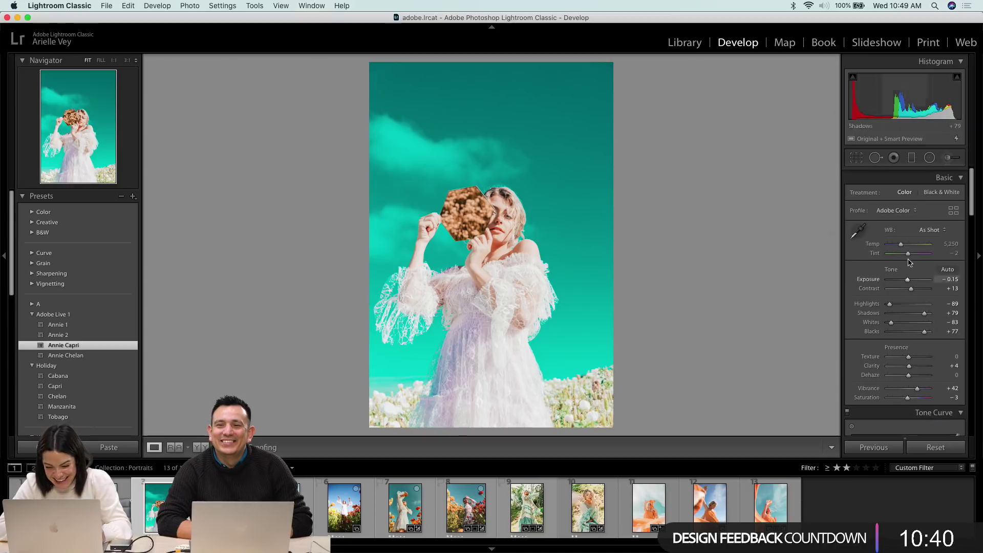
left_click_drag(916, 241, 910, 241)
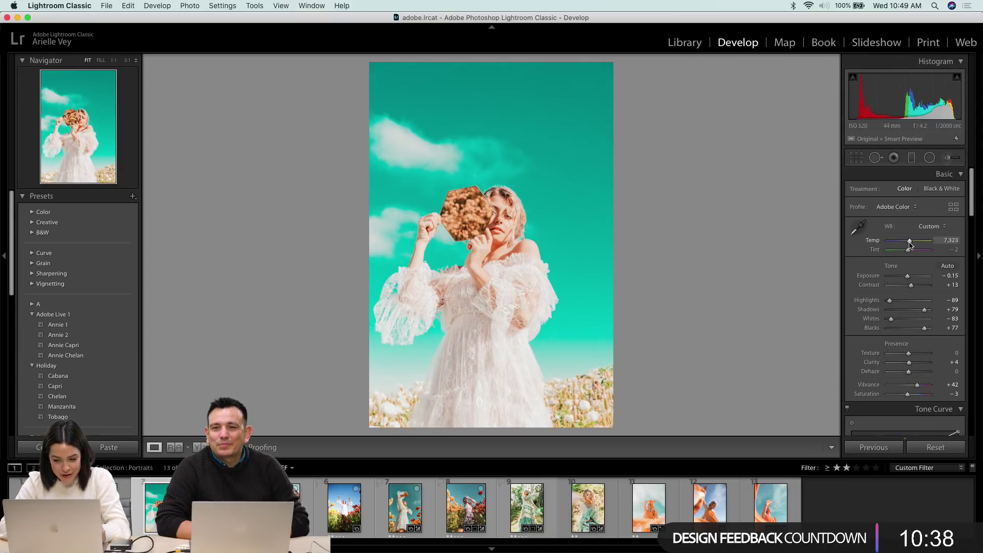
left_click_drag(911, 286, 905, 305)
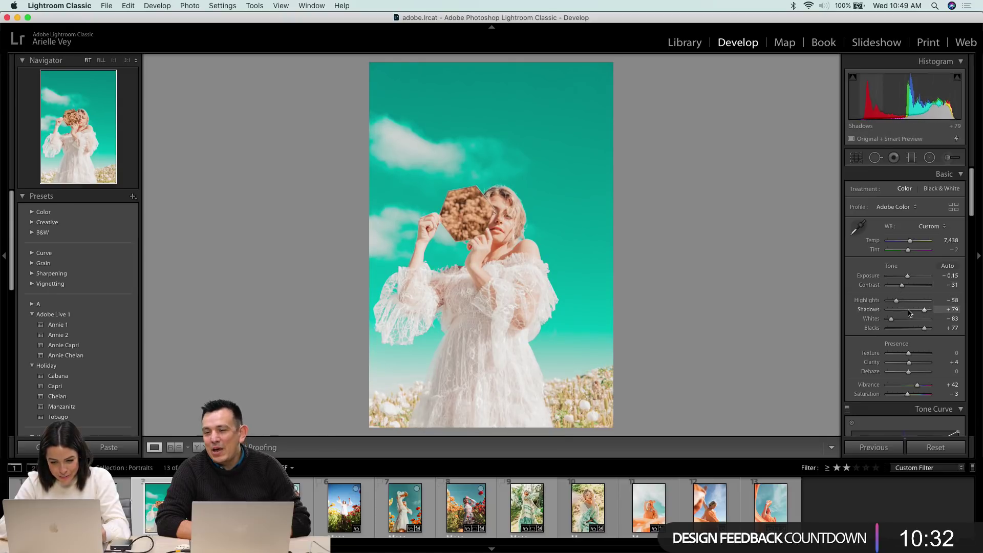
left_click(910, 311)
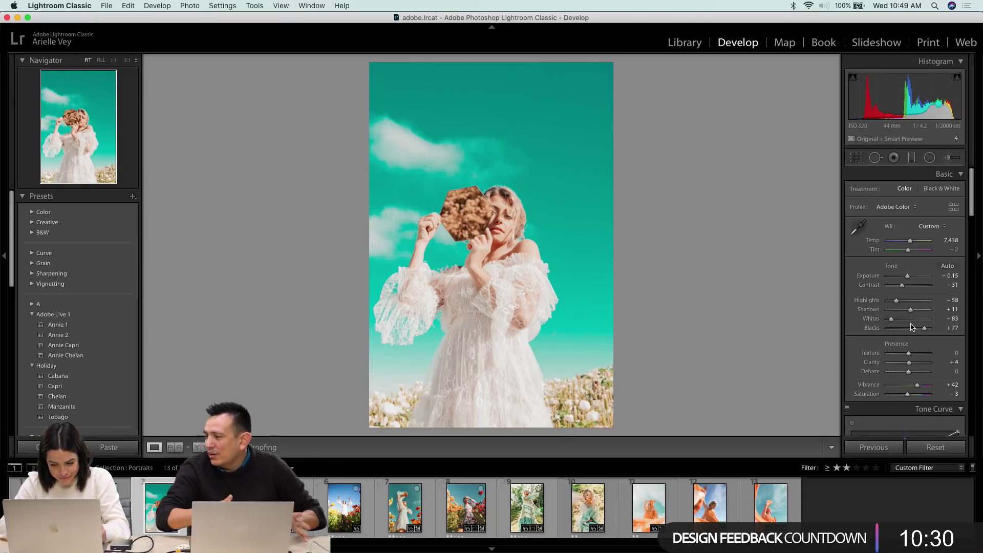
left_click_drag(892, 319, 924, 330)
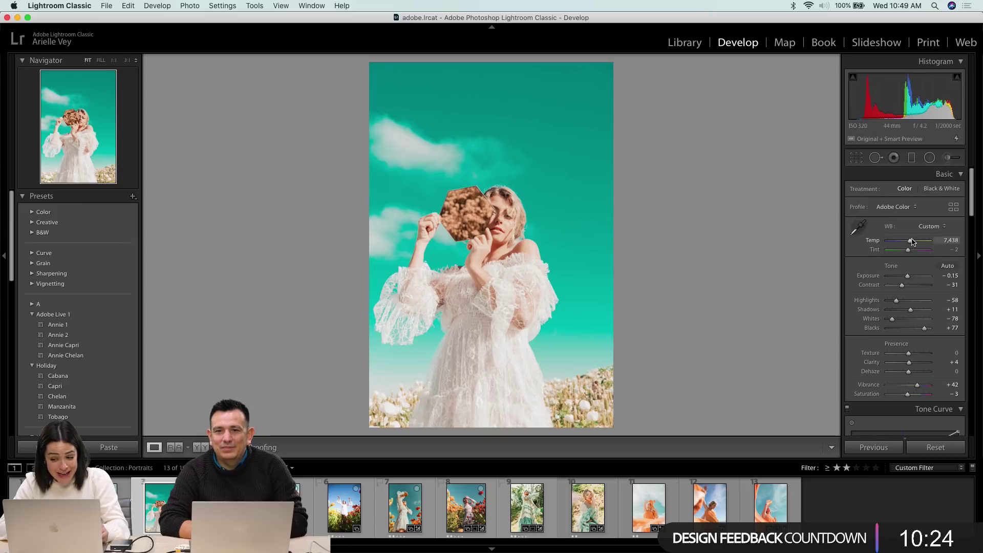
left_click_drag(910, 240, 909, 246)
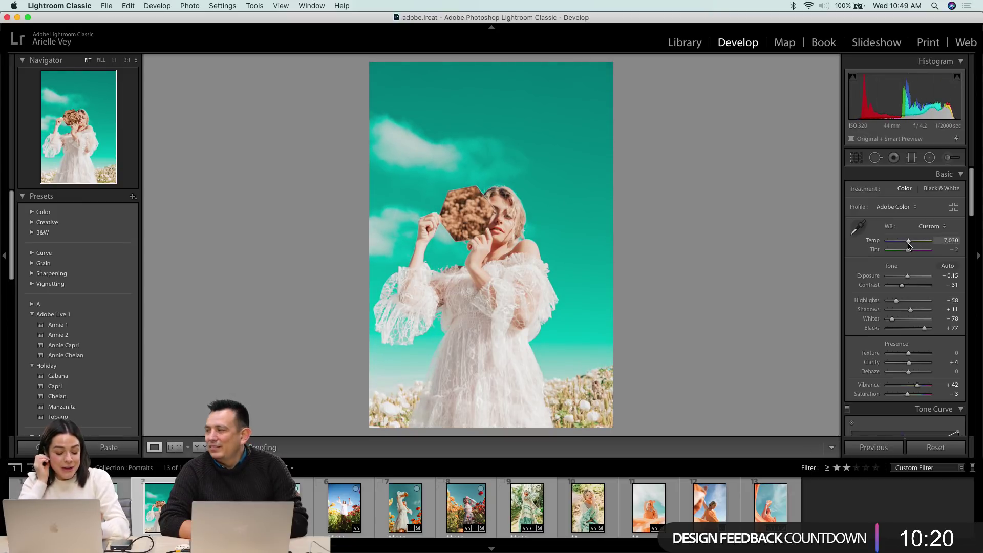
- Compare the sky portrait with the cropped mirror photo, then set its Orange range's Saturation to -13
left_click(221, 513)
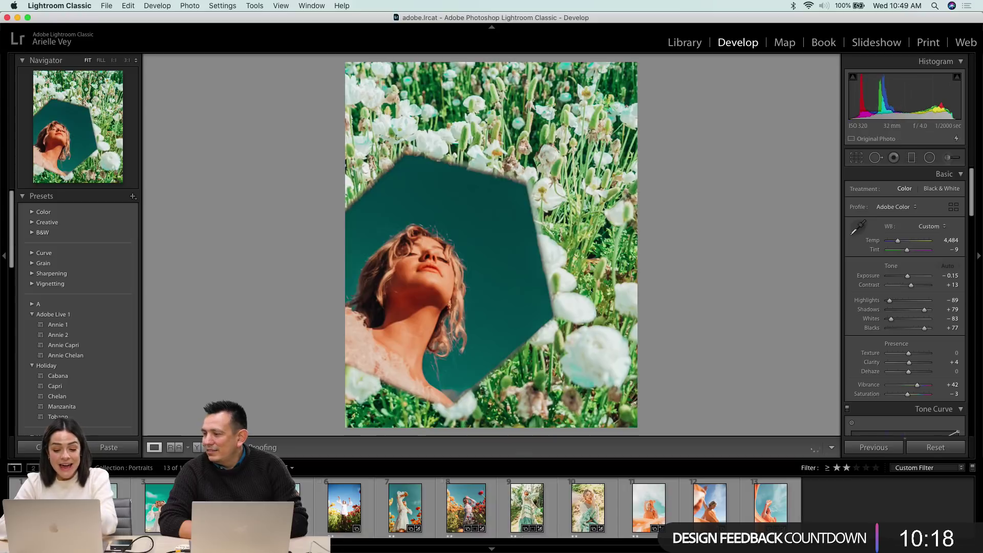
left_click(156, 515)
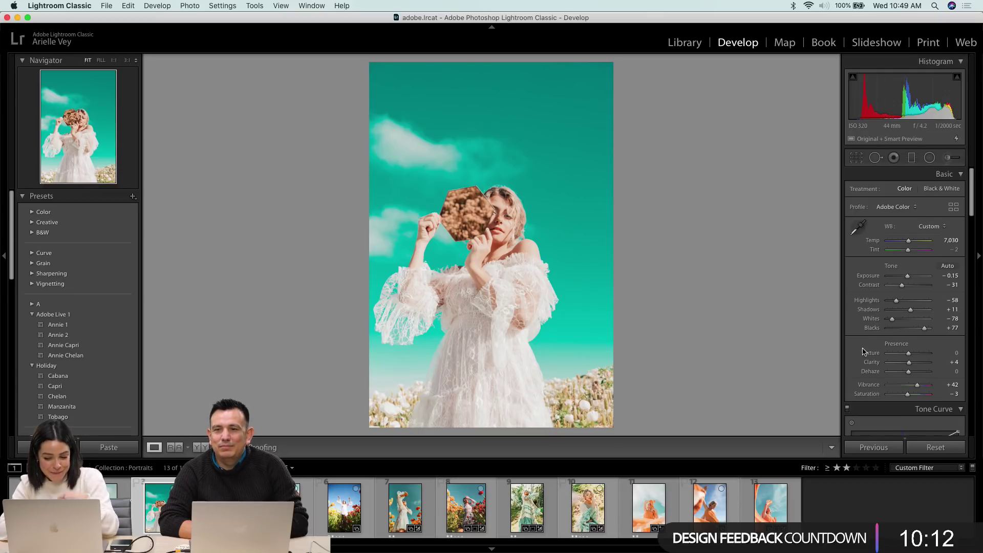
scroll(864, 352, "down", 5)
scroll(865, 352, "down", 2)
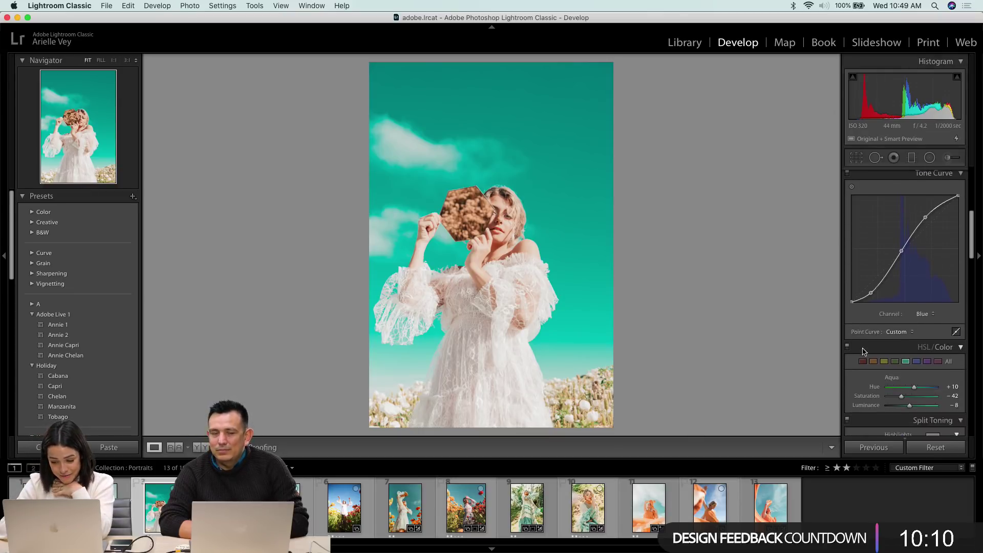
left_click(873, 330)
left_click_drag(928, 367, 909, 367)
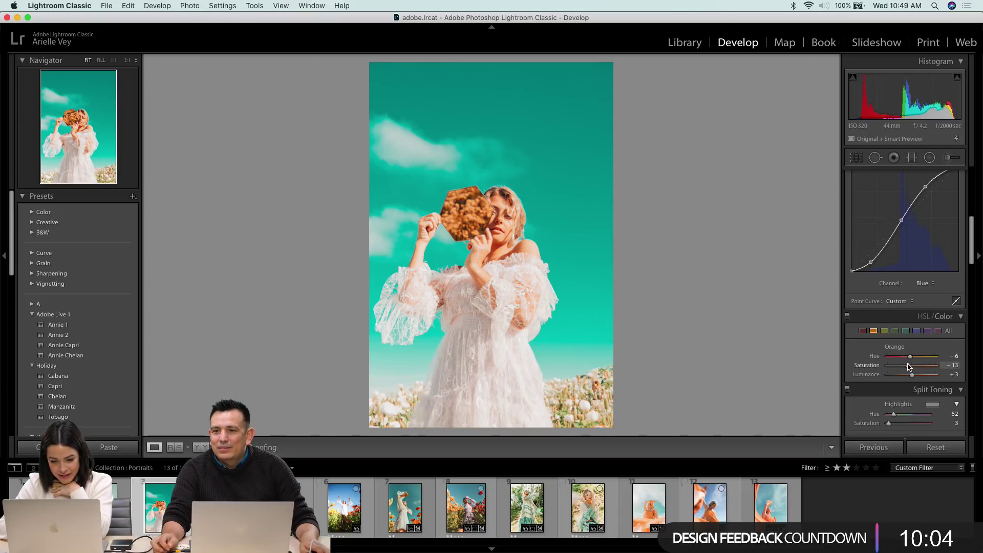
- Set the sky portrait's Blue range to Hue -28, Saturation -46 and Luminance -53, and the Yellow range's Saturation to -13
scroll(906, 359, "up", 3)
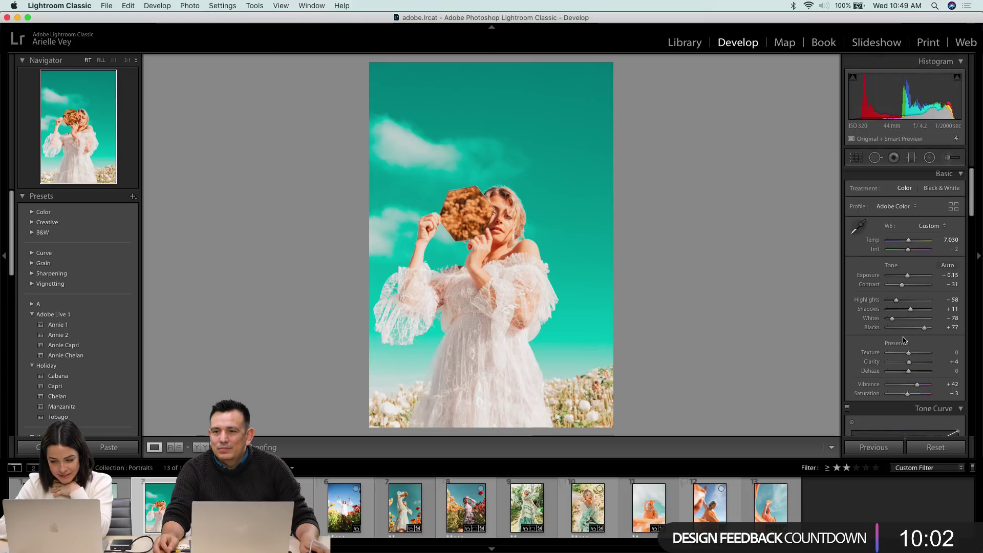
scroll(905, 339, "down", 3)
left_click(916, 325)
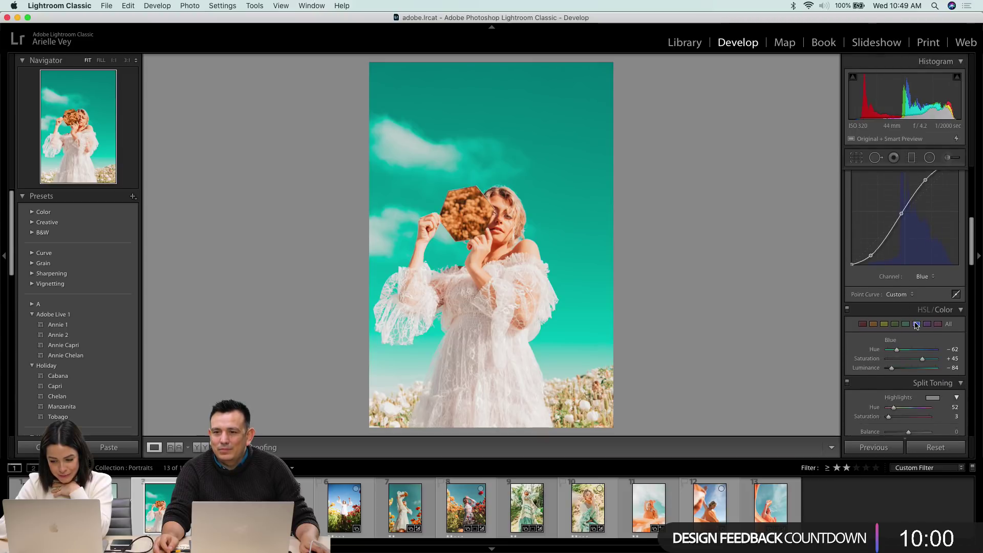
left_click(906, 324)
mouse_move(894, 361)
left_mouse_down()
mouse_move(905, 354)
mouse_move(909, 363)
mouse_move(900, 362)
left_mouse_up()
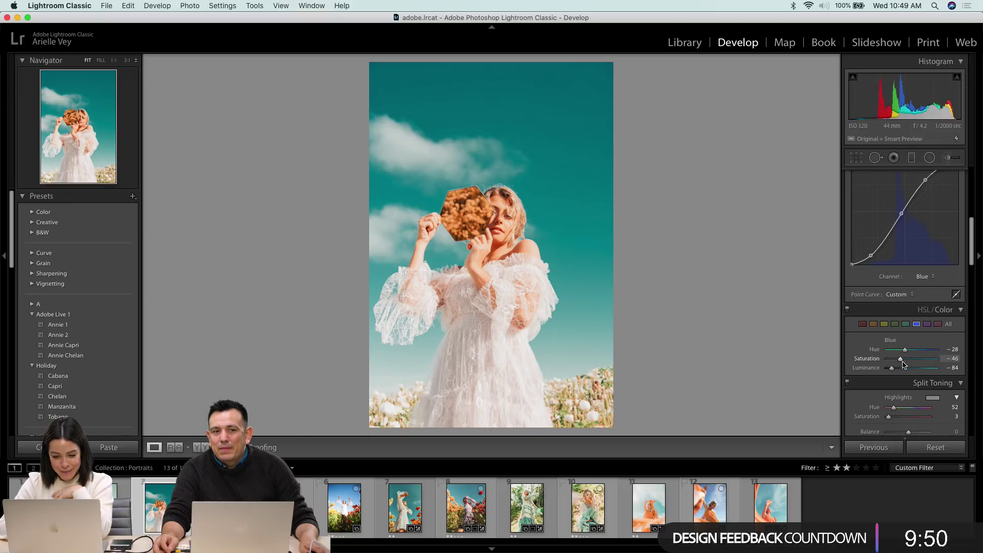
left_click(899, 369)
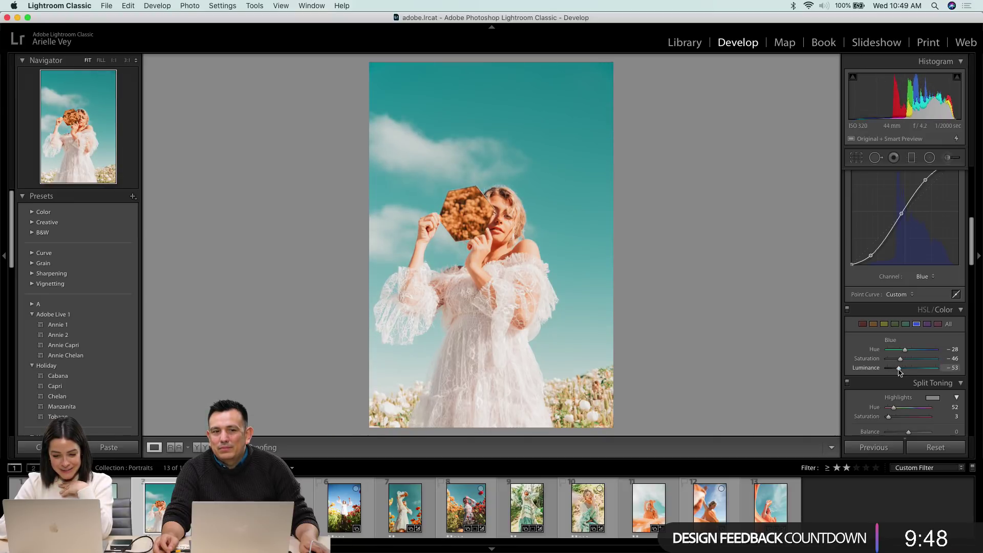
left_click(884, 325)
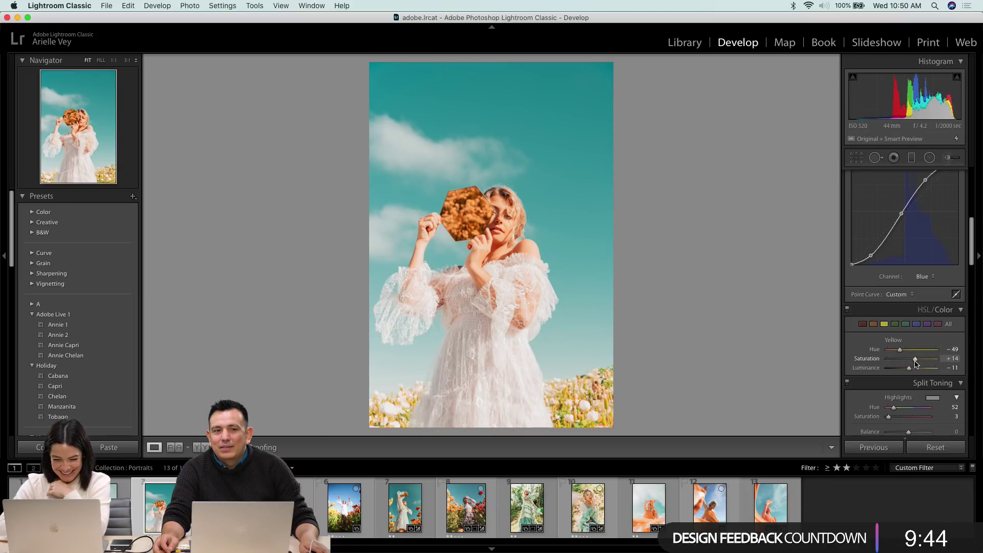
left_click_drag(916, 360, 910, 363)
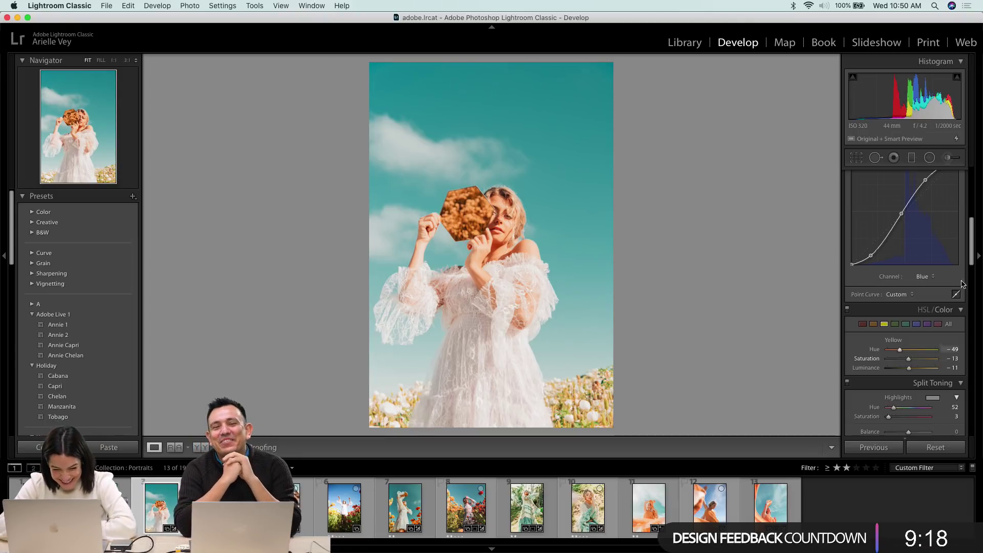
- Warm the sky portrait slightly by raising its Temp, and compare it with the cropped mirror photo
scroll(865, 318, "up", 3)
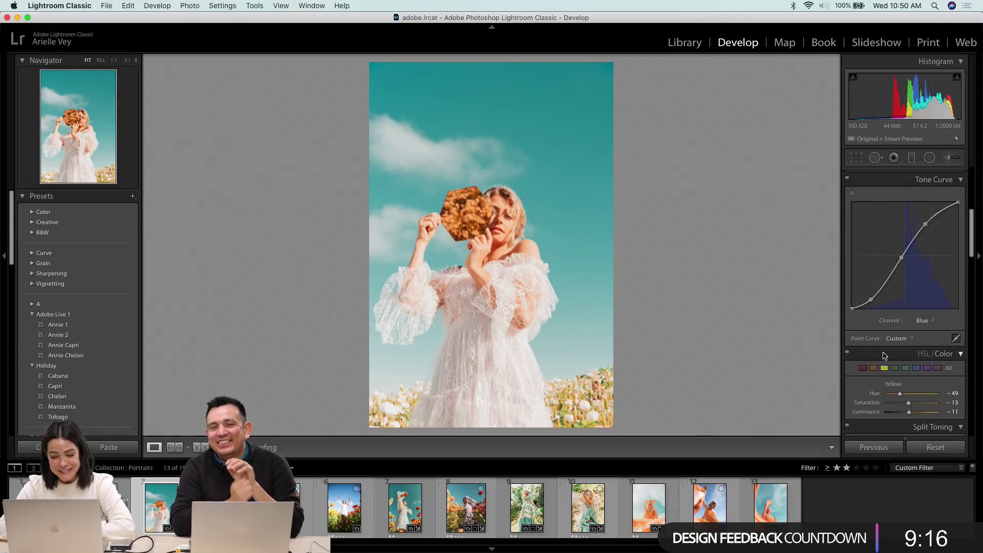
scroll(884, 354, "down", 15)
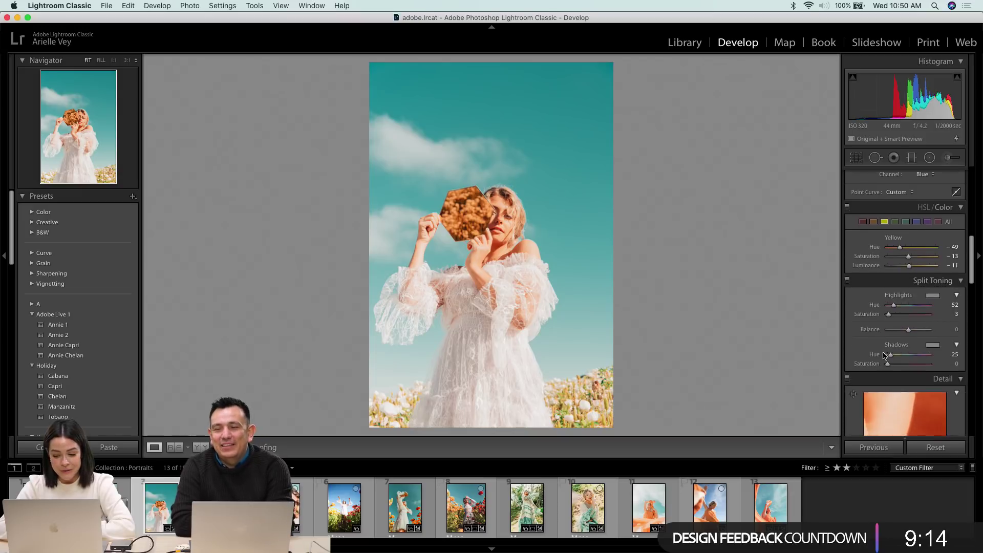
scroll(884, 354, "up", 3)
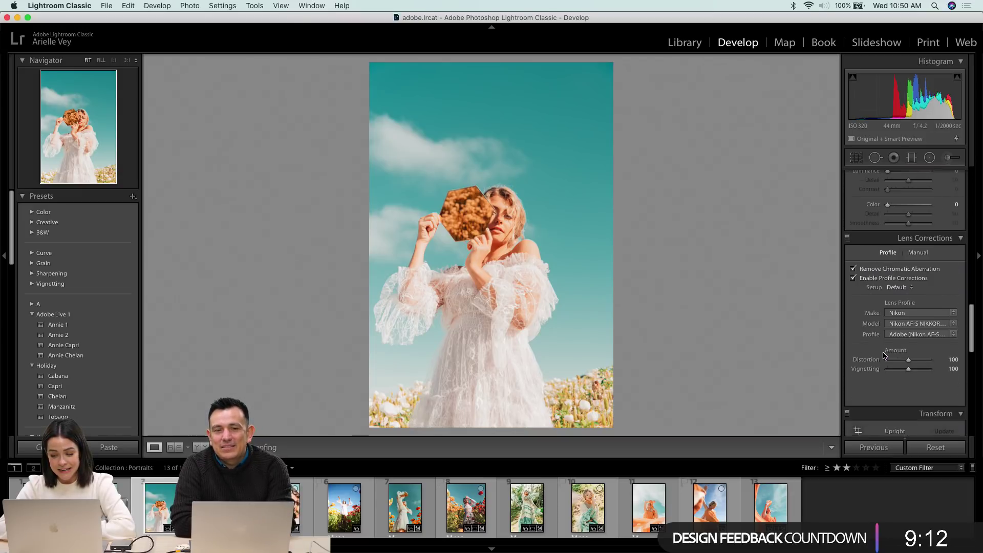
scroll(884, 354, "up", 1)
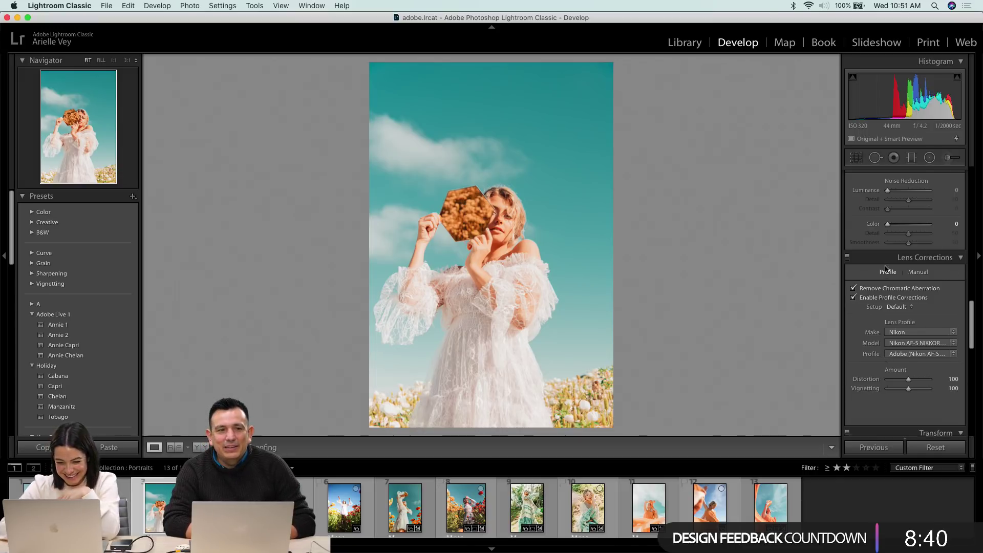
scroll(896, 297, "up", 10)
left_click_drag(909, 243, 911, 243)
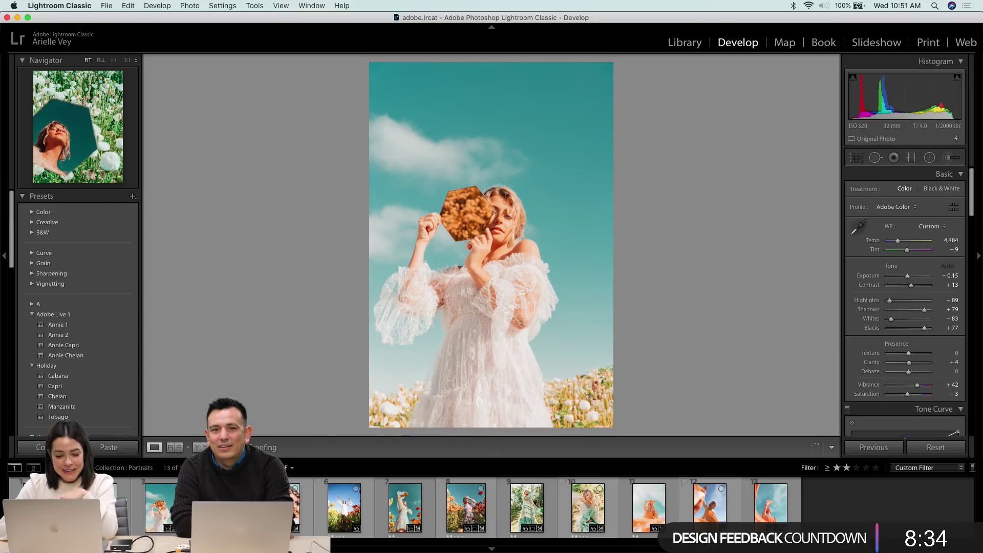
left_click(105, 512)
left_click(153, 525)
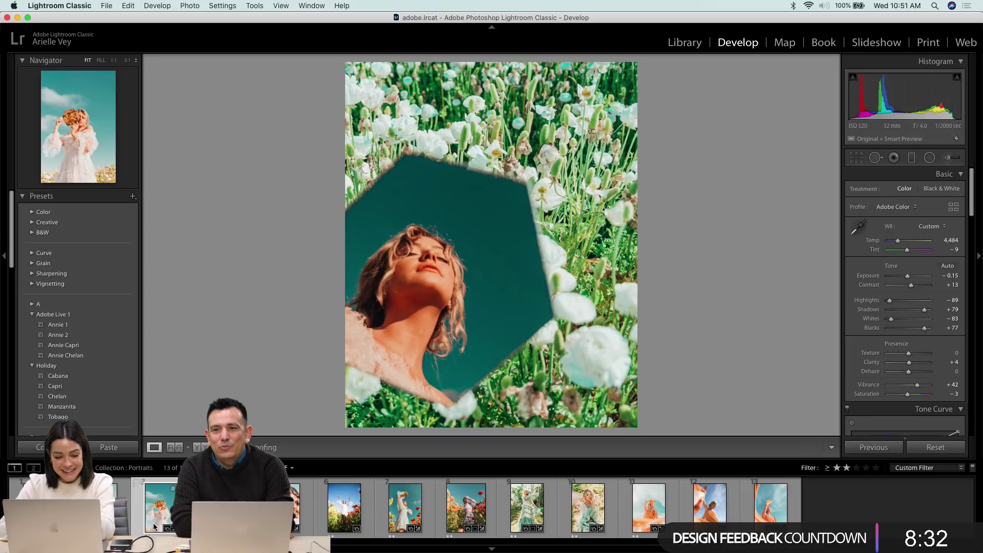
- Apply the Annie Capri preset to the close-up portrait of the woman behind the blurred red flower
left_click(282, 507)
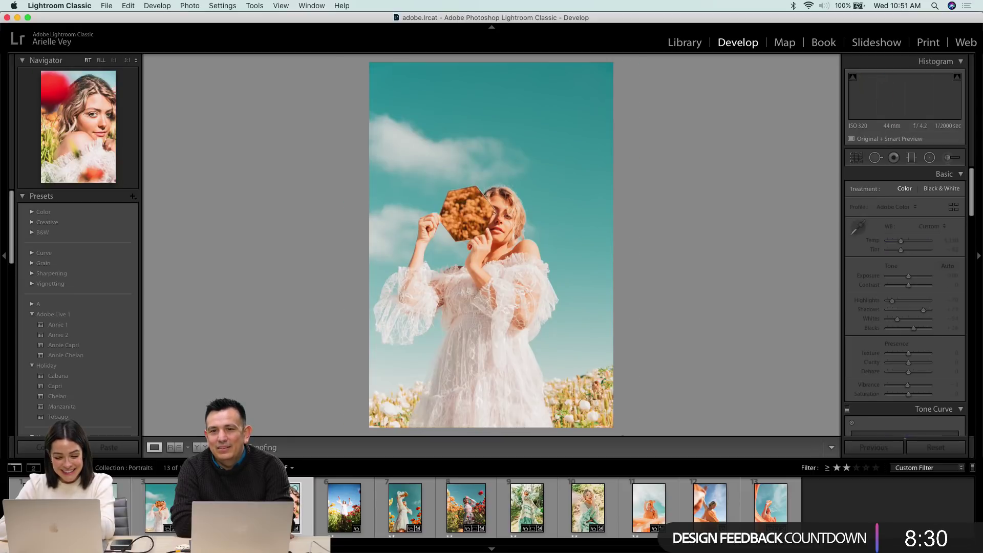
left_click(87, 347)
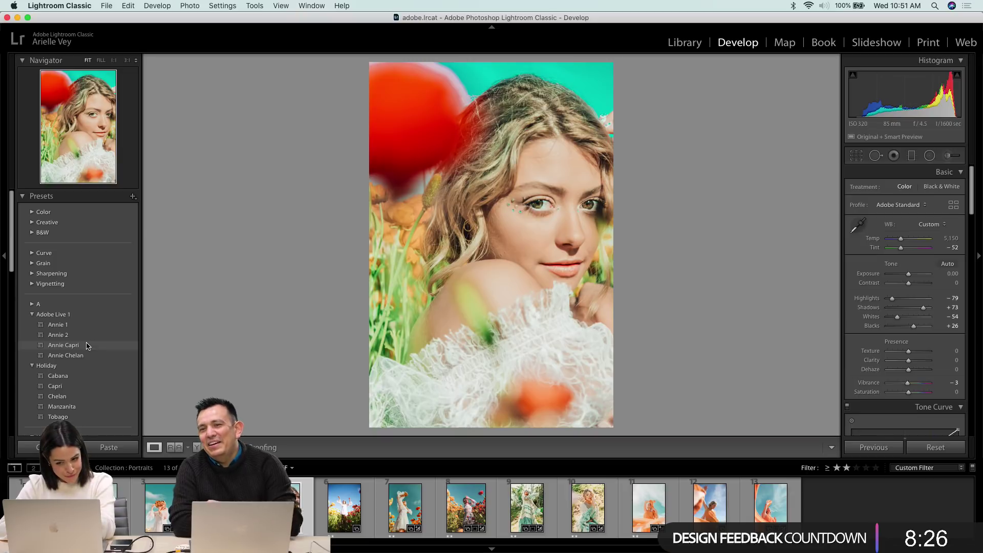
left_click(87, 347)
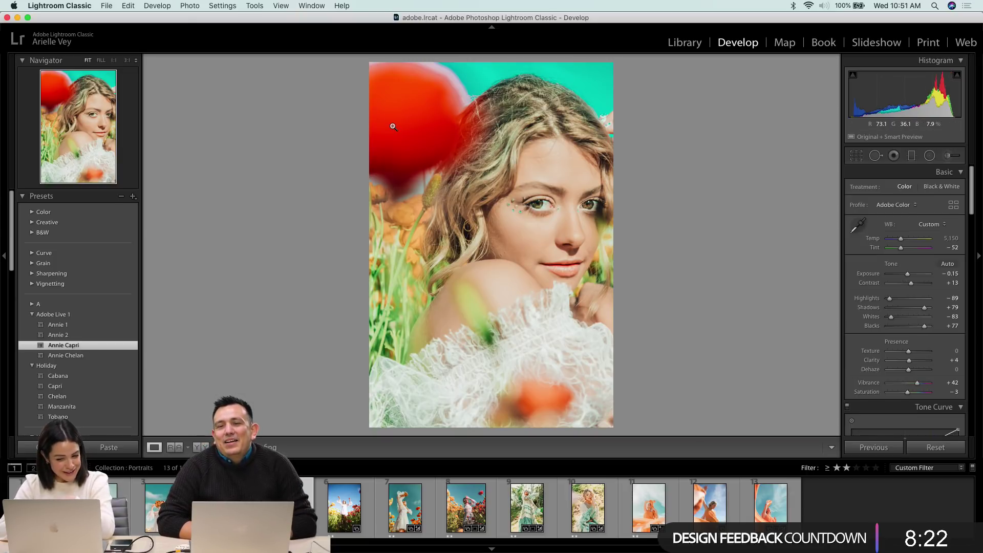
- Examine the edge between the red flower, the sky and the hair at full magnification in the close-up portrait
left_click(459, 65)
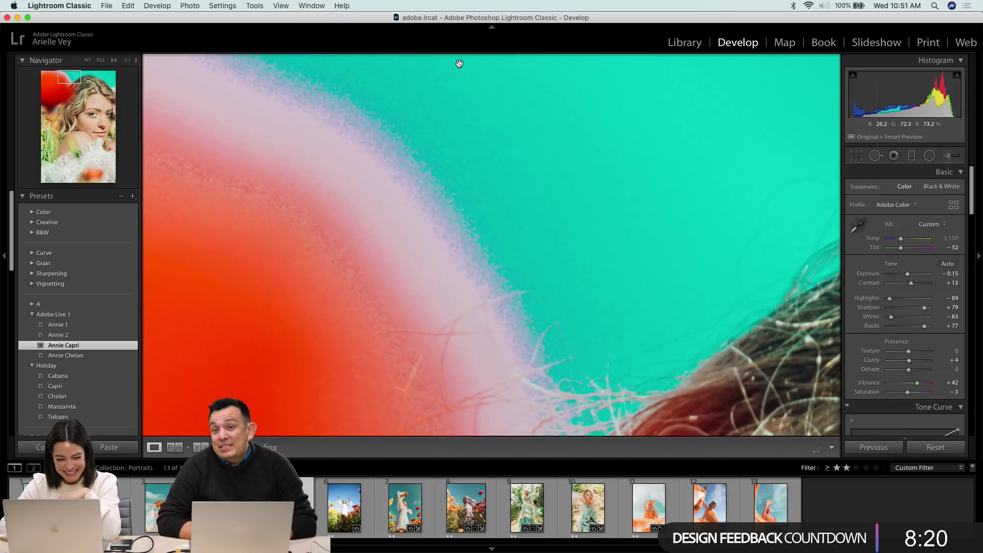
left_click_drag(405, 149, 434, 97)
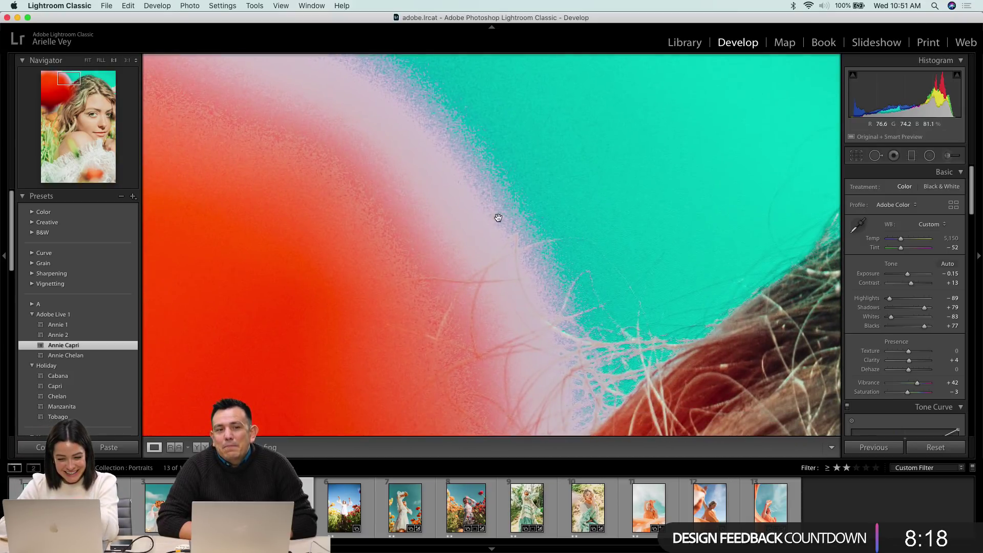
left_click(420, 117)
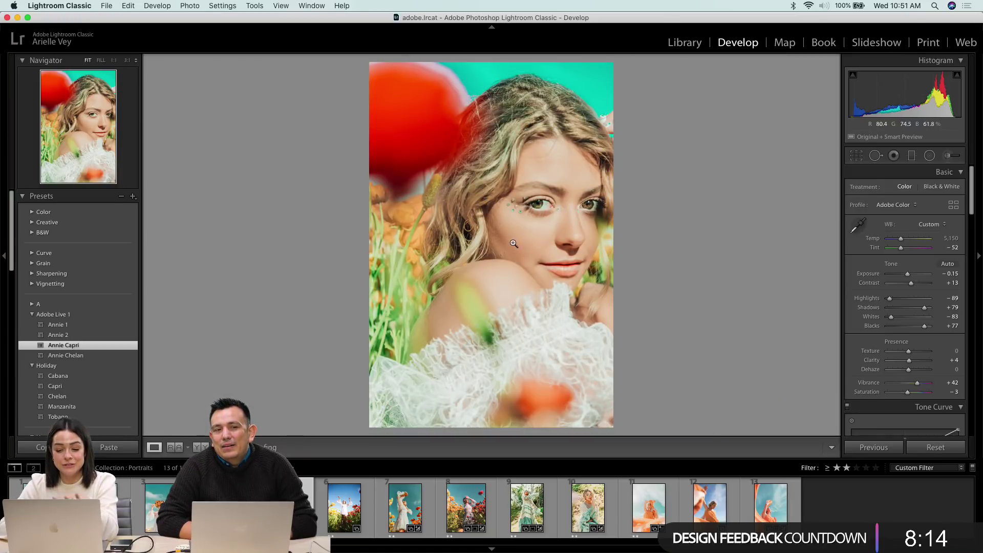
left_click(460, 99)
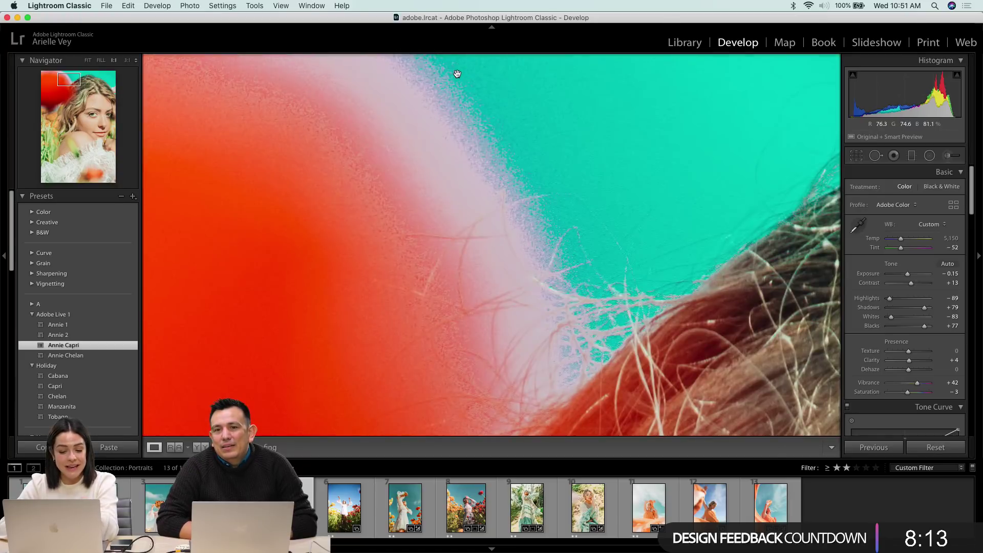
- Set the Red range's Saturation to -14 in the close-up portrait with the blurred red flower
left_click(454, 105)
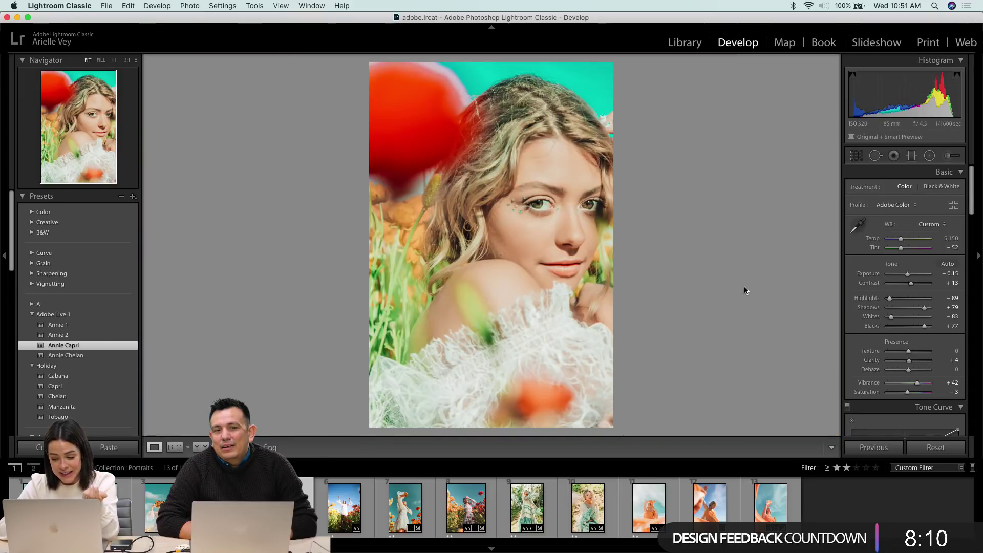
scroll(906, 317, "down", 5)
scroll(908, 318, "down", 3)
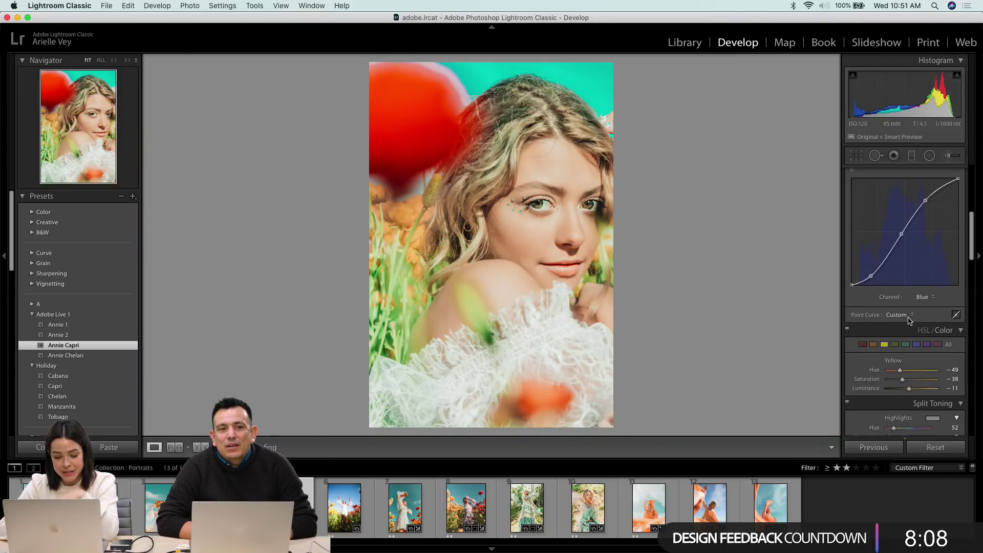
scroll(909, 320, "down", 1)
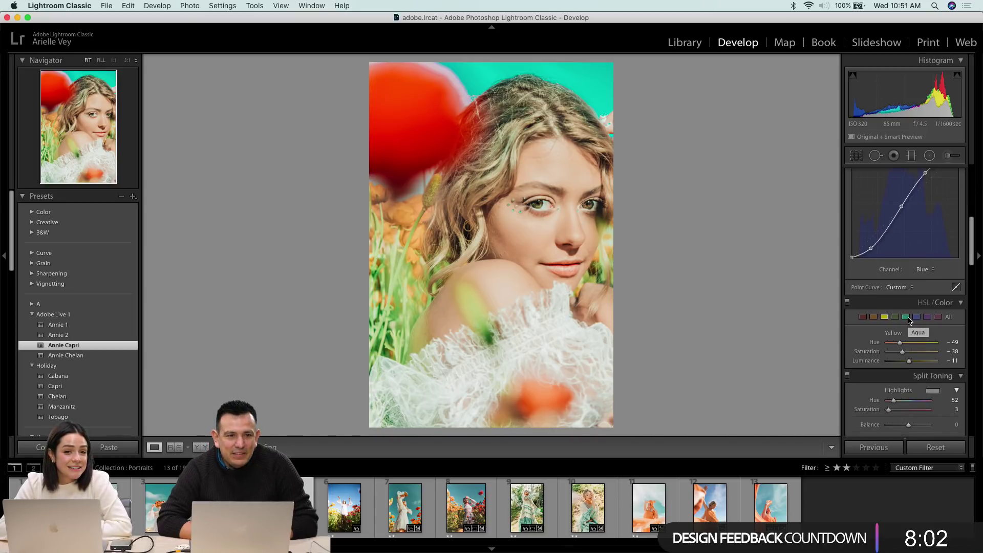
left_click(863, 318)
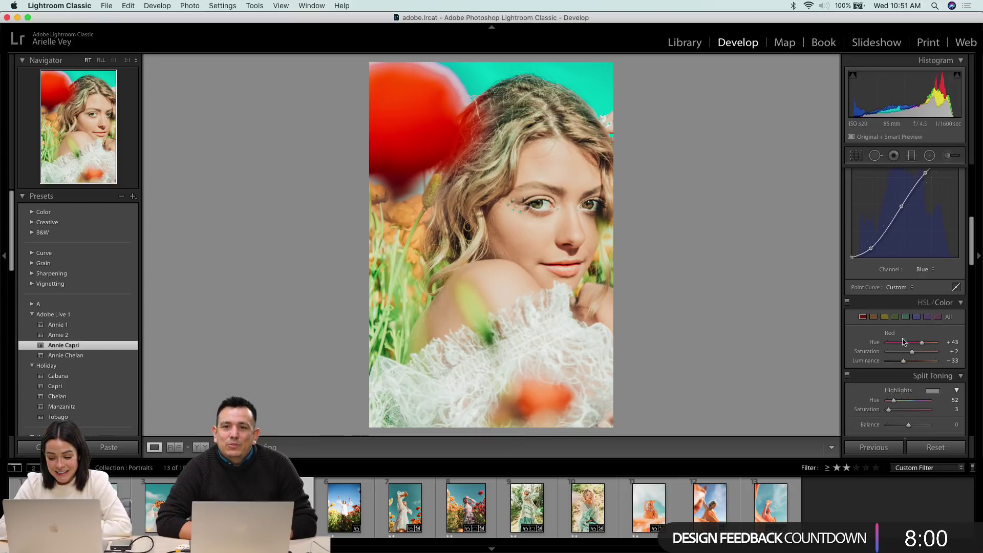
left_click_drag(907, 353, 909, 353)
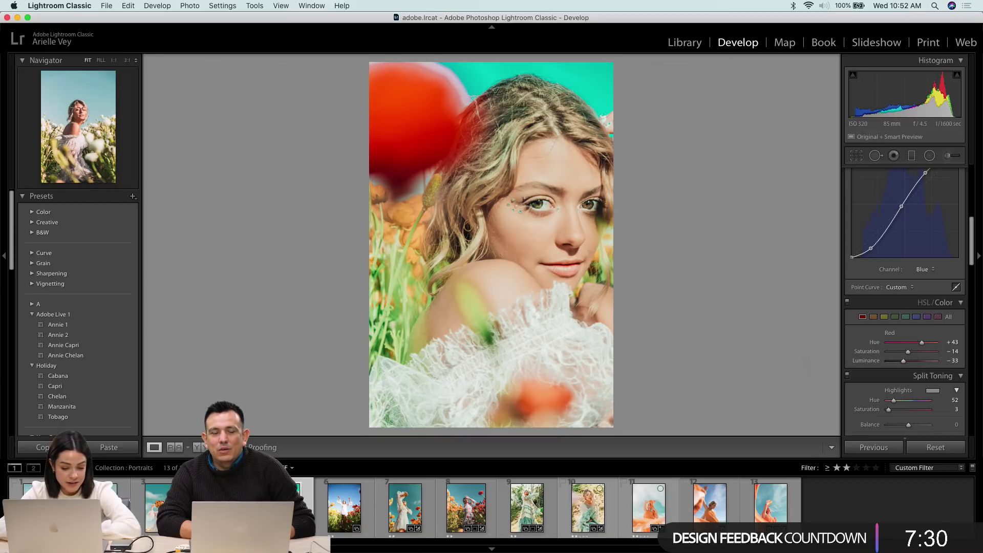
- Open the portrait of the woman among white flowers and review its develop settings from Tone Curve through Lens Corrections and Transform
left_click(588, 507)
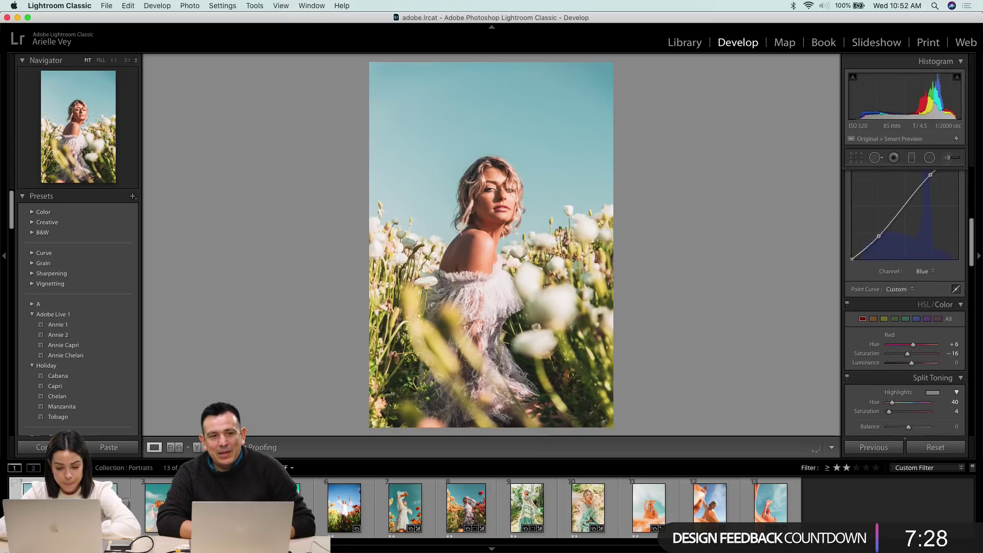
scroll(875, 373, "down", 10)
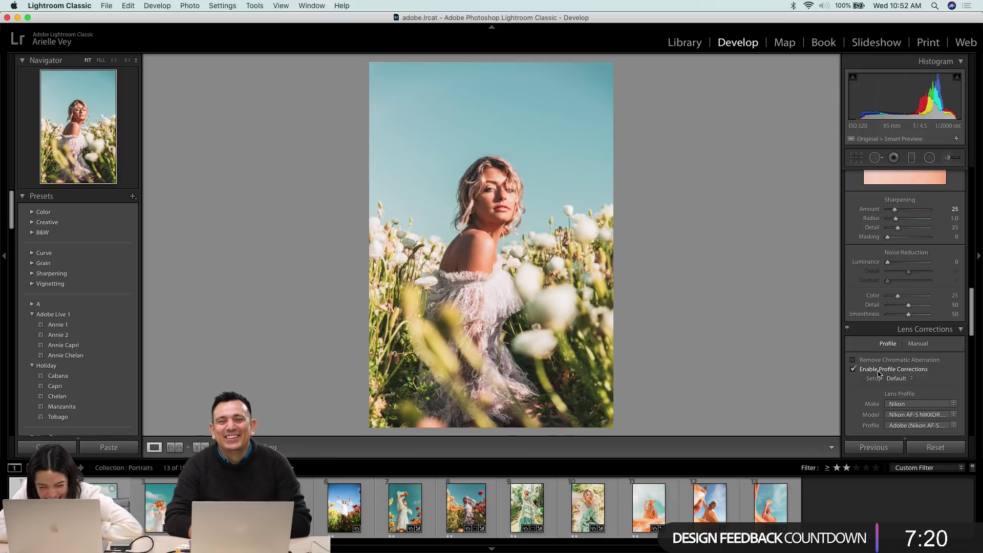
scroll(879, 374, "down", 2)
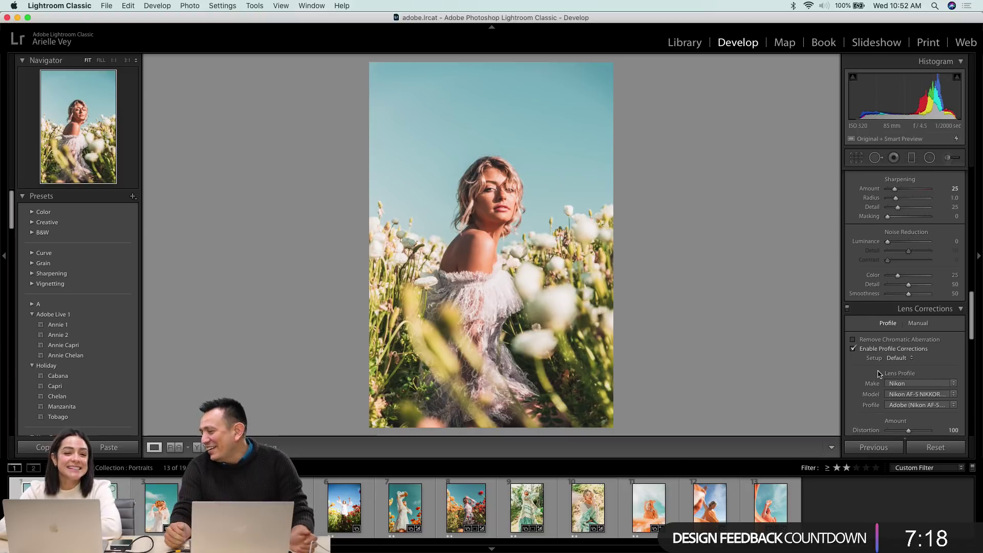
scroll(879, 373, "down", 8)
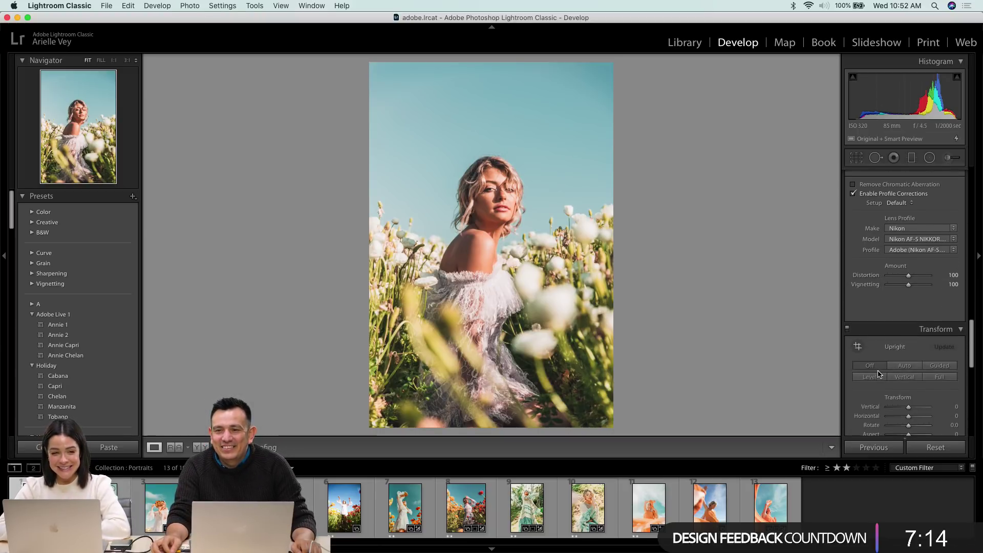
scroll(879, 373, "up", 5)
scroll(879, 373, "up", 5)
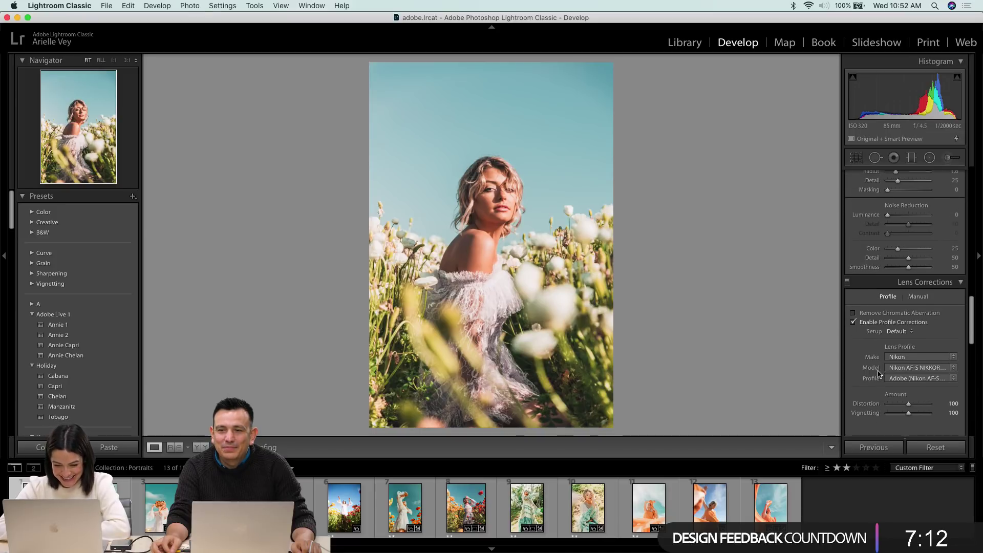
scroll(879, 374, "up", 1)
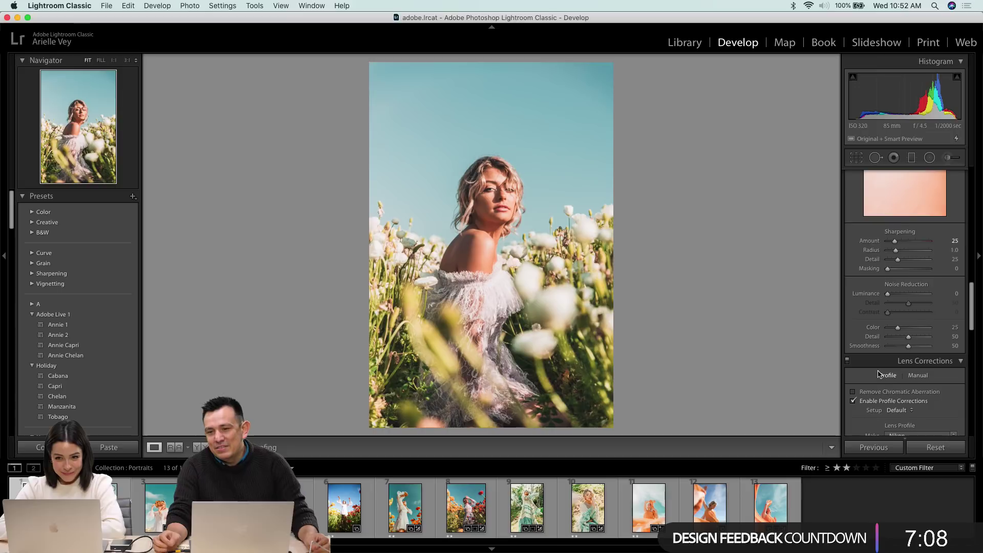
scroll(879, 374, "up", 10)
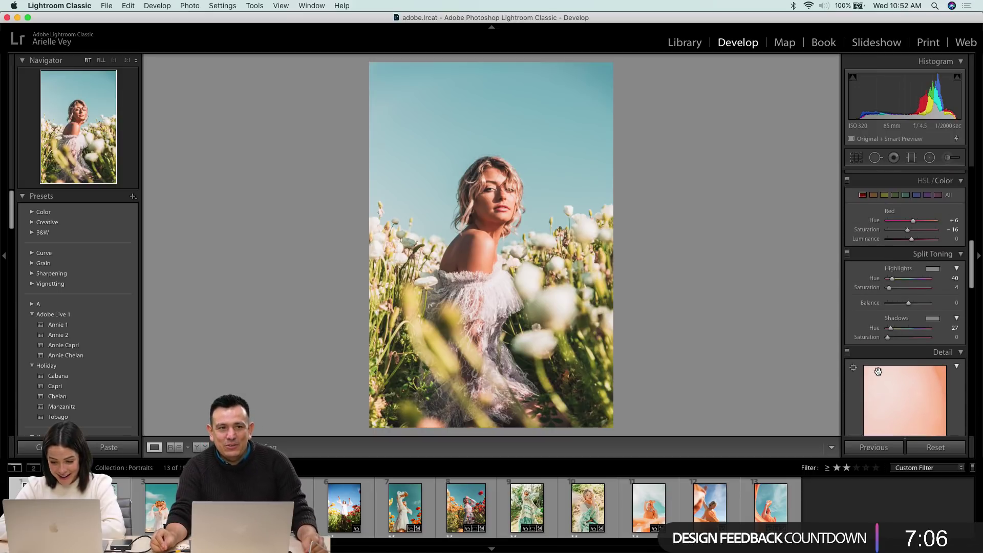
scroll(879, 371, "up", 11)
scroll(892, 314, "up", 2)
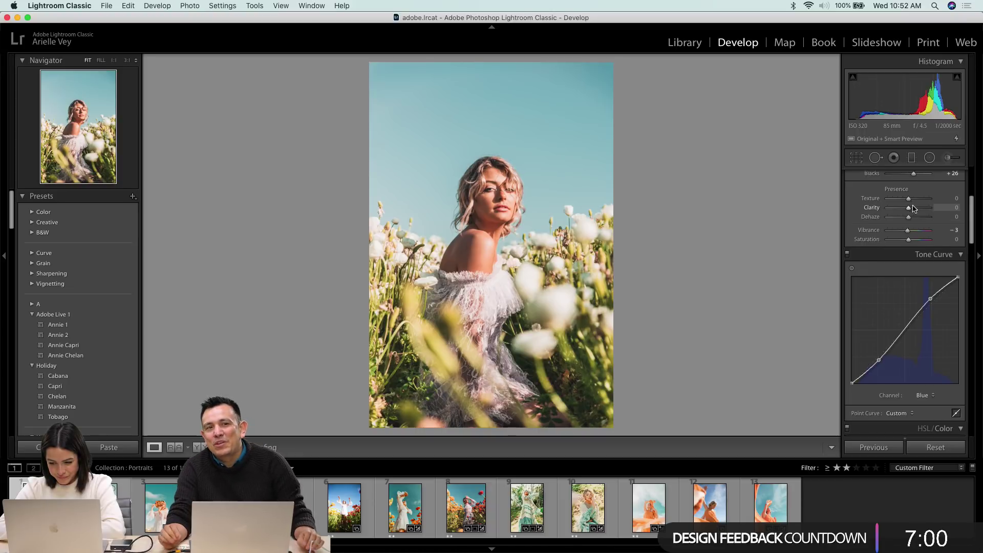
- Set the Grain Amount to 100 on the white-flower portrait
scroll(914, 209, "down", 20)
scroll(914, 209, "down", 2)
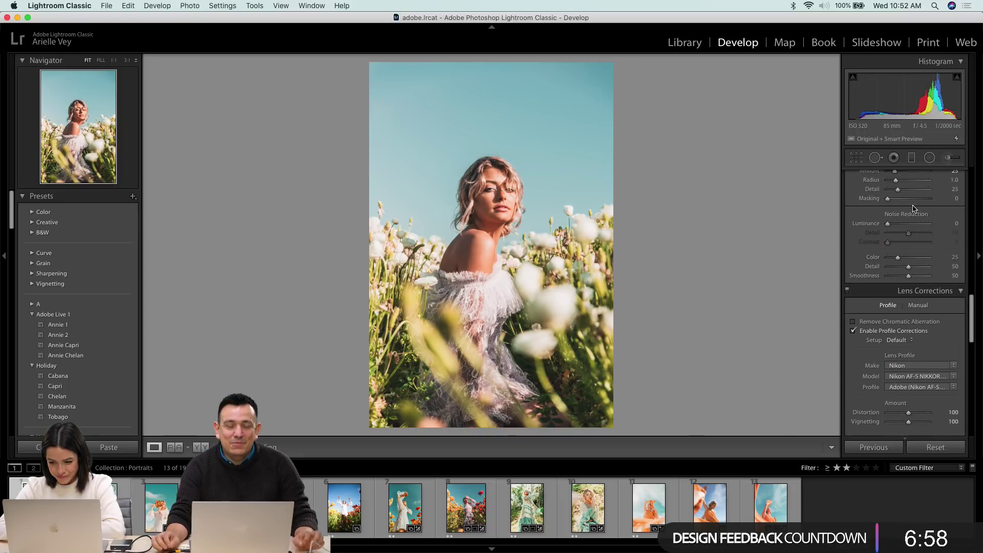
scroll(914, 208, "down", 5)
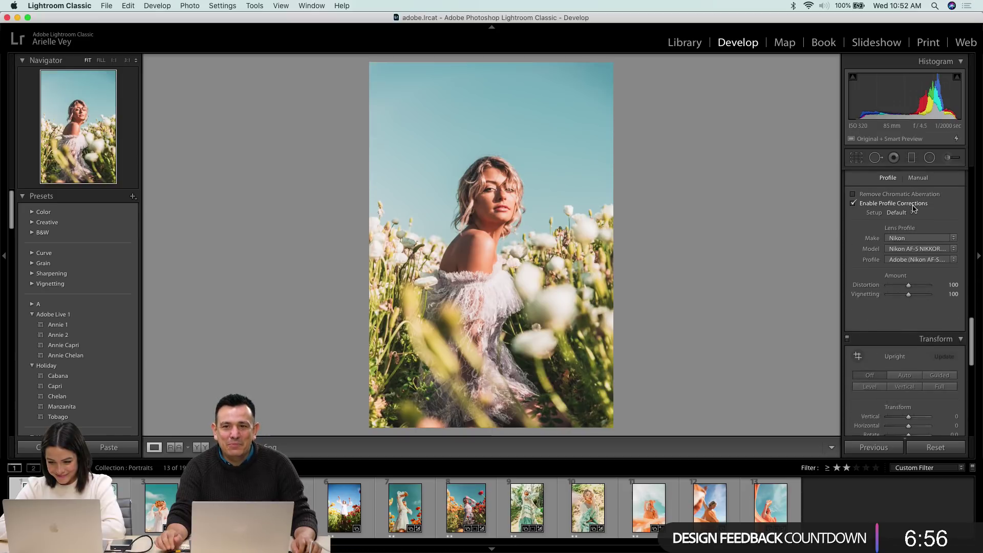
scroll(914, 209, "down", 12)
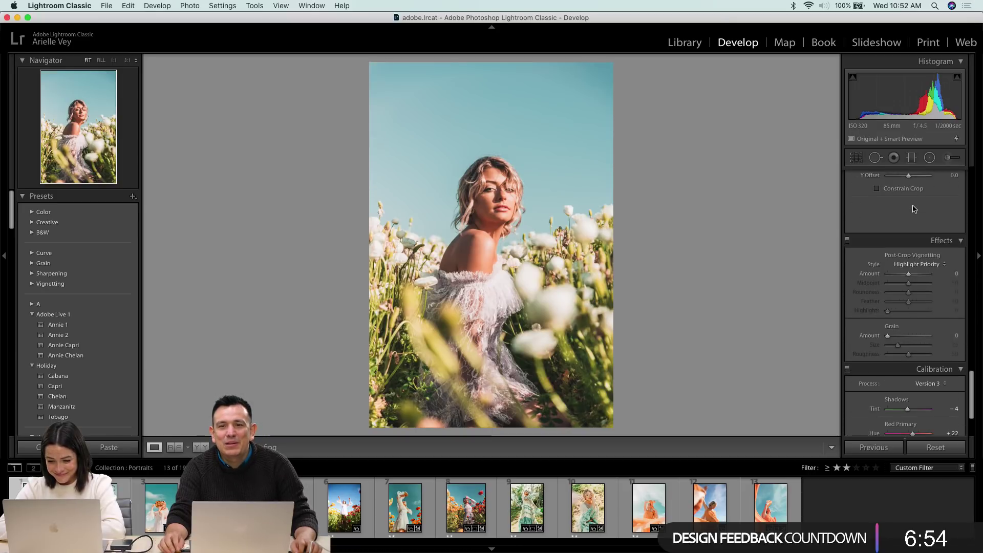
left_click(912, 337)
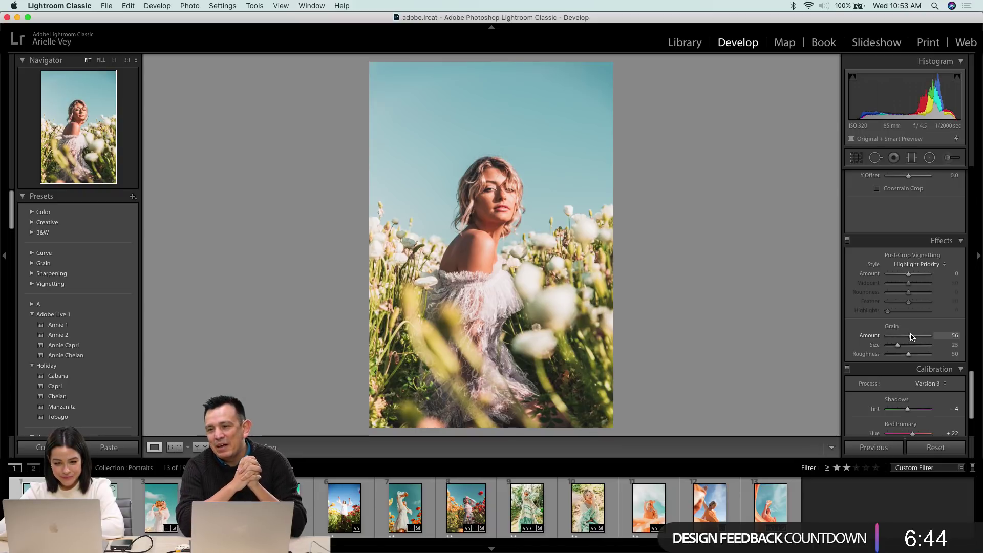
left_click_drag(911, 336, 945, 338)
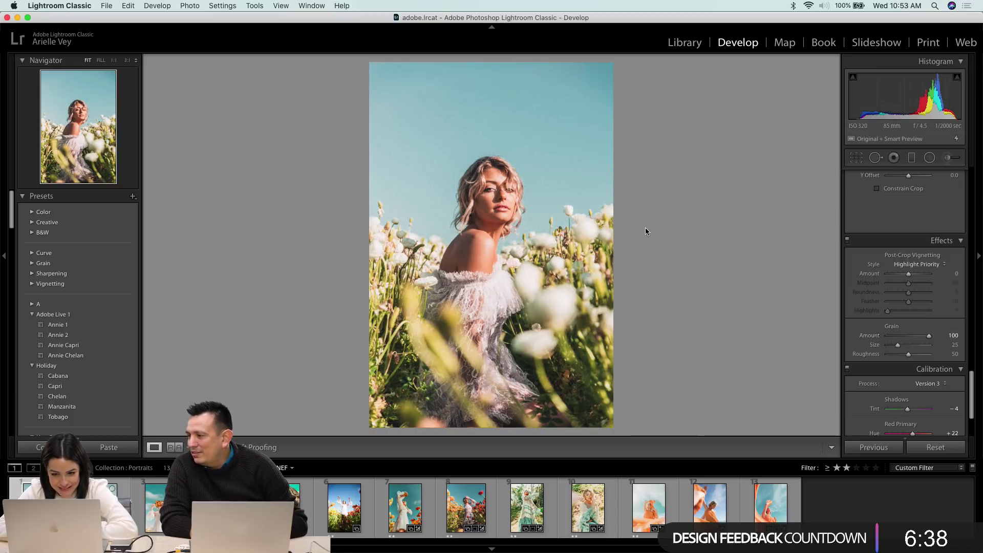
- Compare the woman's face at full magnification with the Grain Amount reset to 0 and raised again to 100
left_click(492, 179)
left_click_drag(502, 206, 464, 73)
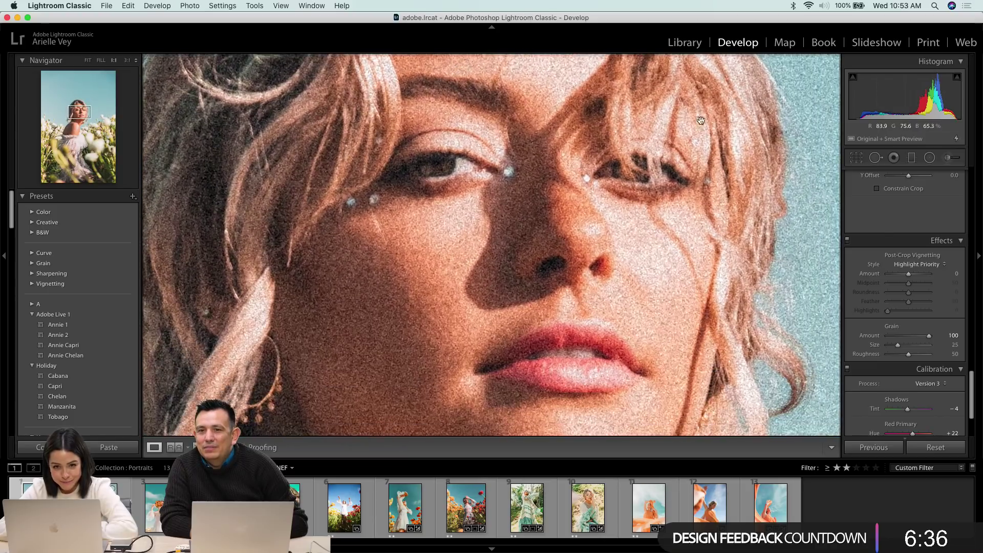
double_click(869, 336)
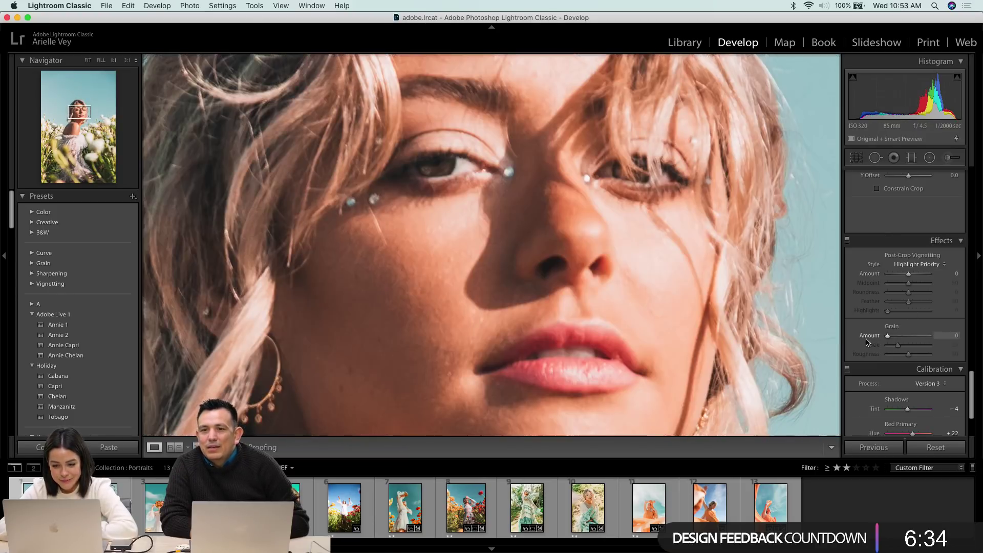
left_click_drag(888, 335, 931, 338)
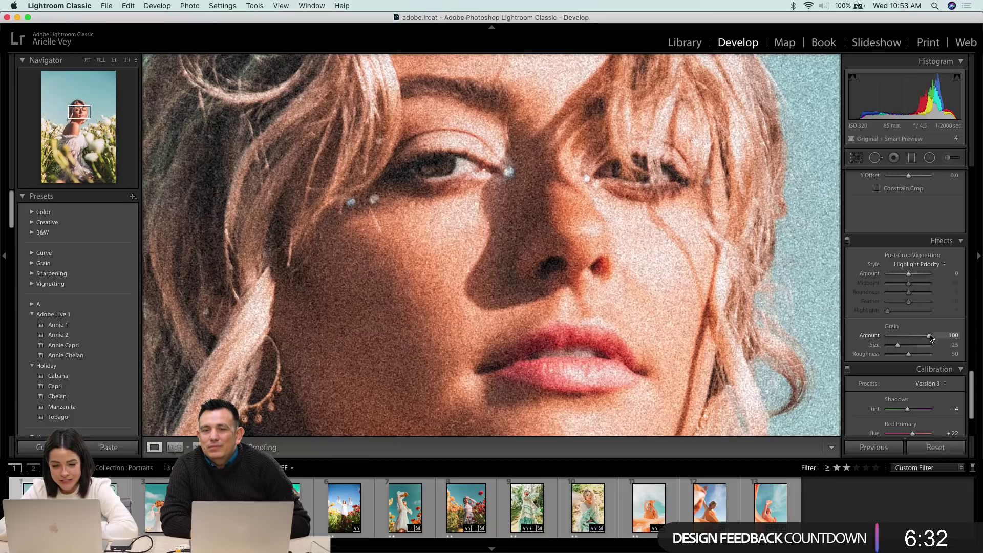
left_click(625, 268)
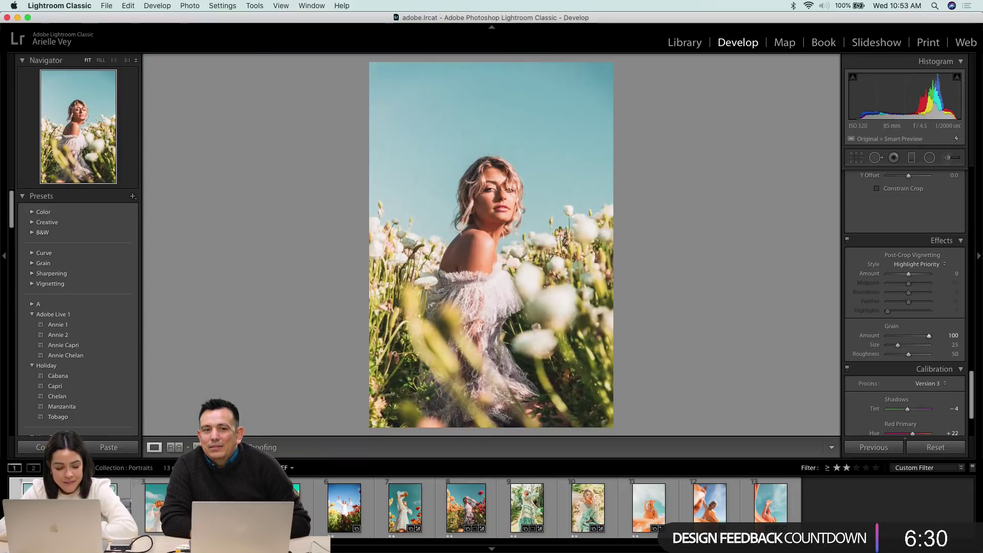
- Step through the close-up portrait's edit history and restore the Yellow Hue Shift state preceding the Annie Capri preset
left_click(284, 508)
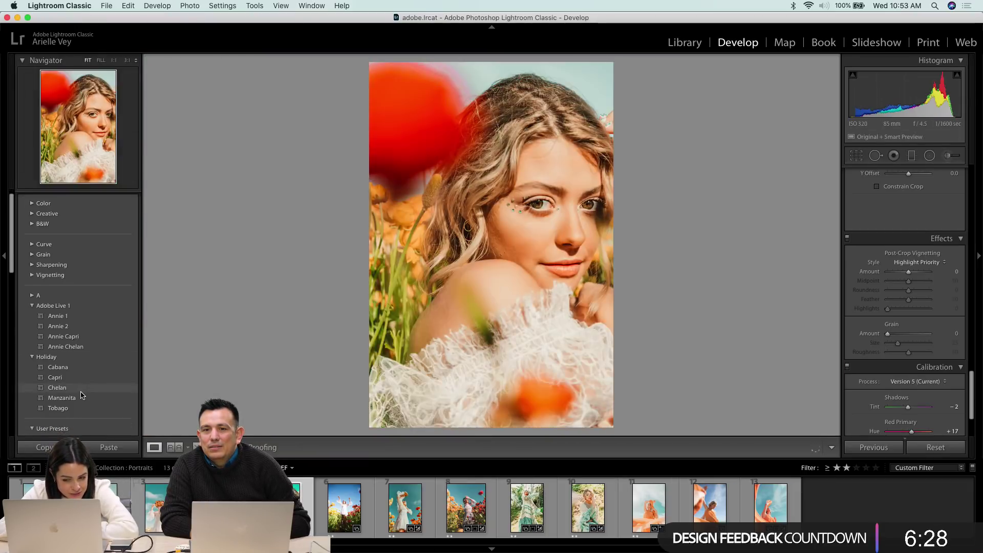
scroll(77, 358, "down", 5)
scroll(80, 407, "down", 10)
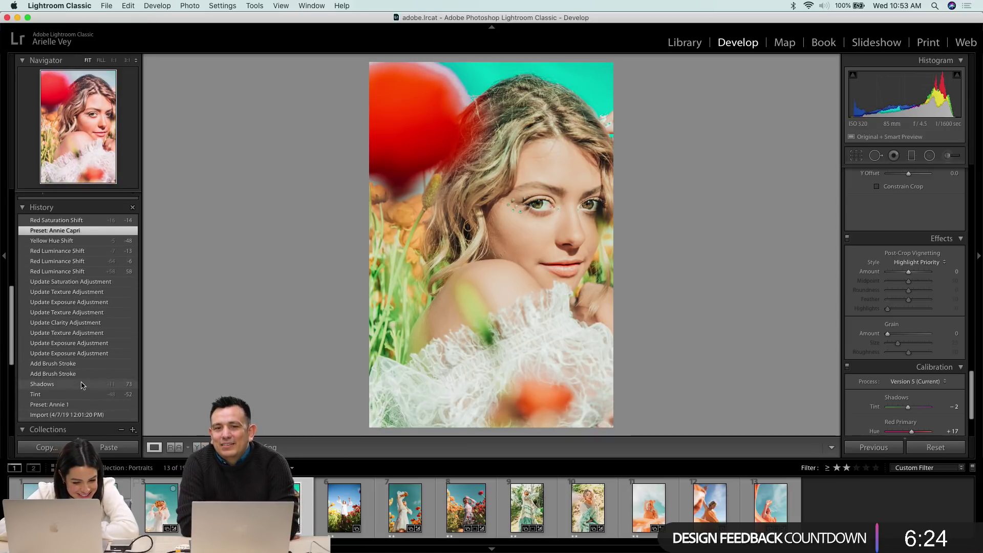
left_click(82, 406)
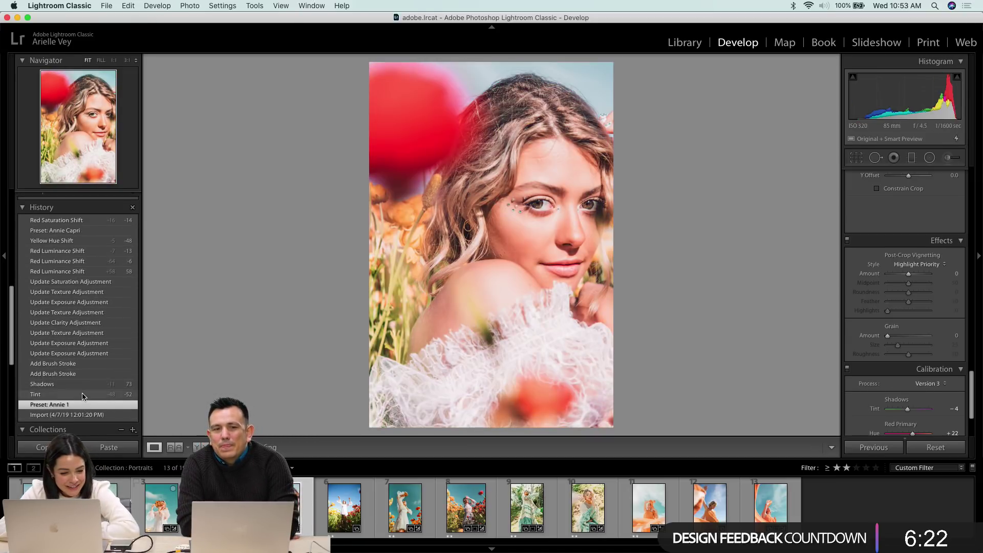
left_click(82, 394)
left_click(82, 384)
left_click(83, 374)
left_click(84, 365)
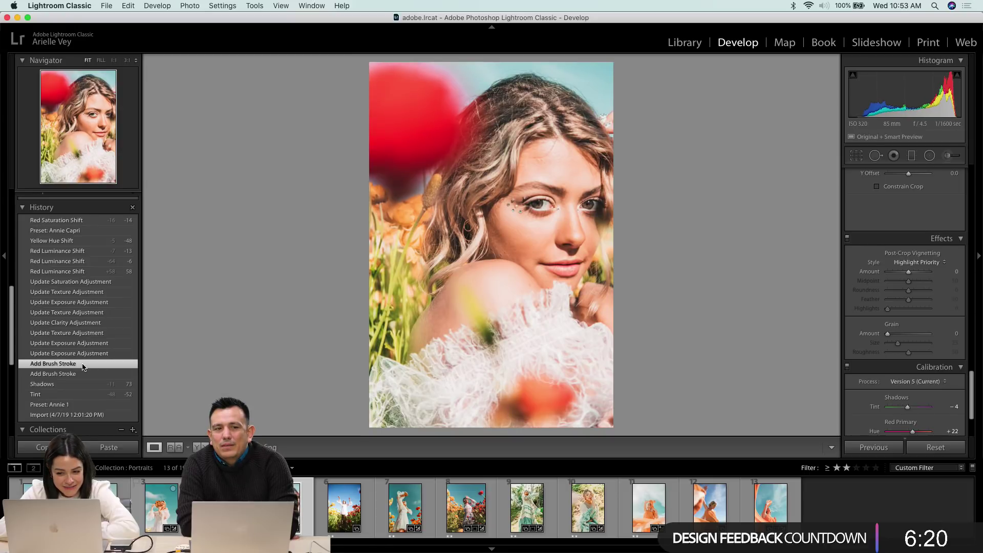
left_click(73, 240)
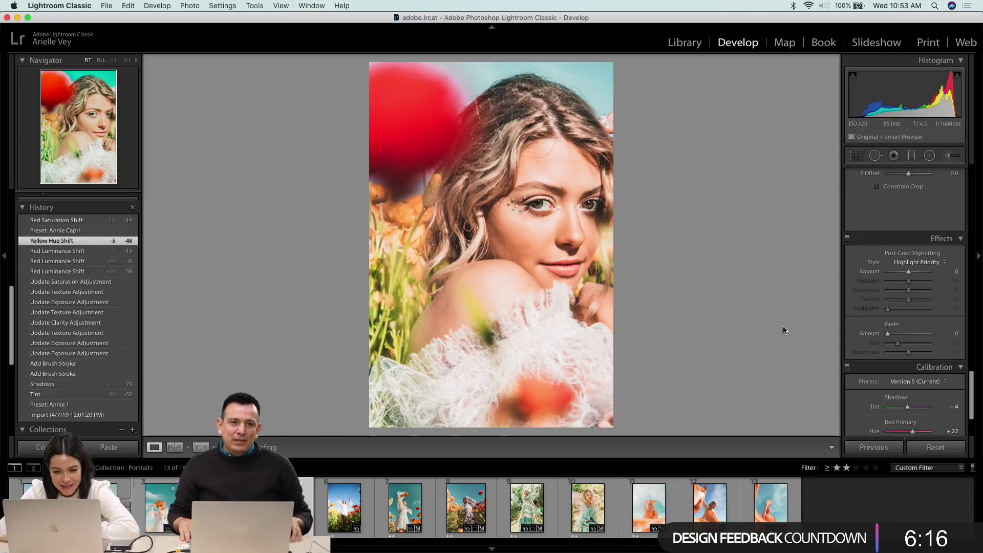
- Add grain to the close-up portrait with an Amount of 81
scroll(920, 353, "down", 4)
scroll(920, 352, "up", 4)
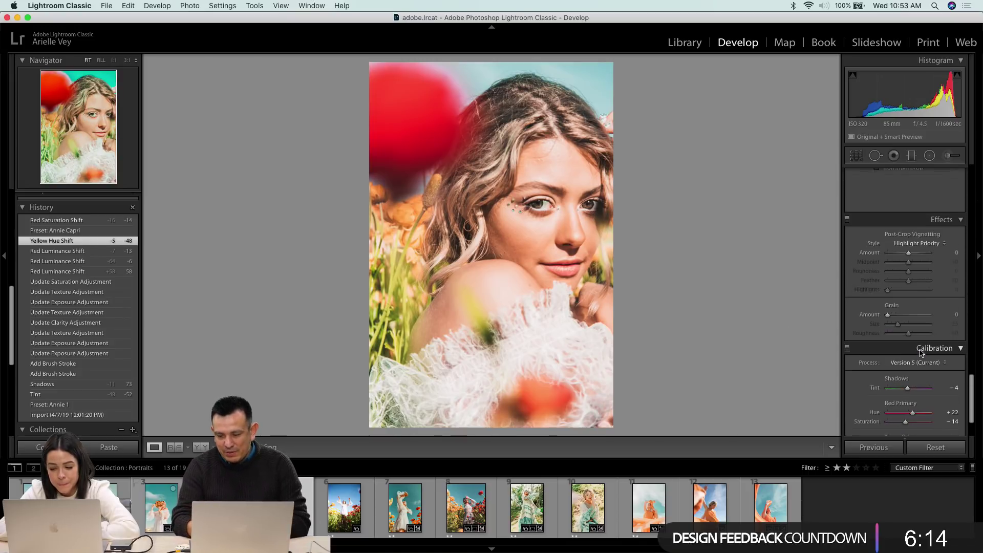
left_click(924, 318)
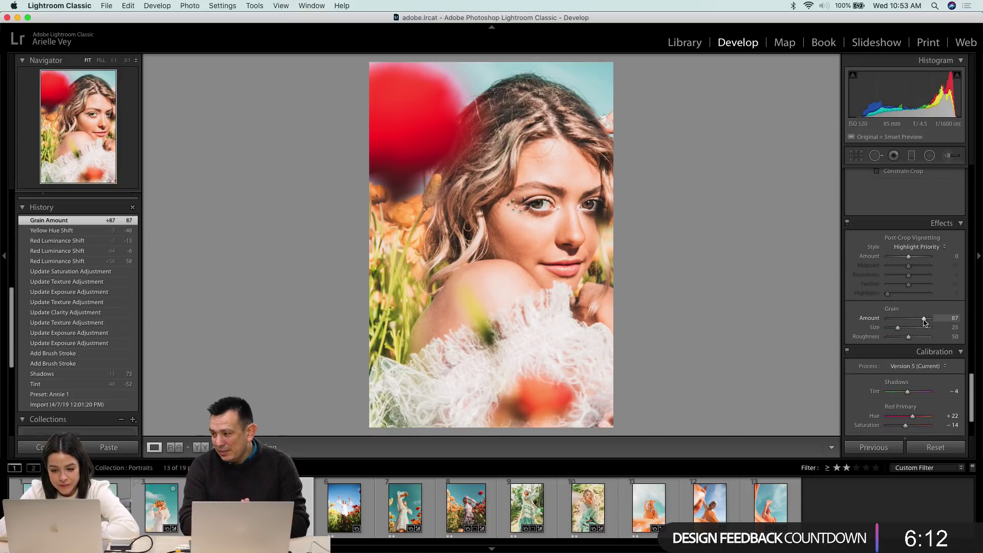
left_click_drag(925, 319, 921, 319)
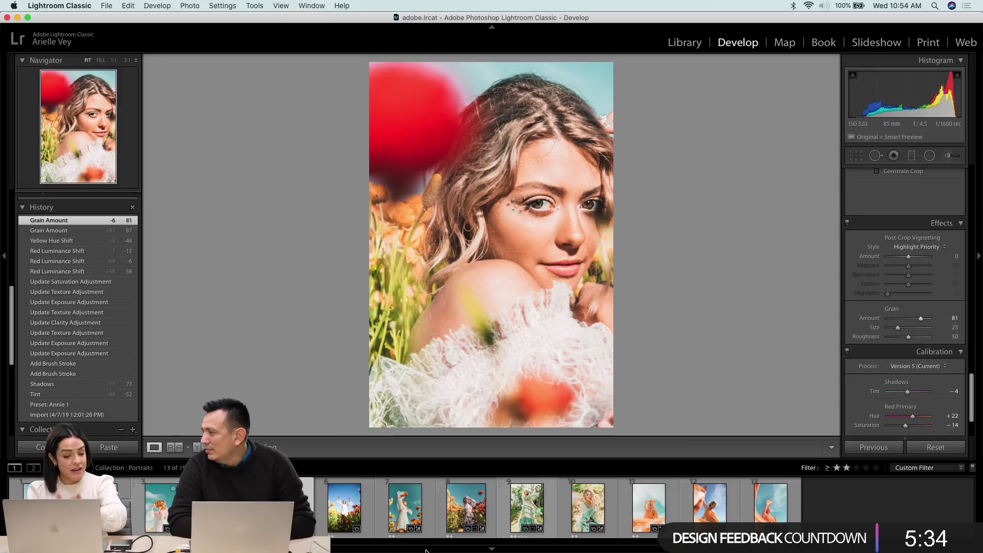
- View the portrait of the woman in the white dress among orange poppies and return to the close-up portrait
left_click(401, 510)
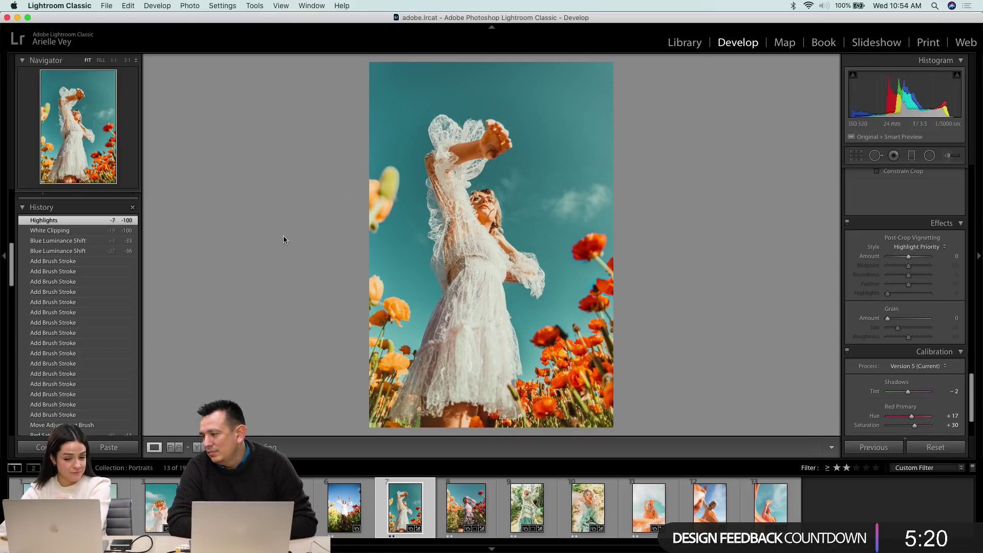
scroll(93, 279, "up", 5)
scroll(92, 279, "down", 1)
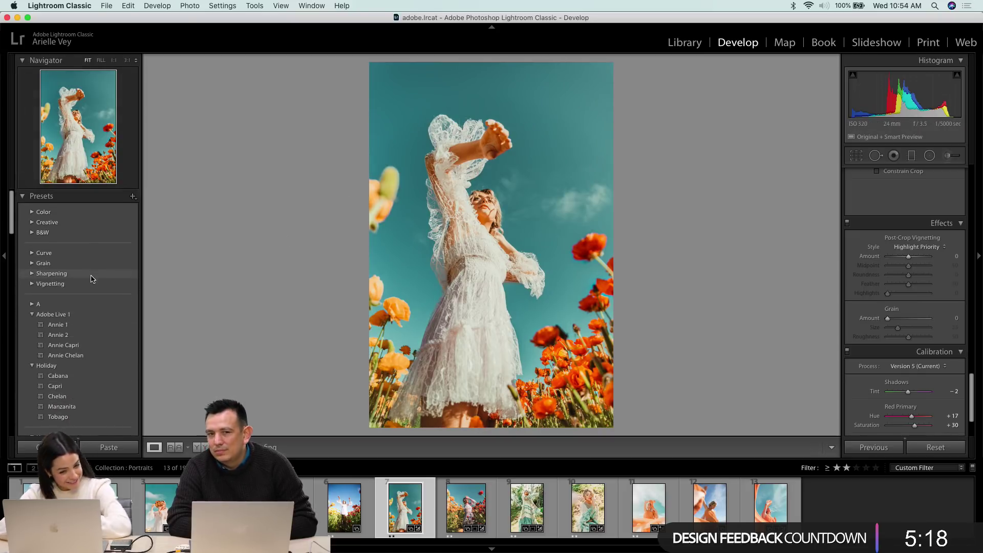
key("Left")
key("Left")
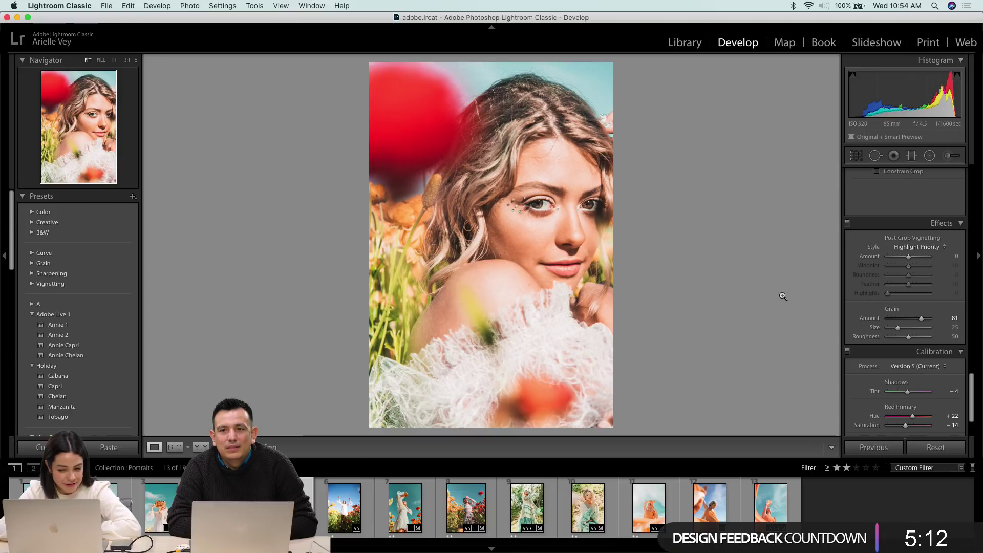
- Set the close-up portrait's grain Size to 52 and save the look as a preset named Annie Grain in the Adobe Live 1 group
left_click_drag(897, 327, 910, 331)
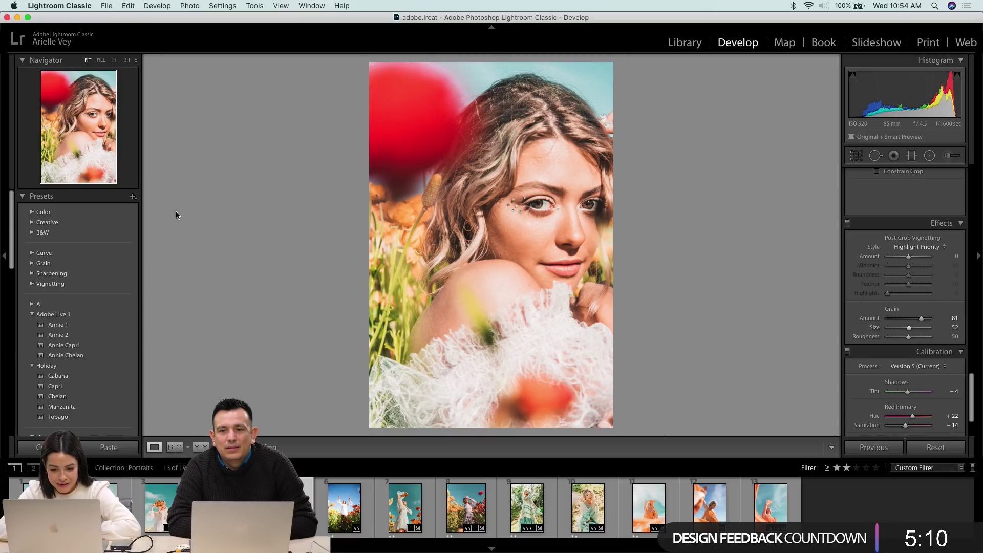
left_click(132, 196)
left_click(134, 207)
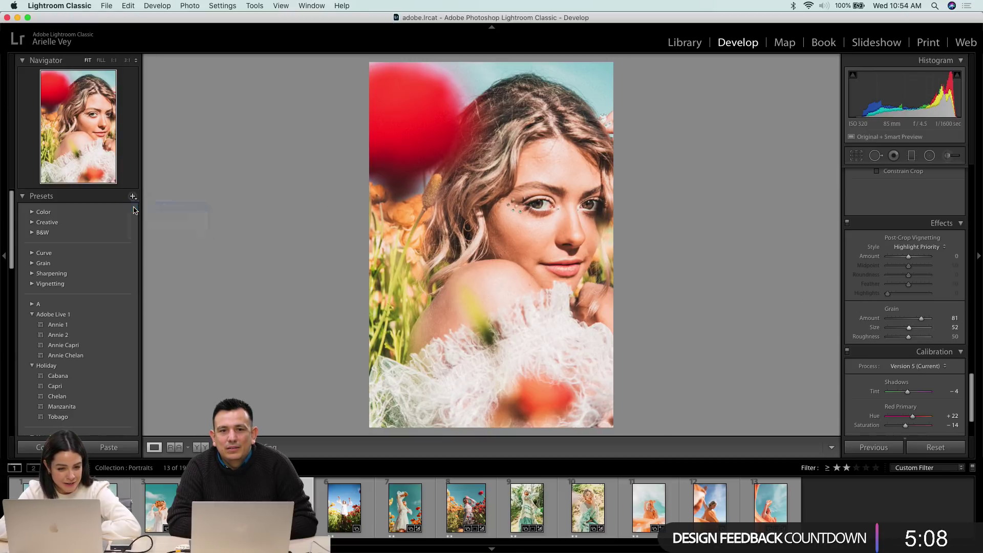
type("Annie Grain")
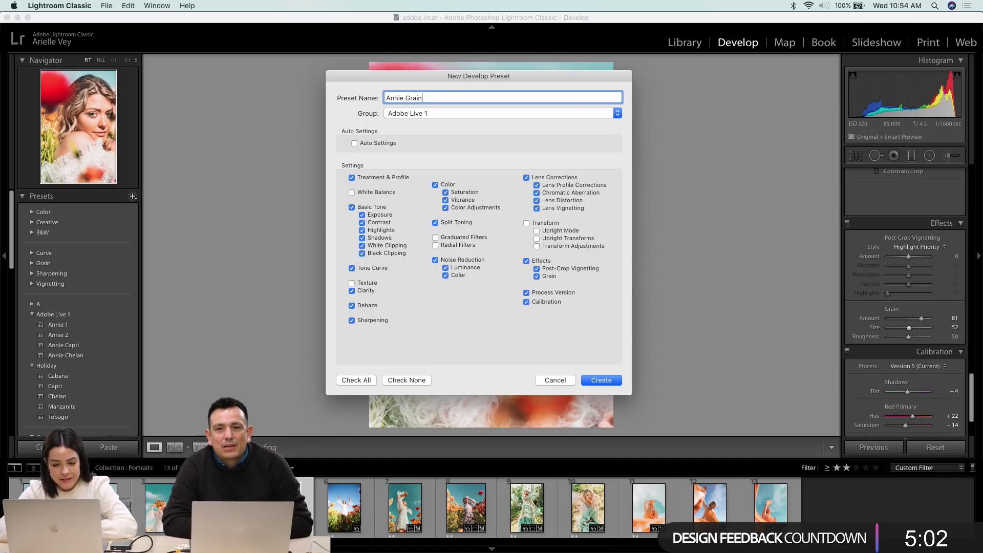
left_click(527, 262)
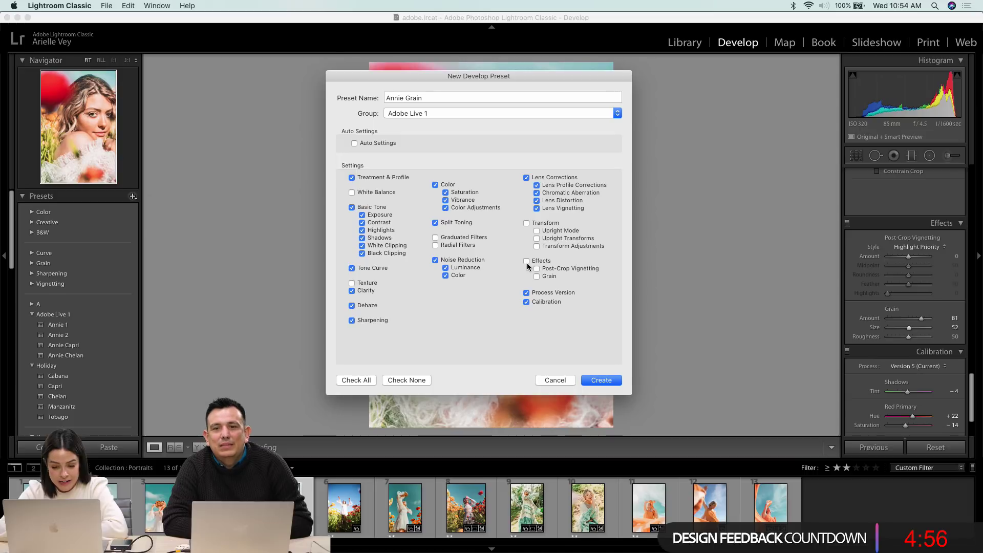
left_click(594, 381)
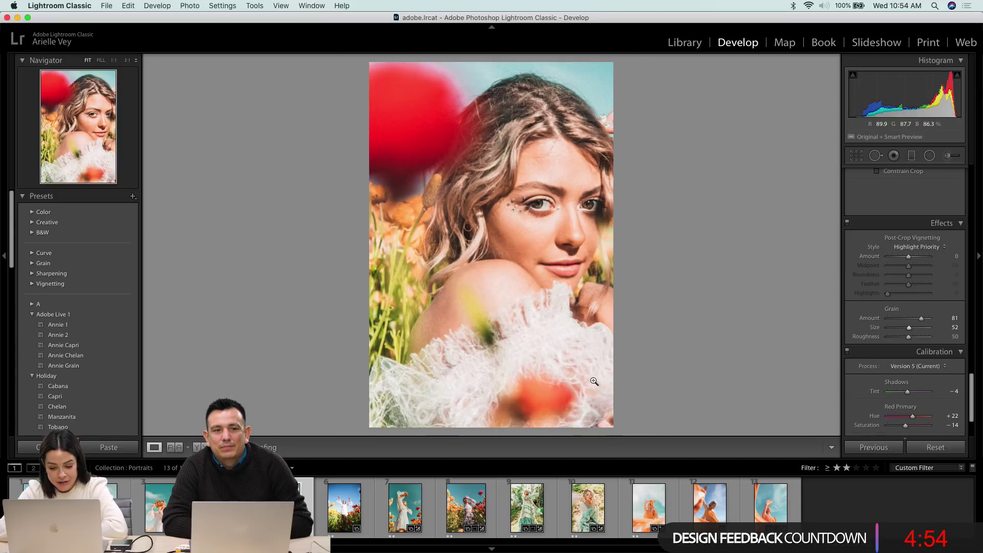
- Apply the Annie Grain preset to the portrait of the seated woman in the green dress
left_click(588, 510)
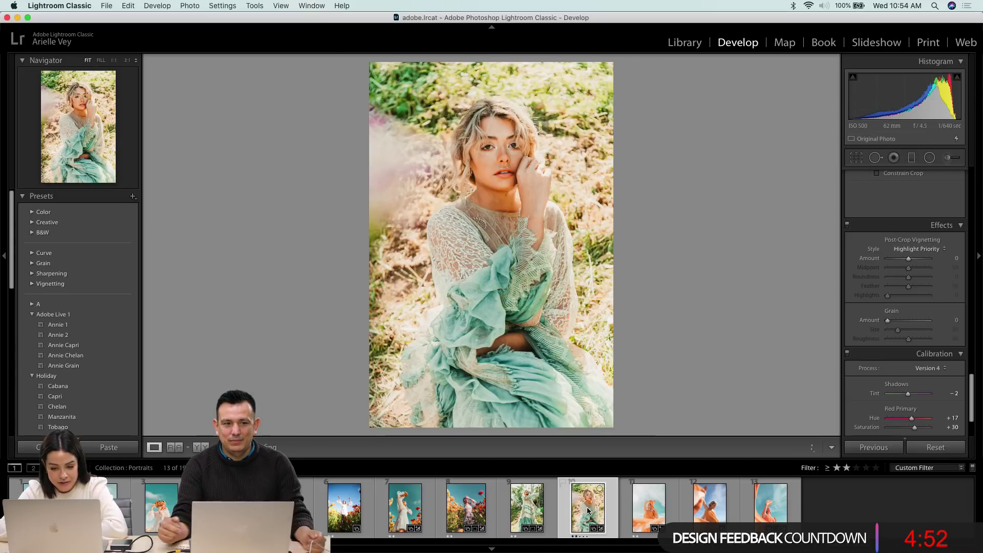
left_click(75, 365)
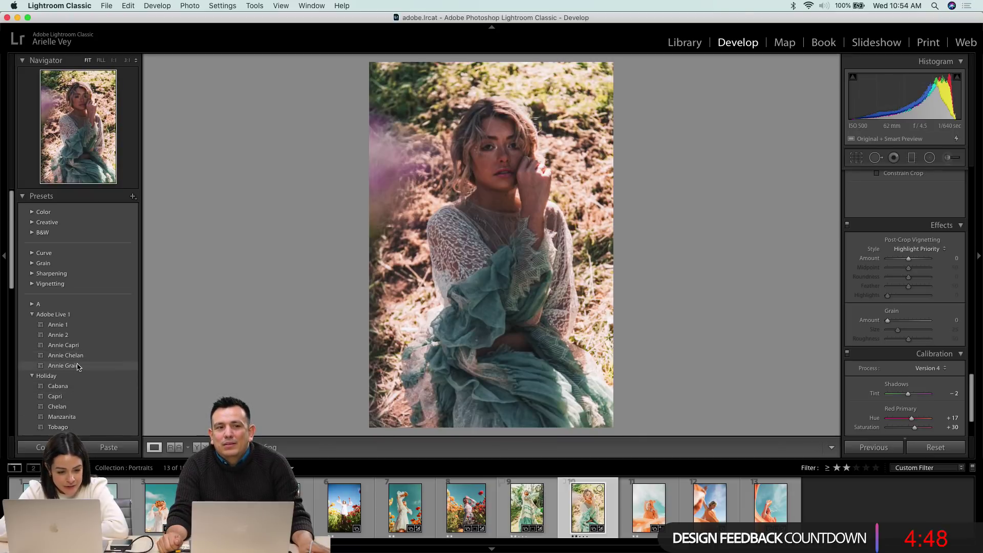
left_click(77, 366)
- Brighten the green-dress portrait with Exposure +1.30 and adjust its white balance to Temp 6,008 and Tint -46
scroll(941, 276, "up", 10)
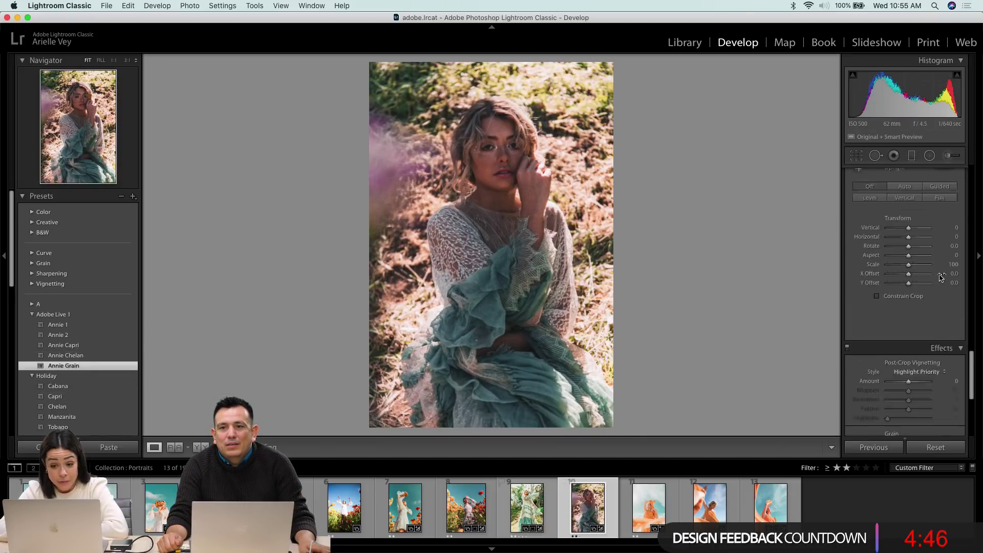
left_click_drag(921, 274, 915, 277)
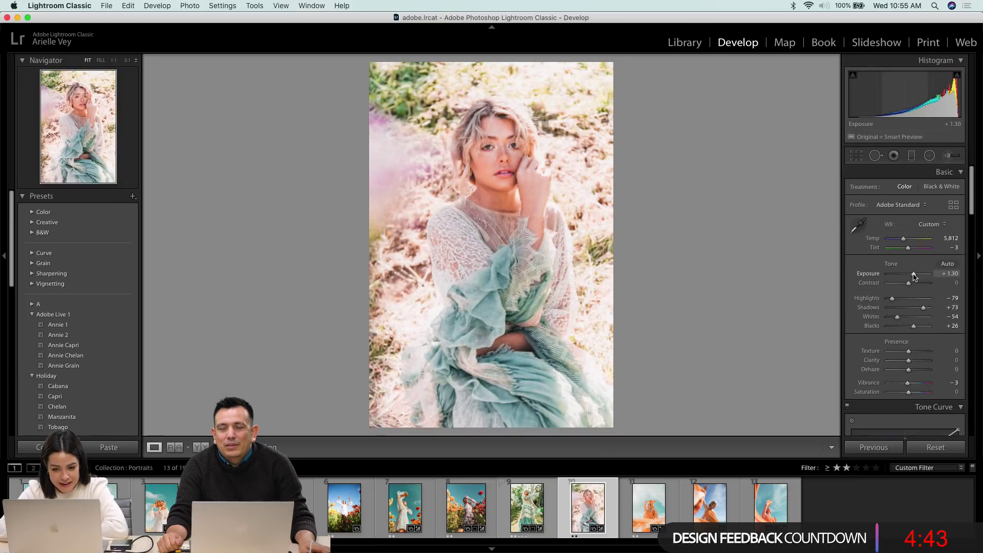
left_click(902, 248)
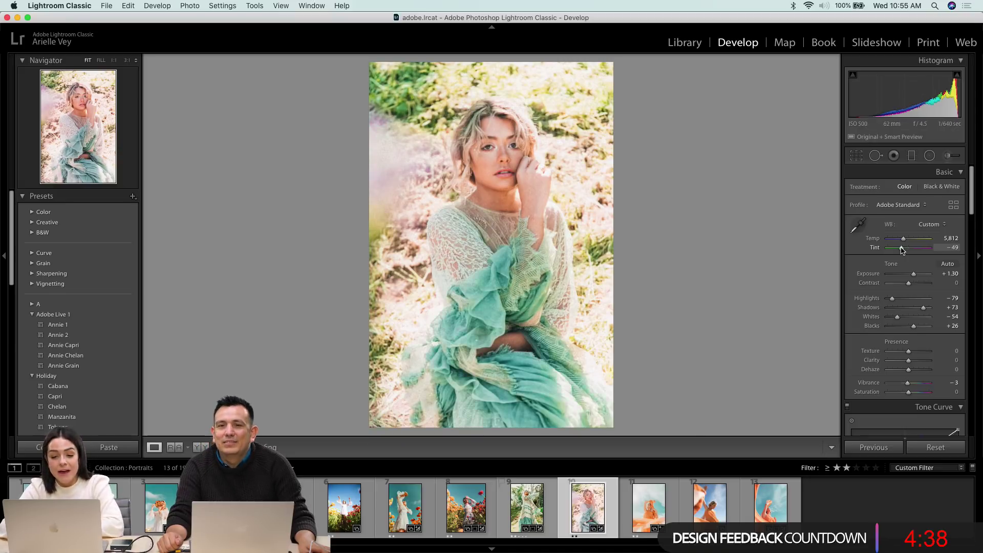
left_click_drag(904, 239, 906, 240)
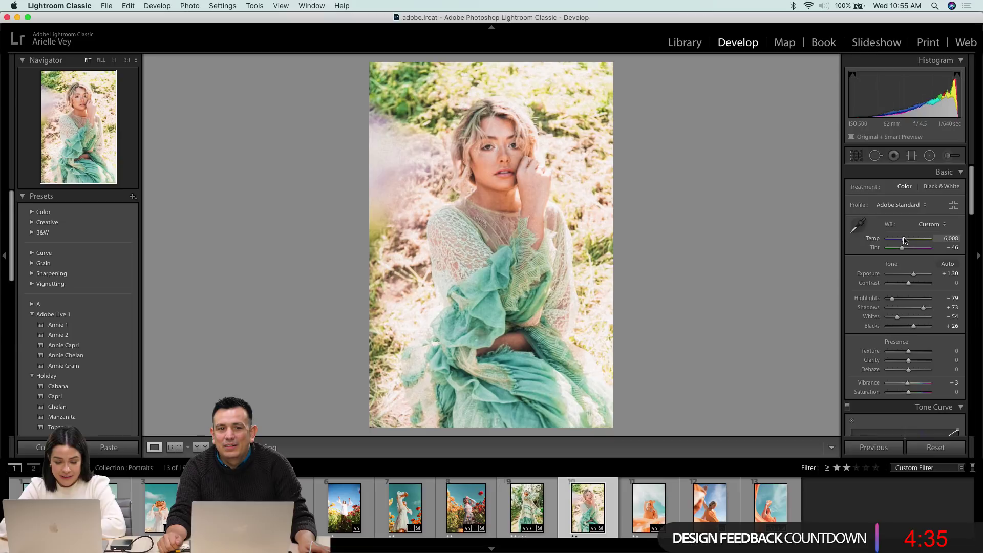
- Inspect the woman's face at full magnification and set the green-dress portrait's grain Amount to 72
left_click(496, 146)
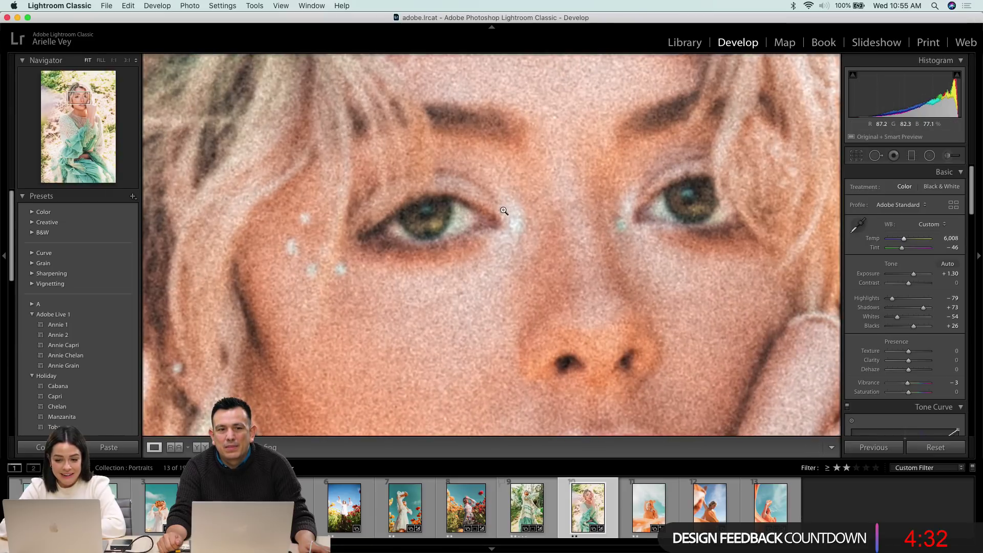
left_click(503, 210)
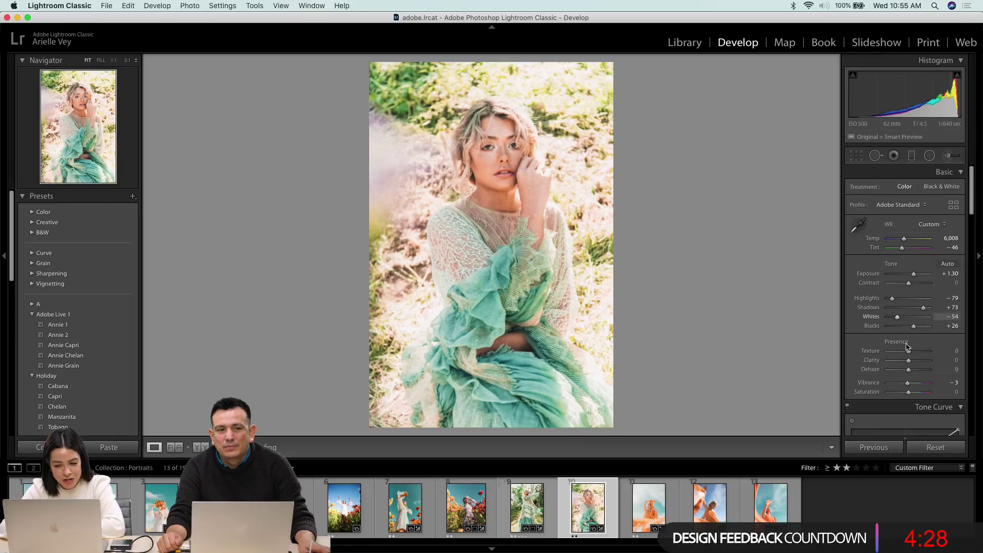
scroll(909, 352, "down", 10)
scroll(909, 353, "down", 8)
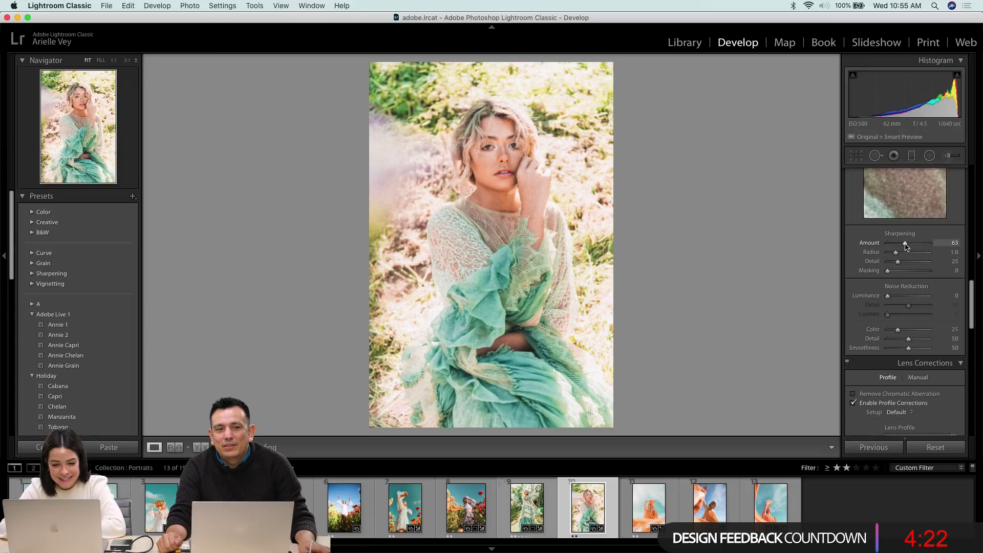
scroll(906, 247, "up", 6)
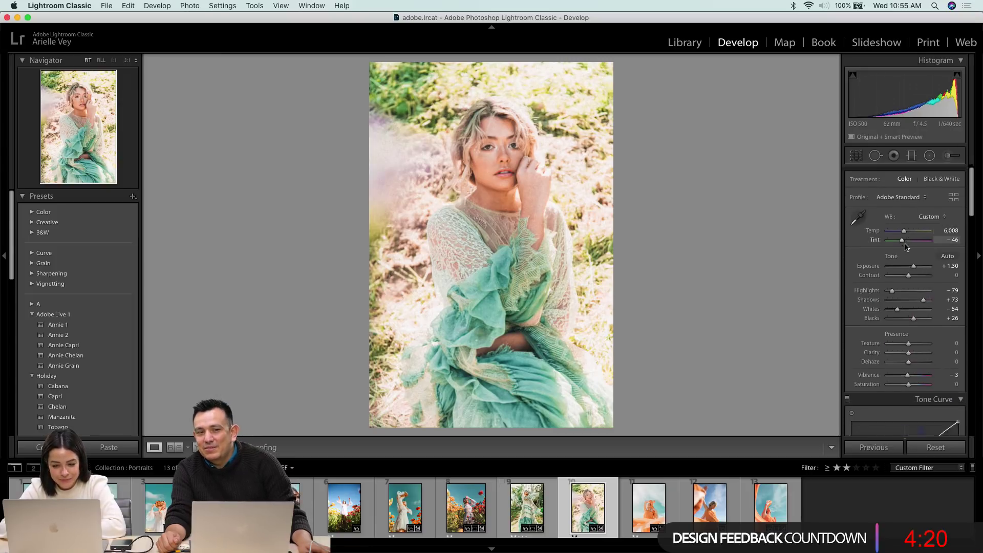
scroll(906, 247, "down", 6)
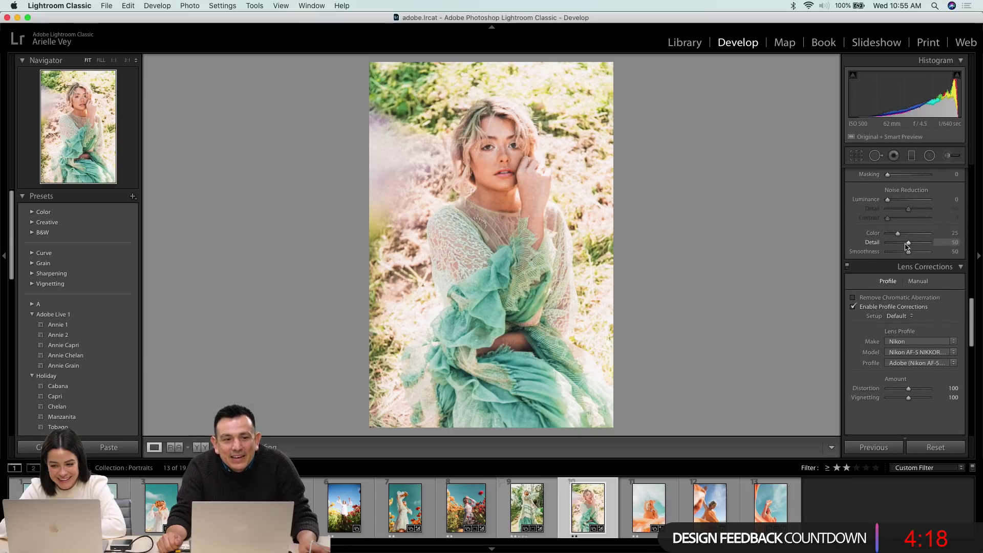
scroll(906, 247, "down", 4)
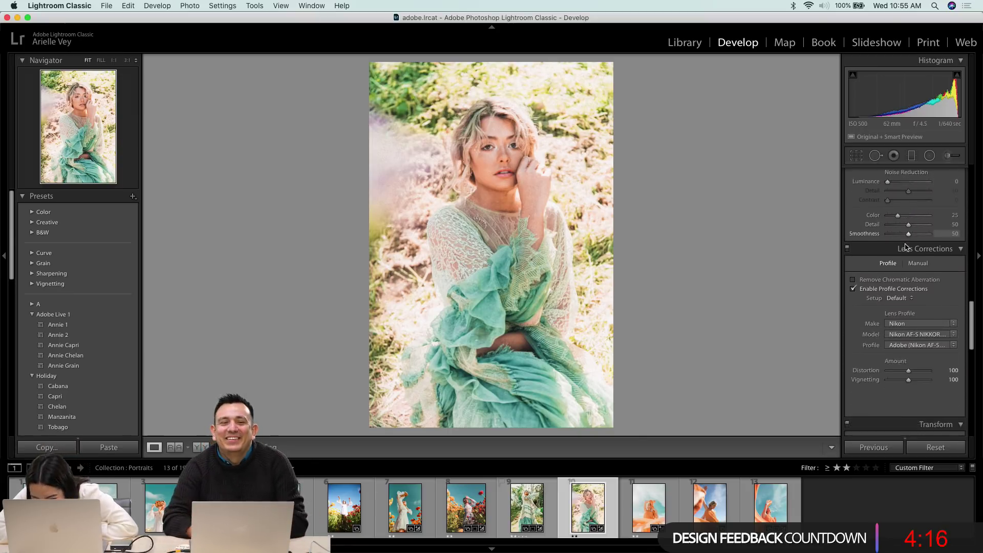
scroll(906, 248, "down", 10)
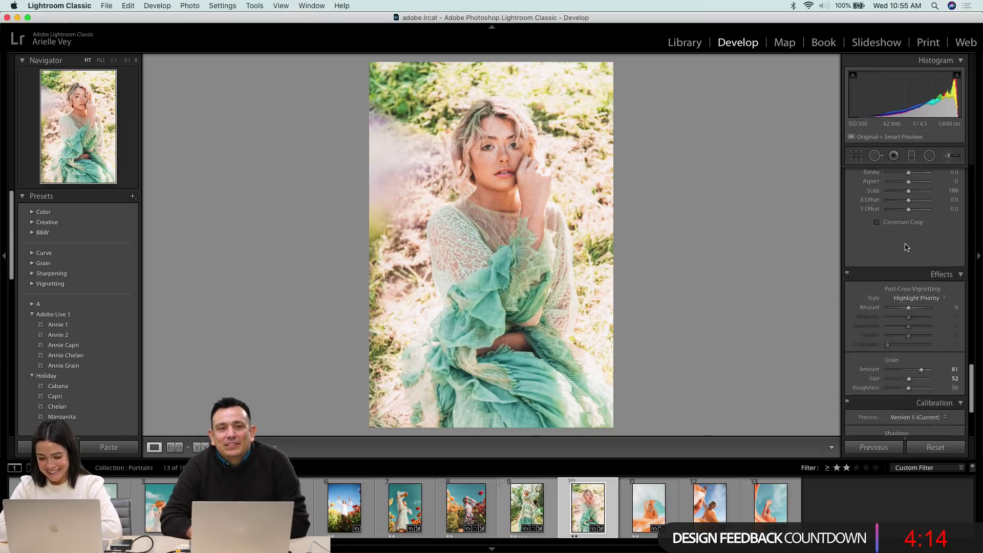
scroll(907, 247, "up", 1)
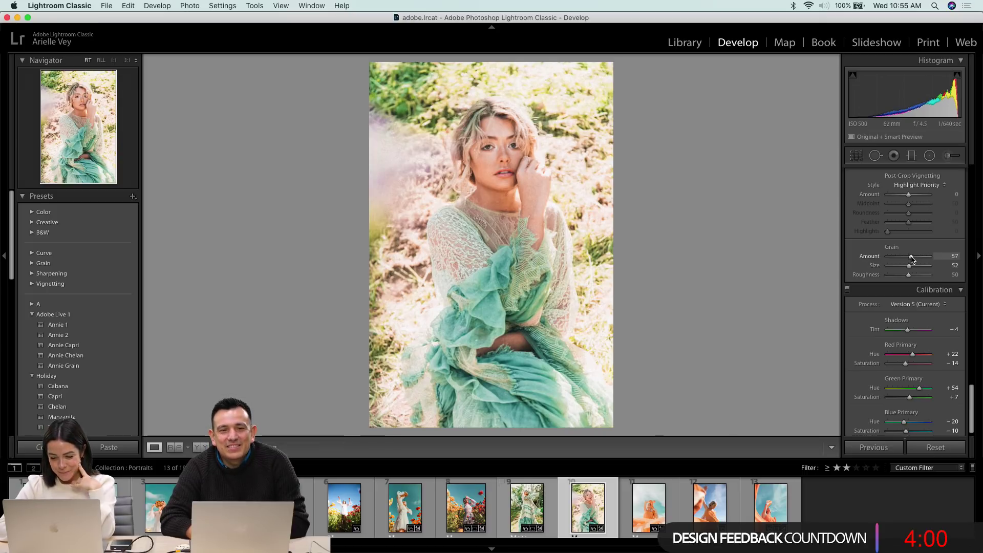
left_click_drag(917, 259, 918, 259)
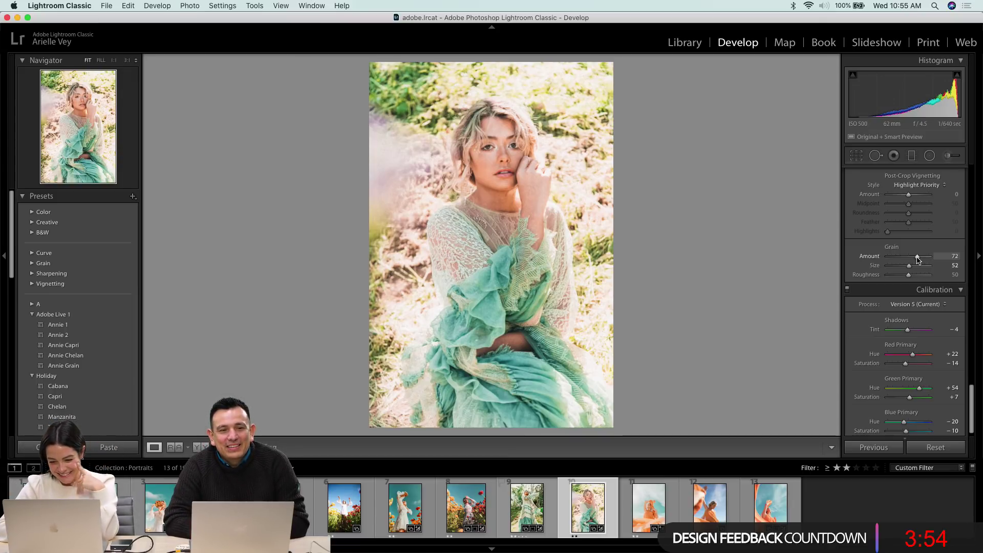
- Refine the grain to Size 37 and Roughness 7 while checking the face at full magnification, and return to the full view
left_click(498, 148)
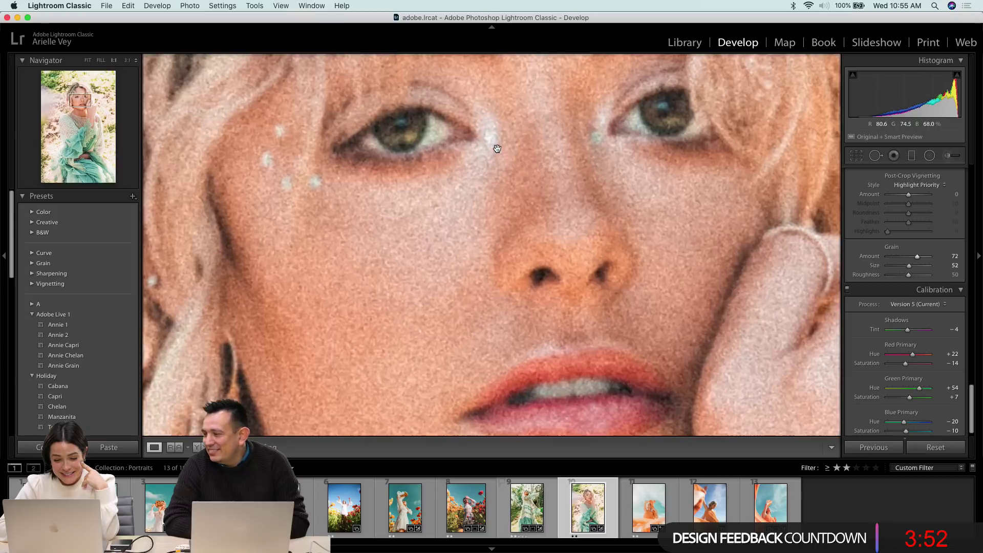
left_click_drag(523, 103, 519, 148)
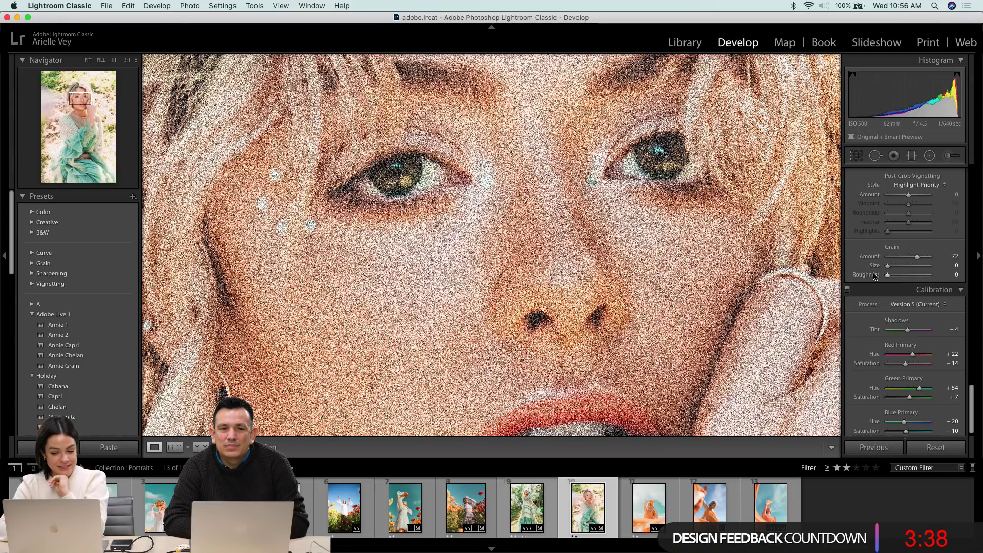
left_click_drag(888, 266, 912, 267)
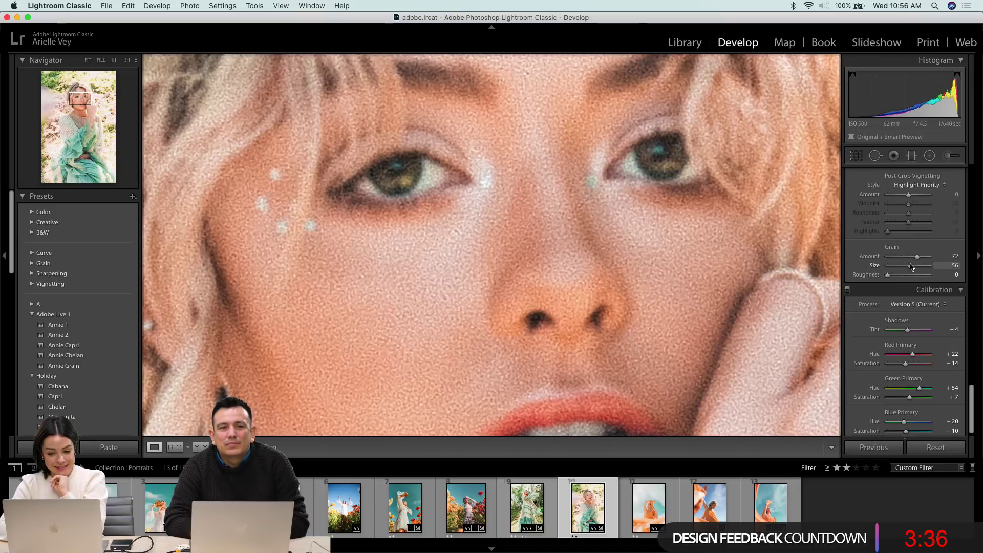
left_click(911, 275)
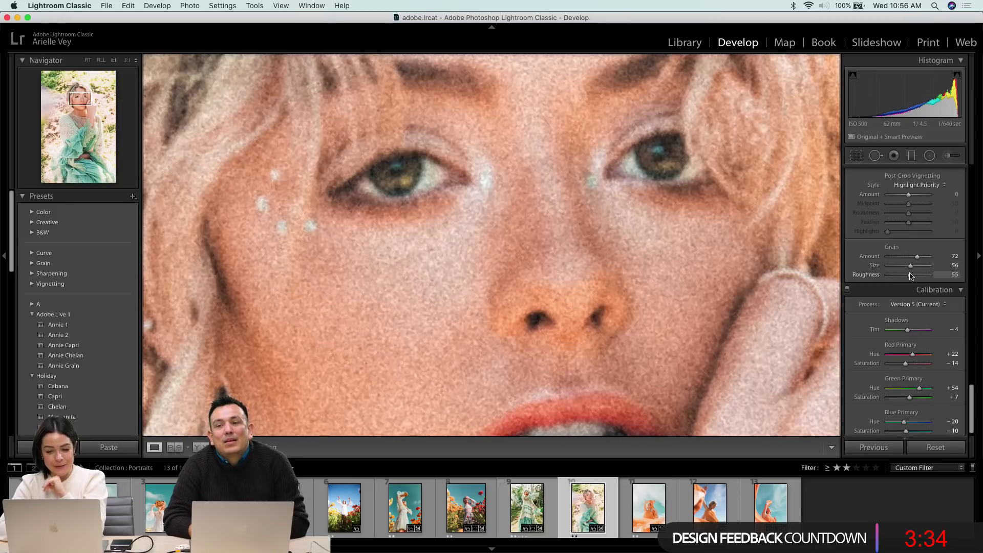
left_click(891, 275)
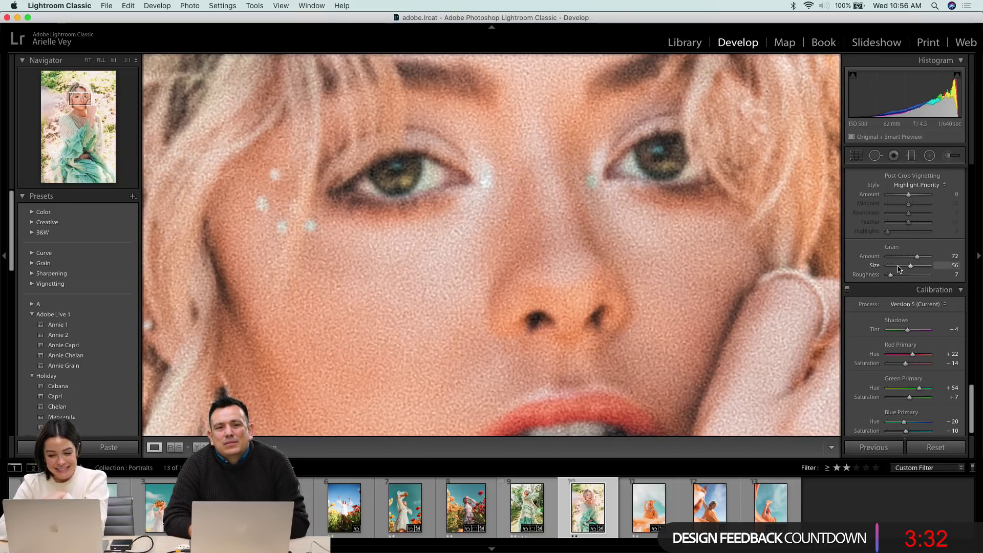
left_click(903, 266)
left_click(751, 283)
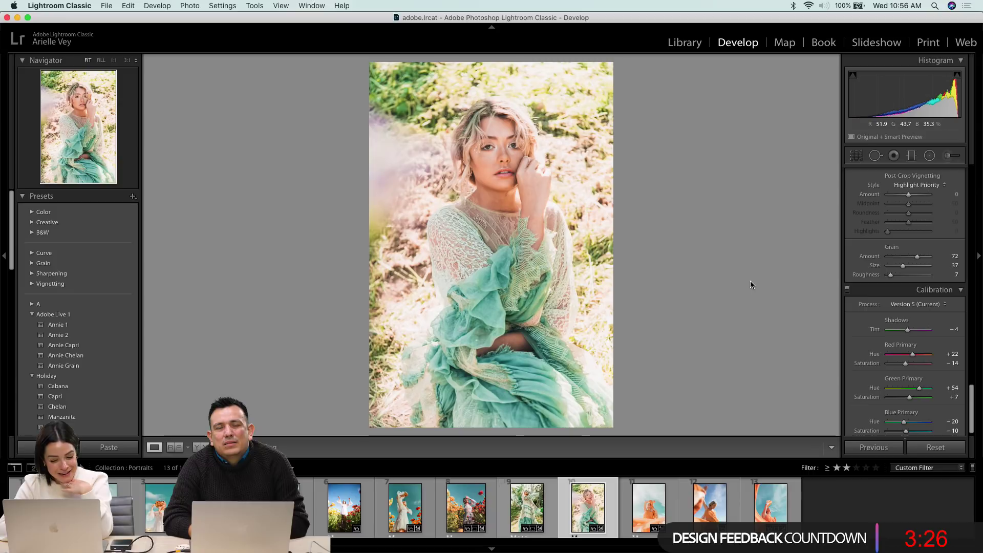
- Review the portrait of the white-dressed woman against the teal sky and the portrait of the woman holding a camera
left_click(414, 500)
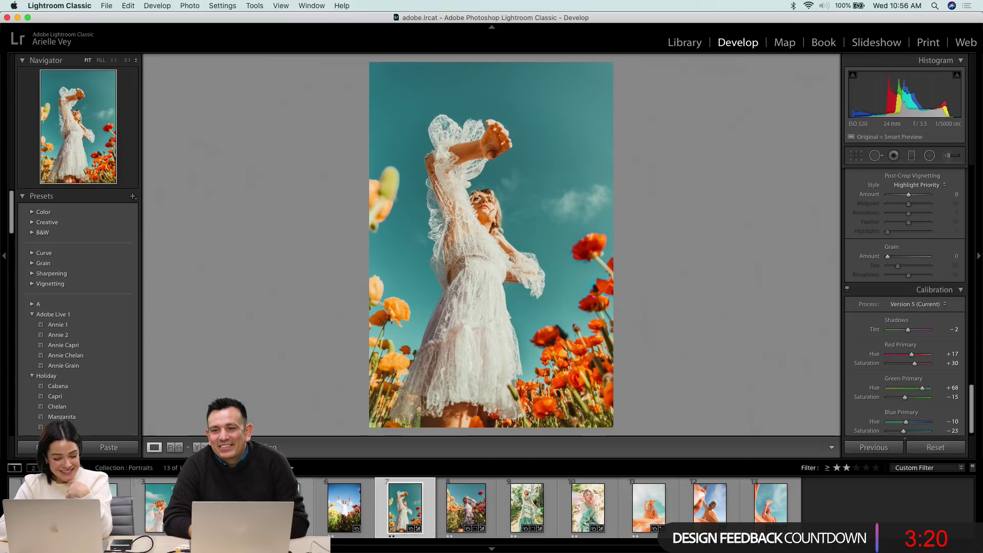
left_click(103, 506)
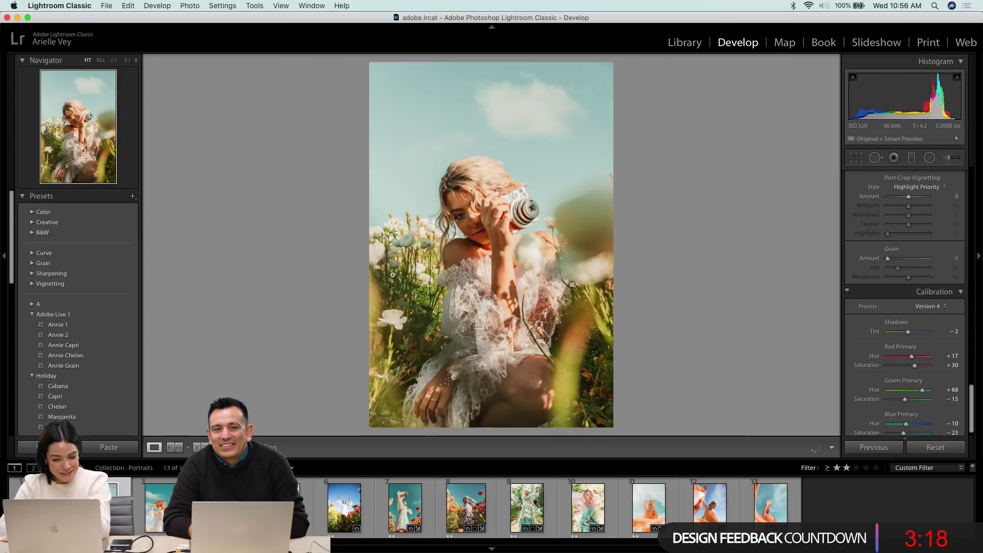
left_click(522, 208)
left_click(522, 207)
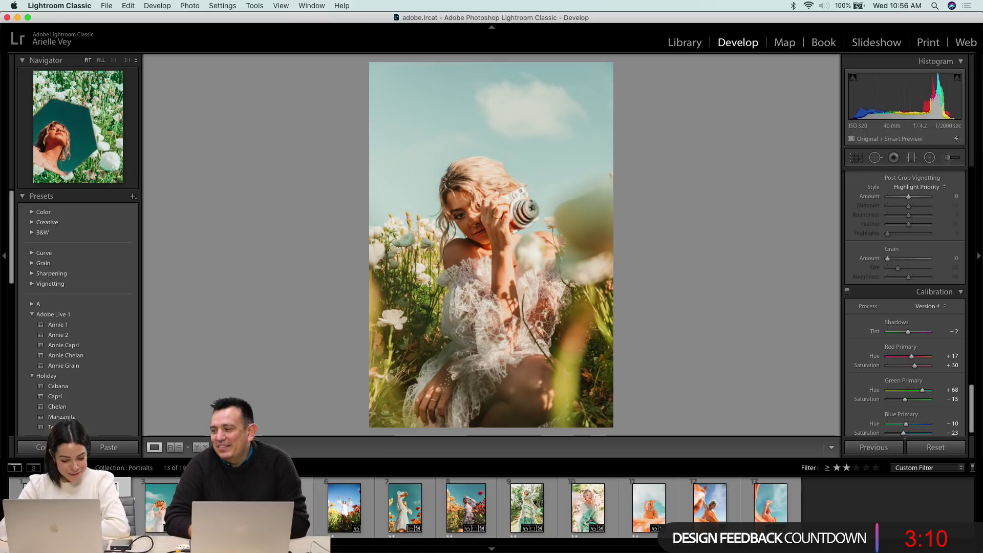
- Apply the Holiday group's Chelan preset to the portrait of the woman raising both arms among poppies and set its Temp to 4,276
left_click(336, 520)
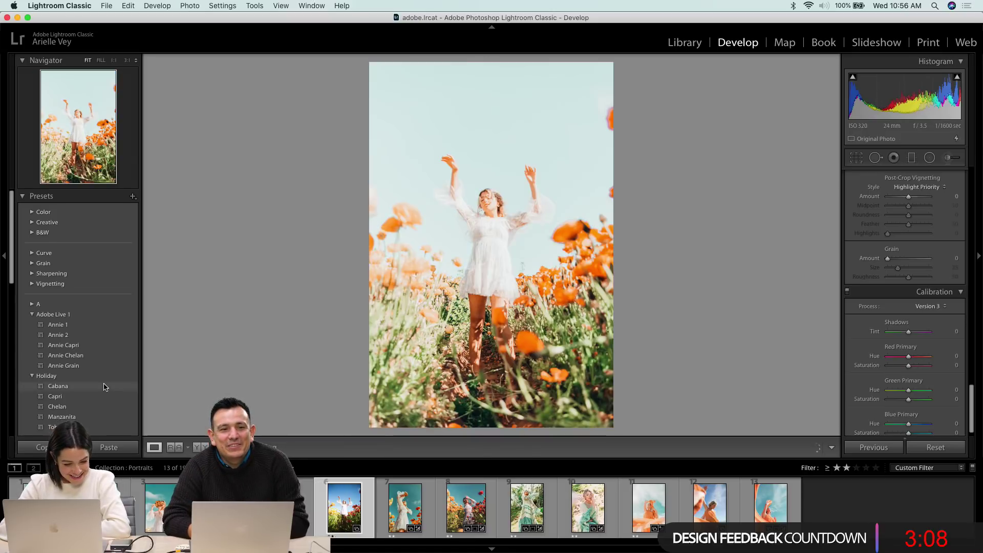
scroll(78, 420, "down", 2)
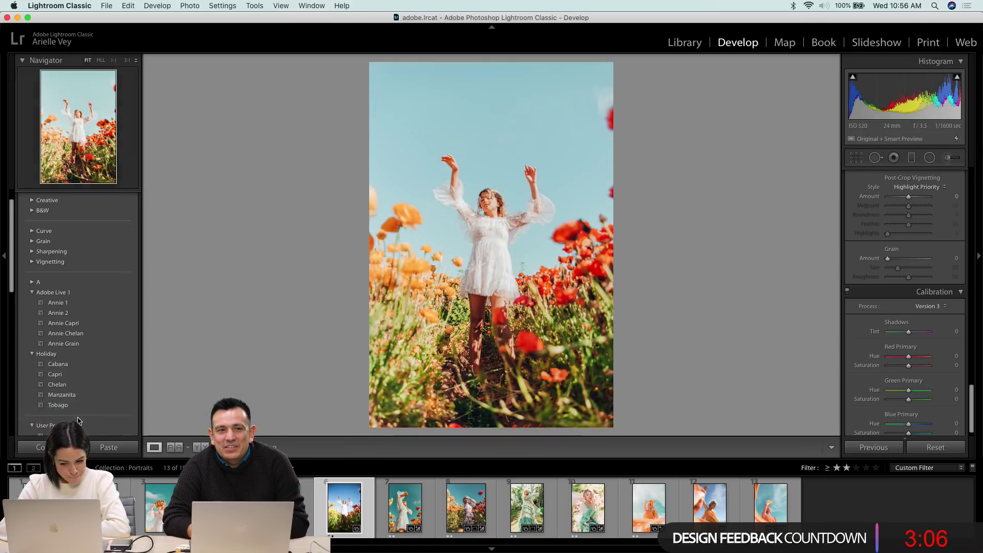
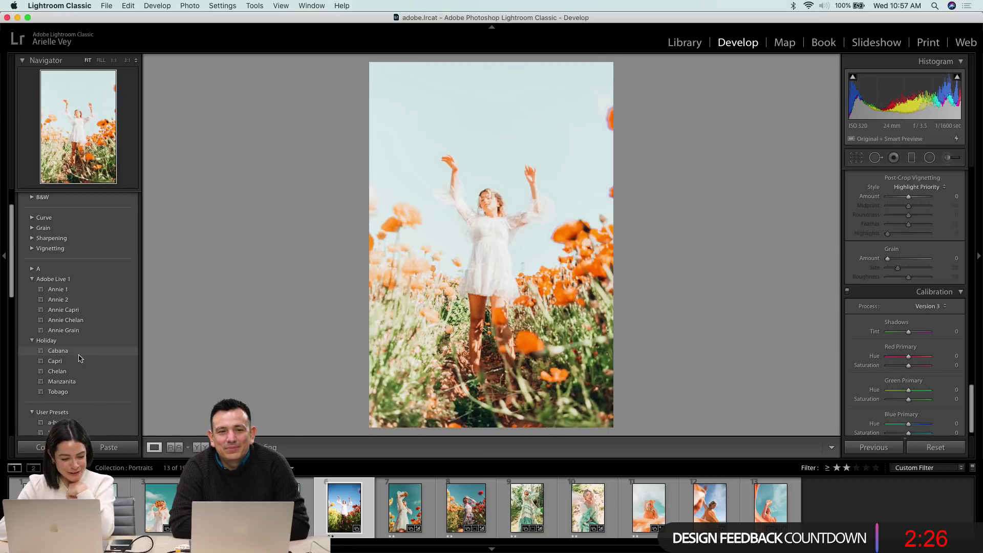
left_click(74, 371)
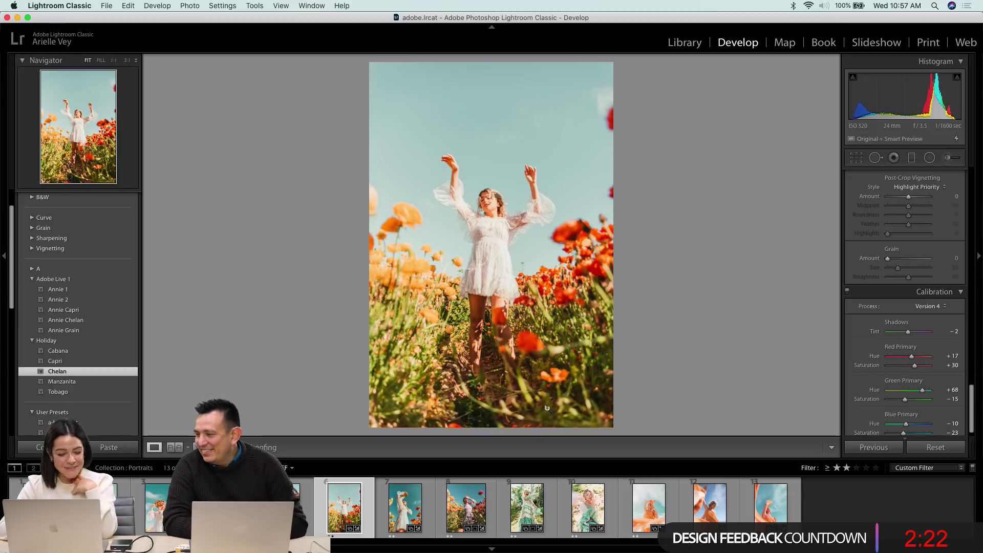
scroll(905, 338, "up", 20)
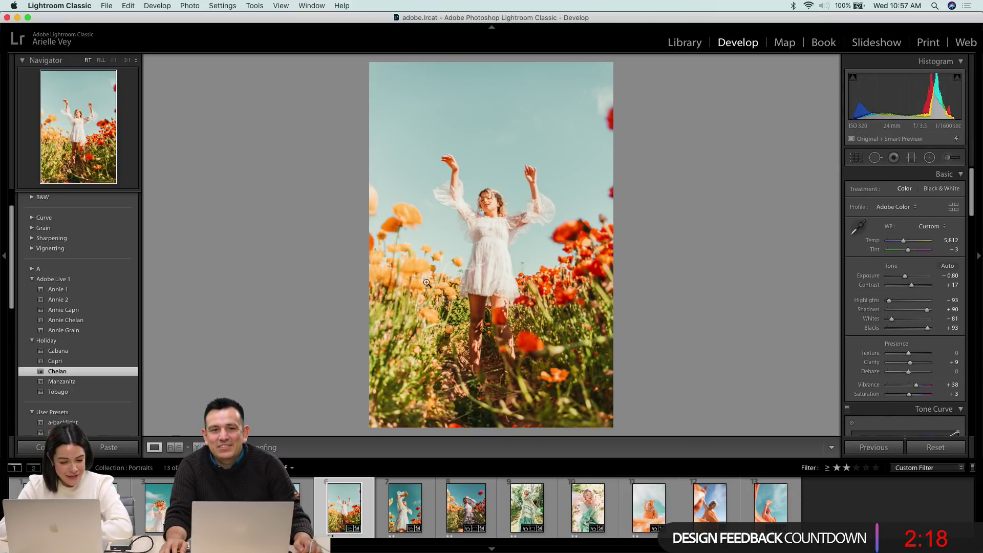
left_click_drag(904, 241, 898, 243)
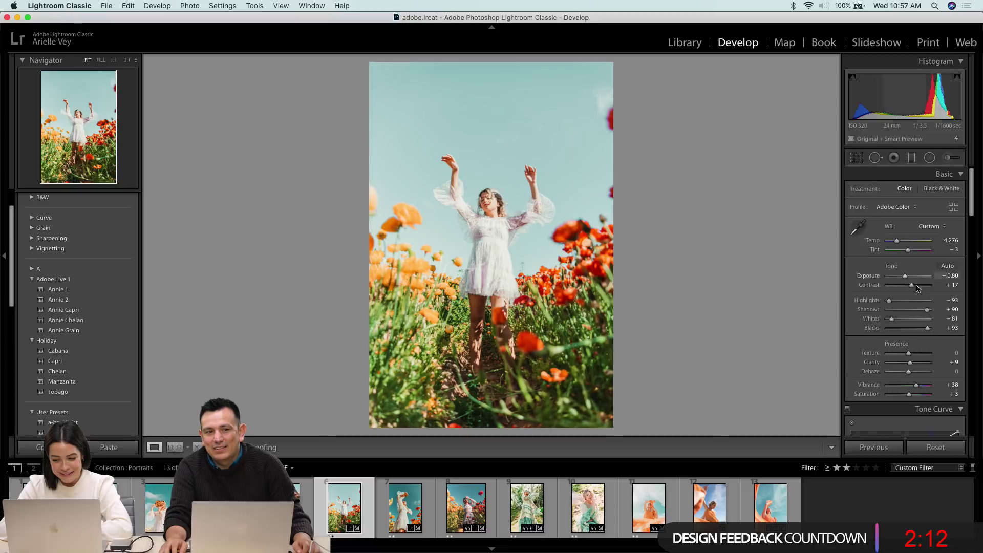
- Set the poppy-field portrait's Vibrance to +67 and crop it to 4 x 5 / 8 x 10, framed tighter around the woman
left_click_drag(917, 385, 923, 388)
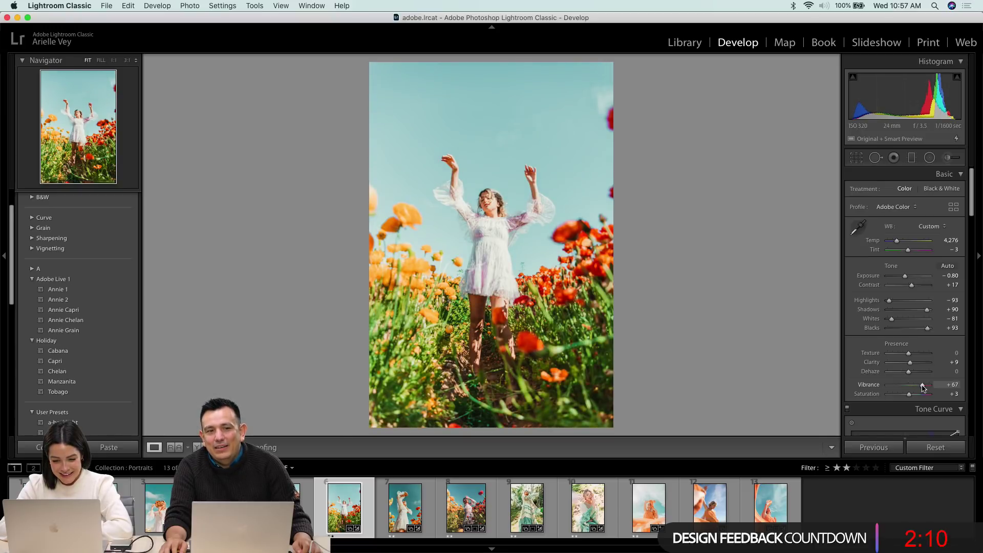
left_click(858, 156)
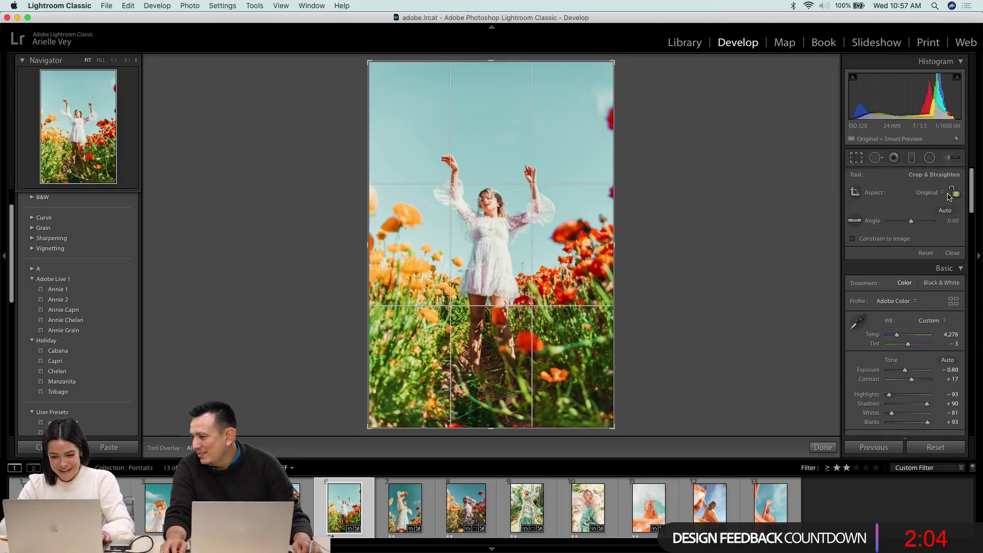
left_click(932, 193)
left_click(925, 222)
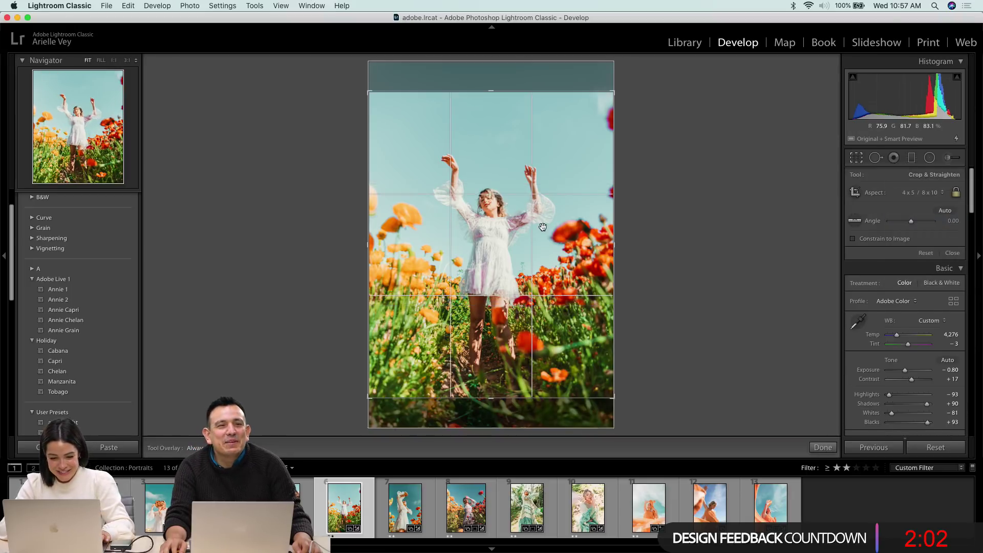
left_click_drag(543, 227, 543, 231)
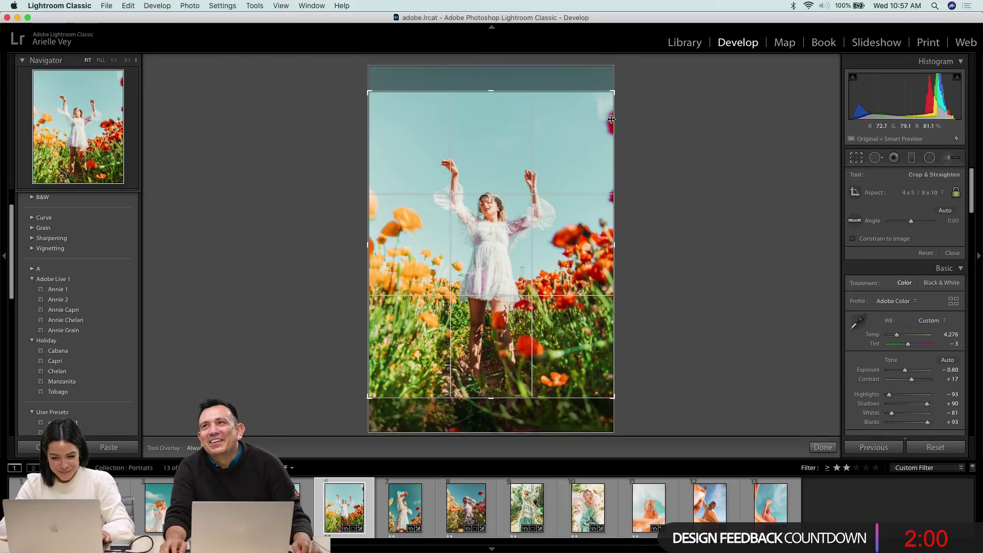
left_click_drag(609, 95, 605, 97)
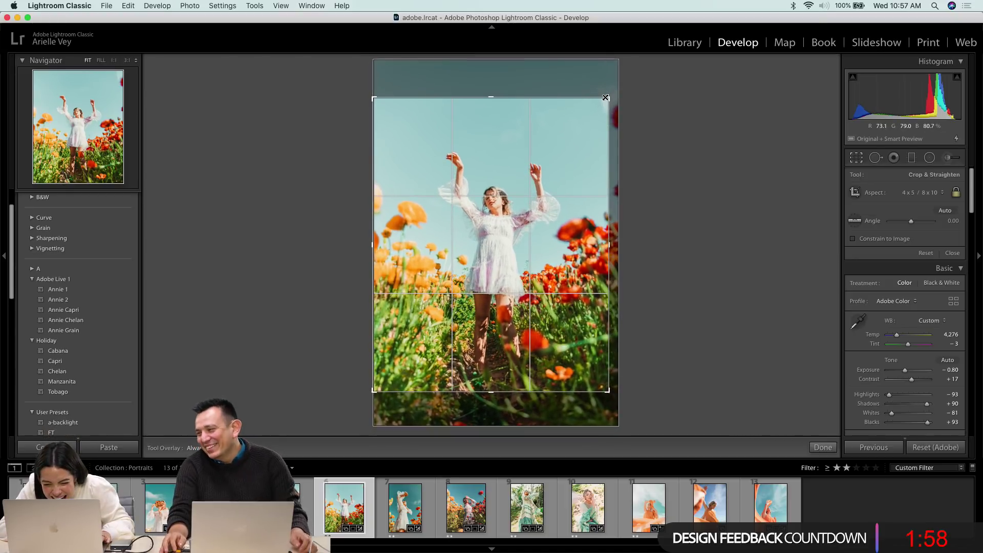
left_click_drag(376, 99, 382, 110)
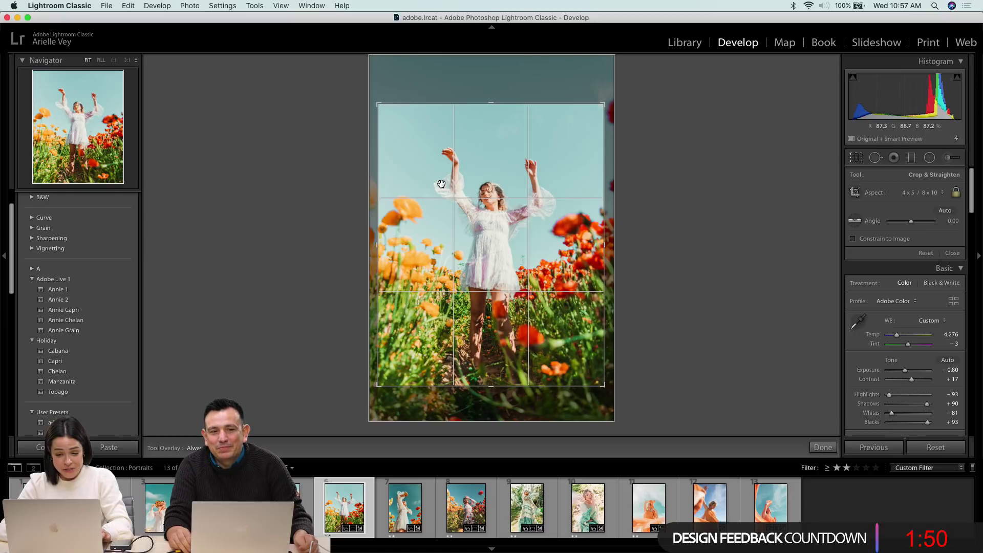
key("r")
- Remove the purple tint from the dress by setting the Purple Hue to +70 and Saturation to -73
left_click(917, 408)
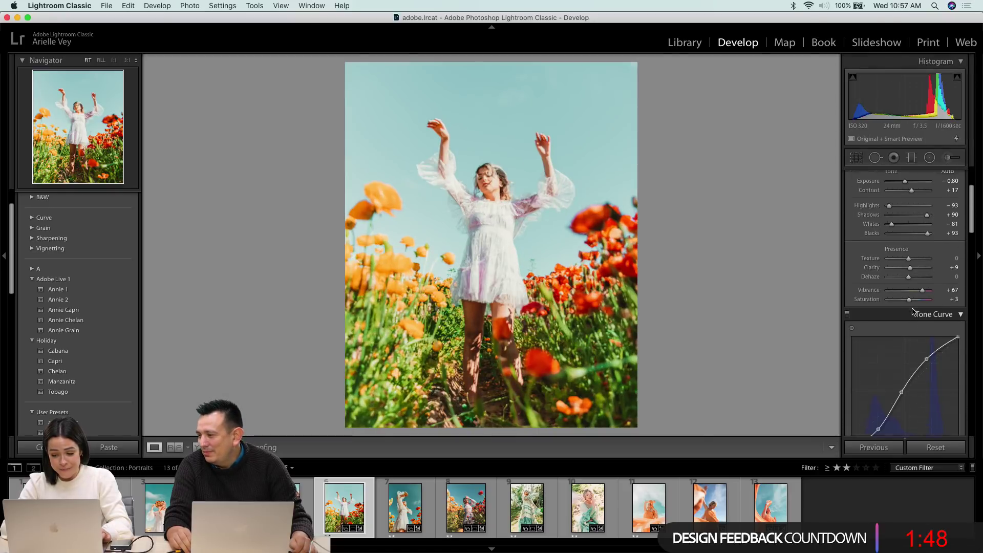
scroll(915, 311, "down", 5)
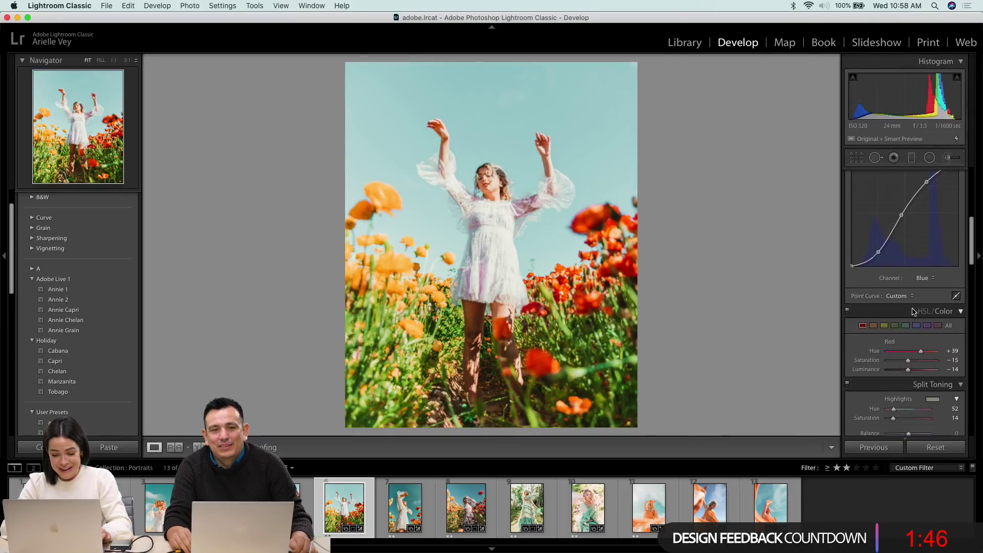
left_click(927, 284)
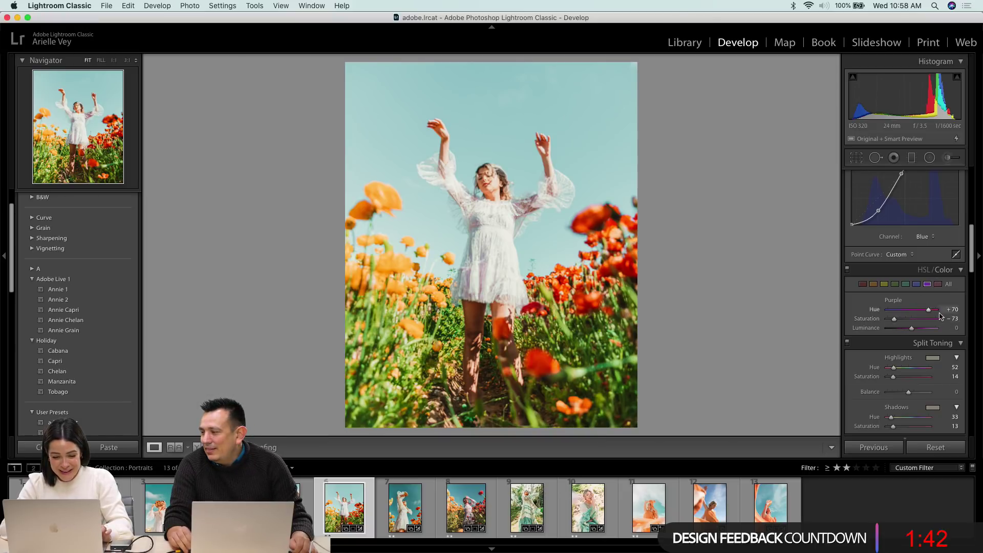
- Inspect the woman's face up close and check the Green hue, saturation and luminance settings
scroll(901, 318, "up", 8)
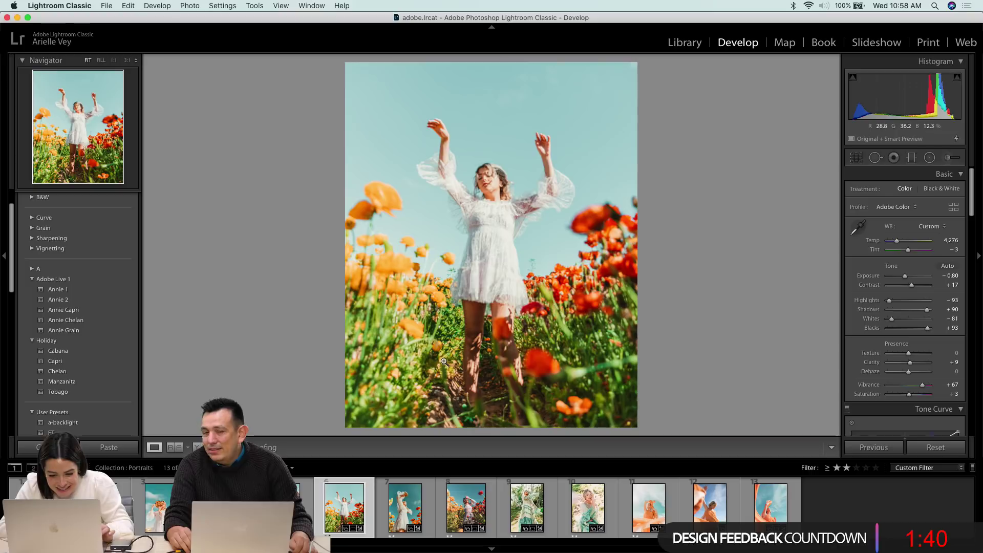
left_click(484, 187)
left_click(484, 187)
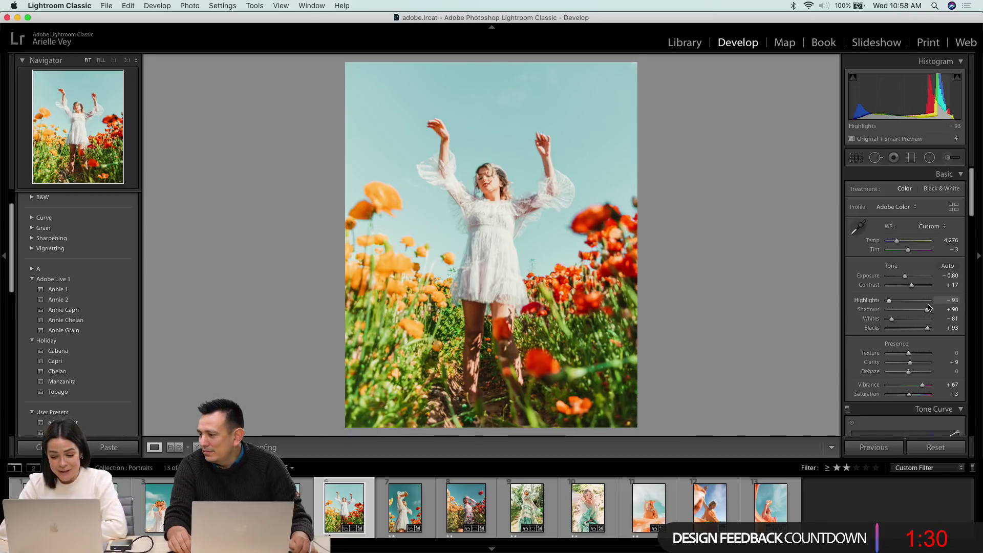
scroll(917, 311, "down", 10)
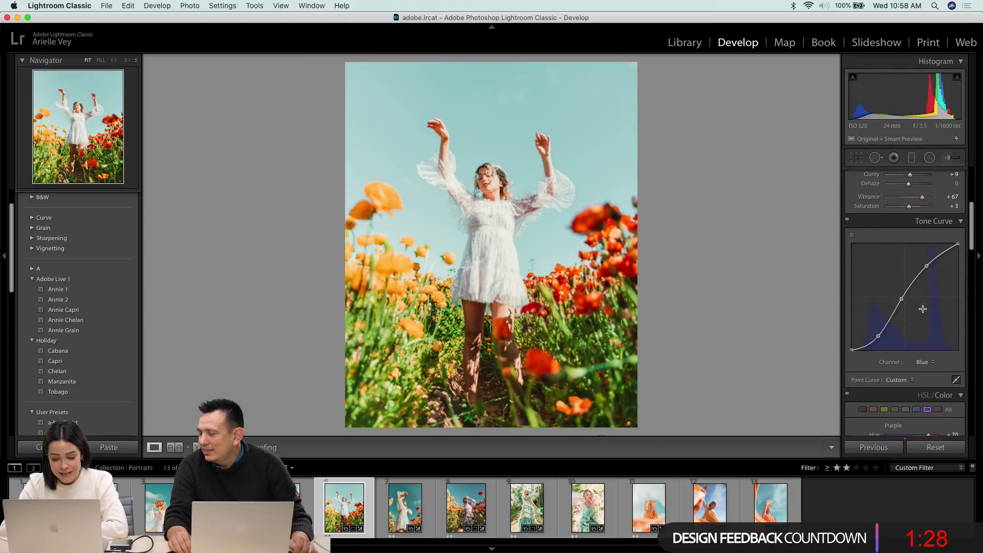
left_click(896, 304)
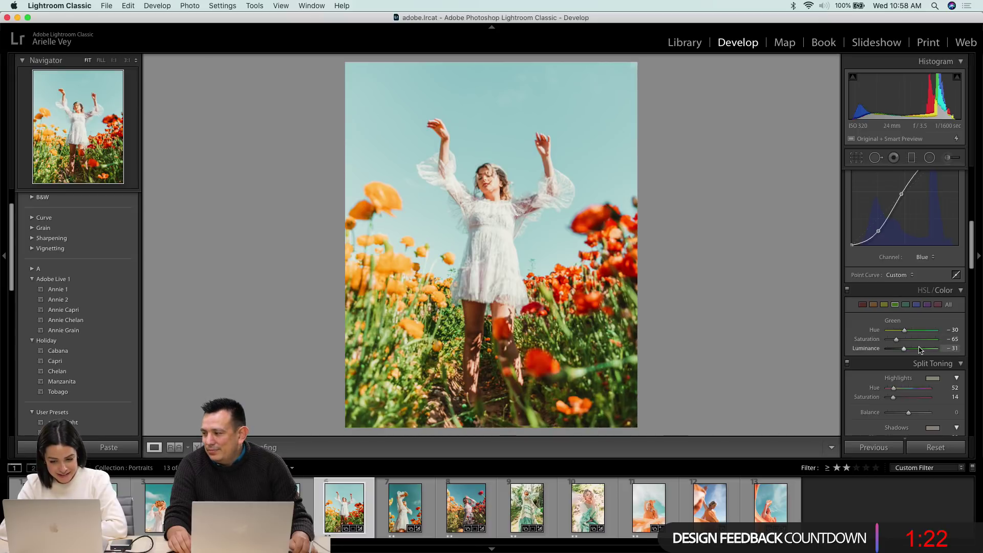
scroll(916, 348, "up", 10)
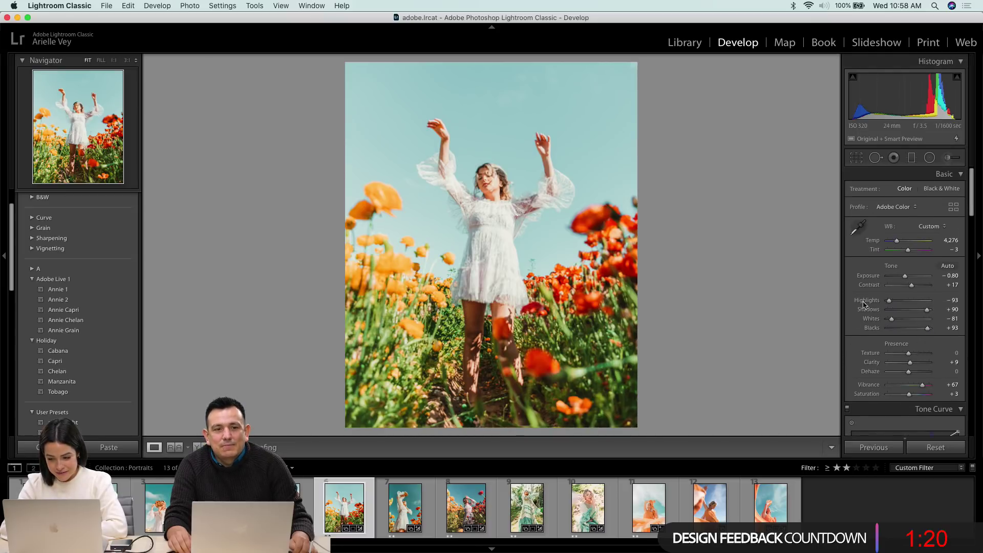
- Warm the portrait's Temp to 4,531 and adjust its Vibrance to +56
left_click_drag(897, 242, 898, 243)
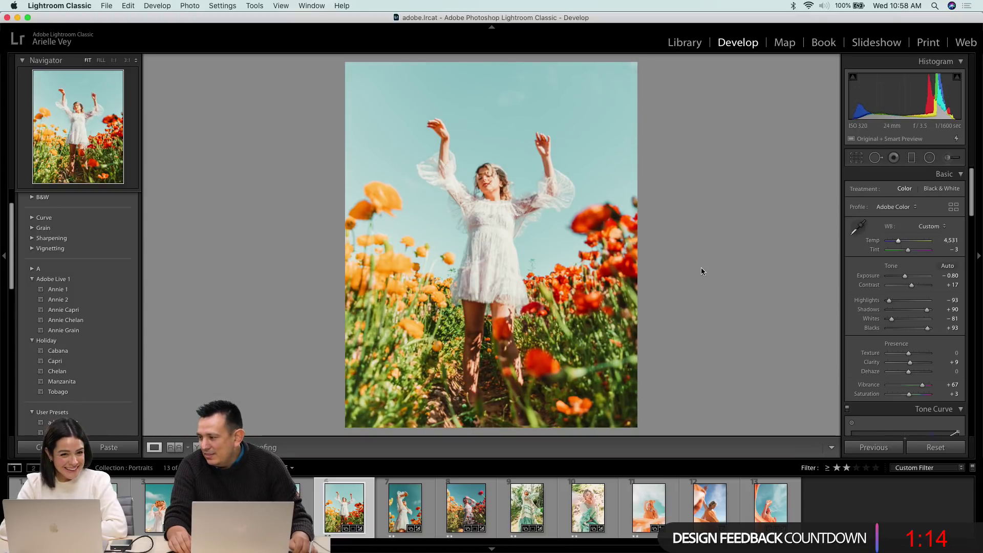
left_click_drag(916, 387, 924, 387)
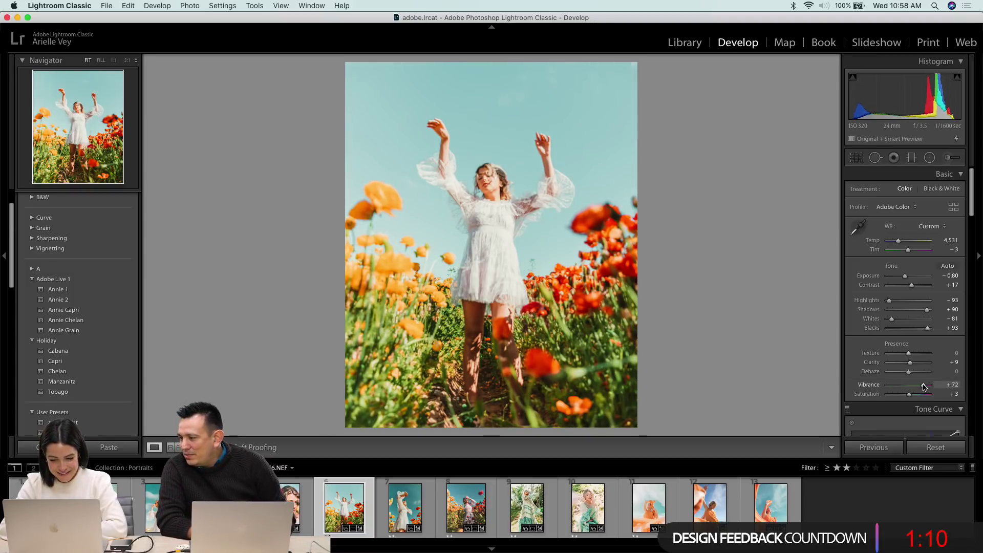
scroll(924, 386, "down", 1)
left_click_drag(923, 367, 922, 369)
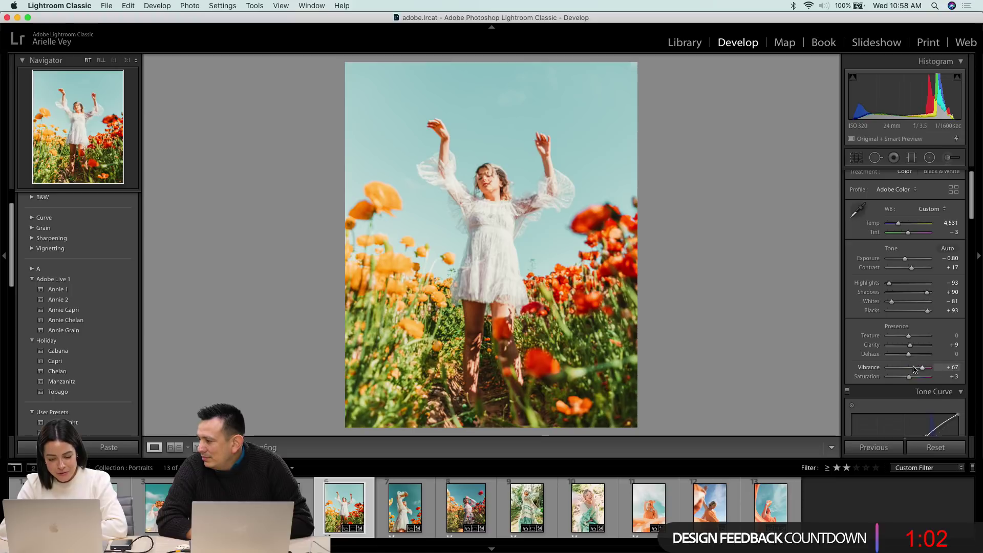
left_click_drag(922, 370, 920, 370)
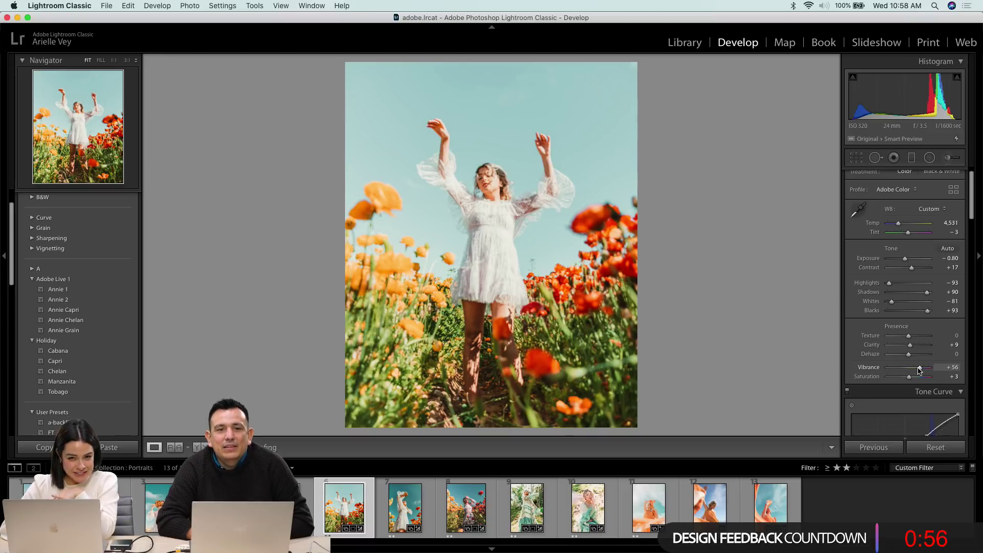
- Cool the poppy-field portrait's white balance to a Temp of 4,244
scroll(901, 256, "up", 2)
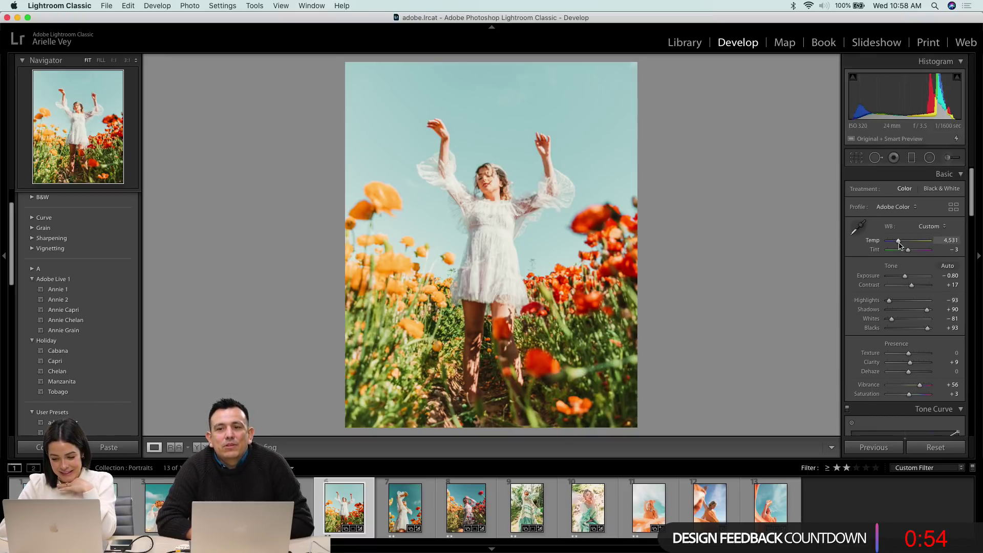
left_click_drag(899, 244, 899, 243)
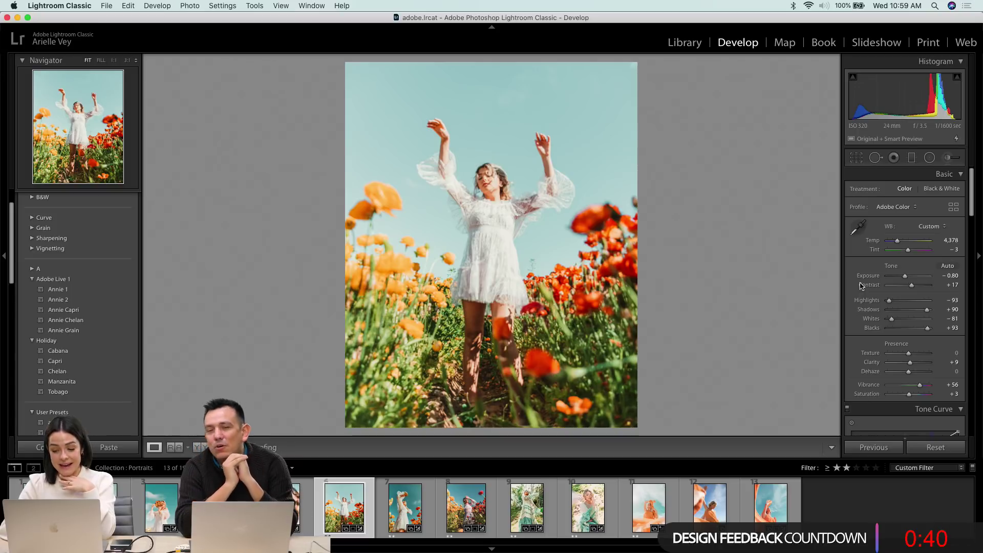
left_click_drag(897, 244, 896, 245)
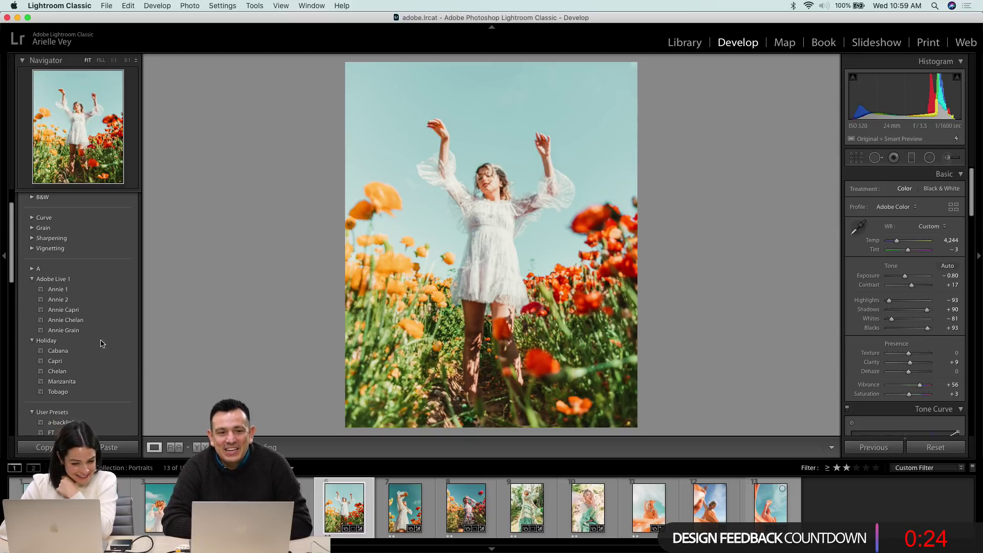
- Review the portrait of the woman shading her face among poppies and the green-dress portraits
mouse_move(76, 332)
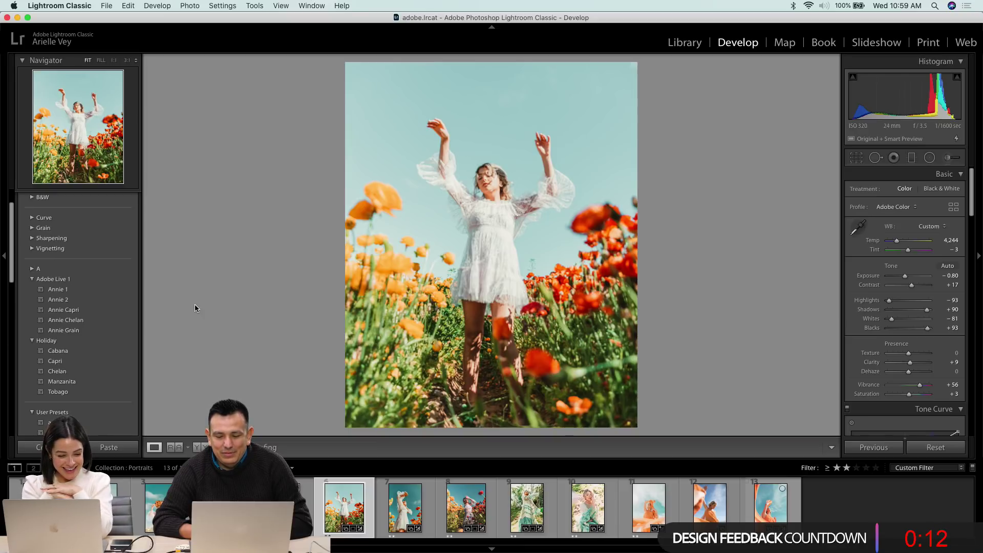
left_click(463, 507)
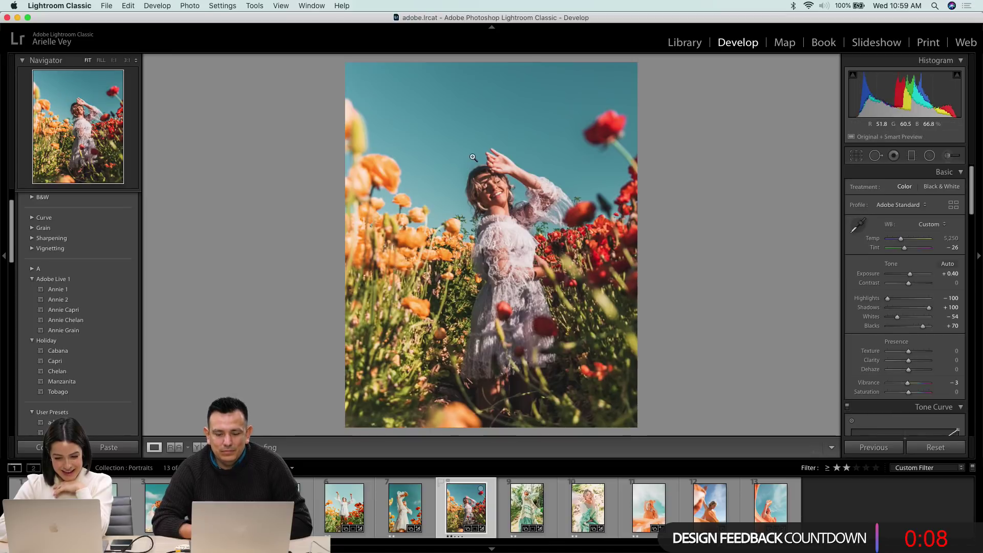
left_click(598, 516)
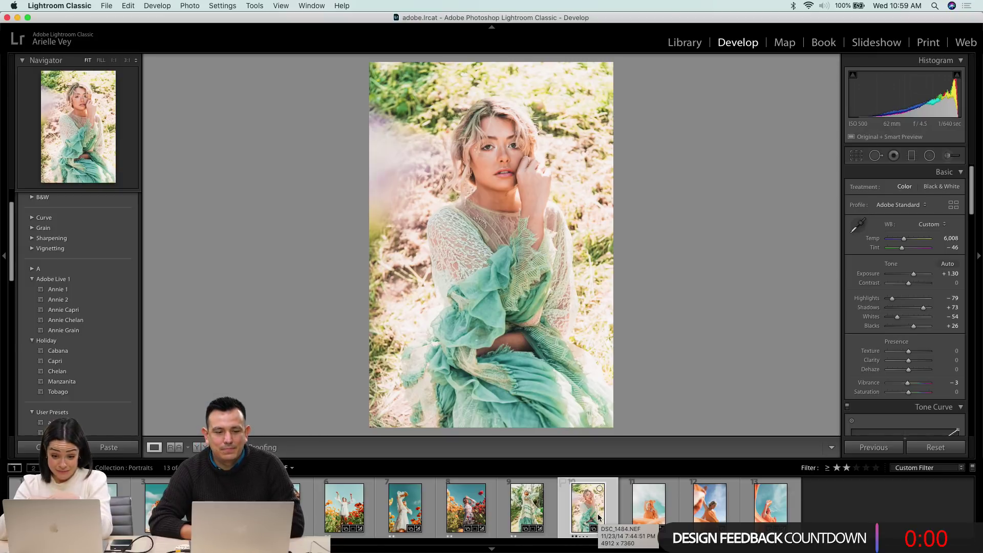
left_click(538, 501)
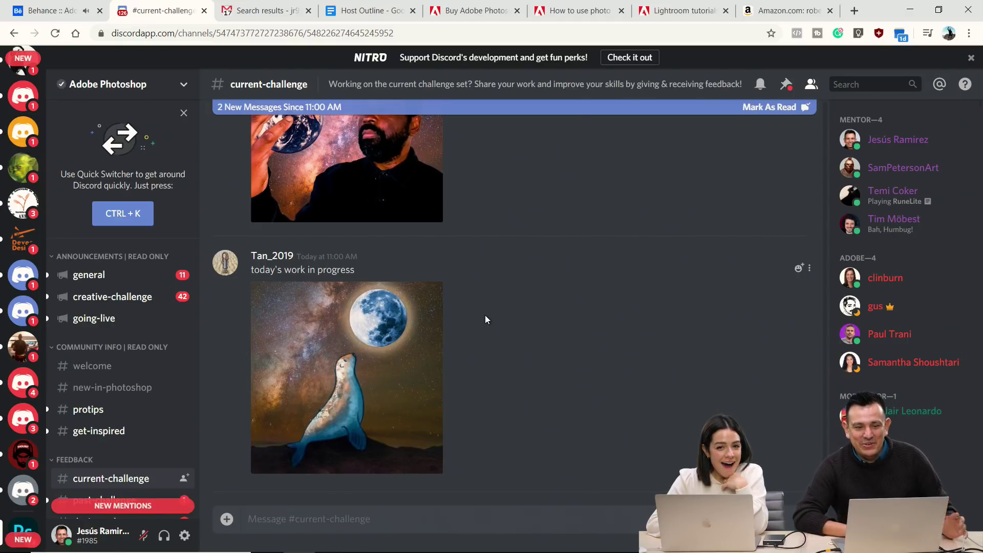
- Switch to Discord's #current-challenge channel and view enlarged the seal-and-moon artwork and the space composite with the Carl Sagan quote
left_click(371, 363)
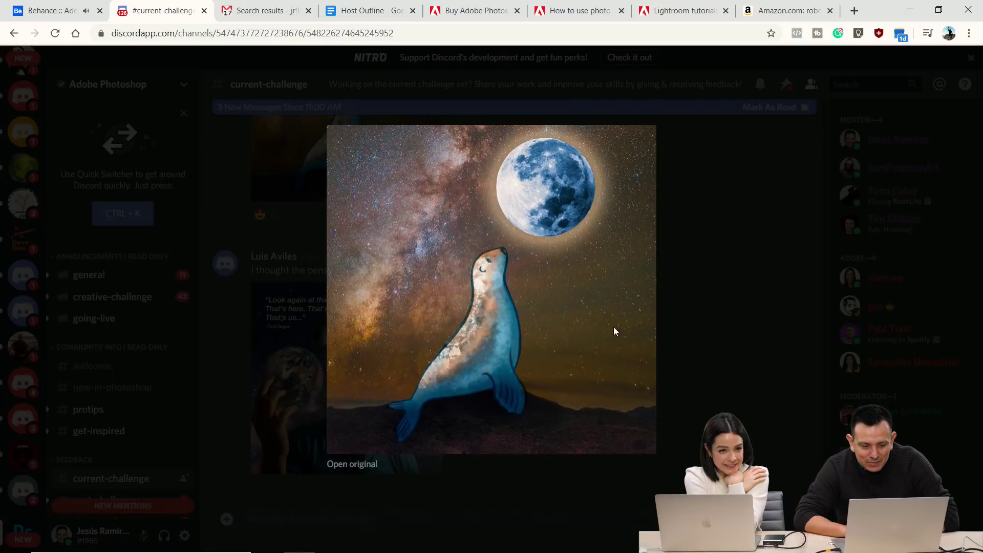
left_click(747, 373)
scroll(549, 411, "up", 4)
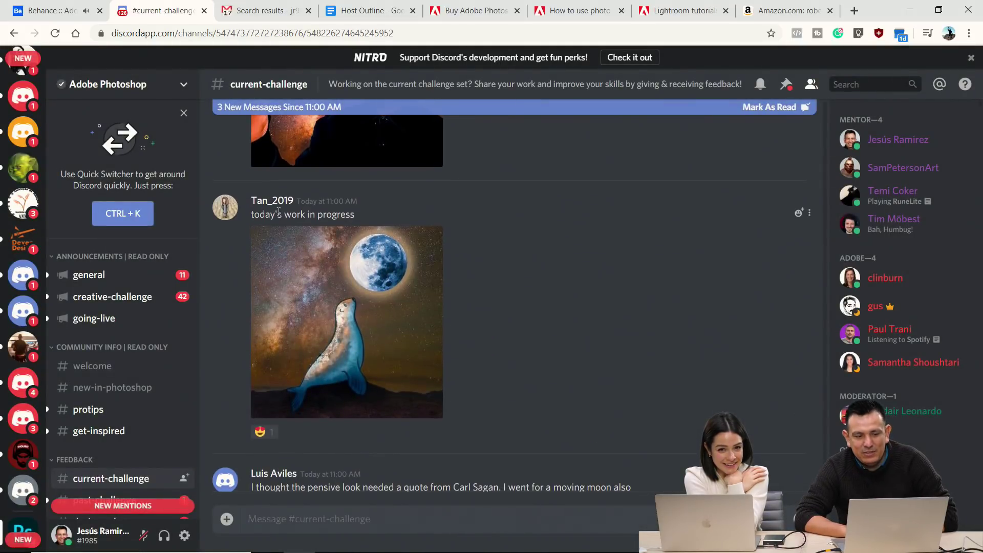
scroll(428, 379, "down", 4)
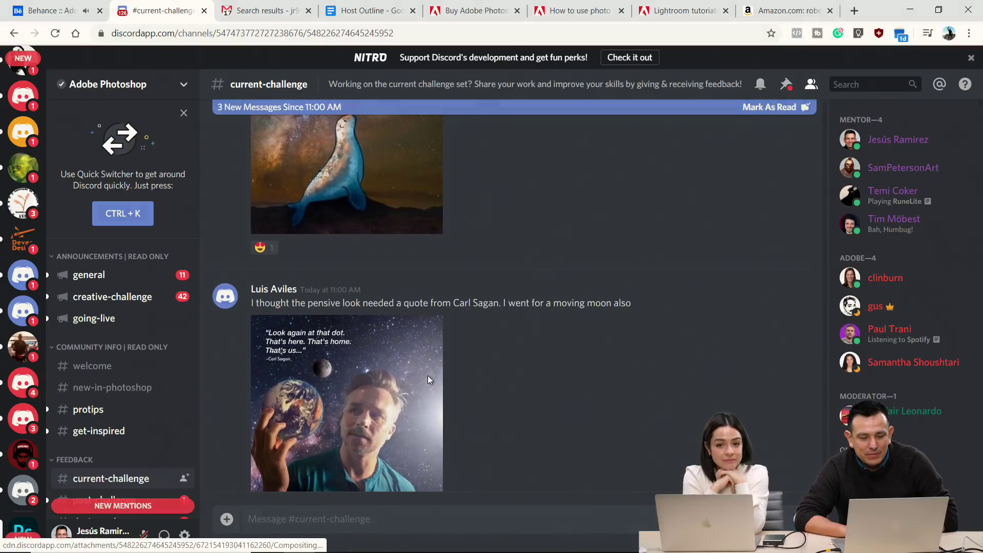
left_click(428, 378)
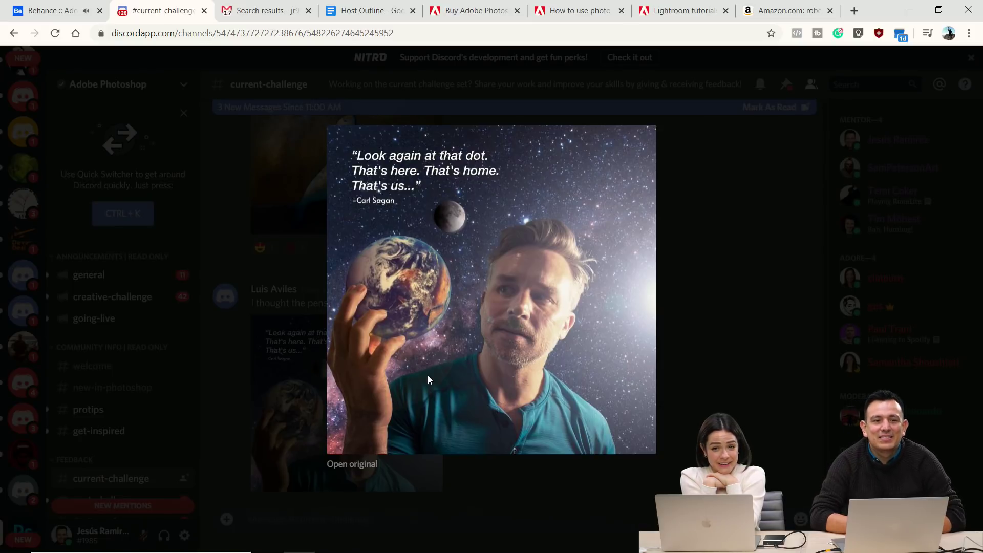
left_click(705, 303)
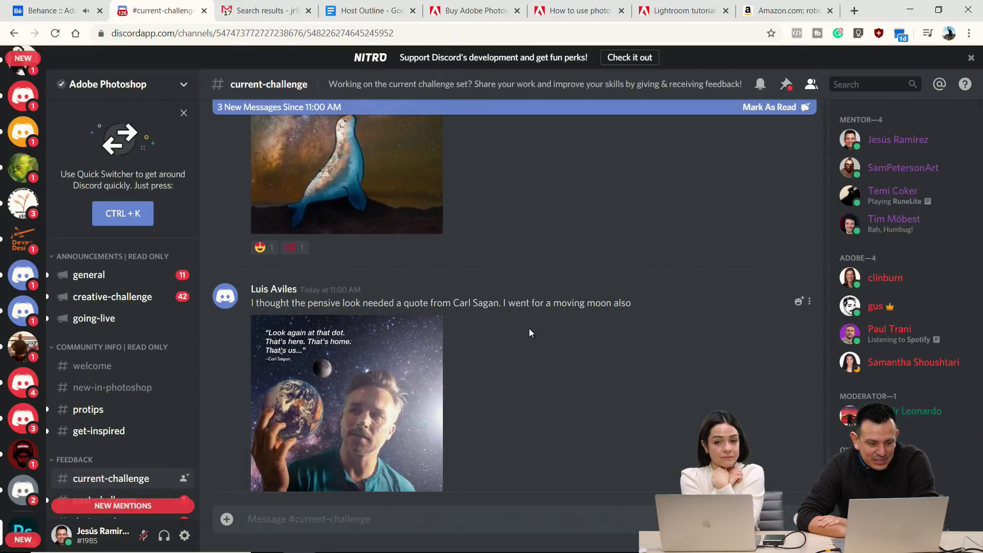
- View enlarged the composite of the bearded man holding Earth before the Milky Way and the "Paul Trani in space" composite
scroll(530, 329, "up", 1)
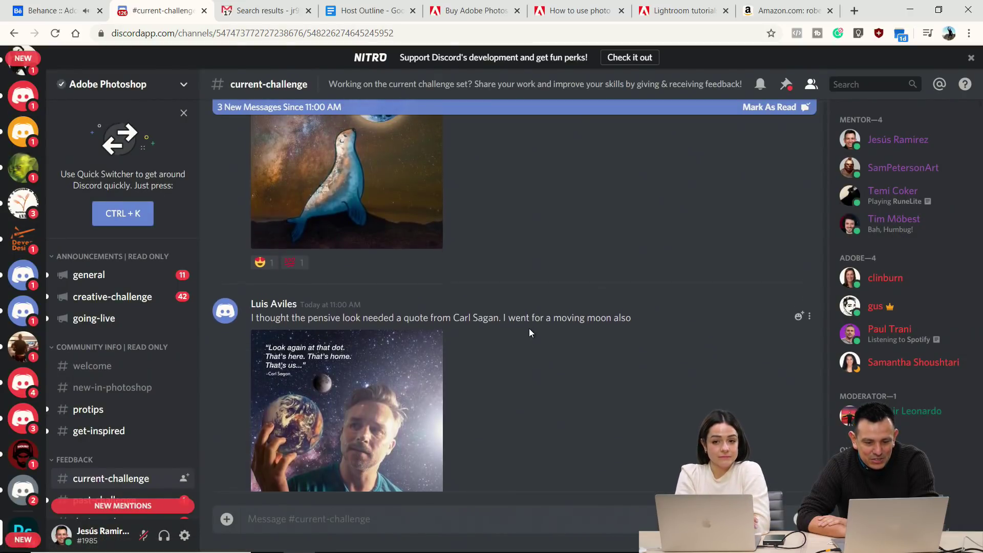
scroll(529, 330, "up", 10)
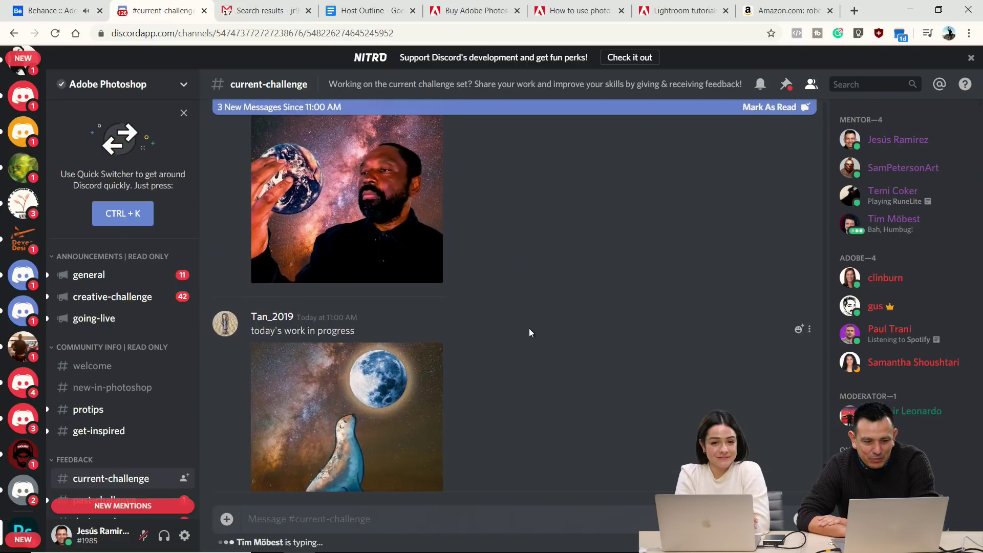
left_click(395, 258)
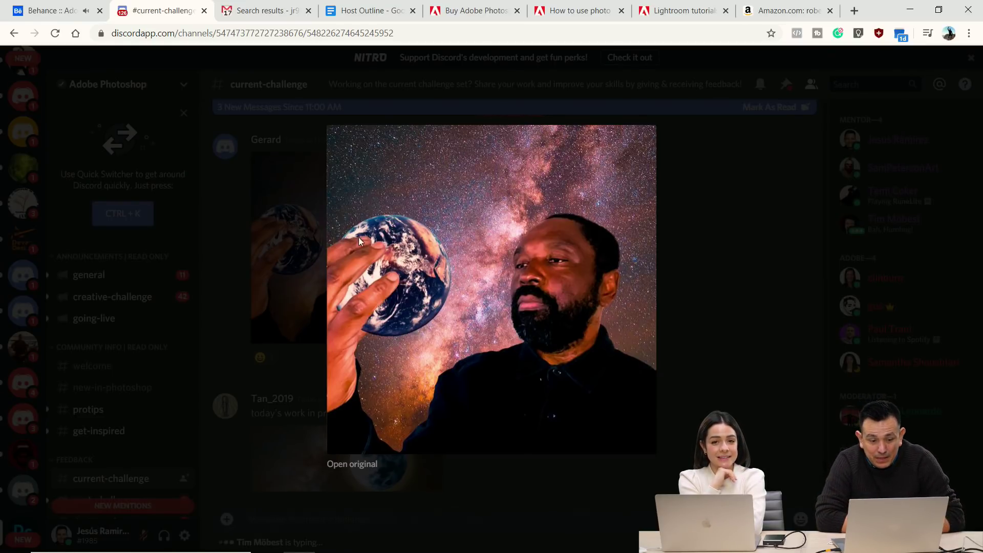
left_click(265, 251)
scroll(266, 251, "up", 2)
scroll(266, 252, "up", 4)
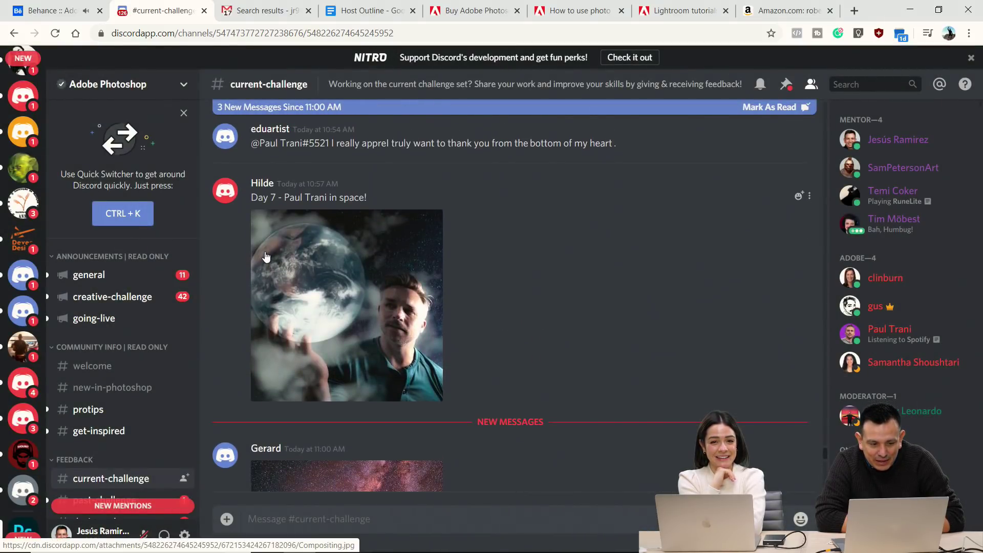
left_click(266, 255)
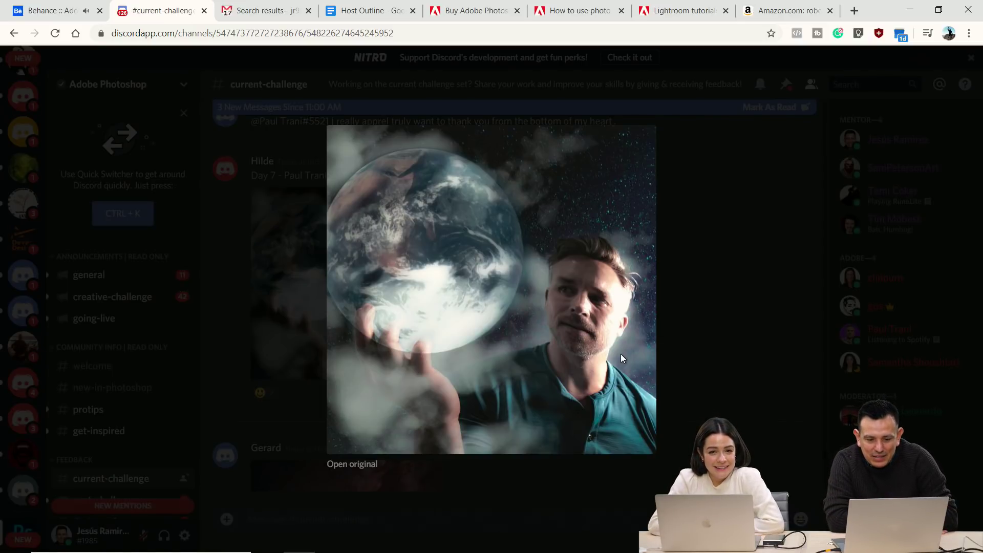
- View enlarged the Challenge #7 starter files and the teal-toned Challenge #6 composite of the man holding Earth
left_click(686, 346)
scroll(686, 345, "up", 3)
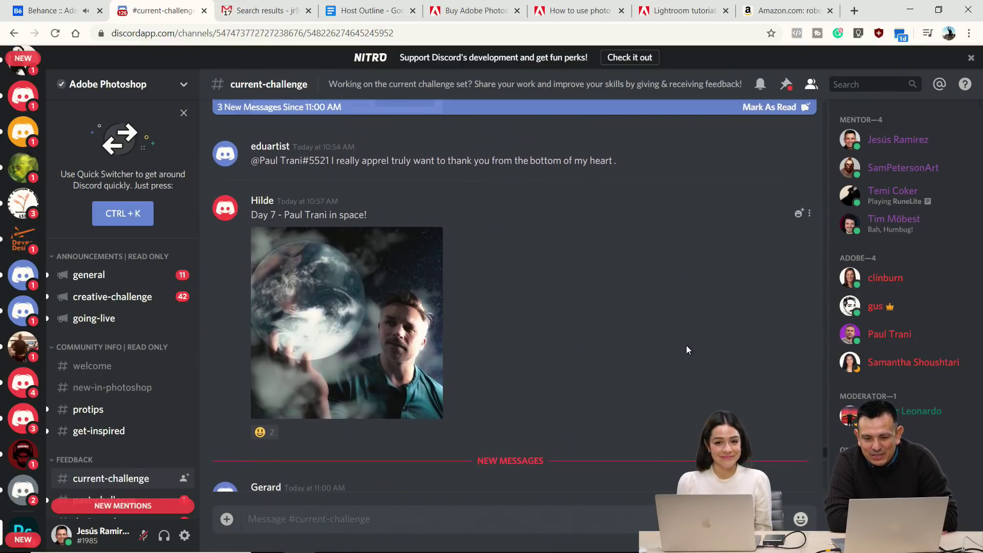
scroll(686, 347, "up", 5)
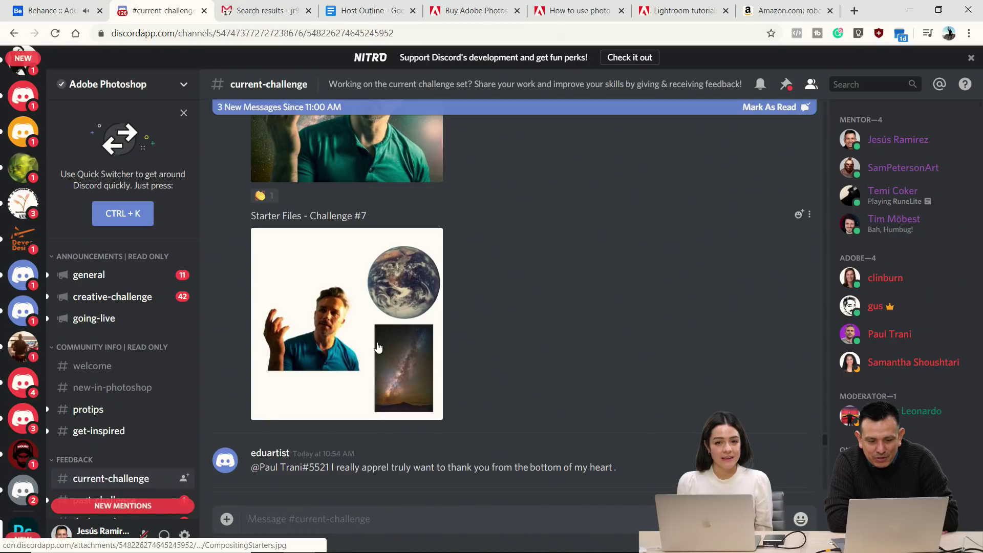
left_click(378, 346)
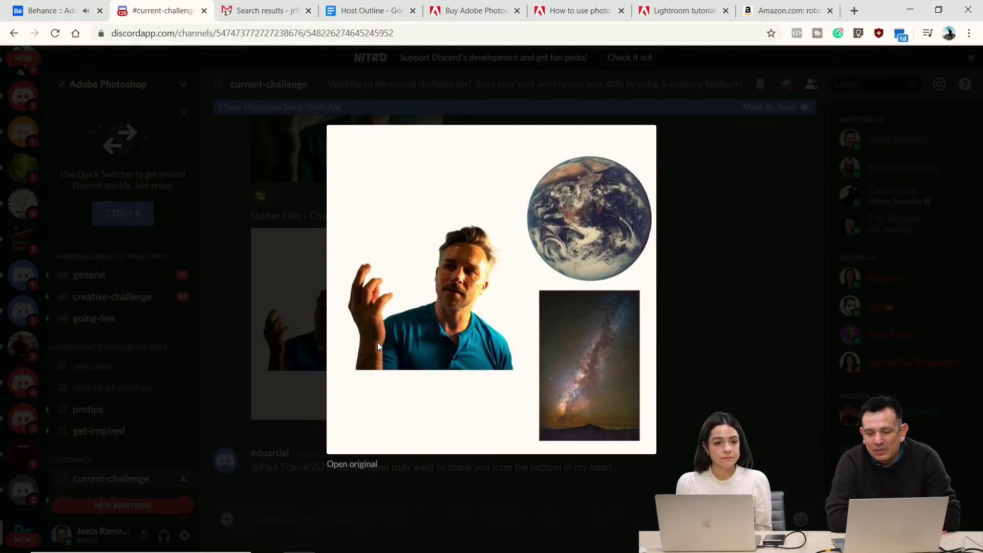
left_click(278, 307)
scroll(279, 312, "up", 4)
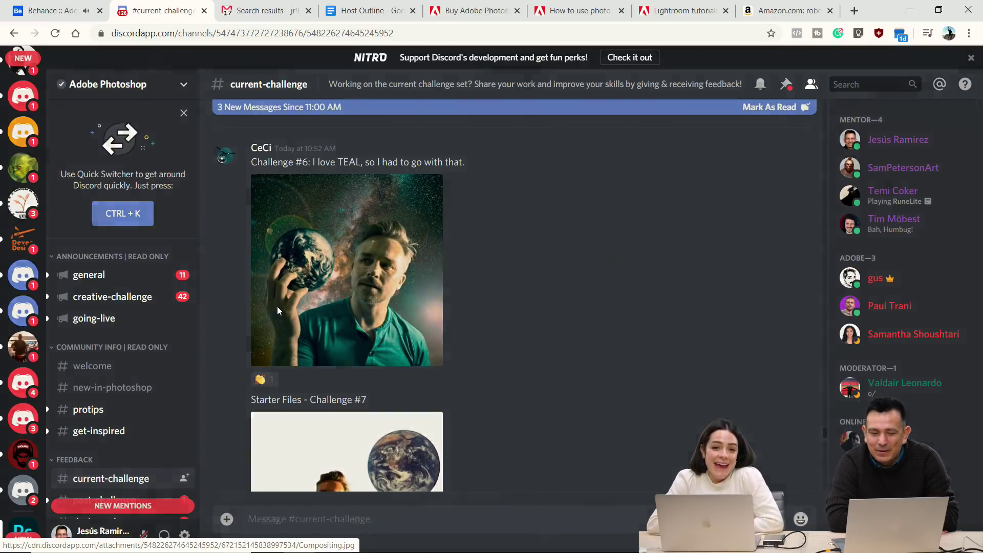
left_click(278, 310)
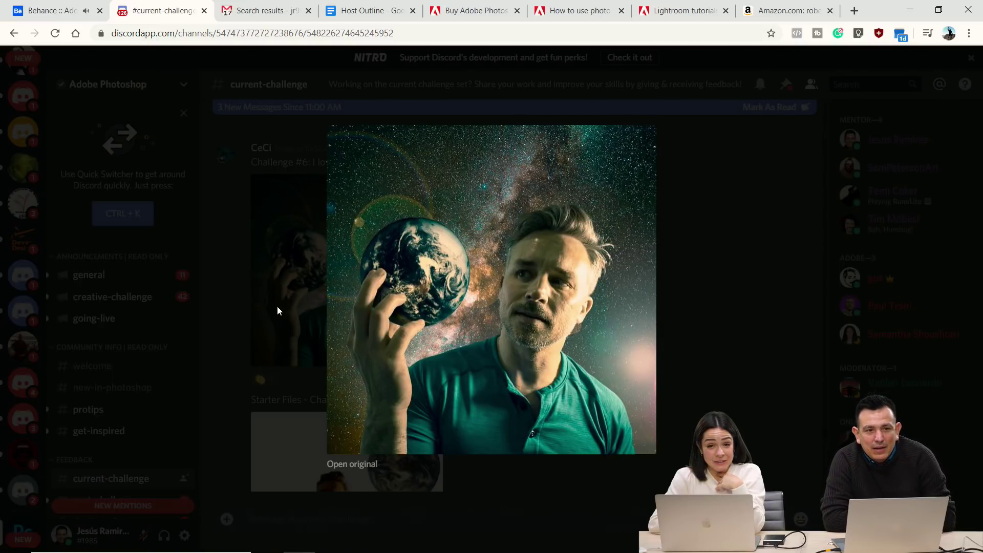
- View enlarged the composite of the Ford truck driving over orange clouds
left_click(744, 259)
scroll(533, 277, "up", 1)
scroll(532, 278, "up", 5)
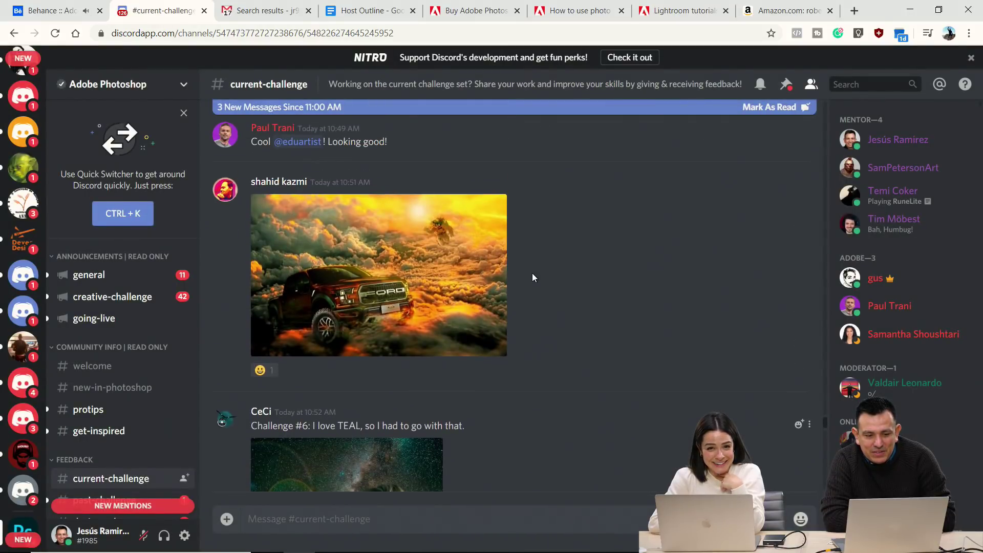
scroll(532, 278, "up", 1)
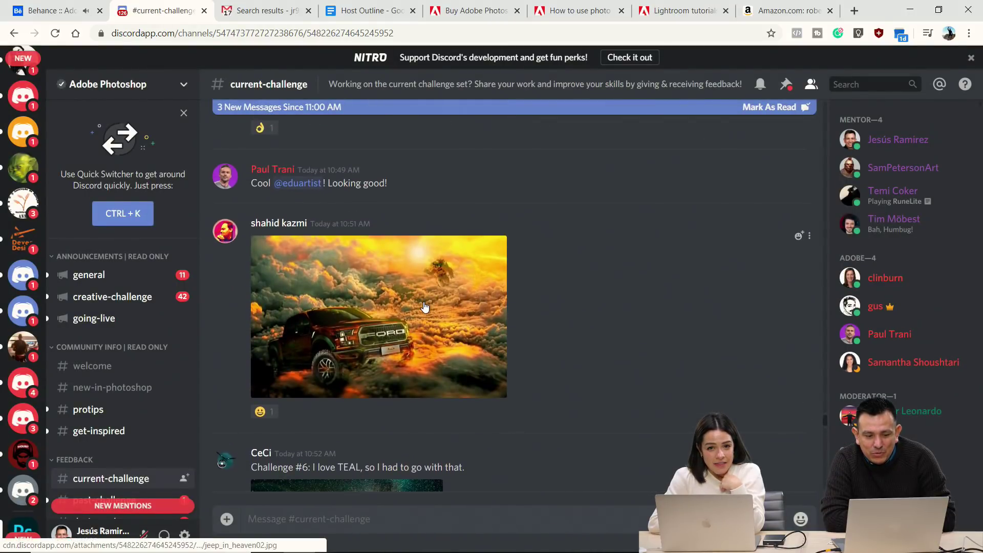
left_click(424, 306)
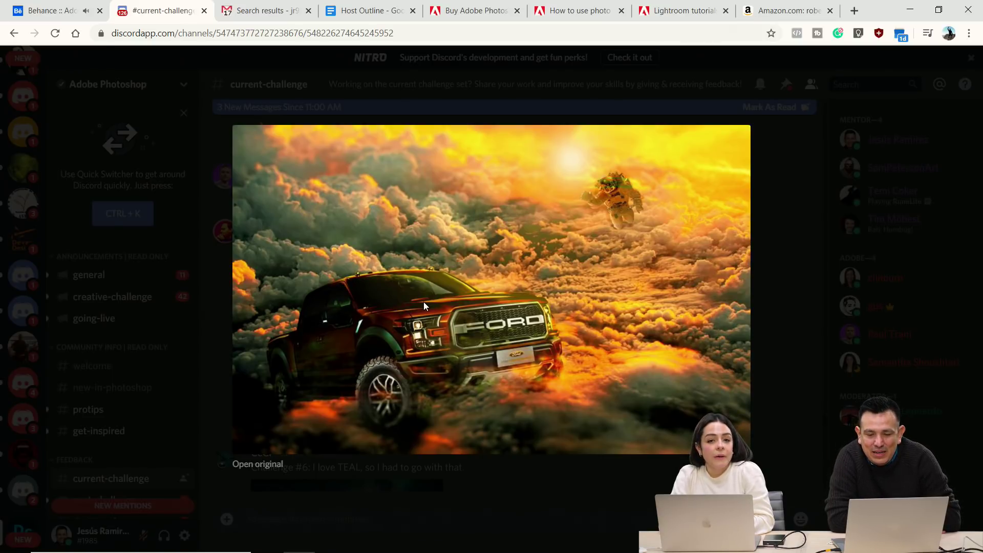
- View enlarged the composite of the woman on a throne beside the girl inside a glass sphere
left_click(807, 262)
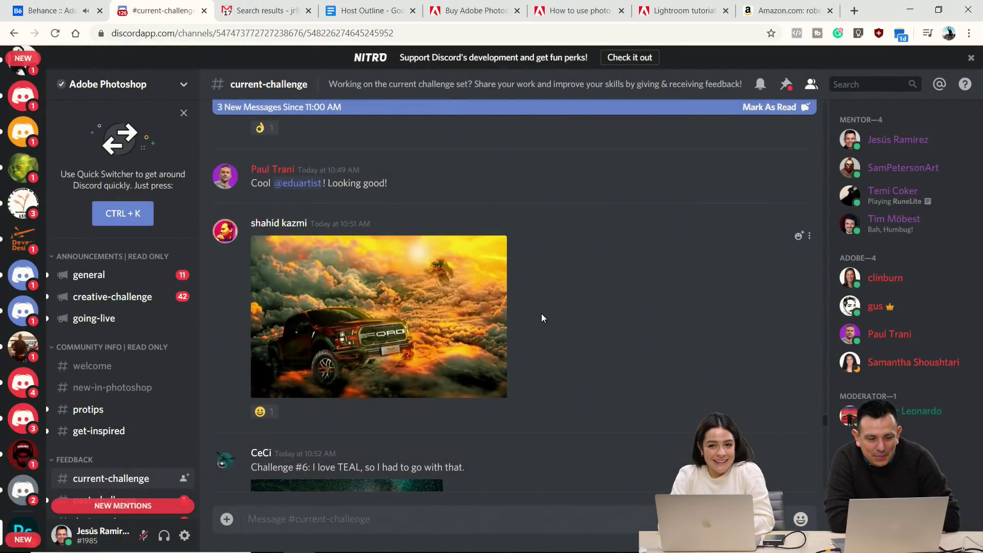
scroll(541, 313, "up", 2)
scroll(542, 315, "up", 4)
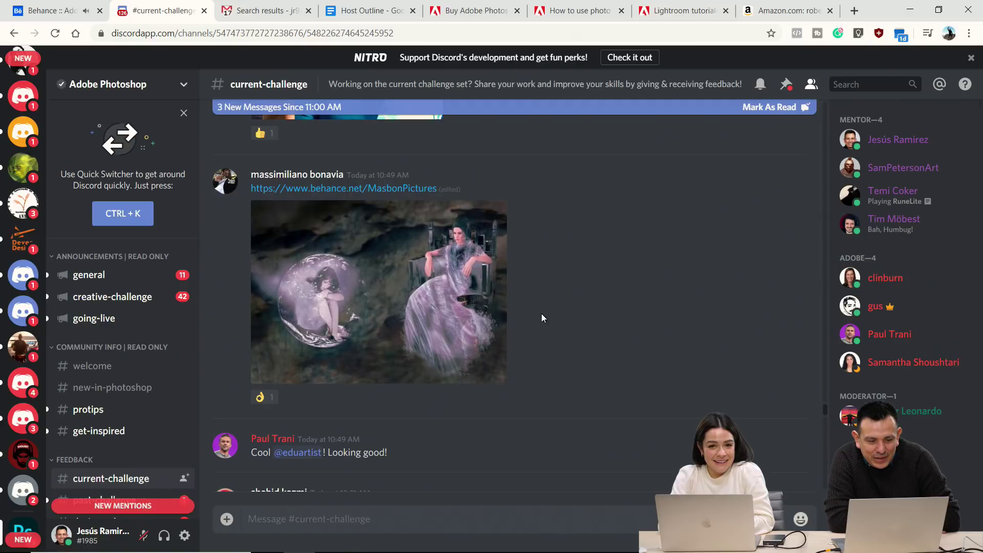
left_click(419, 289)
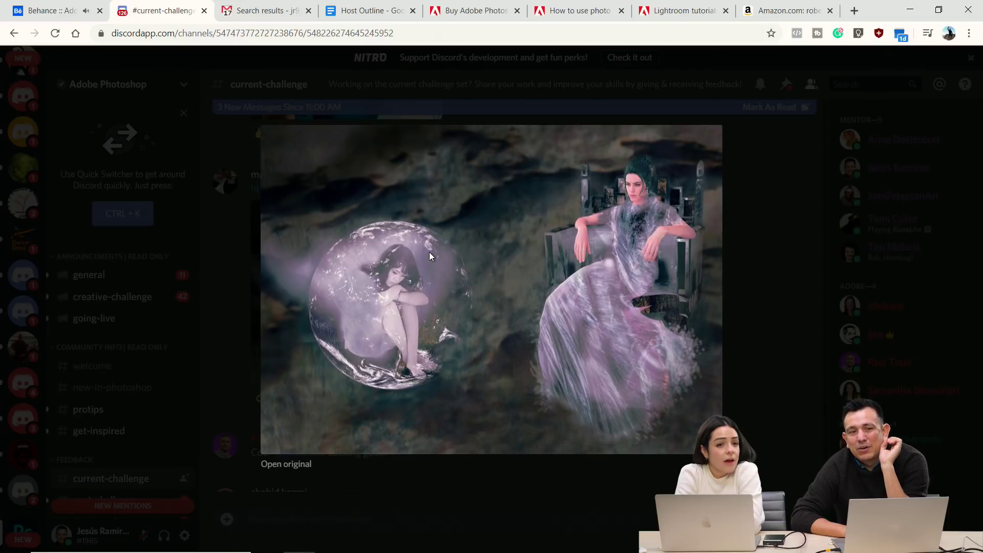
- Launch Adobe Photoshop 2020 from the Windows search
mouse_move(511, 548)
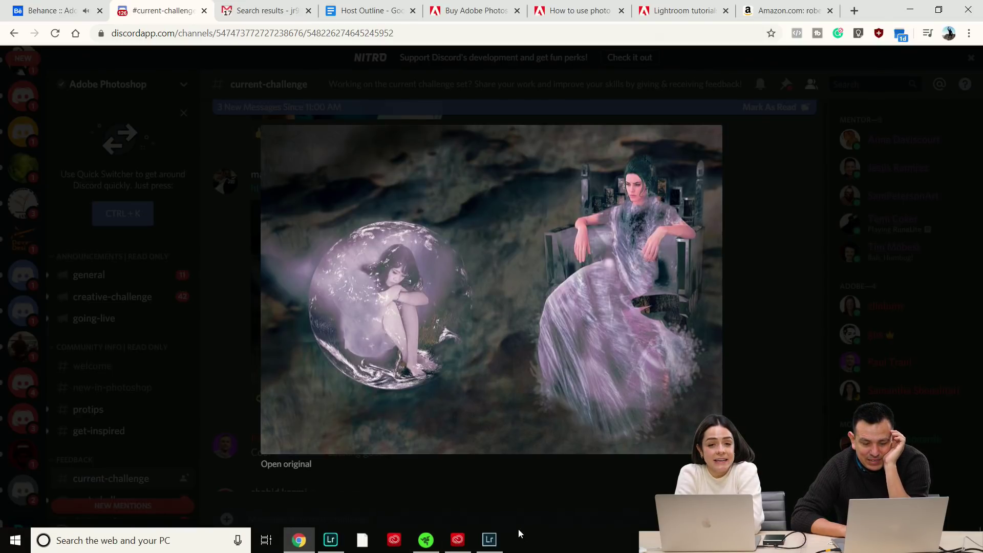
left_click(155, 542)
type("p")
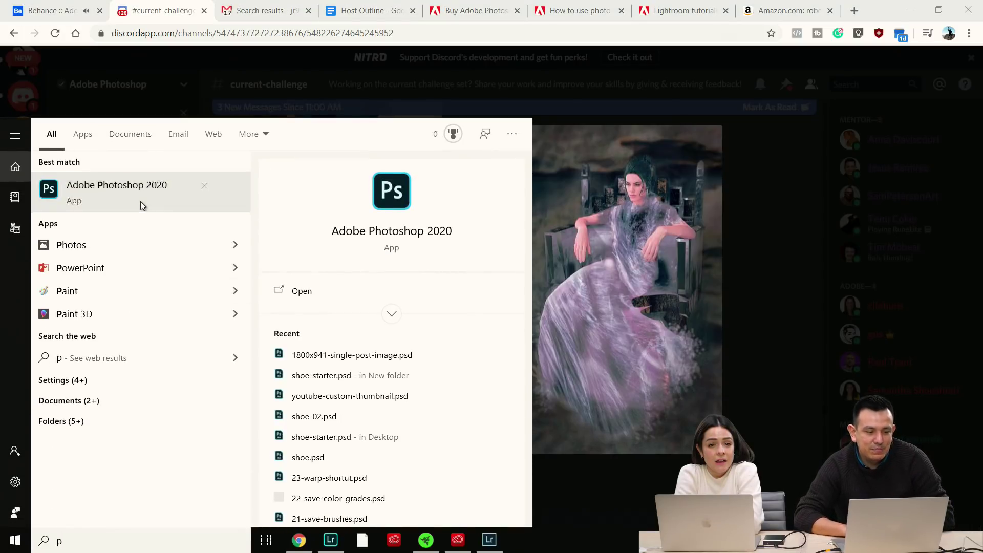
left_click(141, 202)
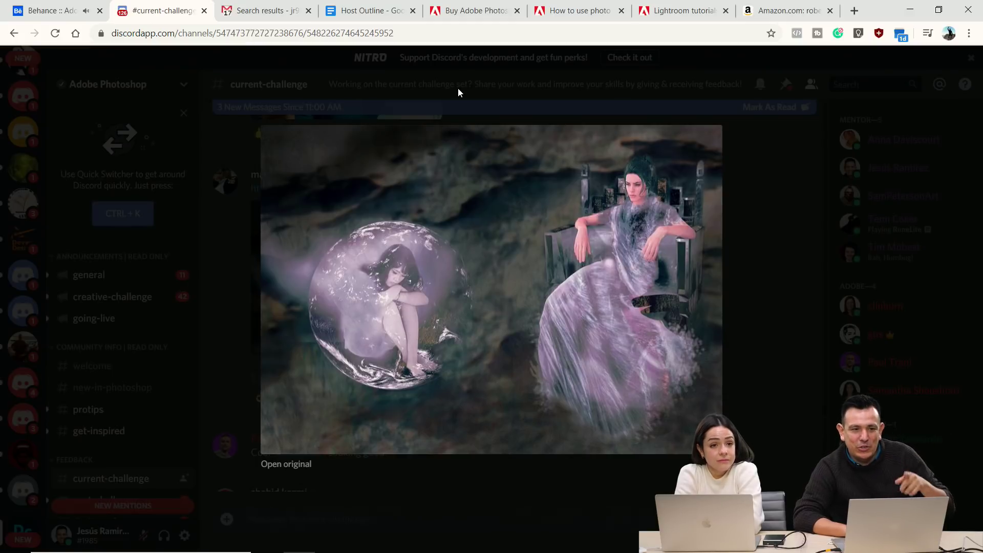
- View enlarged the "Compositing" submission of the man in the blue shirt holding Earth against a bright Milky Way
left_click(869, 302)
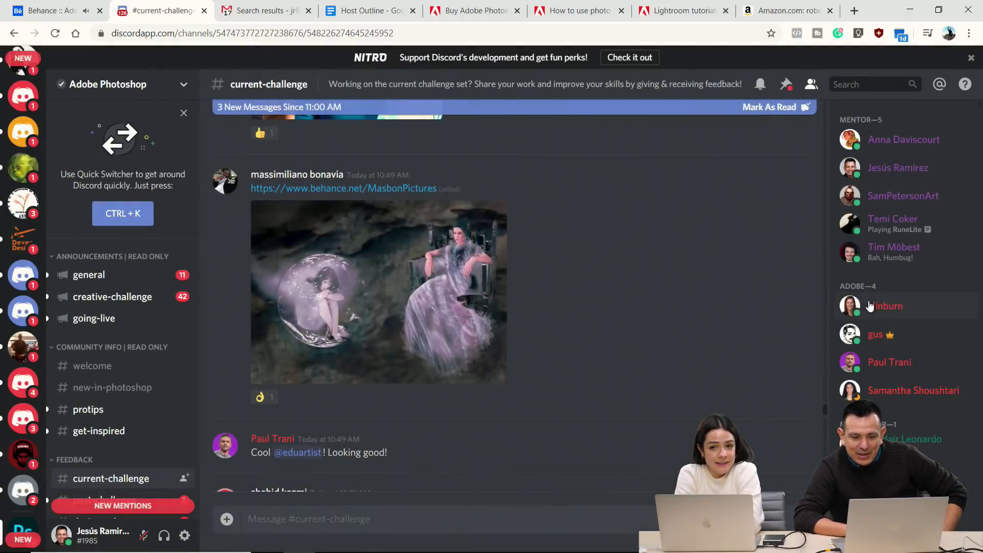
scroll(727, 313, "up", 5)
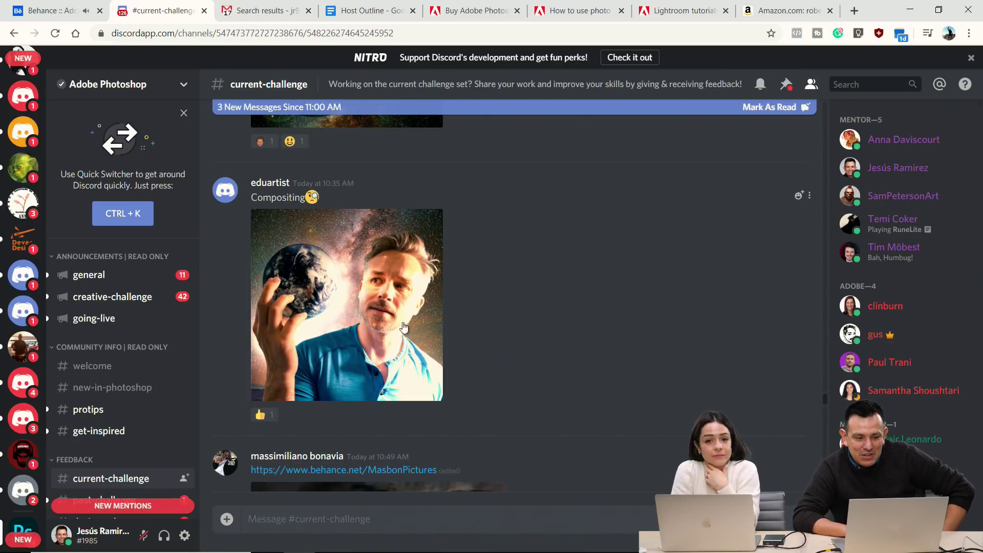
left_click(379, 324)
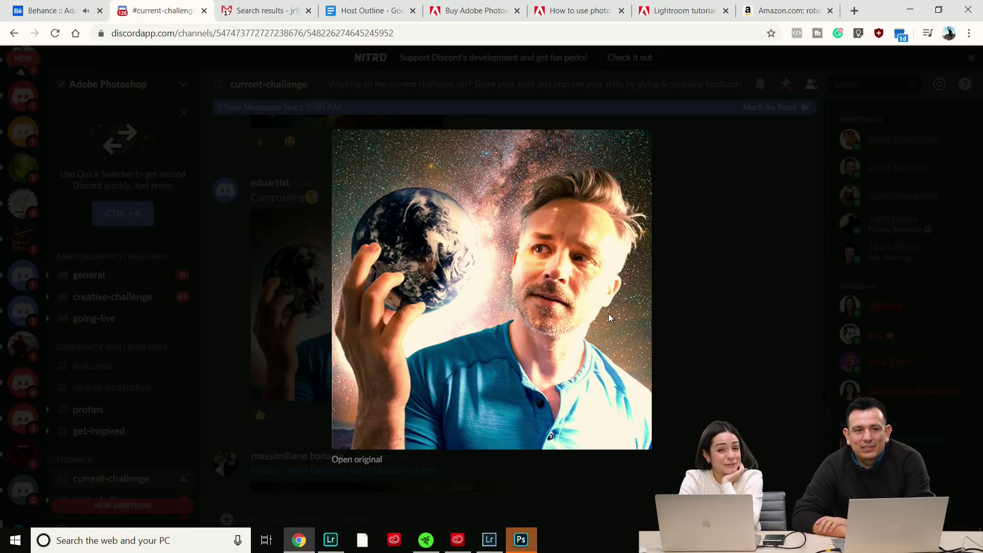
left_click(706, 326)
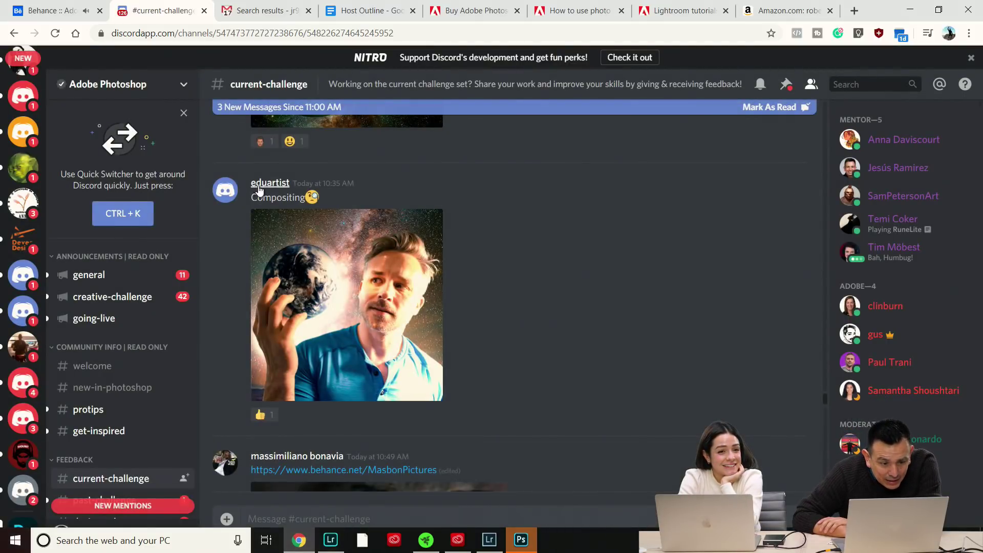
- Switch to Photoshop and open the most recent shoe-starter.psd
left_click(521, 539)
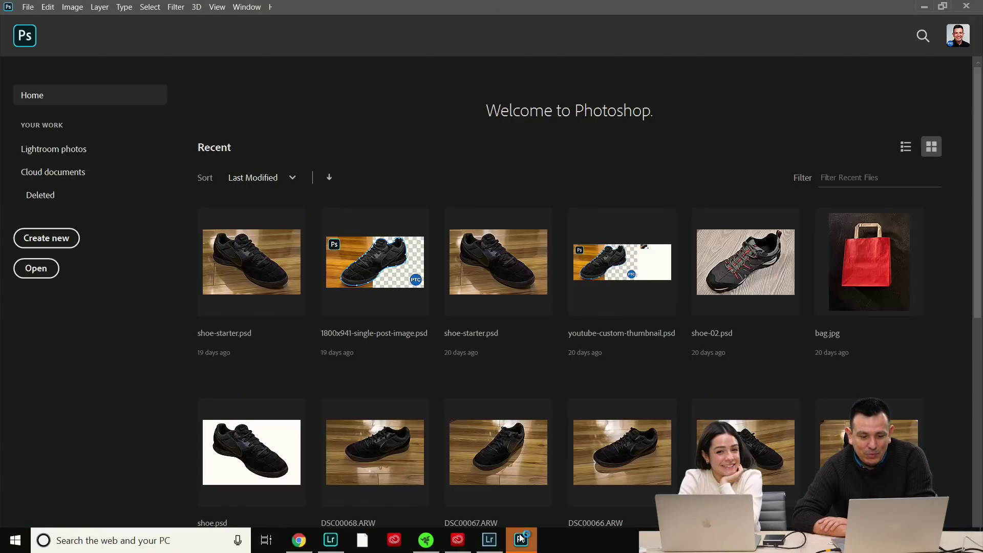
left_click(224, 292)
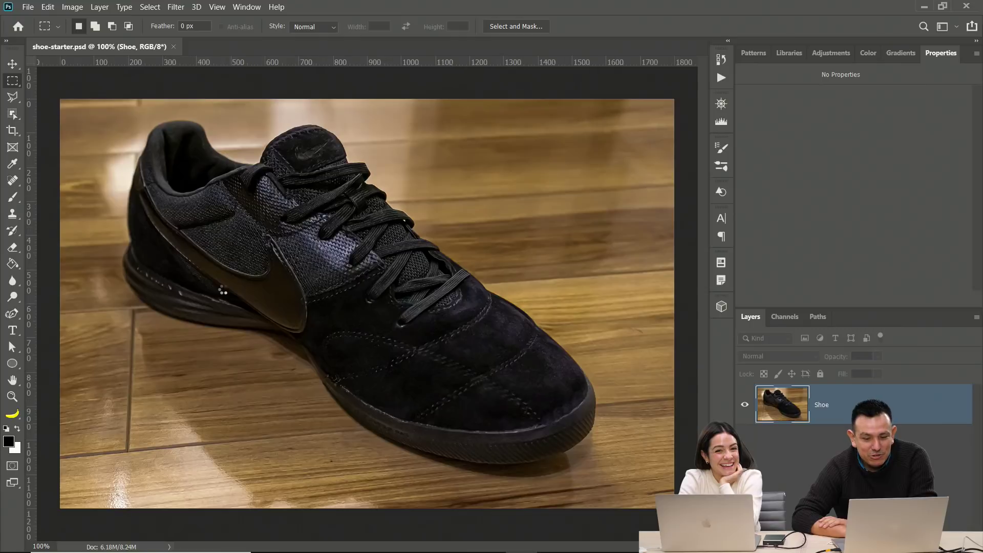
- Activate the Brush tool and open Adobe's web page for getting more brushes from the brush preset options
left_click(12, 196)
left_click(72, 198)
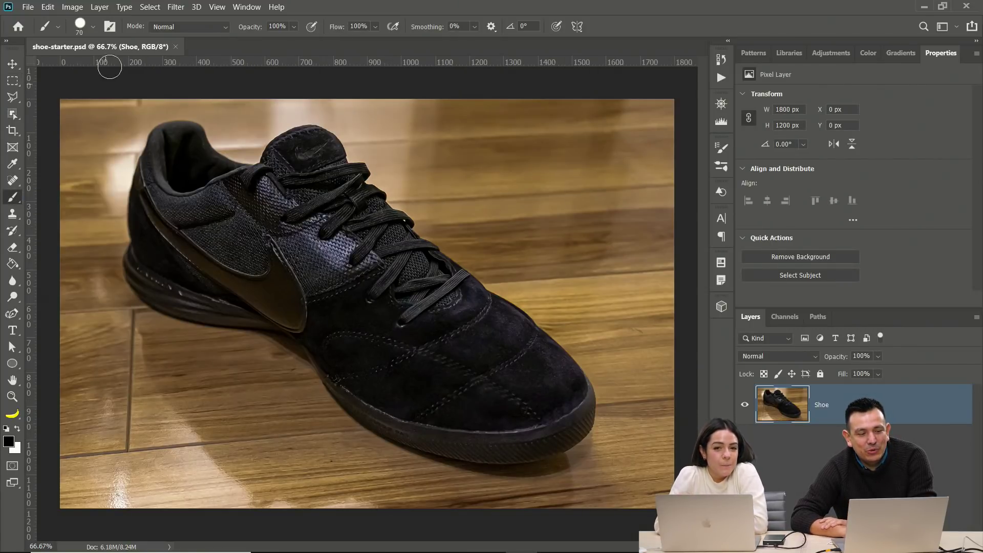
left_click(93, 29)
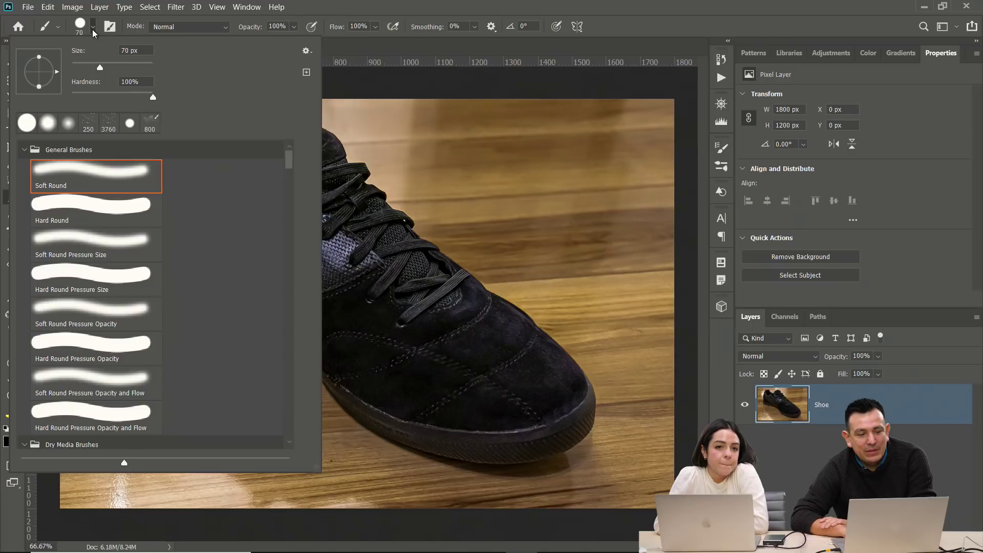
left_click(306, 51)
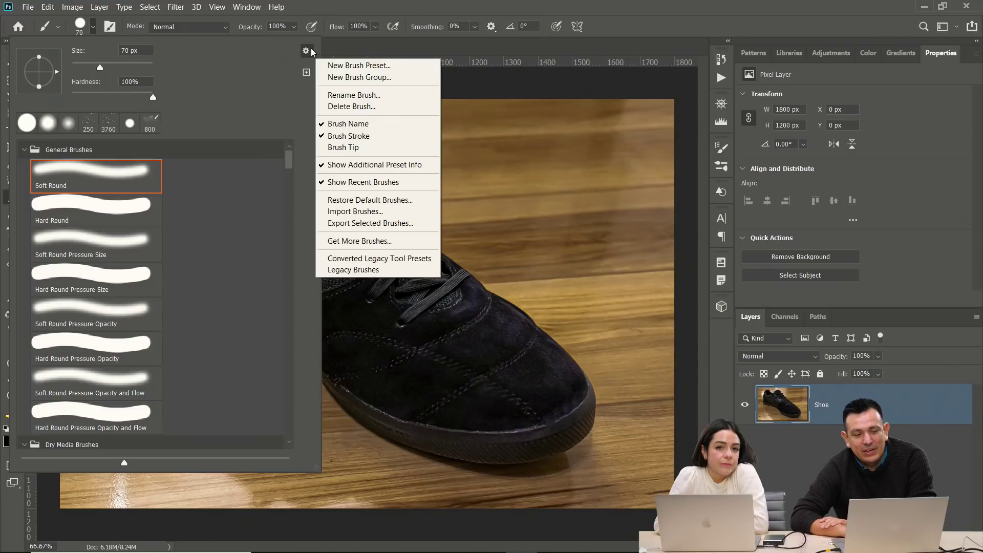
left_click(409, 244)
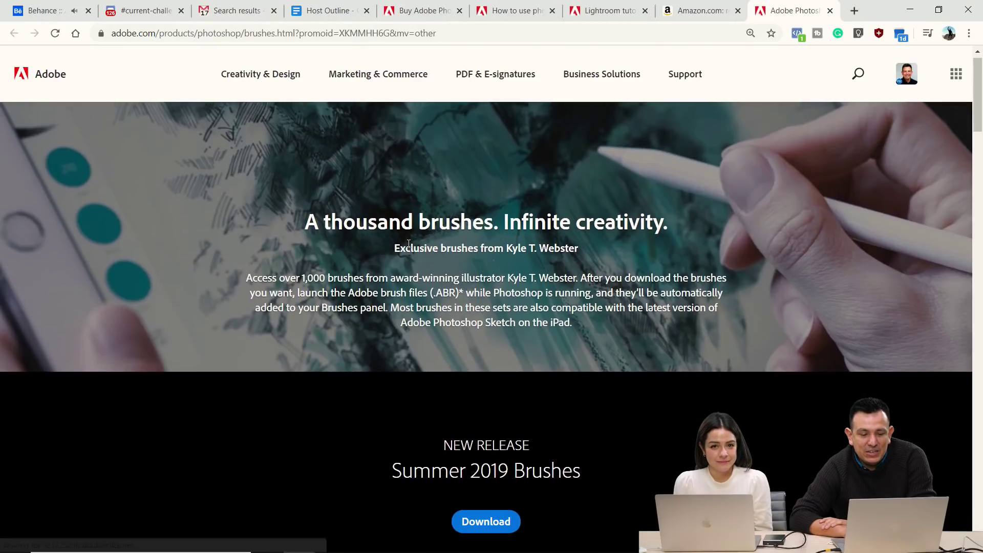
- Browse the Kyle T. Webster brush sets from Megapack to Concept and Art Markers, then return to the shoe document in Photoshop
scroll(409, 244, "down", 7)
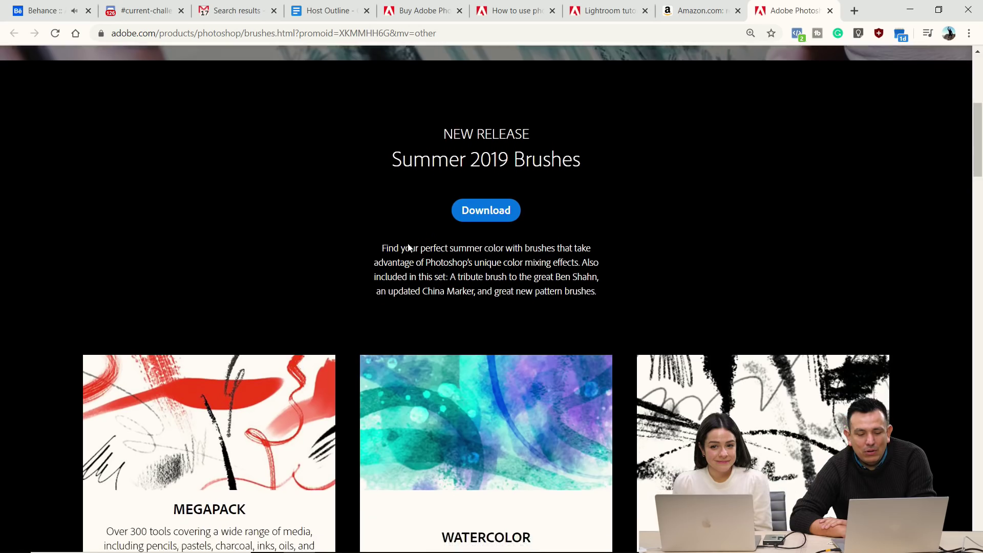
scroll(408, 244, "down", 6)
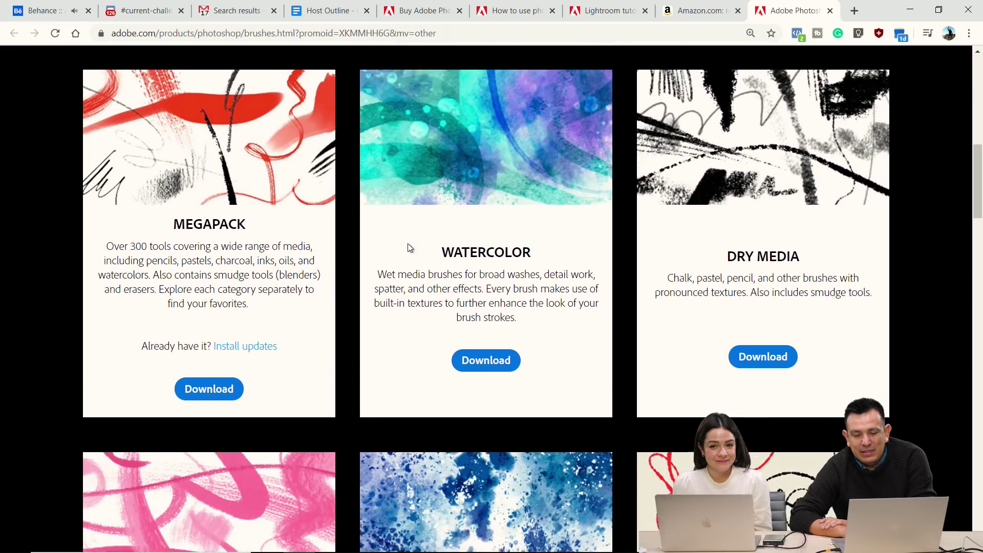
scroll(410, 248, "down", 9)
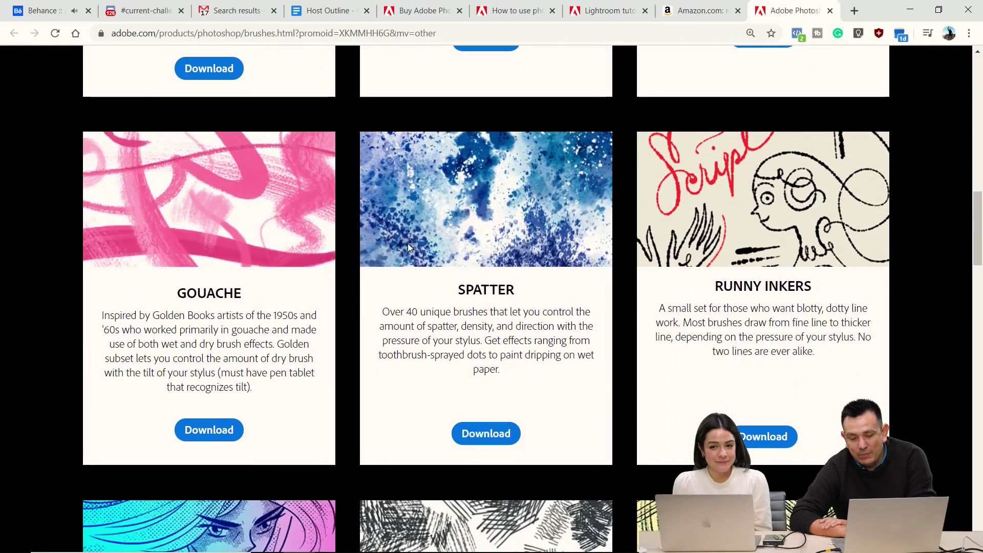
scroll(409, 248, "down", 14)
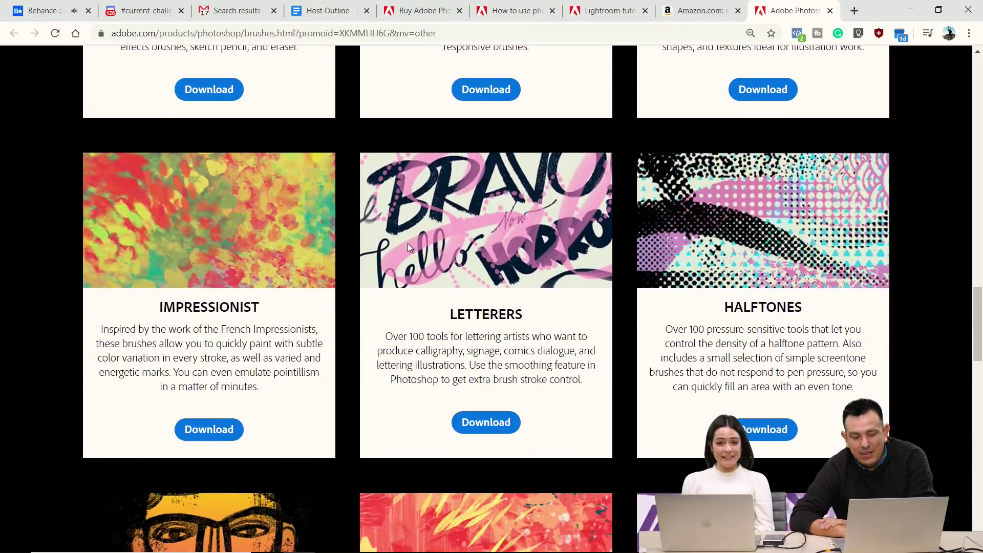
scroll(408, 247, "down", 2)
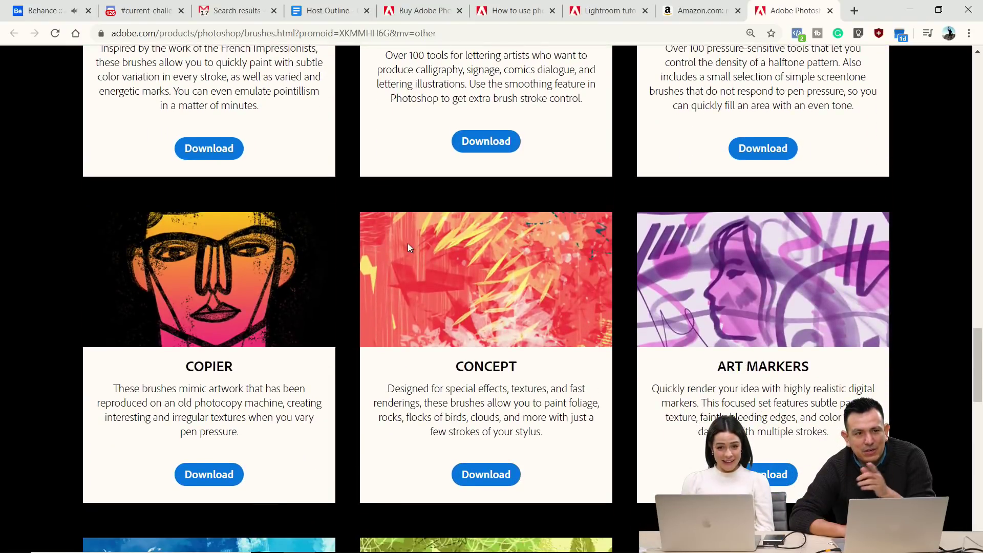
scroll(408, 248, "down", 2)
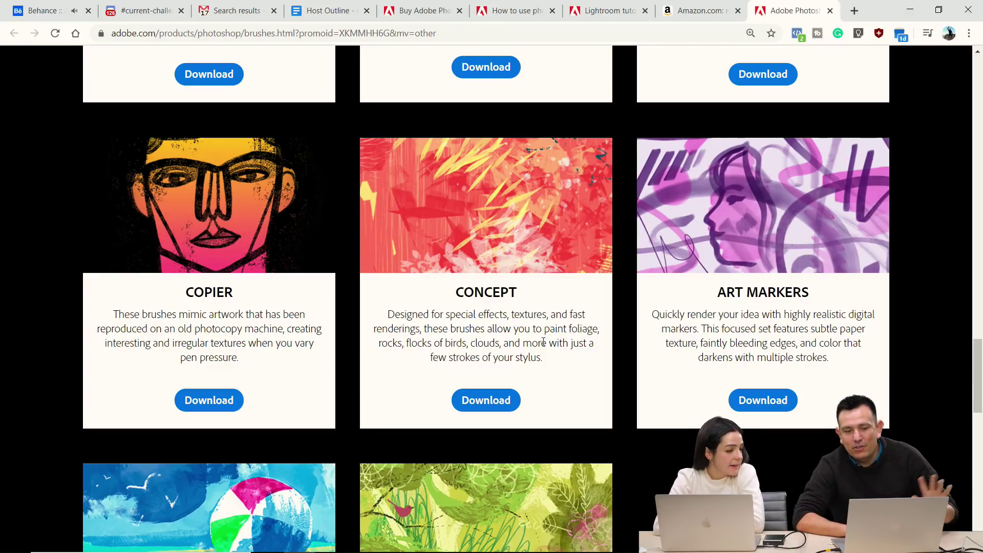
scroll(630, 353, "up", 9)
scroll(629, 354, "up", 15)
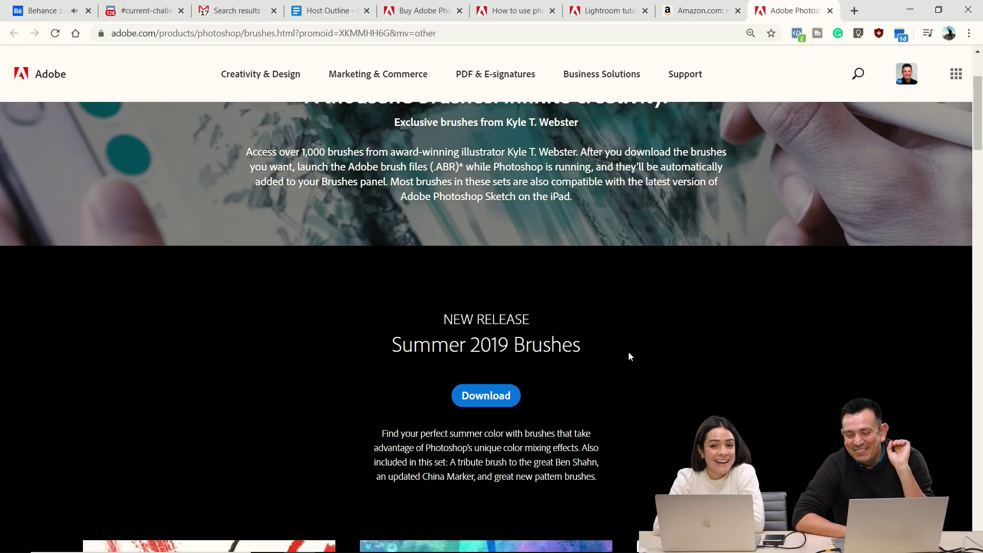
scroll(628, 351, "up", 2)
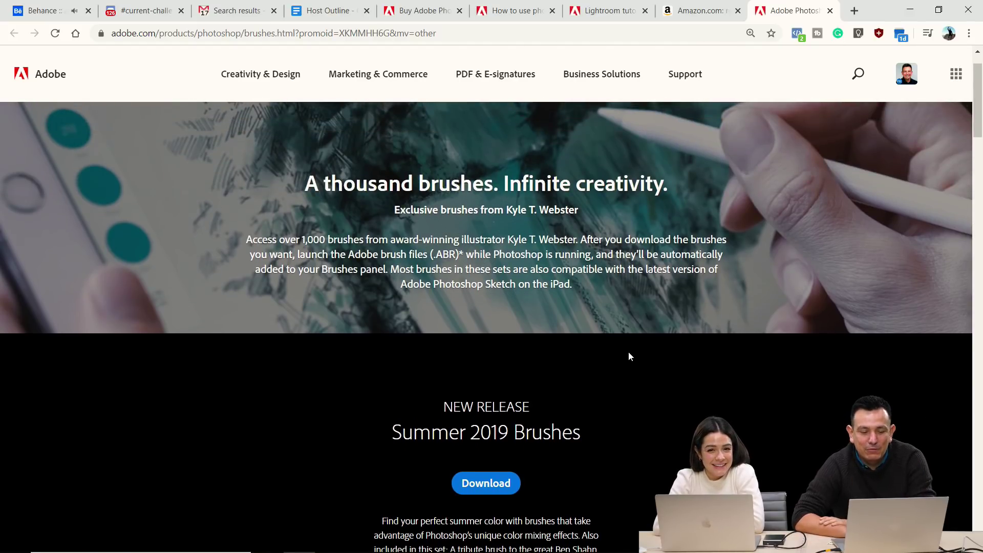
scroll(630, 354, "down", 1)
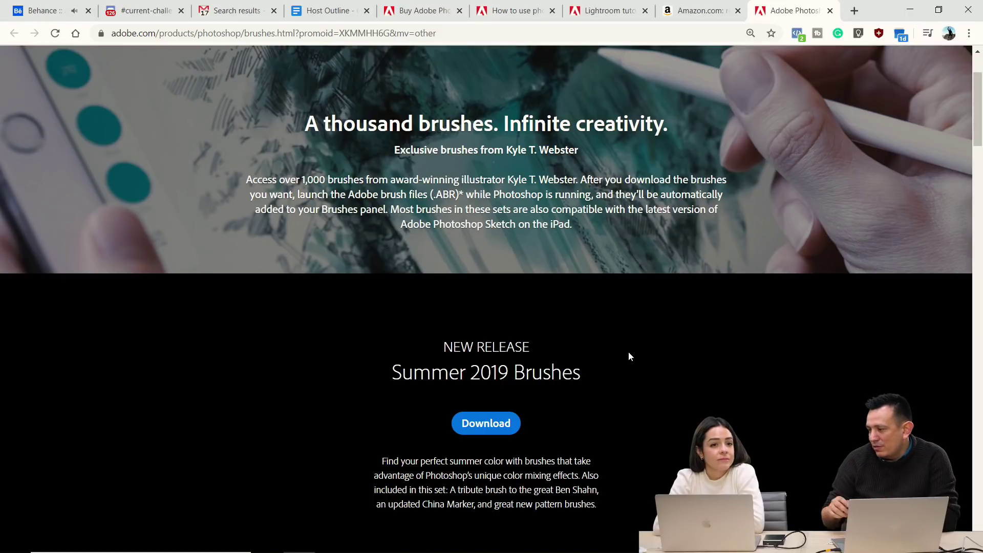
scroll(629, 356, "up", 2)
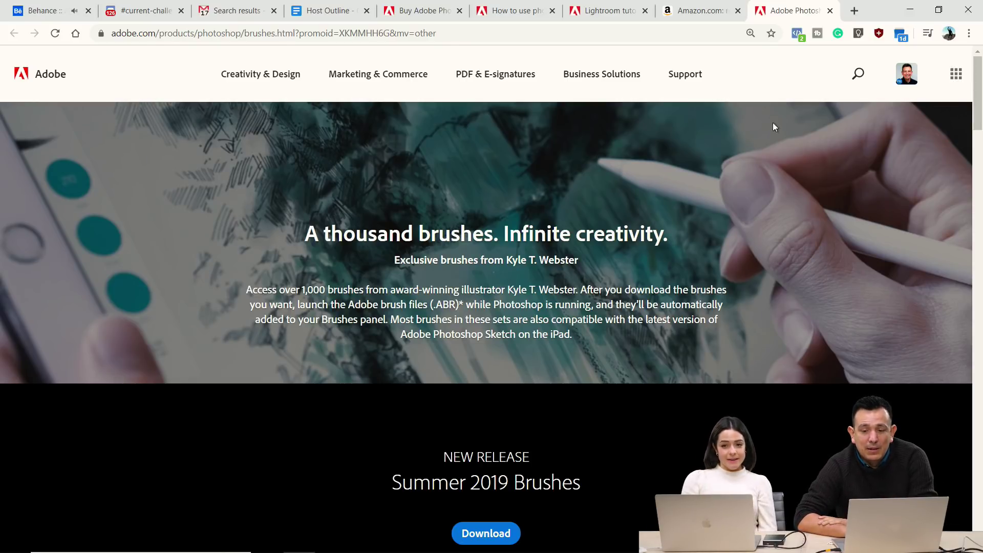
left_click(910, 10)
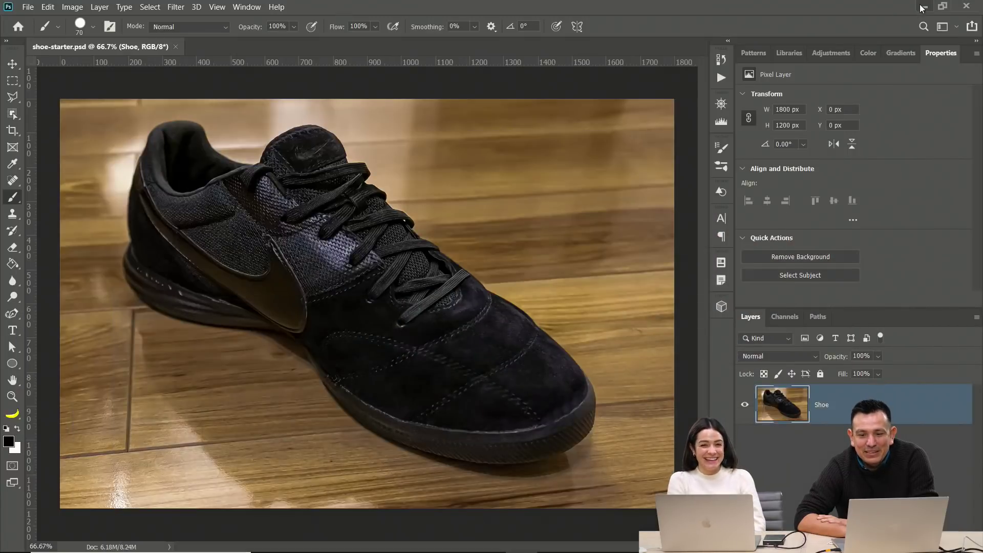
- Switch to the current-challenge channel on Discord in the browser and view enlarged the submission of the cheetah running on Earth
left_click(922, 8)
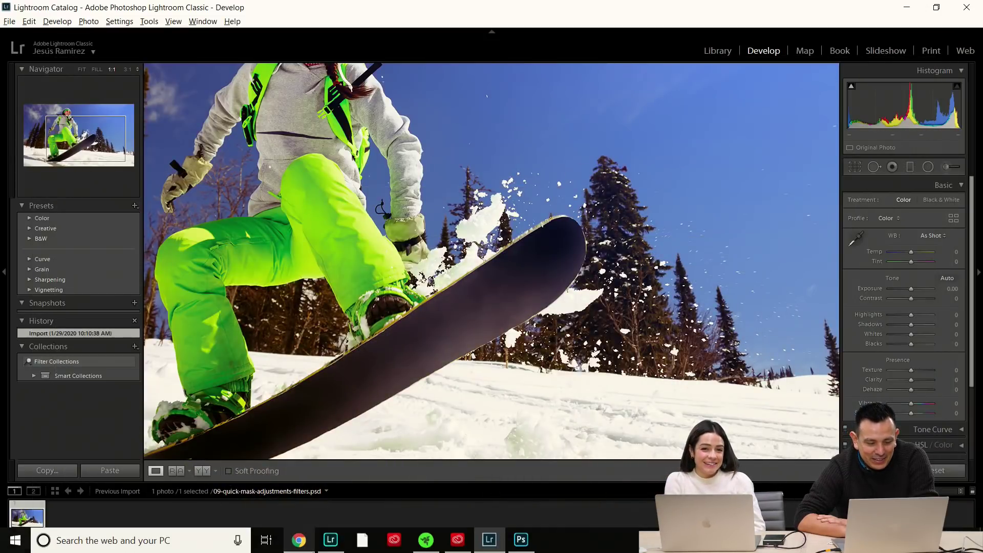
left_click(300, 540)
left_click(143, 10)
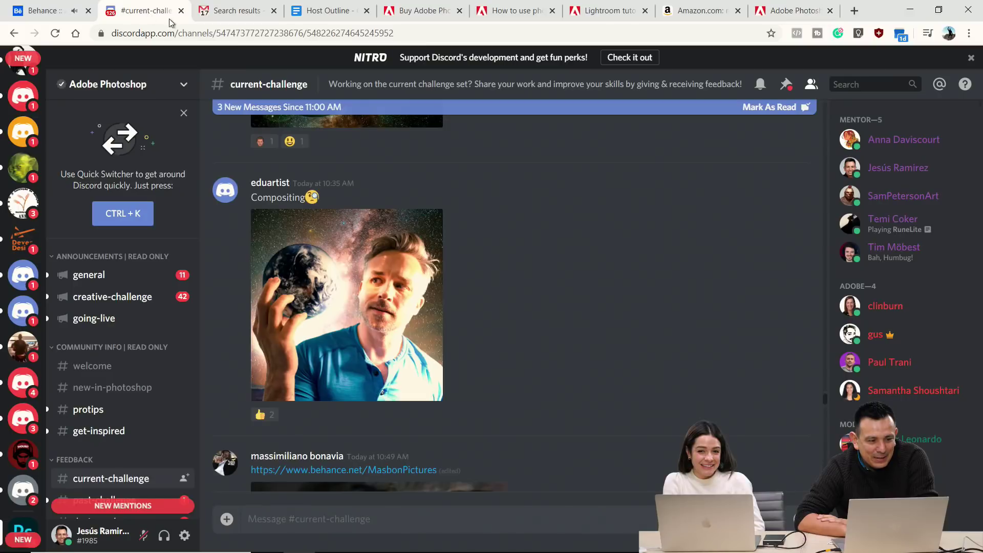
scroll(506, 285, "up", 5)
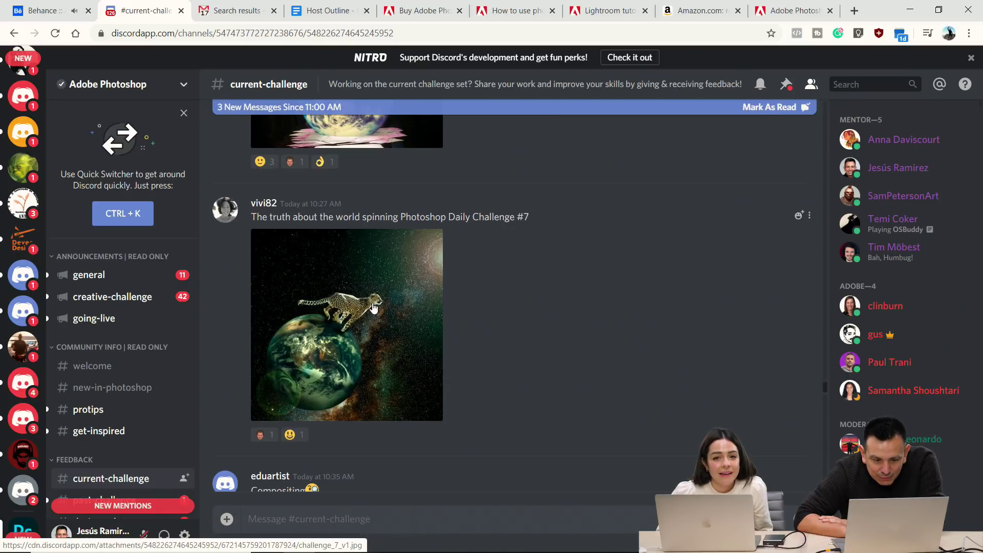
left_click(373, 302)
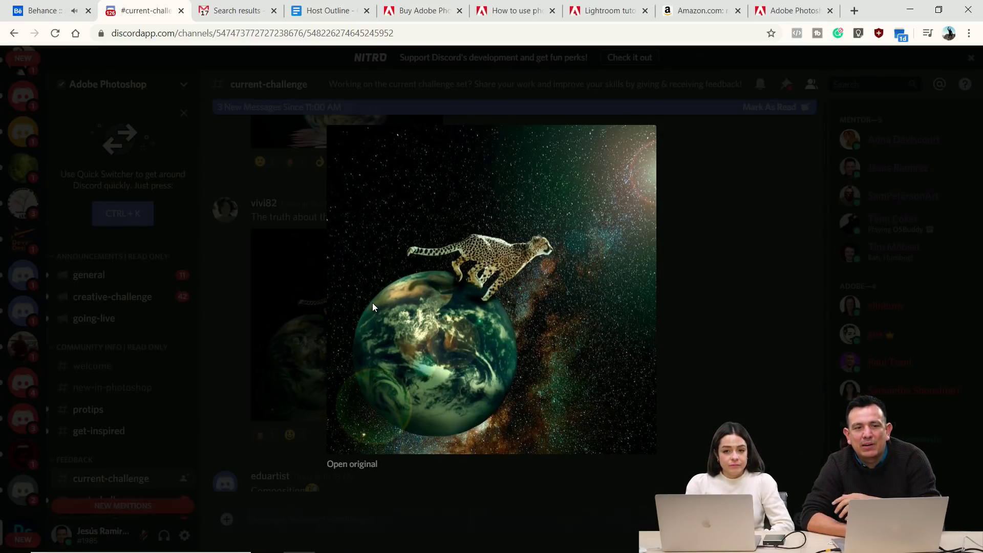
left_click(720, 236)
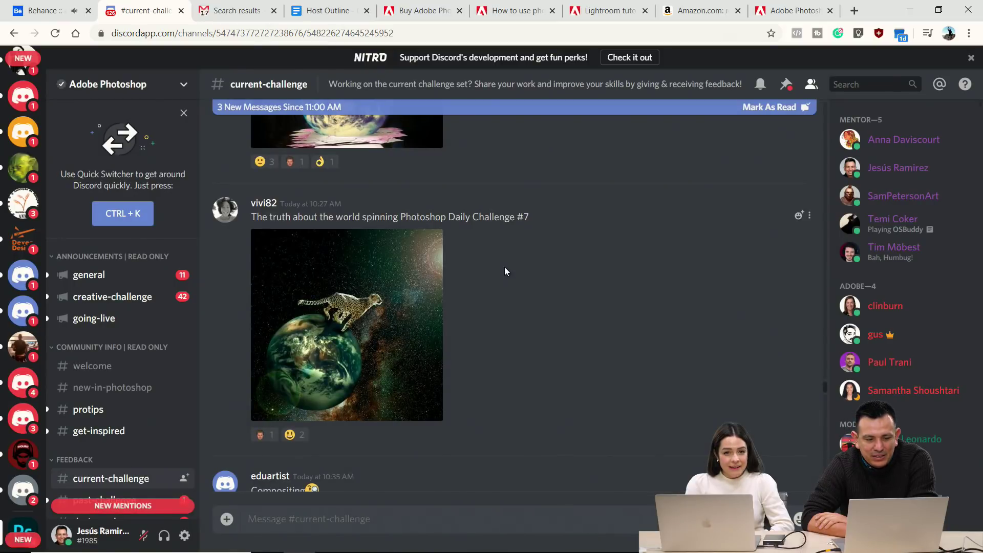
- View enlarged the "Day 7 challenge" submission of the woman holding her hands over a crystal-ball Earth
scroll(505, 271, "up", 5)
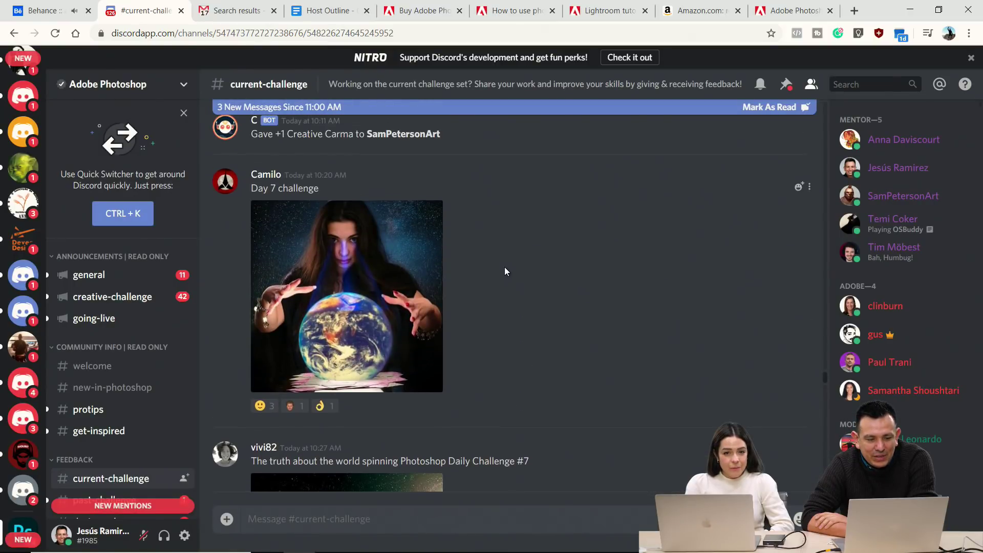
left_click(357, 280)
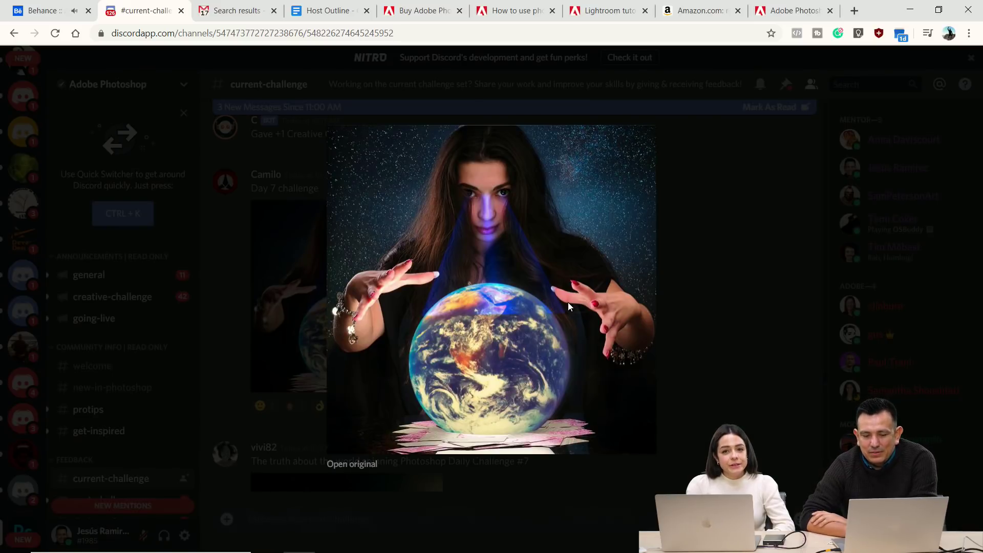
left_click(710, 270)
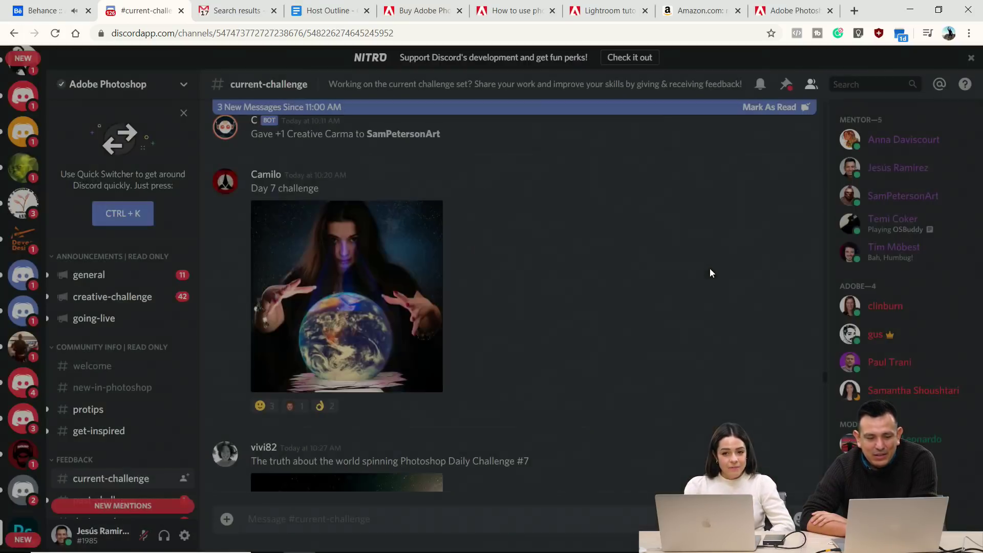
- Examine the enlarged beach composite of the woman beneath the whale-filled moon and read its message about the green screen look
scroll(480, 246, "up", 5)
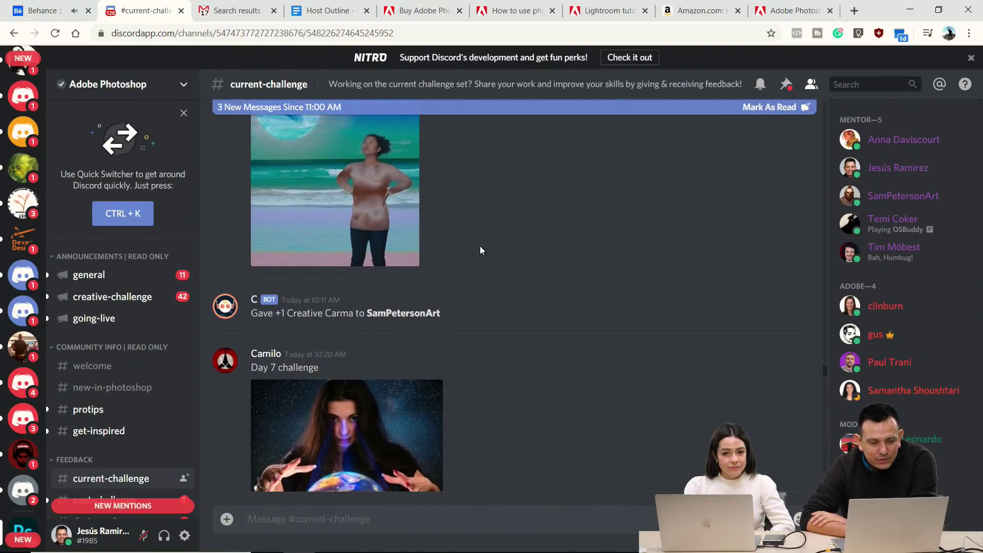
scroll(480, 250, "up", 1)
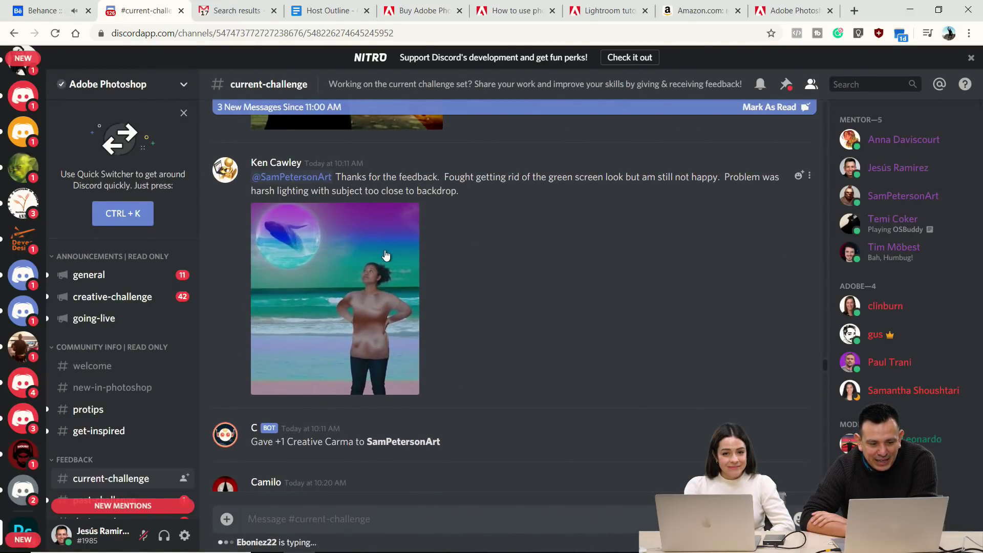
left_click(374, 266)
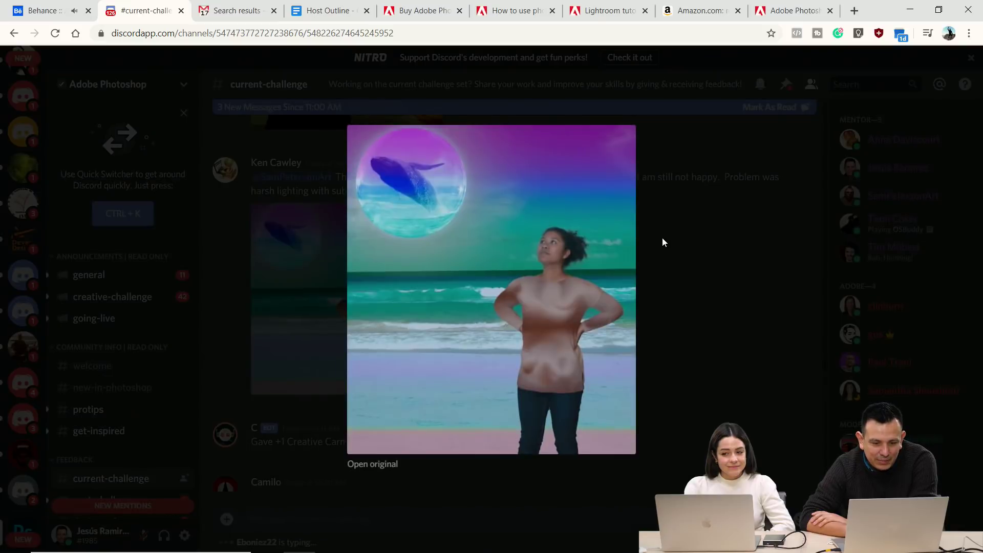
left_click(666, 238)
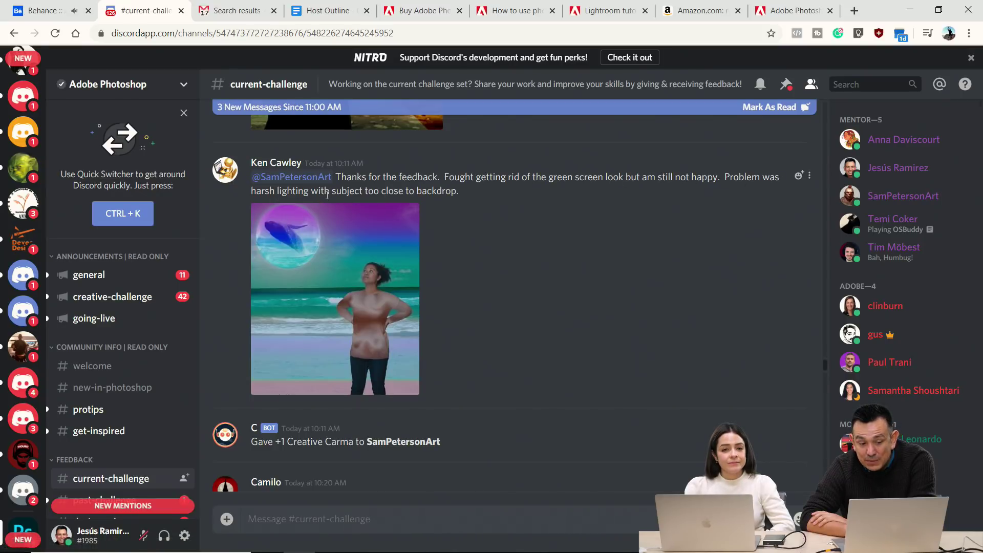
left_click(362, 234)
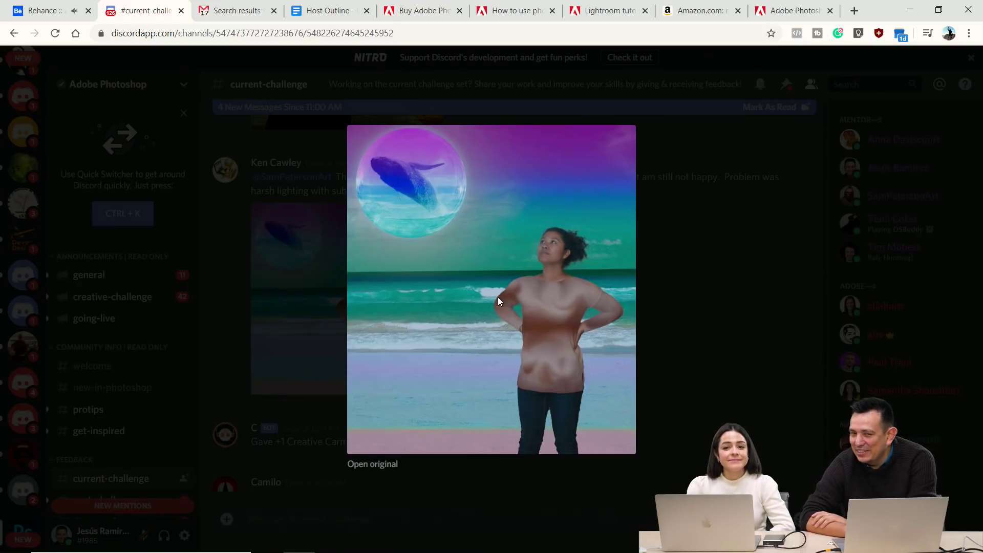
left_click(255, 198)
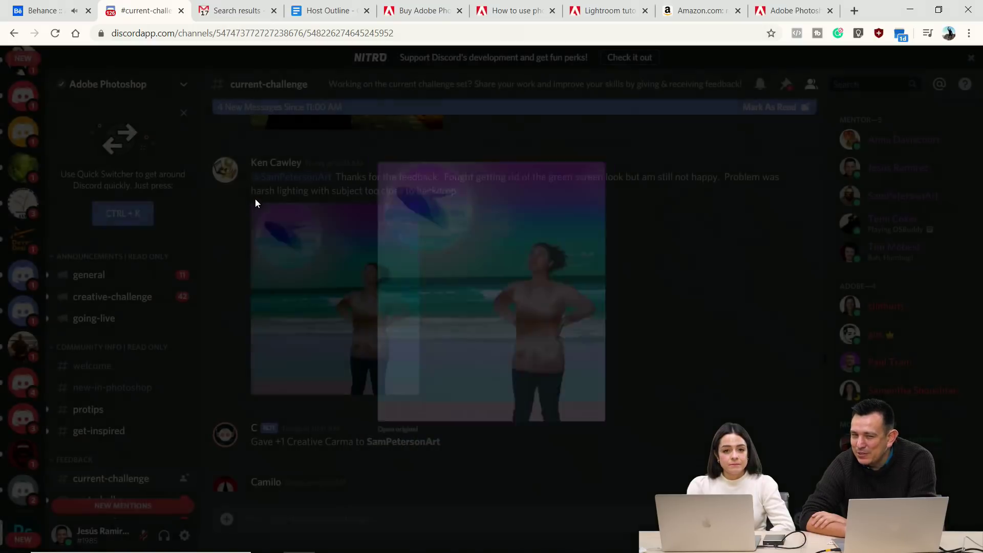
- View enlarged the "Trying to make colors work" submission of the woman in sunglasses with a red beam over the mountains
scroll(255, 199, "up", 5)
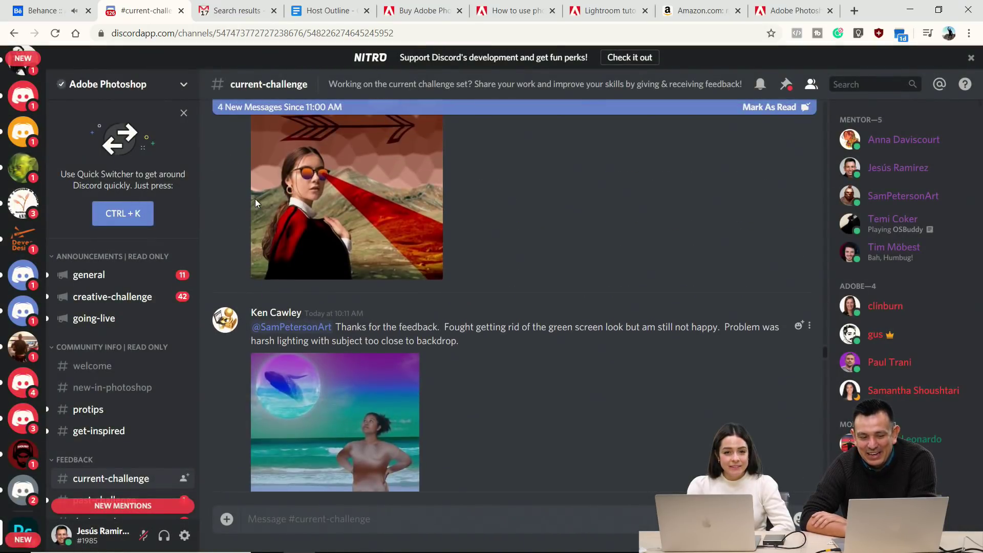
scroll(233, 215, "up", 2)
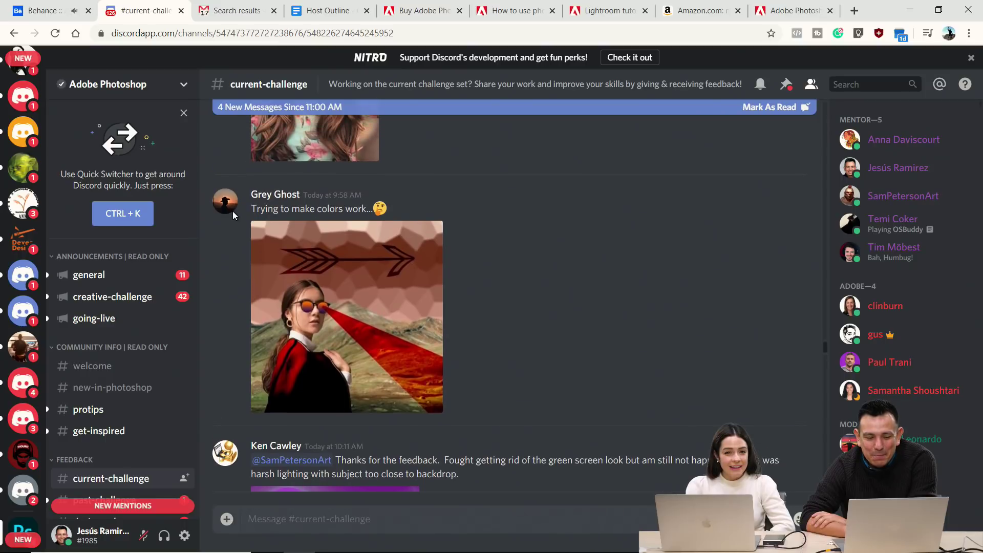
left_click(310, 292)
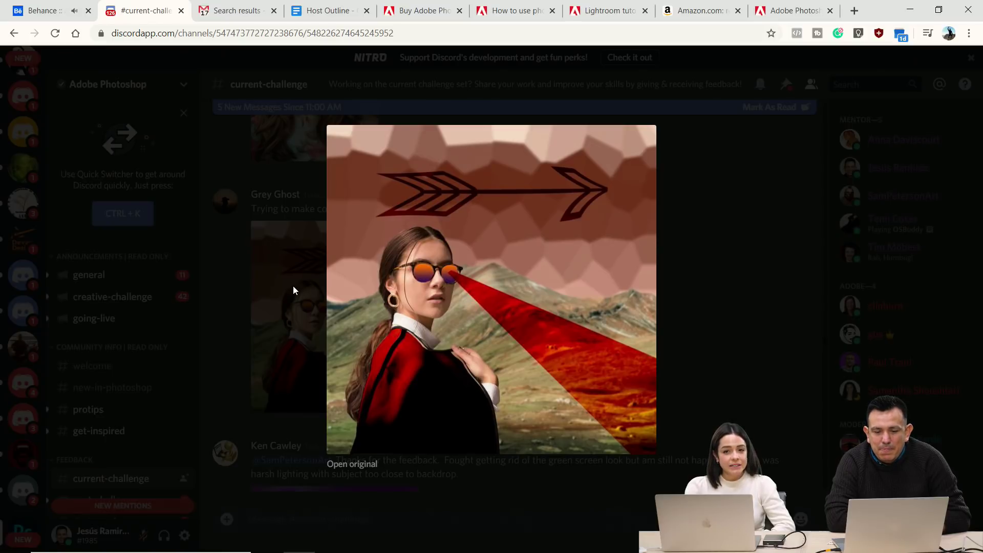
left_click(293, 286)
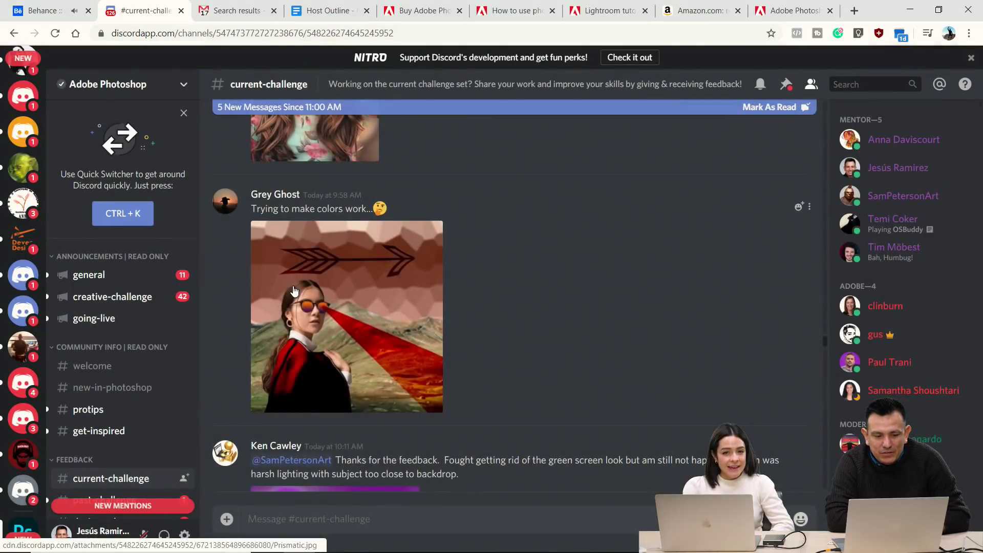
- Compare the enlarged "Beauty Undisturbed" poster with its original portrait photo in the "Today's Challenge" submission
scroll(294, 288, "up", 5)
scroll(293, 292, "up", 3)
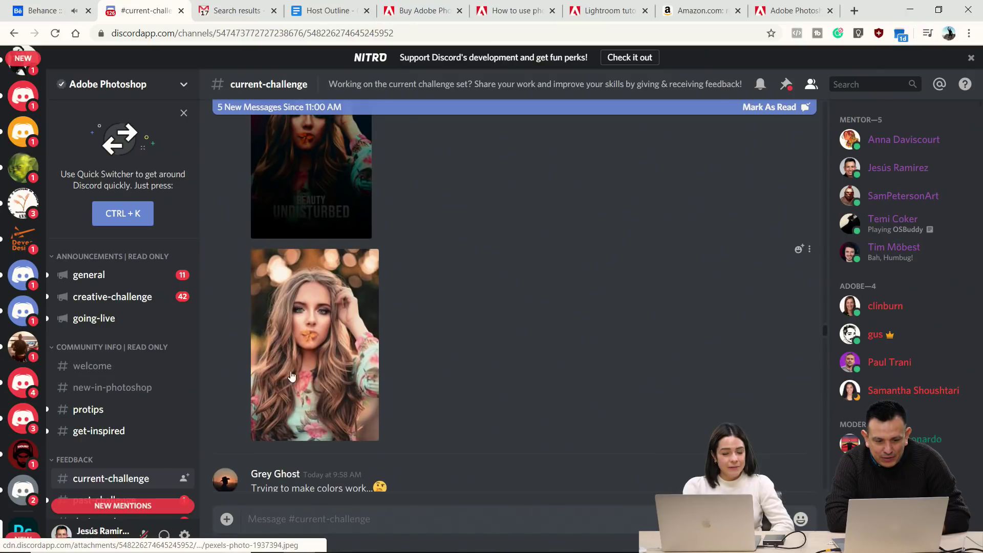
scroll(288, 299, "up", 2)
scroll(288, 299, "down", 4)
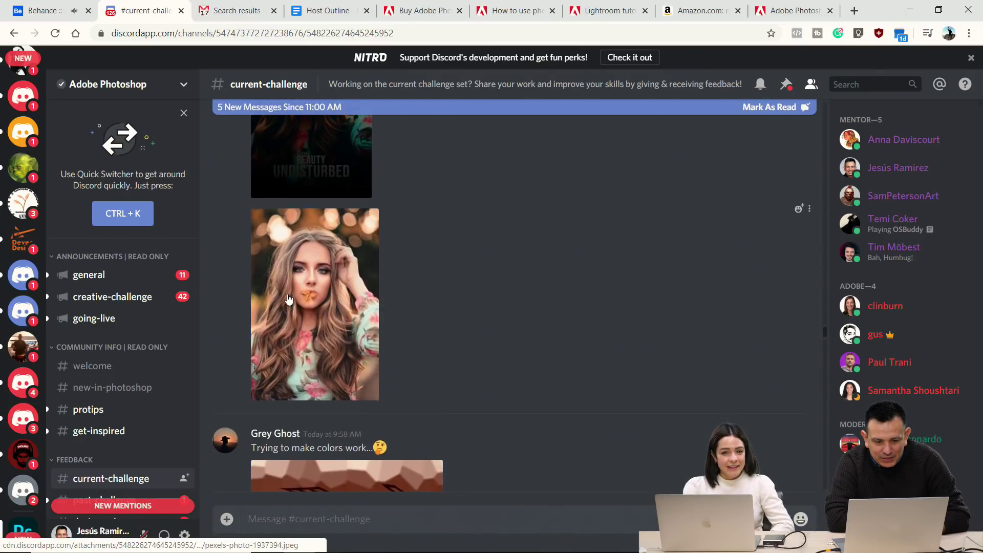
left_click(288, 298)
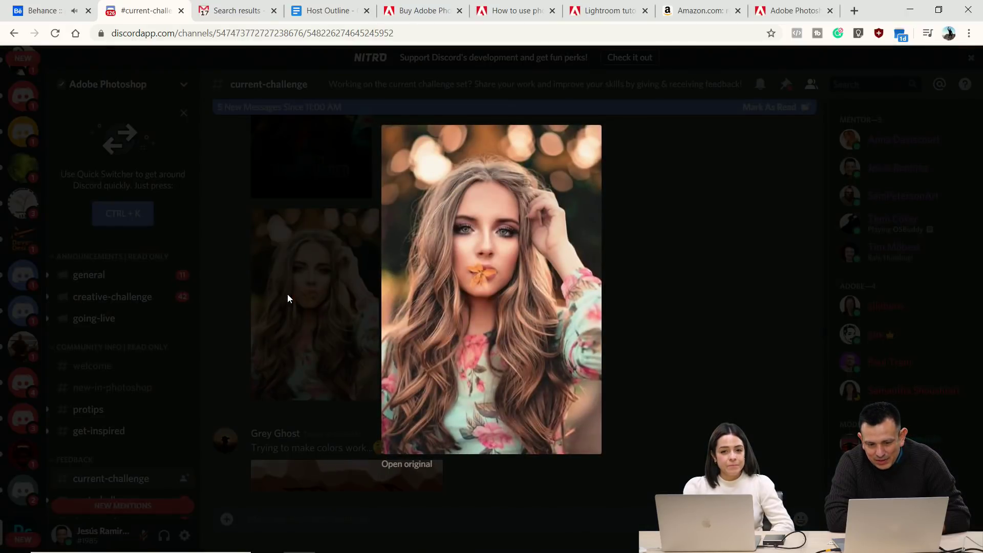
left_click(288, 296)
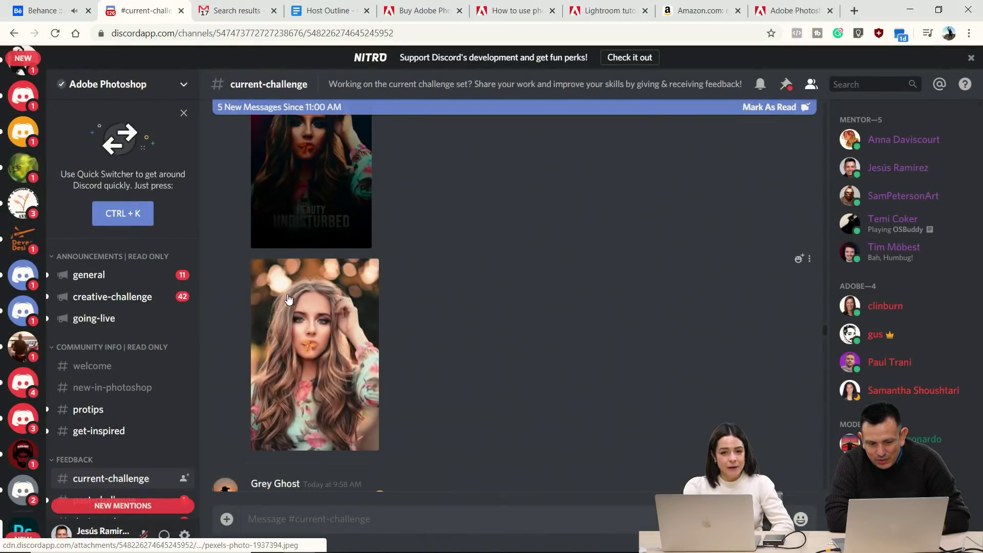
scroll(289, 299, "up", 3)
left_click(288, 300)
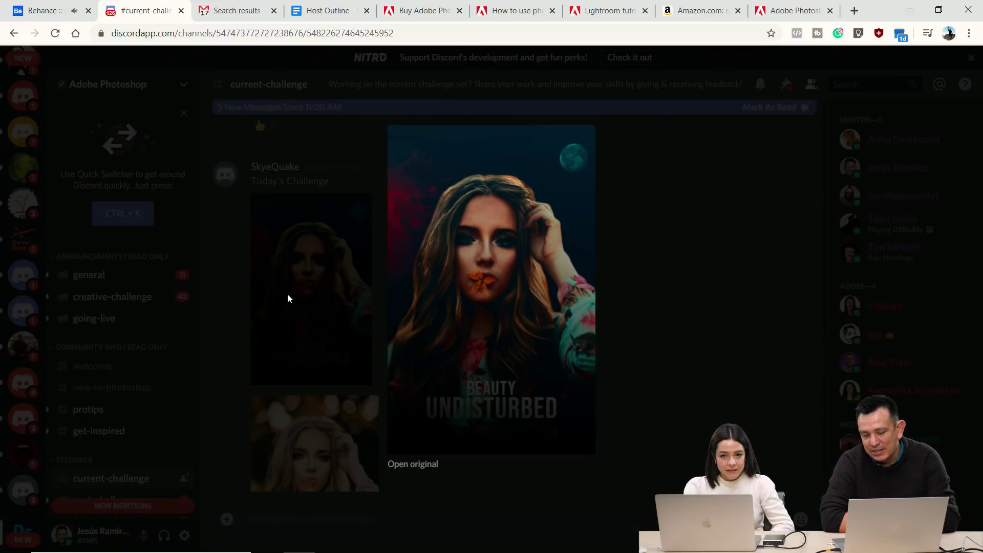
left_click(277, 346)
left_click(286, 454)
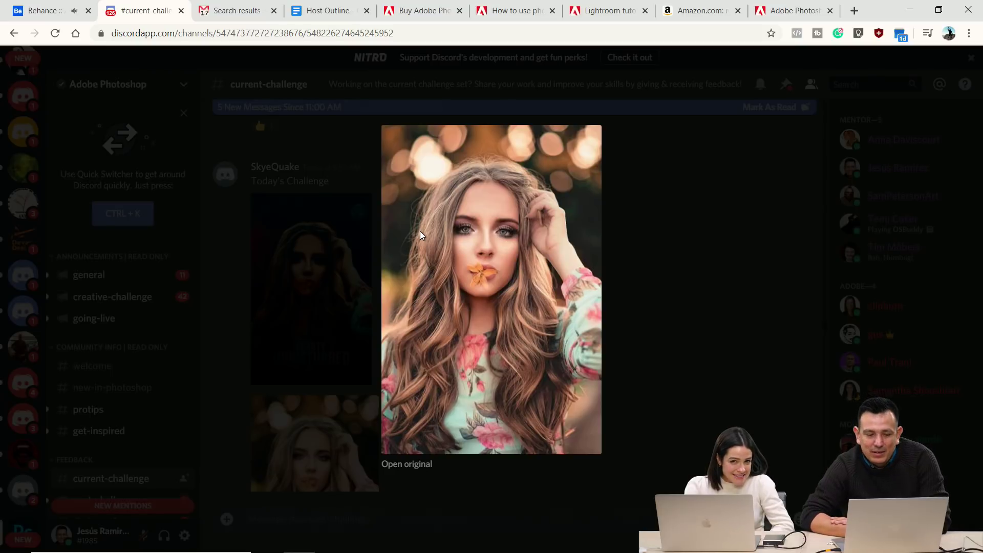
left_click(293, 189)
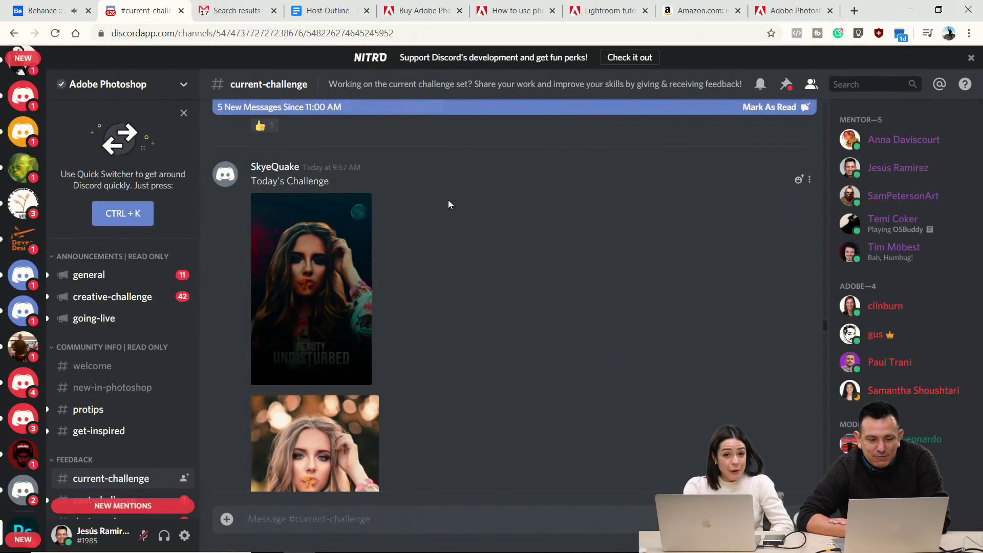
- Examine the enlarged "Day3" submission of the half-skull woman's portrait with feathers, leaves and flowers
scroll(449, 204, "up", 2)
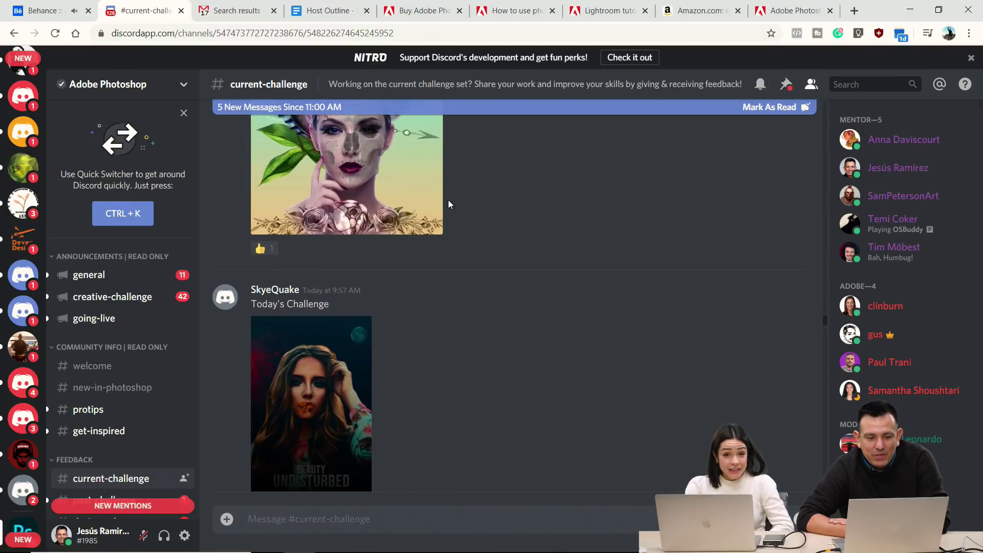
scroll(449, 205, "up", 3)
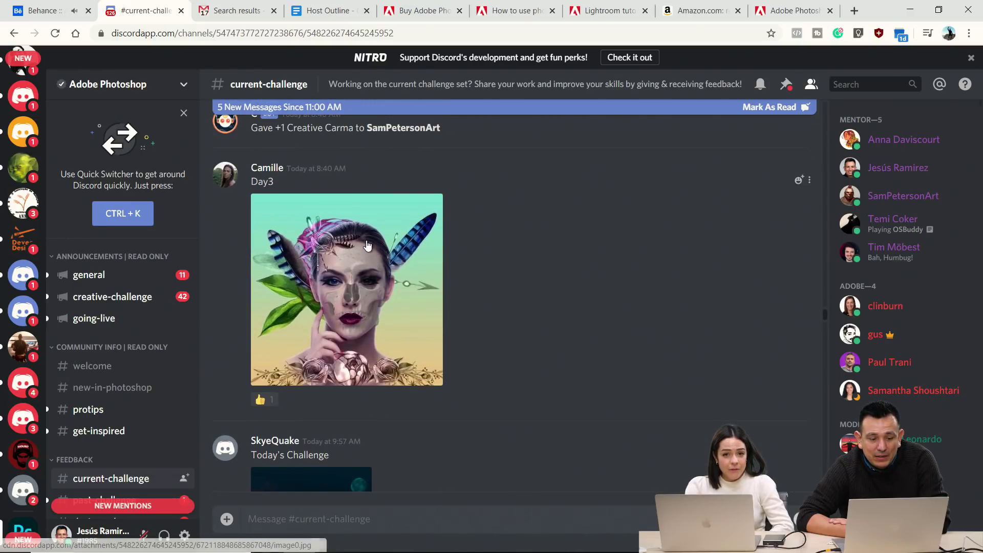
left_click(367, 245)
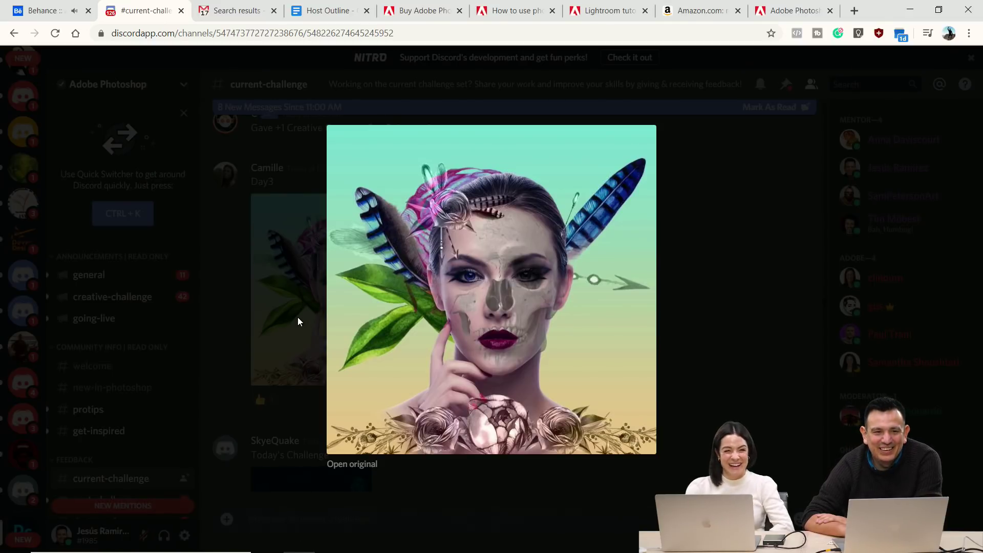
left_click(280, 259)
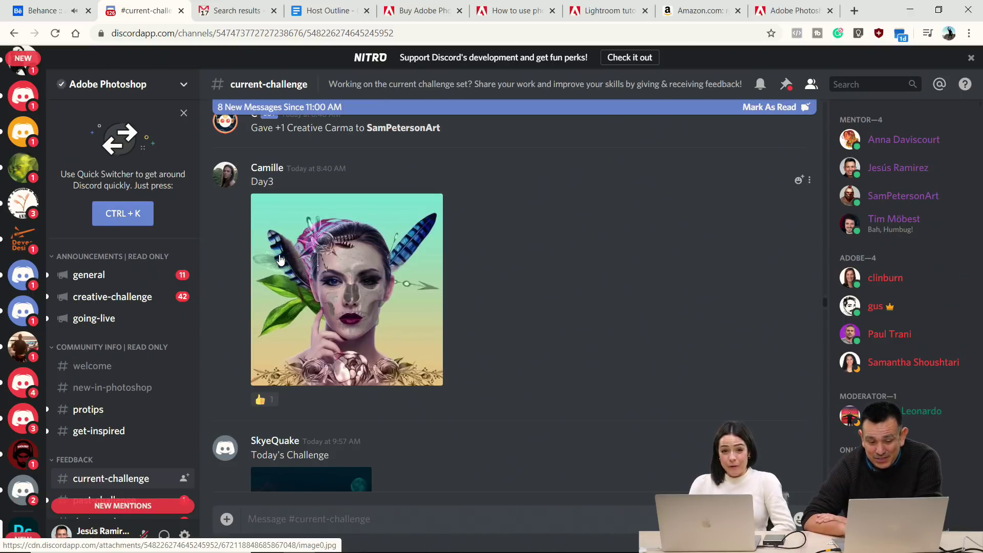
left_click(280, 260)
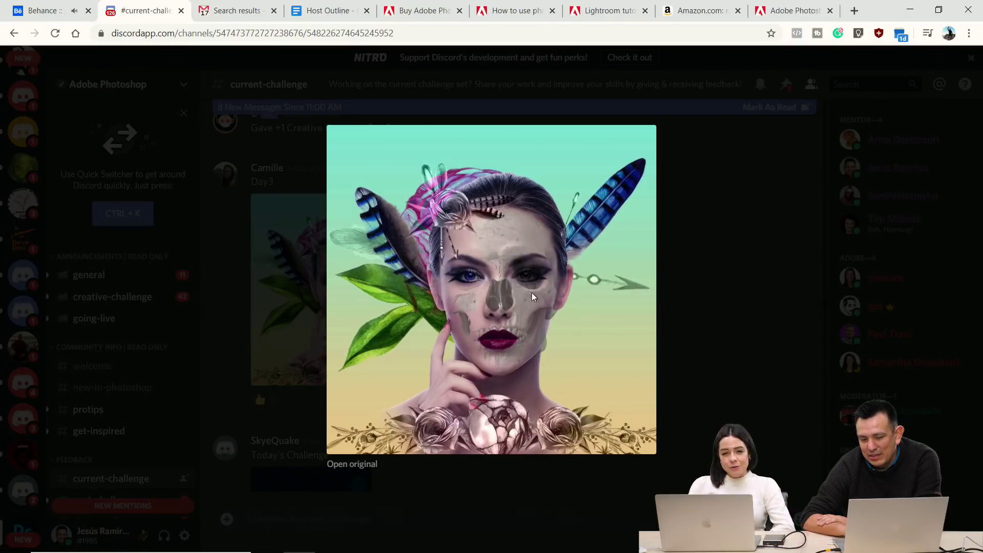
left_click(722, 270)
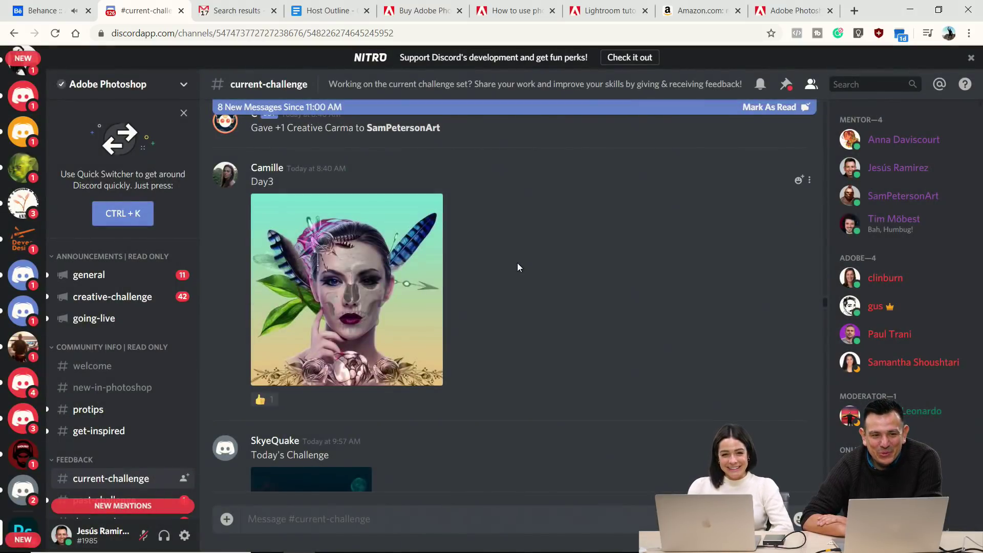
- View enlarged the "Thanks for the feedback" submission of the man in a purple jersey facing grey mountains and a glowing planet
scroll(517, 267, "up", 2)
scroll(518, 267, "up", 5)
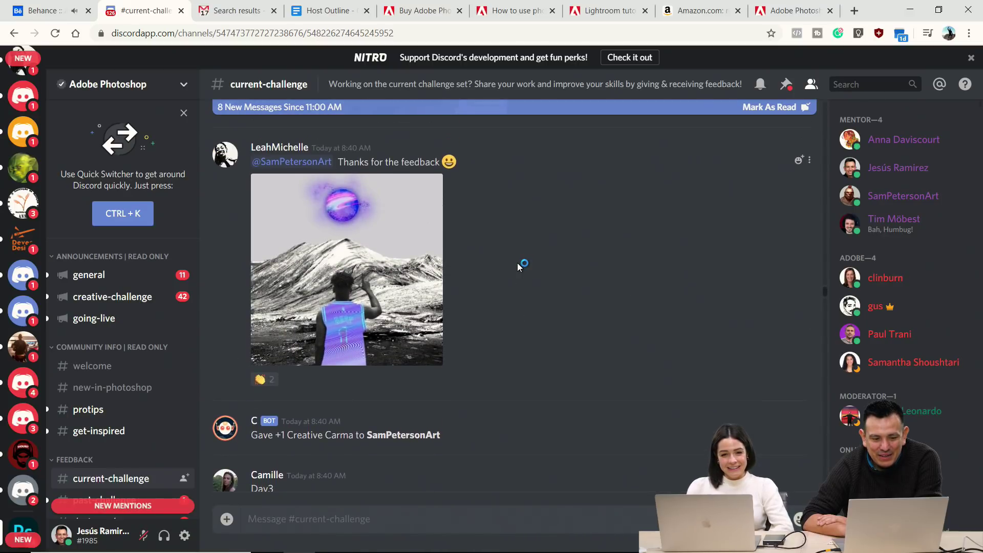
left_click(395, 259)
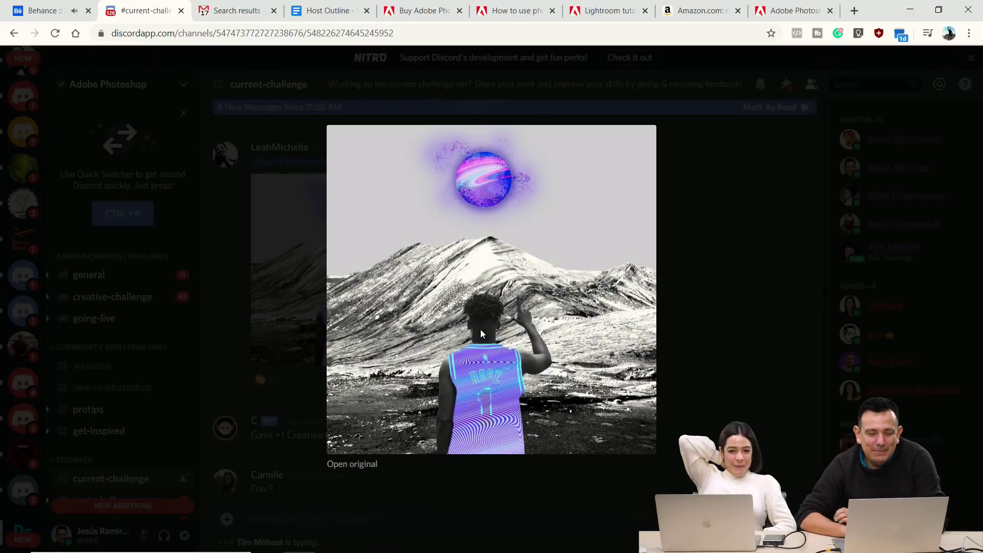
left_click(263, 310)
- Compare the enlarged before and after lakeside portraits in the "Catching up on sharing my projects" Day 1 submission
scroll(263, 310, "up", 4)
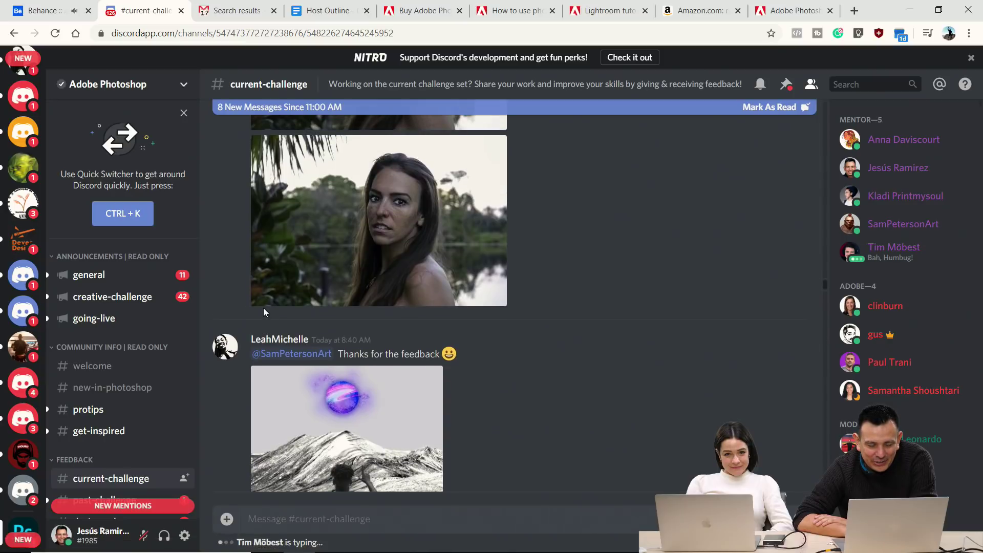
scroll(264, 309, "up", 3)
scroll(264, 312, "up", 3)
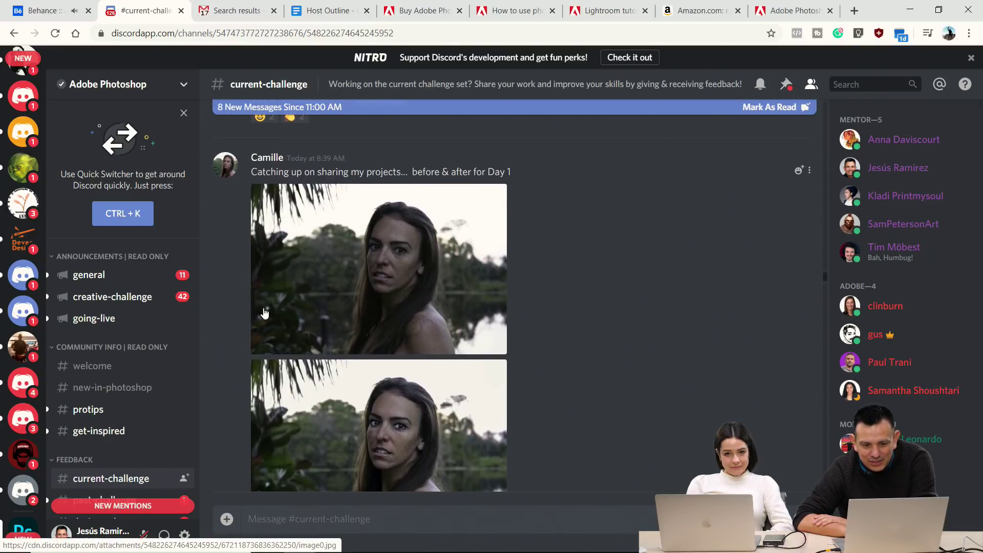
left_click(351, 338)
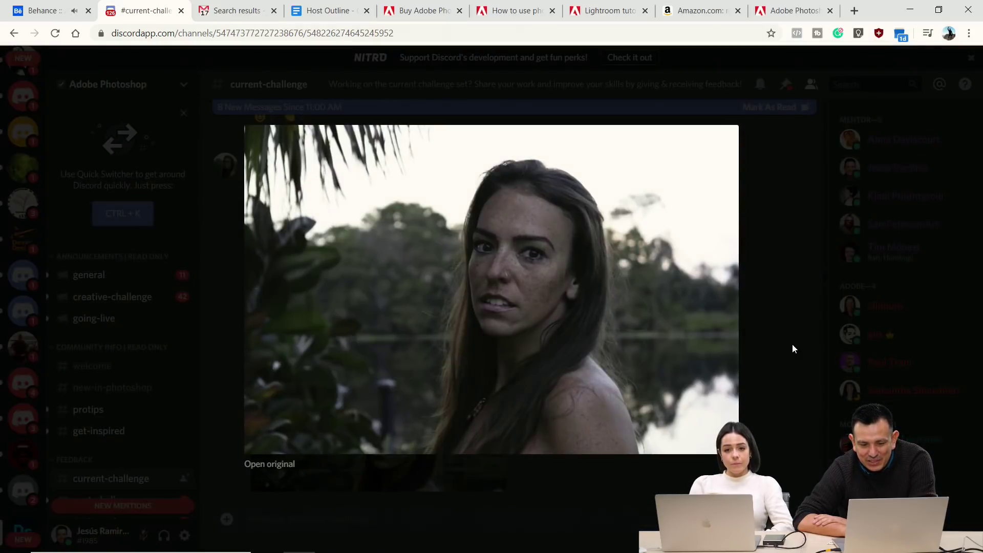
left_click(790, 346)
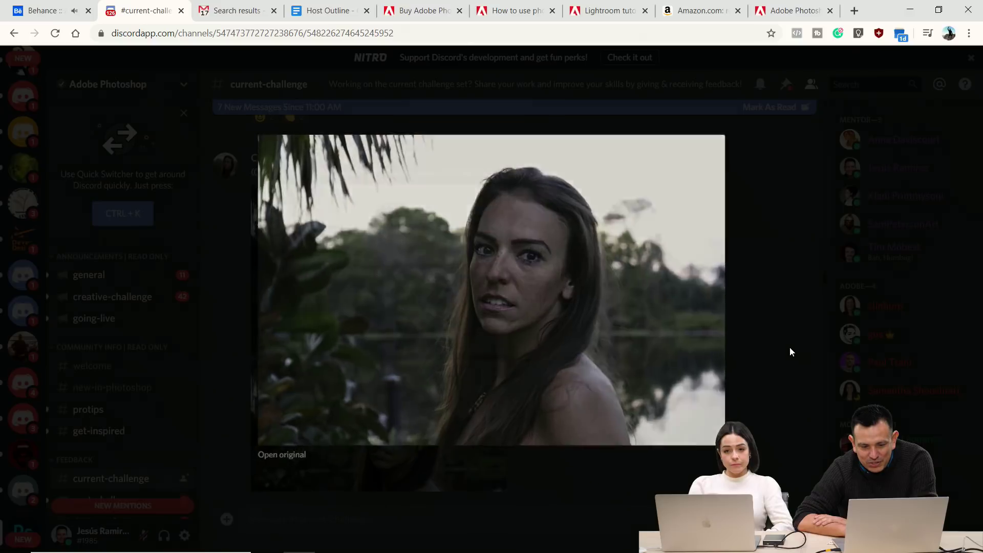
left_click(445, 441)
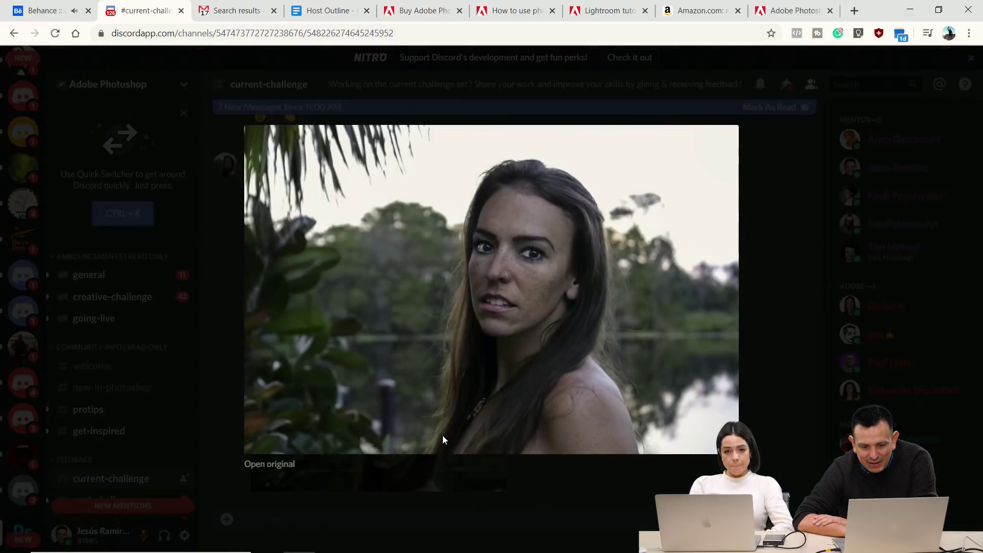
left_click(451, 496)
- Examine the brightened Day 1 lakeside portrait once more, both enlarged and alongside its darker original in the channel
scroll(501, 419, "down", 2)
scroll(501, 419, "down", 2)
scroll(501, 417, "up", 3)
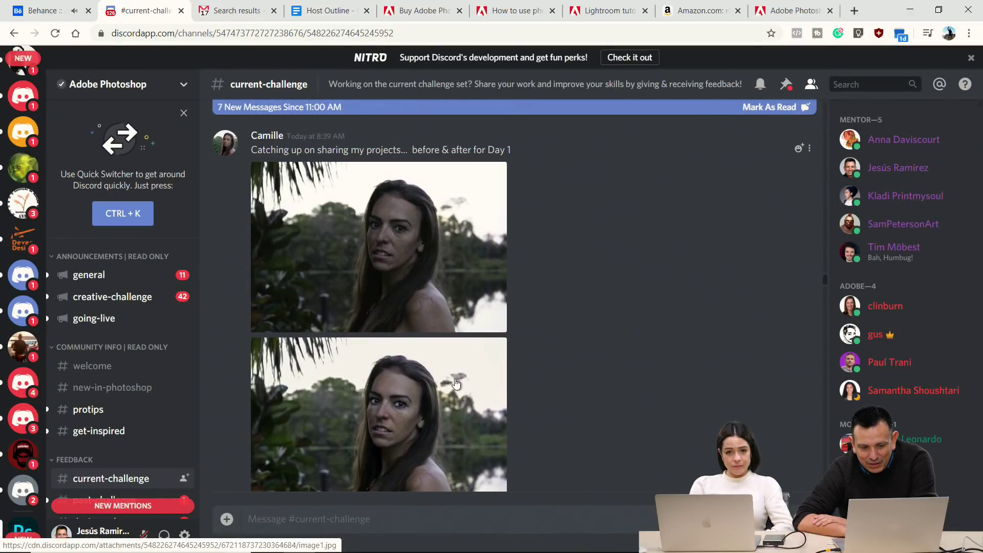
scroll(440, 409, "down", 1)
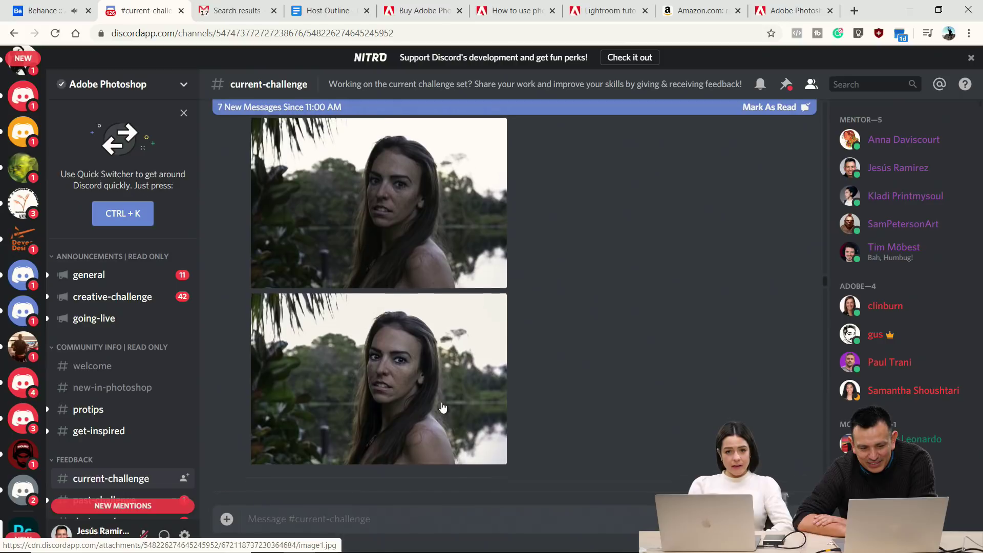
scroll(443, 407, "up", 1)
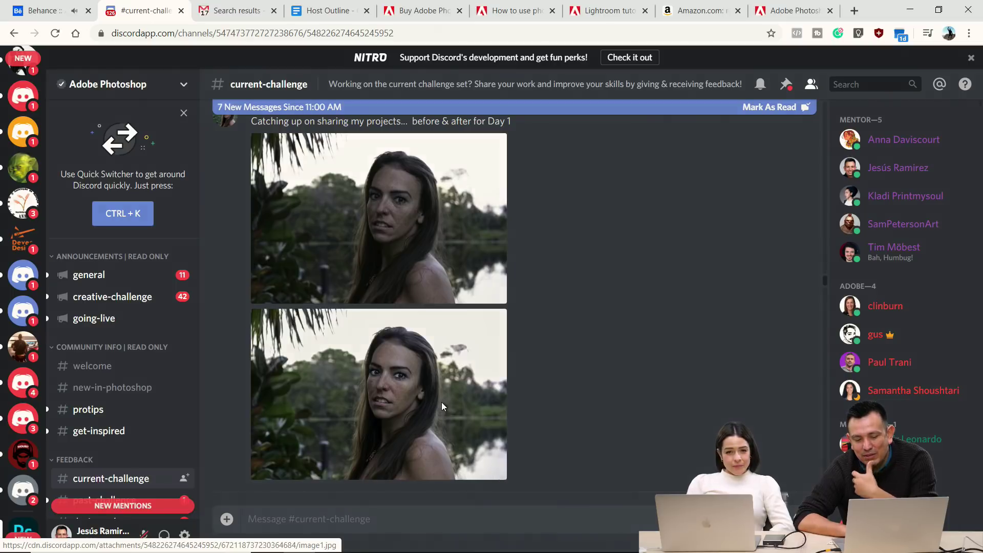
left_click(441, 402)
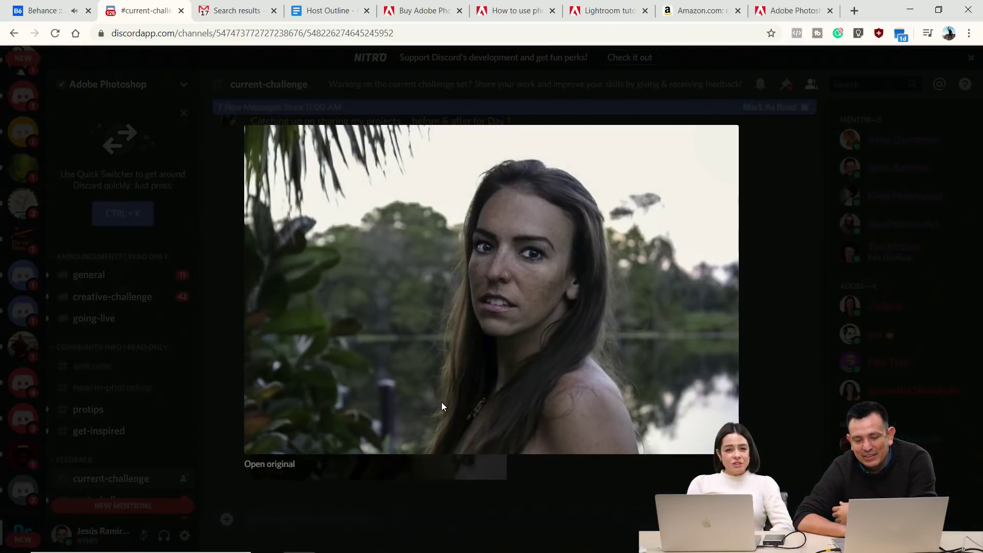
left_click(167, 393)
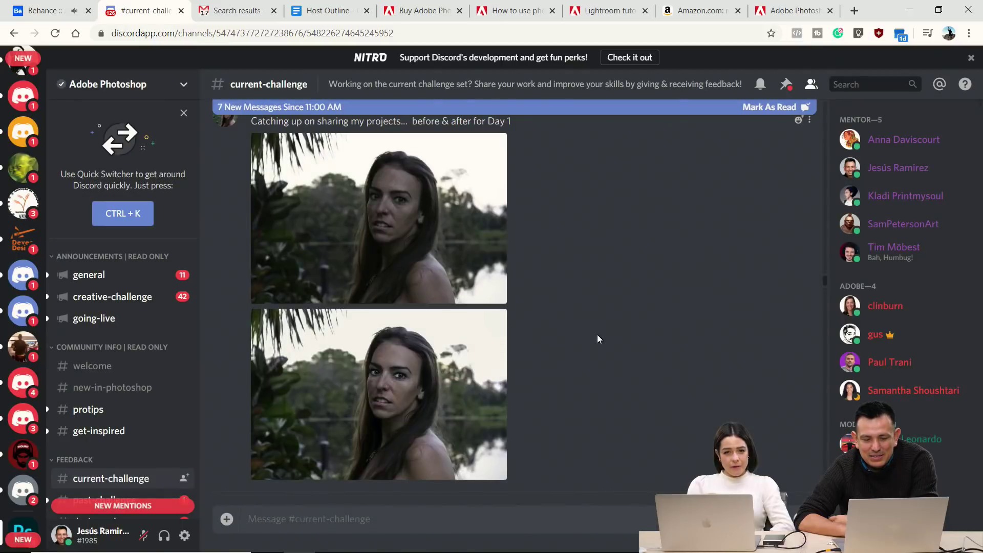
scroll(597, 336, "up", 1)
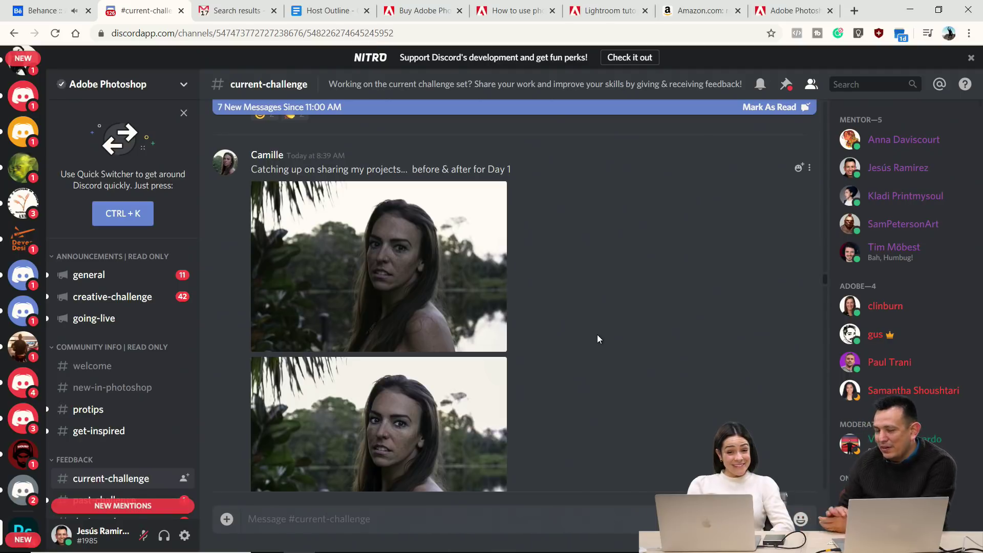
scroll(597, 333, "down", 2)
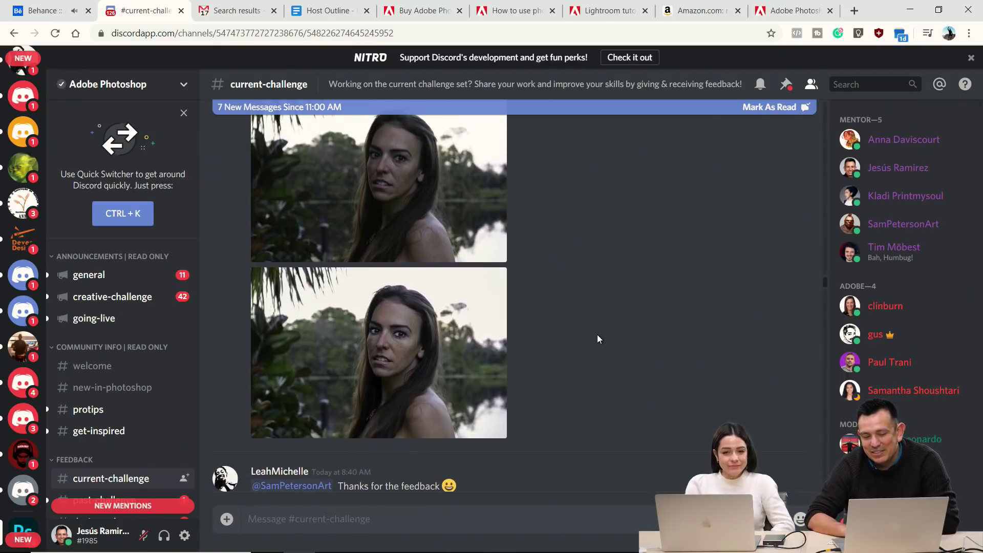
- View enlarged the "Prismatic Shapes" submission of the woman with yellow and blue beams shooting from her glasses
scroll(597, 334, "up", 5)
scroll(597, 334, "up", 5)
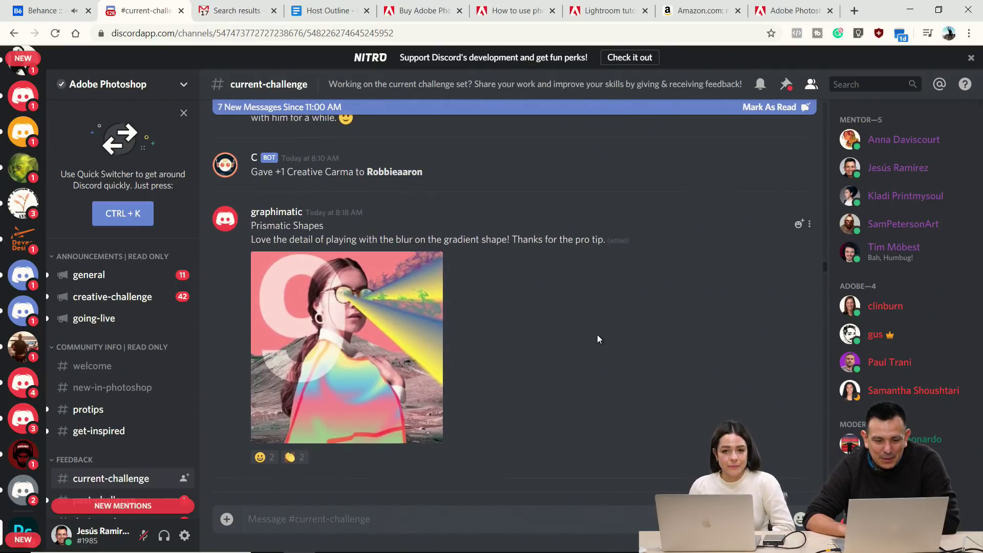
left_click(367, 318)
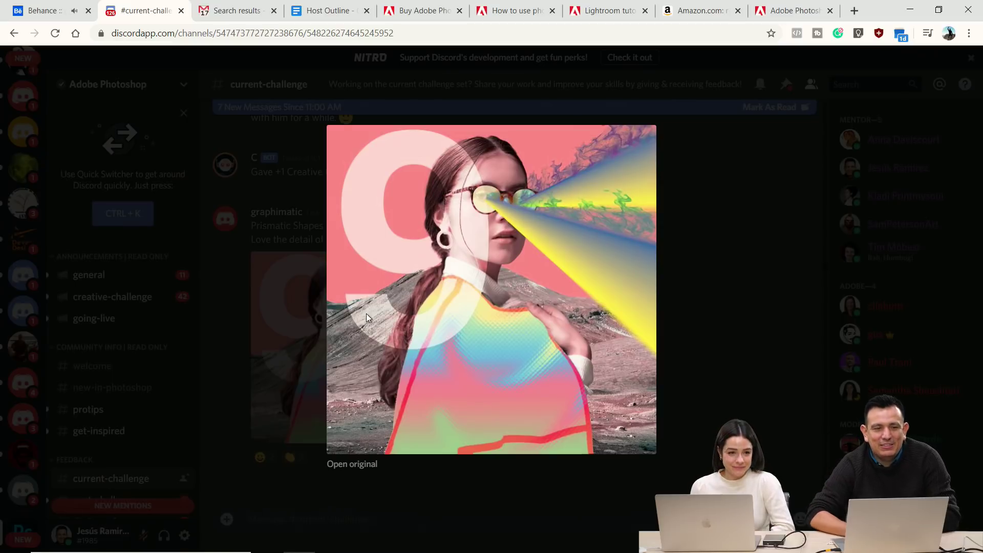
left_click(297, 318)
- Return to the Day 1 before-and-after submission and view its edited lakeside portrait enlarged
scroll(299, 323, "down", 10)
left_click(298, 323)
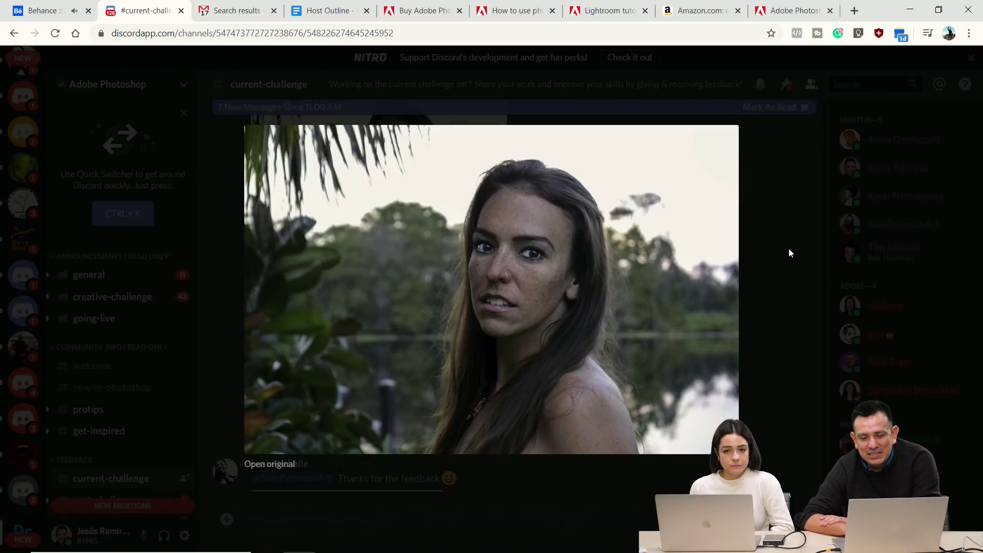
left_click(811, 275)
- View enlarged the "My Day 6 Prismatic Thingy" submission of the two dogs with pink pipe smoke on a beach
scroll(632, 297, "up", 2)
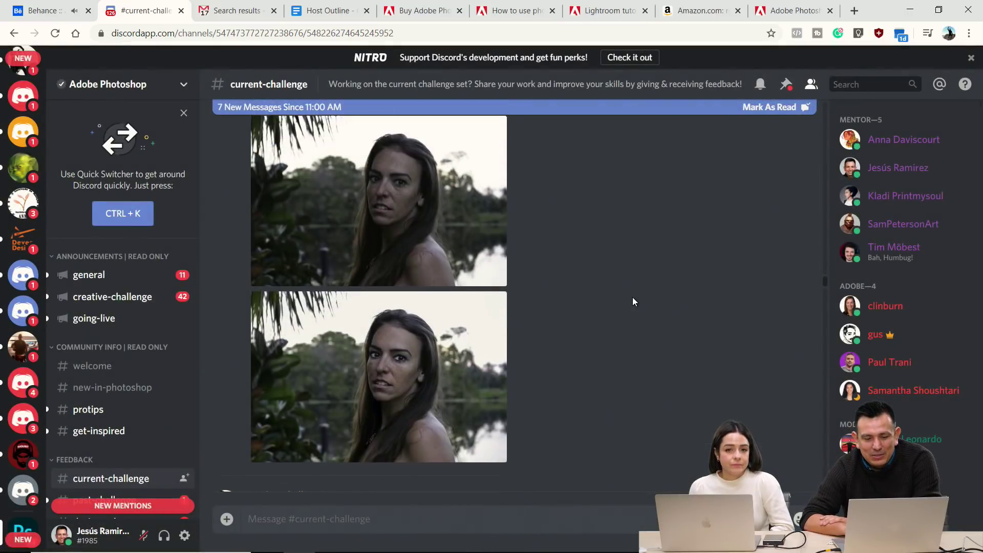
scroll(633, 302, "up", 10)
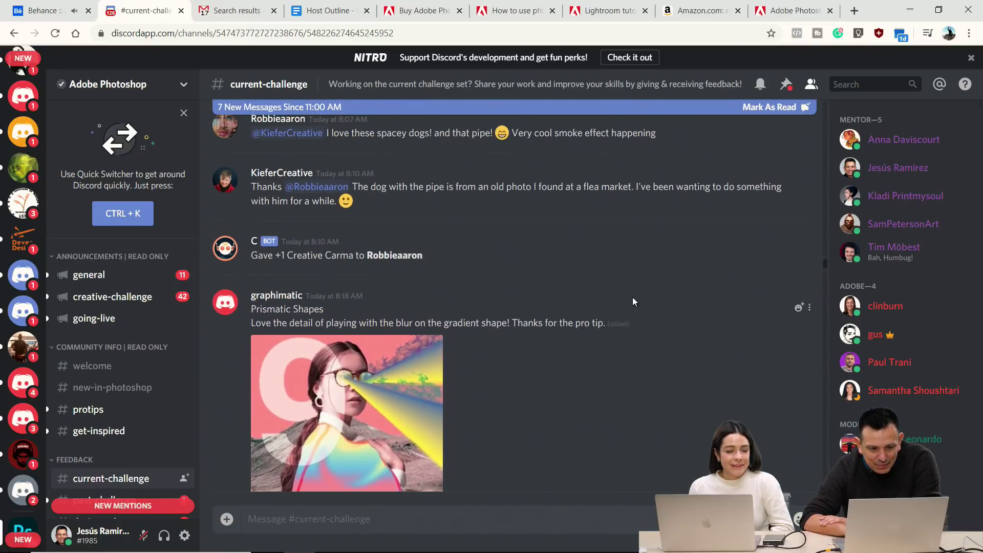
scroll(633, 302, "down", 3)
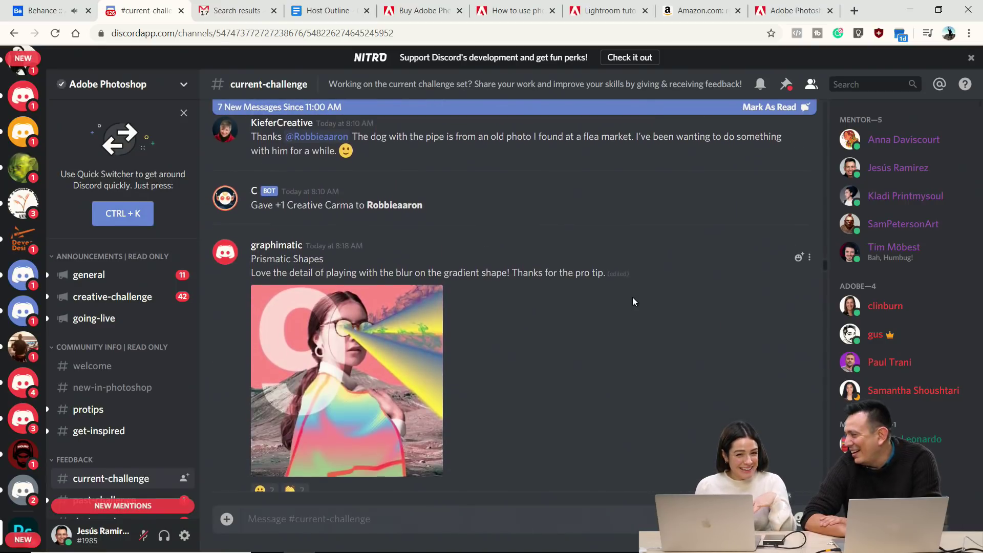
scroll(633, 301, "up", 5)
scroll(633, 298, "up", 3)
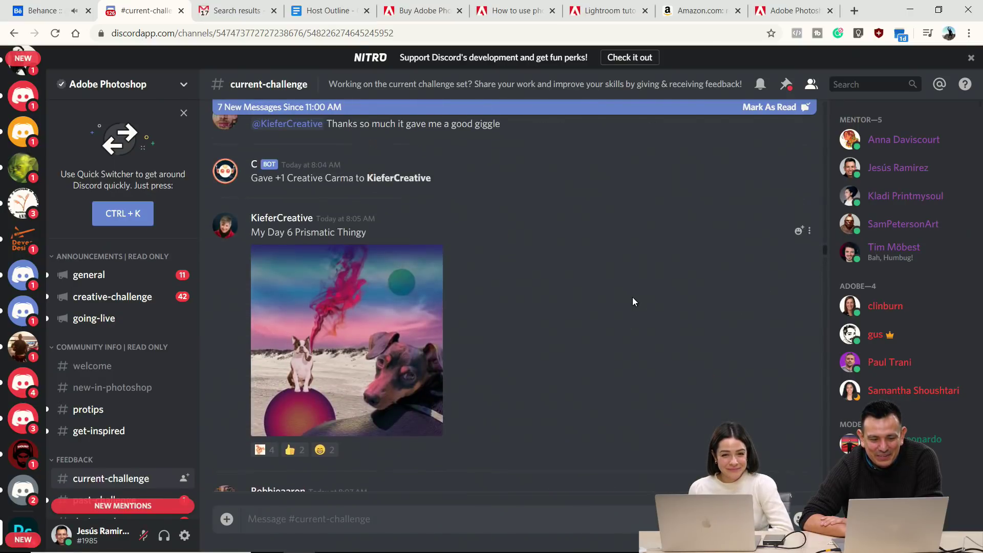
left_click(430, 324)
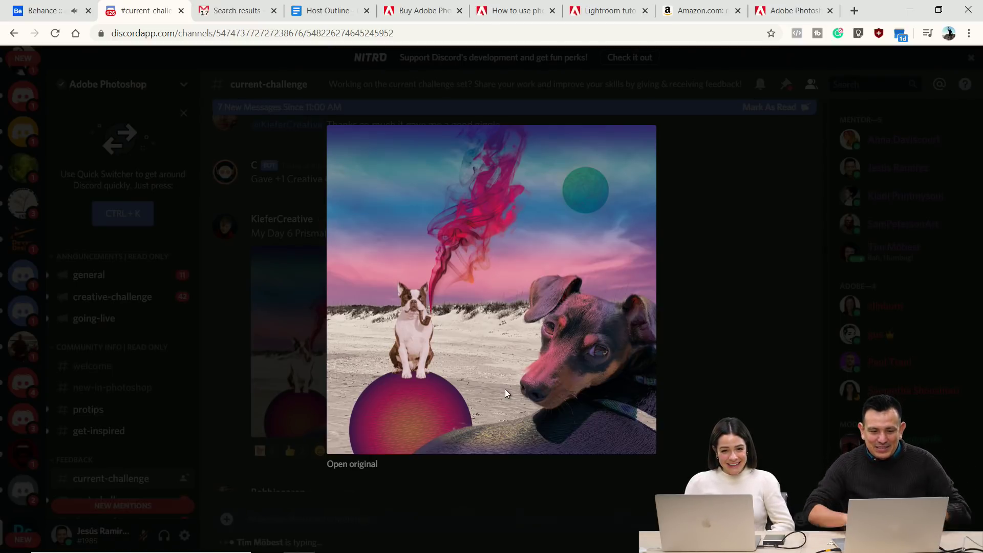
left_click(263, 408)
- View enlarged the day 5 entry of the woman's profile blended with red flowers, a blue forest and a bird
scroll(264, 410, "up", 2)
scroll(264, 409, "up", 5)
scroll(263, 408, "up", 3)
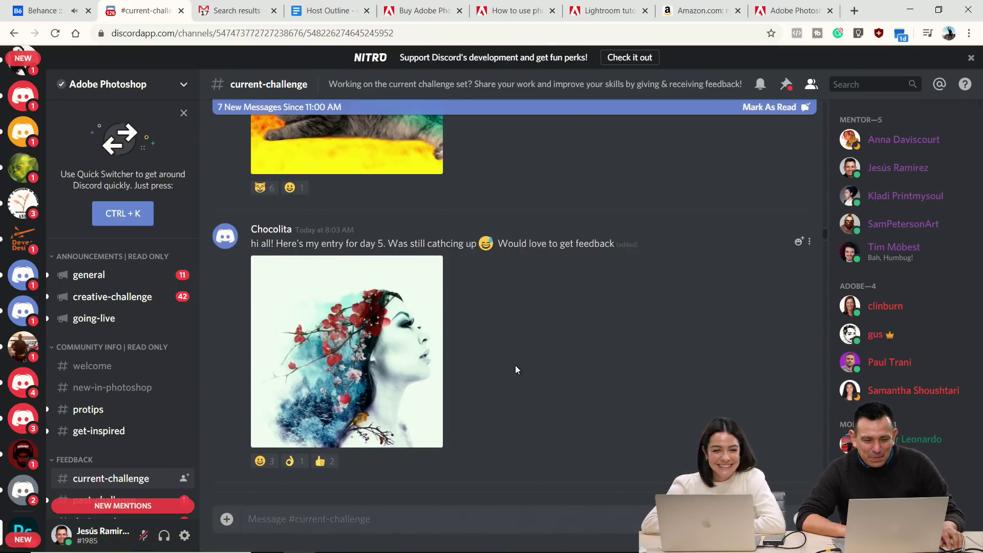
left_click(435, 344)
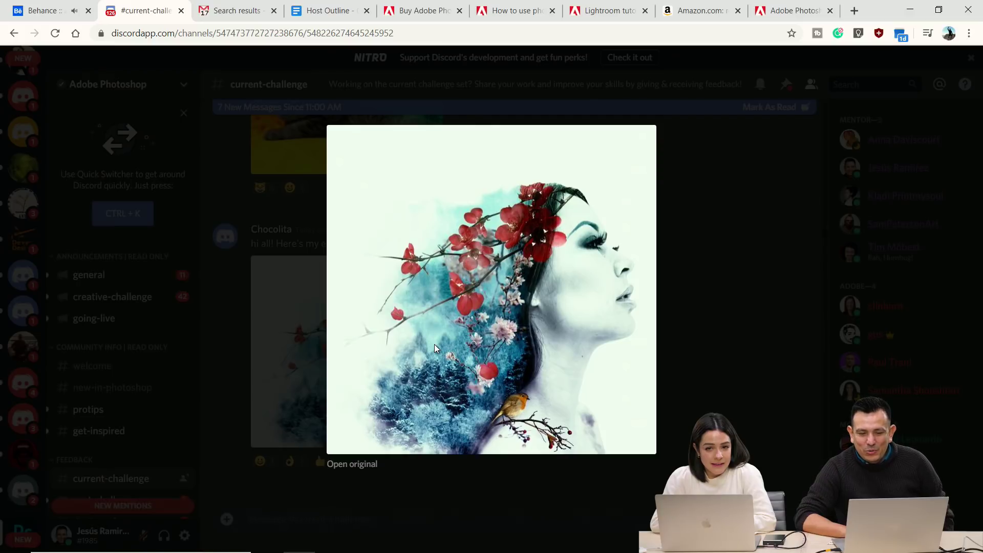
left_click(686, 293)
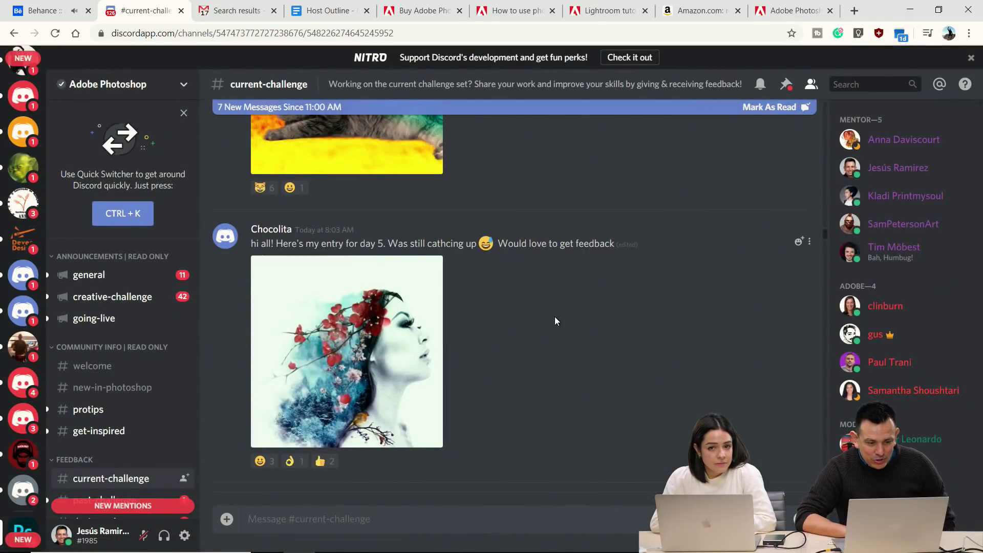
- View enlarged the "Who doesn't love laser cat eyes & rainbows" submission of the grey cat in a colourful field
scroll(555, 319, "up", 2)
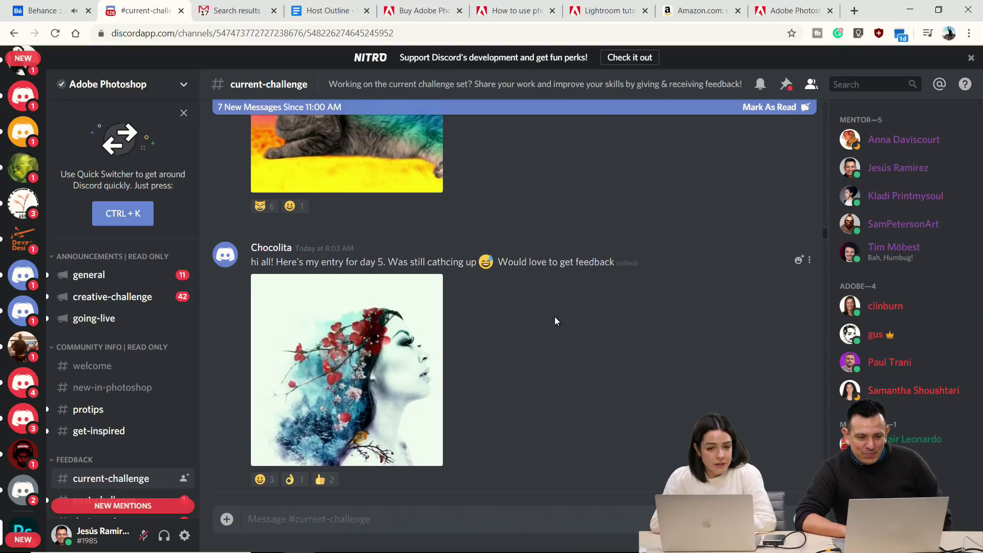
scroll(555, 319, "up", 3)
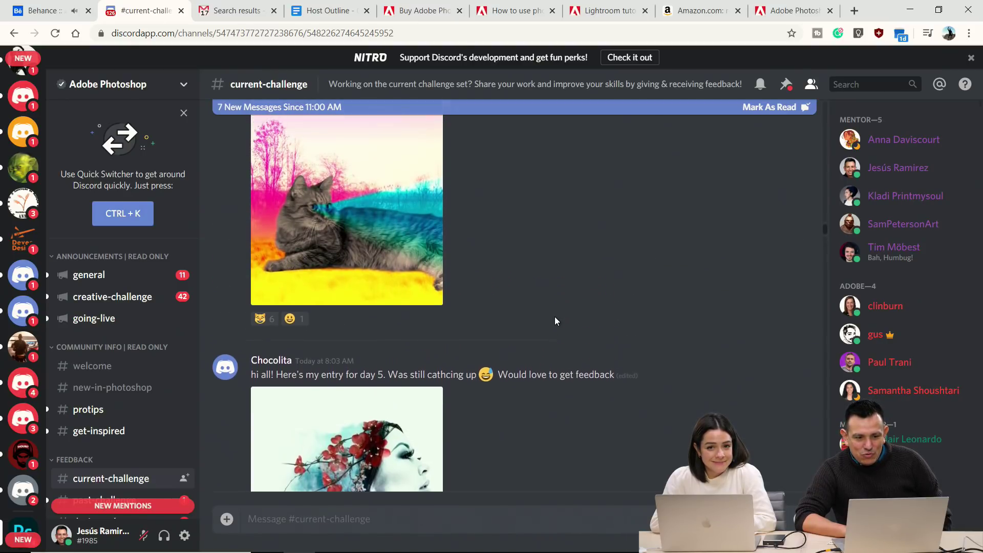
scroll(555, 317, "up", 1)
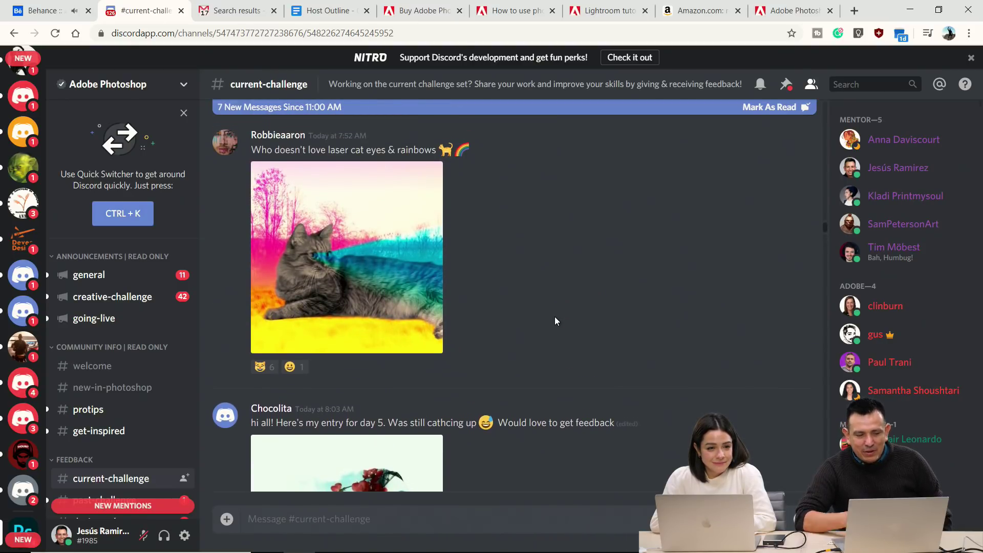
left_click(388, 313)
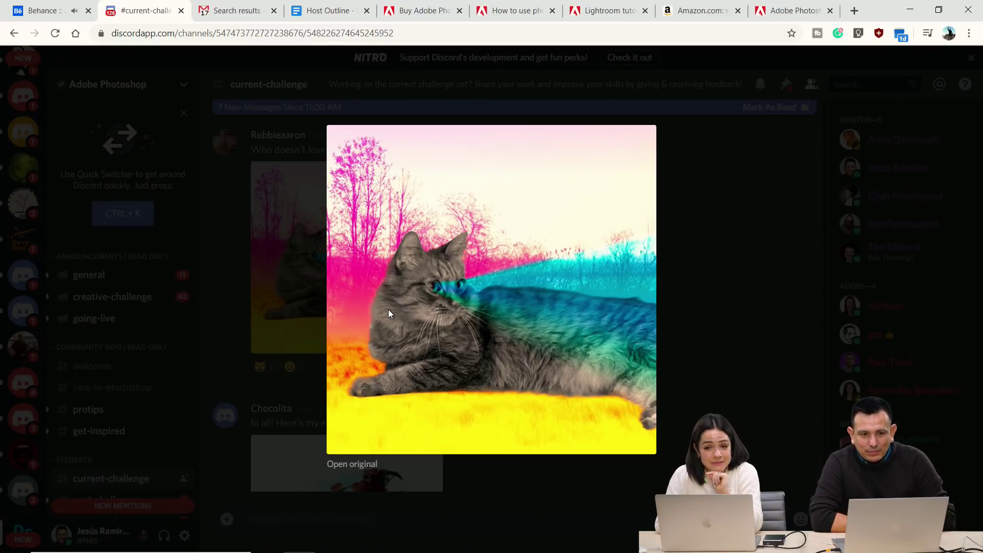
left_click(293, 248)
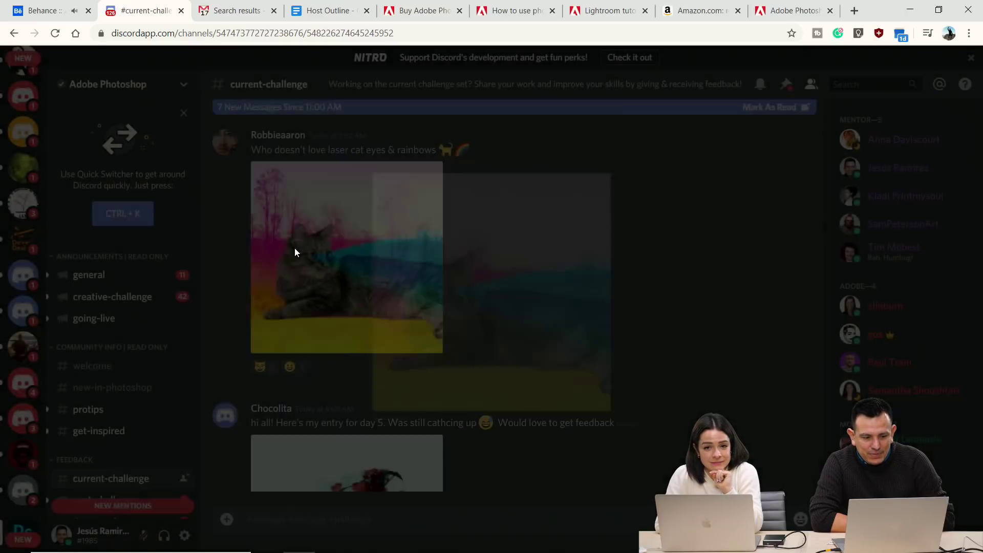
- View enlarged the "Day 6" submission of the woman with a rainbow beam and the large numerals 9 and 5
scroll(295, 251, "up", 4)
scroll(295, 251, "up", 3)
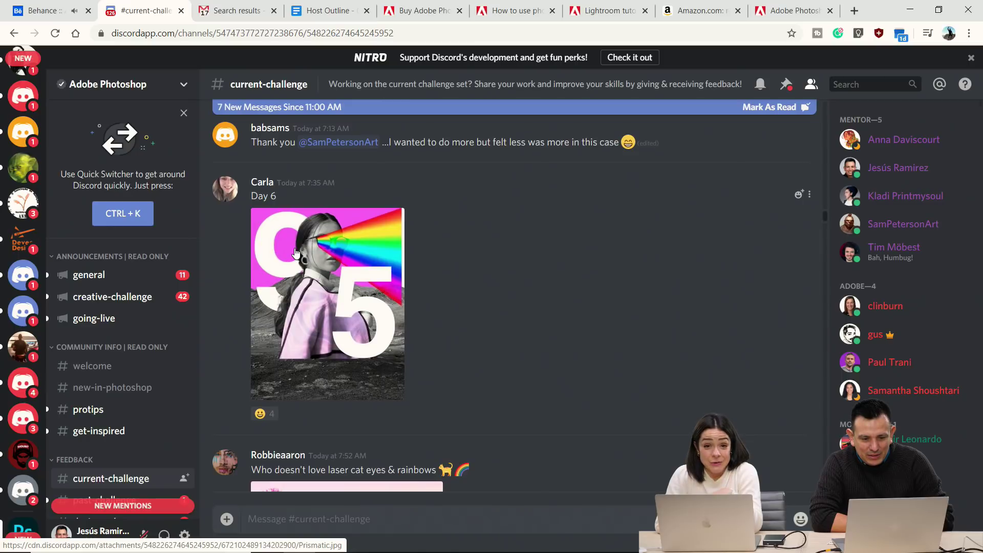
left_click(296, 253)
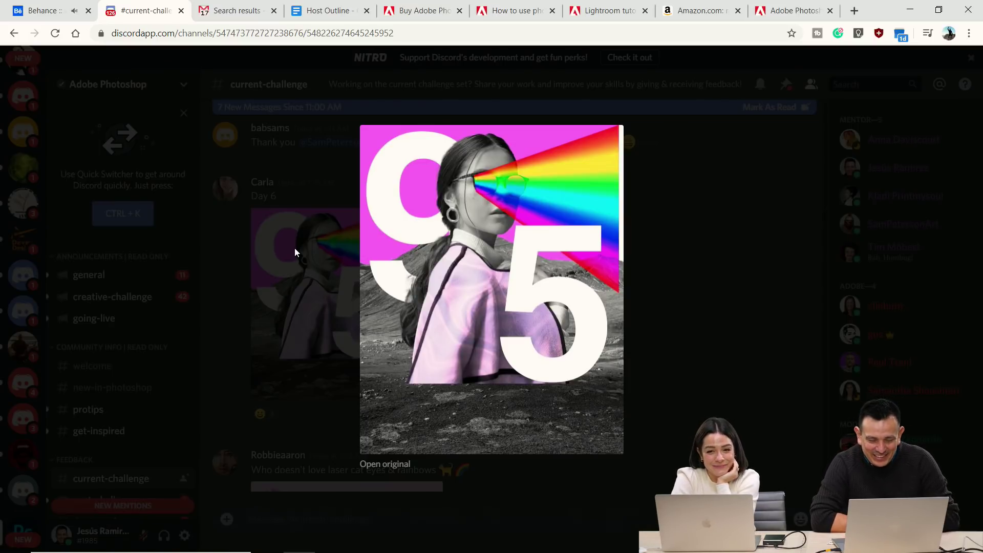
left_click(241, 266)
- View enlarged the "DCC6-PT6-290120" submission of the triple portrait with coloured prism beams
scroll(241, 268, "up", 3)
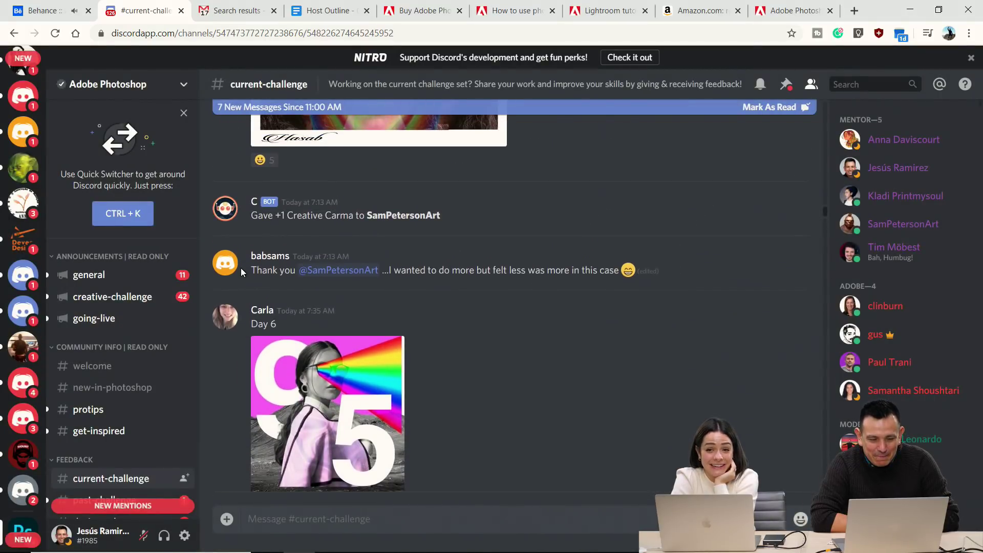
scroll(241, 269, "up", 3)
scroll(240, 290, "up", 1)
left_click(339, 297)
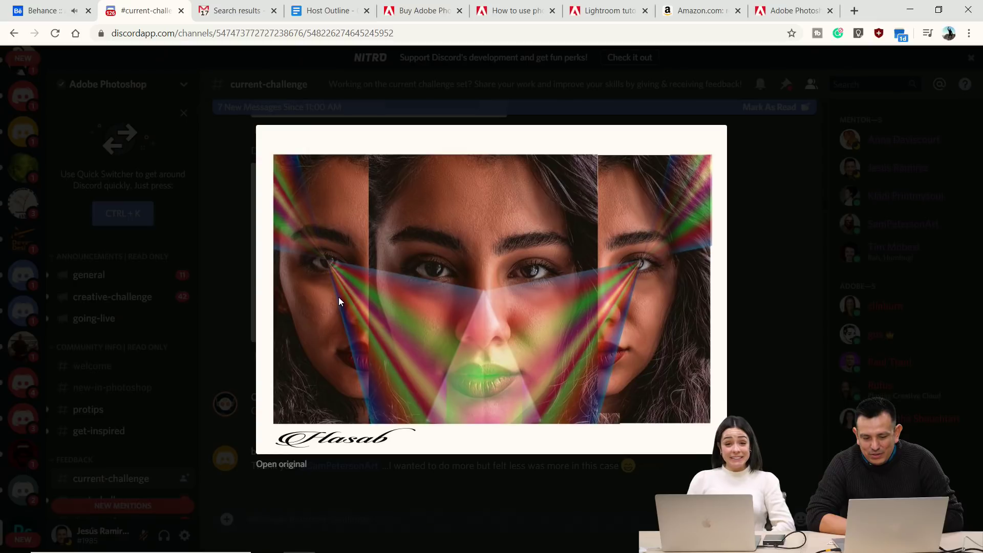
left_click(208, 335)
- View enlarged the "DCC6-PT6-290120 - Photos I used" image with the original prism and portrait photos
scroll(271, 238, "up", 3)
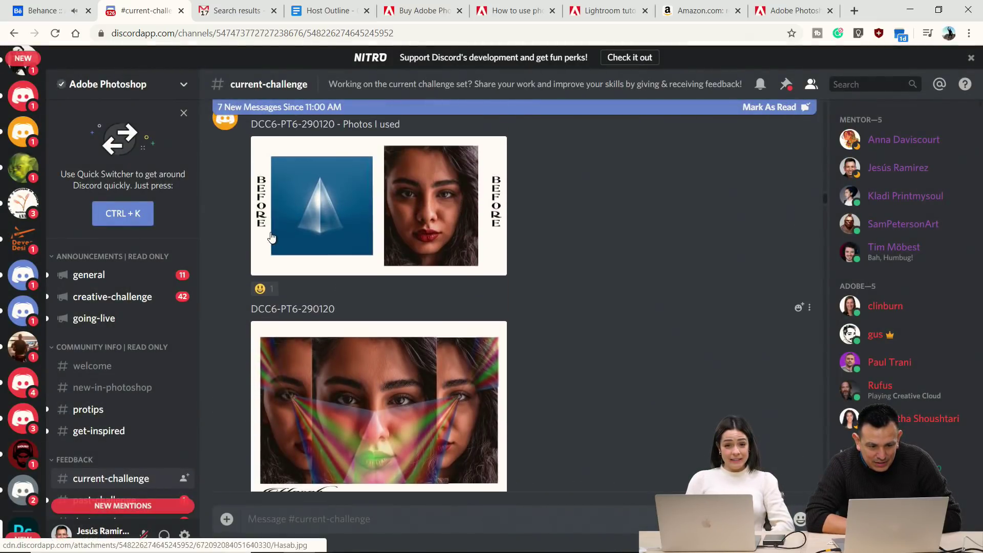
scroll(272, 238, "up", 1)
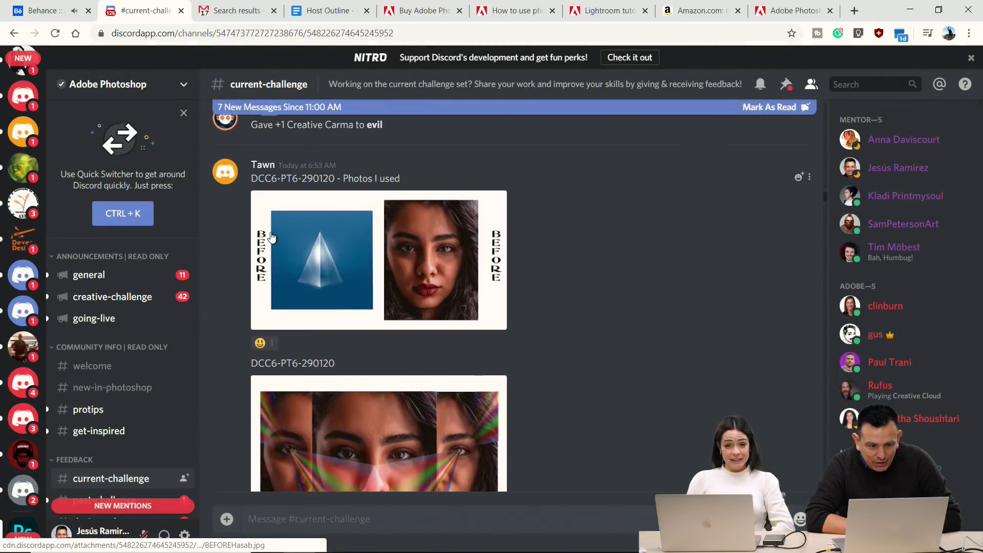
left_click(312, 273)
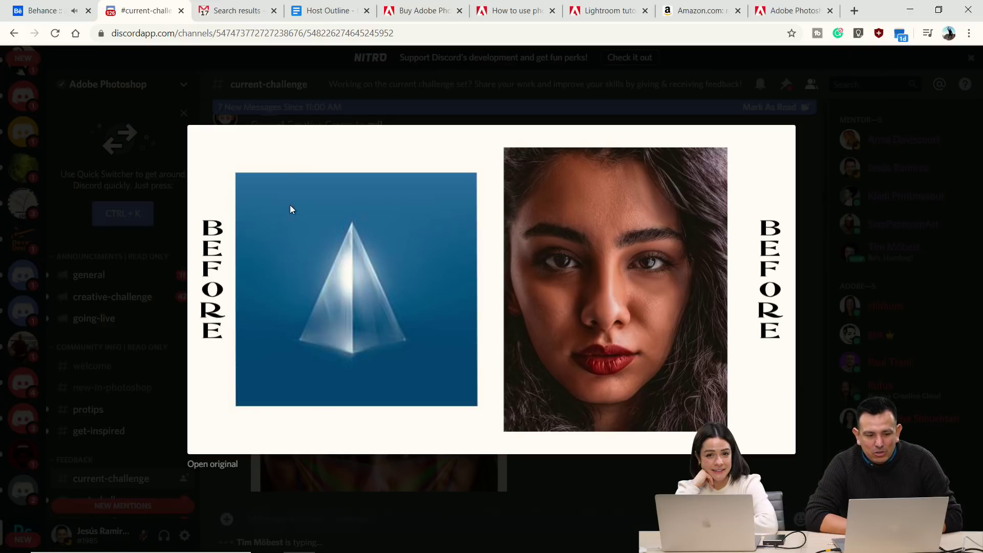
- View enlarged the "Challenge 6. Ver 2" submission of the red-haired woman in a blue coat against a pink and blue sky
left_click(242, 87)
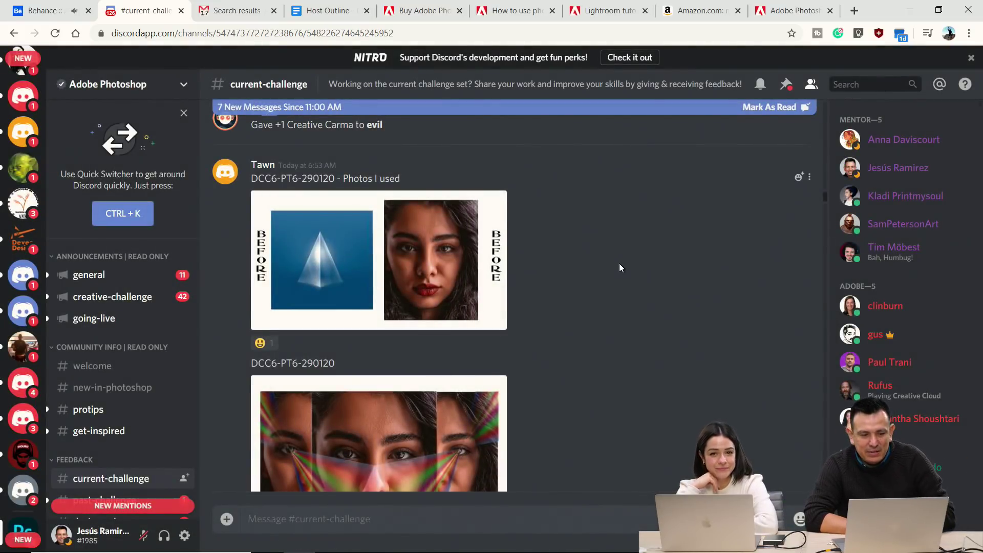
scroll(619, 263, "up", 3)
scroll(620, 264, "up", 3)
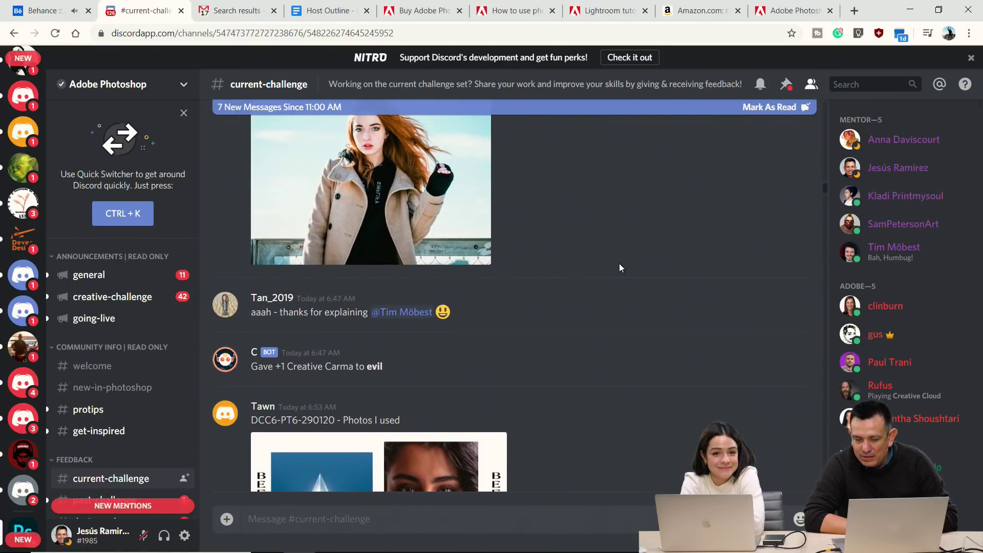
scroll(619, 263, "up", 3)
scroll(619, 264, "up", 5)
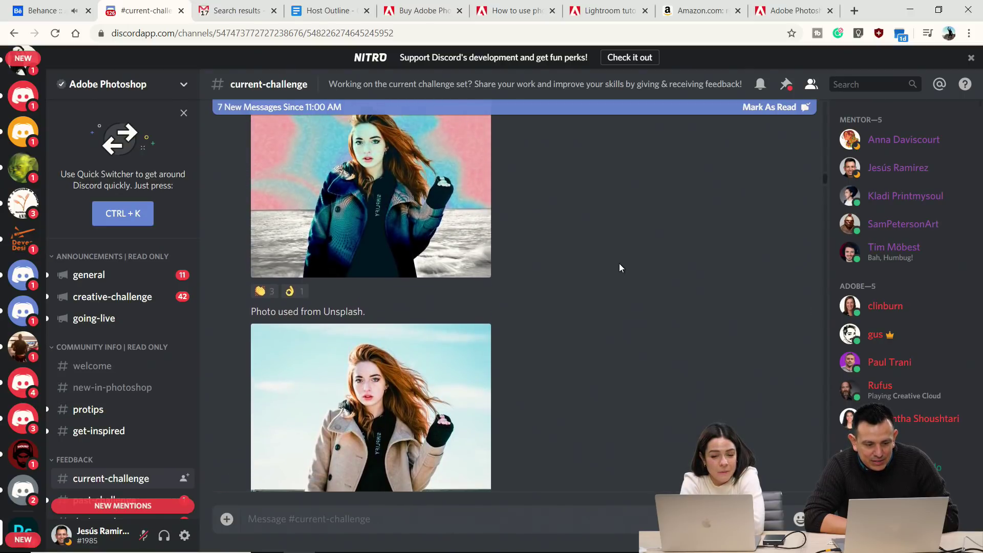
scroll(620, 268, "up", 2)
scroll(619, 264, "down", 4)
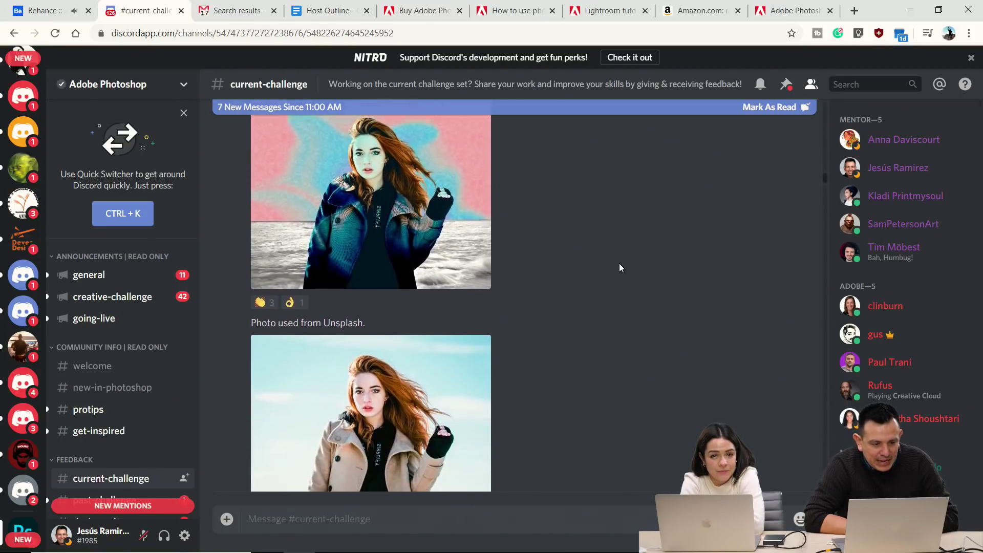
scroll(619, 263, "up", 5)
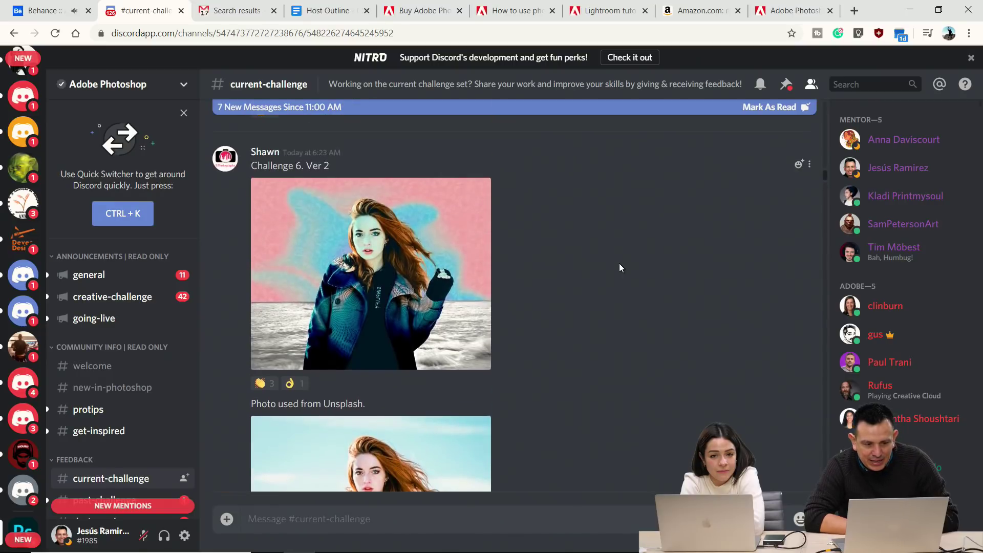
left_click(401, 294)
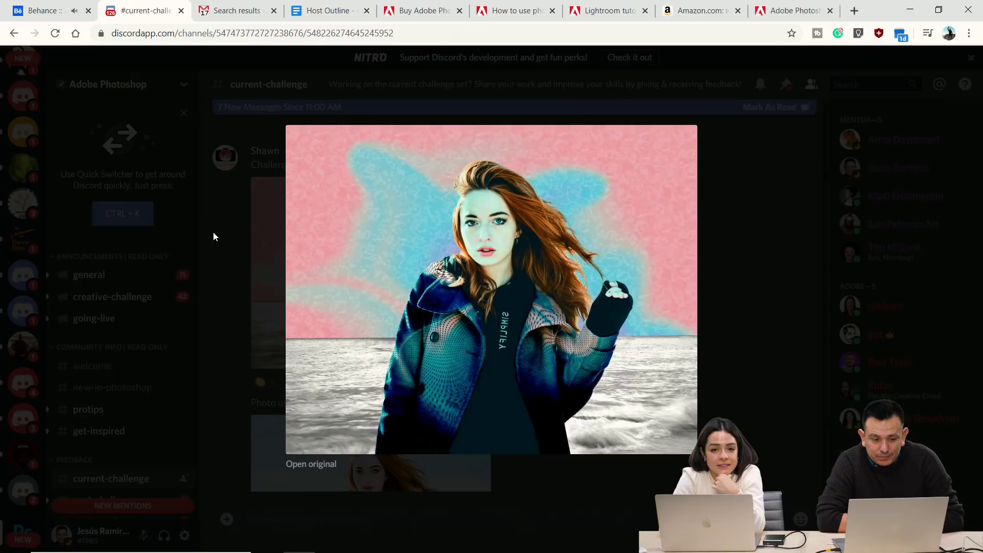
left_click(246, 261)
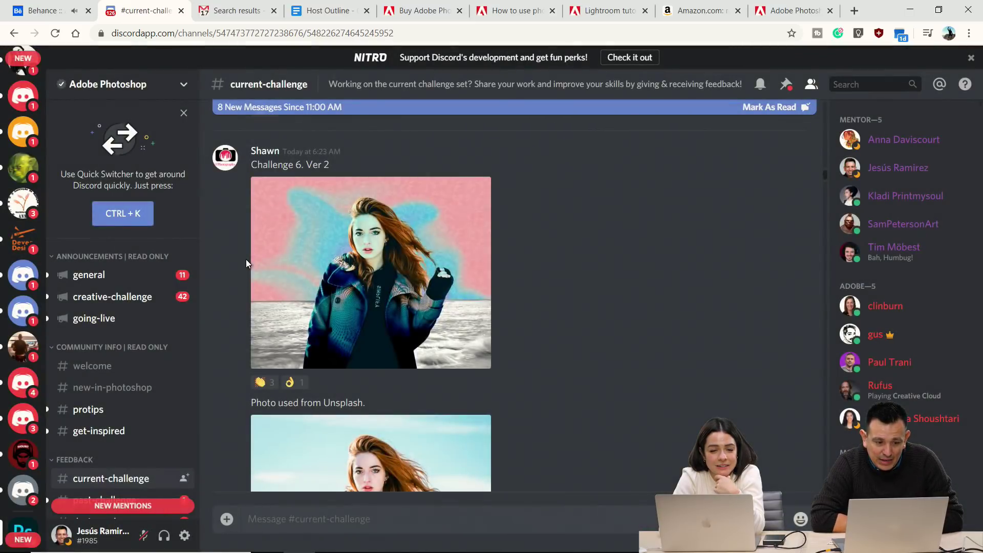
- View enlarged the earlier submission of the dispersing, nature-textured elephant on a white background
scroll(210, 281, "up", 4)
scroll(210, 281, "up", 4)
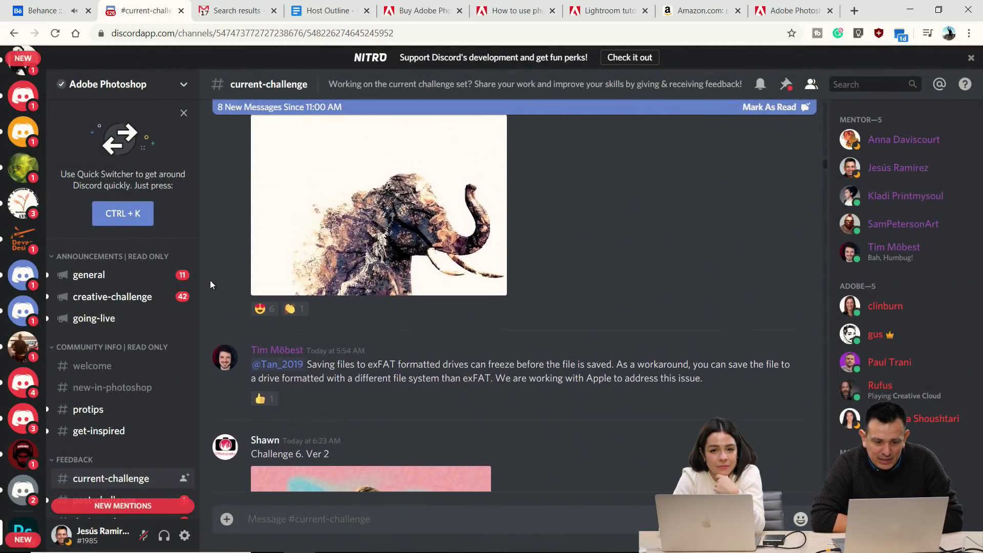
left_click(310, 274)
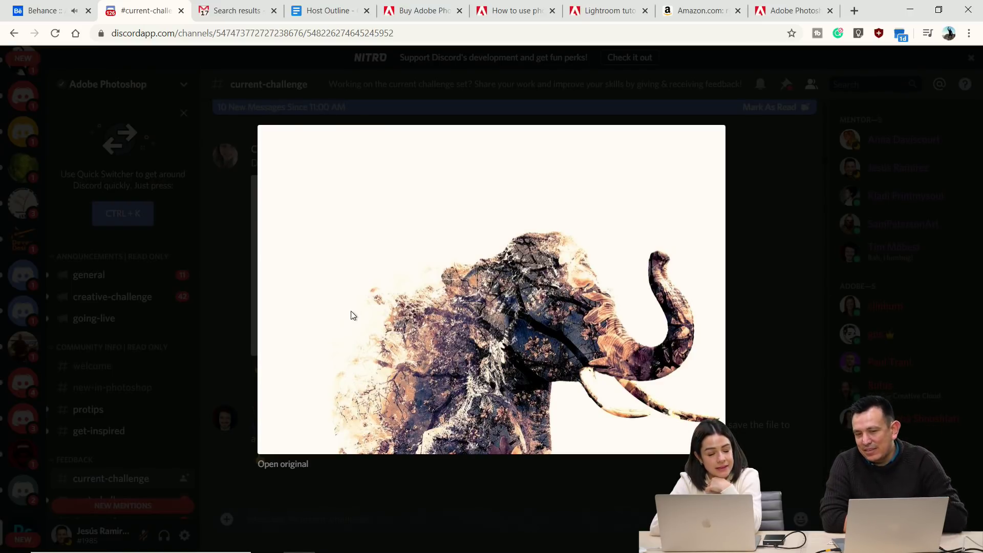
left_click(221, 277)
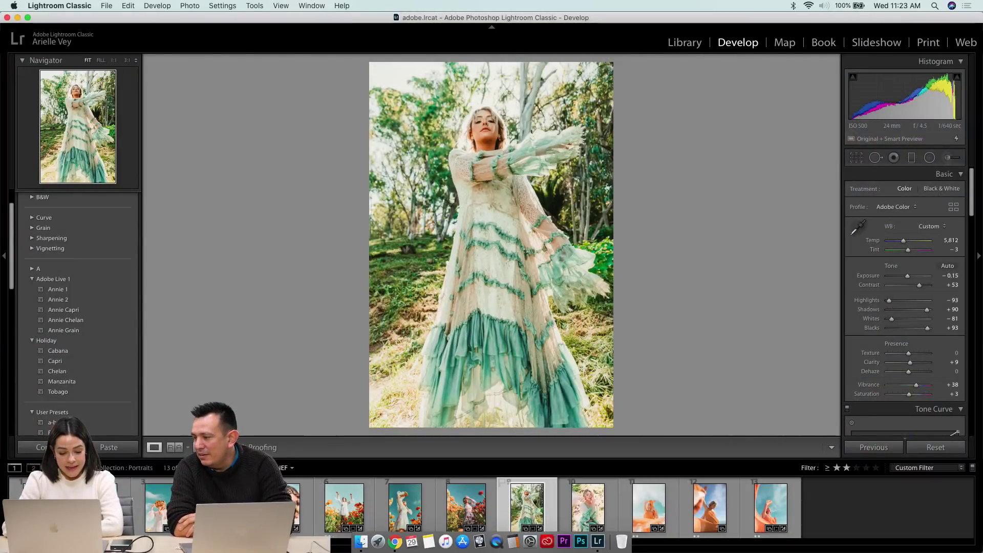
- Switch to Chrome and look through the framed photo prints offered on the photographer's website shop page
left_click(395, 541)
scroll(14, 340, "up", 3)
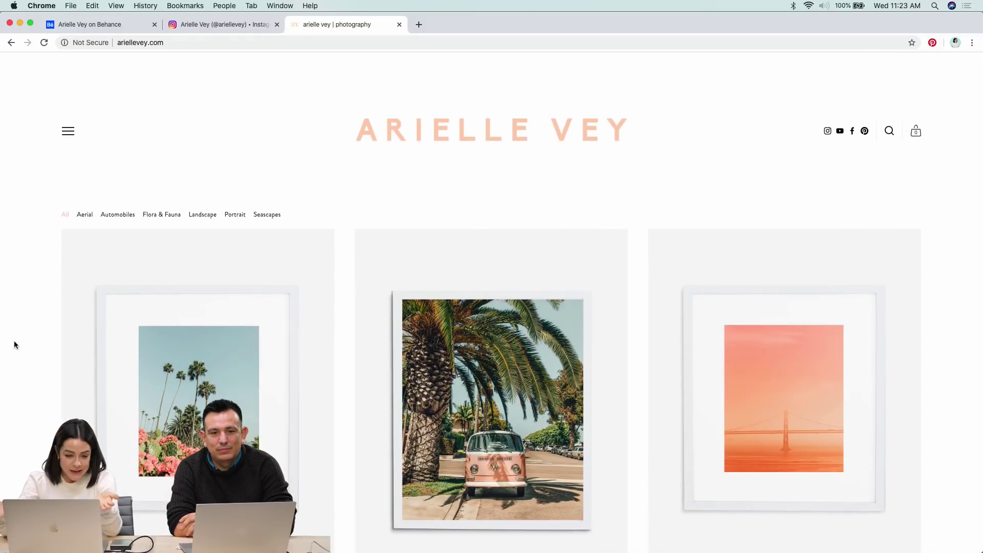
scroll(13, 340, "down", 5)
scroll(14, 340, "down", 10)
scroll(14, 340, "down", 10)
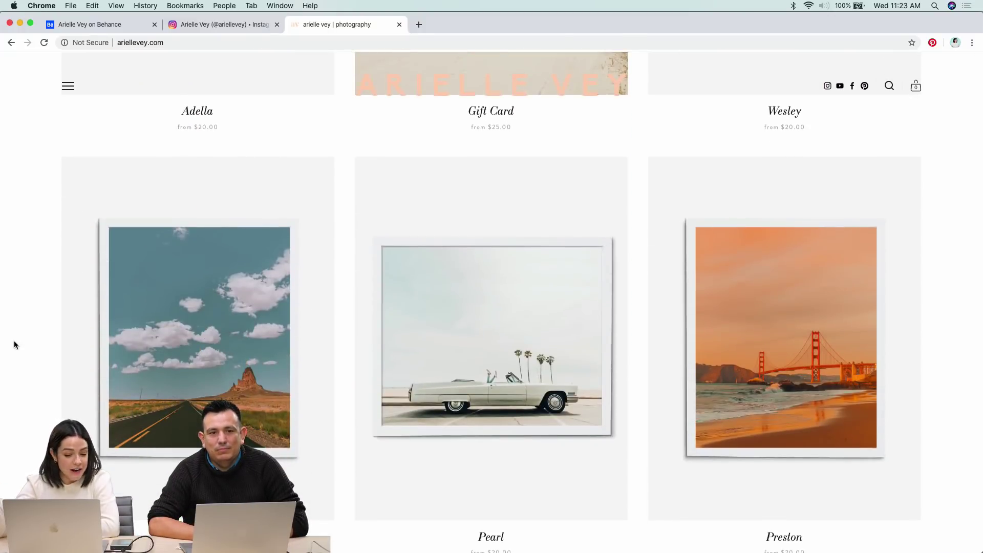
scroll(14, 340, "down", 5)
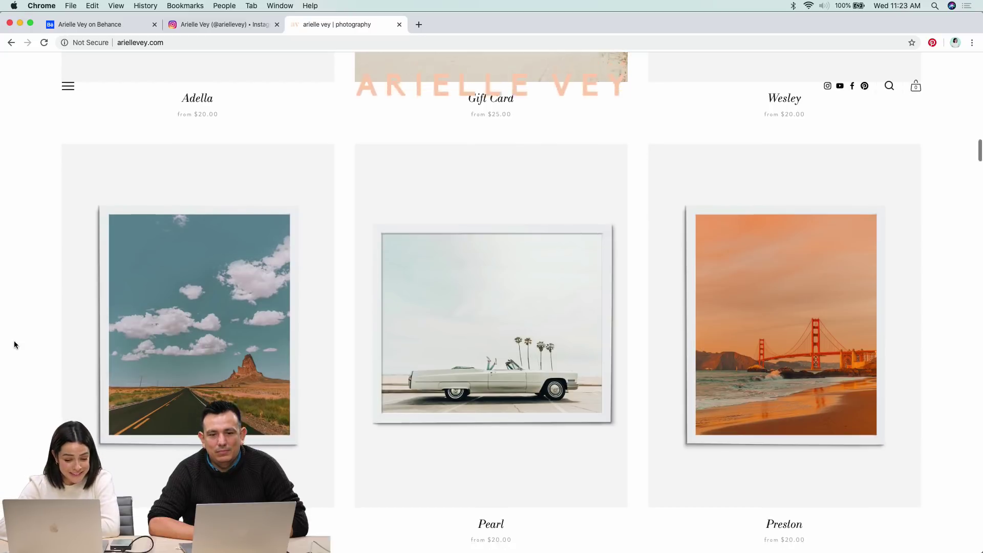
scroll(14, 340, "down", 5)
scroll(14, 340, "up", 1)
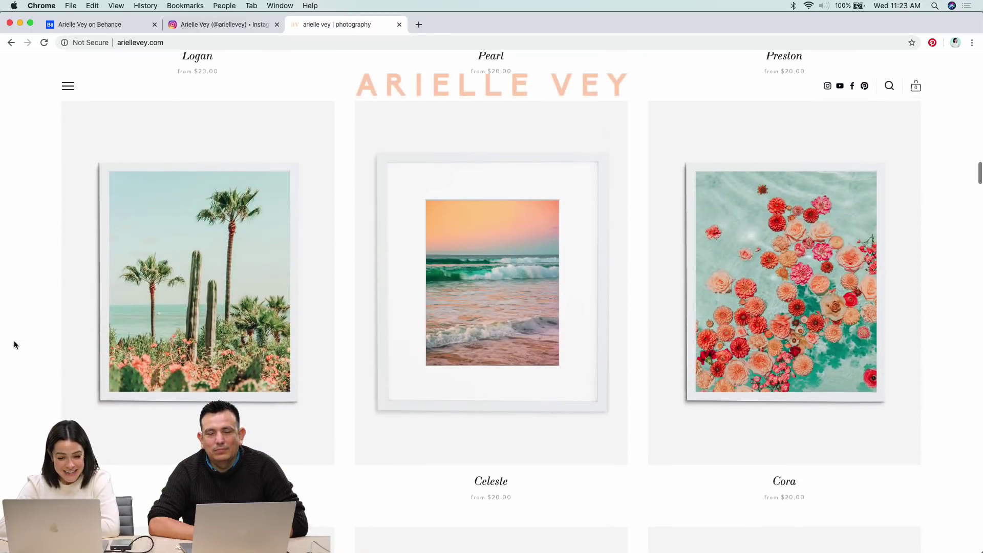
scroll(15, 343, "down", 10)
scroll(15, 343, "up", 2)
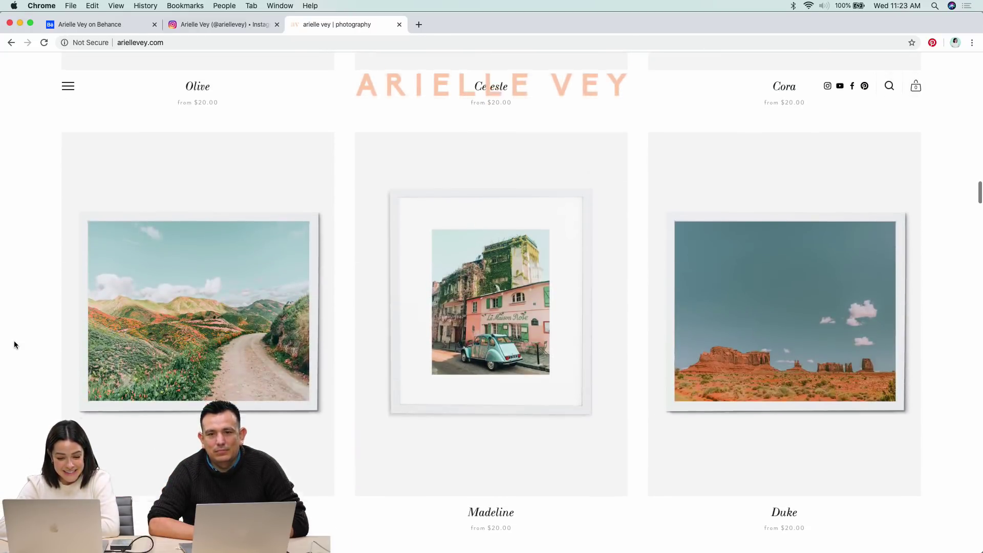
scroll(15, 343, "down", 10)
scroll(15, 343, "up", 2)
scroll(15, 343, "down", 9)
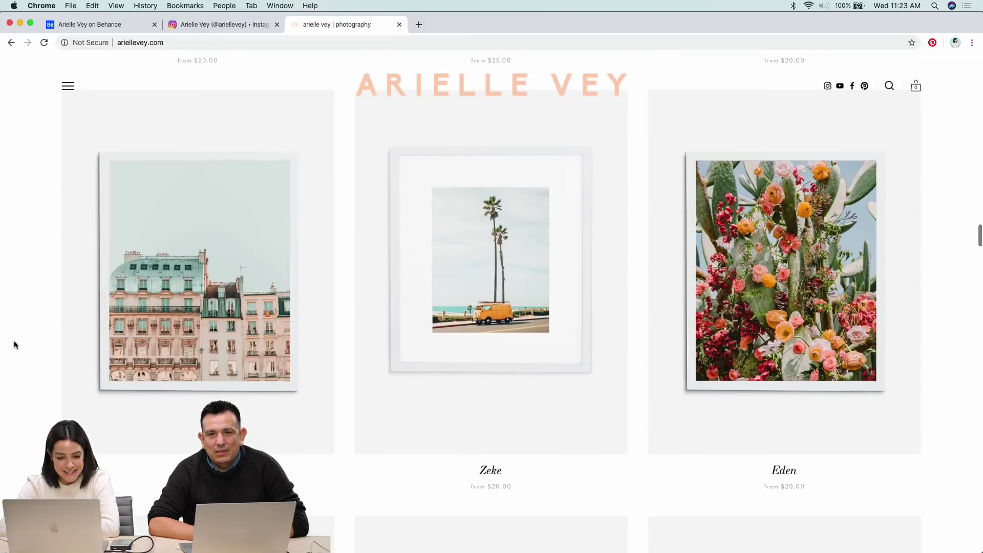
scroll(14, 340, "up", 20)
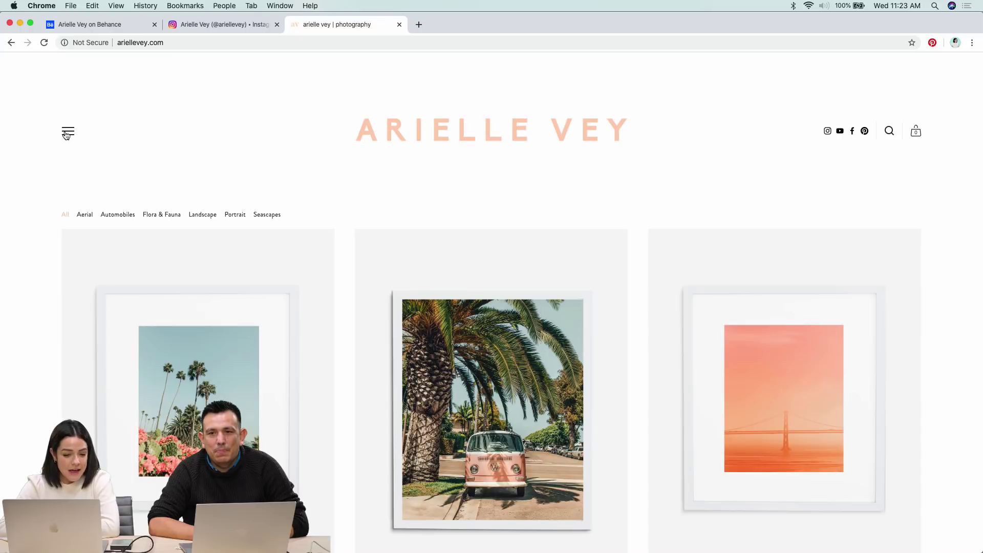
- Show the photography site's section list and bring up the photographer's Instagram profile
left_click(66, 133)
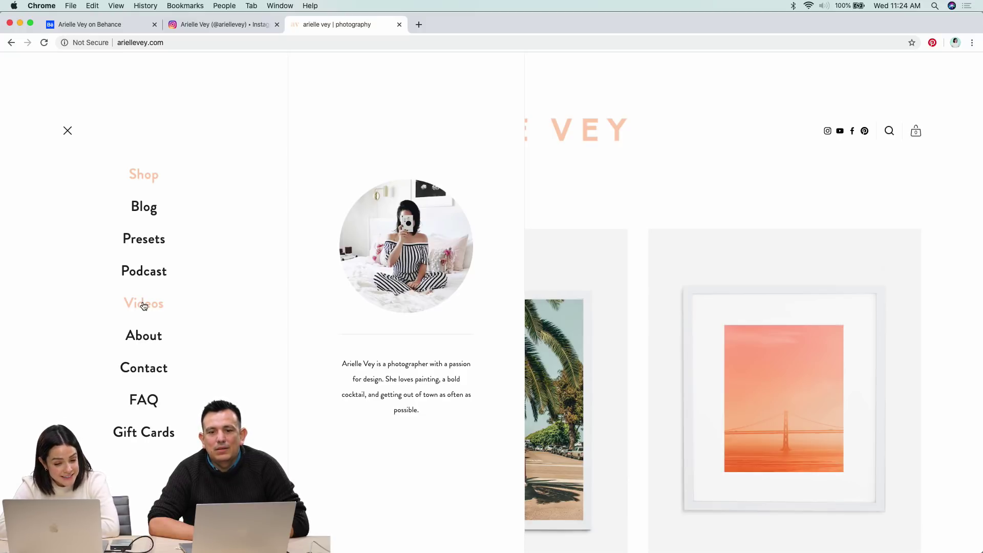
left_click(221, 24)
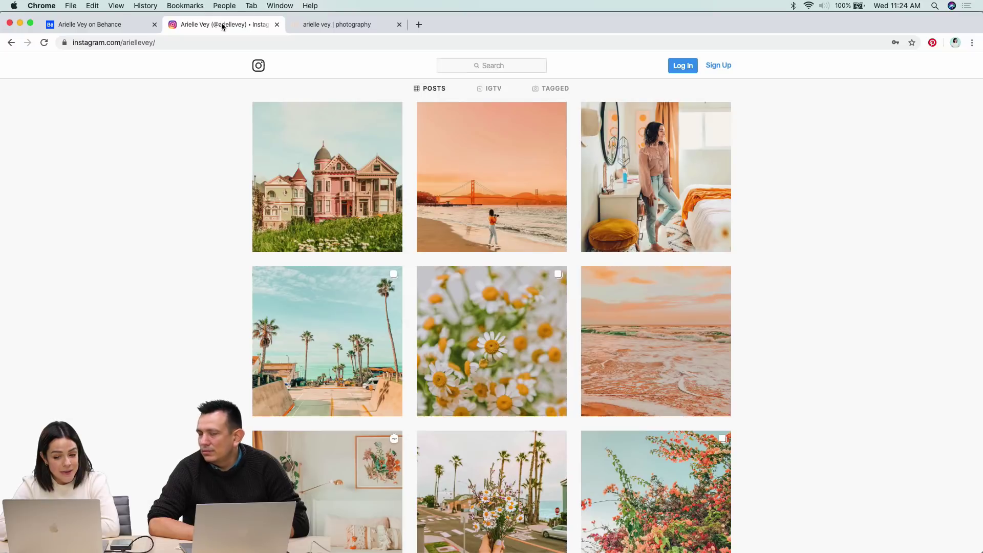